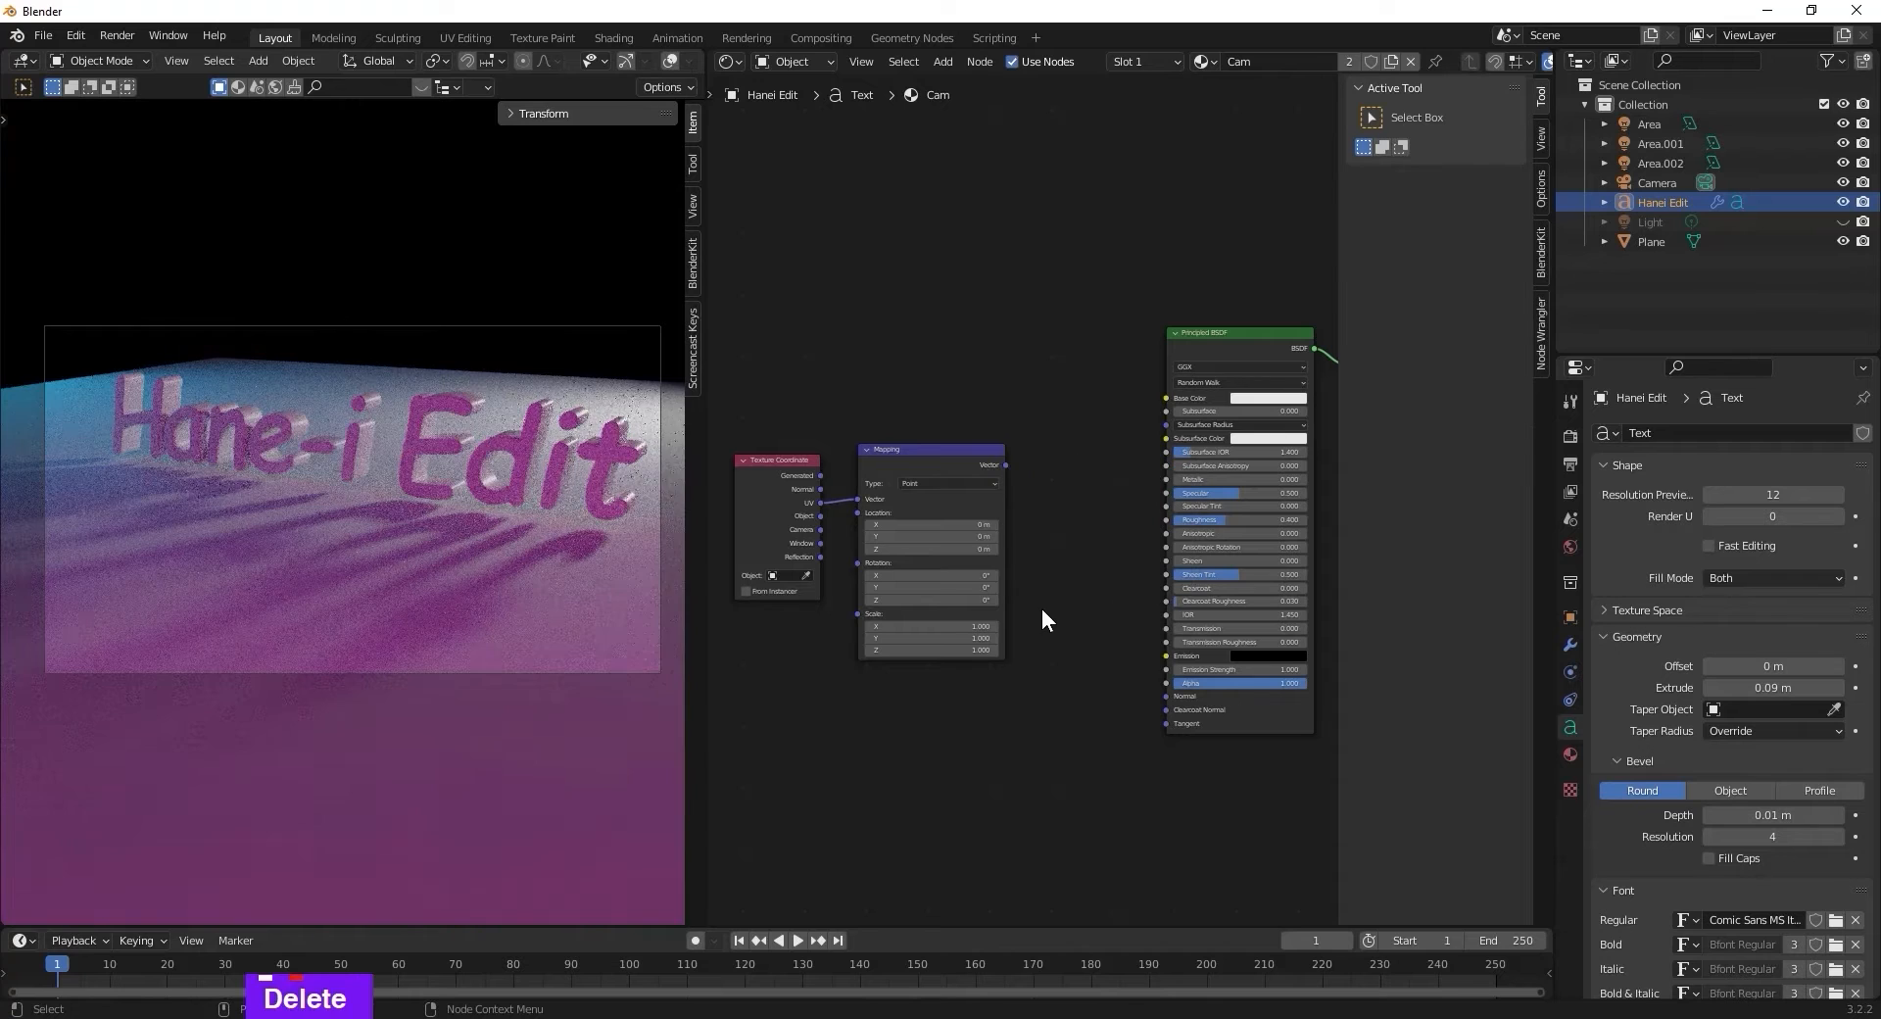
Add a Gradient Texture node between the Mapping and Principled BSDF nodes.
{"action": "key", "text": "shift+a"}
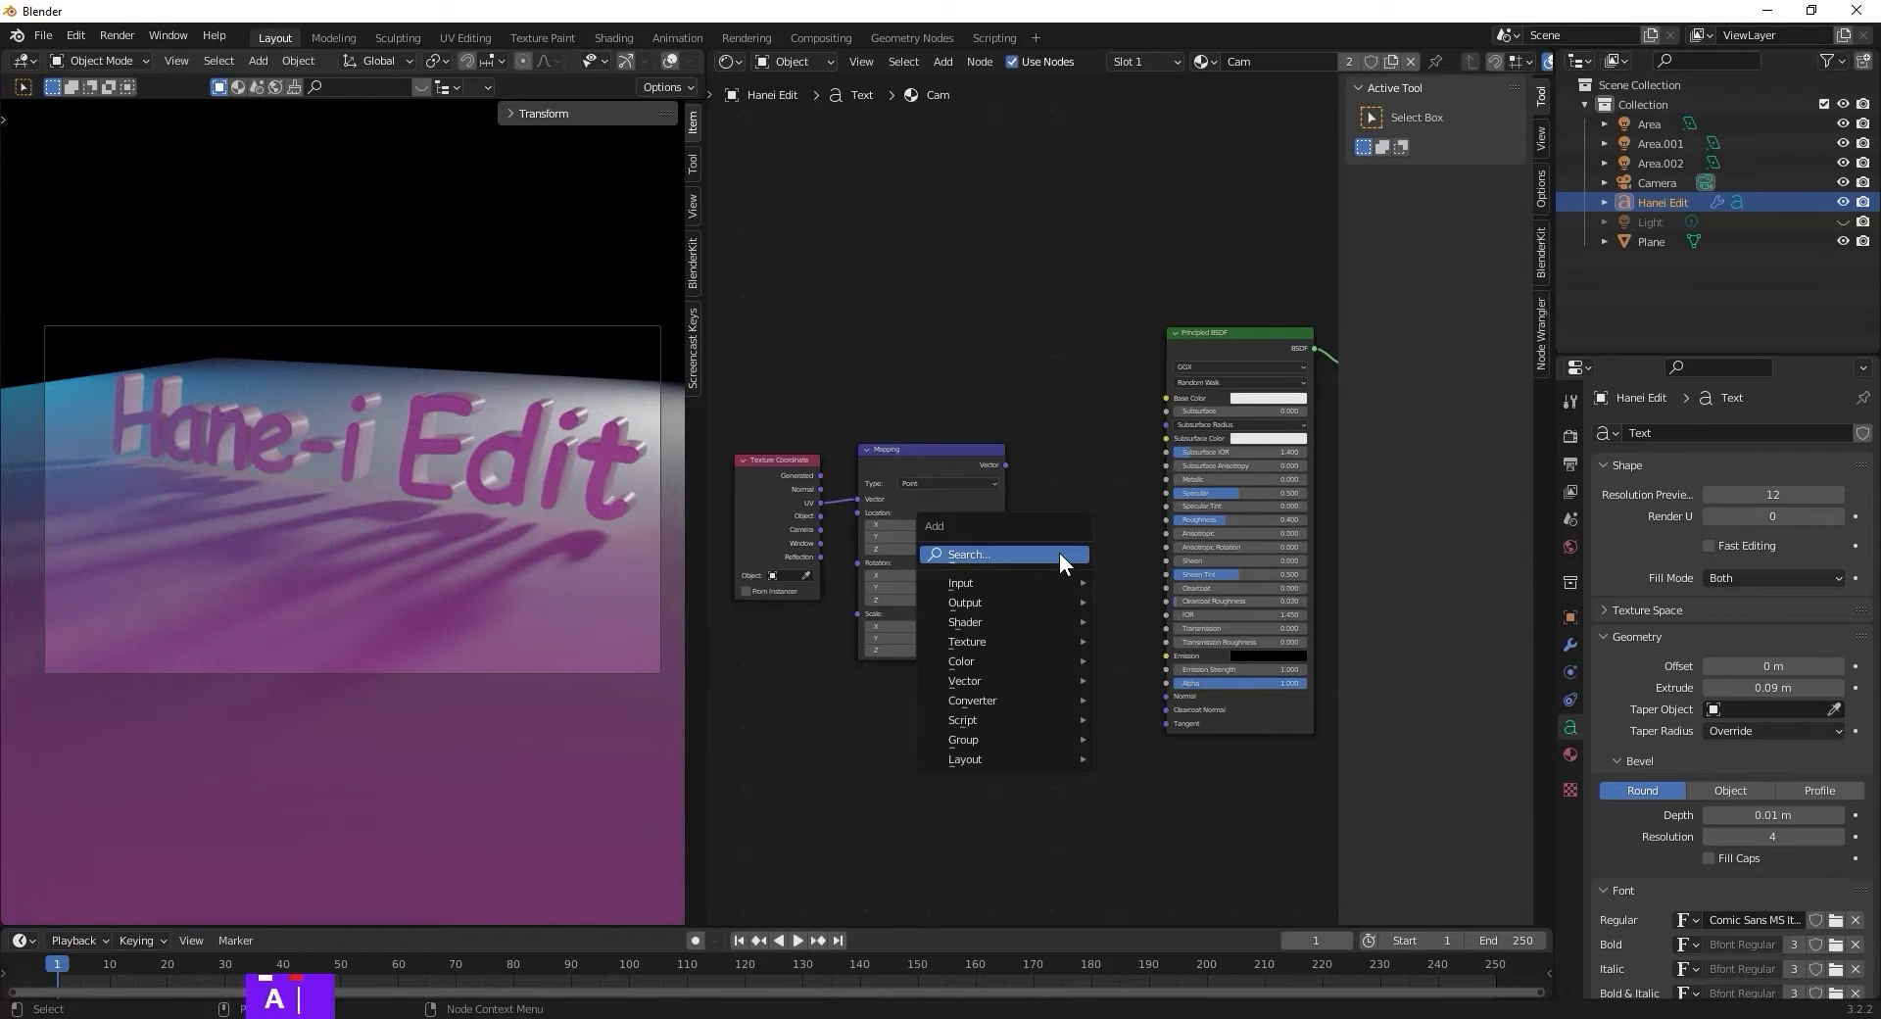
{"action": "mouse_move", "coordinate": [1037, 644]}
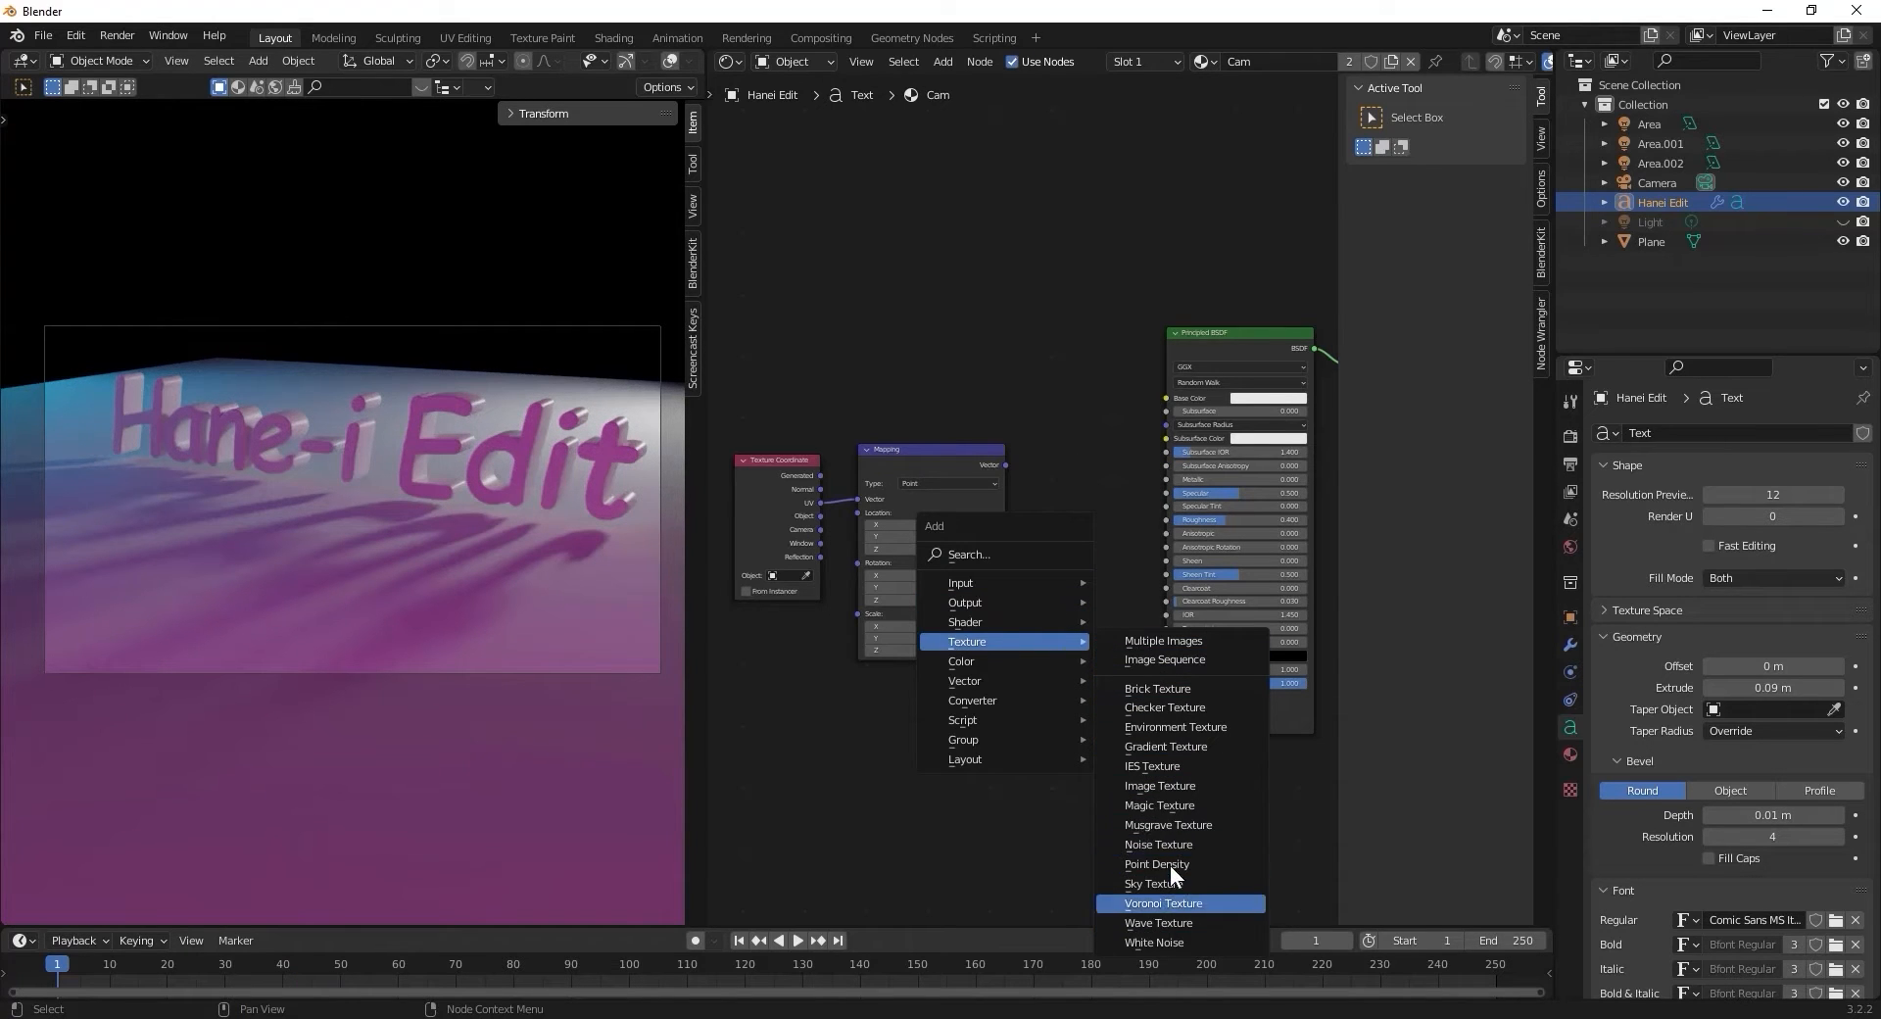
{"action": "left_click", "coordinate": [1166, 746]}
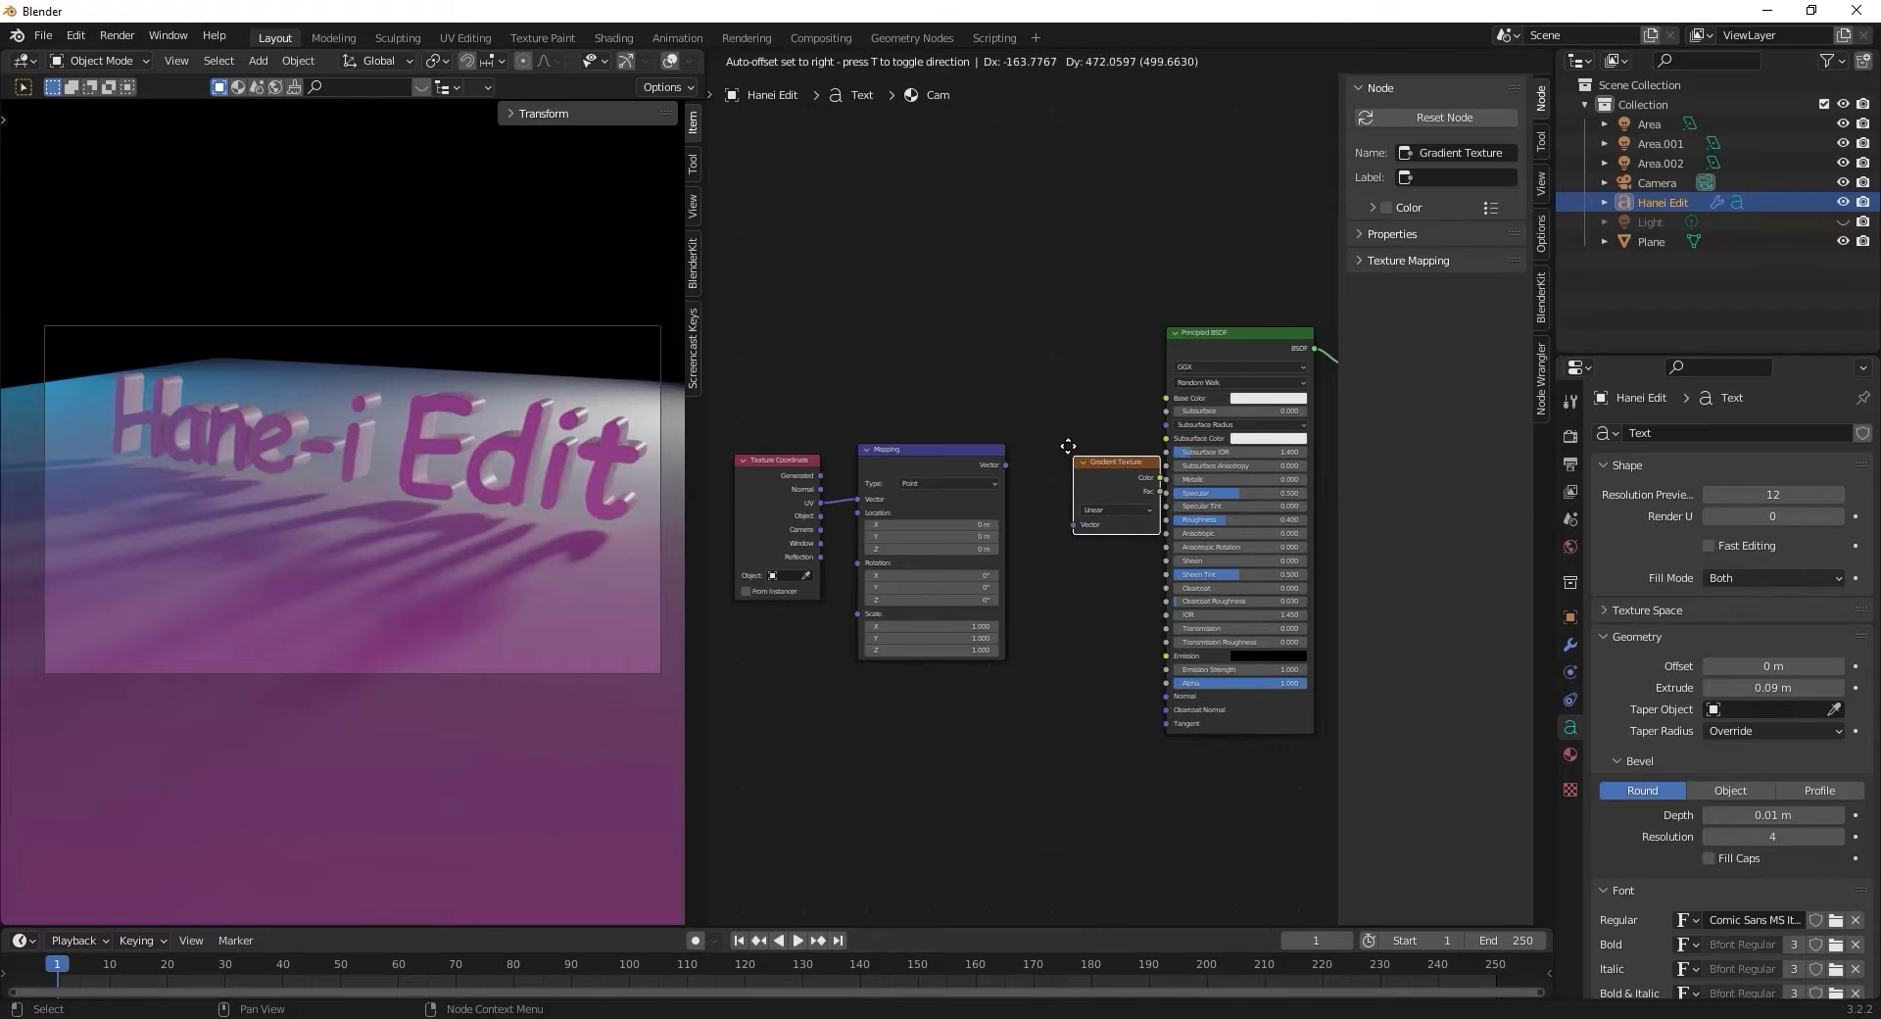
{"action": "left_click", "coordinate": [1058, 539]}
{"action": "scroll", "coordinate": [942, 601], "scroll_direction": "up", "scroll_amount": 1}
Add a Separate XYZ node below the Gradient Texture and feed it the Mapping node's vector output.
{"action": "key", "text": "shift+a"}
{"action": "mouse_move", "coordinate": [996, 587]}
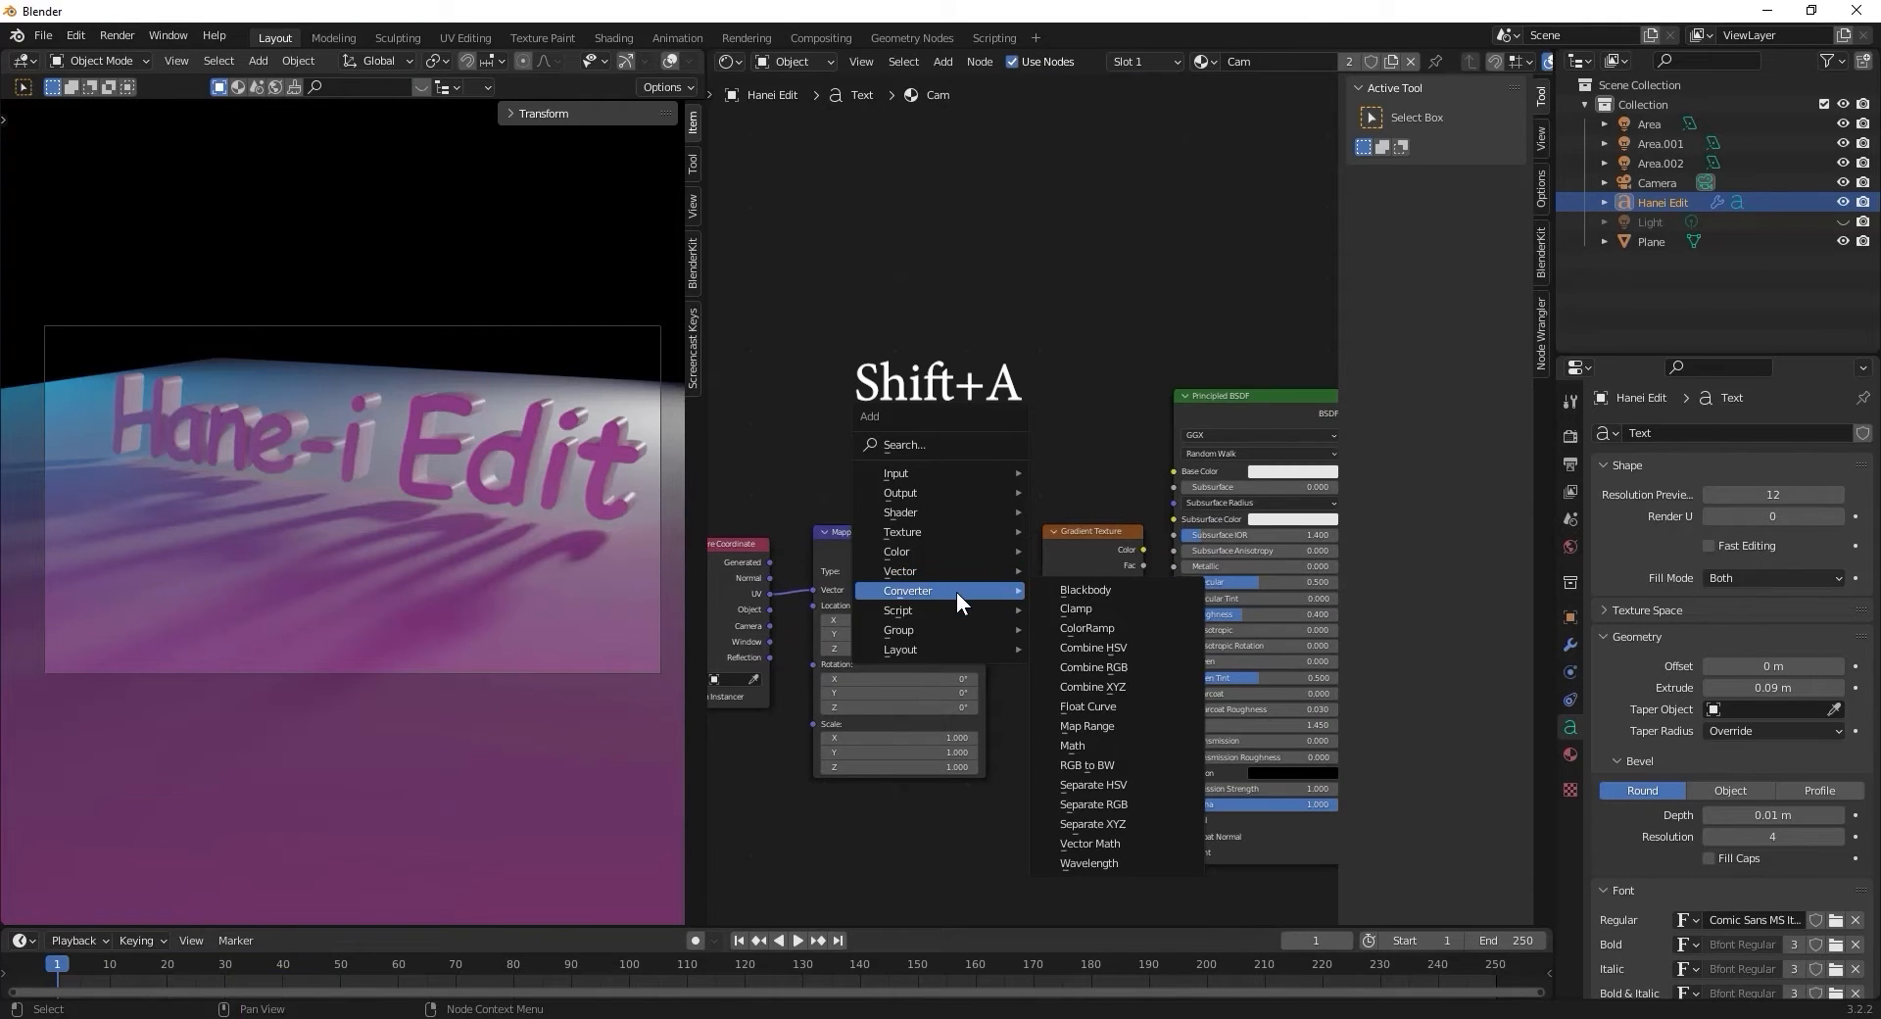
{"action": "left_click", "coordinate": [1089, 825]}
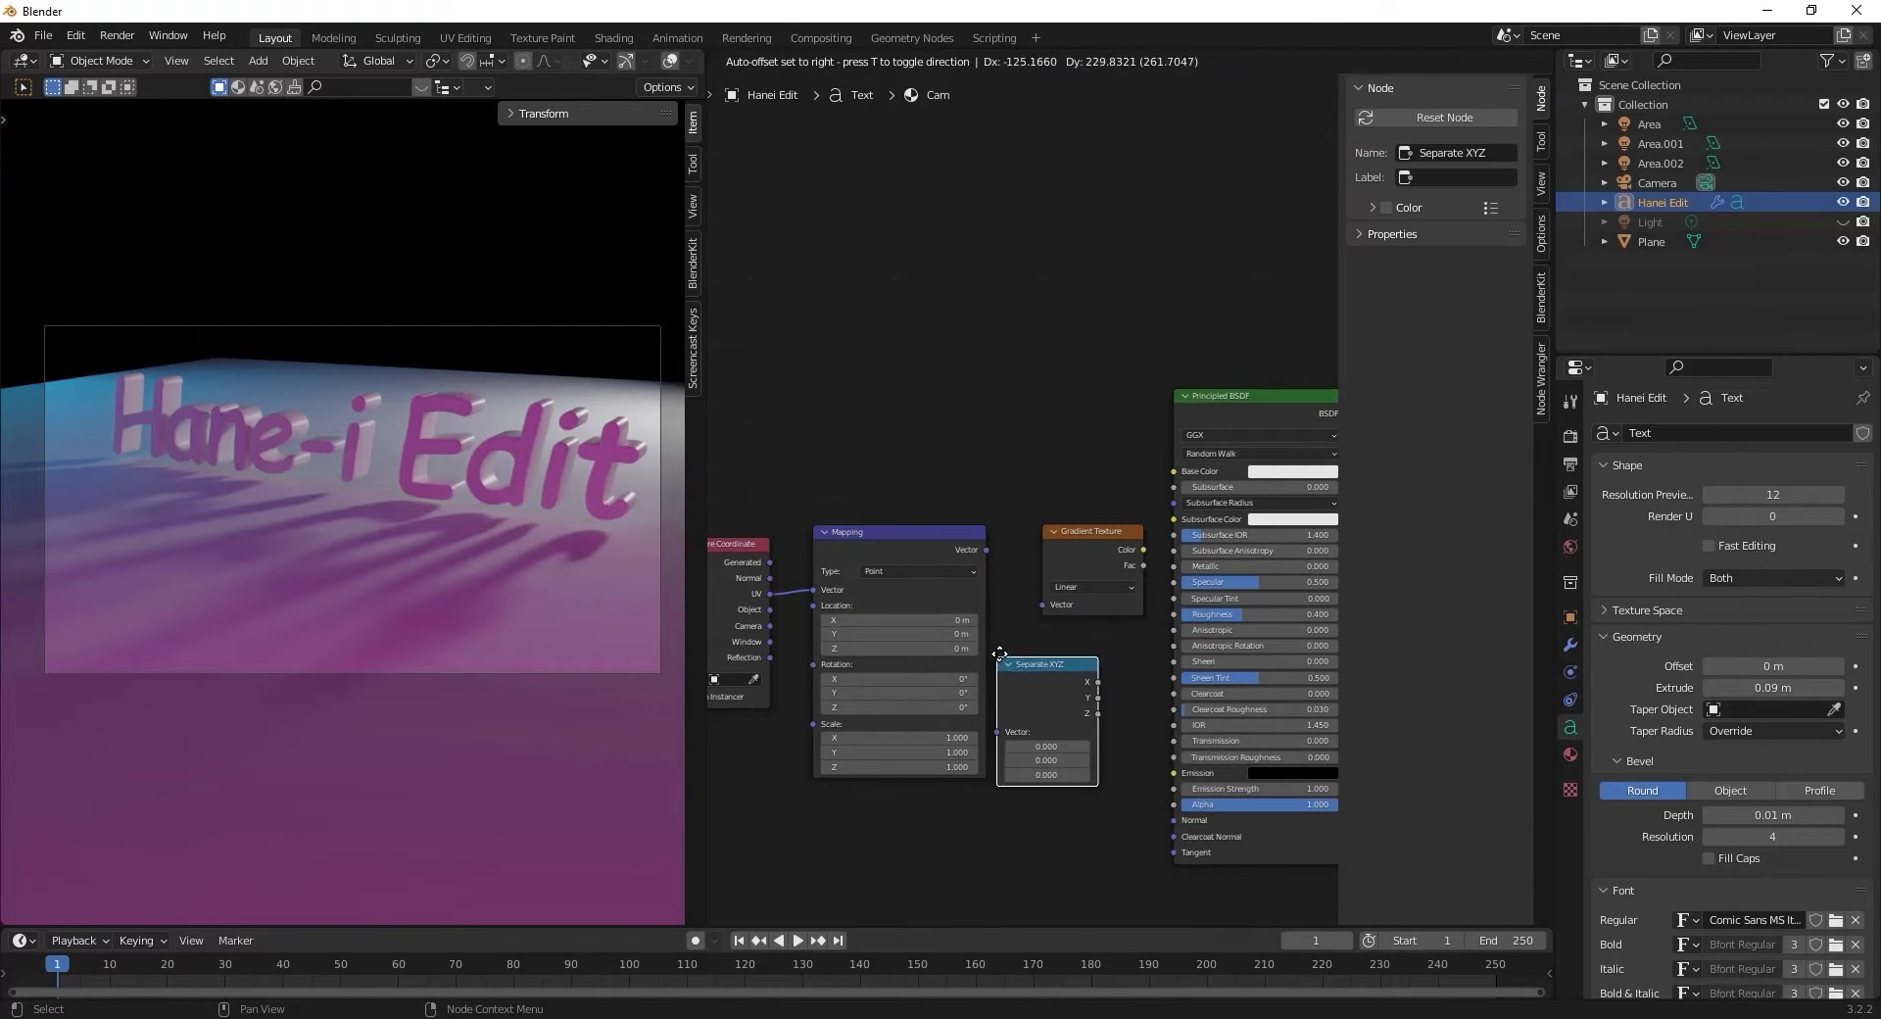
{"action": "left_click", "coordinate": [1050, 720]}
{"action": "left_click_drag", "start_coordinate": [987, 550], "coordinate": [995, 731]}
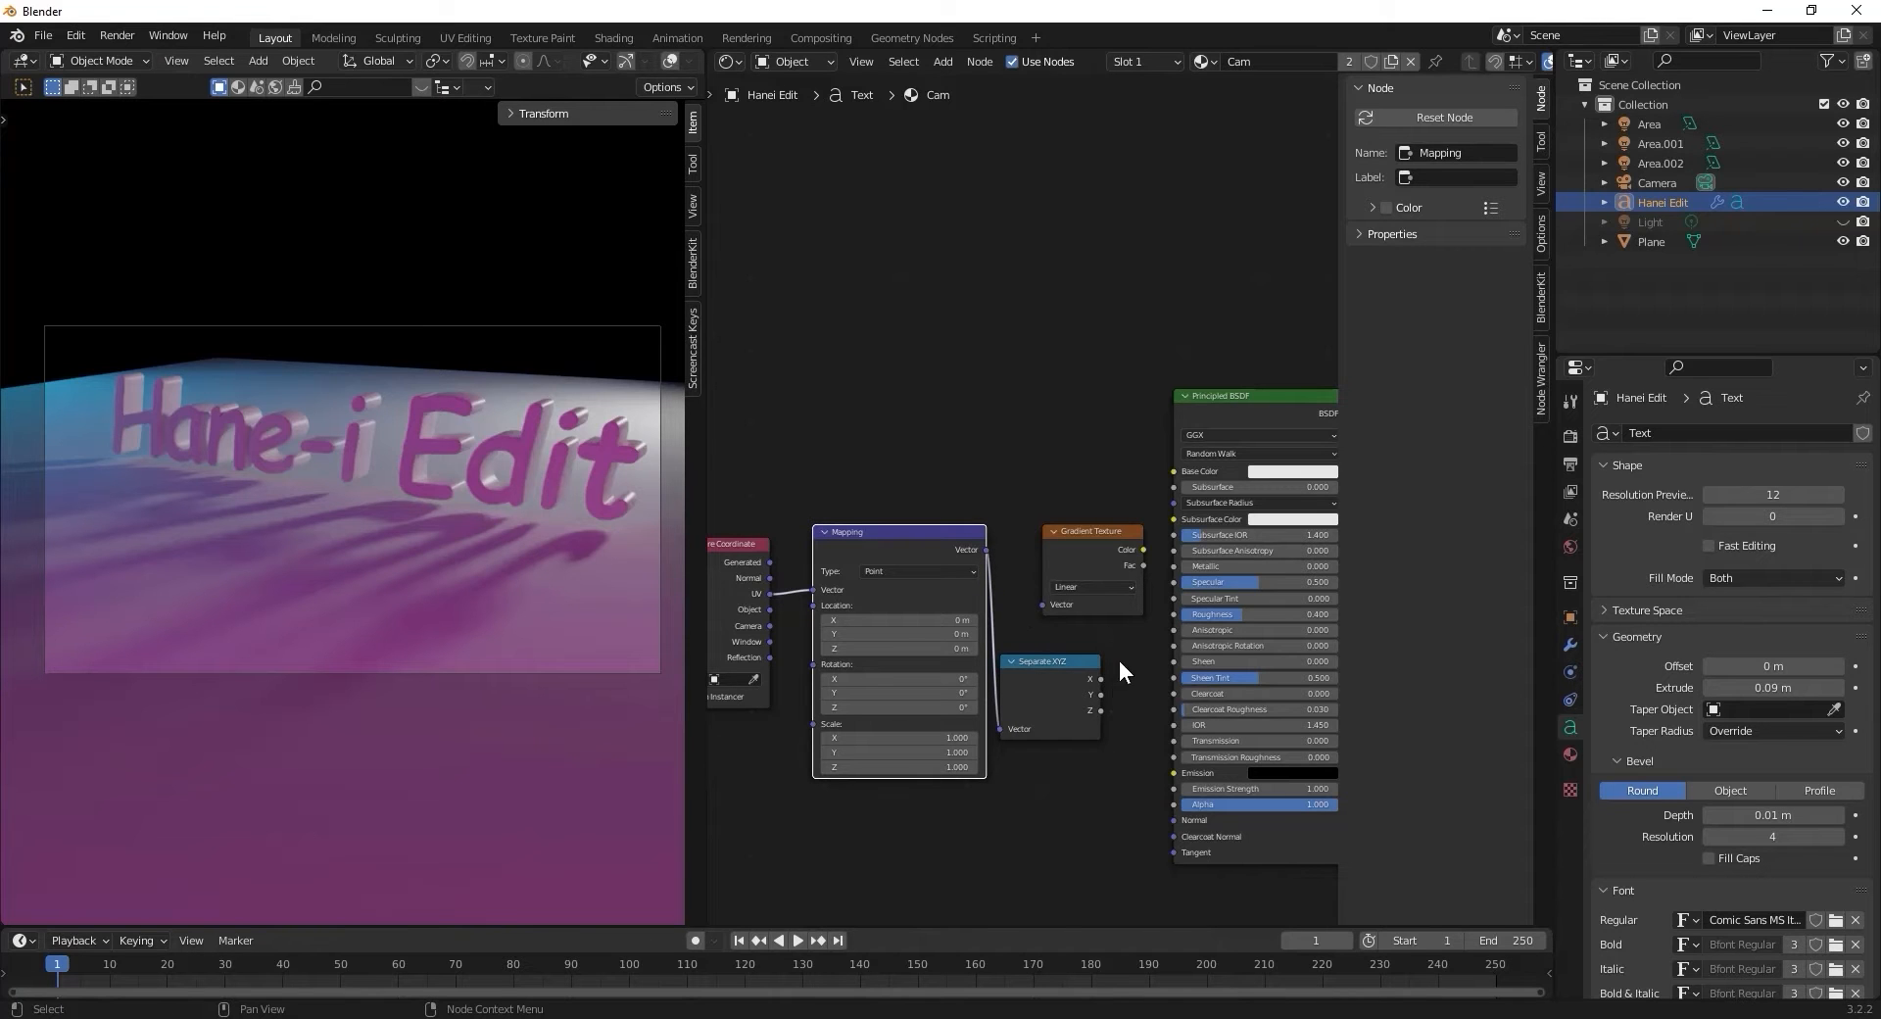
Connect the Separate XYZ node's Z output to the Gradient Texture's vector input.
{"action": "left_click_drag", "start_coordinate": [1100, 678], "coordinate": [1124, 655]}
{"action": "left_click_drag", "start_coordinate": [1037, 603], "coordinate": [1041, 604]}
{"action": "middle_click_drag", "start_coordinate": [1040, 605], "coordinate": [1124, 700], "text": "ctrl"}
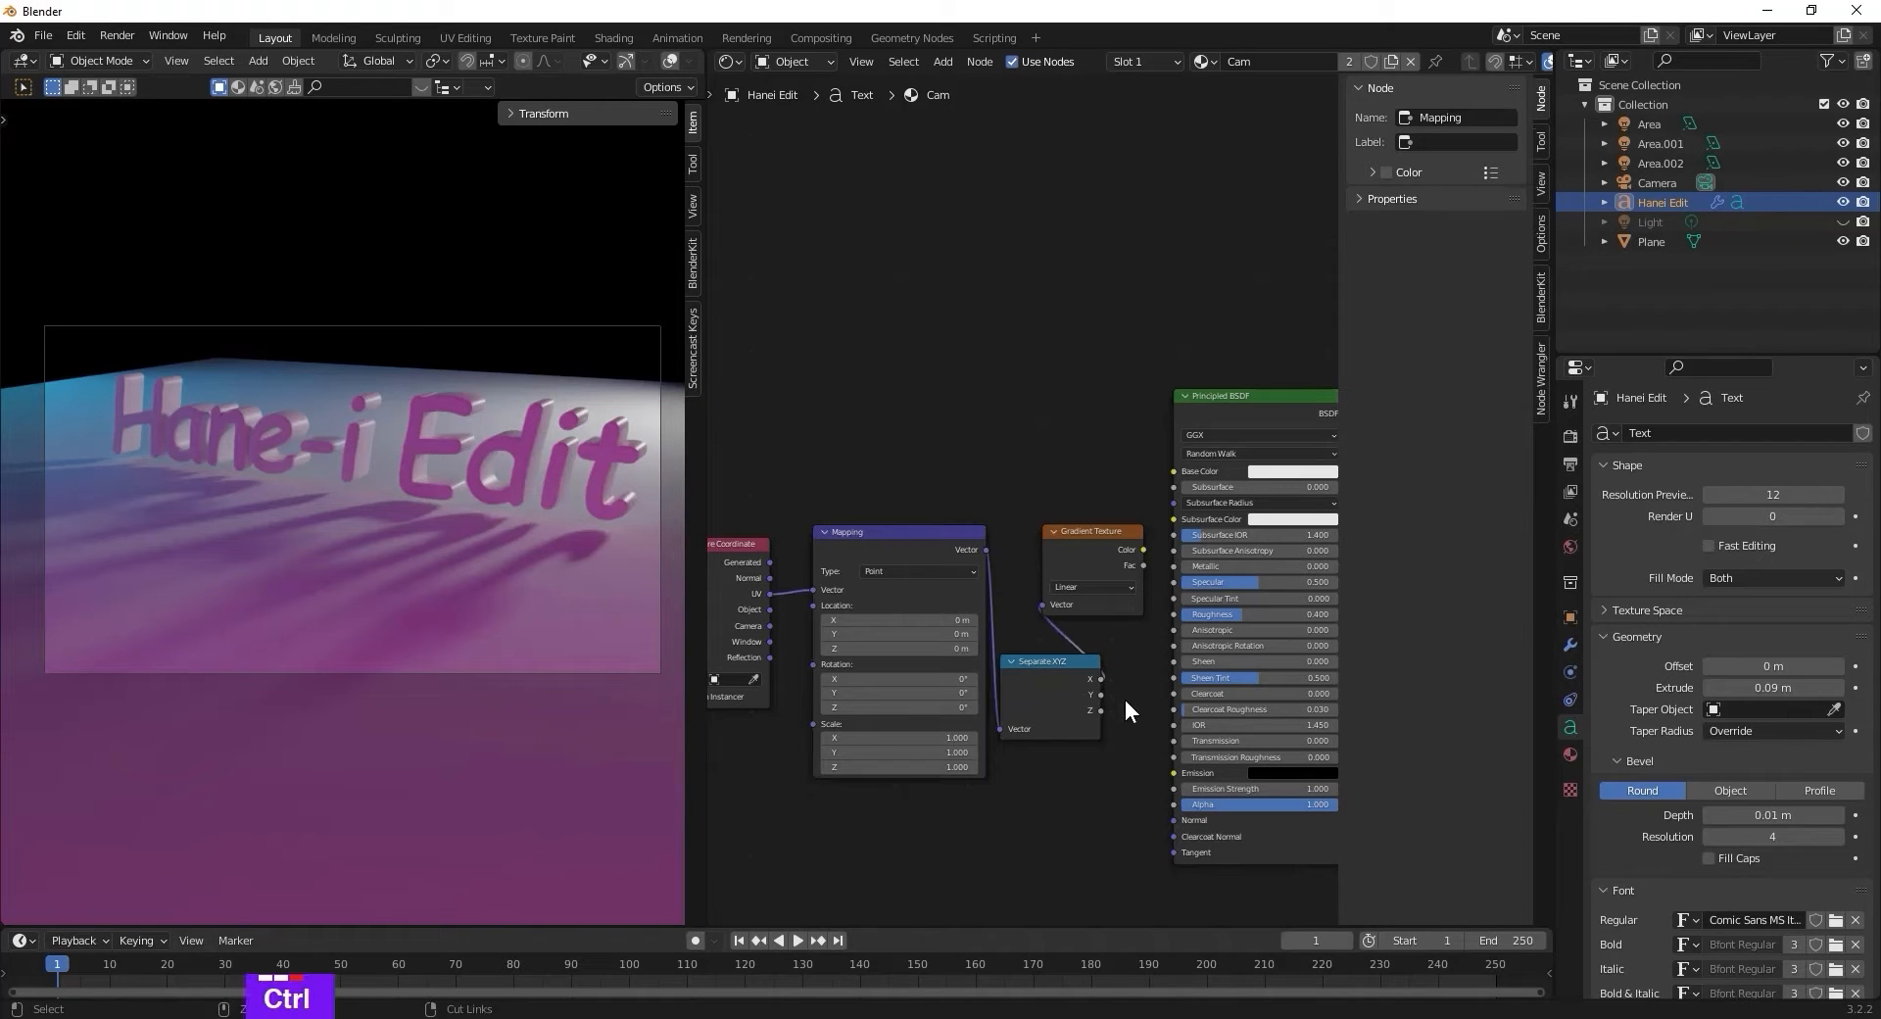
{"action": "left_click_drag", "start_coordinate": [1104, 727], "coordinate": [1042, 613]}
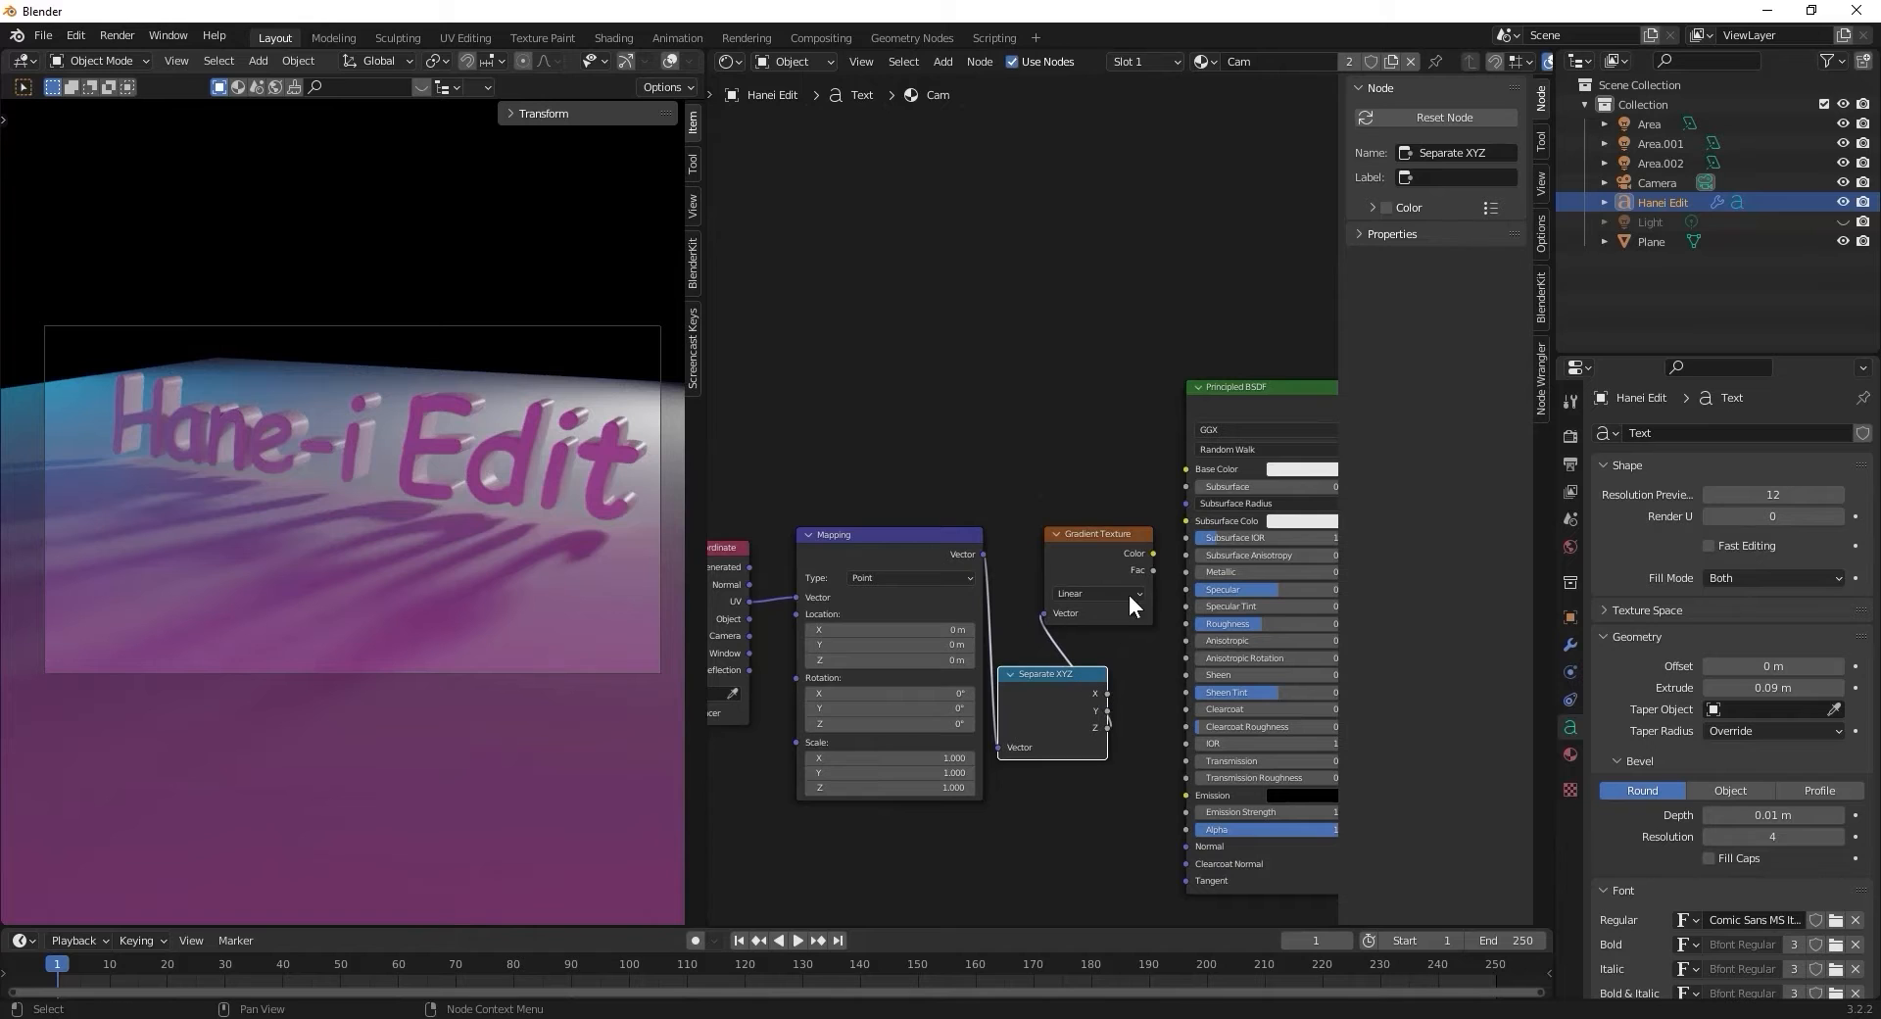
Preview the Gradient Texture on the text by routing its color through a Viewer to the Material Output.
{"action": "left_click", "coordinate": [1084, 535]}
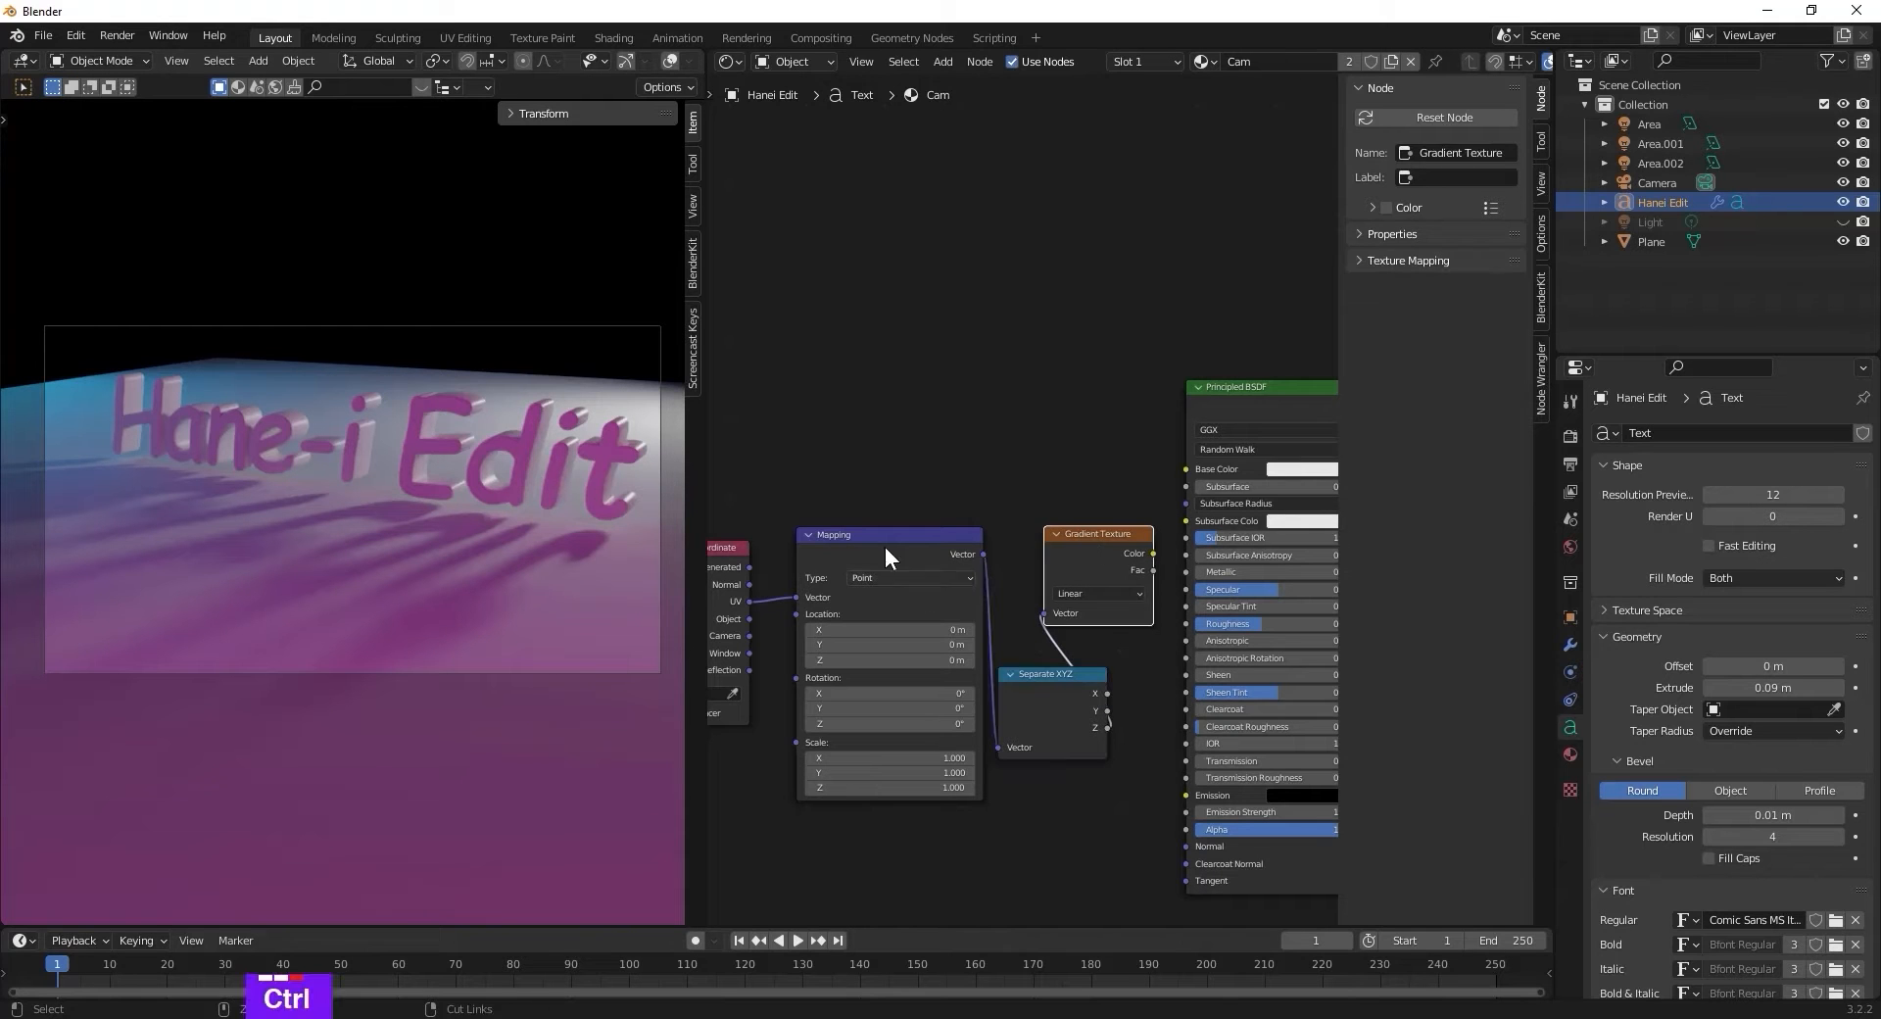
{"action": "left_click", "coordinate": [1095, 529], "text": "ctrl+shift"}
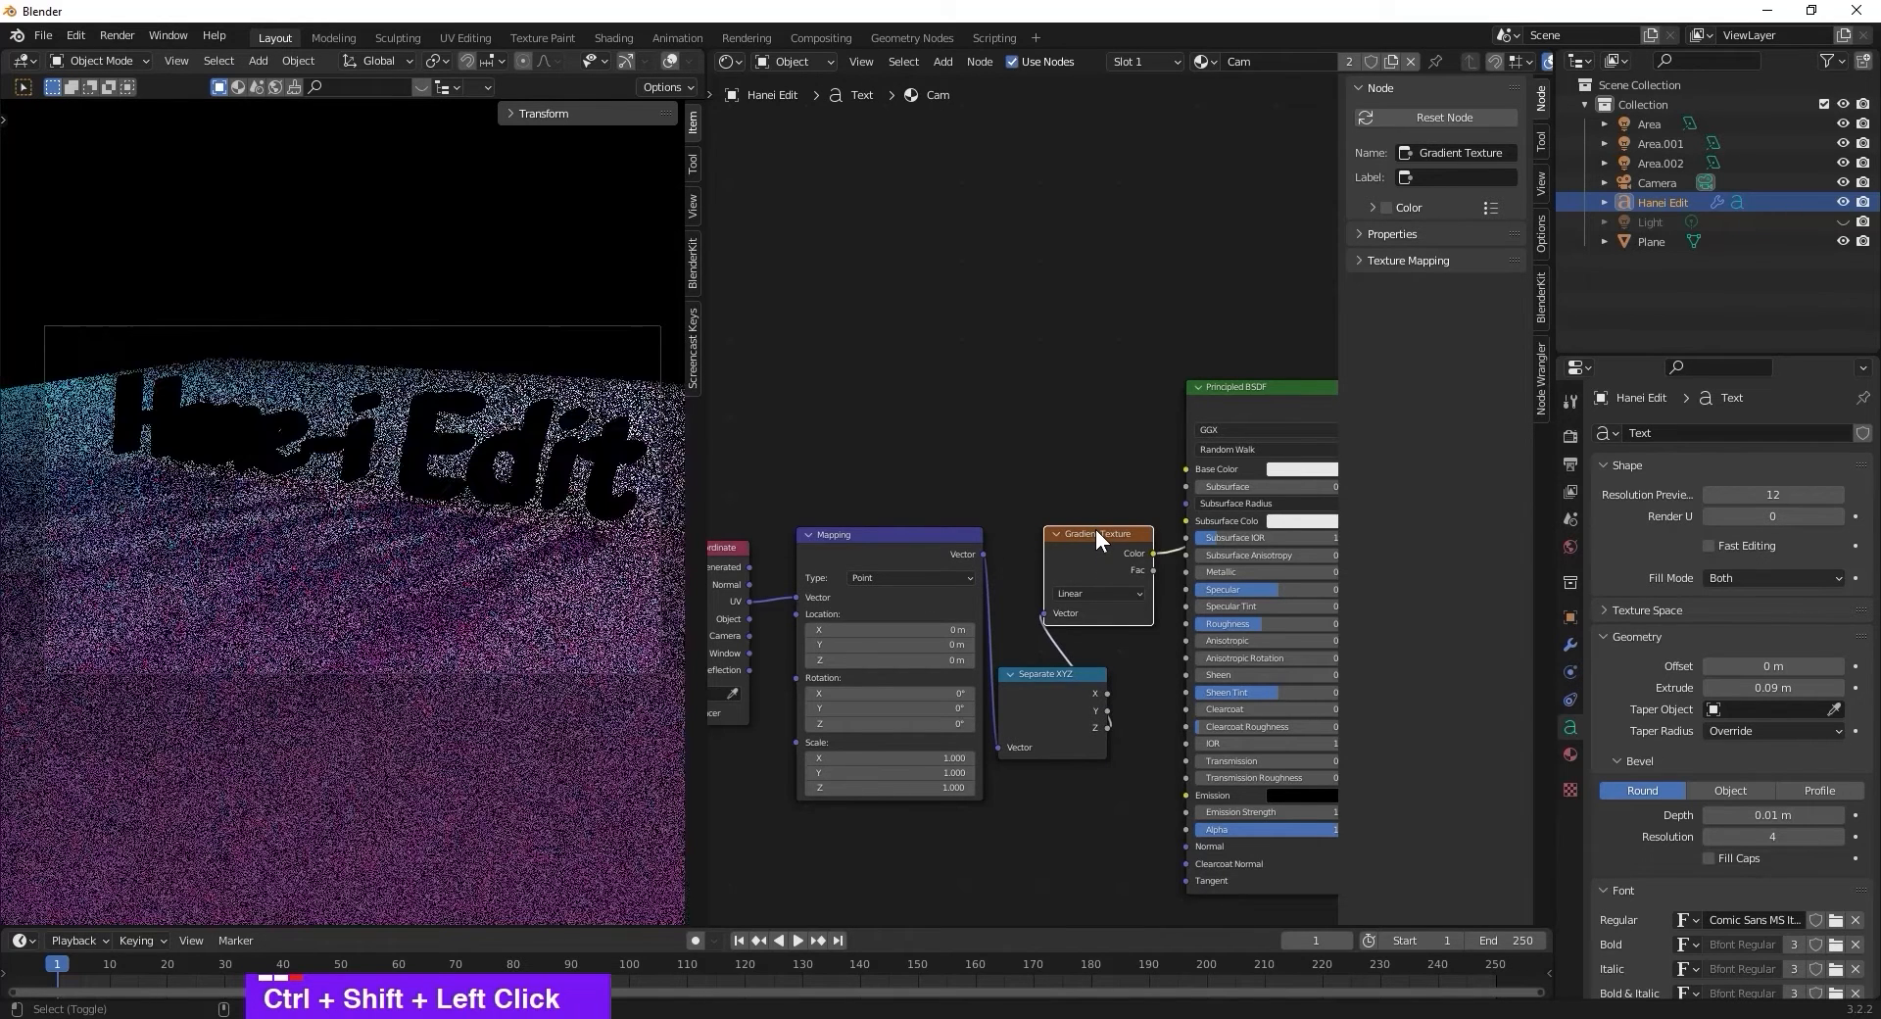
{"action": "scroll", "coordinate": [1083, 539], "scroll_direction": "down", "scroll_amount": 2}
{"action": "middle_click_drag", "start_coordinate": [1134, 420], "coordinate": [920, 415]}
{"action": "scroll", "coordinate": [1007, 478], "scroll_direction": "up", "scroll_amount": 1}
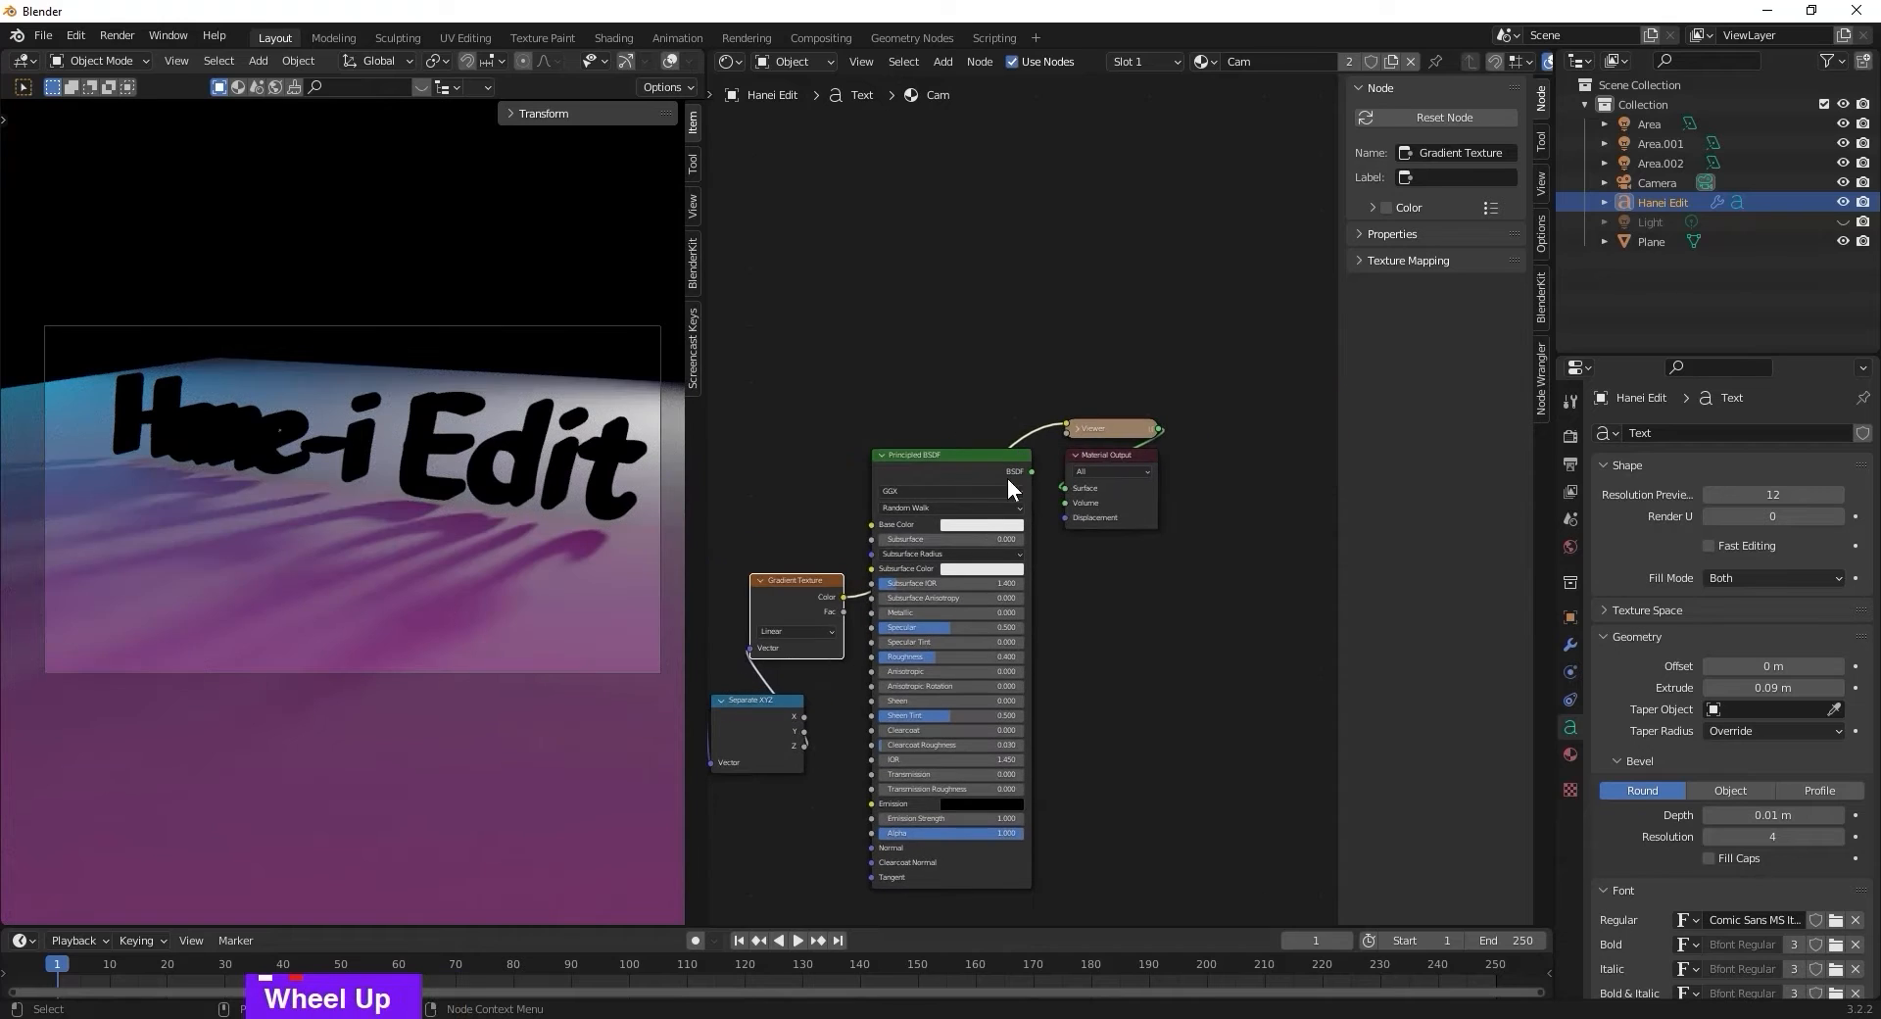
{"action": "key", "text": "ctrl+z"}
{"action": "left_click", "coordinate": [813, 580], "text": "ctrl+shift"}
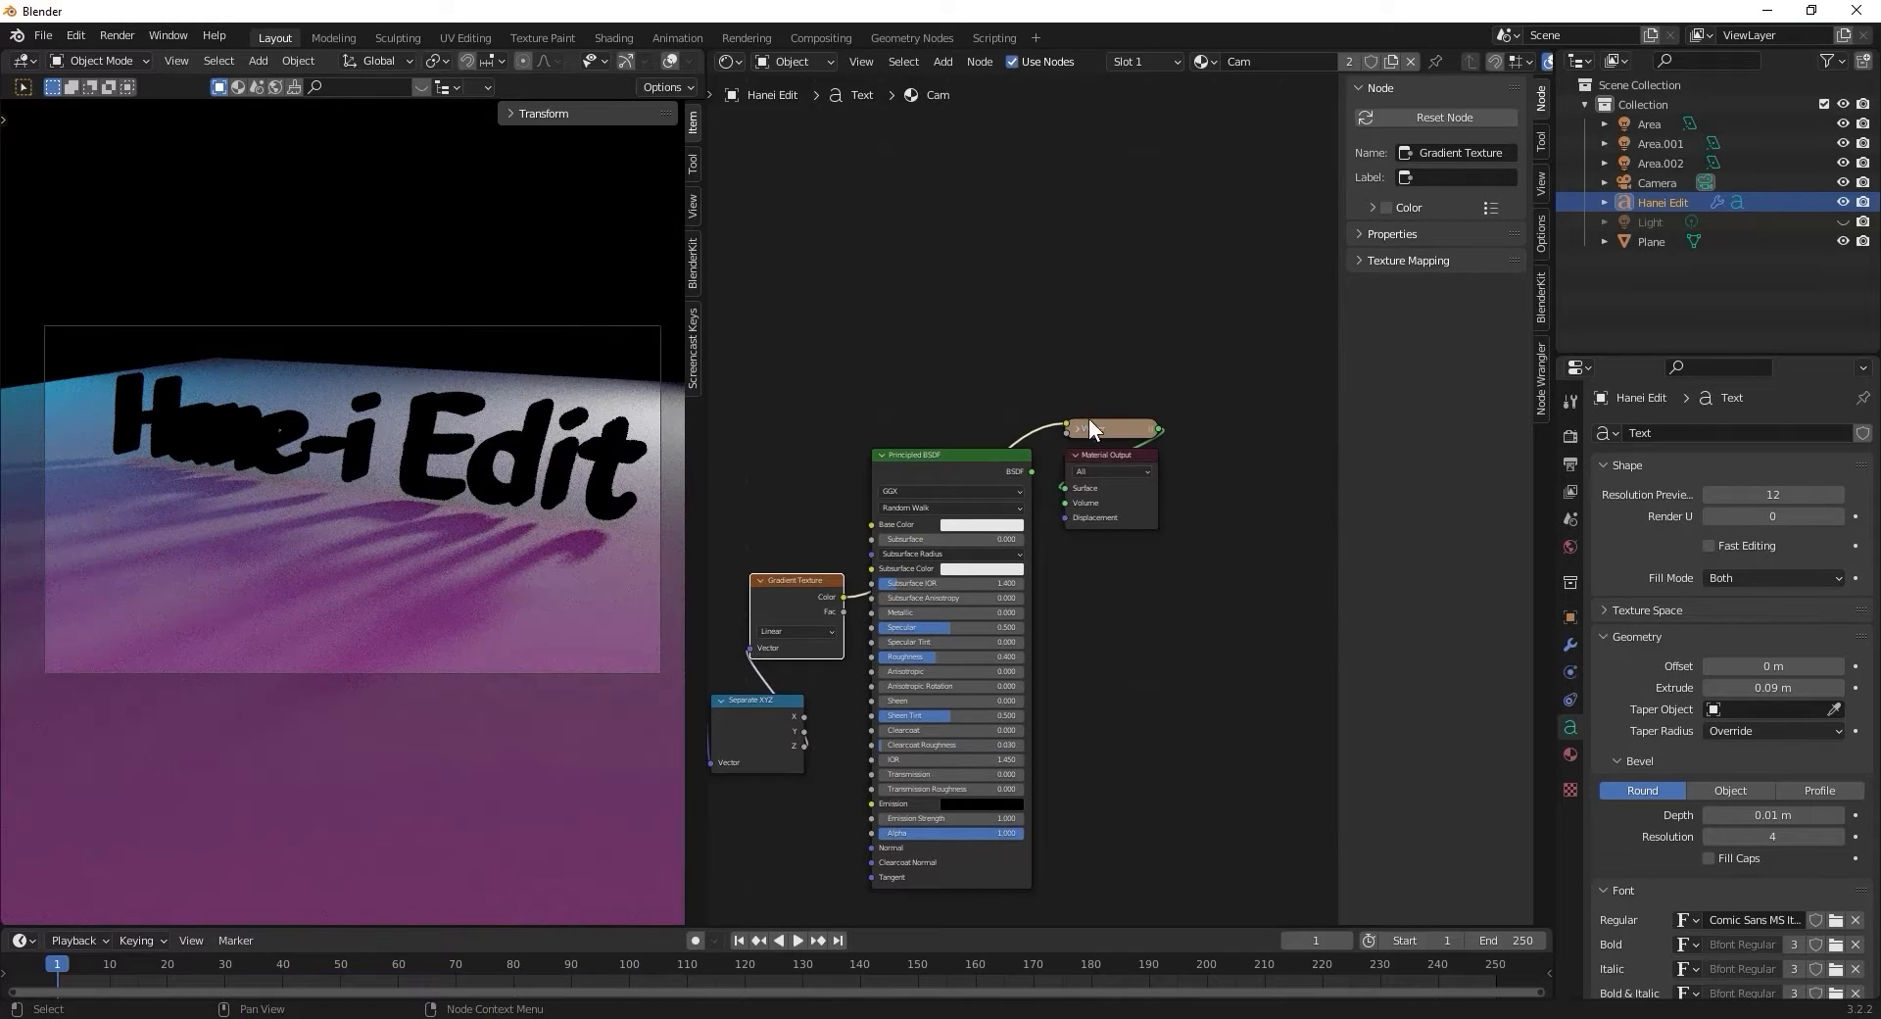
Arrange the Texture Coordinate, Mapping, Separate XYZ and Gradient Texture nodes in a row above the Principled BSDF.
{"action": "middle_click_drag", "start_coordinate": [830, 520], "coordinate": [1150, 469]}
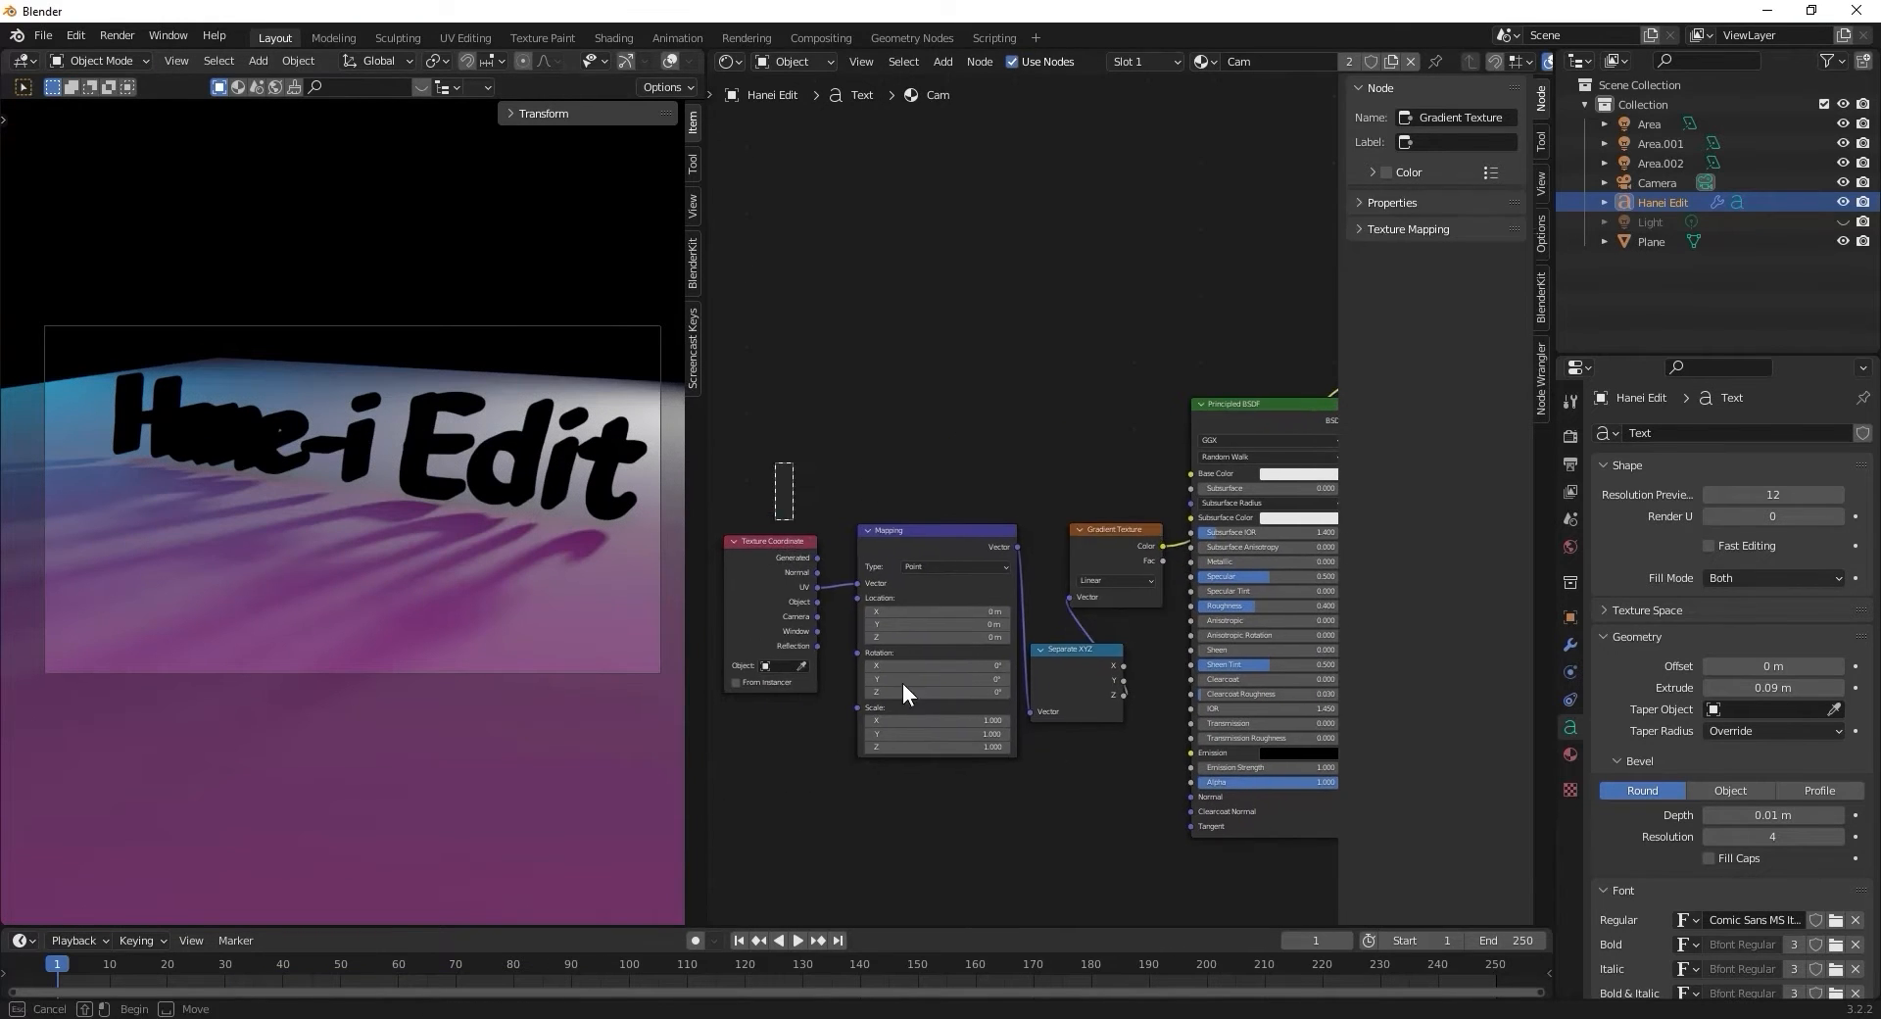
{"action": "left_click_drag", "start_coordinate": [911, 588], "coordinate": [785, 128]}
{"action": "left_click_drag", "start_coordinate": [1007, 514], "coordinate": [1111, 844]}
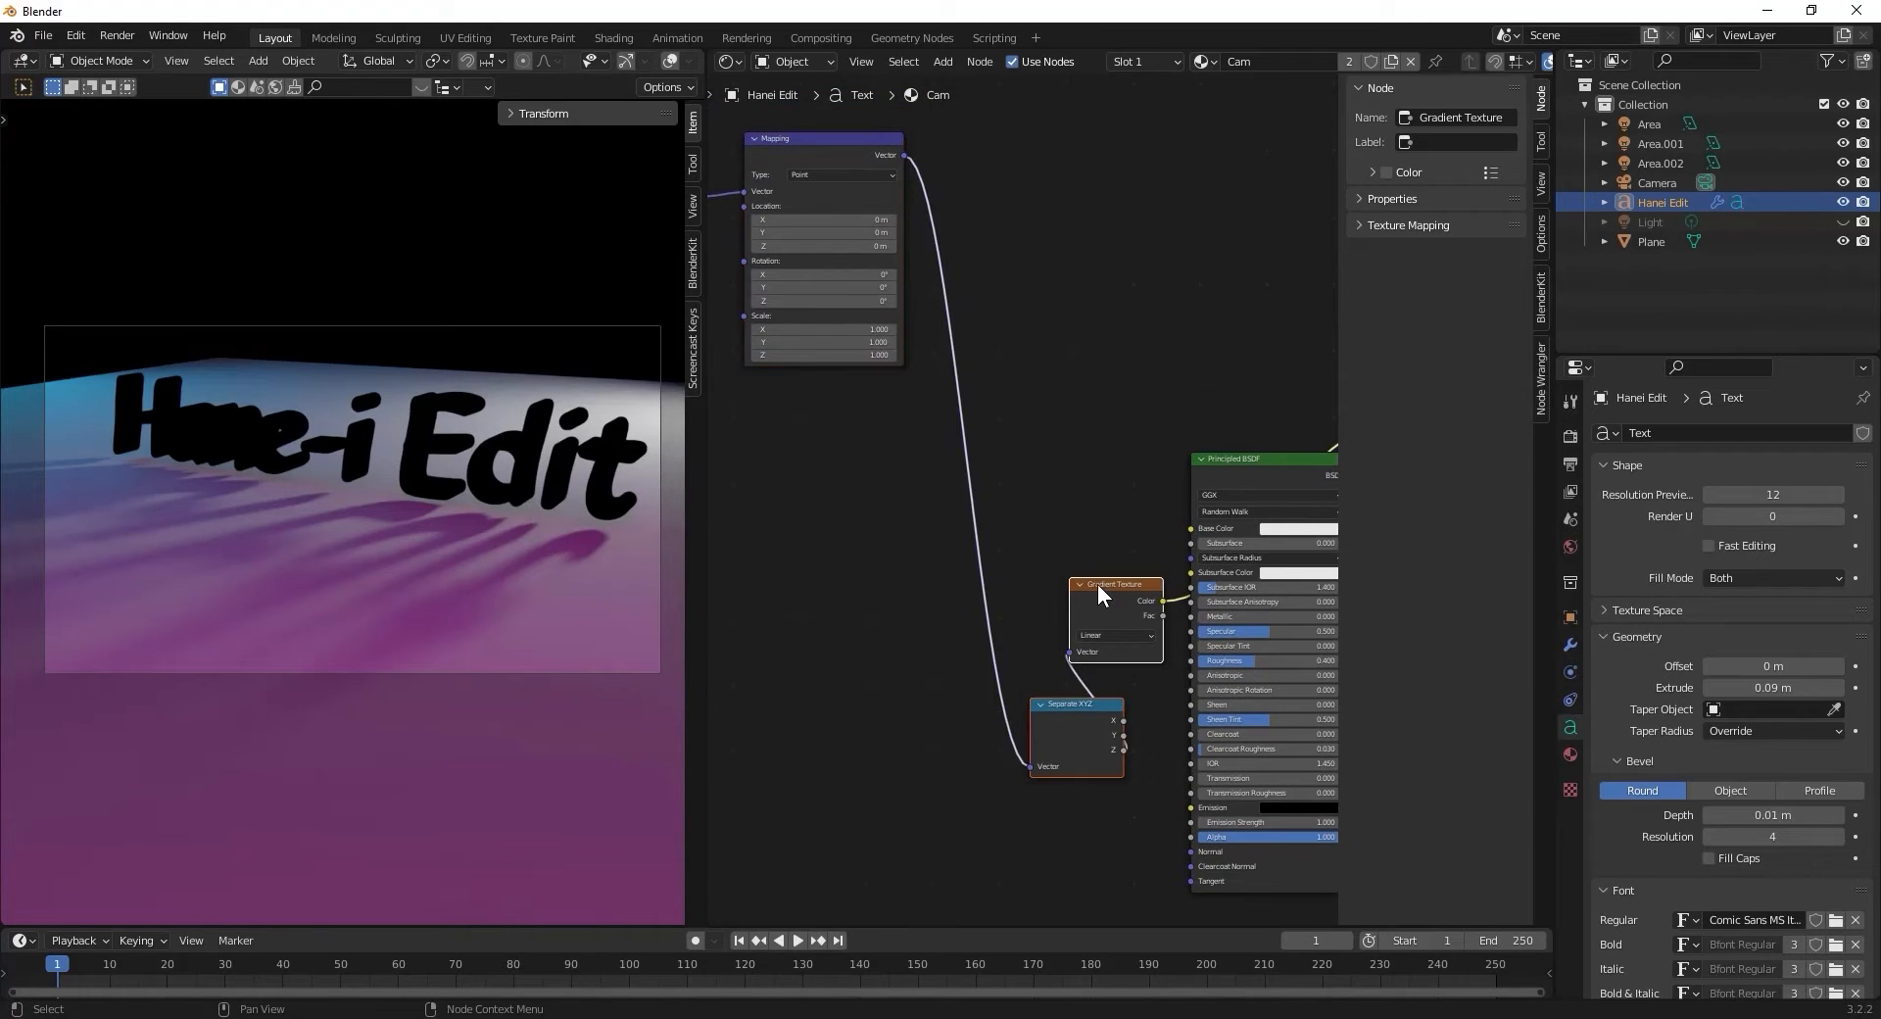
{"action": "left_click_drag", "start_coordinate": [1100, 600], "coordinate": [1175, 230]}
{"action": "left_click", "coordinate": [996, 254]}
{"action": "left_click", "coordinate": [995, 254]}
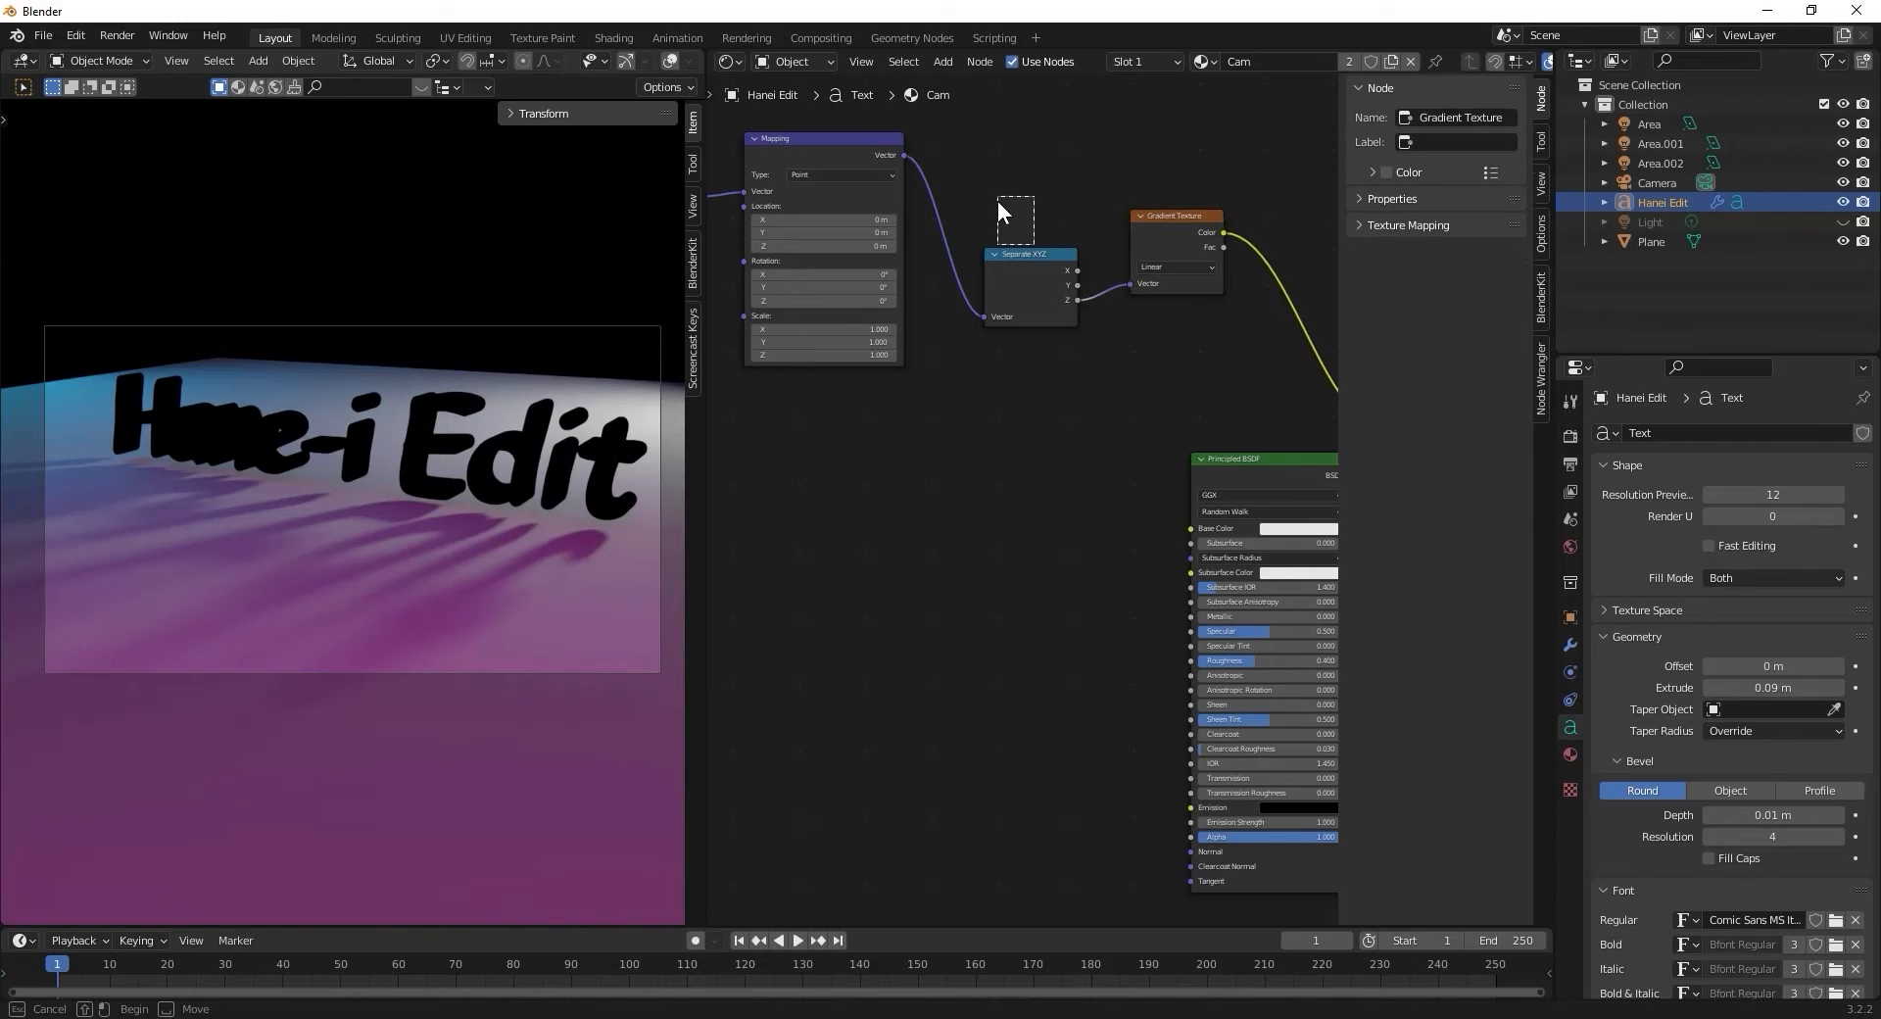
{"action": "left_click_drag", "start_coordinate": [1017, 250], "coordinate": [960, 138]}
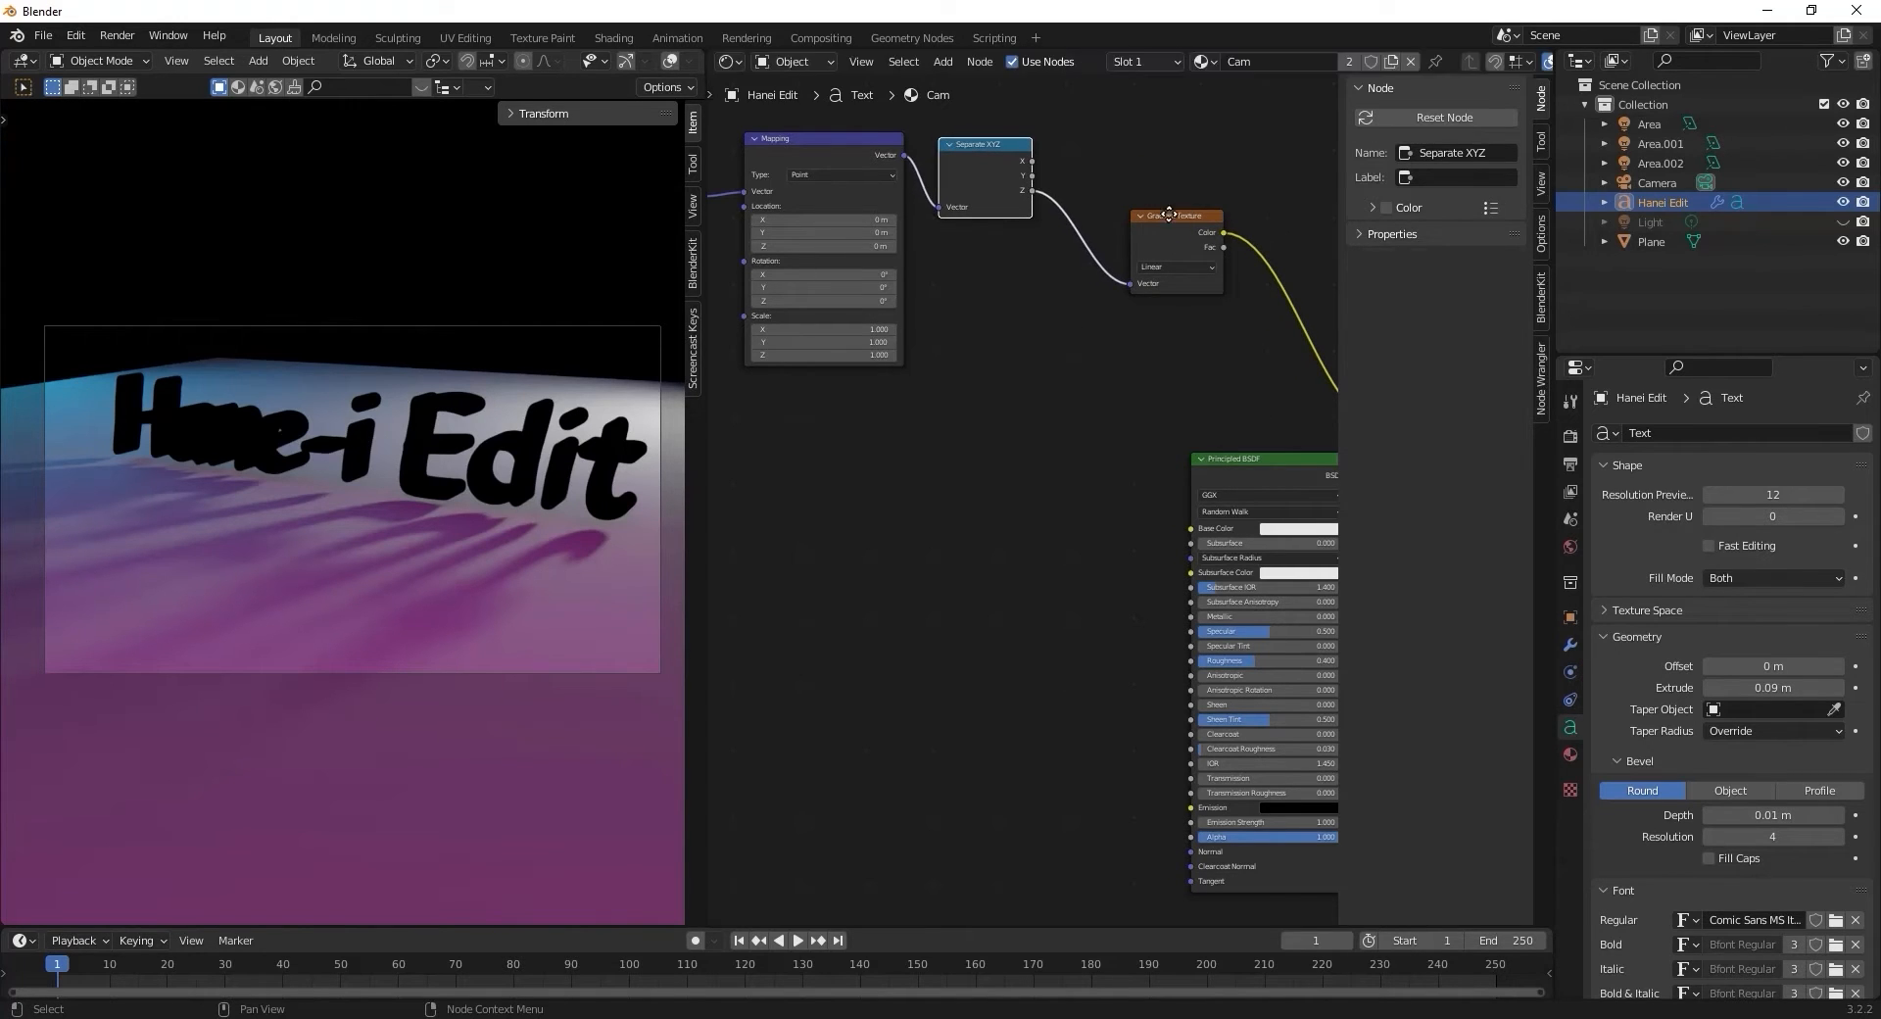
{"action": "left_click_drag", "start_coordinate": [1176, 216], "coordinate": [1107, 143]}
Insert a ColorRamp node into the link between the Gradient Texture and the Viewer.
{"action": "scroll", "coordinate": [1068, 403], "scroll_direction": "down", "scroll_amount": 2}
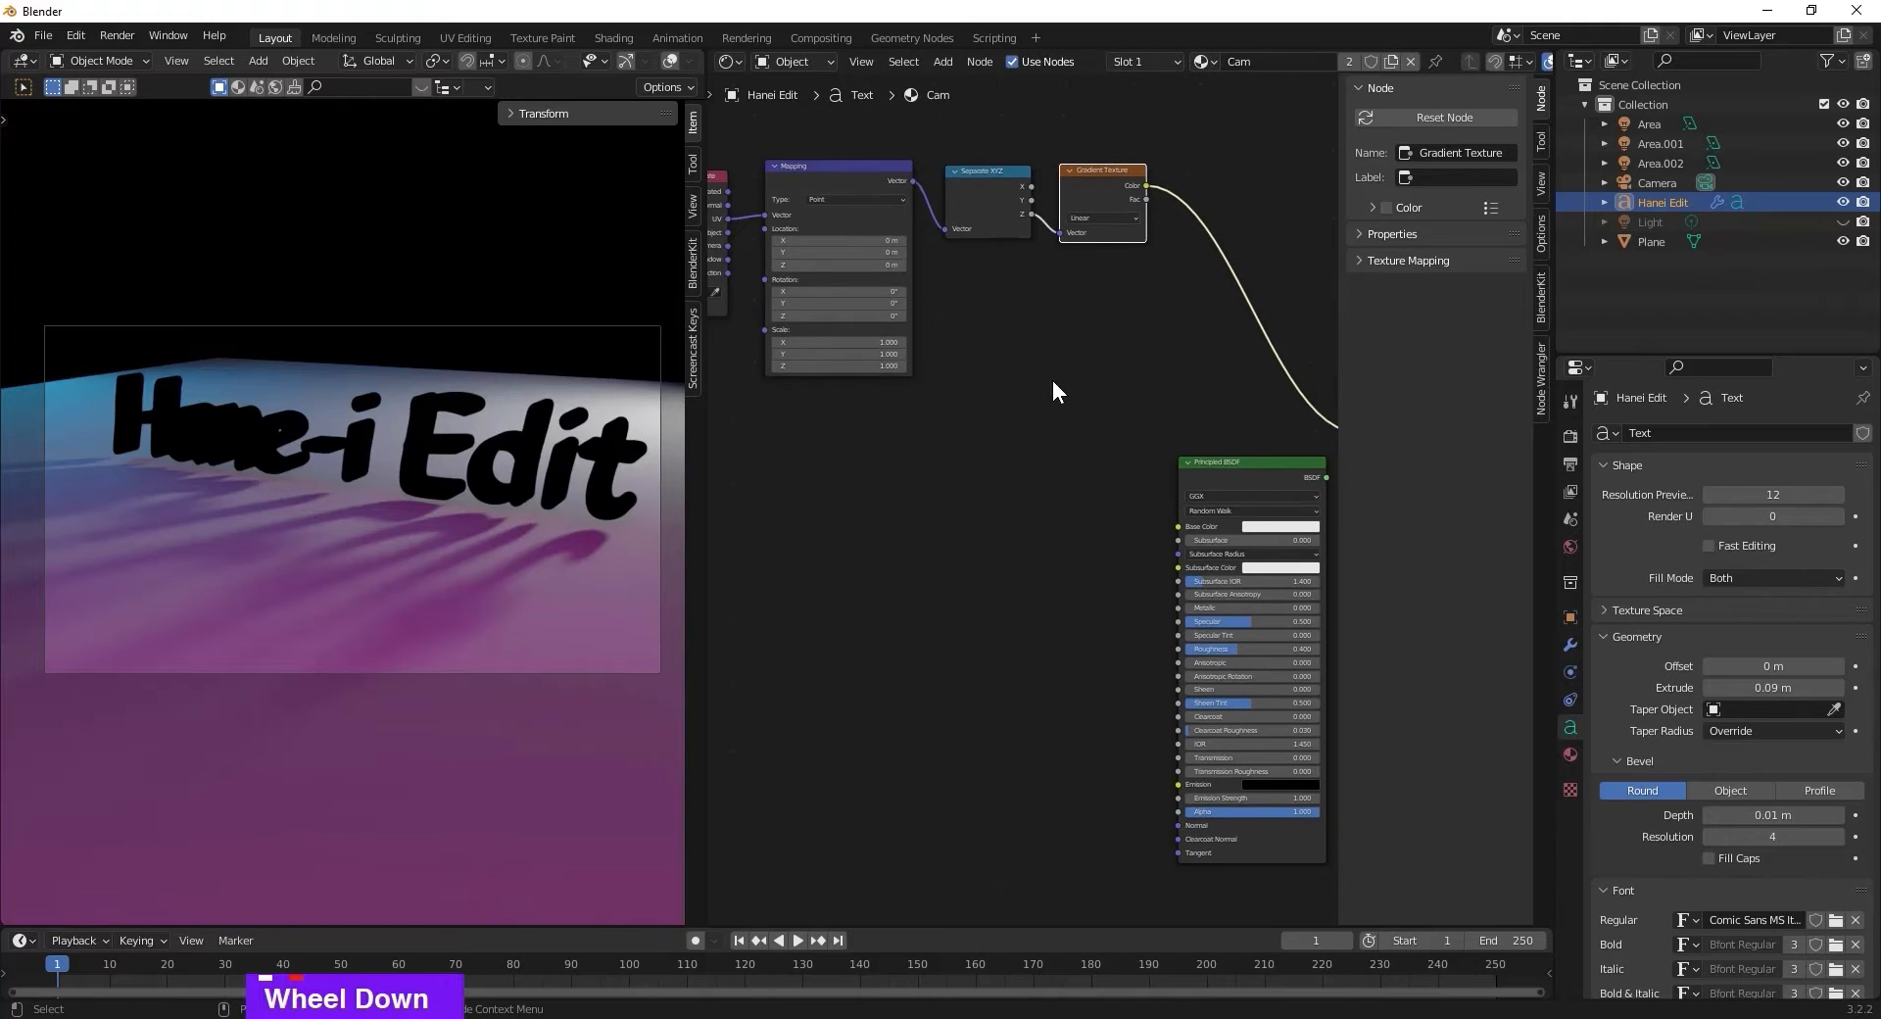
{"action": "middle_click_drag", "start_coordinate": [1054, 390], "coordinate": [794, 458]}
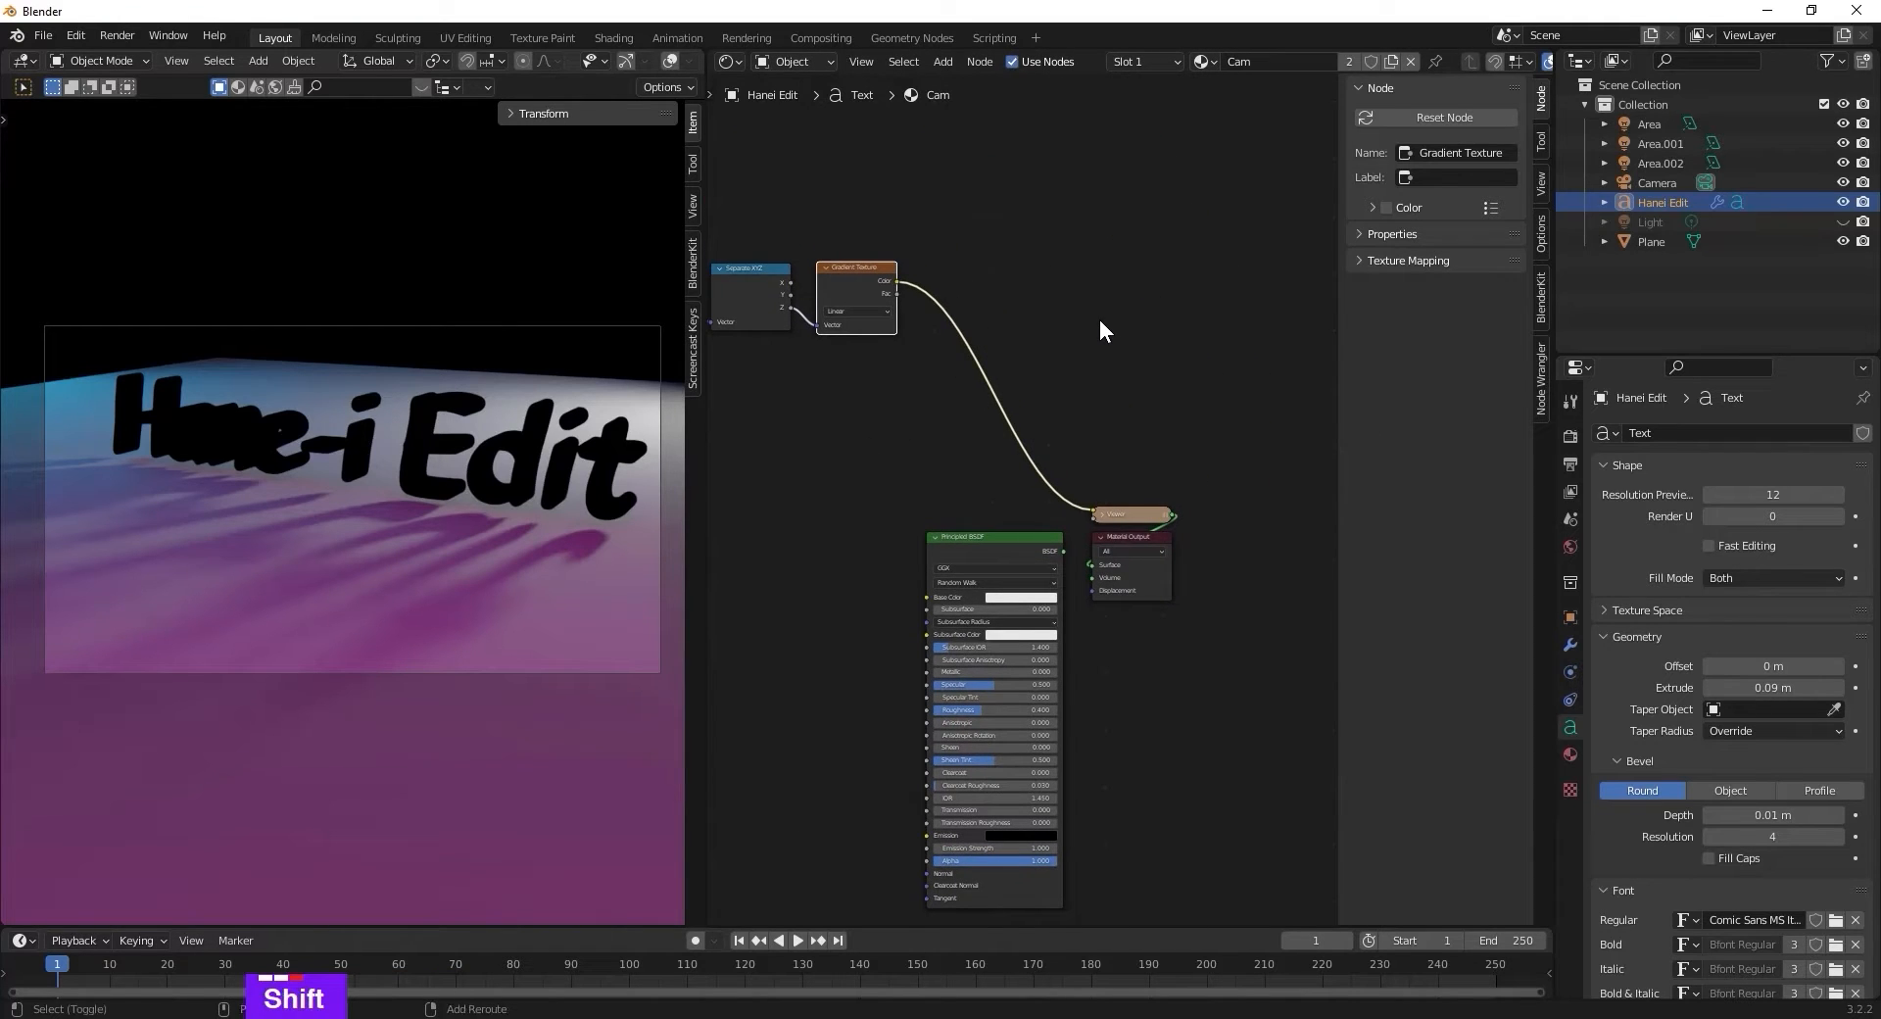
{"action": "key", "text": "shift+a"}
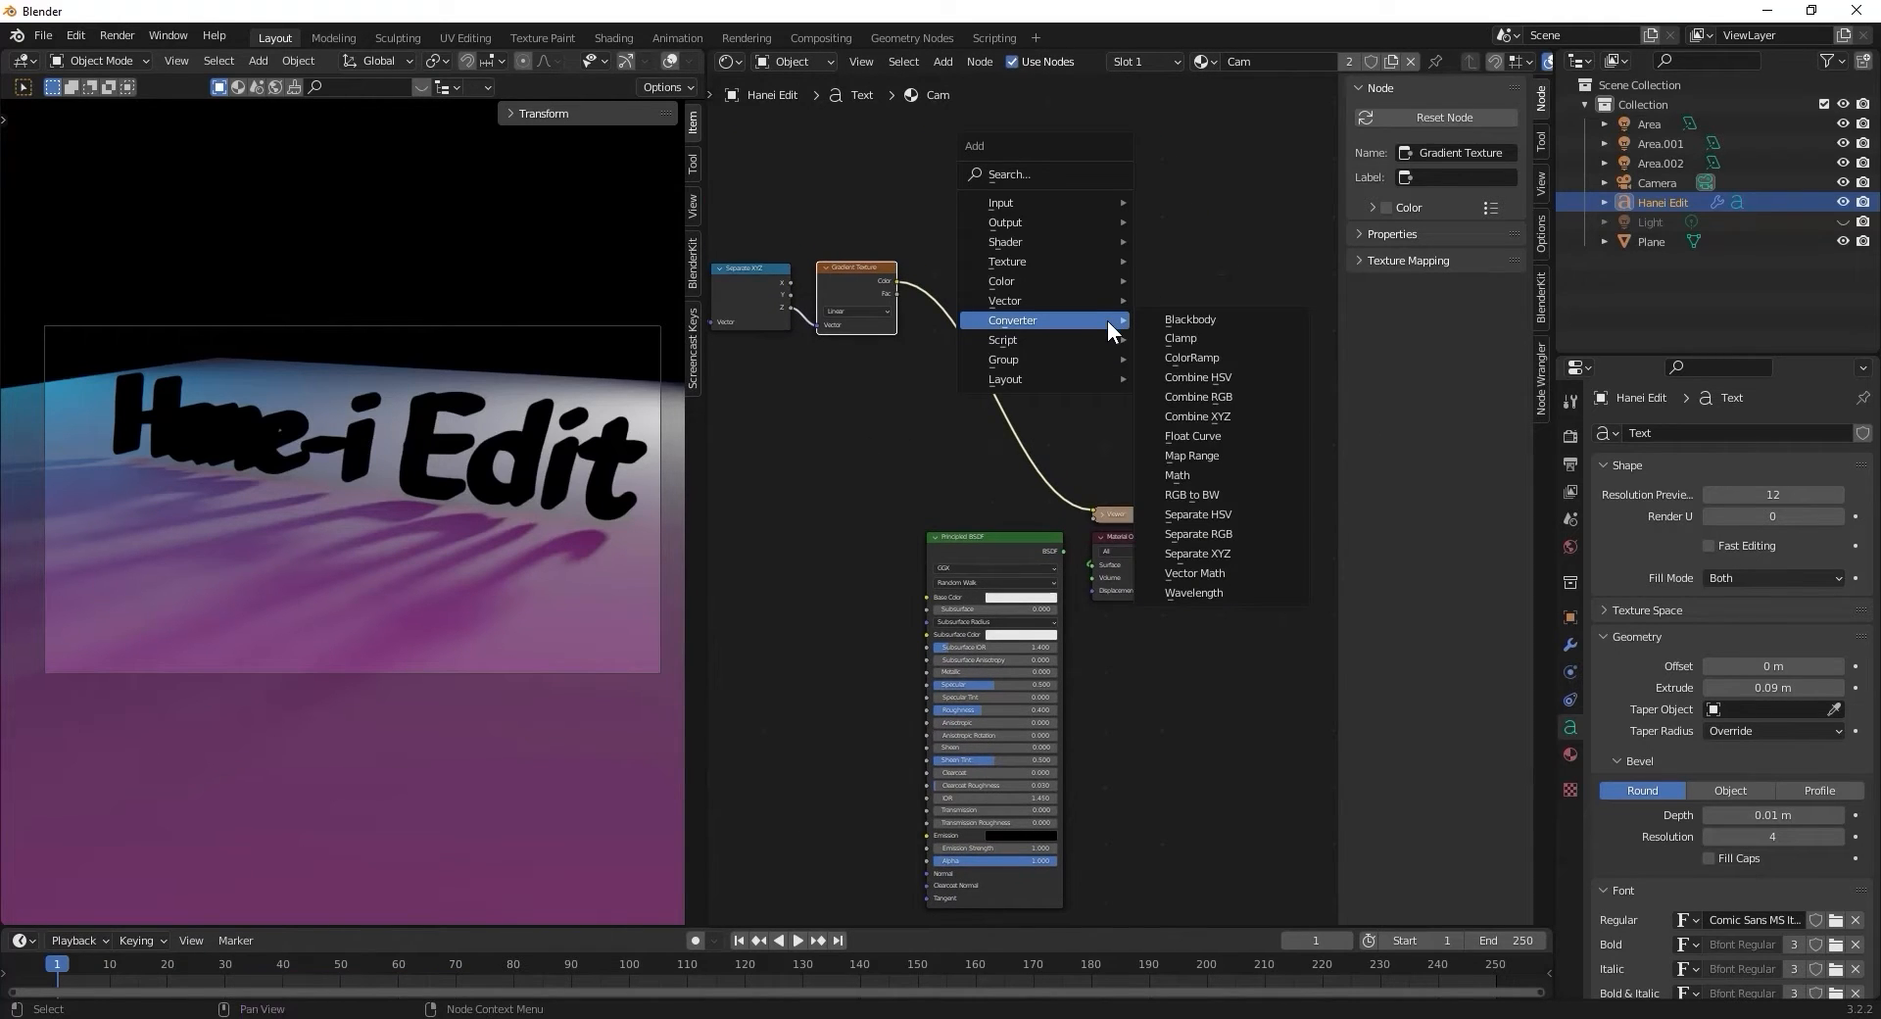
{"action": "left_click", "coordinate": [1189, 358]}
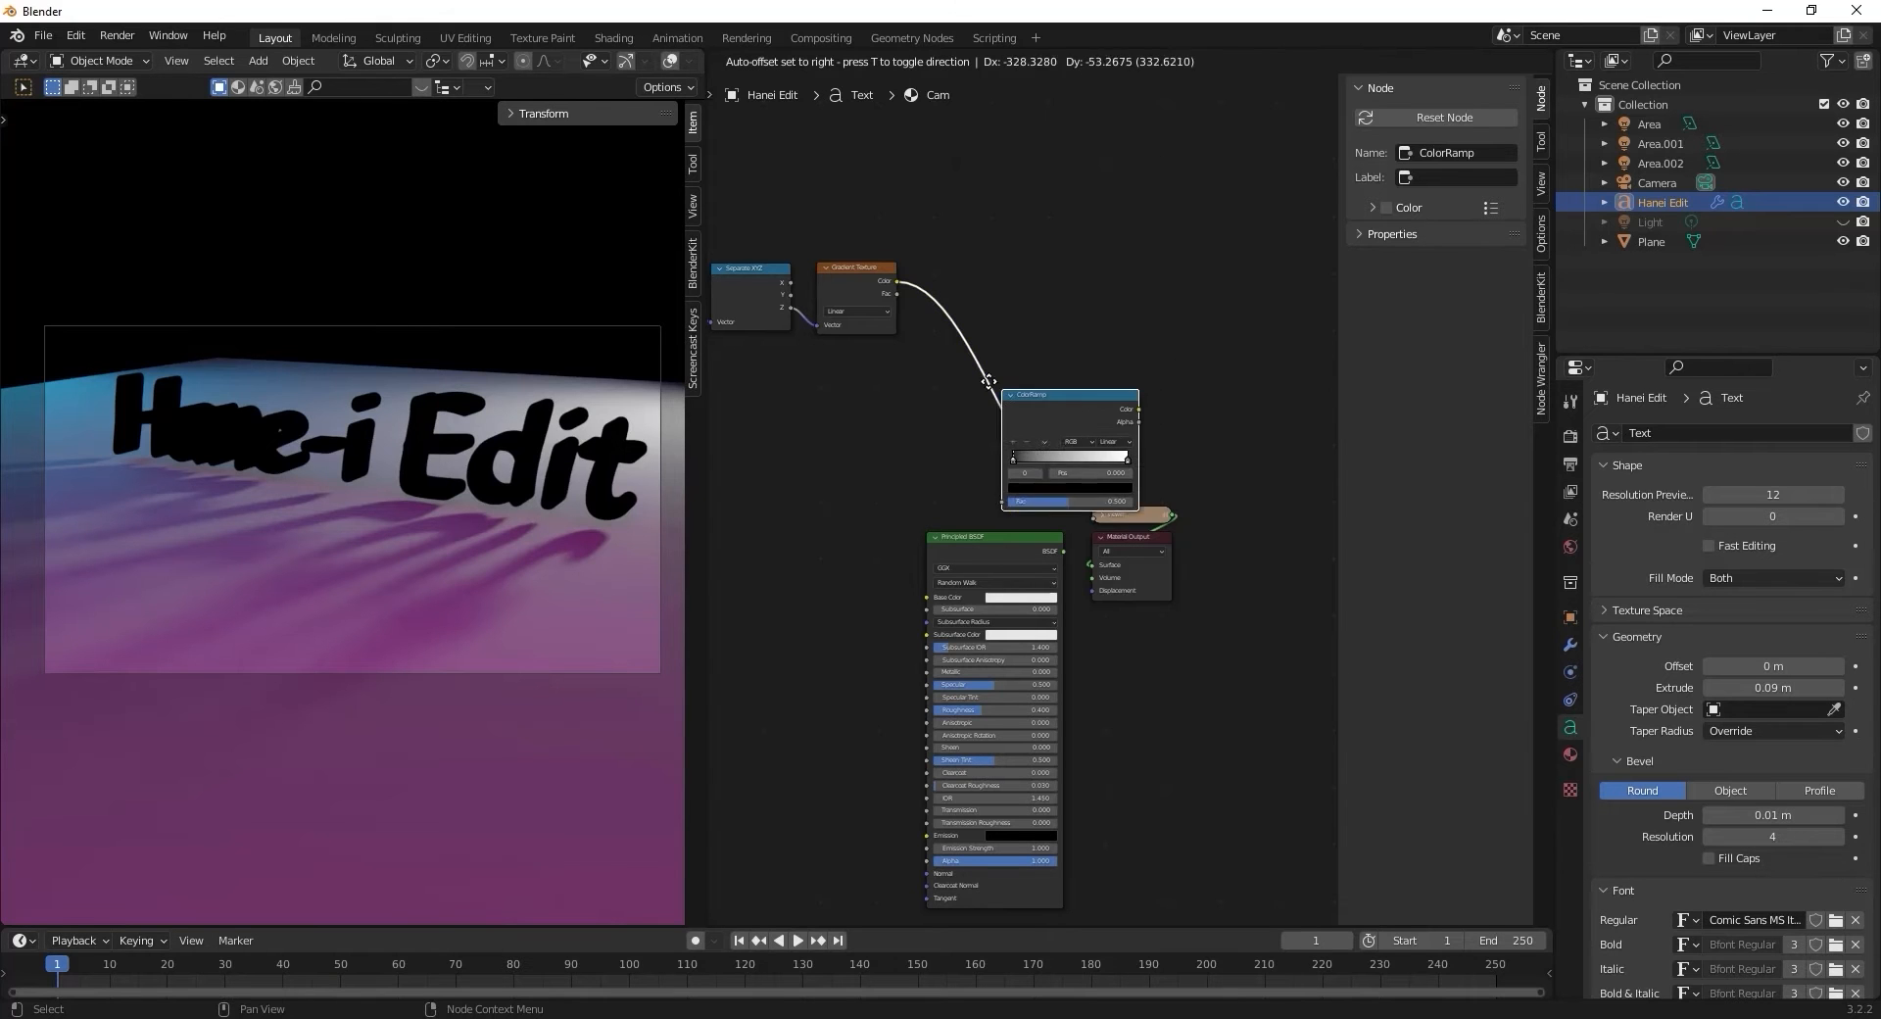
{"action": "left_click", "coordinate": [1096, 338]}
{"action": "middle_click_drag", "start_coordinate": [1097, 338], "coordinate": [1248, 372]}
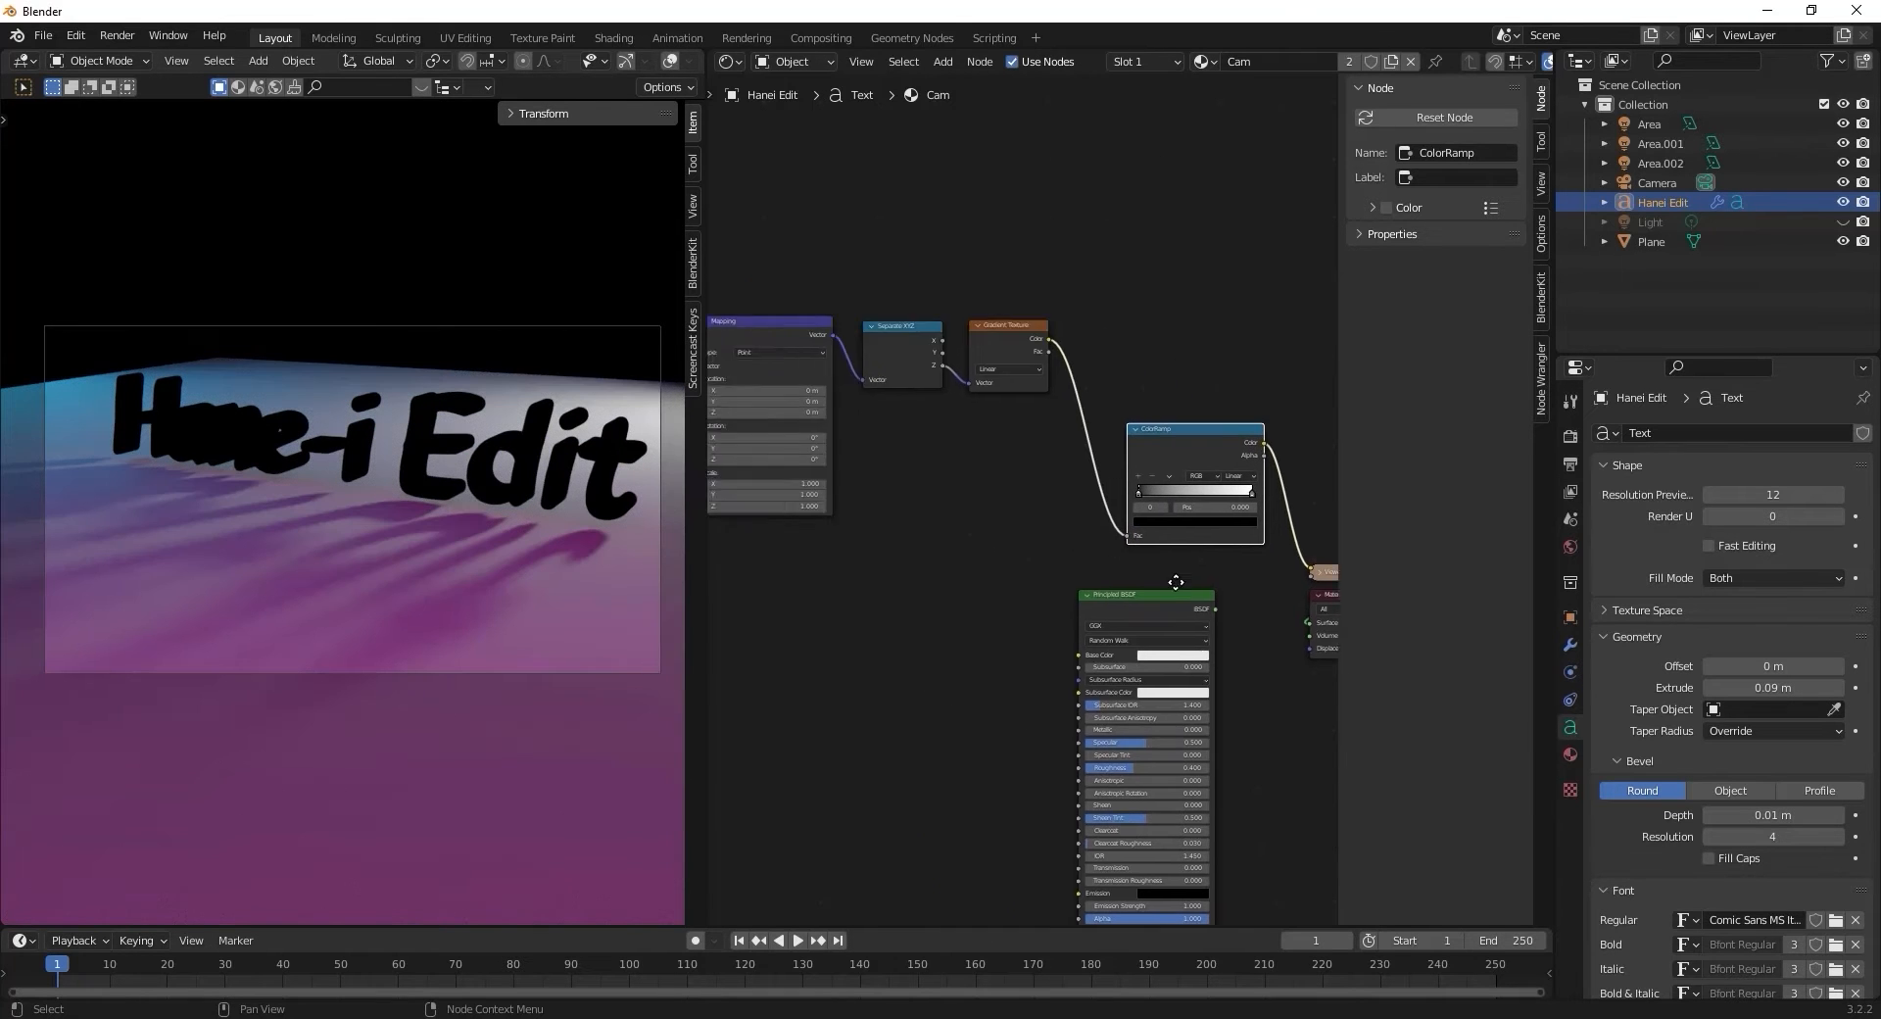
Feed the Texture Coordinate's Object output into the Mapping node and set the mapping's Z location to 0.11 m.
{"action": "scroll", "coordinate": [864, 467], "scroll_direction": "up", "scroll_amount": 4}
{"action": "middle_click_drag", "start_coordinate": [872, 500], "coordinate": [893, 484]}
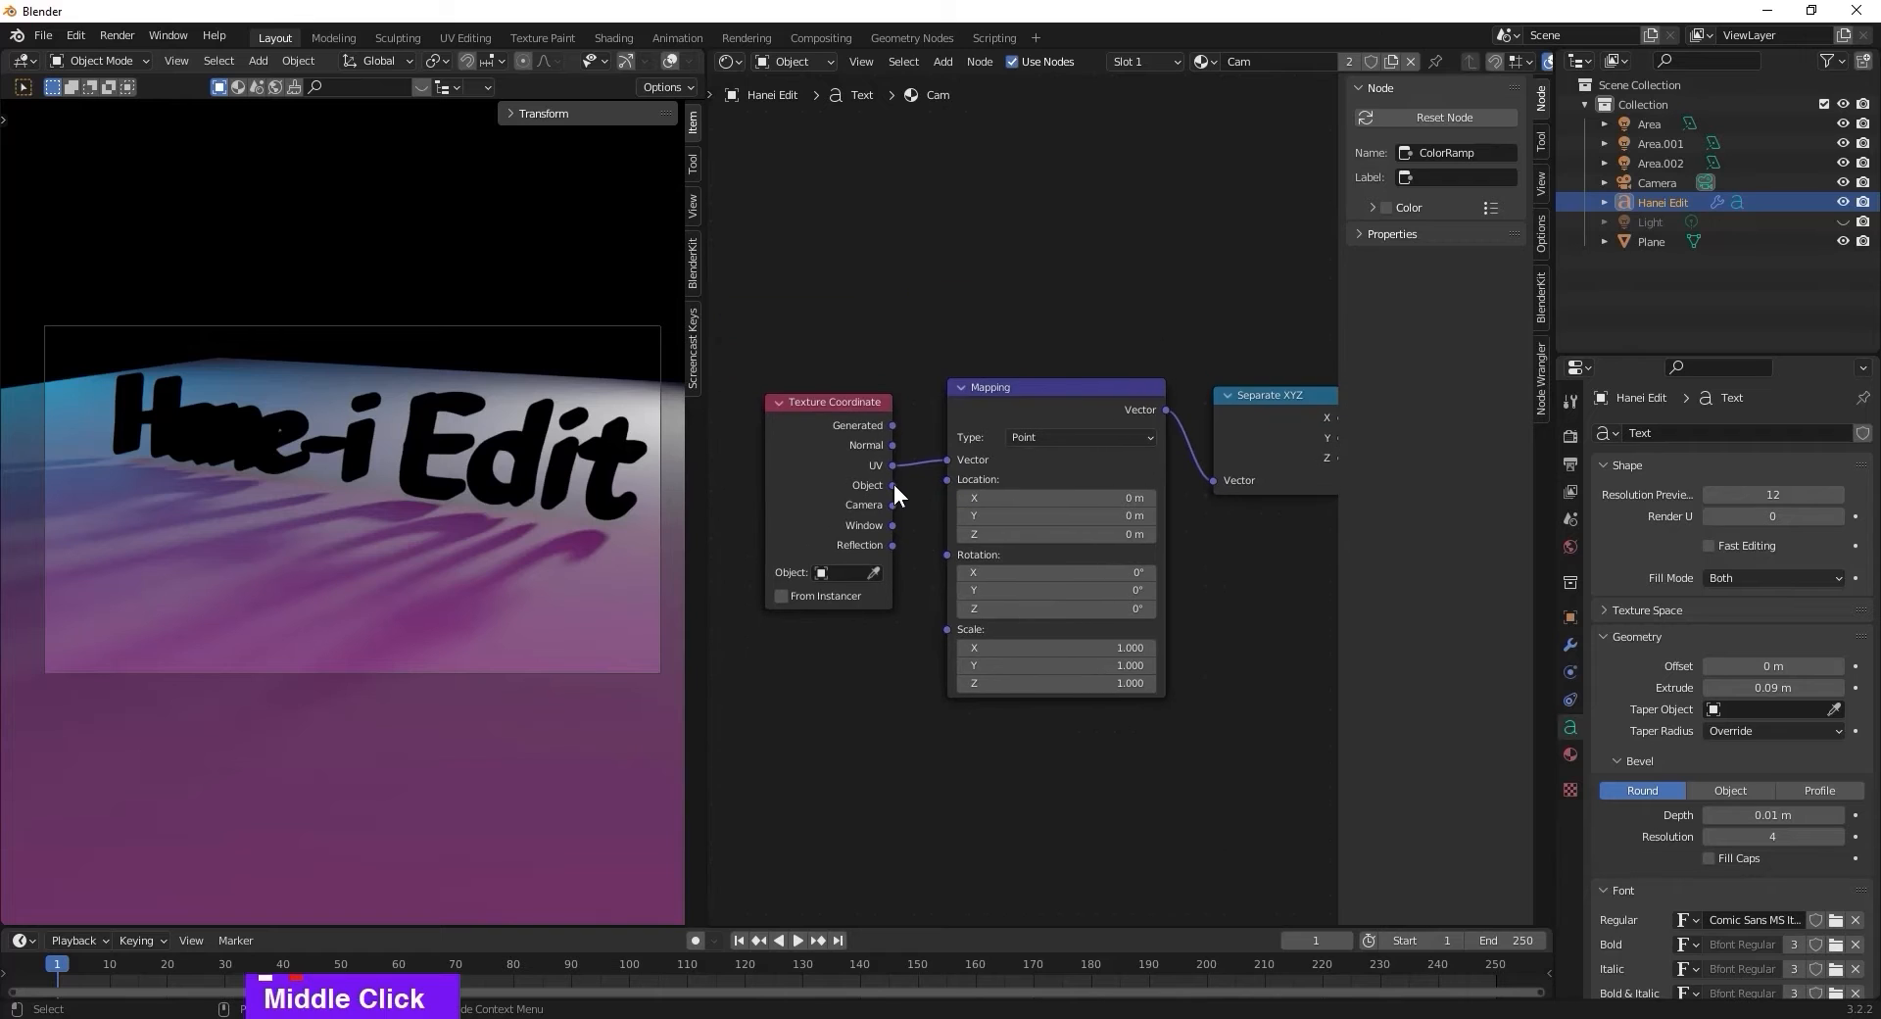
{"action": "left_click_drag", "start_coordinate": [894, 484], "coordinate": [946, 459]}
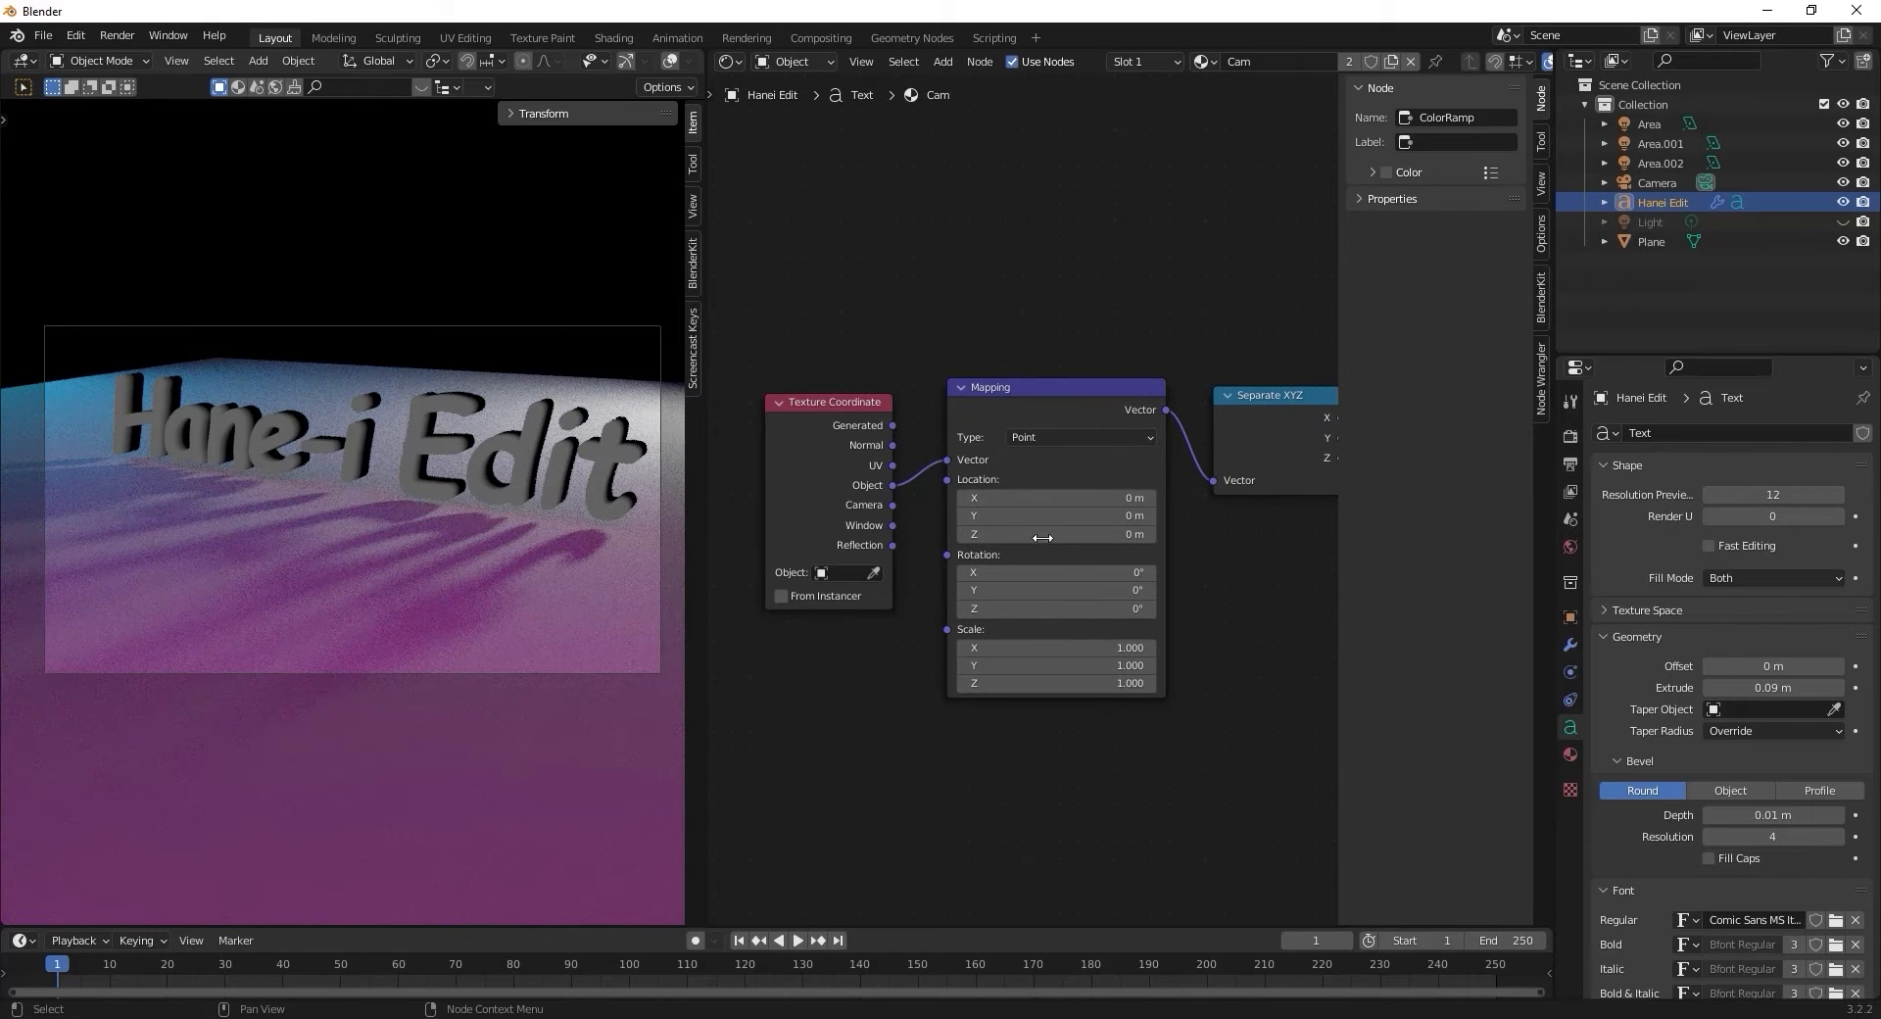
{"action": "left_click", "coordinate": [1135, 533]}
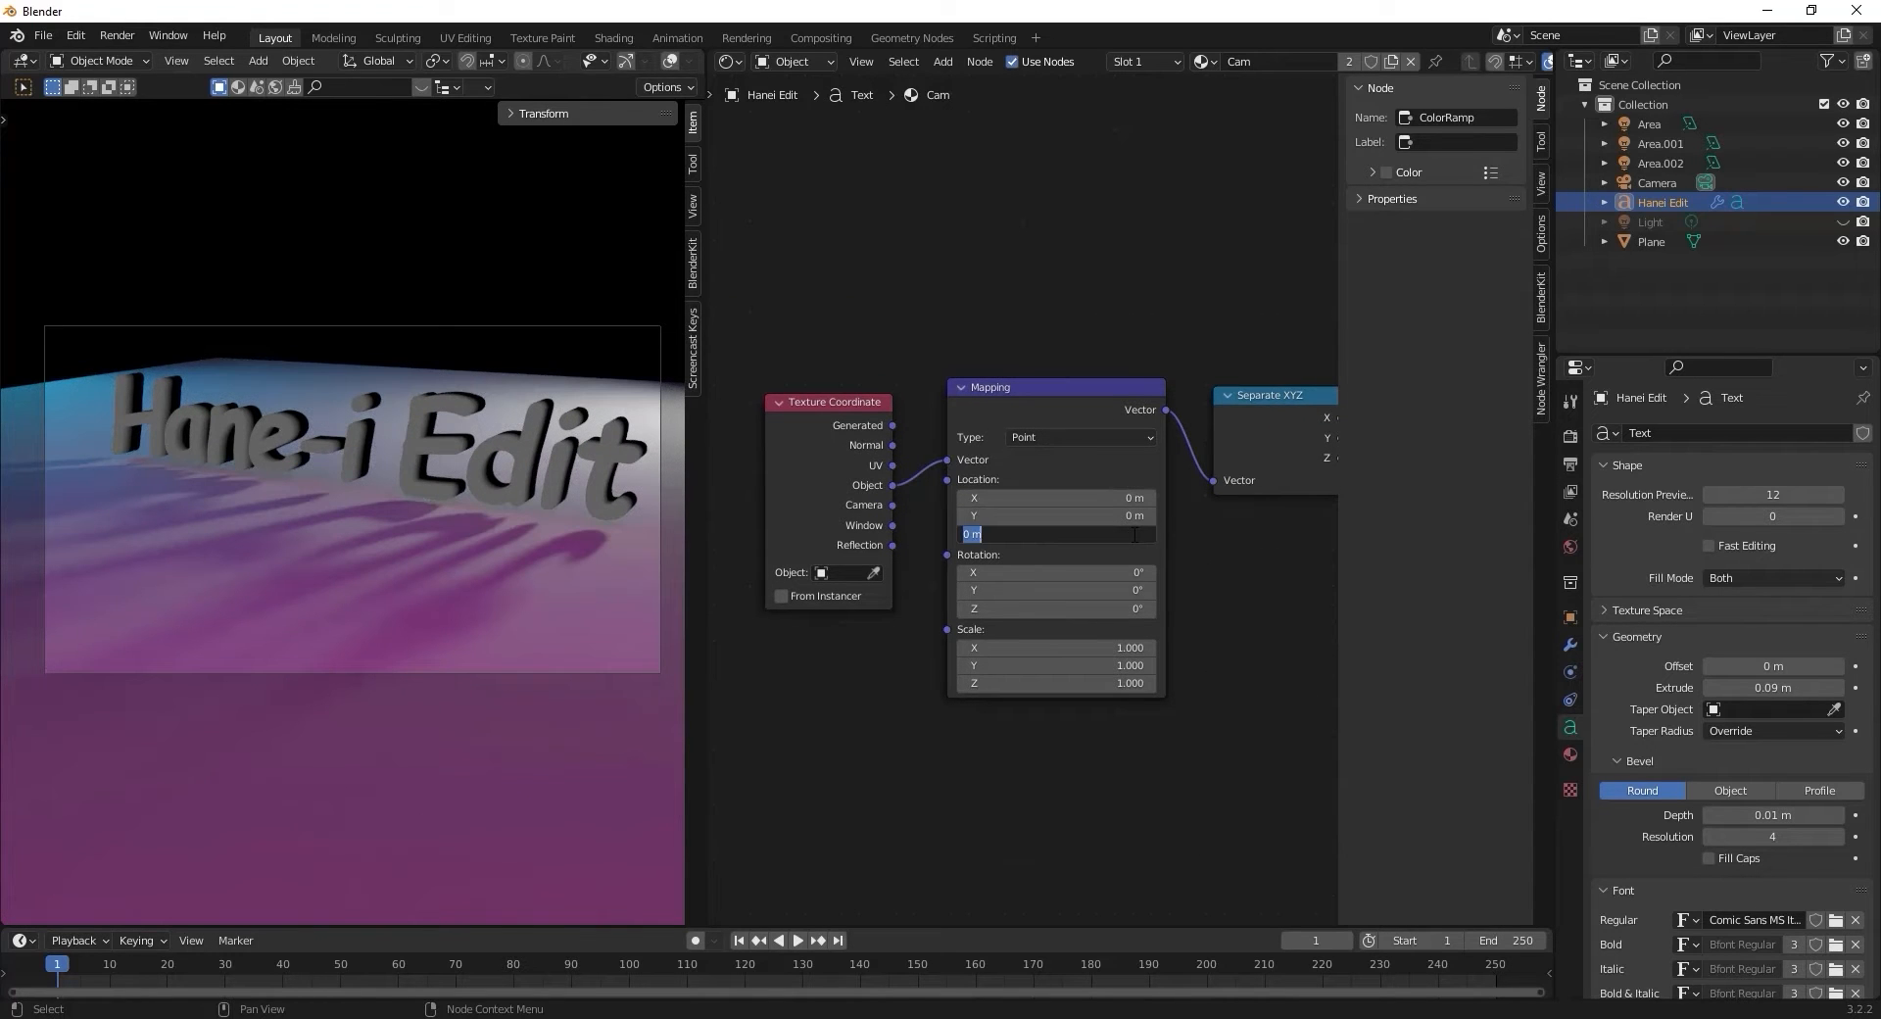
{"action": "type", "text": "0.11"}
{"action": "key", "text": "Return"}
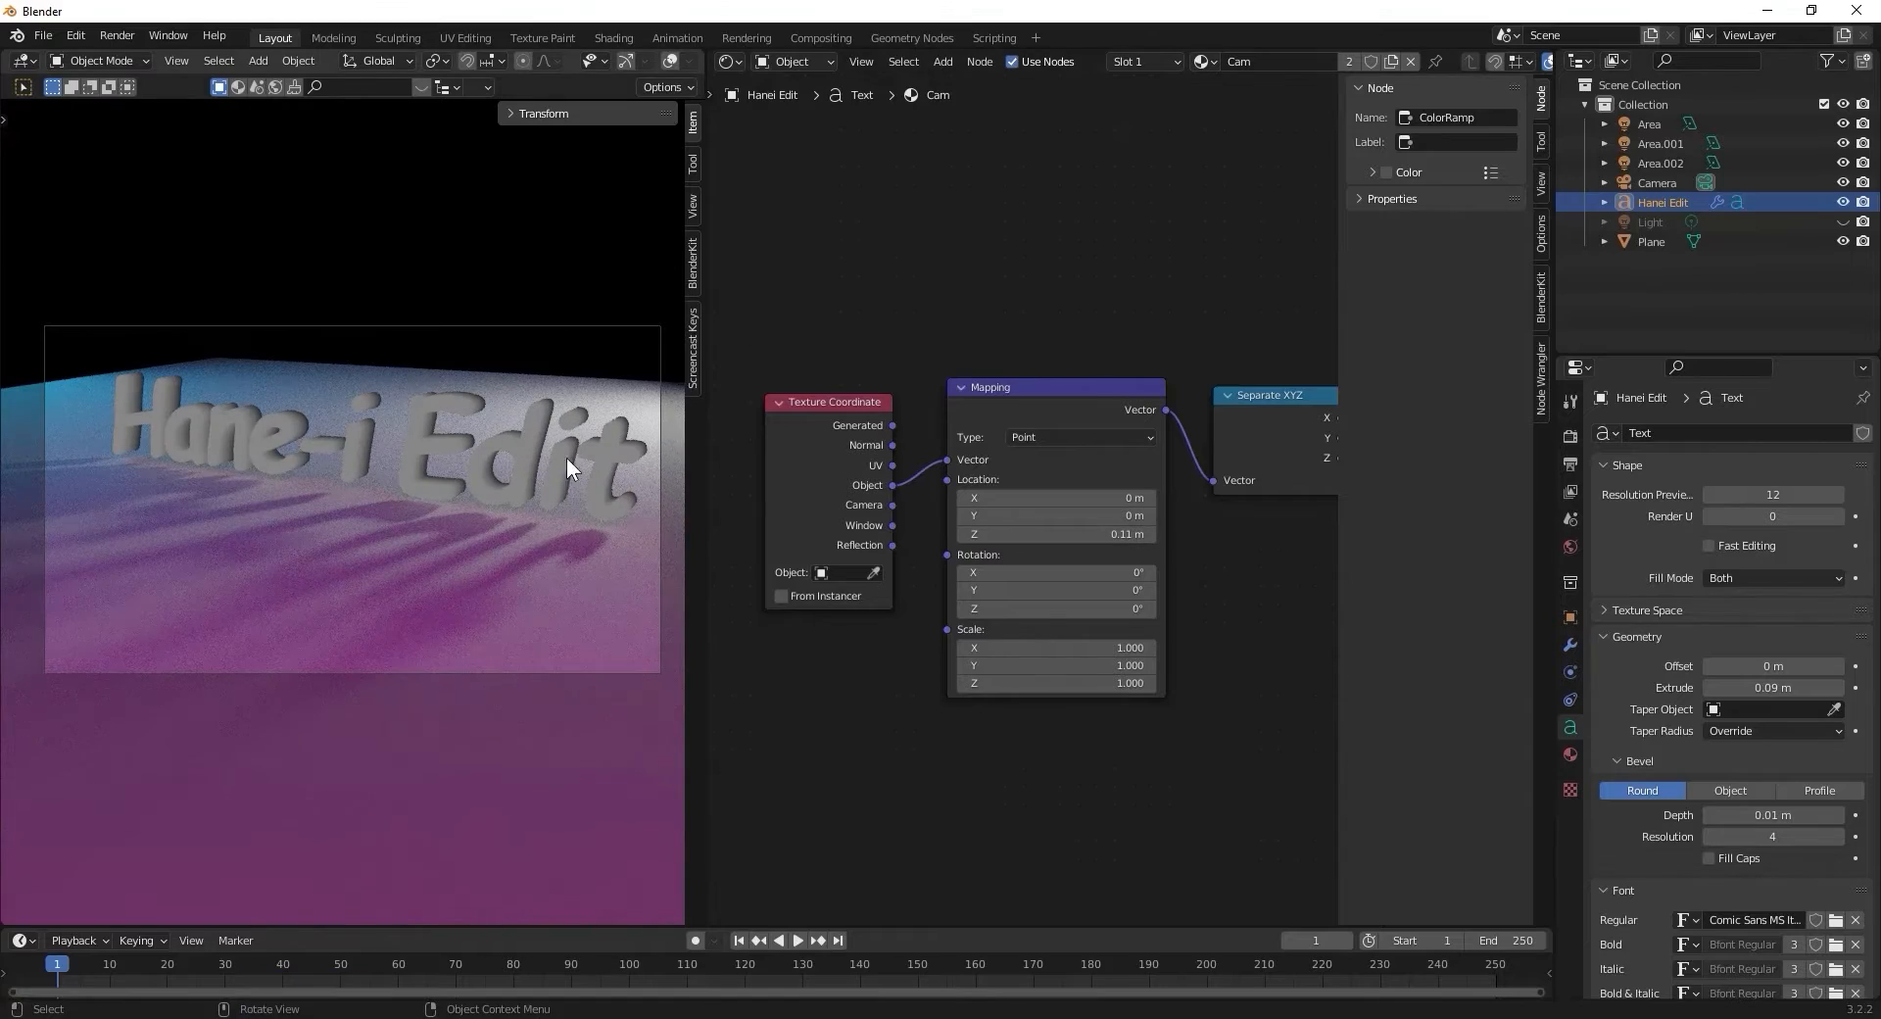
Set the ColorRamp's interpolation to Constant and color its first stop pink with hue 0.847.
{"action": "middle_click_drag", "start_coordinate": [1247, 697], "coordinate": [685, 725]}
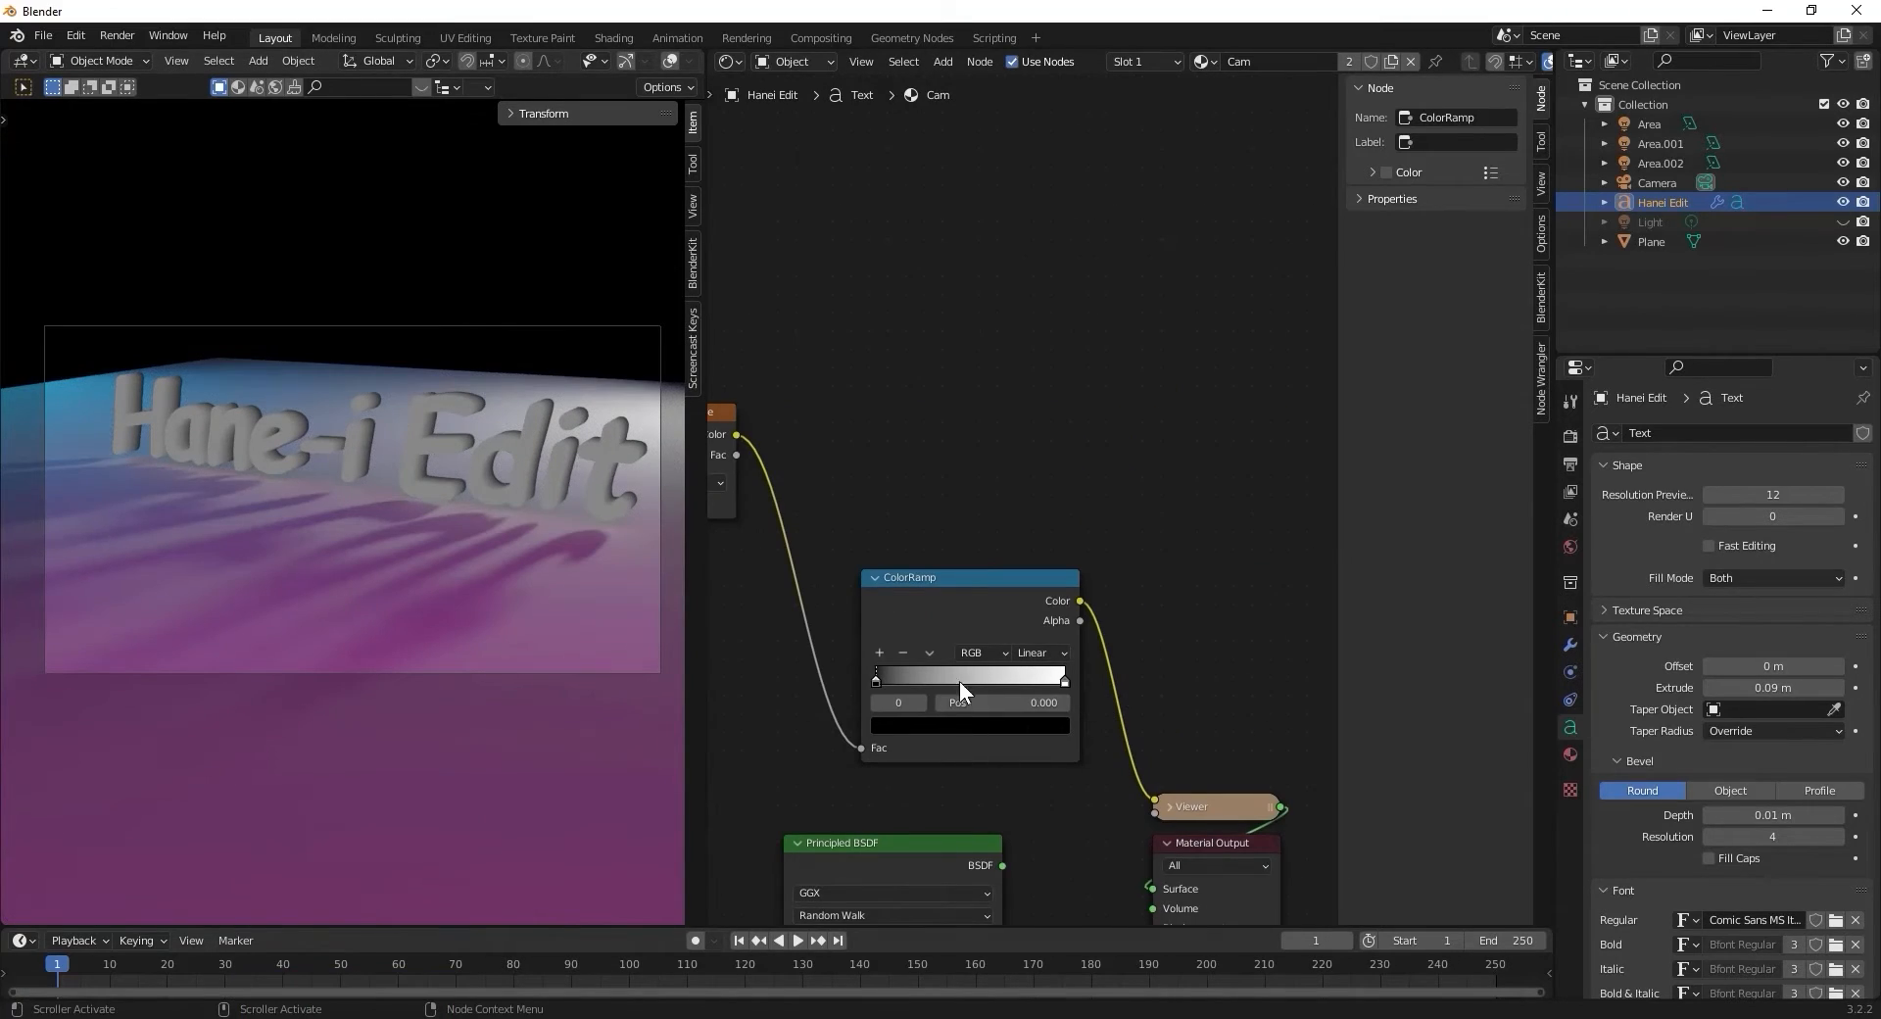
{"action": "double_click", "coordinate": [874, 680]}
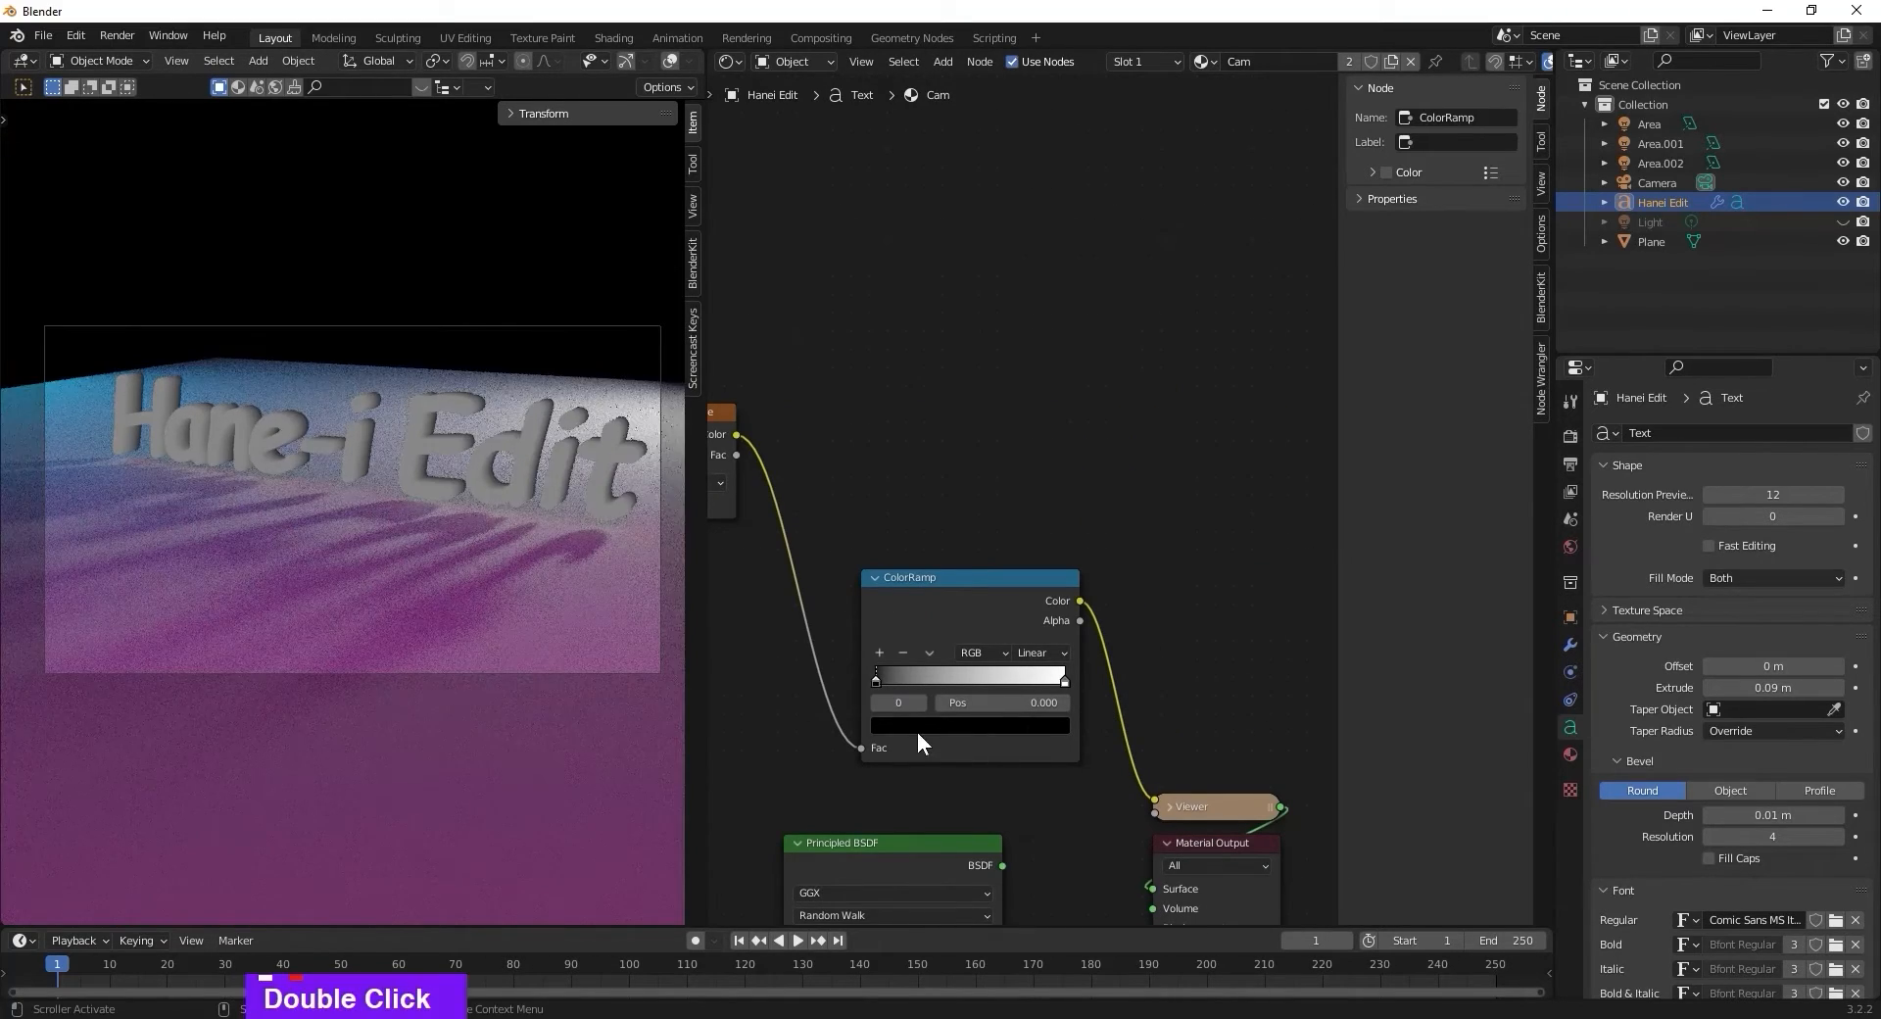
{"action": "left_click", "coordinate": [917, 728]}
{"action": "left_click_drag", "start_coordinate": [1027, 578], "coordinate": [1027, 466]}
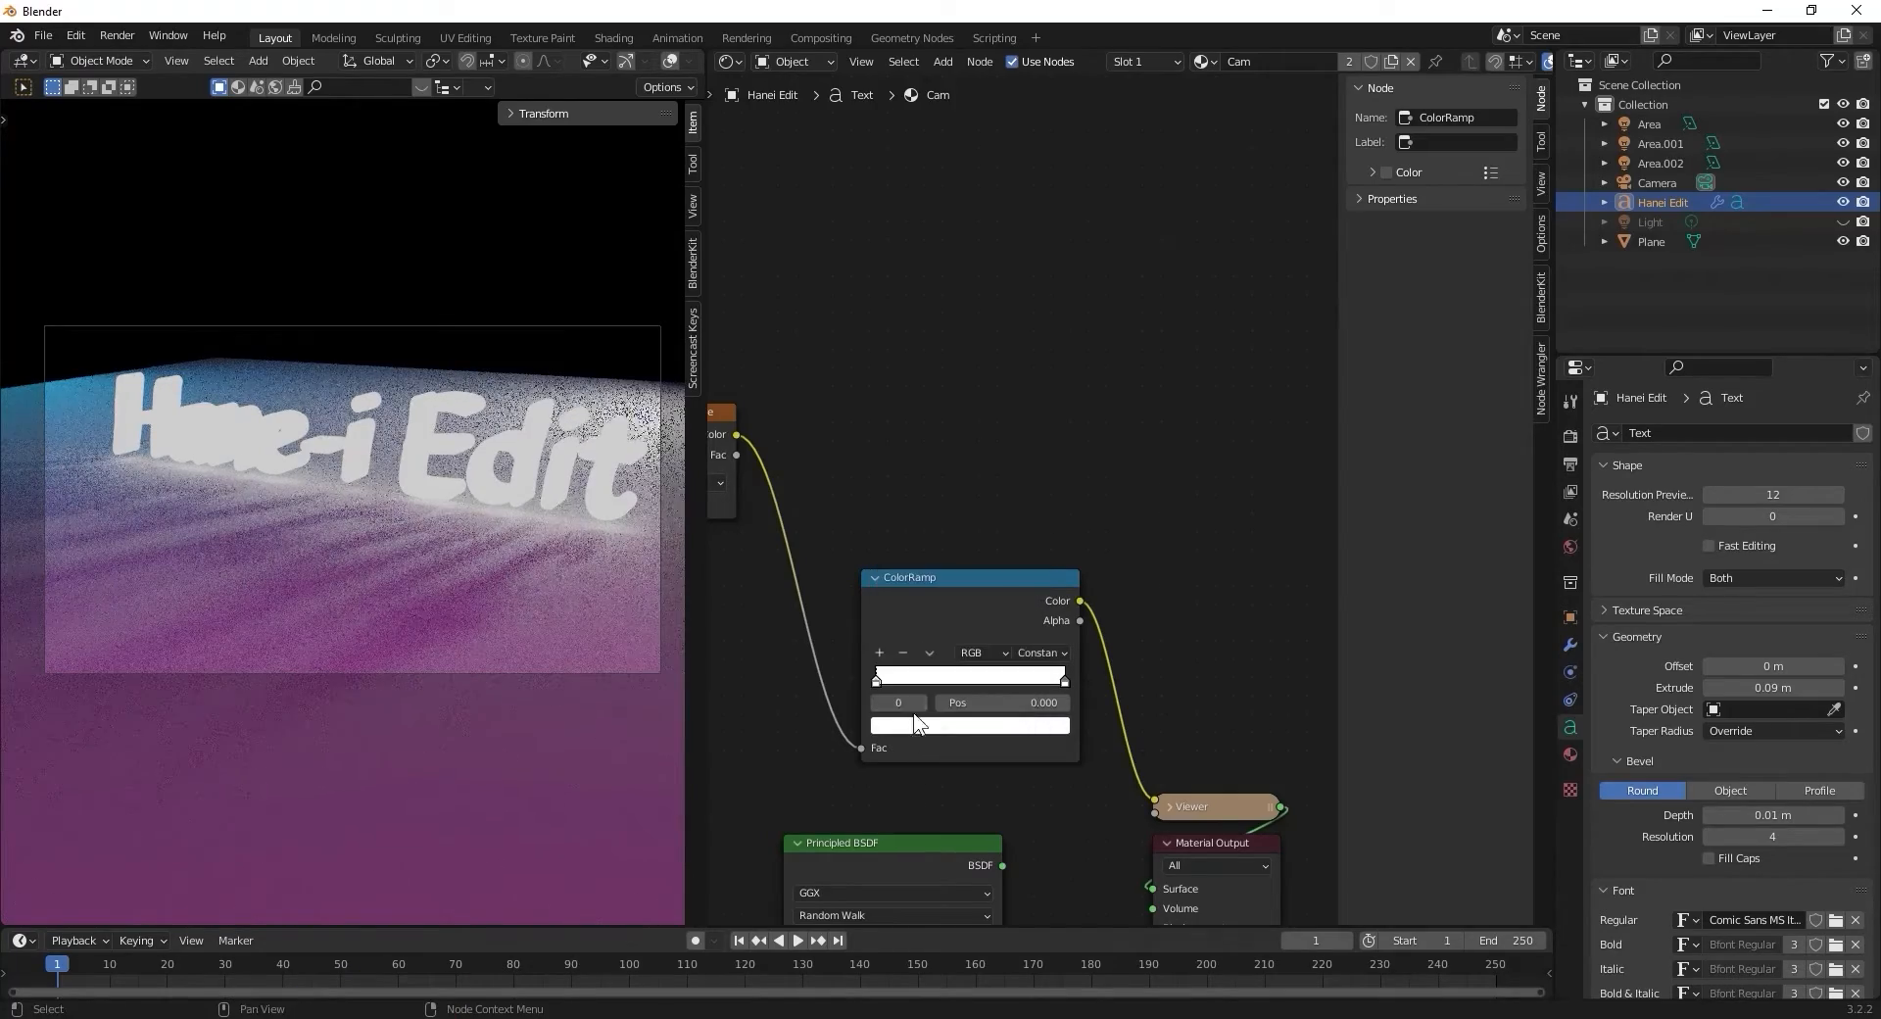
{"action": "left_click", "coordinate": [892, 723]}
{"action": "left_click_drag", "start_coordinate": [955, 532], "coordinate": [966, 554]}
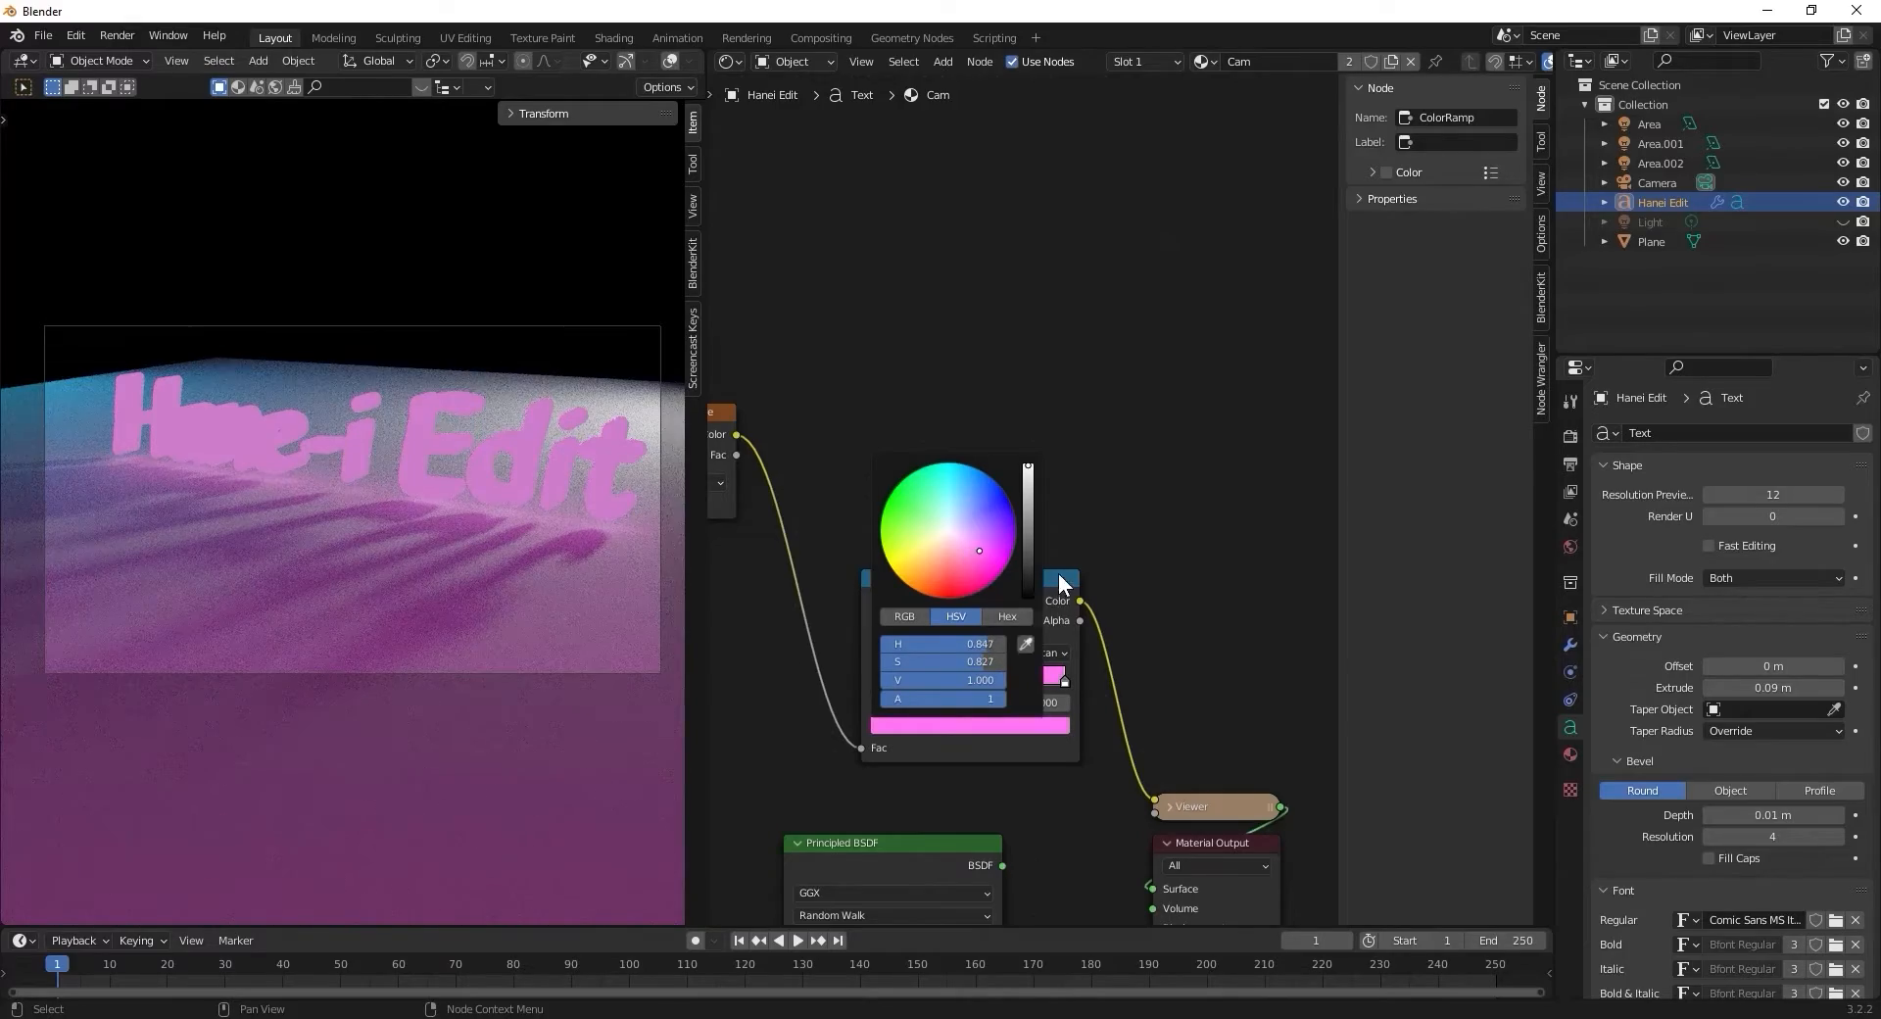
Move the ColorRamp's second stop to position 0.205 and color it light cyan with hue 0.485 and saturation 0.348.
{"action": "left_click_drag", "start_coordinate": [1060, 678], "coordinate": [912, 678]}
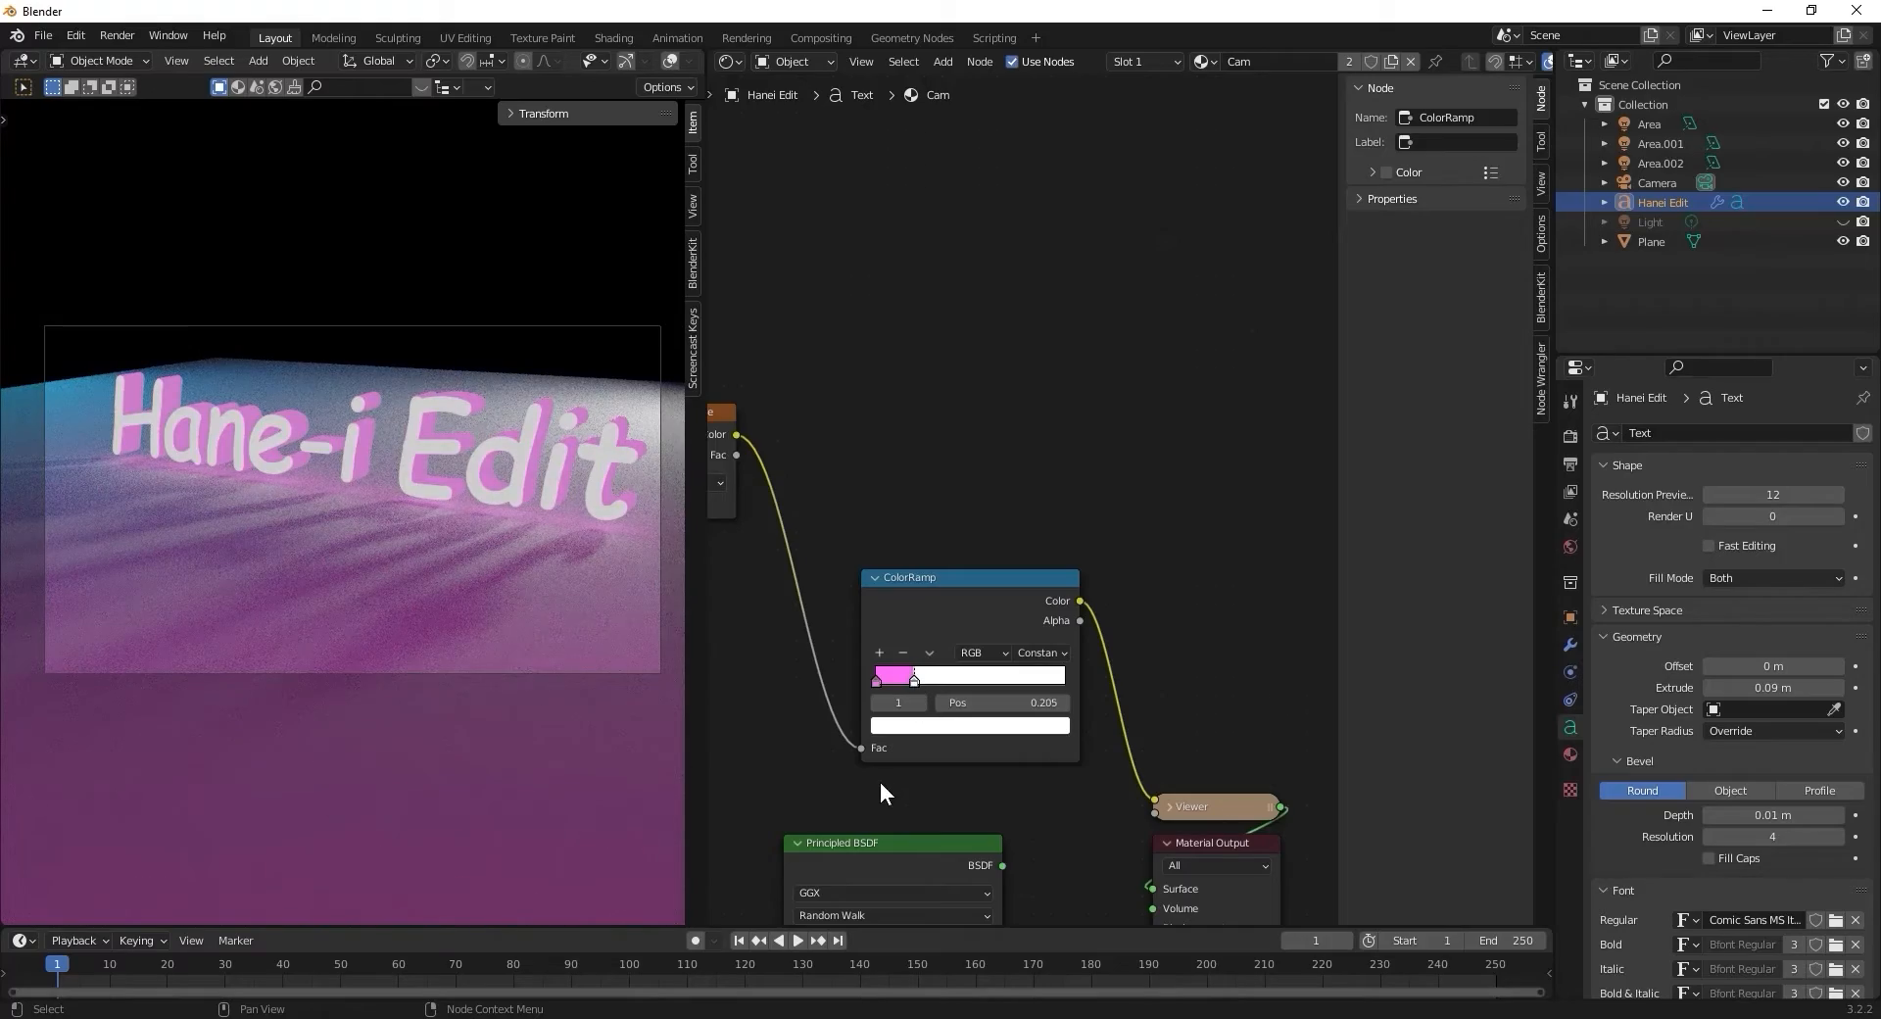
{"action": "left_click", "coordinate": [932, 726]}
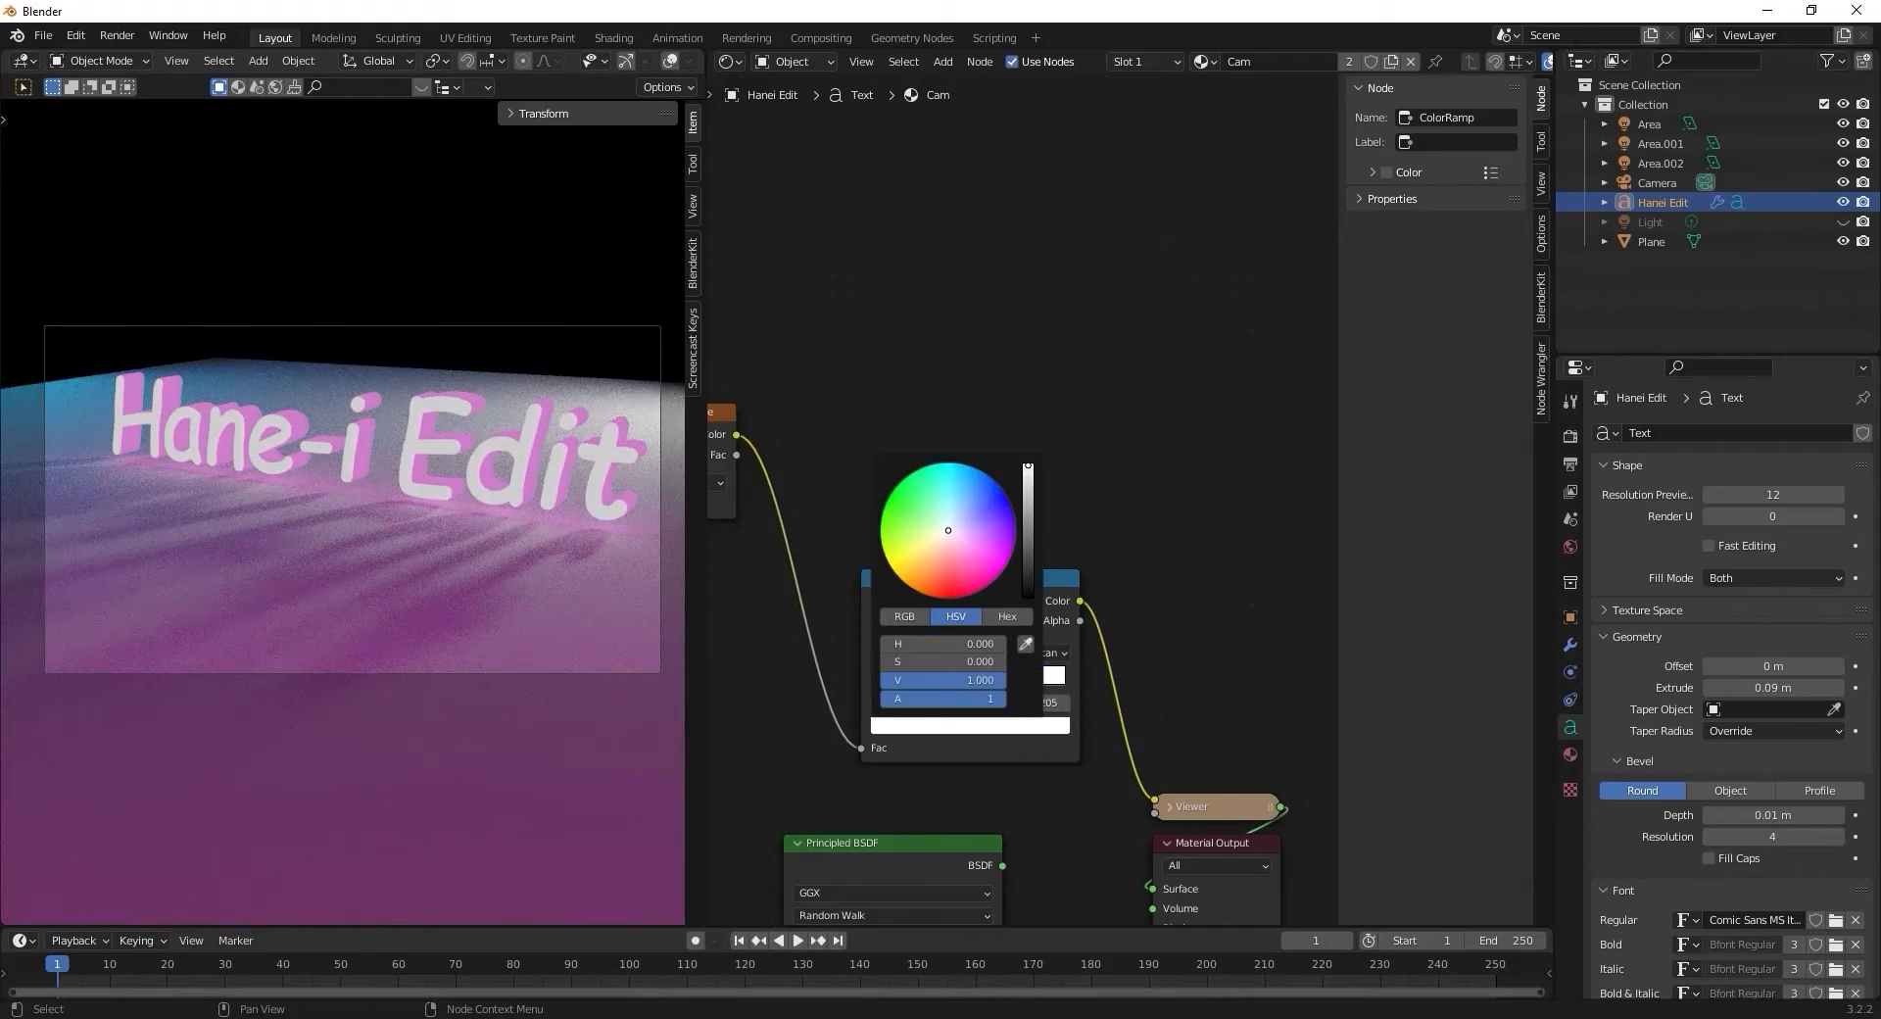
{"action": "left_click", "coordinate": [980, 484]}
{"action": "left_click_drag", "start_coordinate": [979, 484], "coordinate": [947, 518]}
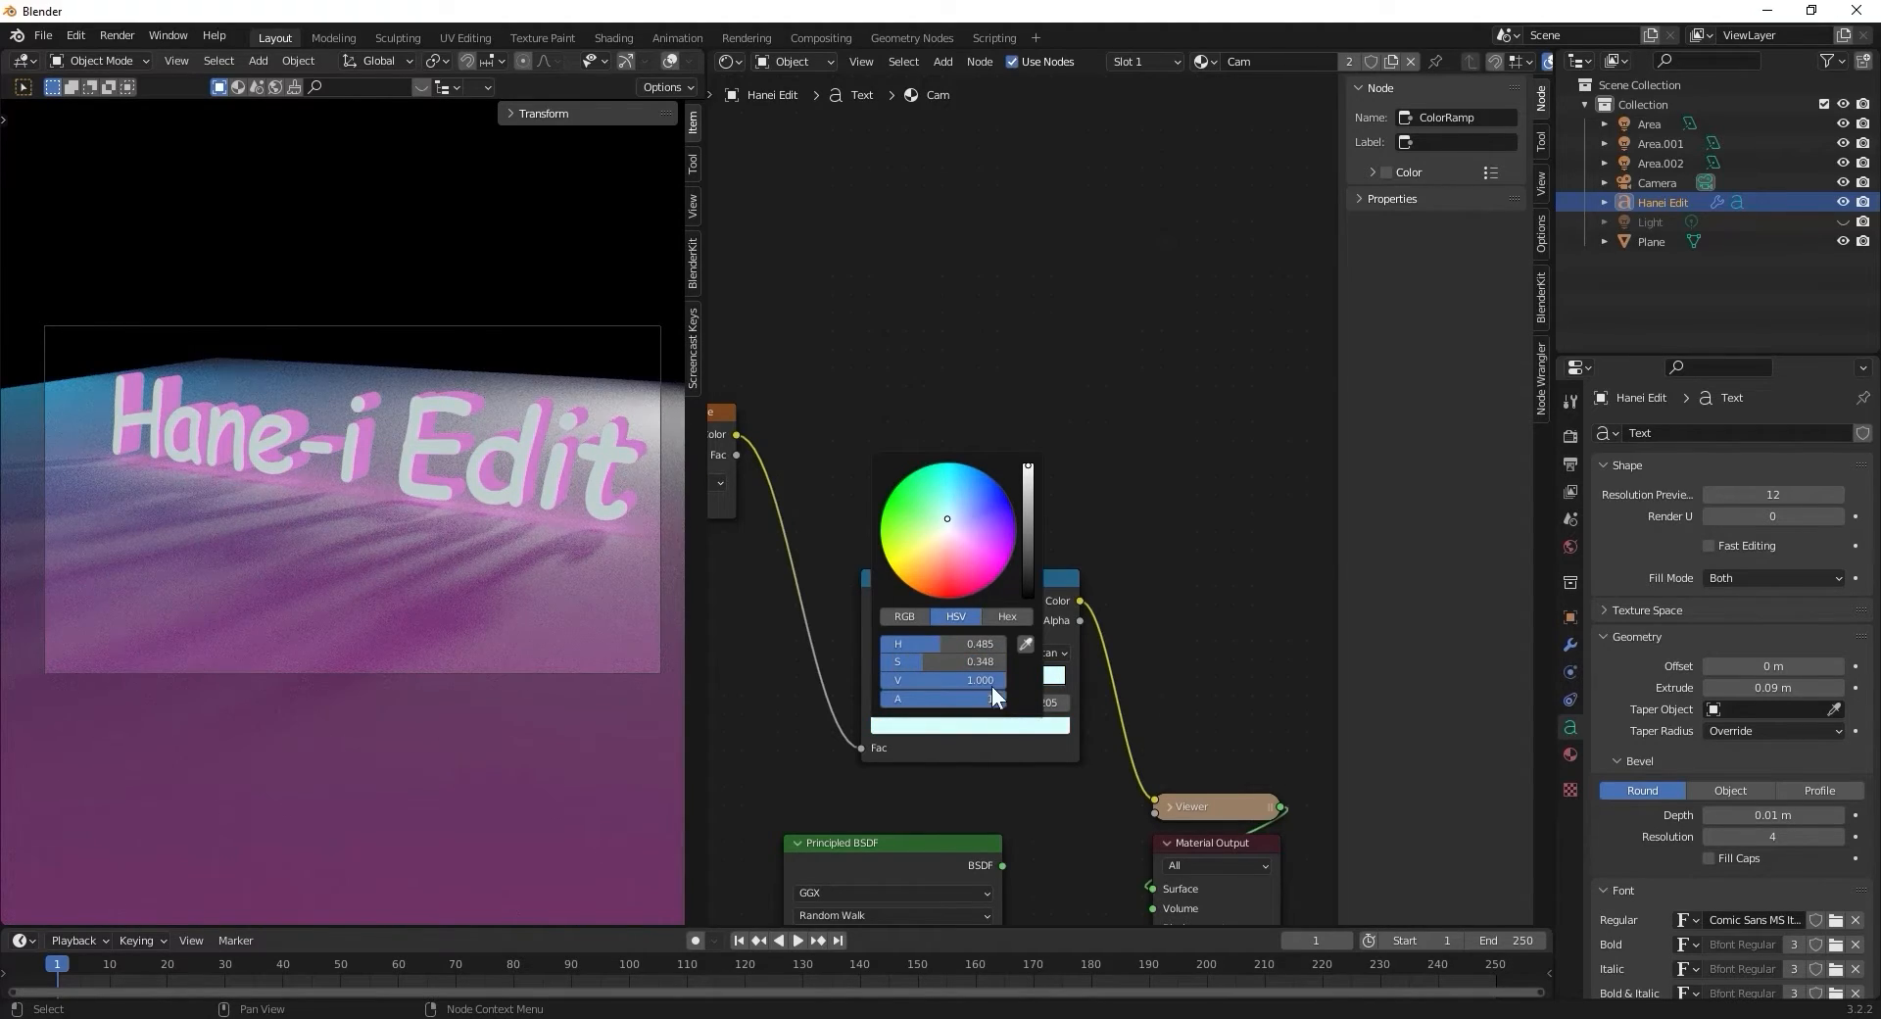
Add a pink third stop near the end of the ColorRamp and move the light cyan stop to position 0.018.
{"action": "scroll", "coordinate": [921, 682], "scroll_direction": "up", "scroll_amount": 2}
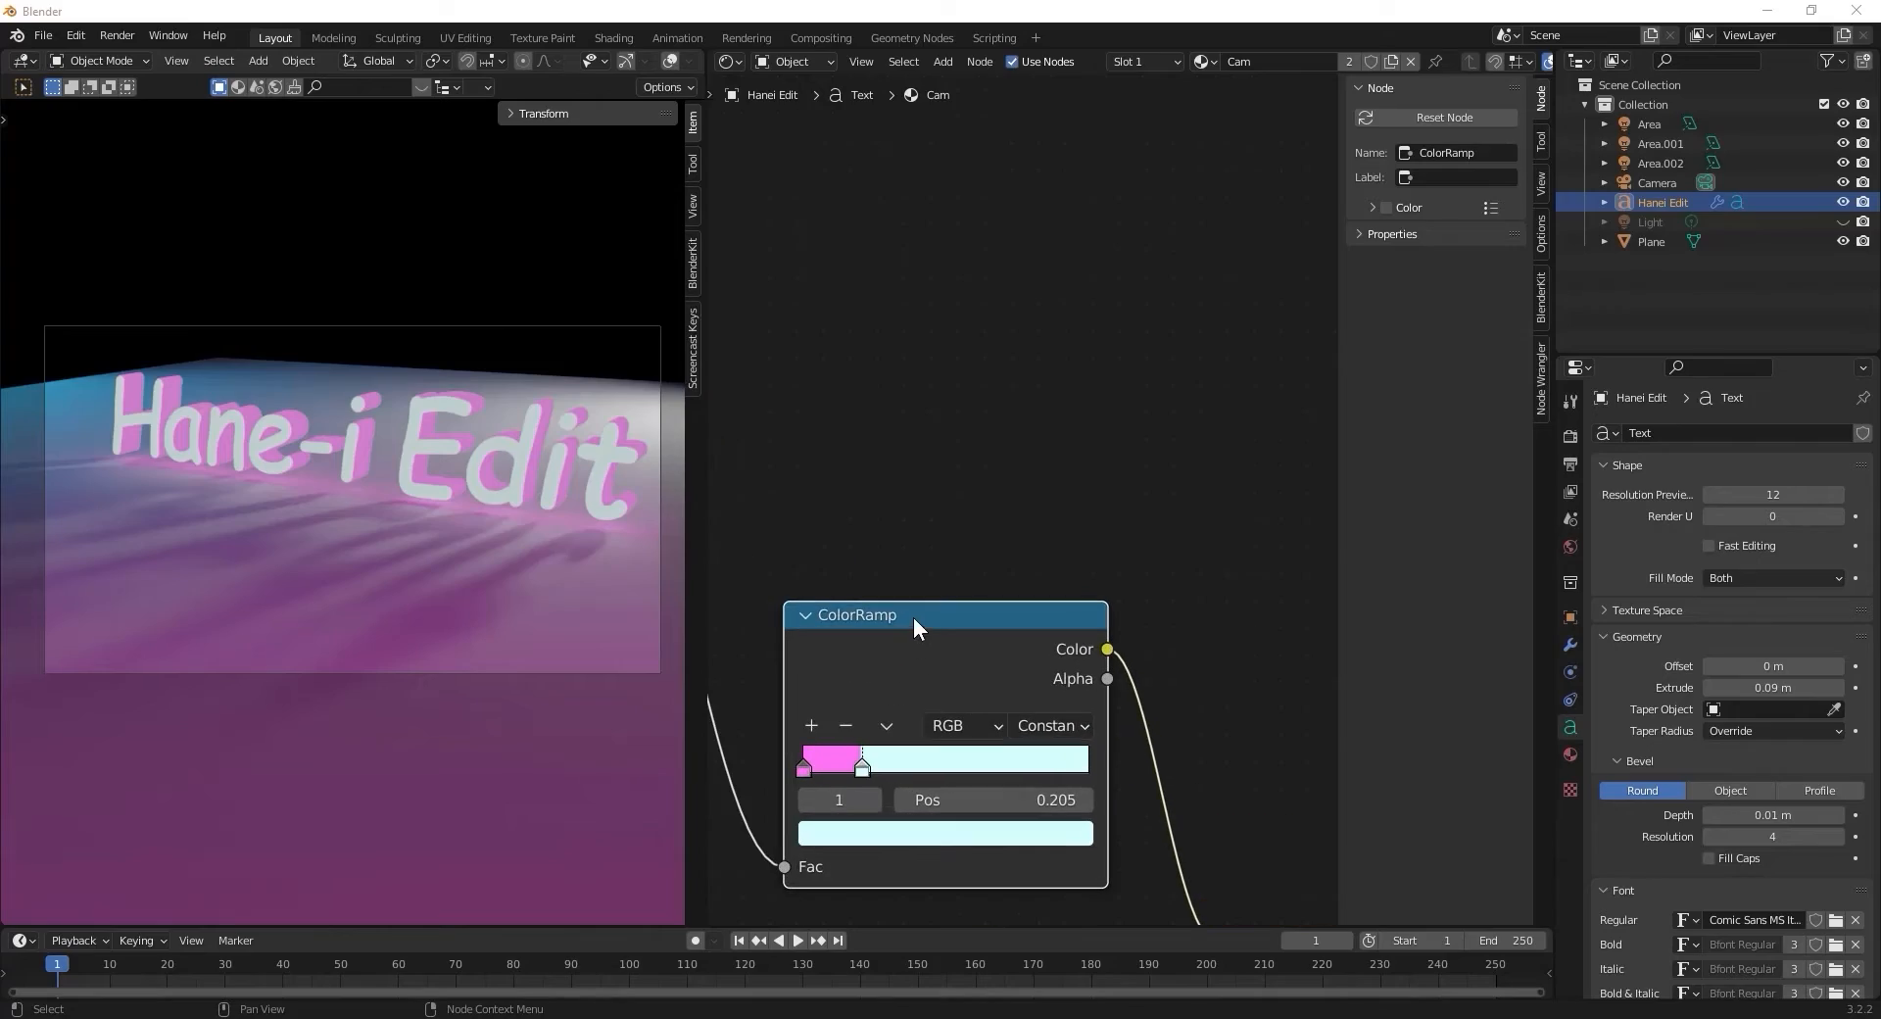
{"action": "left_click_drag", "start_coordinate": [913, 617], "coordinate": [922, 530]}
{"action": "left_click", "coordinate": [821, 636]}
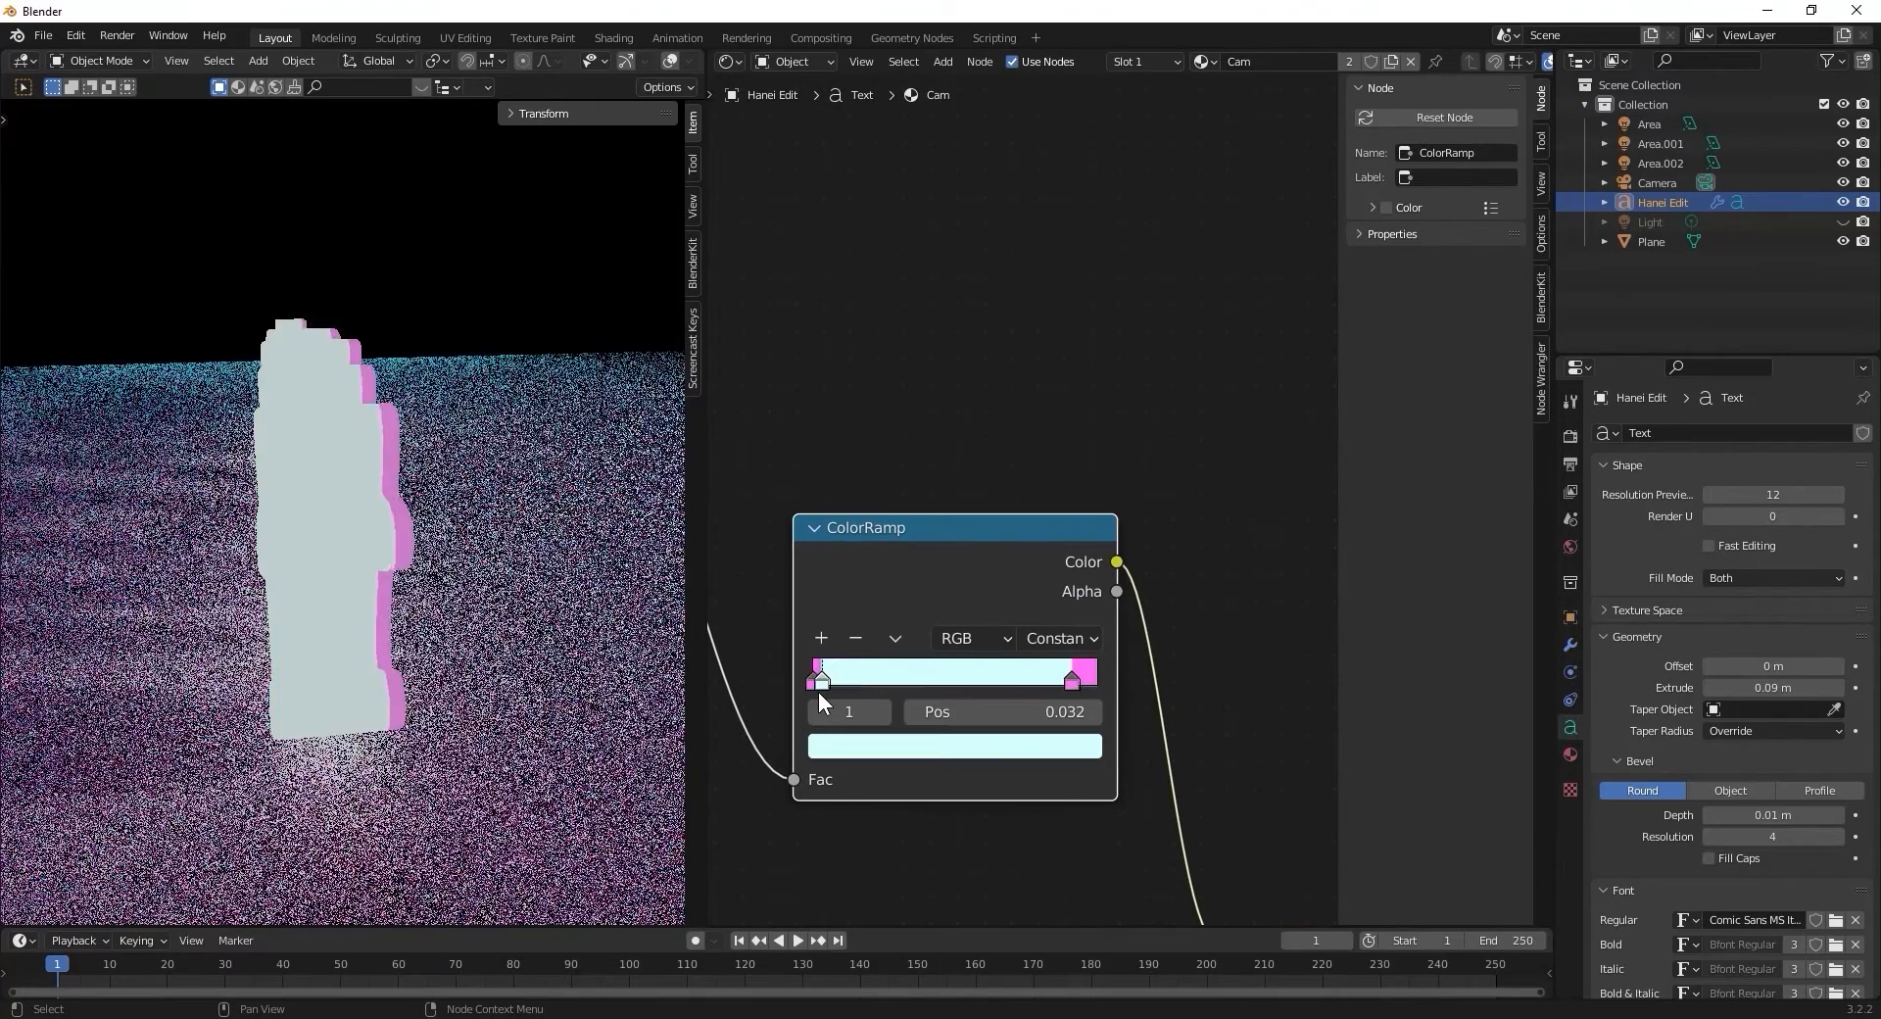
{"action": "left_click_drag", "start_coordinate": [819, 691], "coordinate": [815, 692]}
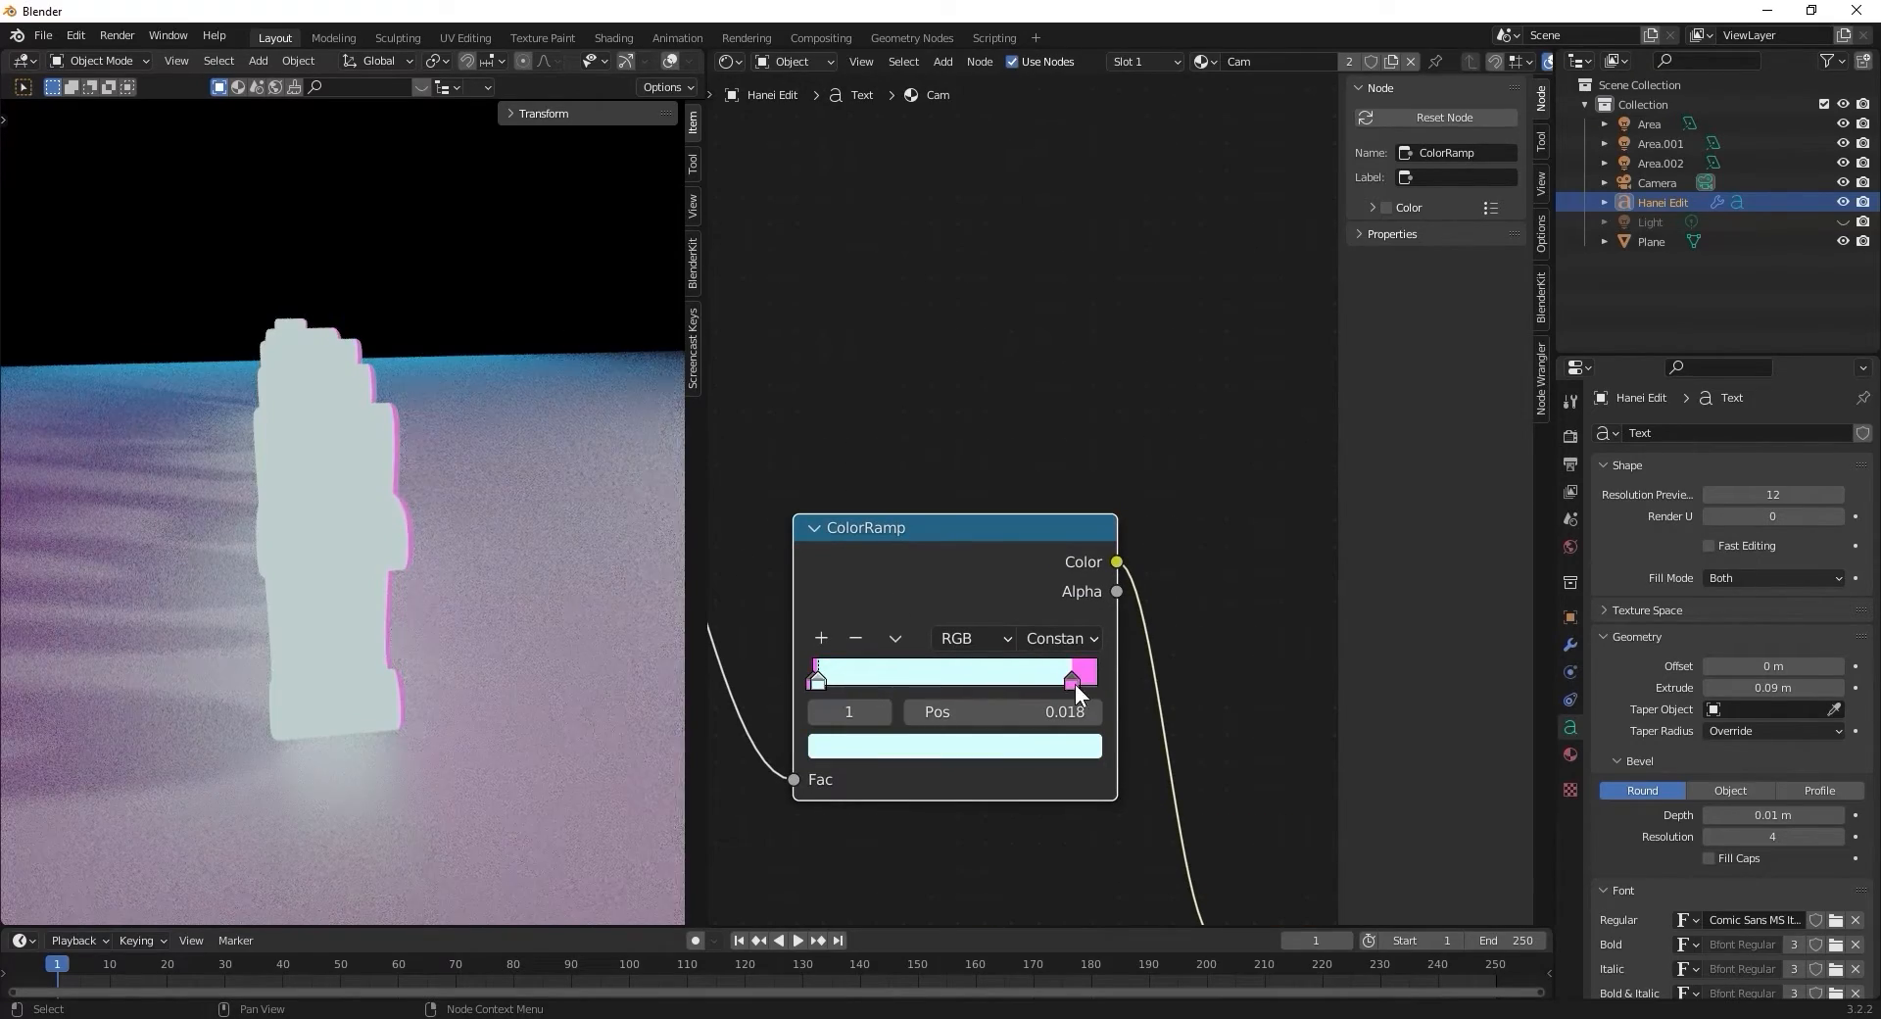
Move the ColorRamp's last pink stop to position 0.207 and the light cyan stop to position 0.009.
{"action": "left_click_drag", "start_coordinate": [1074, 684], "coordinate": [862, 690]}
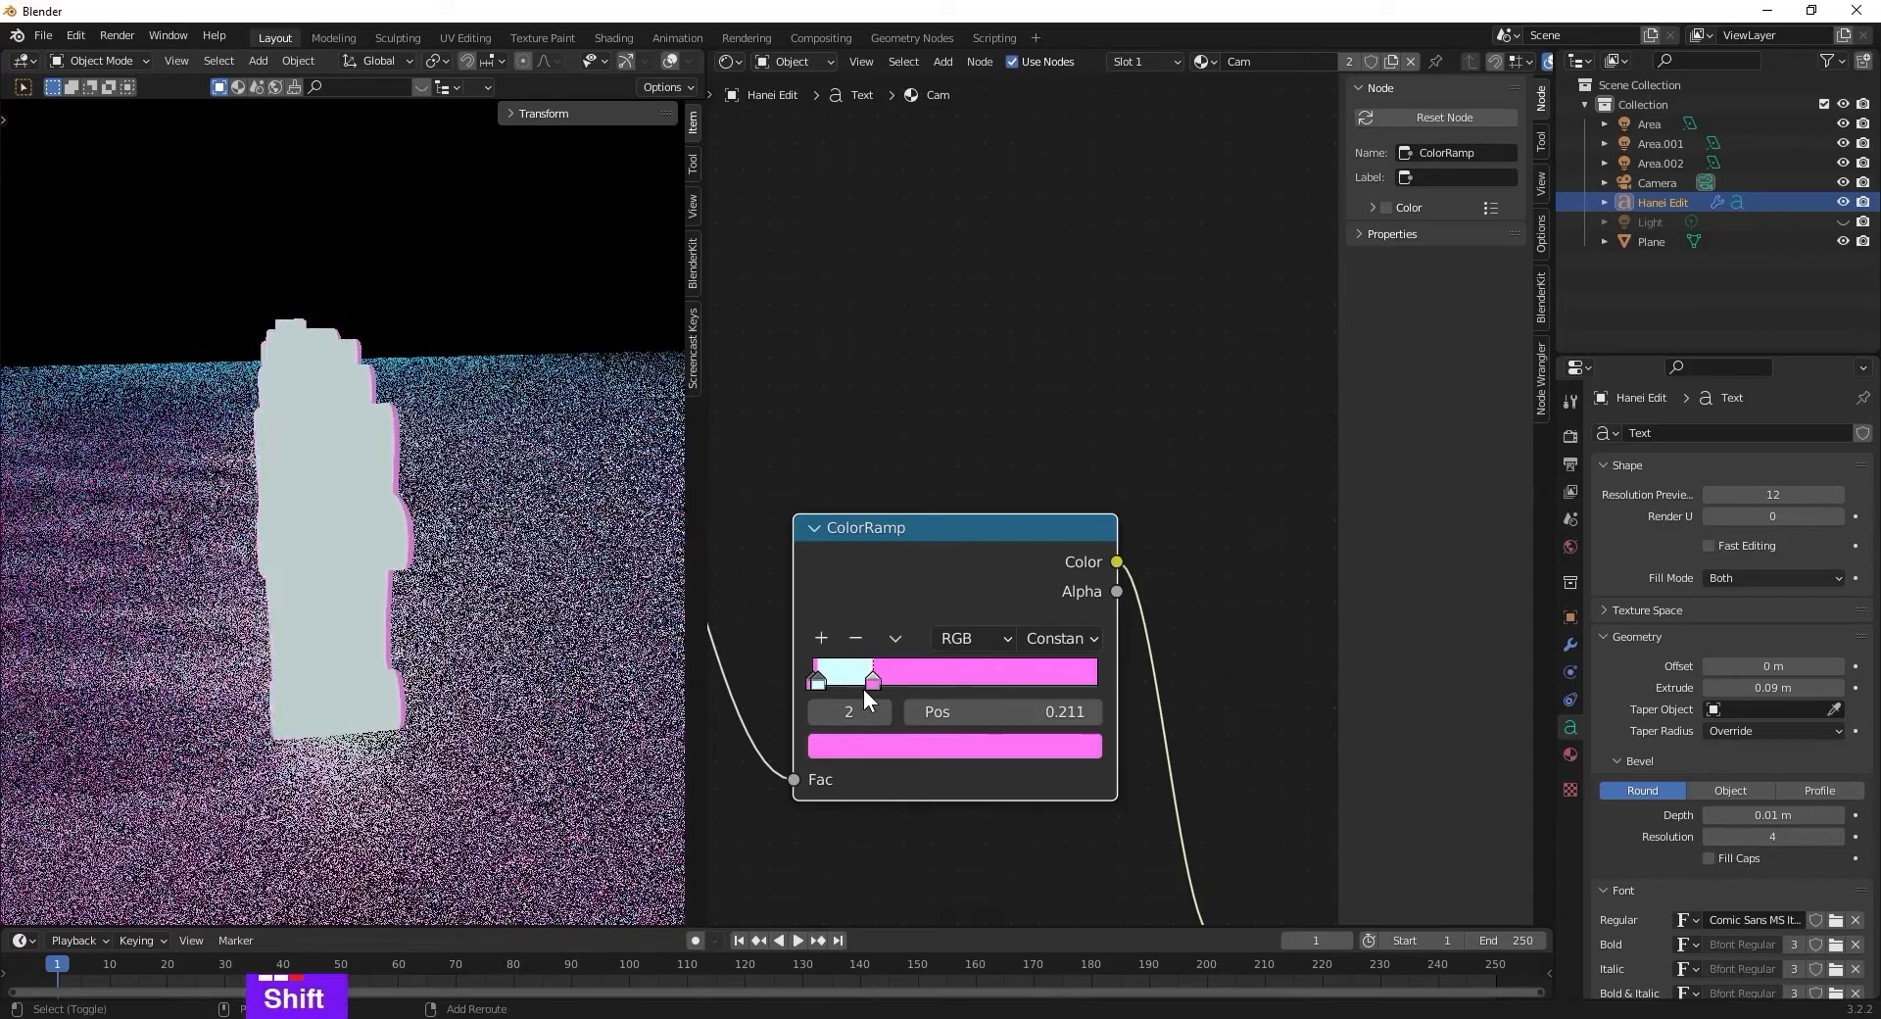
{"action": "middle_click_drag", "start_coordinate": [549, 609], "coordinate": [591, 616]}
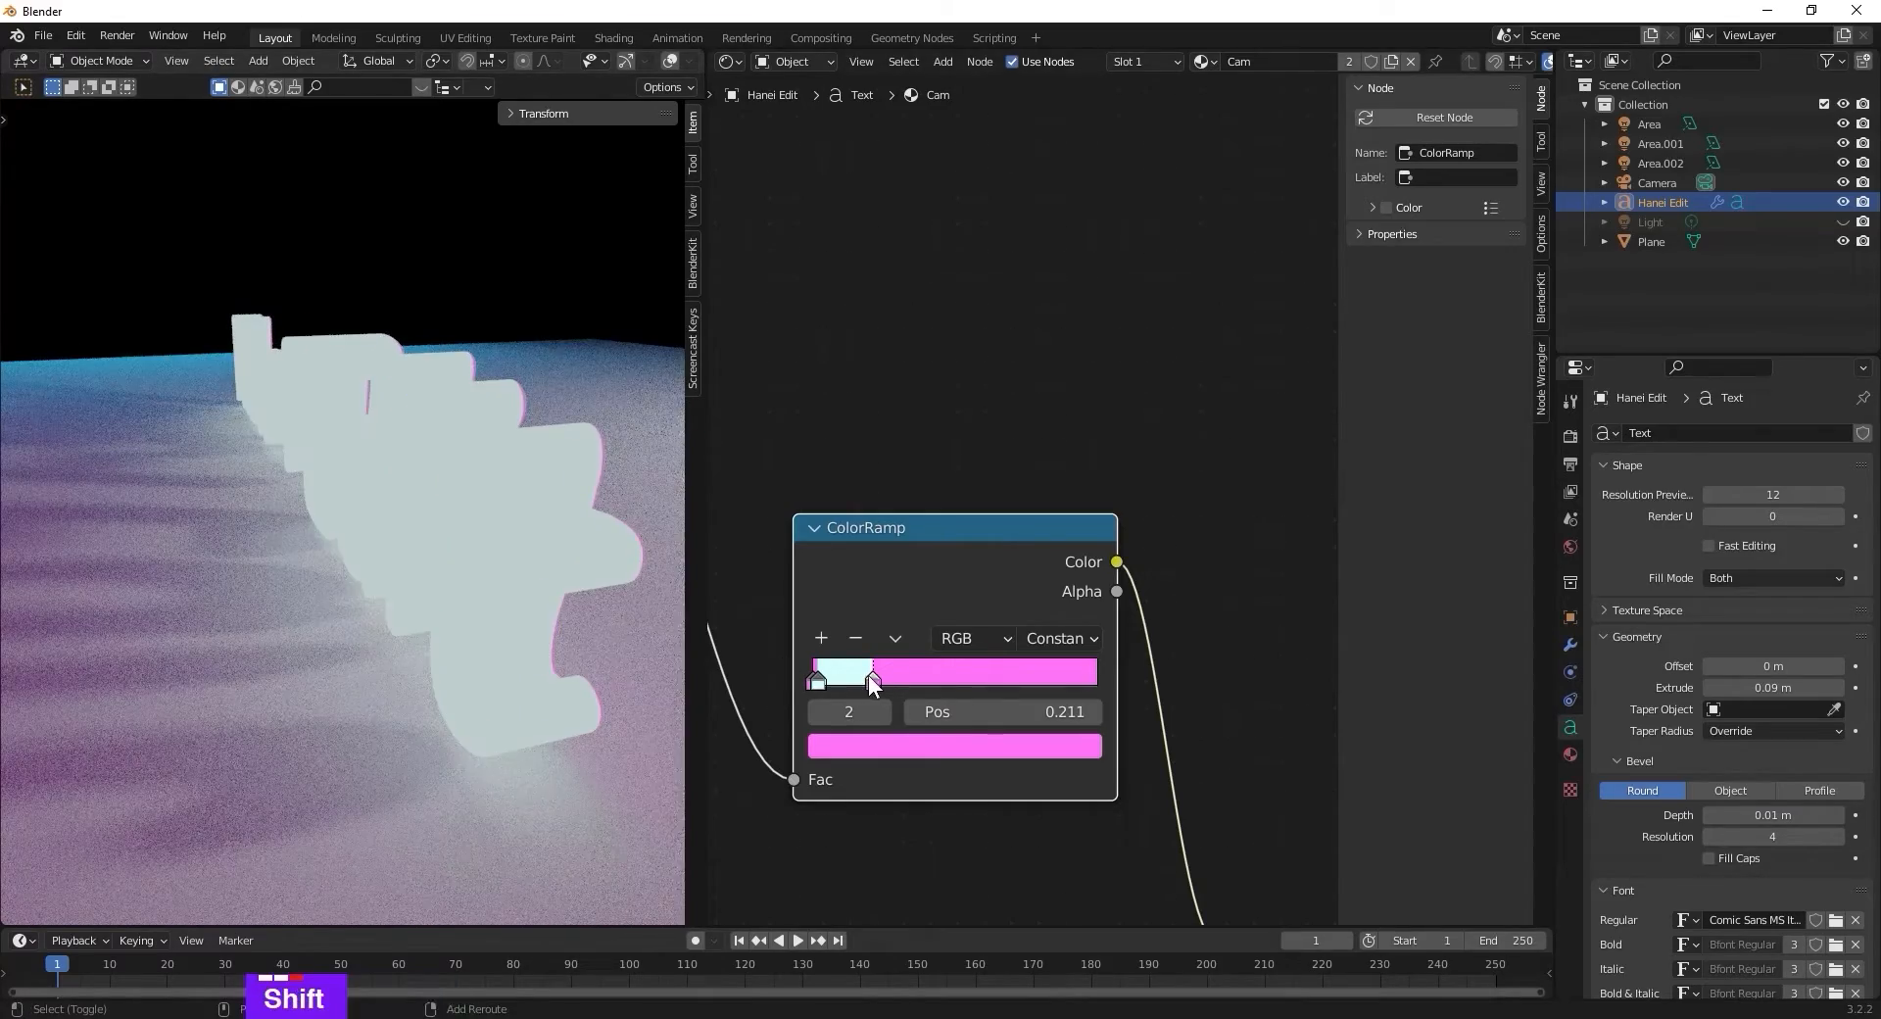
{"action": "left_click_drag", "start_coordinate": [868, 677], "coordinate": [866, 675], "text": "shift"}
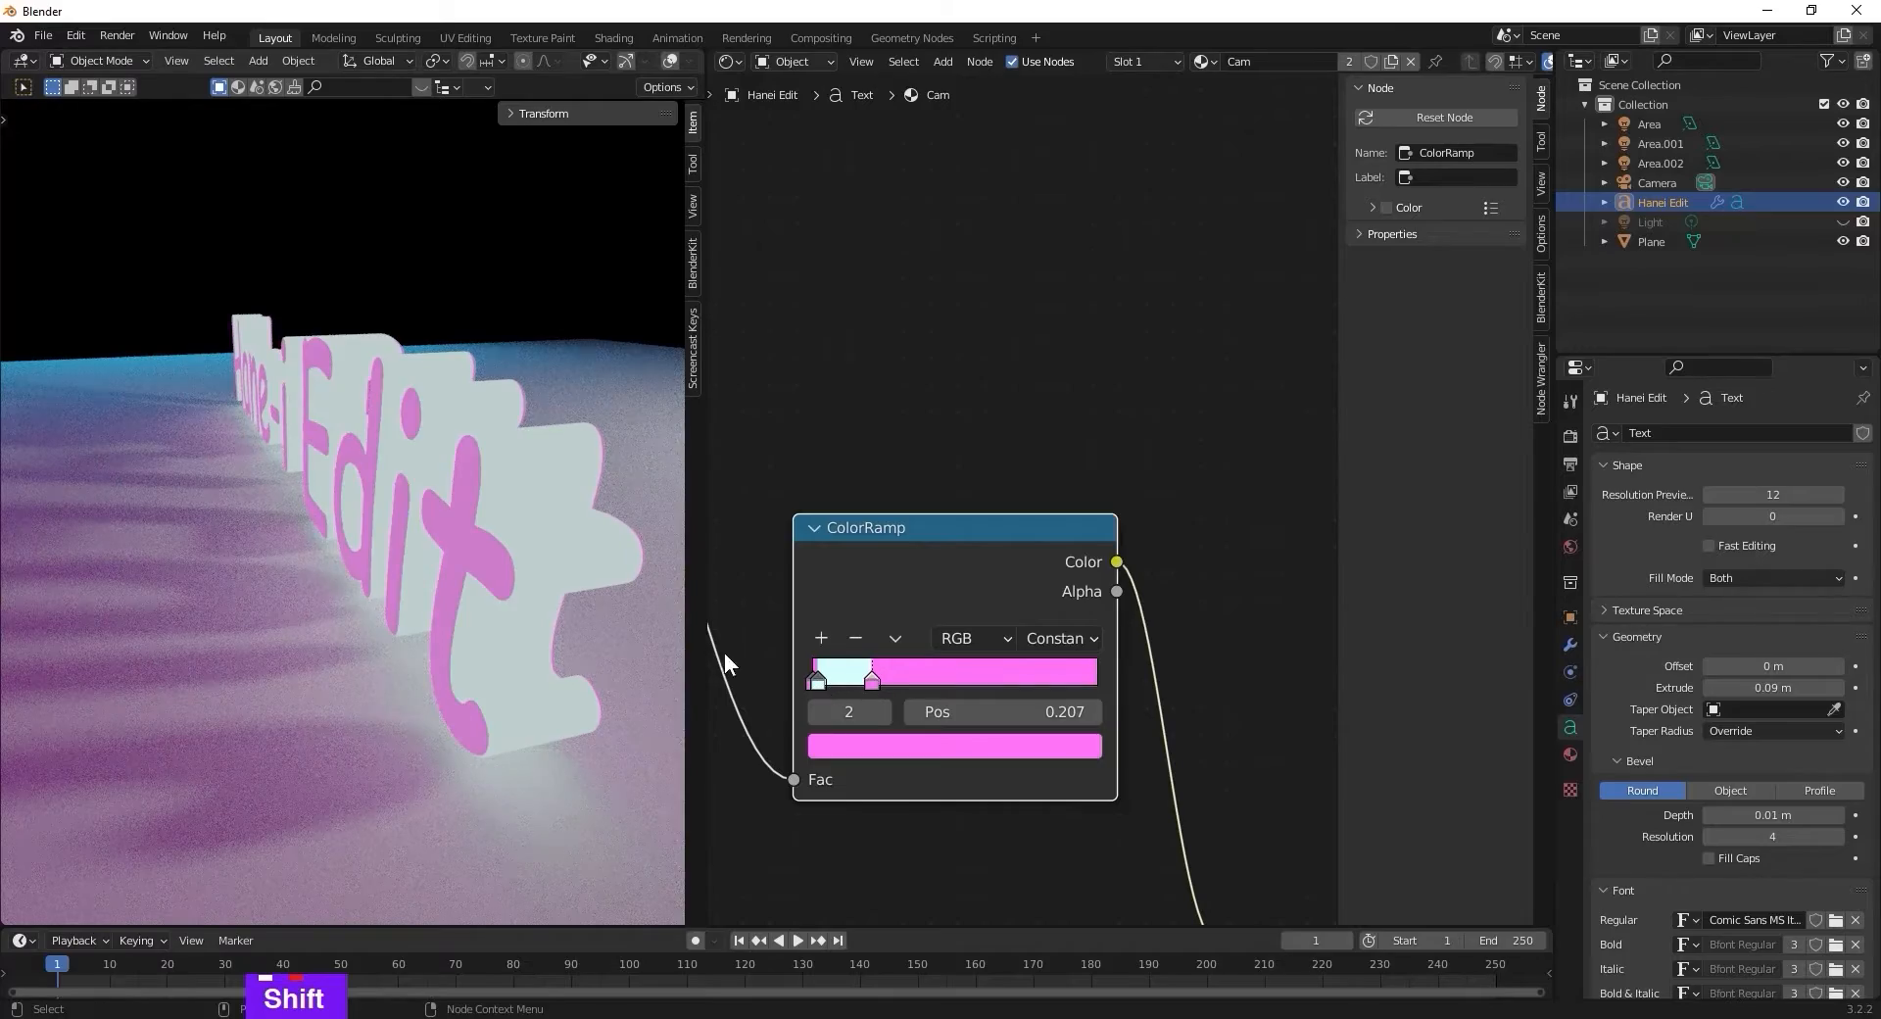
{"action": "middle_click_drag", "start_coordinate": [631, 592], "coordinate": [602, 600]}
{"action": "left_click", "coordinate": [819, 681], "text": "shift"}
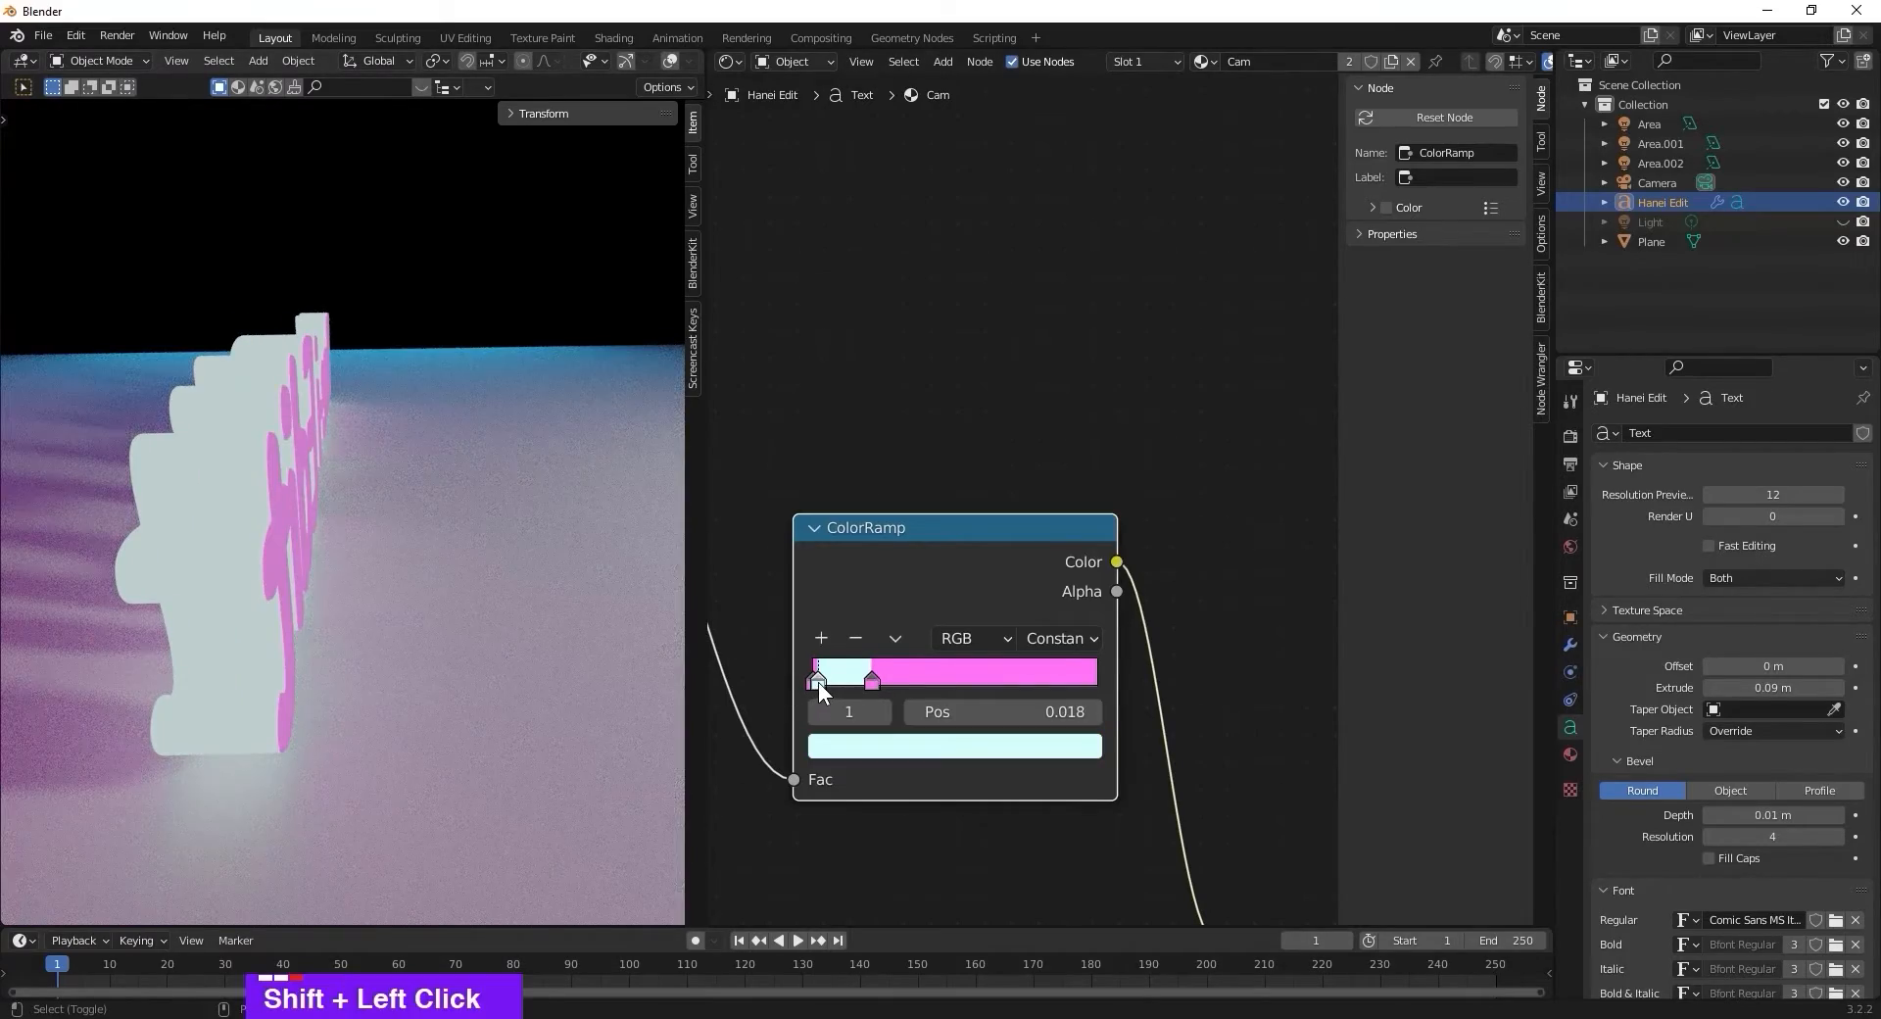
{"action": "left_click_drag", "start_coordinate": [819, 682], "coordinate": [815, 679], "text": "shift"}
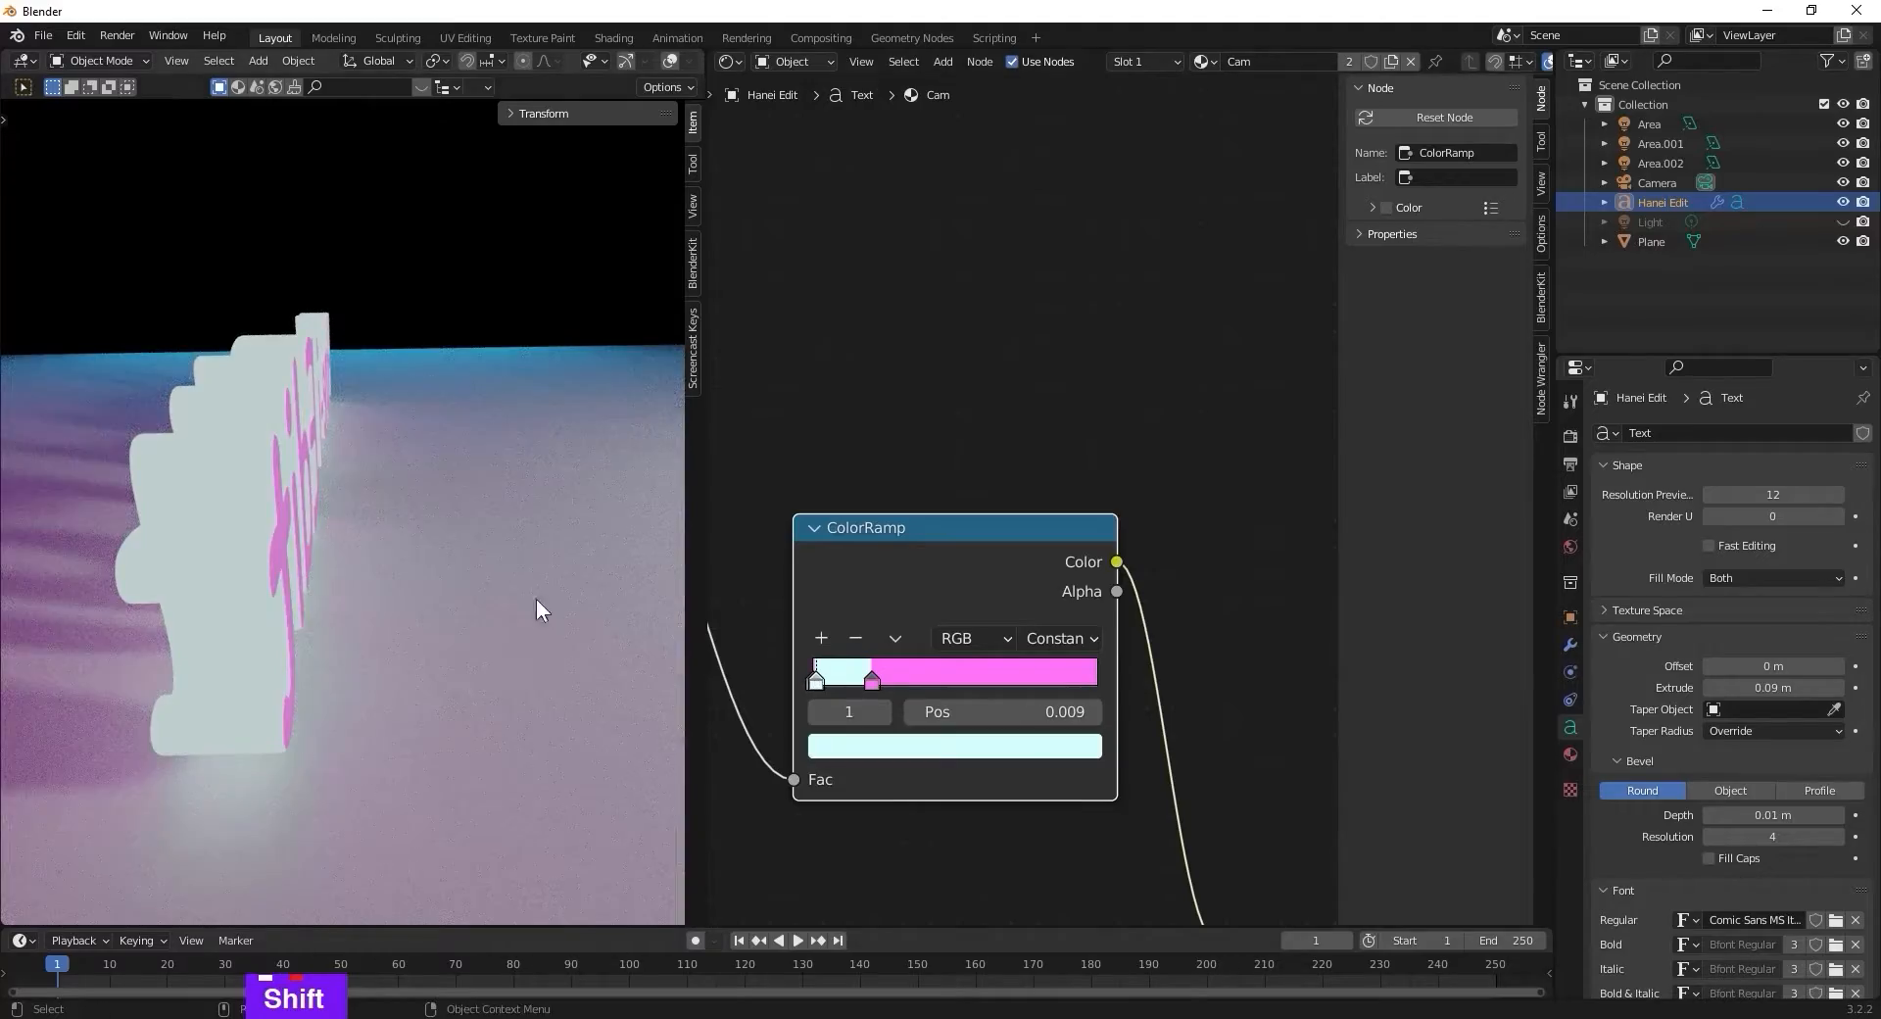
Examine the two-colored text on the plane from several angles and through the camera.
{"action": "middle_click_drag", "start_coordinate": [537, 600], "coordinate": [457, 461]}
{"action": "scroll", "coordinate": [499, 598], "scroll_direction": "up", "scroll_amount": 3}
{"action": "left_click", "coordinate": [462, 578]}
{"action": "scroll", "coordinate": [462, 578], "scroll_direction": "up", "scroll_amount": 1}
{"action": "scroll", "coordinate": [450, 462], "scroll_direction": "up", "scroll_amount": 2}
{"action": "scroll", "coordinate": [445, 465], "scroll_direction": "down", "scroll_amount": 1}
{"action": "scroll", "coordinate": [449, 459], "scroll_direction": "up", "scroll_amount": 1}
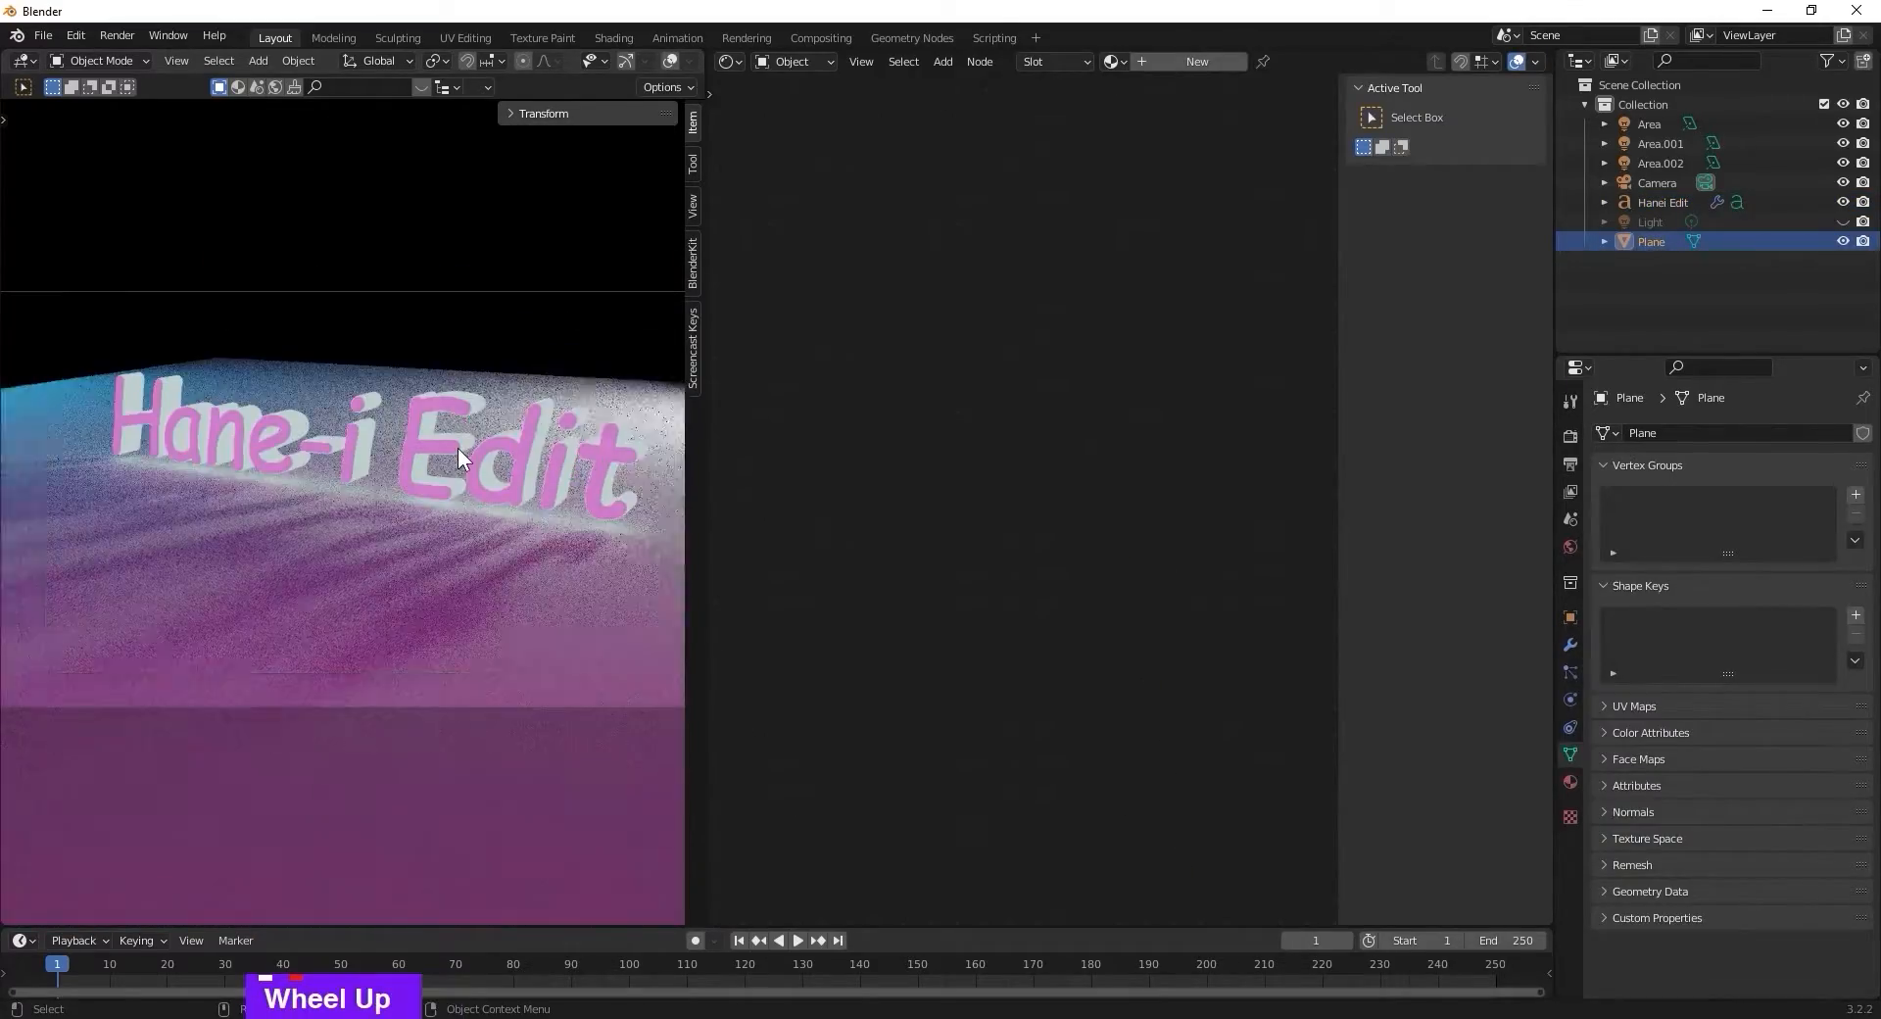
{"action": "scroll", "coordinate": [458, 448], "scroll_direction": "up", "scroll_amount": 1}
{"action": "middle_click_drag", "start_coordinate": [578, 445], "coordinate": [537, 460]}
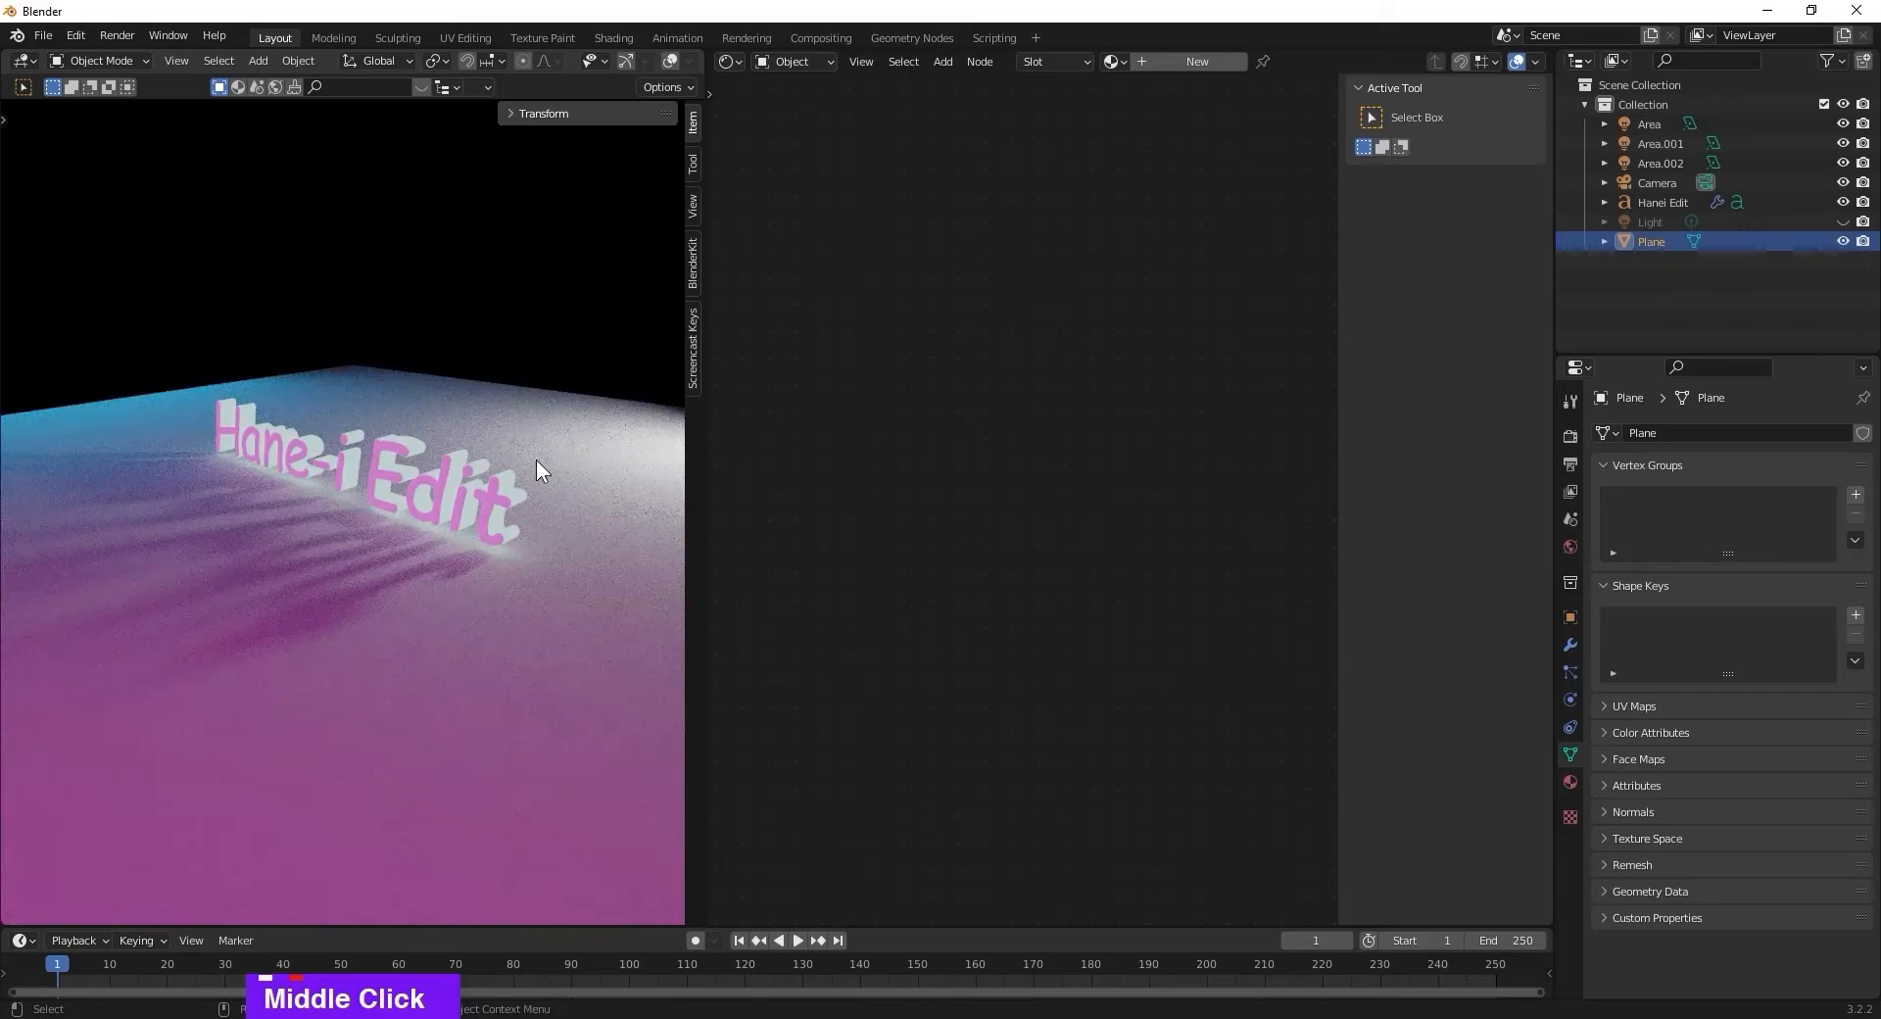
{"action": "key", "text": "KP_0"}
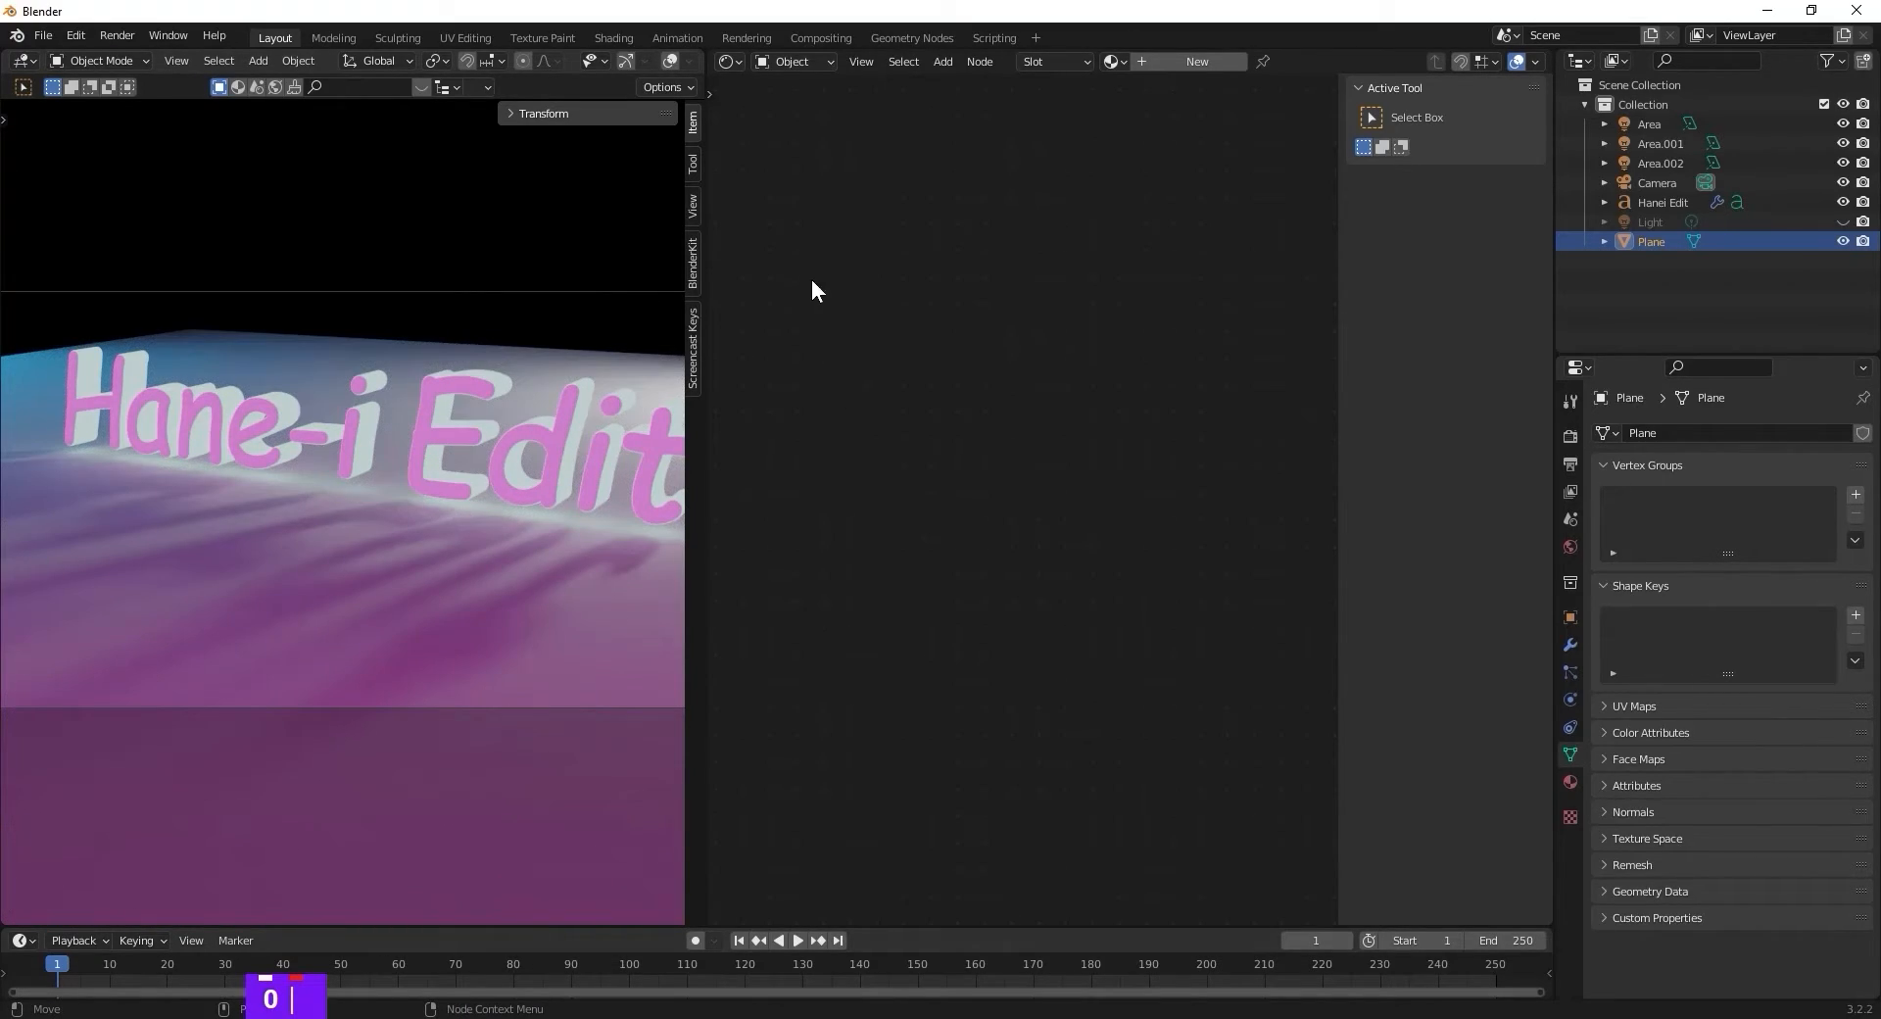
{"action": "scroll", "coordinate": [811, 279], "scroll_direction": "down", "scroll_amount": 2}
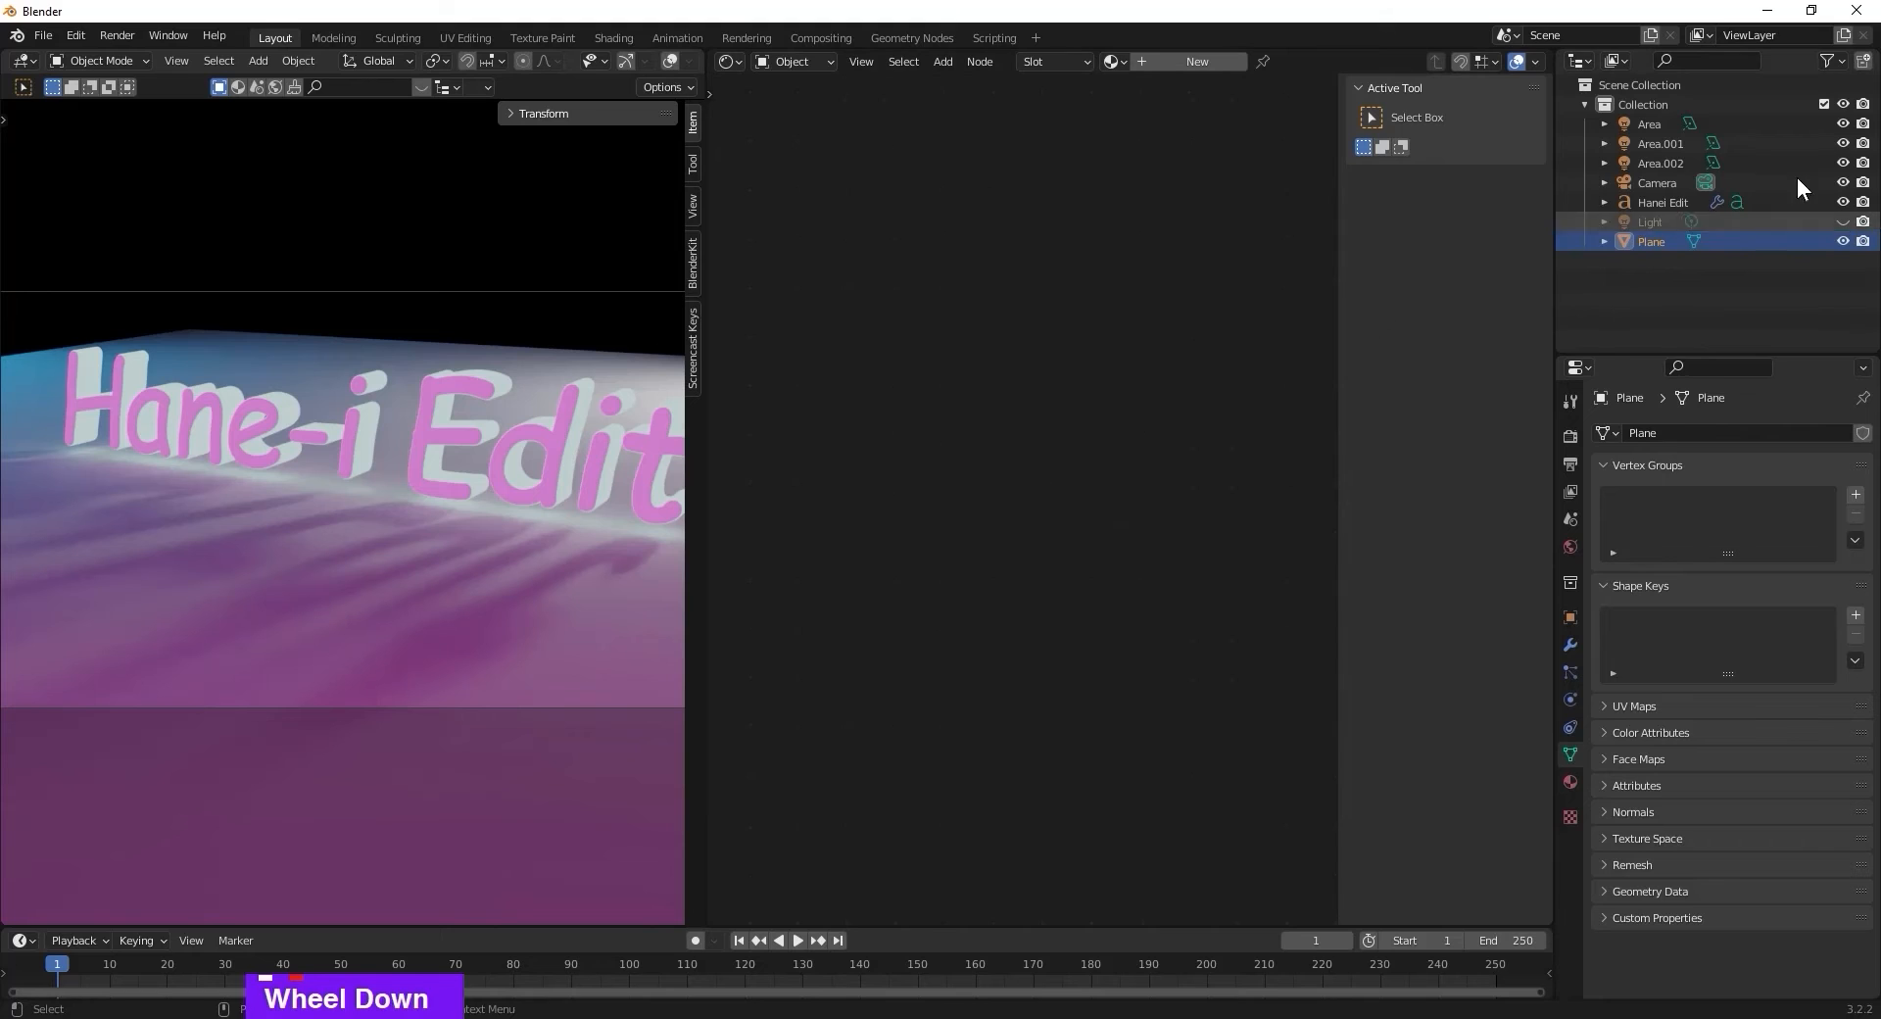
Connect the text's ColorRamp Color output to the Principled BSDF's Base Color and route that shader to the Material Output's Surface.
{"action": "left_click", "coordinate": [1667, 202]}
{"action": "scroll", "coordinate": [1127, 533], "scroll_direction": "up", "scroll_amount": 3}
{"action": "middle_click_drag", "start_coordinate": [1041, 588], "coordinate": [950, 105]}
{"action": "left_click_drag", "start_coordinate": [1229, 140], "coordinate": [901, 570]}
{"action": "scroll", "coordinate": [1061, 549], "scroll_direction": "down", "scroll_amount": 2}
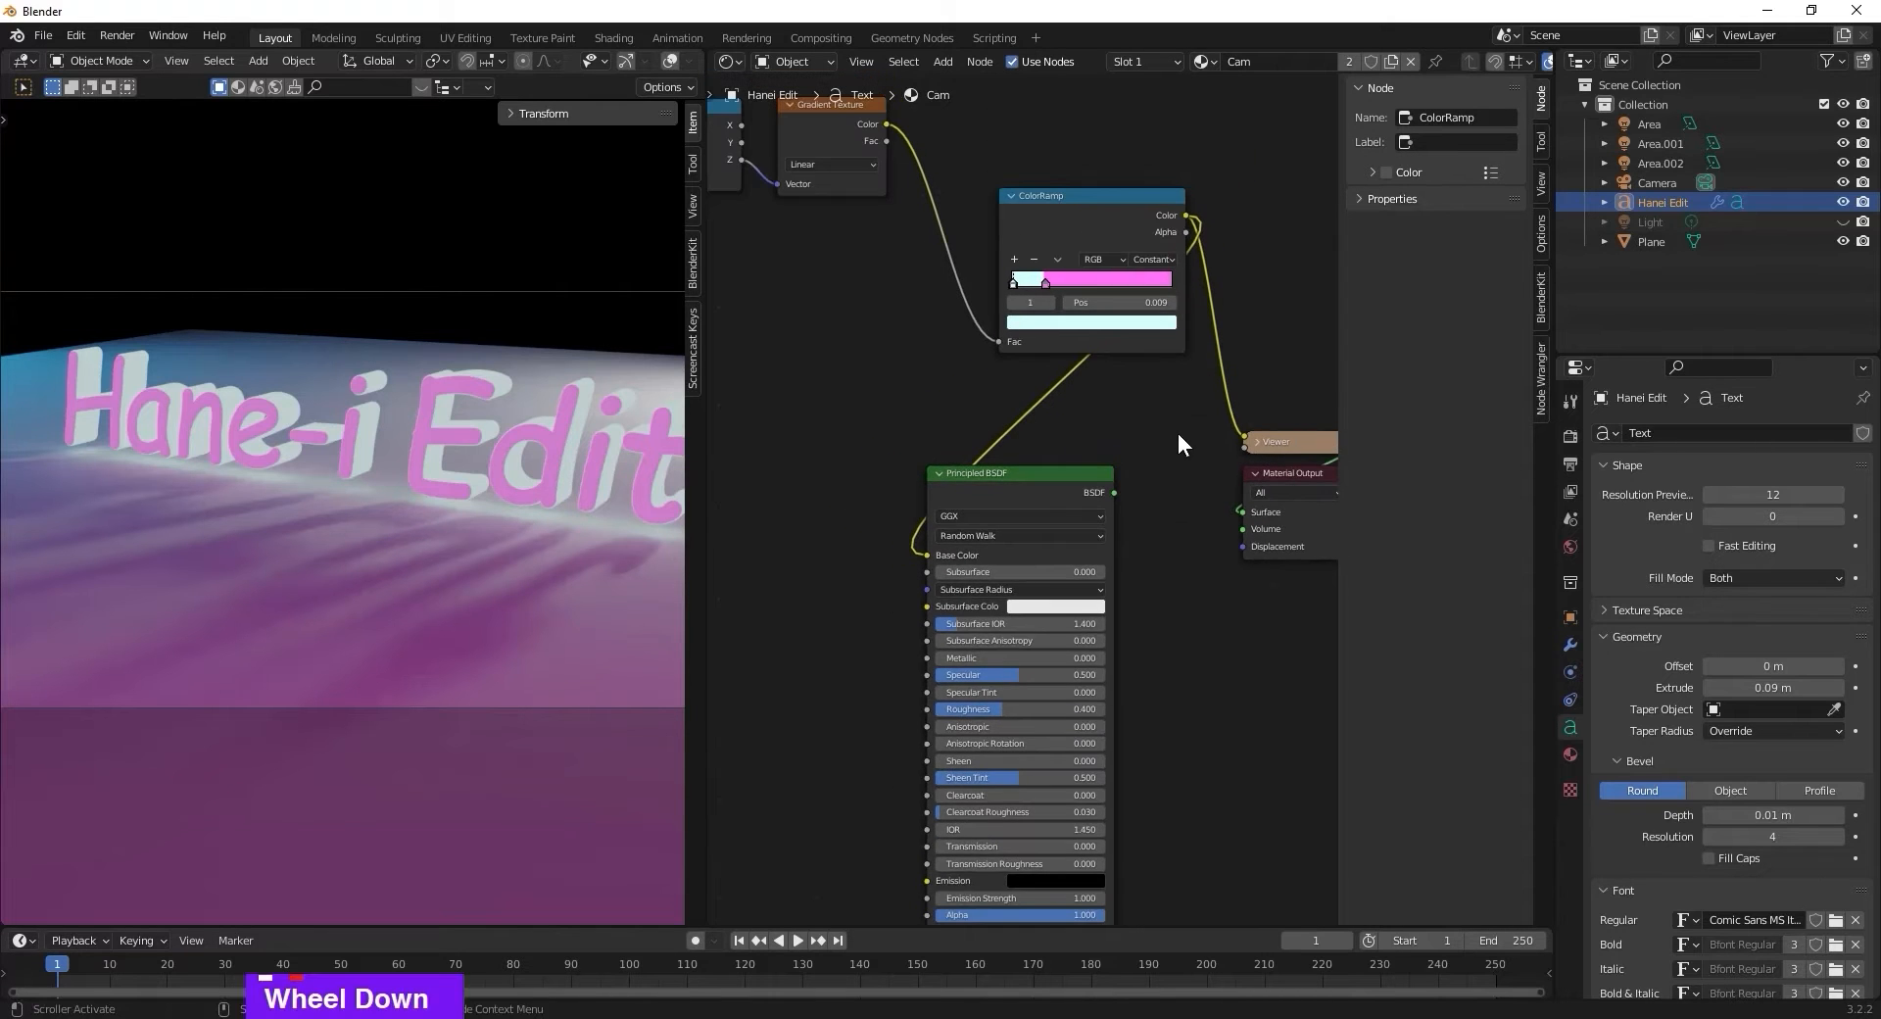
{"action": "scroll", "coordinate": [1048, 485], "scroll_direction": "down", "scroll_amount": 1}
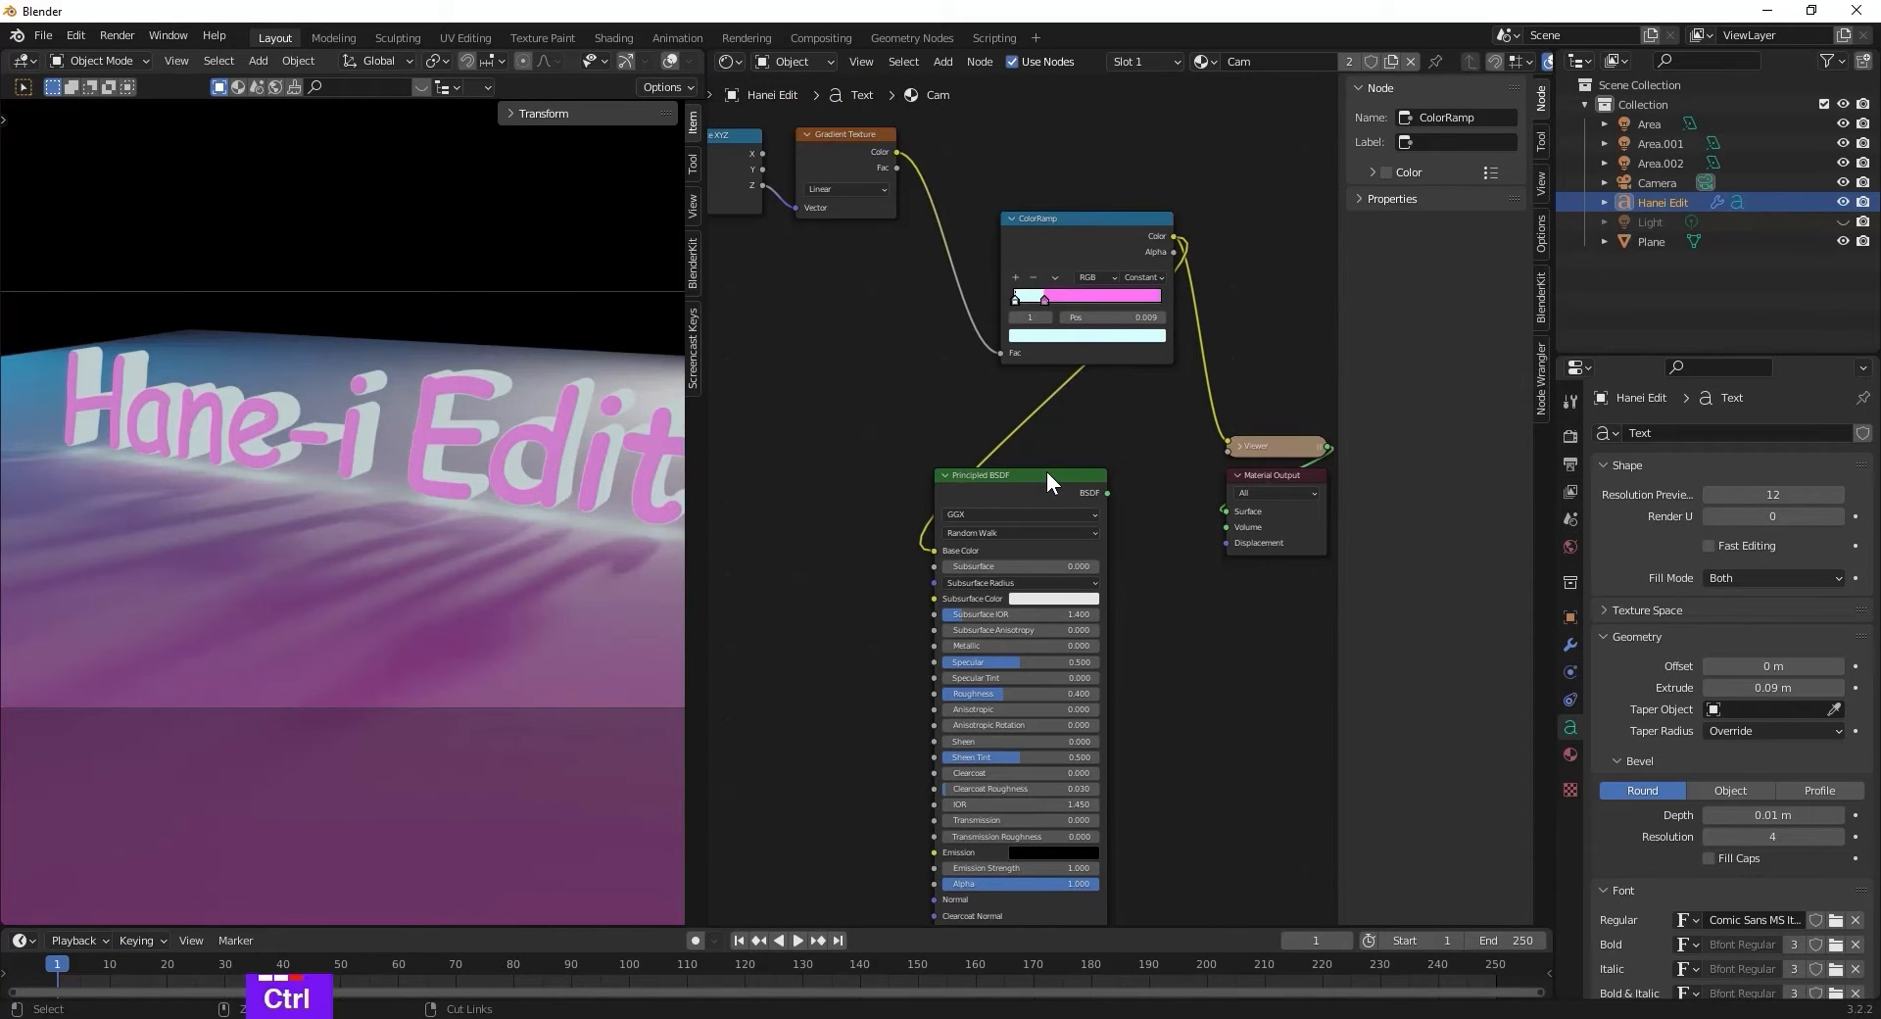
{"action": "left_click", "coordinate": [1038, 478], "text": "ctrl+shift"}
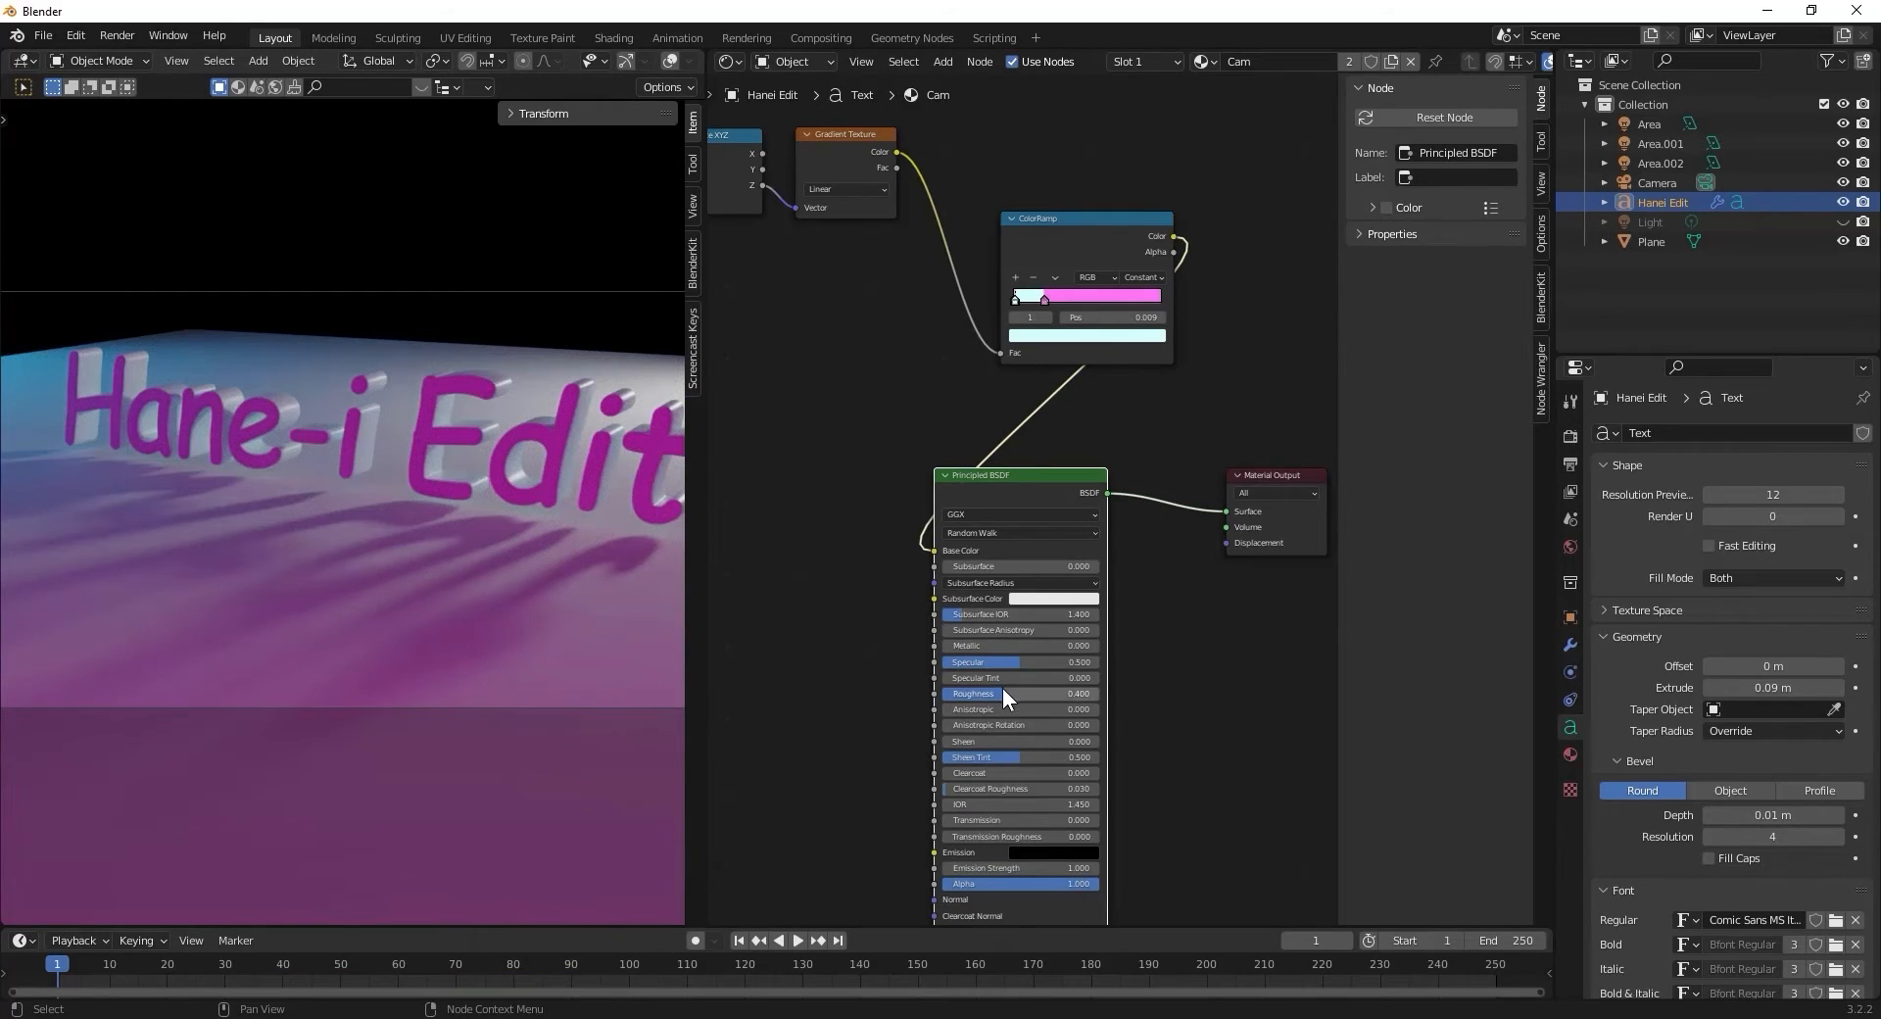
Set the Principled BSDF's Specular to 1, Roughness to 0.141, Sheen Tint and Clearcoat Roughness to 0, and IOR to 3.
{"action": "left_click_drag", "start_coordinate": [1002, 690], "coordinate": [1097, 663]}
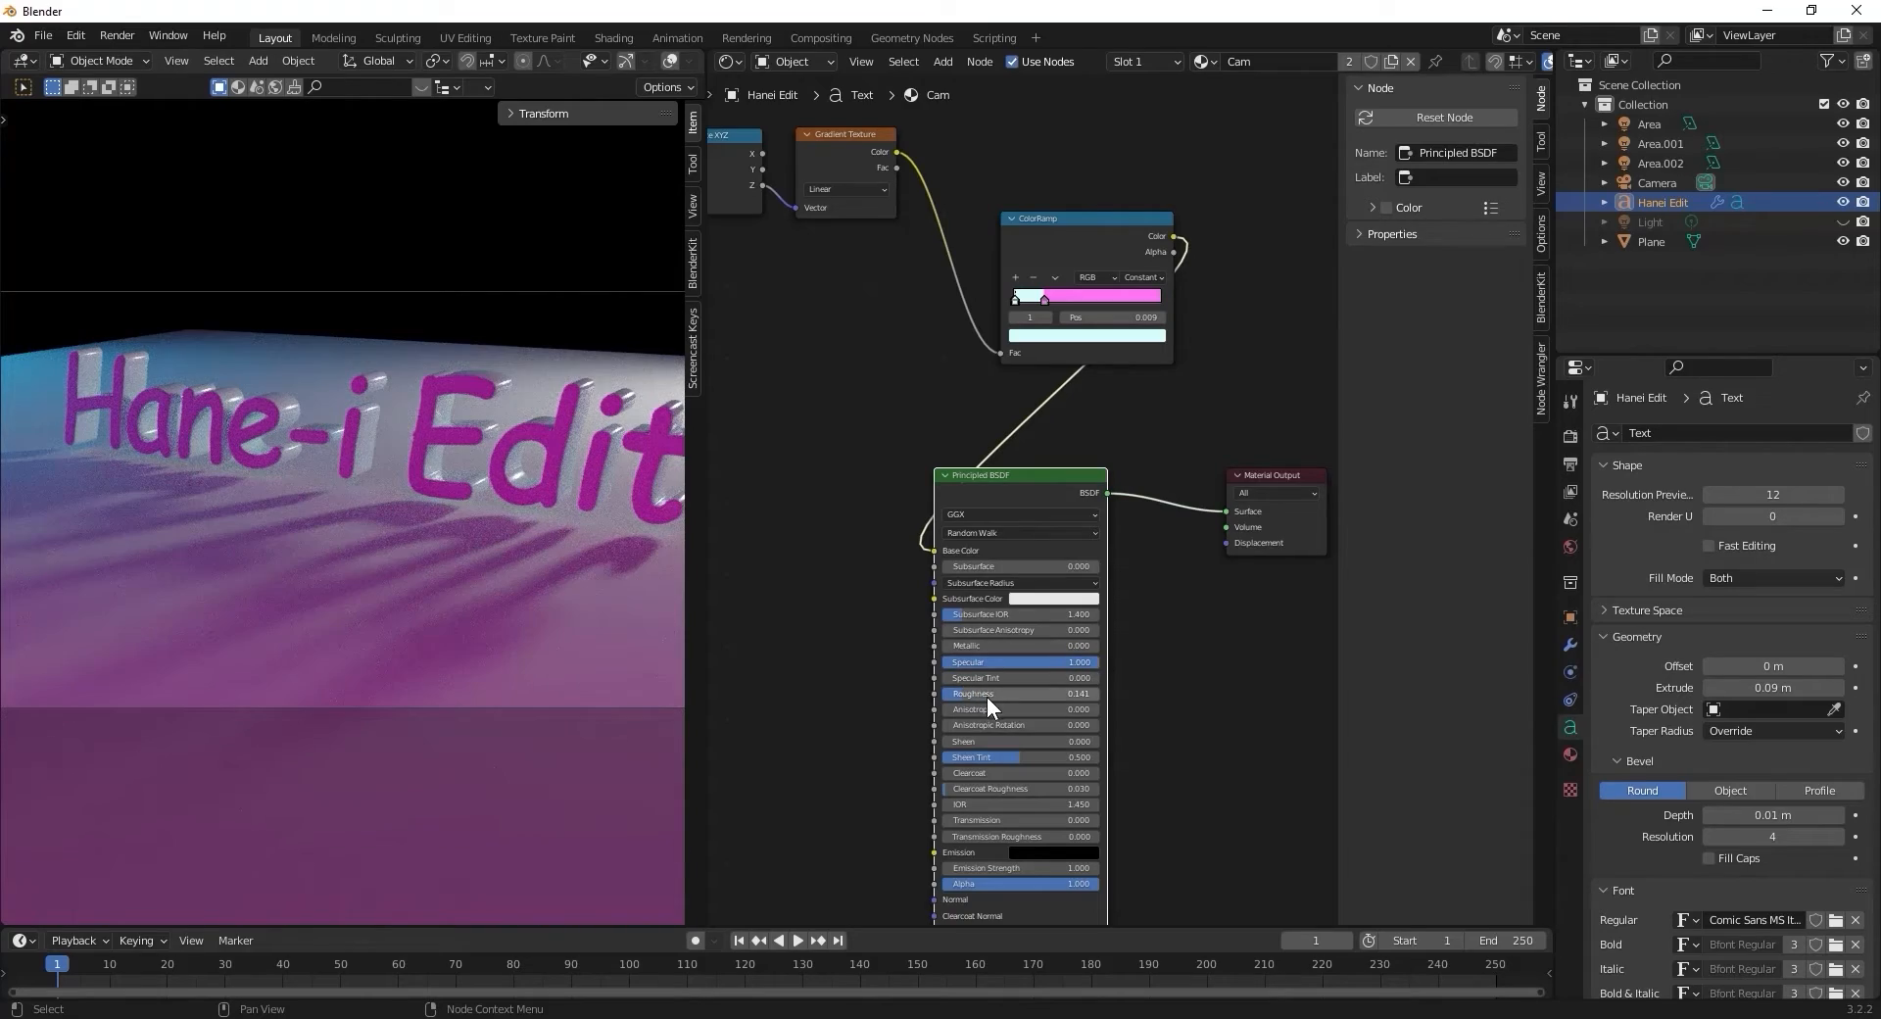
{"action": "left_click_drag", "start_coordinate": [1011, 756], "coordinate": [941, 789]}
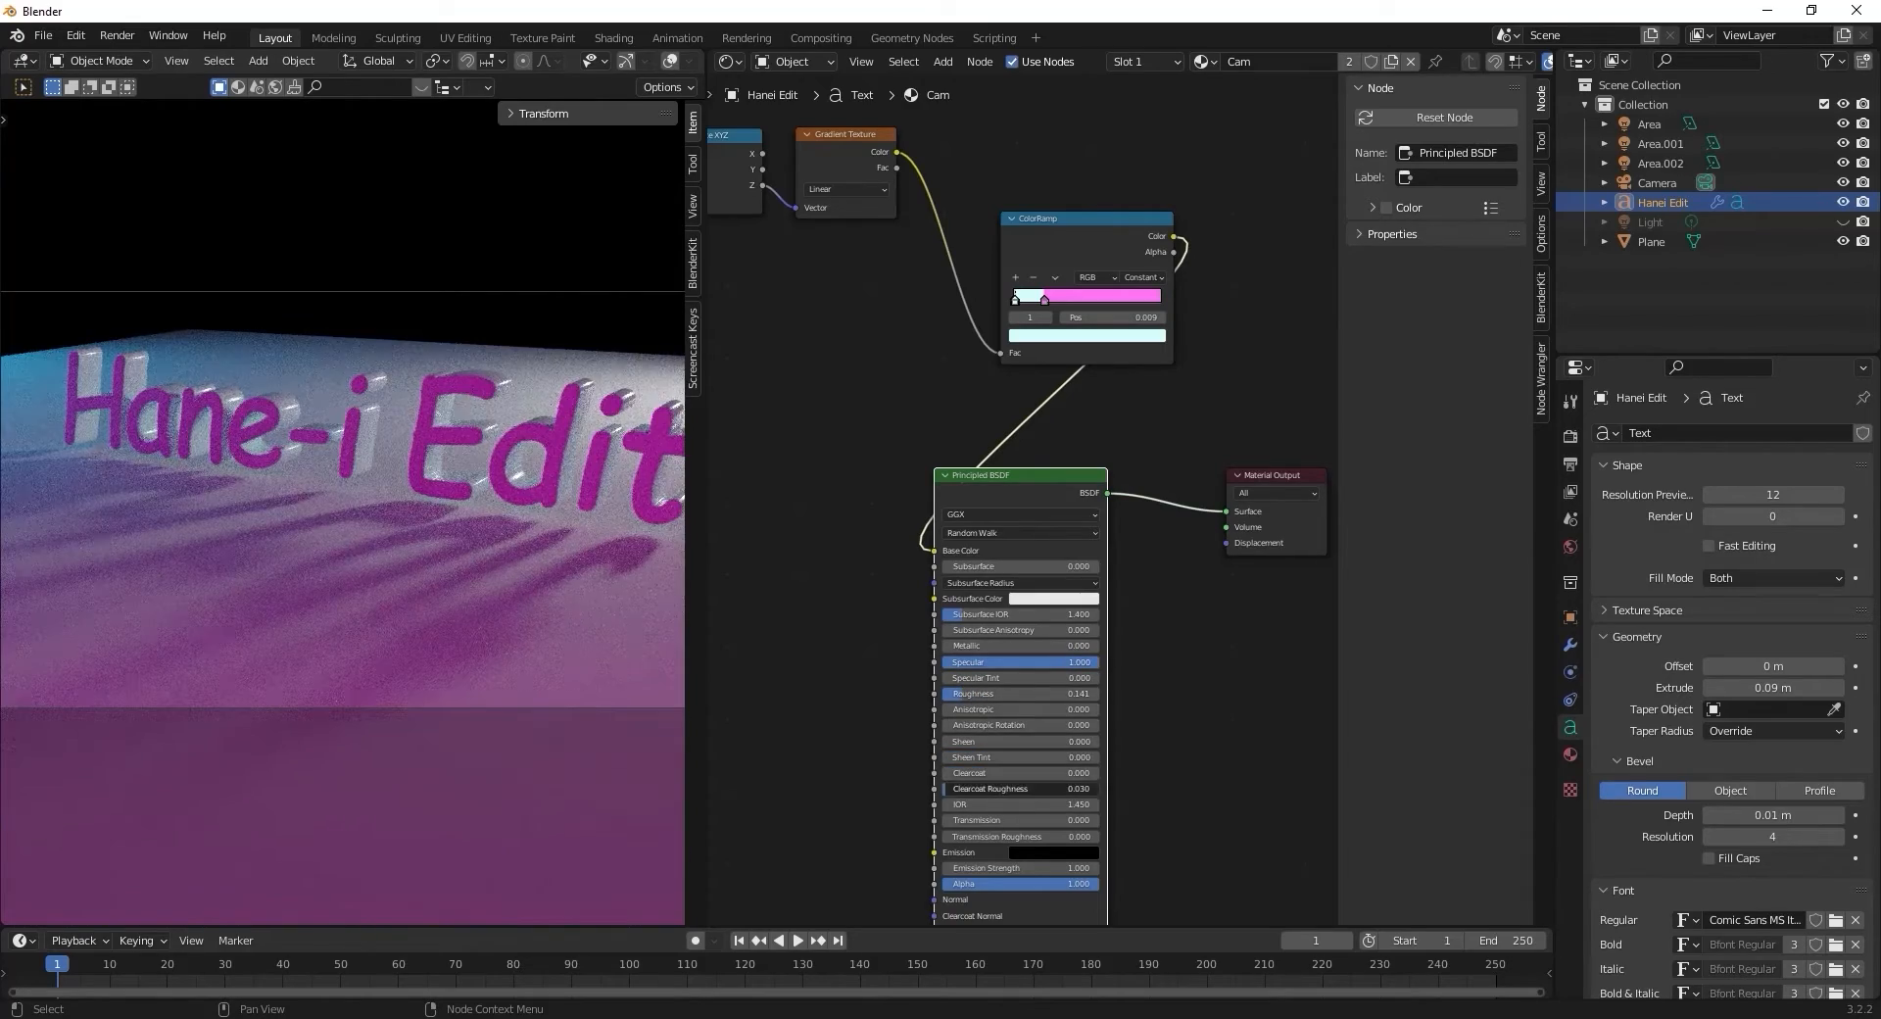
{"action": "double_click", "coordinate": [972, 805]}
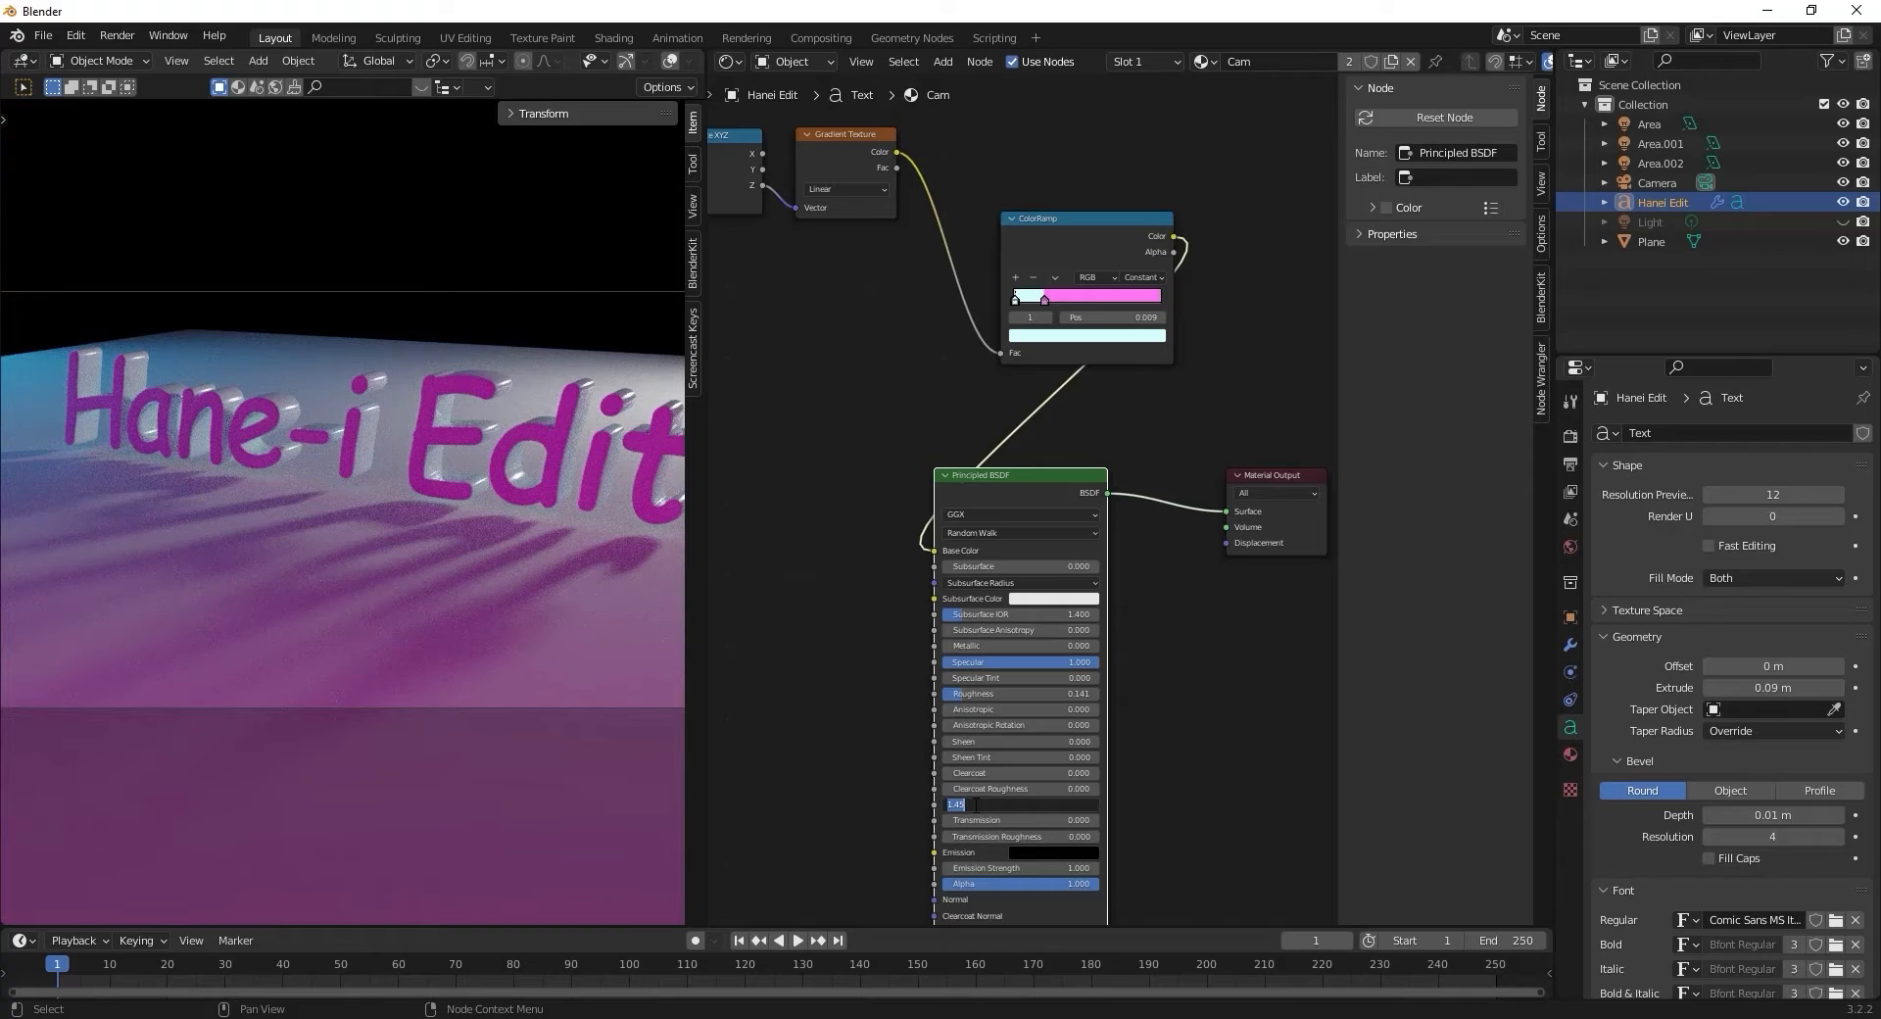
{"action": "type", "text": "3"}
{"action": "key", "text": "Return"}
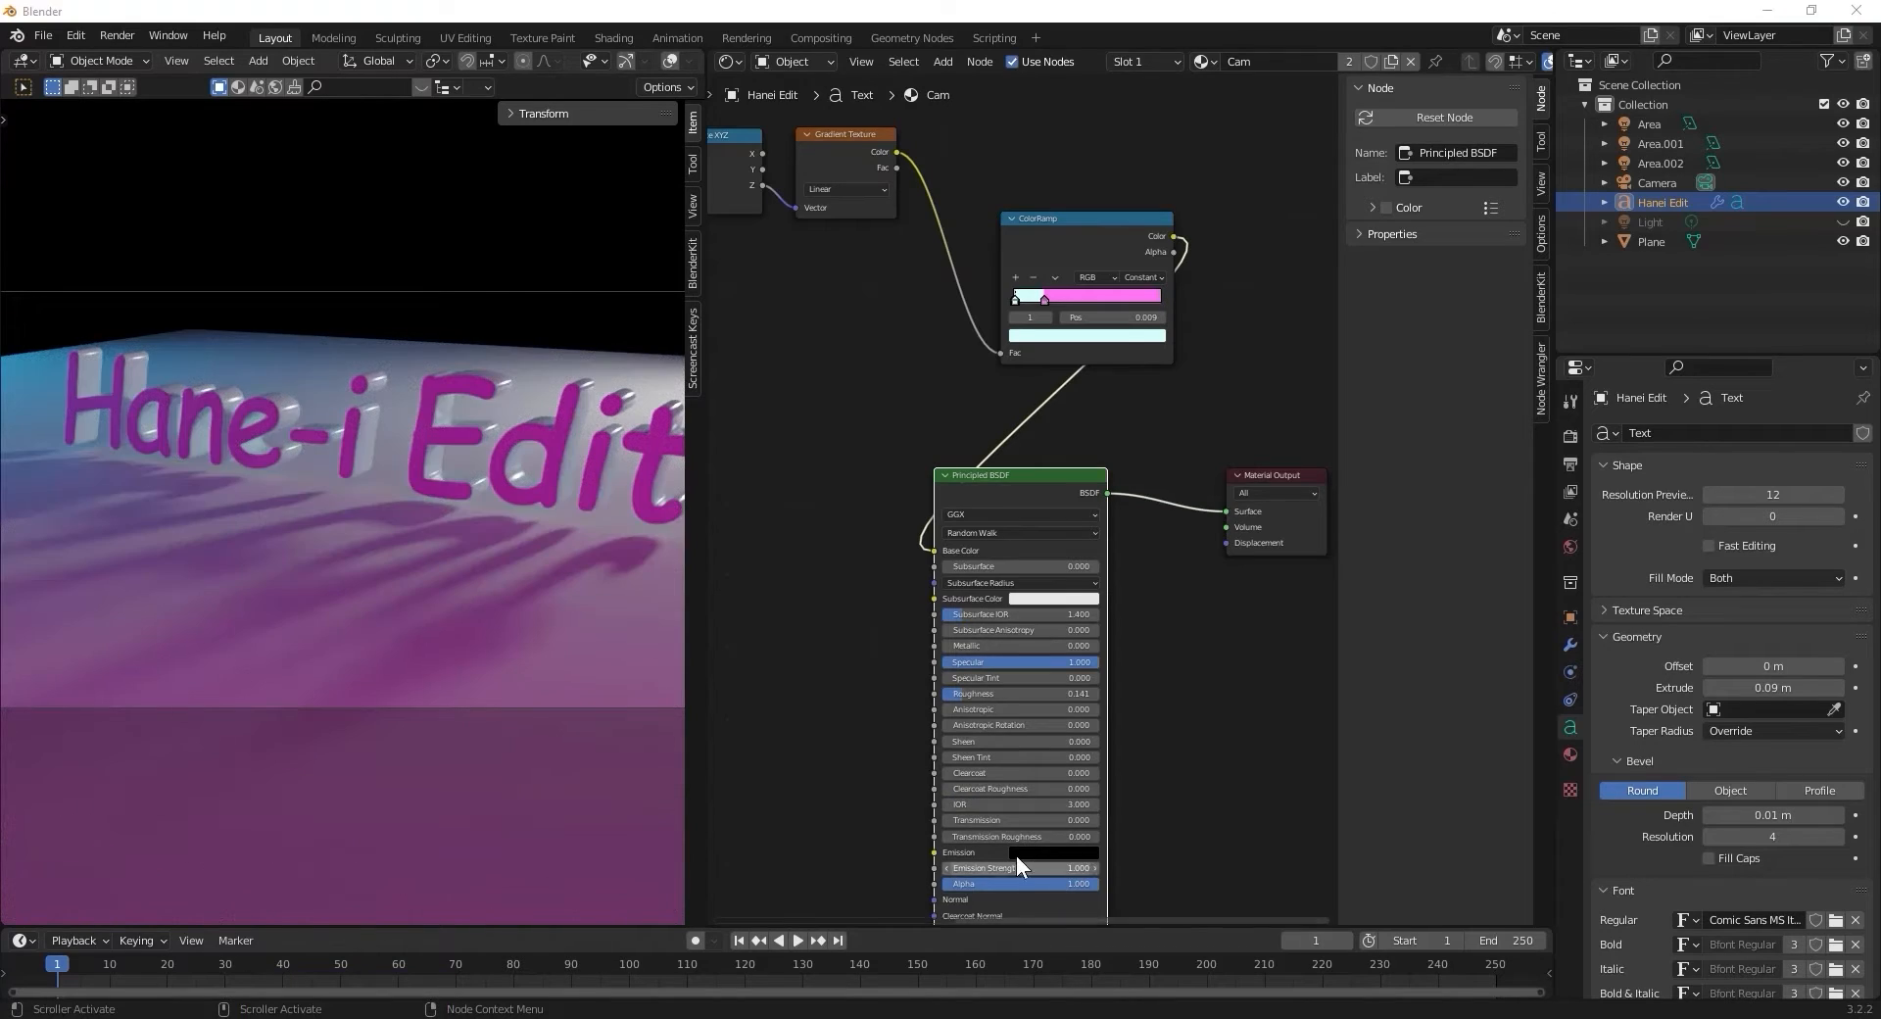
Make the text material translucent with Transmission 1, Transmission Roughness 0.2 and Alpha 0.8.
{"action": "left_click_drag", "start_coordinate": [1075, 820], "coordinate": [1174, 821]}
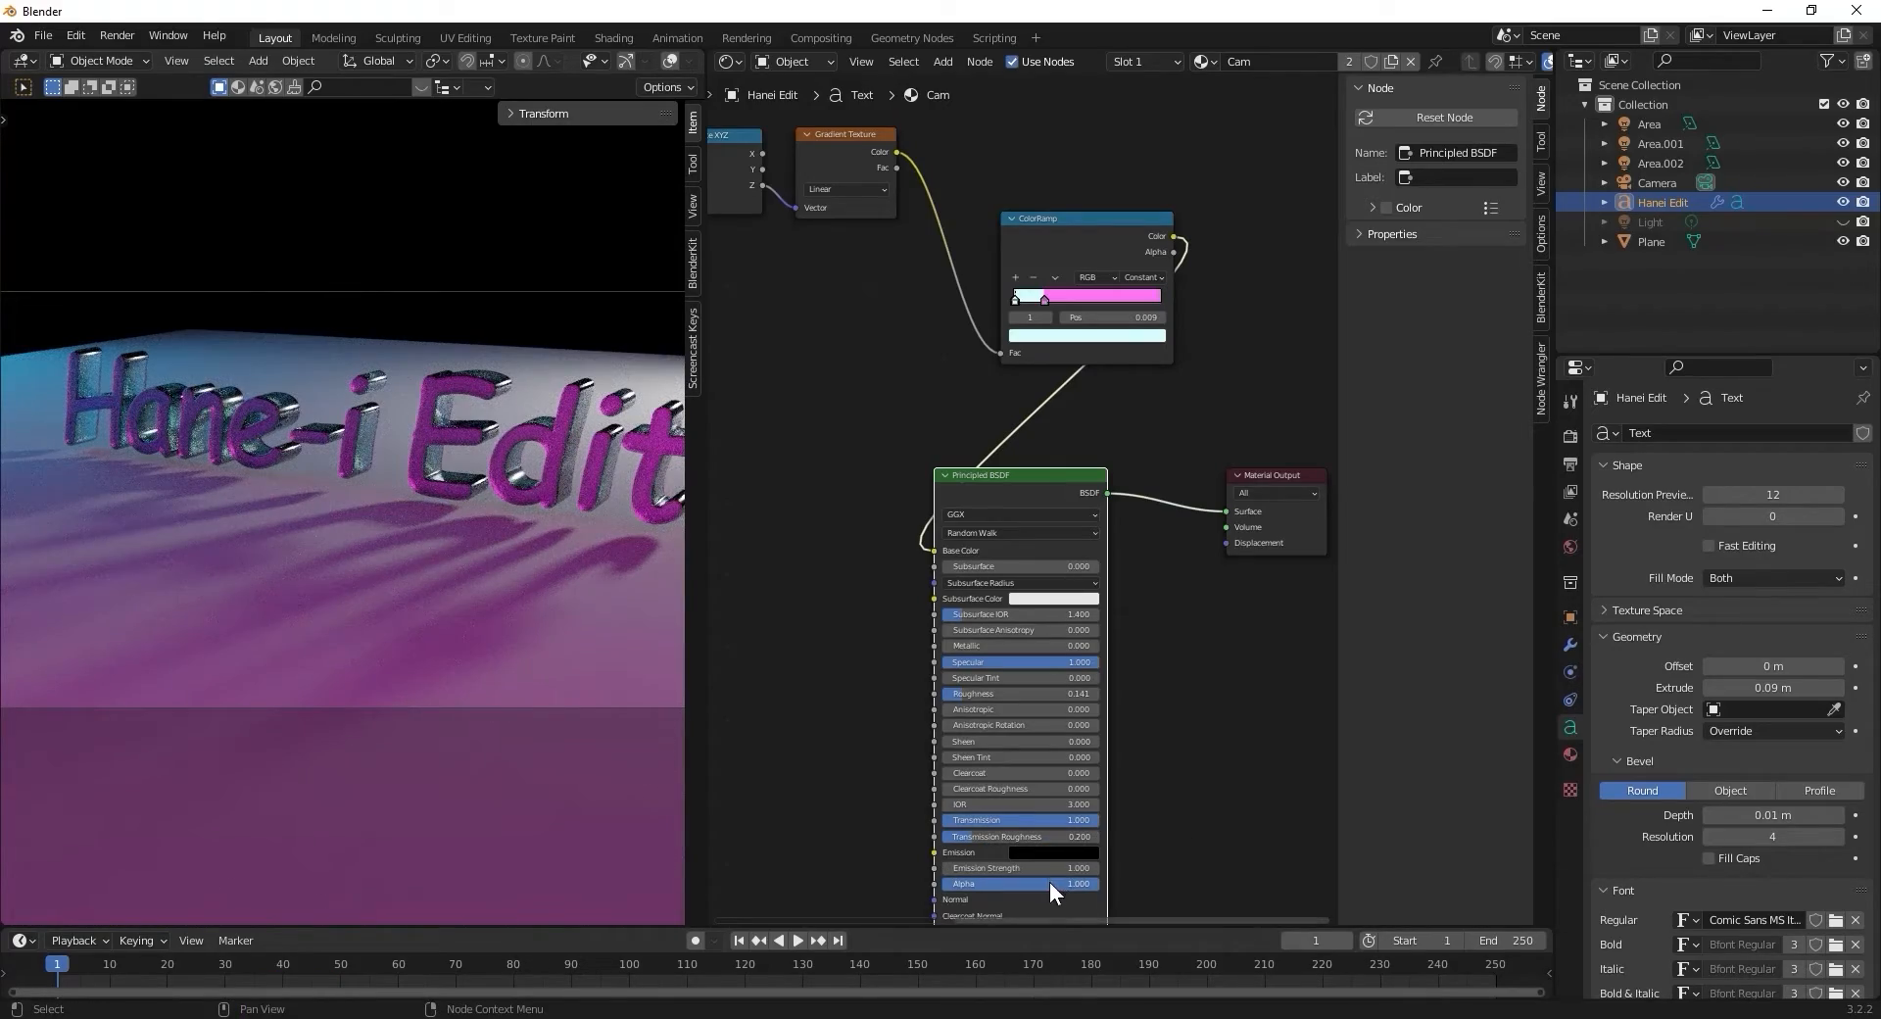
{"action": "left_click_drag", "start_coordinate": [1074, 885], "coordinate": [1185, 827]}
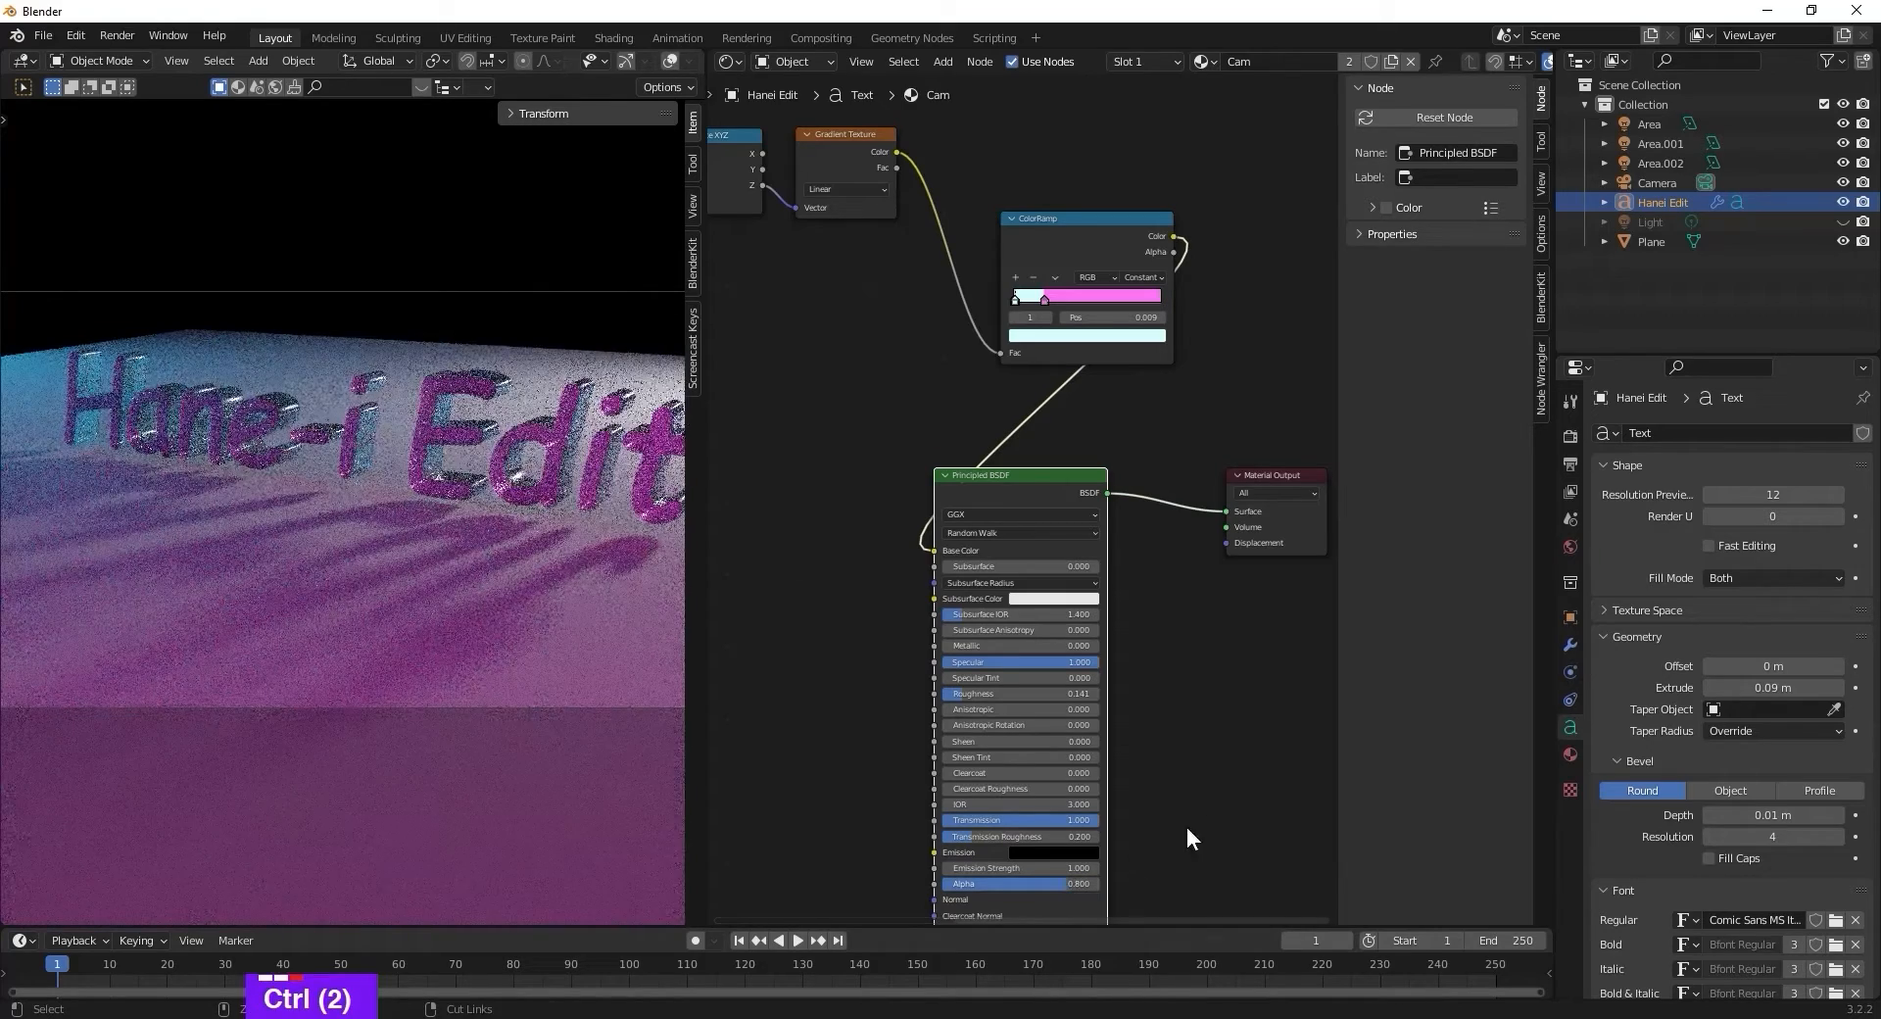
Try Subsurface IOR values of 1.910 and 0.5 together with a Roughness of 0.100 on the Principled BSDF.
{"action": "scroll", "coordinate": [1059, 697], "scroll_direction": "up", "scroll_amount": 2}
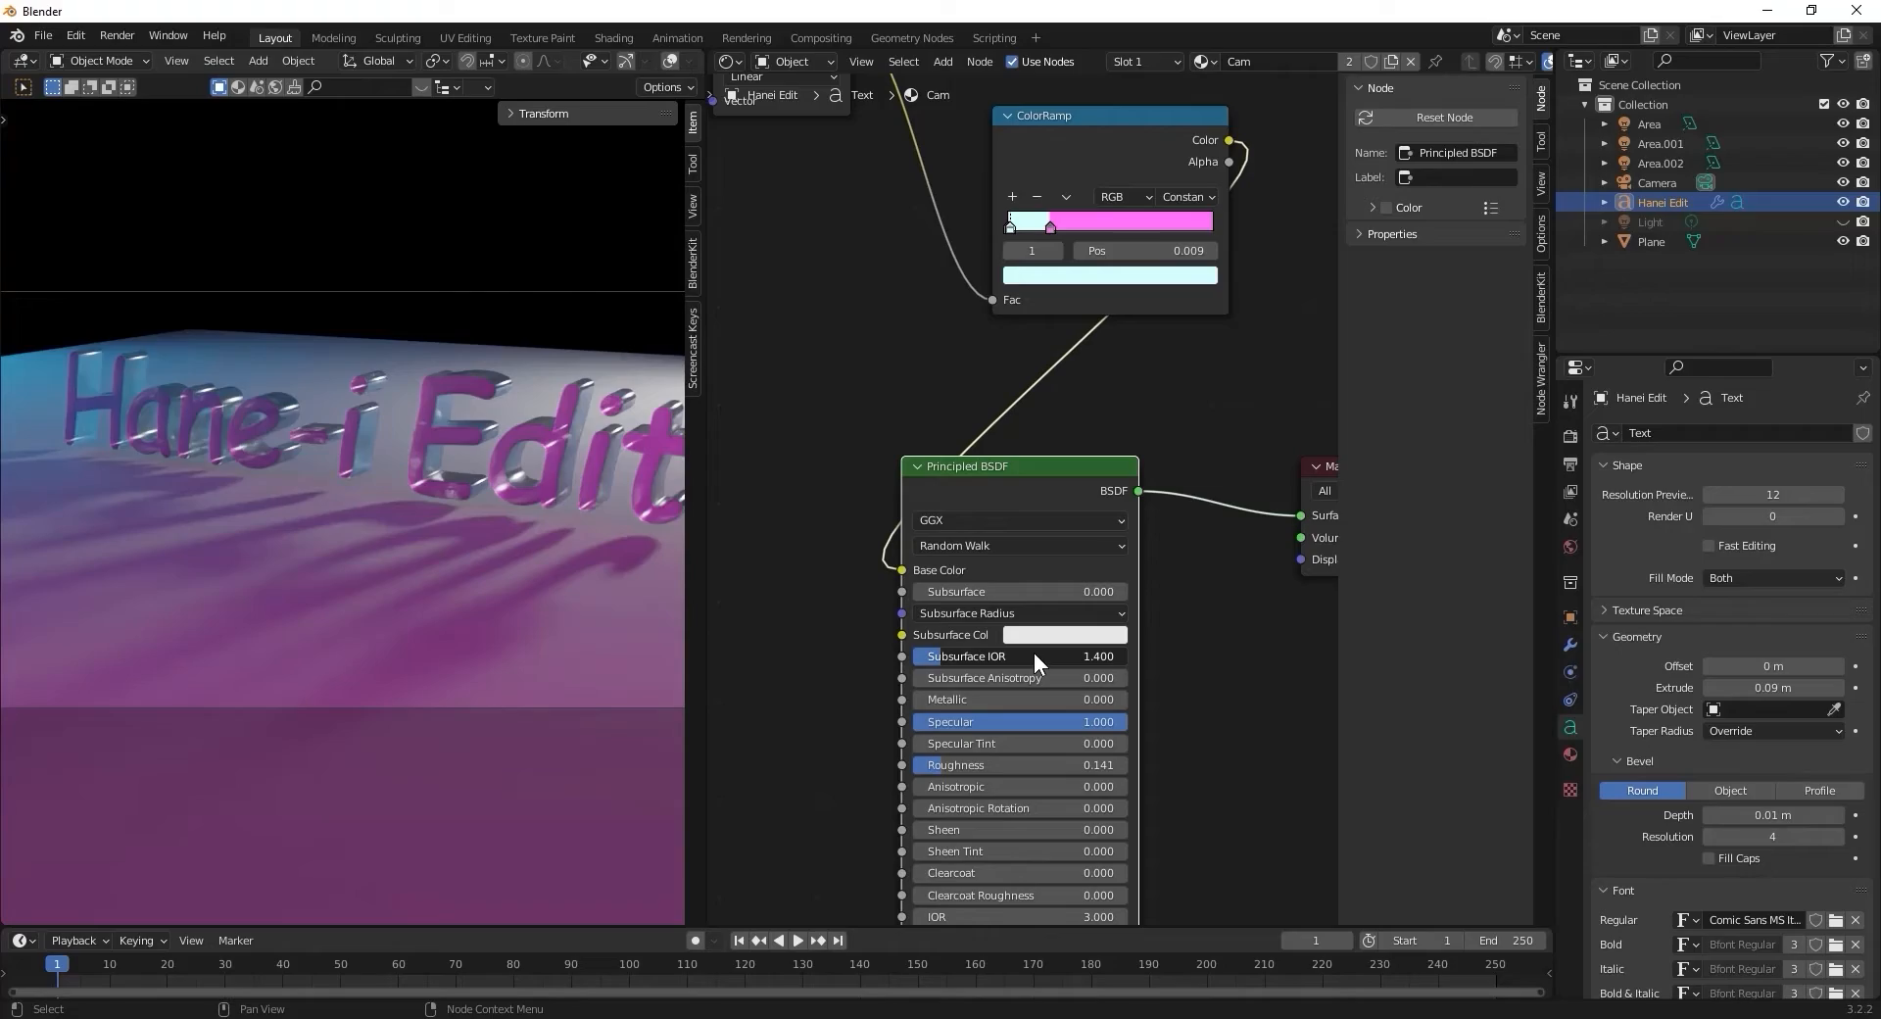
{"action": "left_click_drag", "start_coordinate": [1032, 653], "coordinate": [1215, 652], "text": "ctrl"}
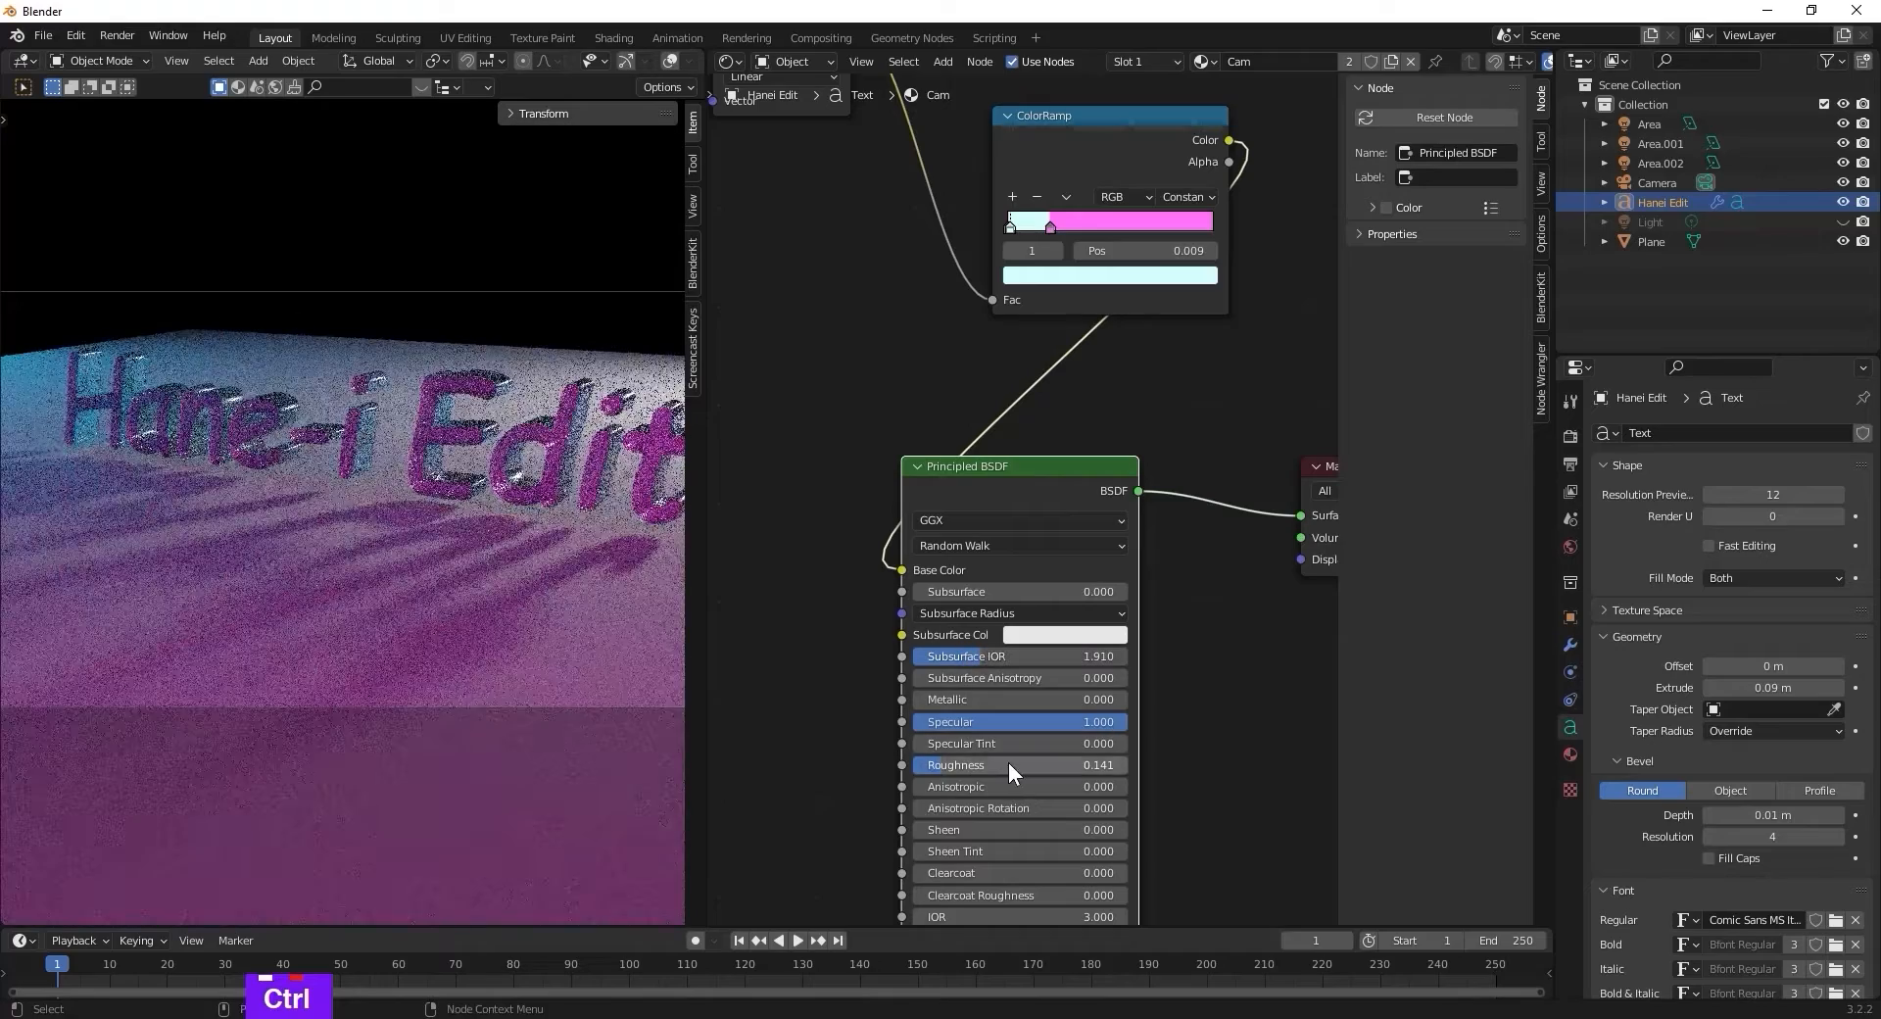
{"action": "left_click_drag", "start_coordinate": [1008, 764], "coordinate": [970, 764], "text": "ctrl"}
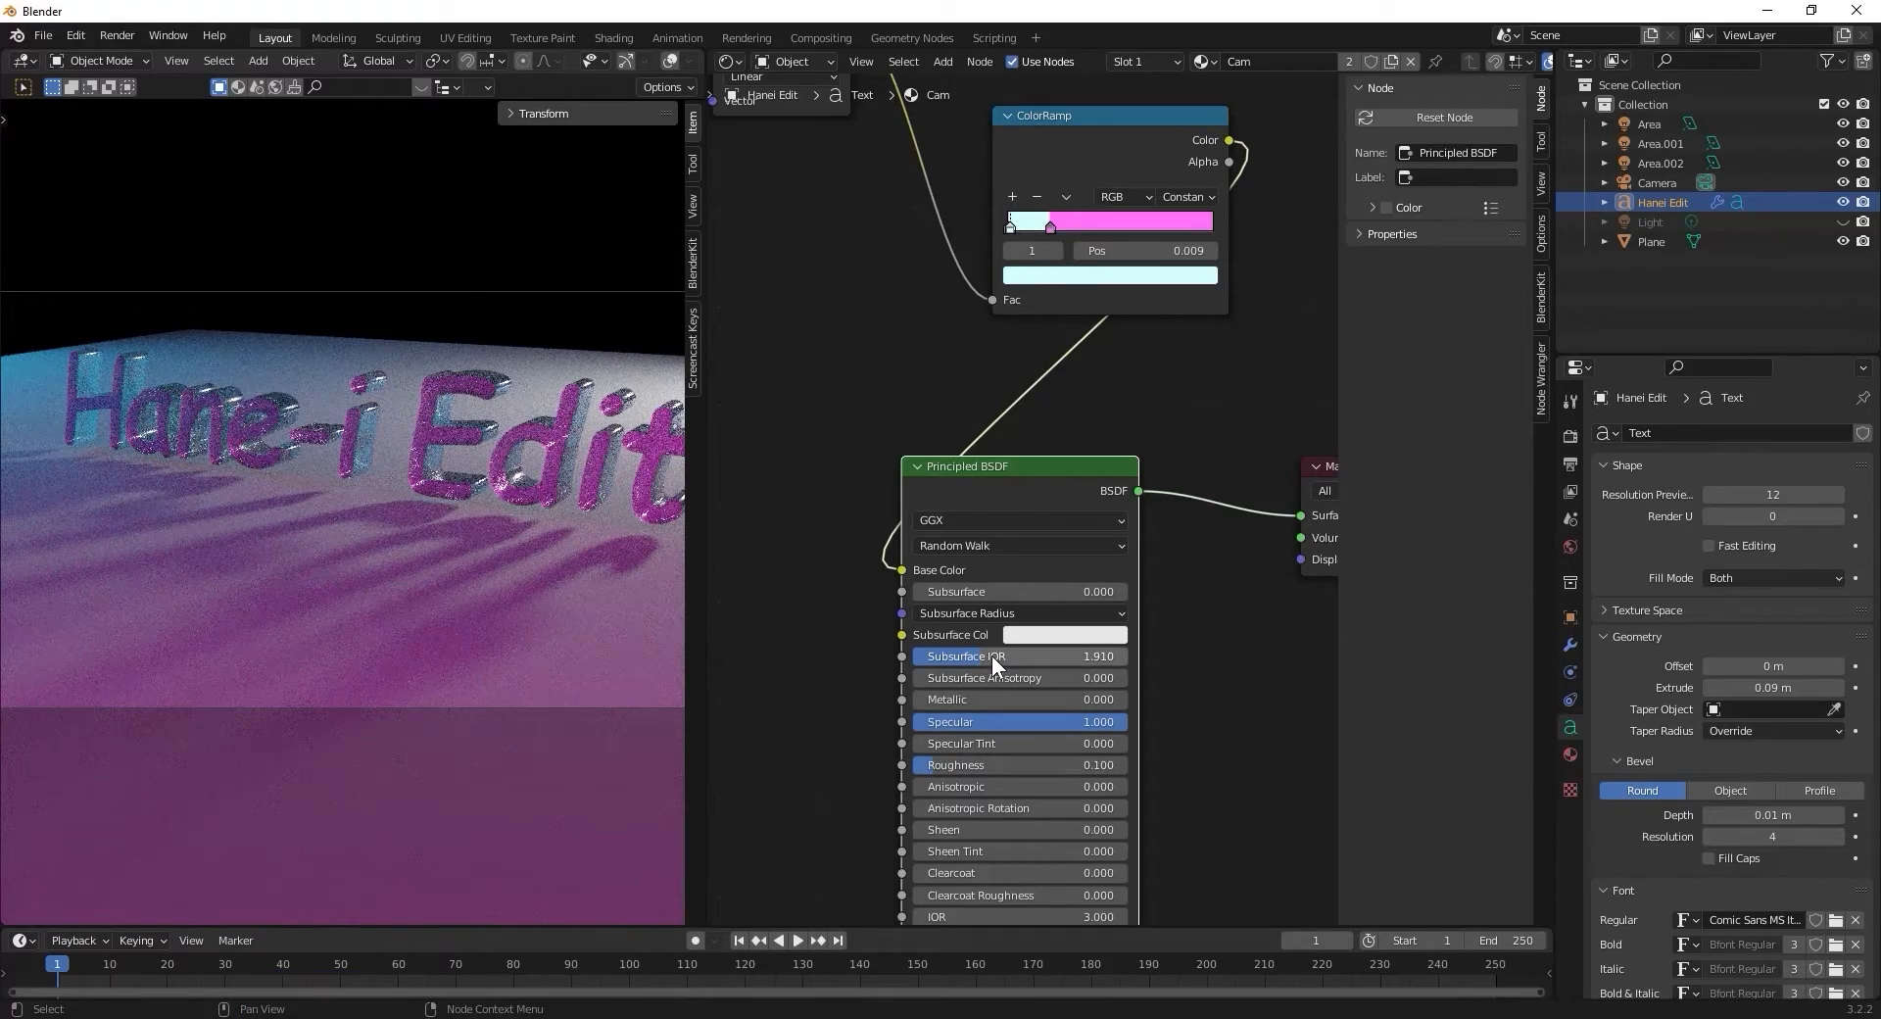
{"action": "left_click", "coordinate": [1042, 656]}
{"action": "type", "text": "0.5"}
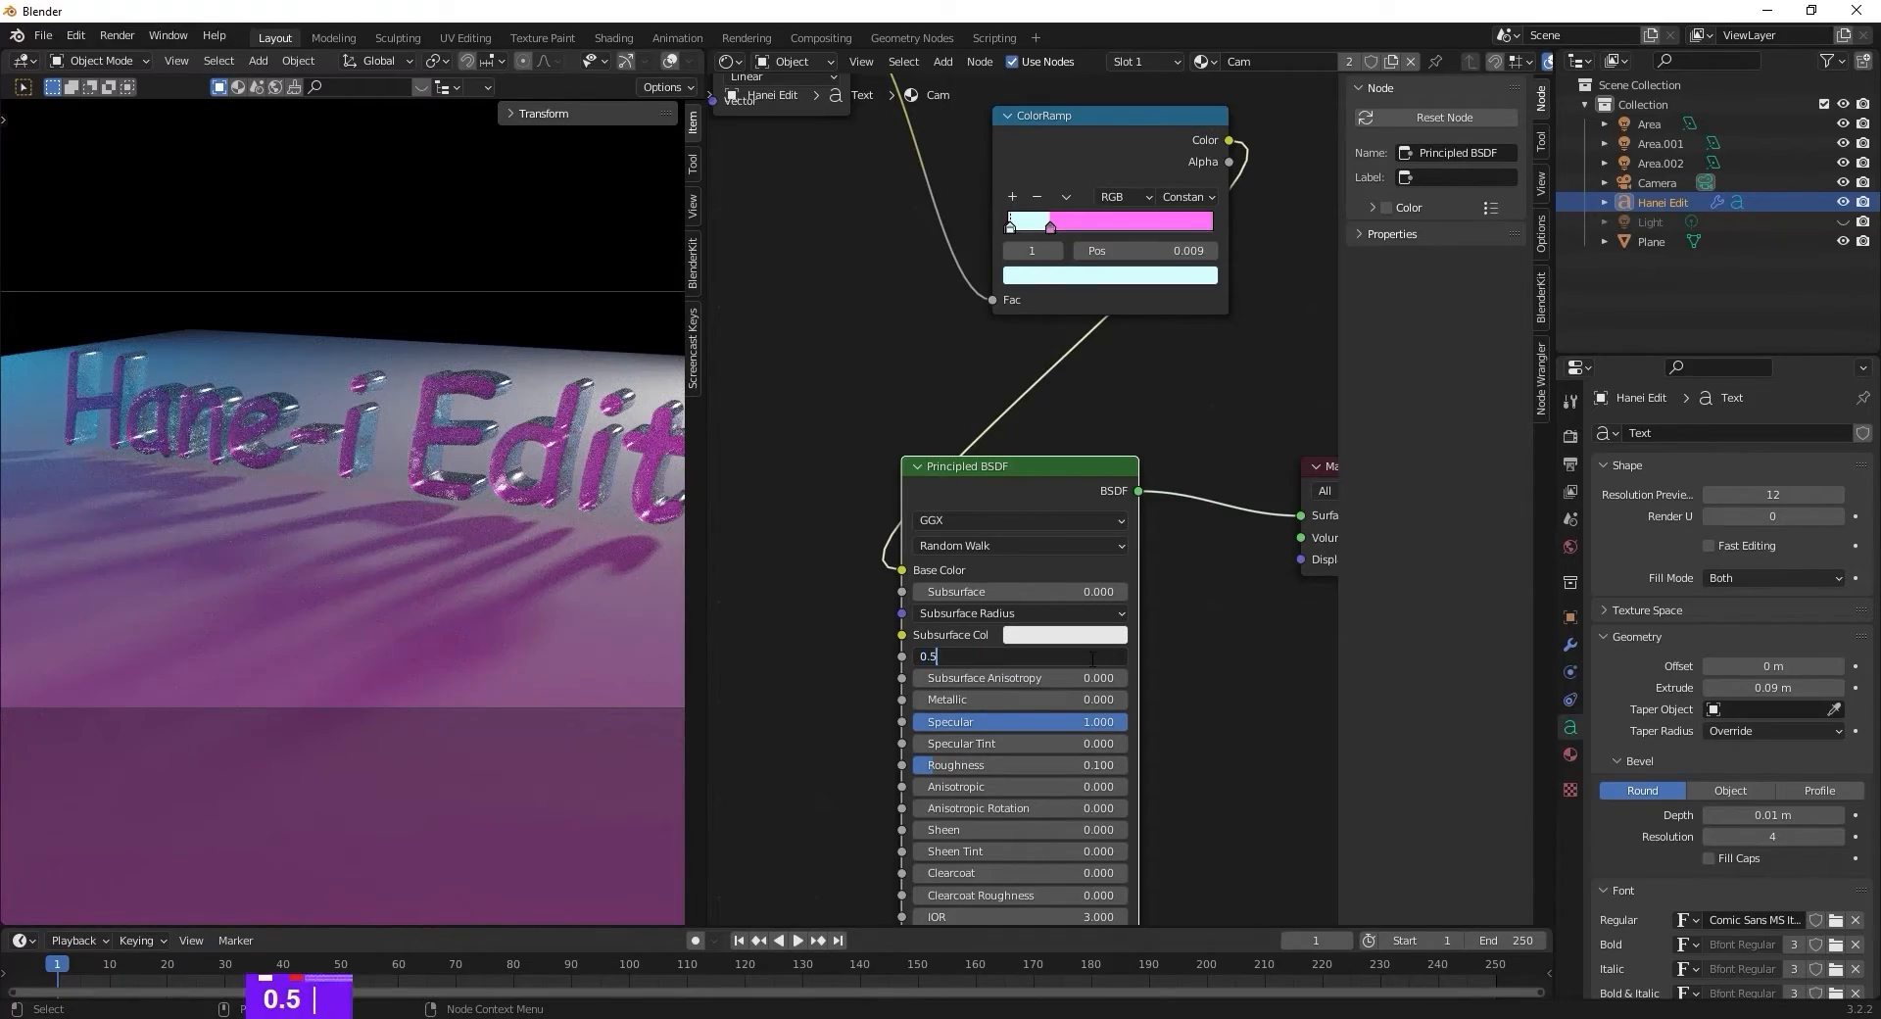
{"action": "key", "text": "Return"}
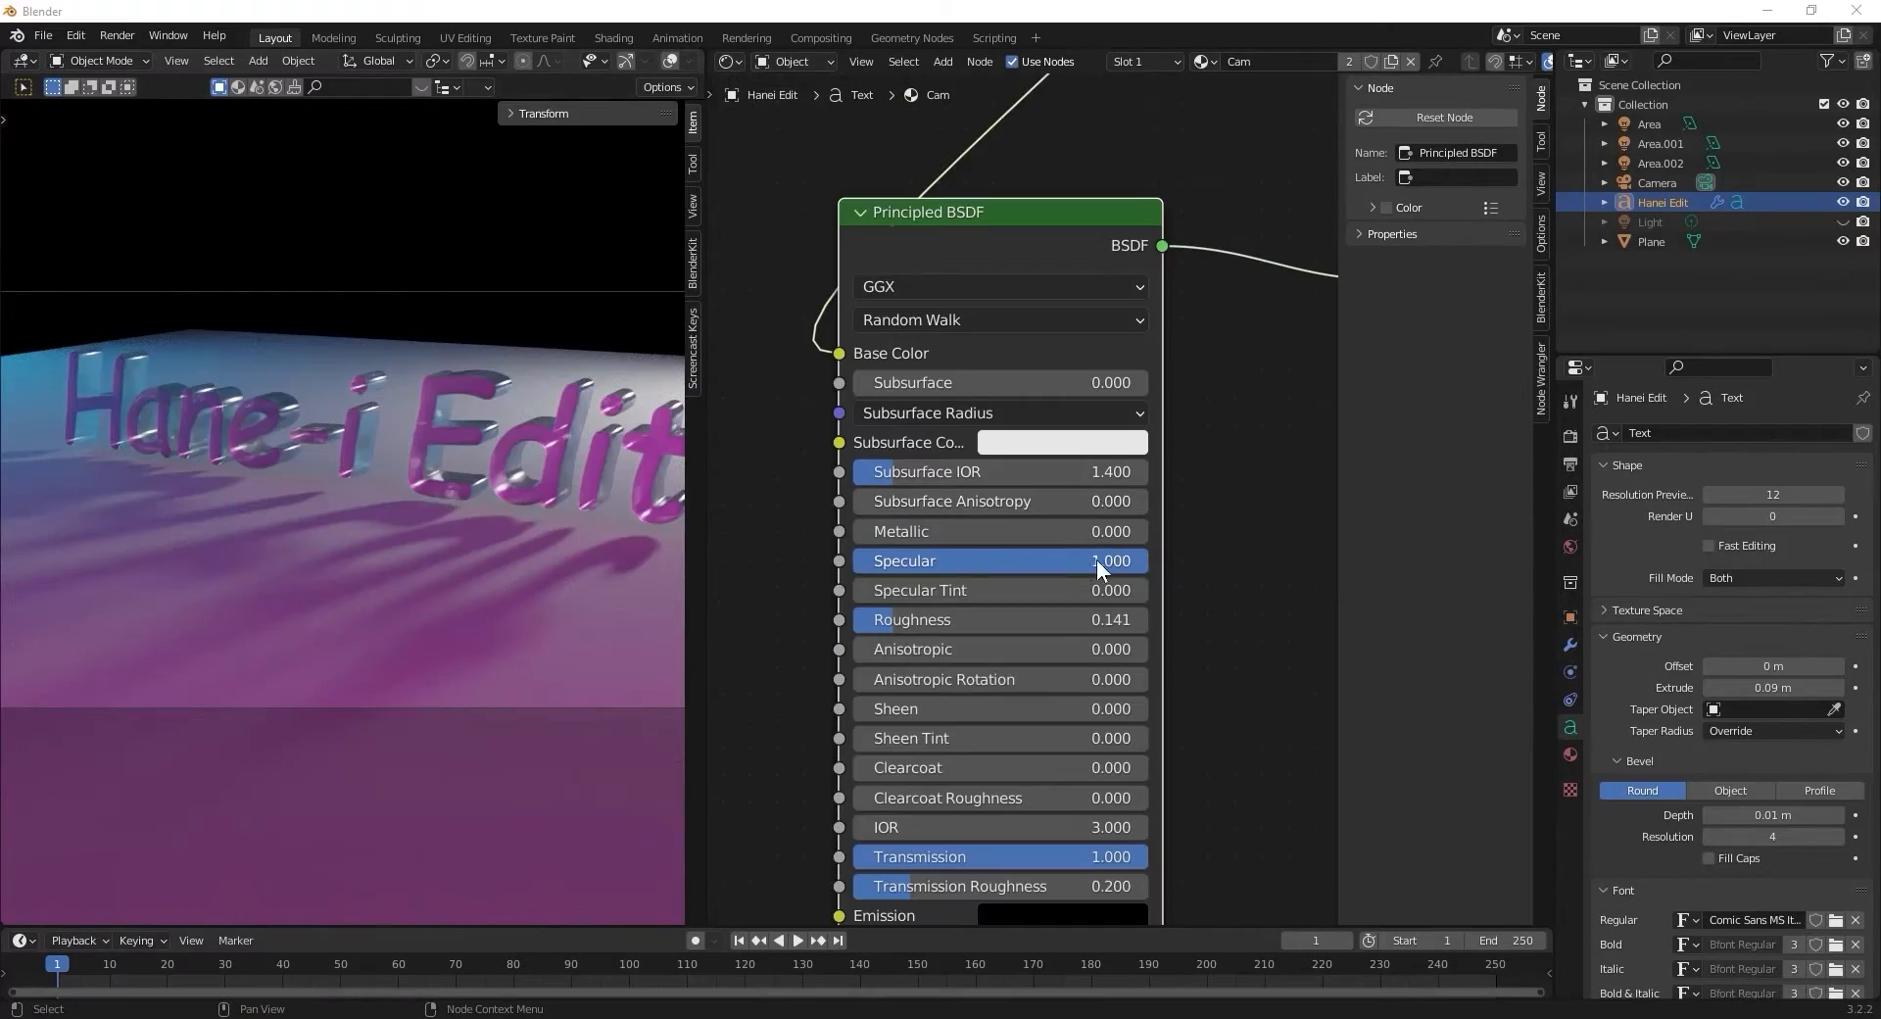
Set the Principled BSDF's Specular to 0.4, Roughness to 0.1 and IOR to 2.5.
{"action": "left_click_drag", "start_coordinate": [1097, 561], "coordinate": [911, 560]}
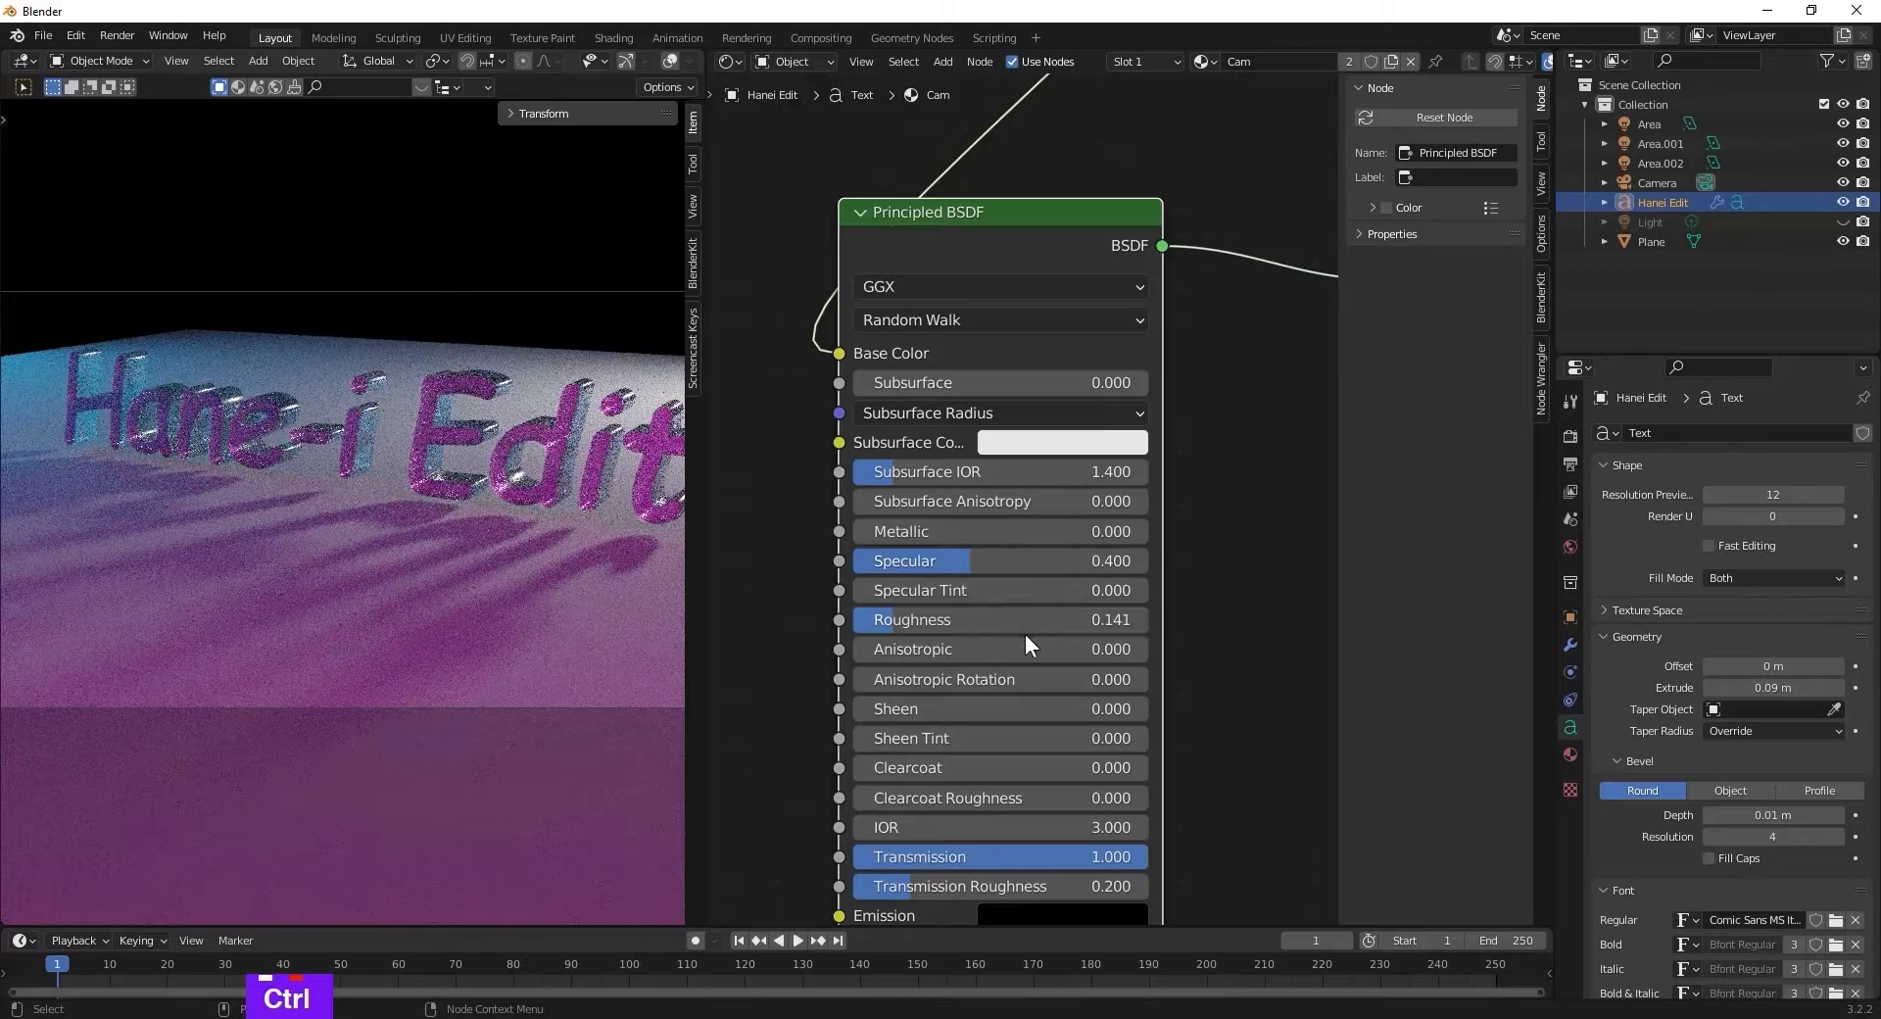
{"action": "left_click", "coordinate": [967, 619], "text": "ctrl"}
{"action": "type", "text": "0.140909"}
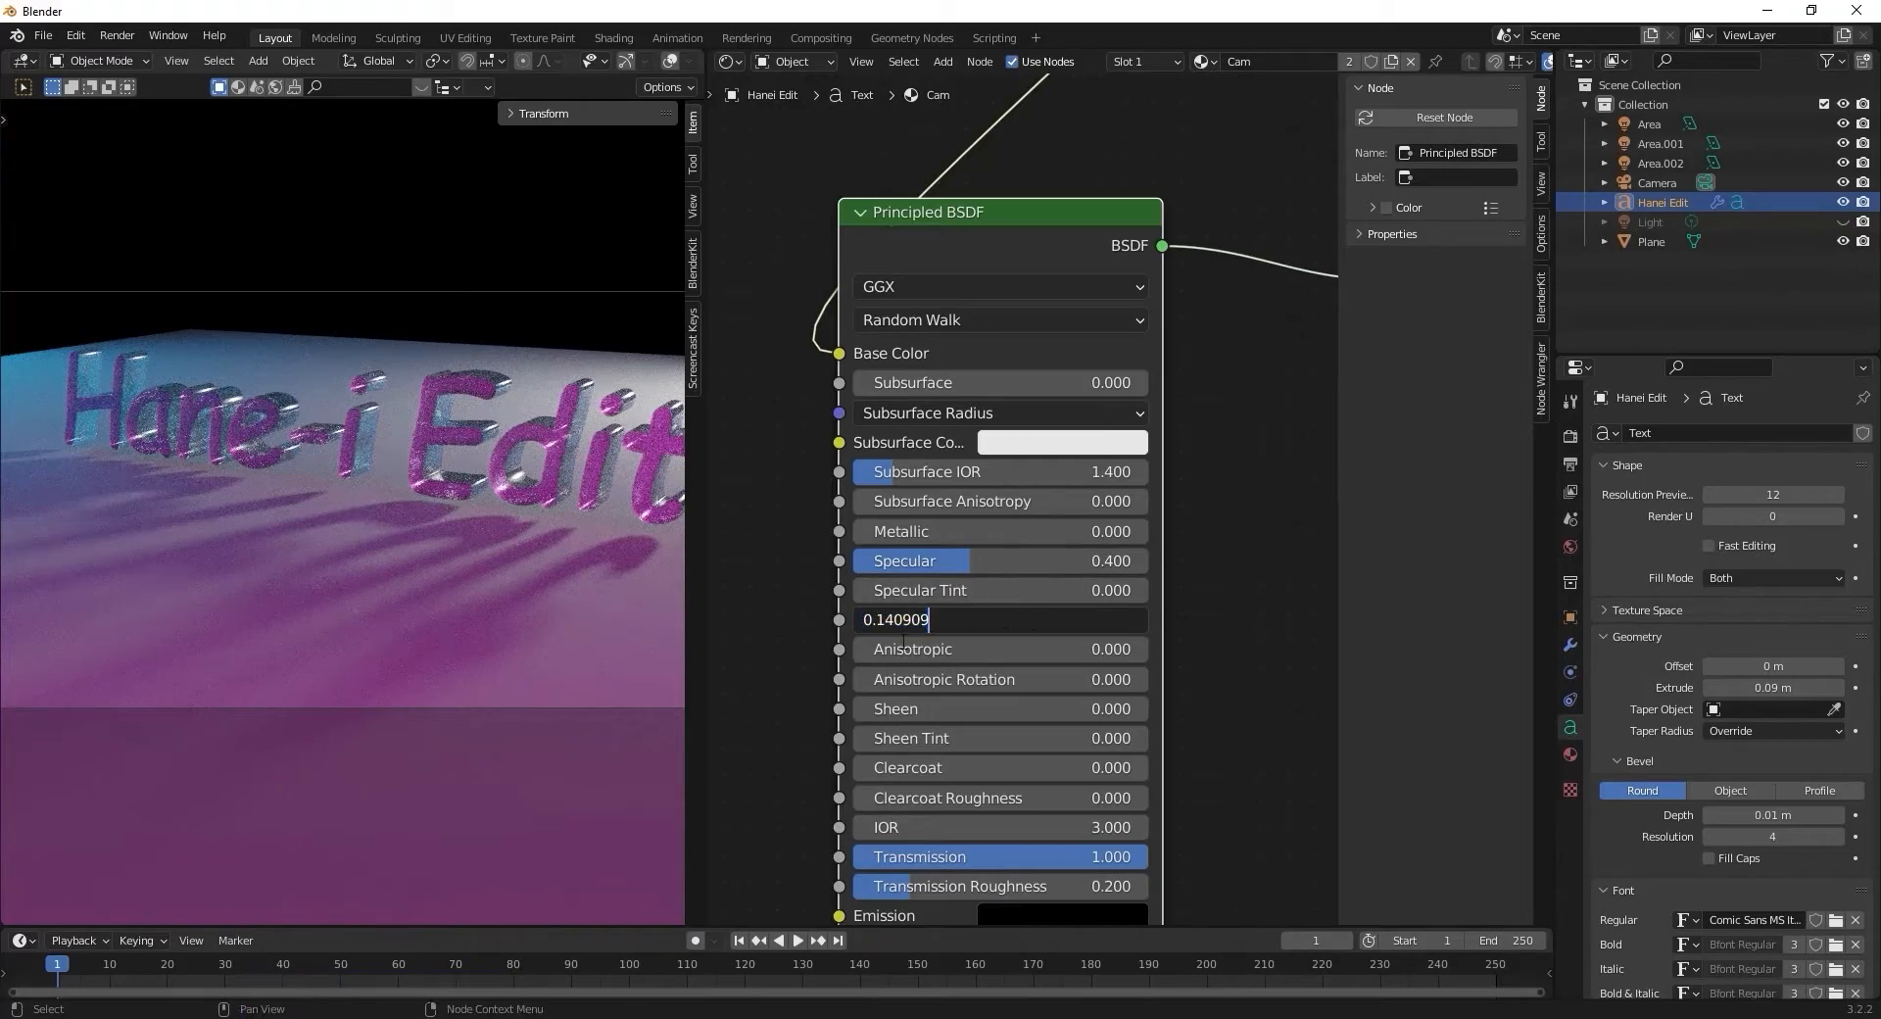
{"action": "key", "text": "Return"}
{"action": "left_click_drag", "start_coordinate": [968, 619], "coordinate": [998, 619], "text": "ctrl"}
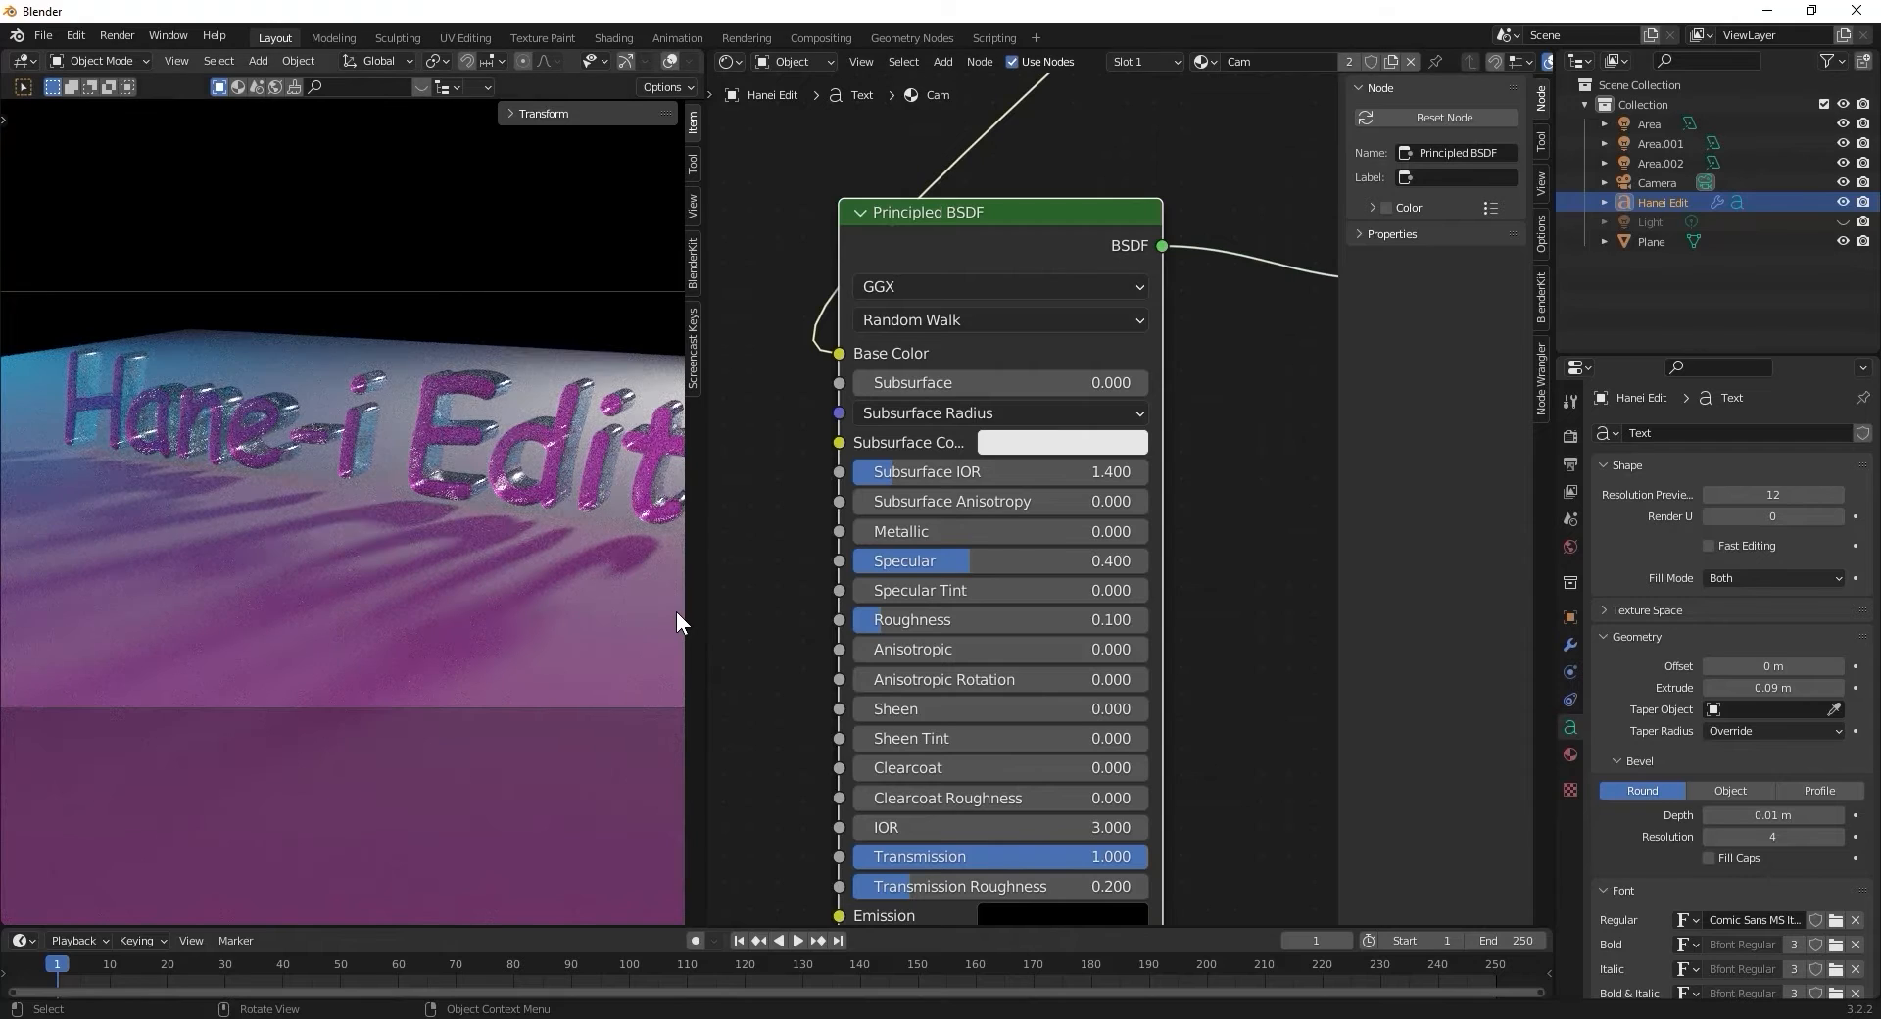
{"action": "left_click", "coordinate": [1046, 832]}
{"action": "type", "text": "2.5"}
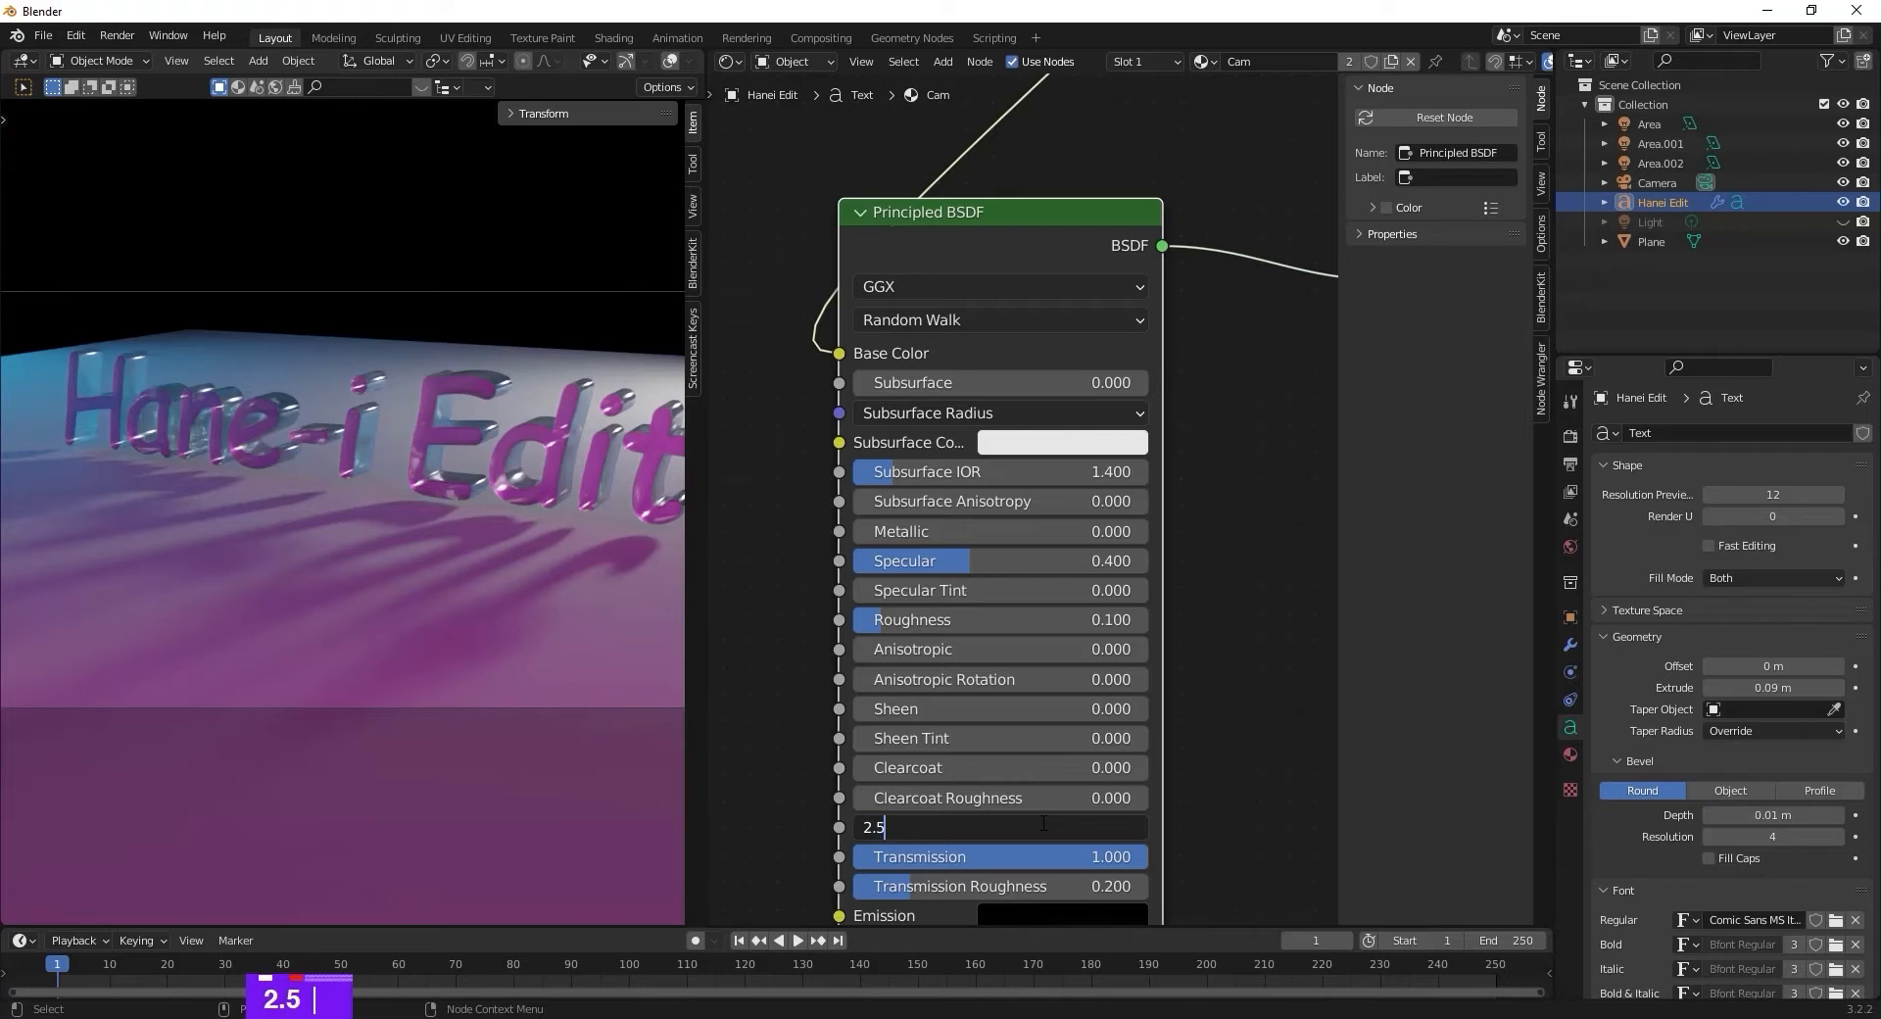
{"action": "key", "text": "Return"}
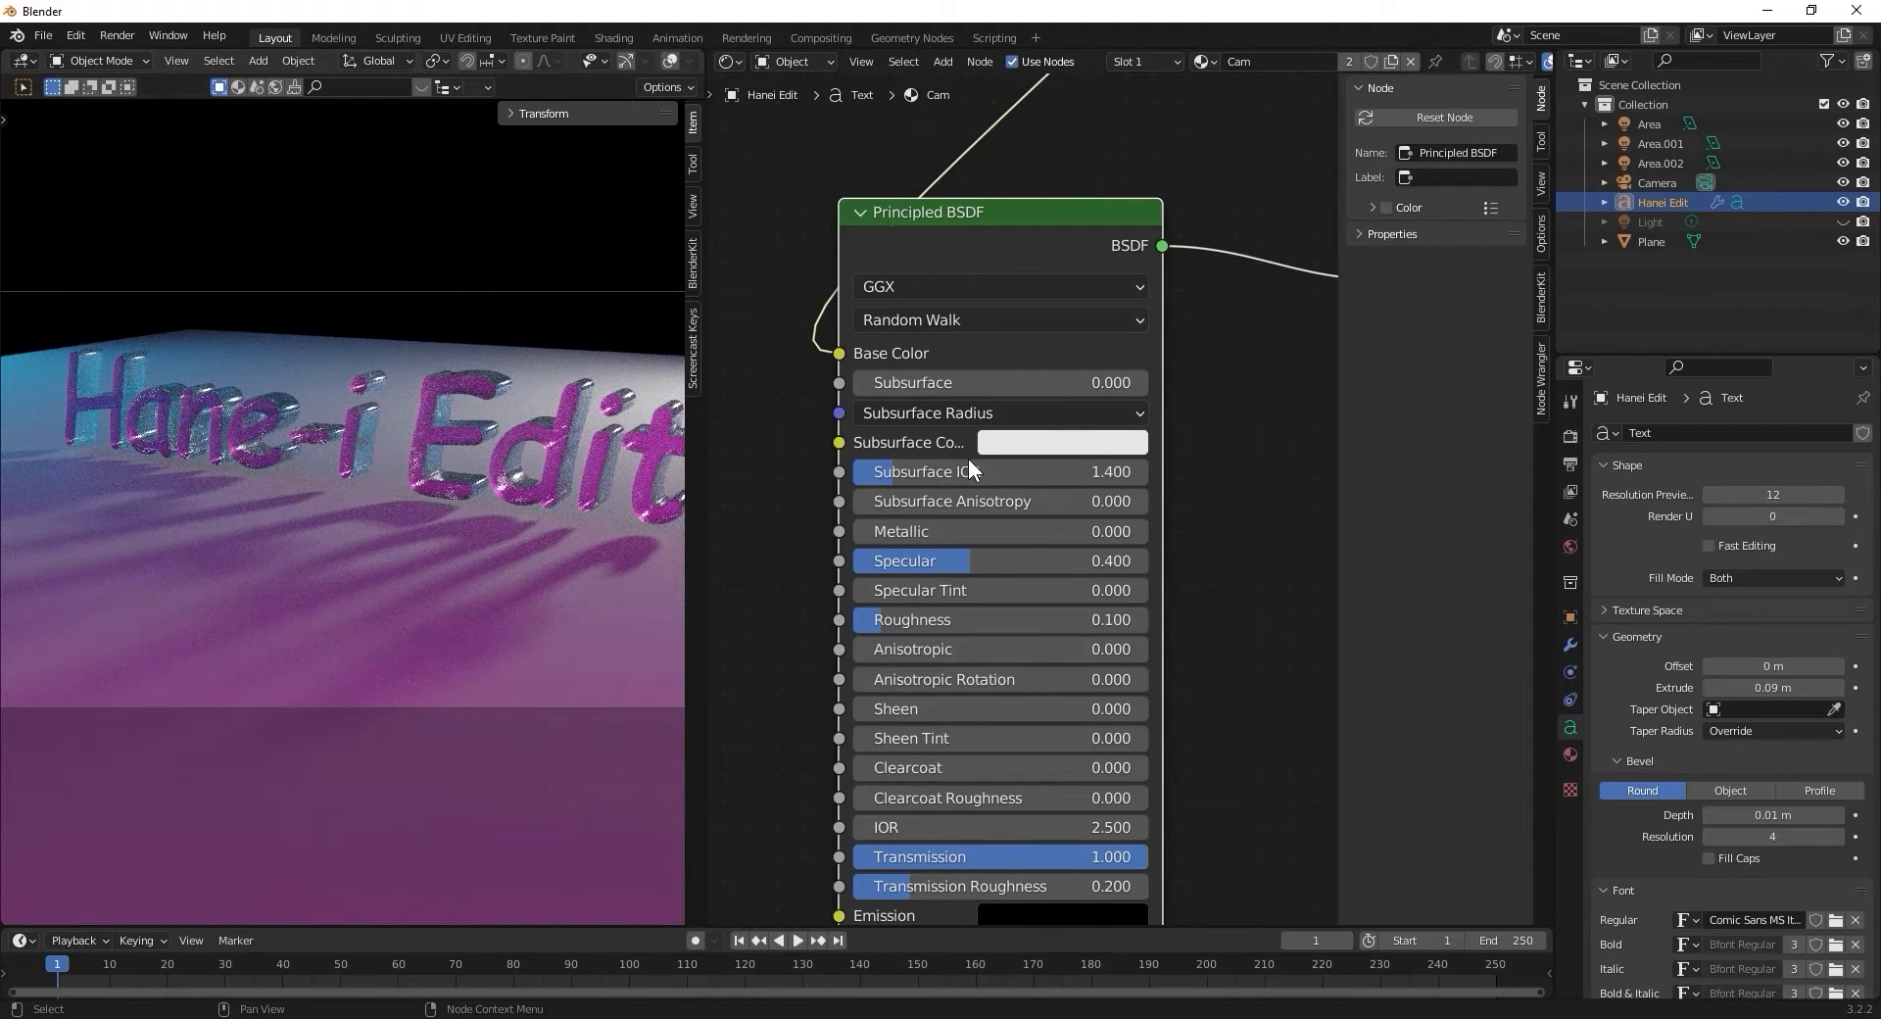
Switch the node editor area to a 3D Viewport and add a UV sphere at the world origin.
{"action": "left_click", "coordinate": [744, 63]}
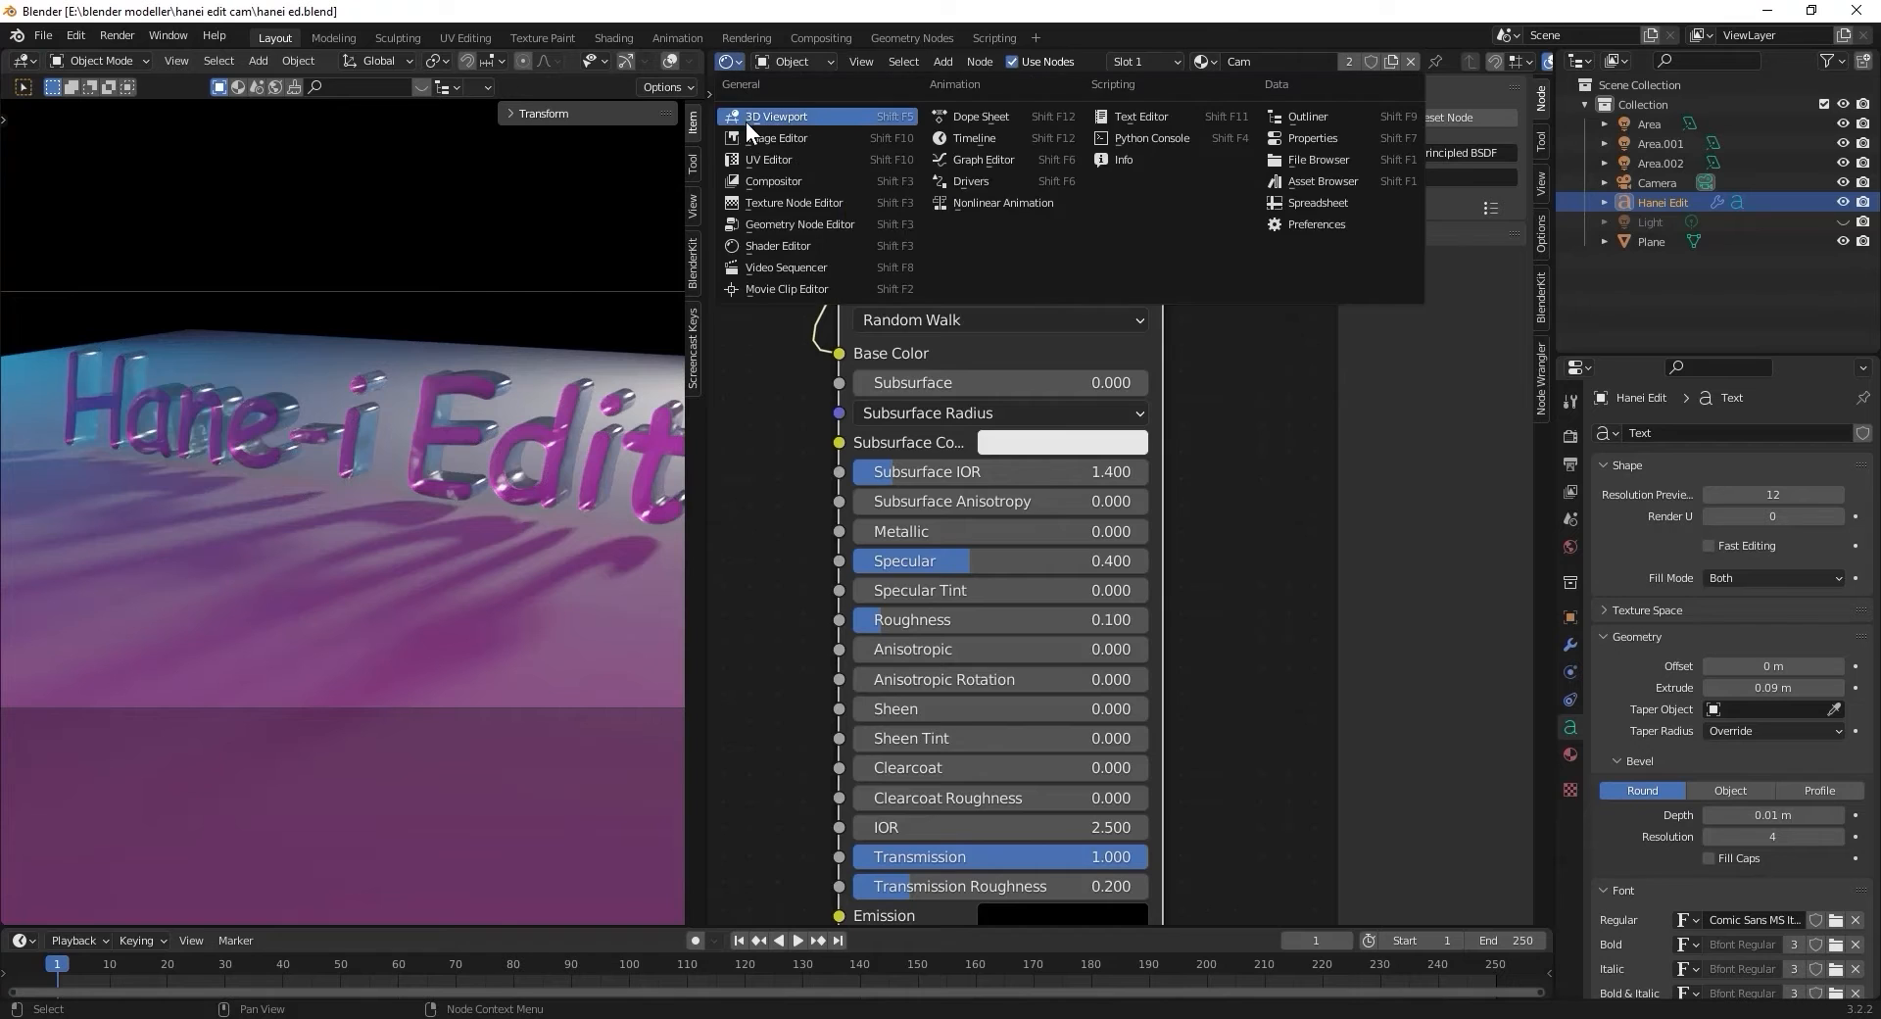
{"action": "left_click", "coordinate": [745, 121]}
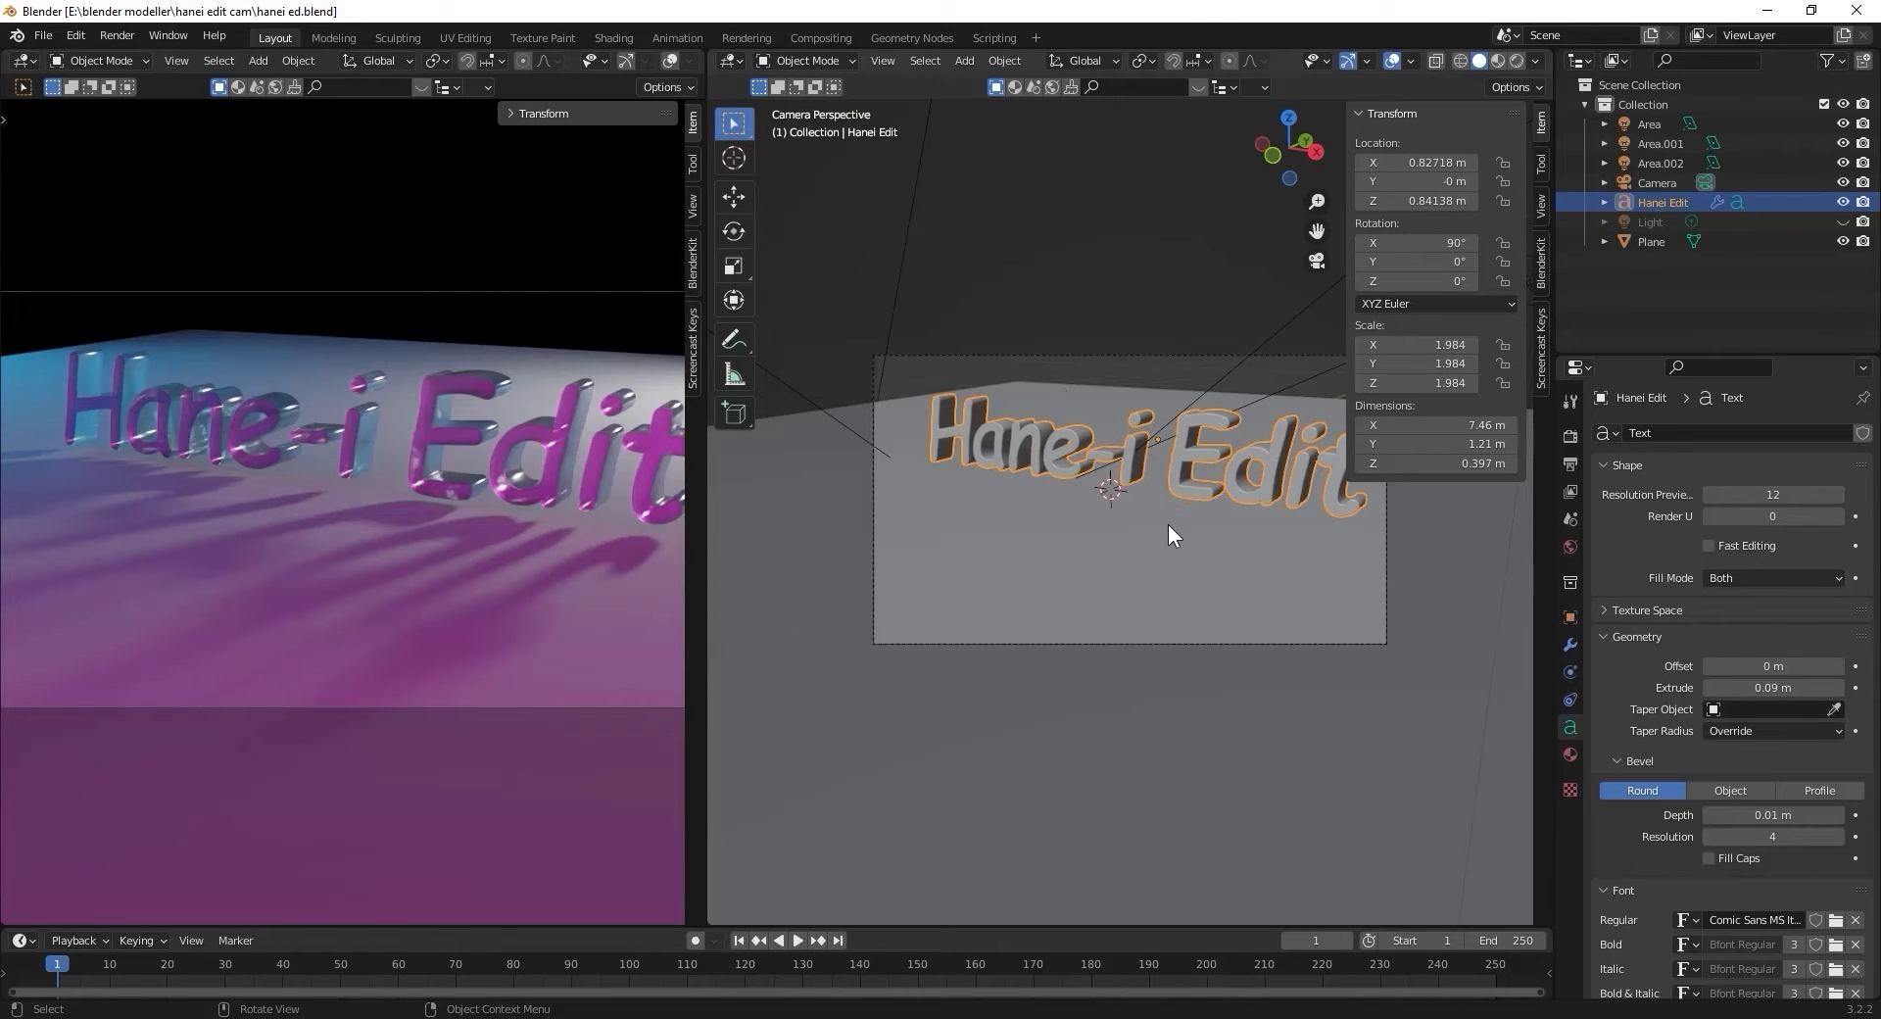
{"action": "key", "text": "shift+a"}
{"action": "mouse_move", "coordinate": [1168, 523]}
{"action": "left_click", "coordinate": [1255, 578]}
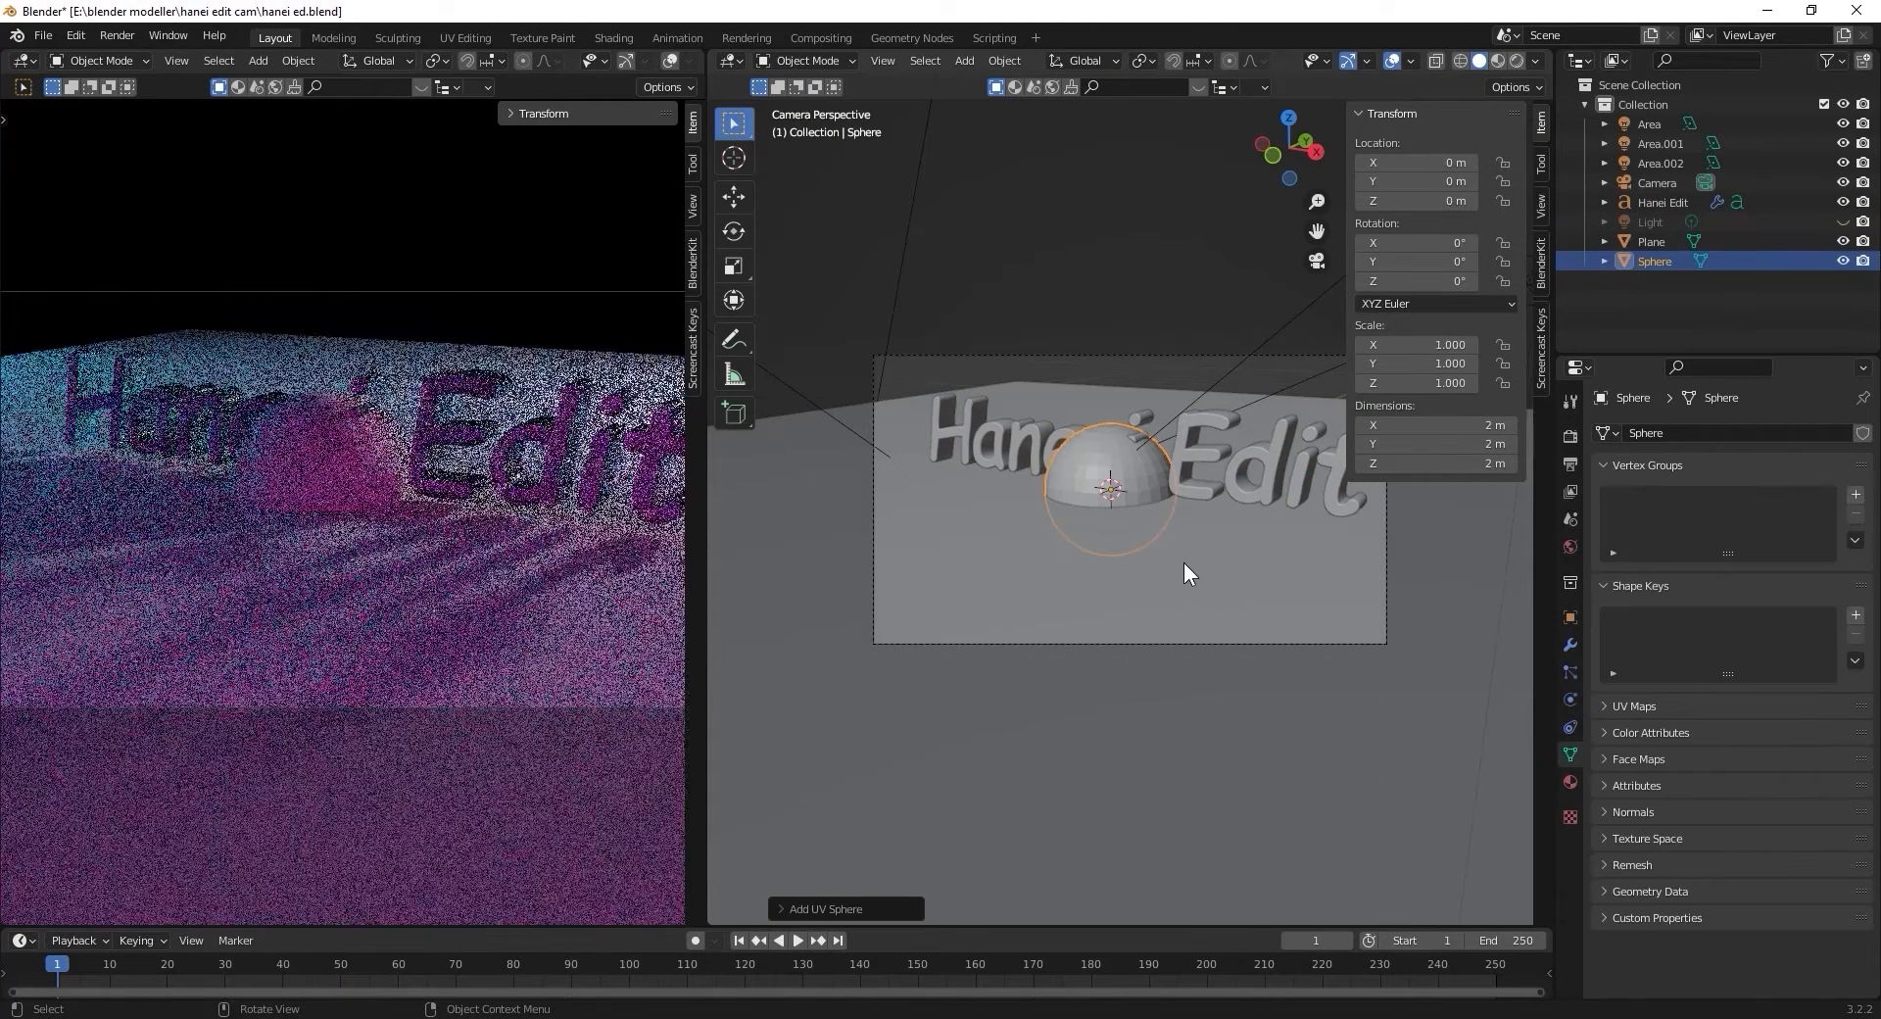
Scale the UV sphere up to about 16.649 so that it encloses the text, plane and lights.
{"action": "scroll", "coordinate": [1190, 578], "scroll_direction": "down", "scroll_amount": 3}
{"action": "mouse_move", "coordinate": [1201, 590]}
{"action": "middle_mouse_down"}
{"action": "mouse_move", "coordinate": [1303, 642]}
{"action": "mouse_move", "coordinate": [1214, 588]}
{"action": "middle_mouse_up"}
{"action": "scroll", "coordinate": [1214, 588], "scroll_direction": "up", "scroll_amount": 2}
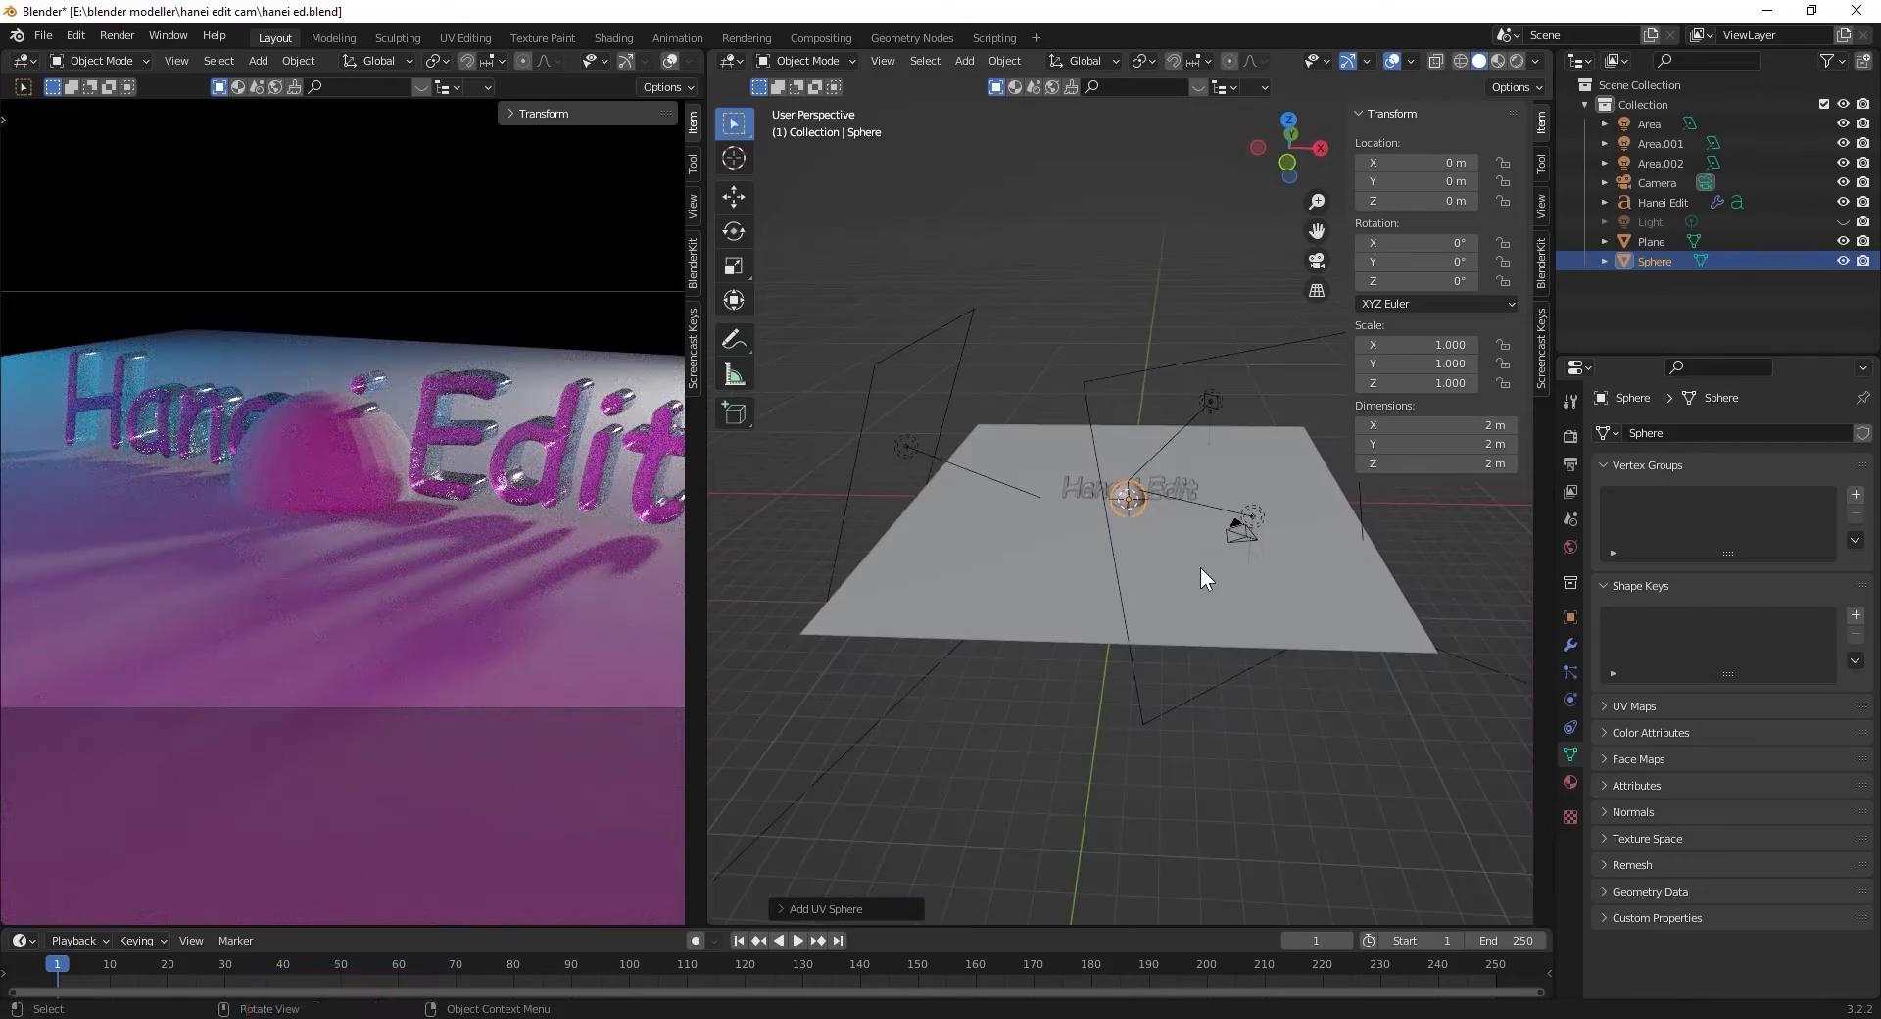
{"action": "key", "text": "s"}
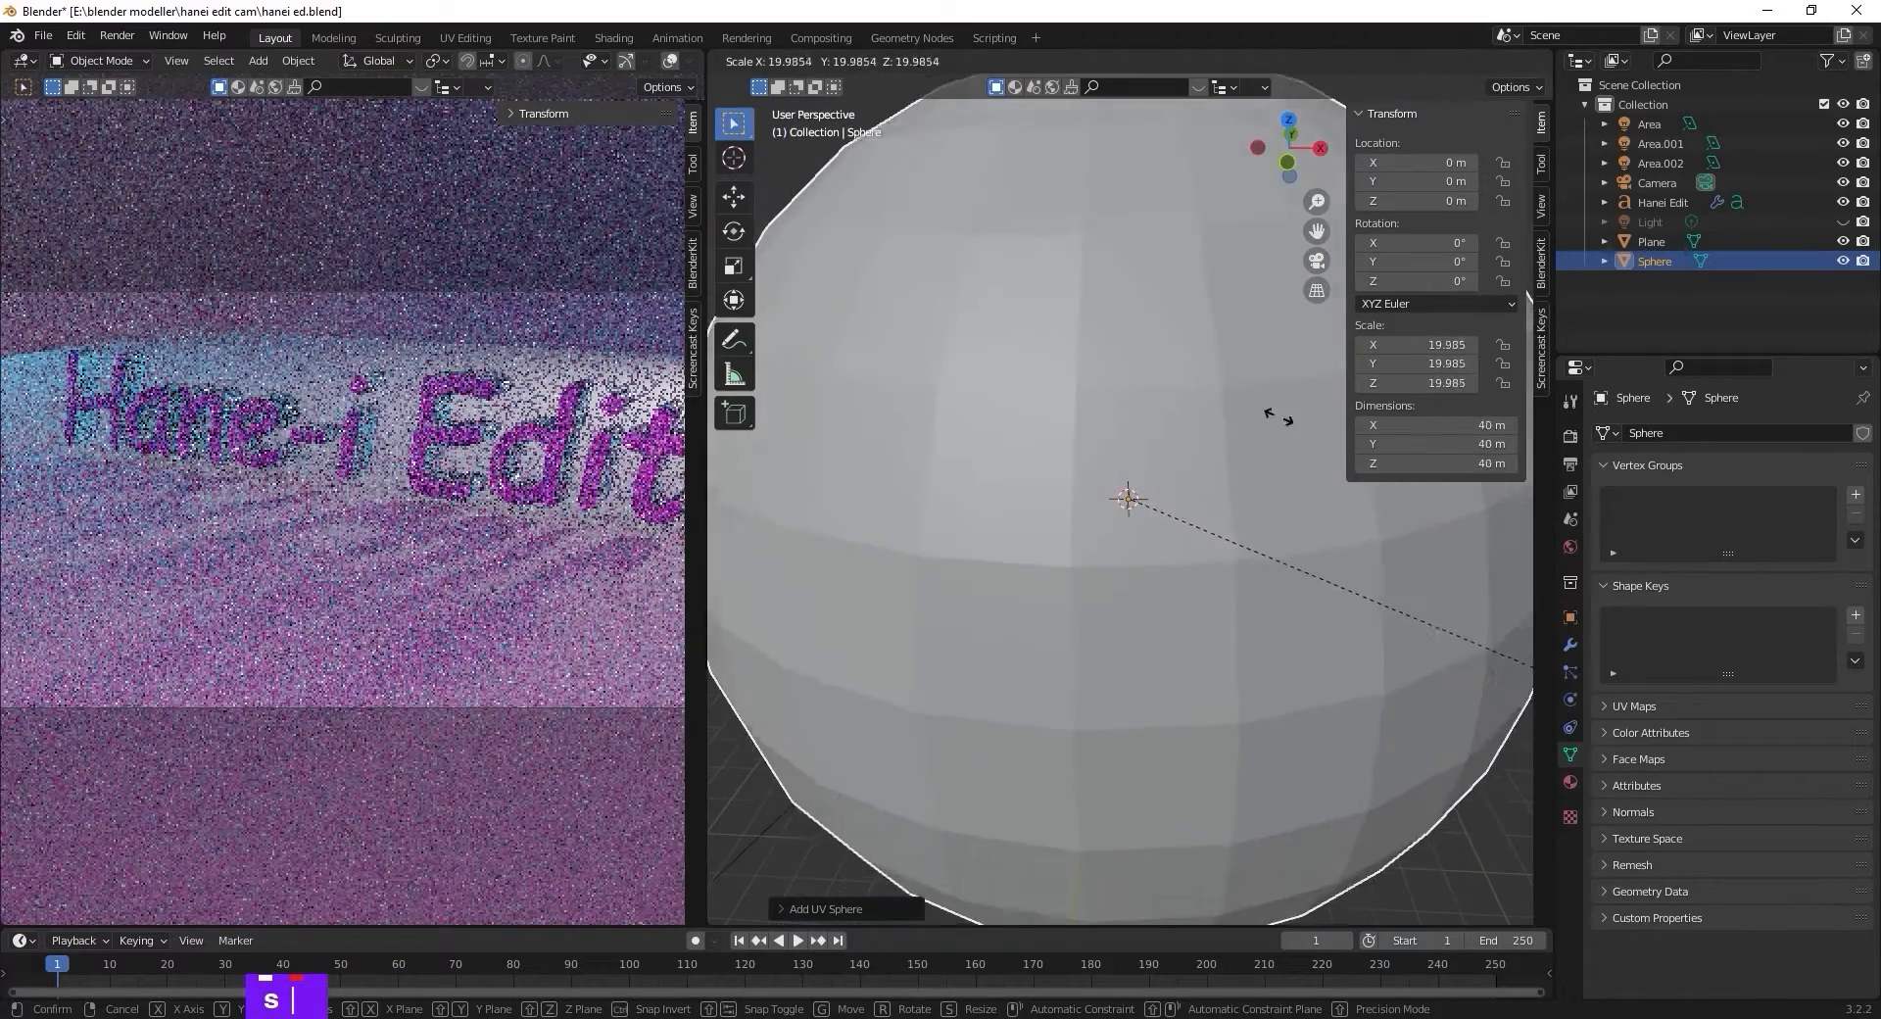
{"action": "left_click", "coordinate": [951, 321]}
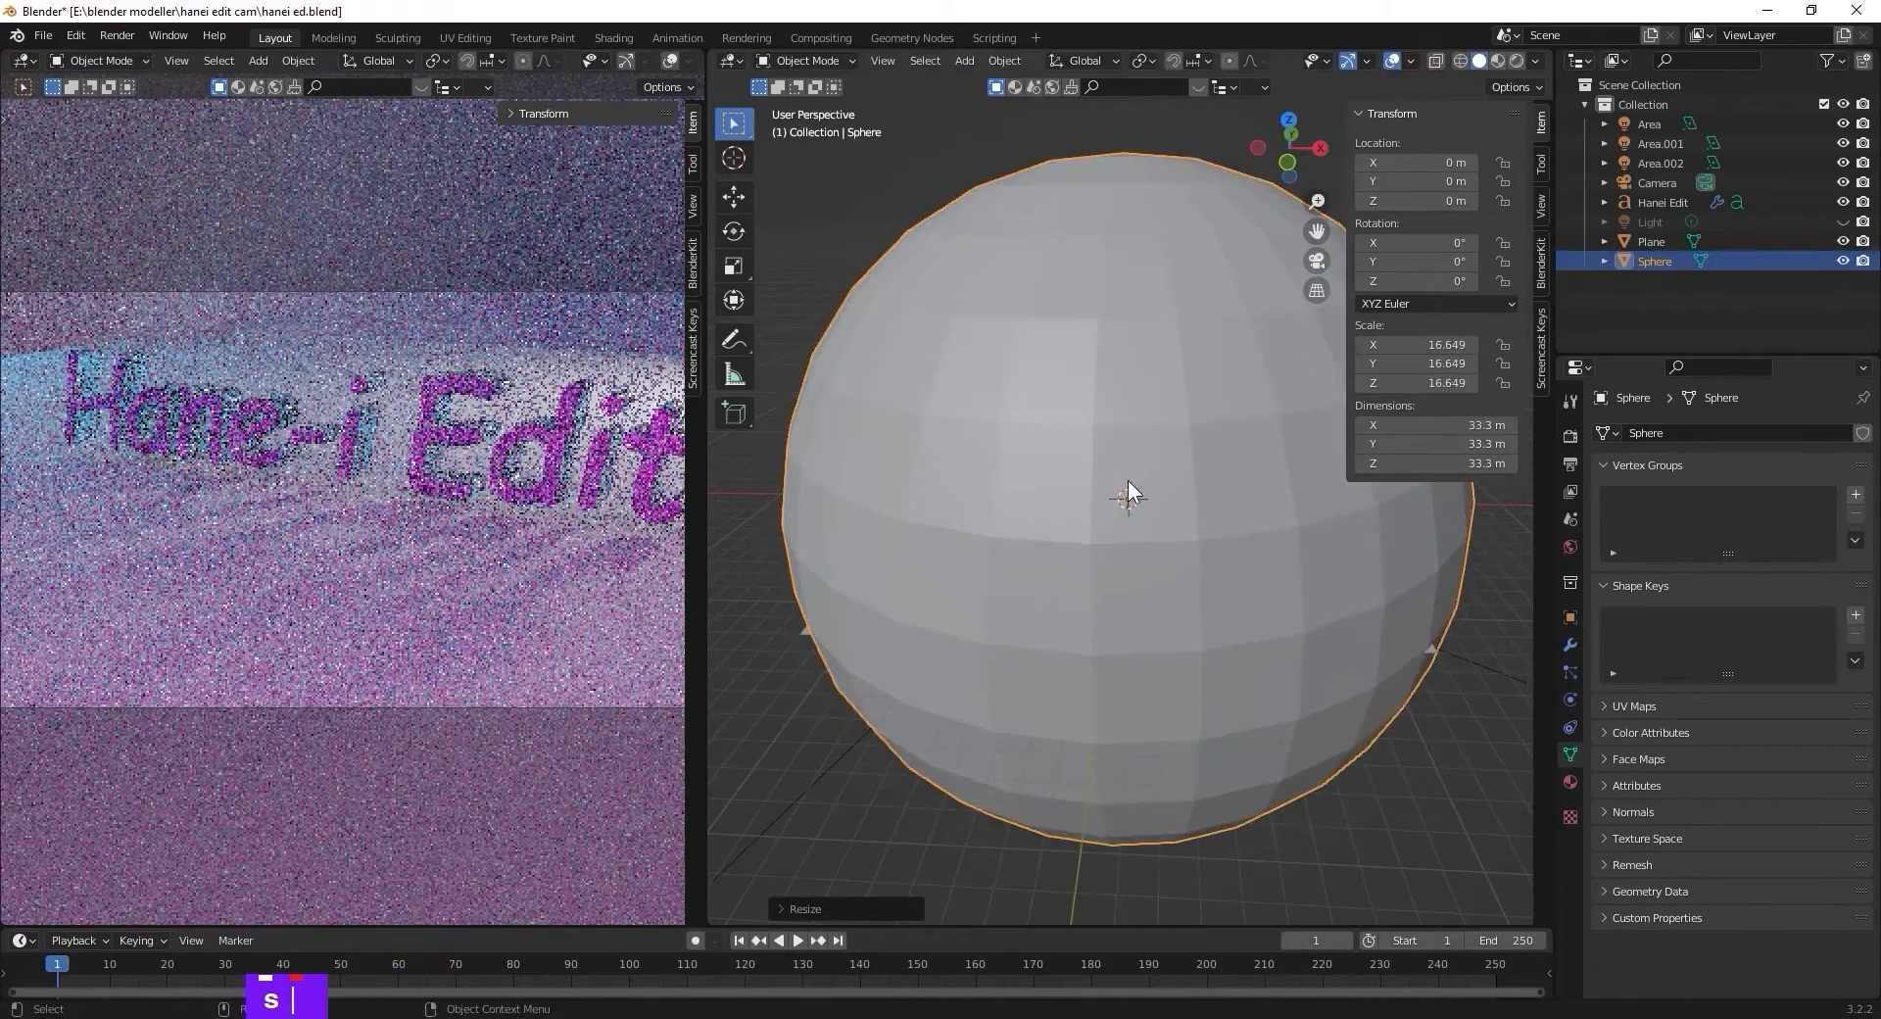
{"action": "scroll", "coordinate": [1125, 494], "scroll_direction": "up", "scroll_amount": 5}
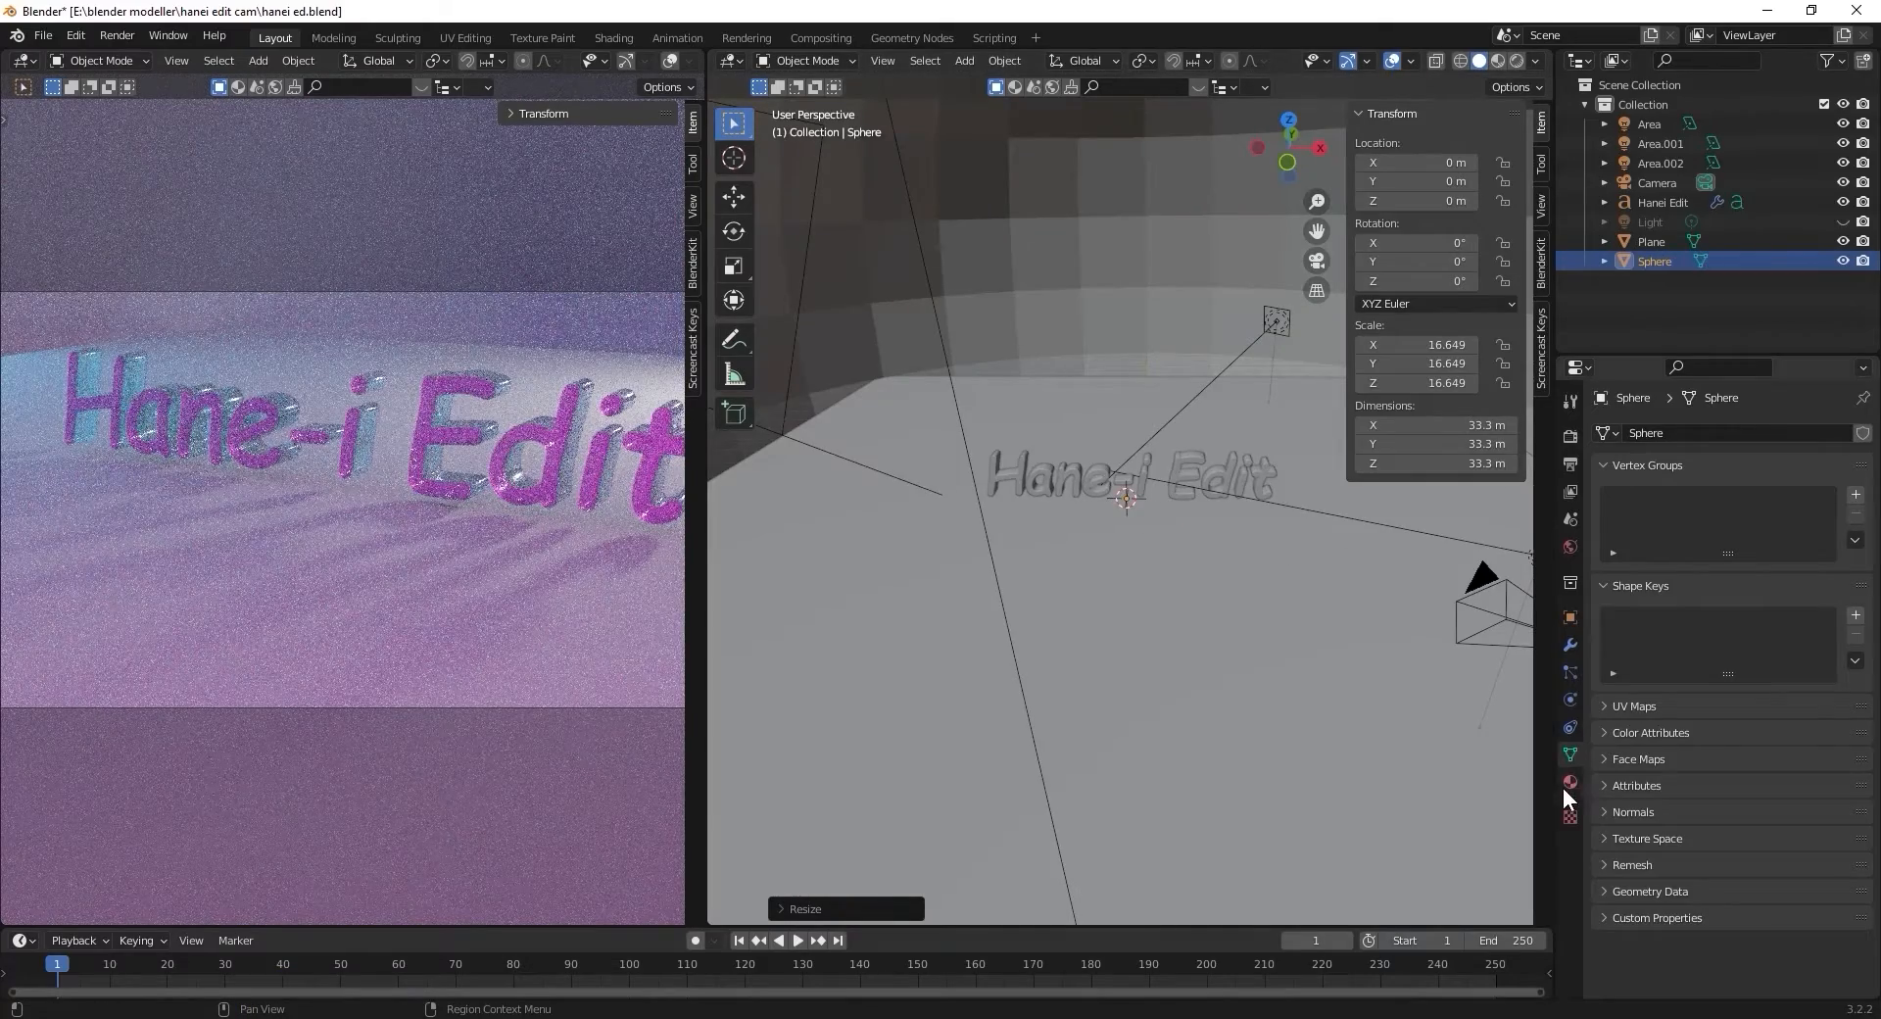
Create a new material for the large enclosing sphere and name it floor.
{"action": "left_click", "coordinate": [1569, 783]}
{"action": "left_click", "coordinate": [1714, 516]}
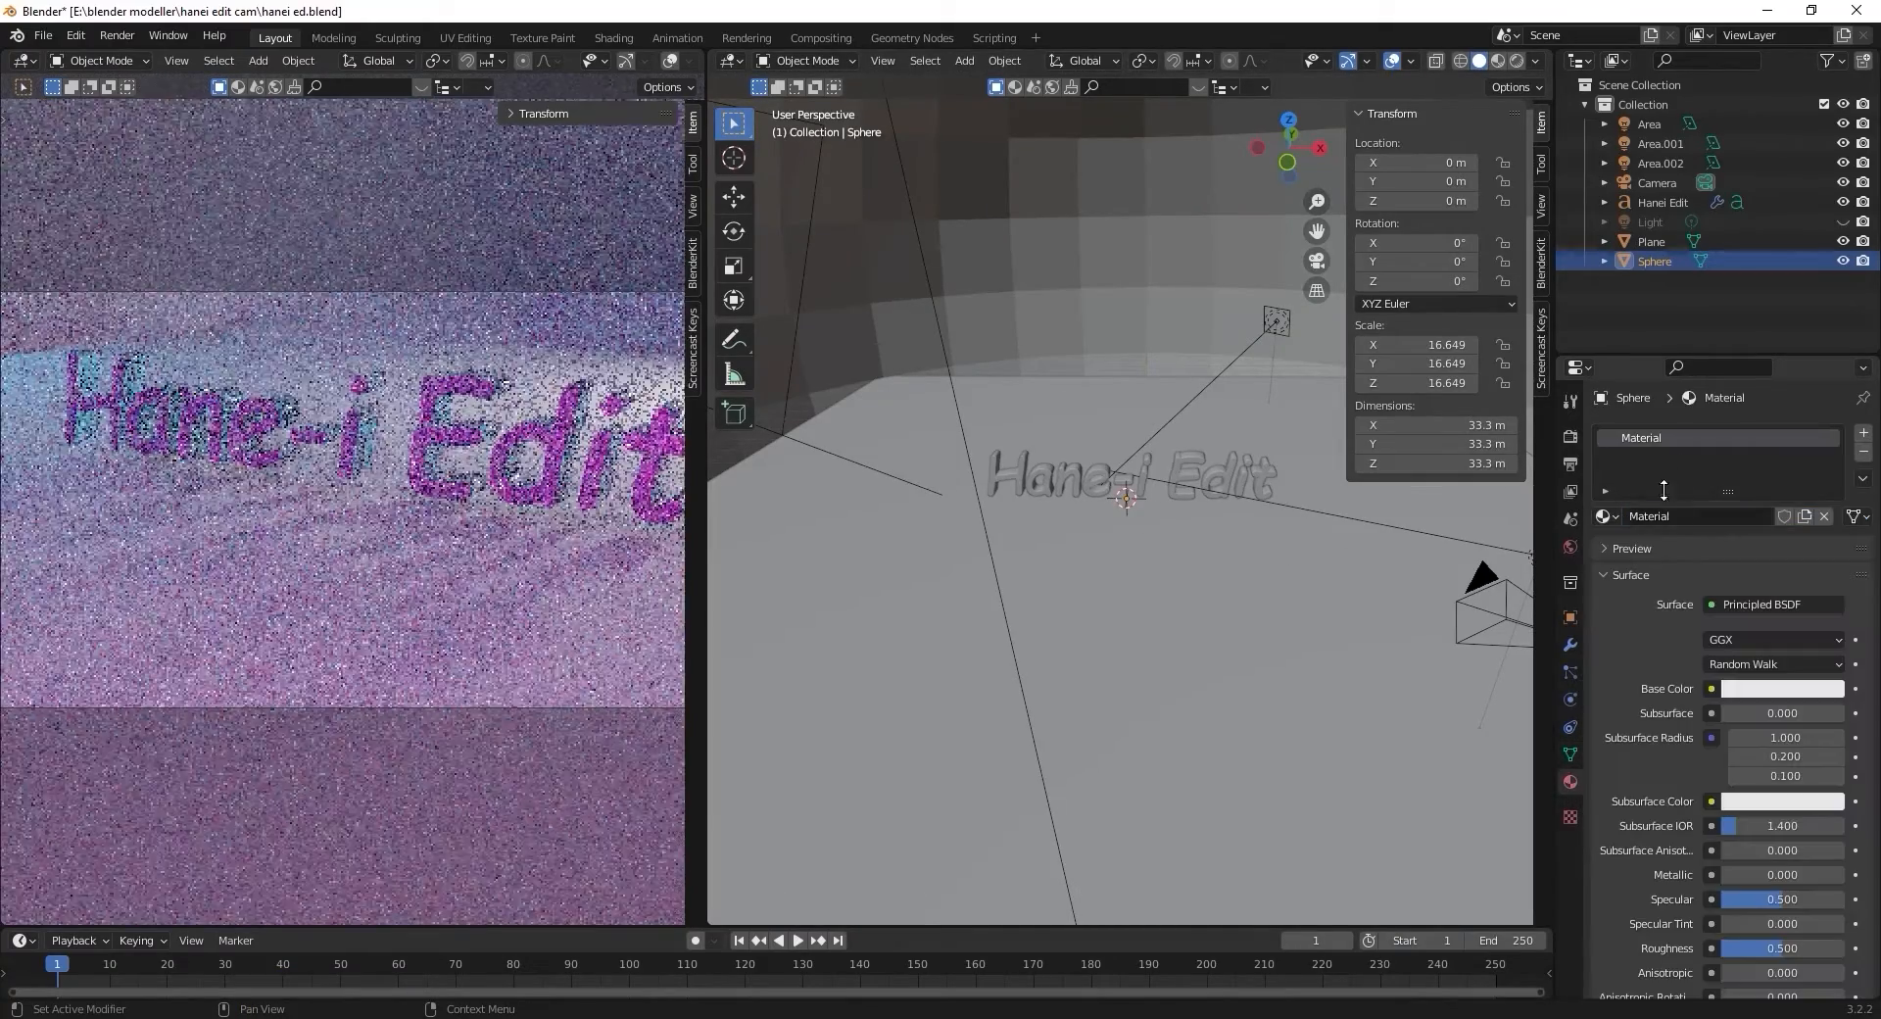
{"action": "double_click", "coordinate": [1655, 516]}
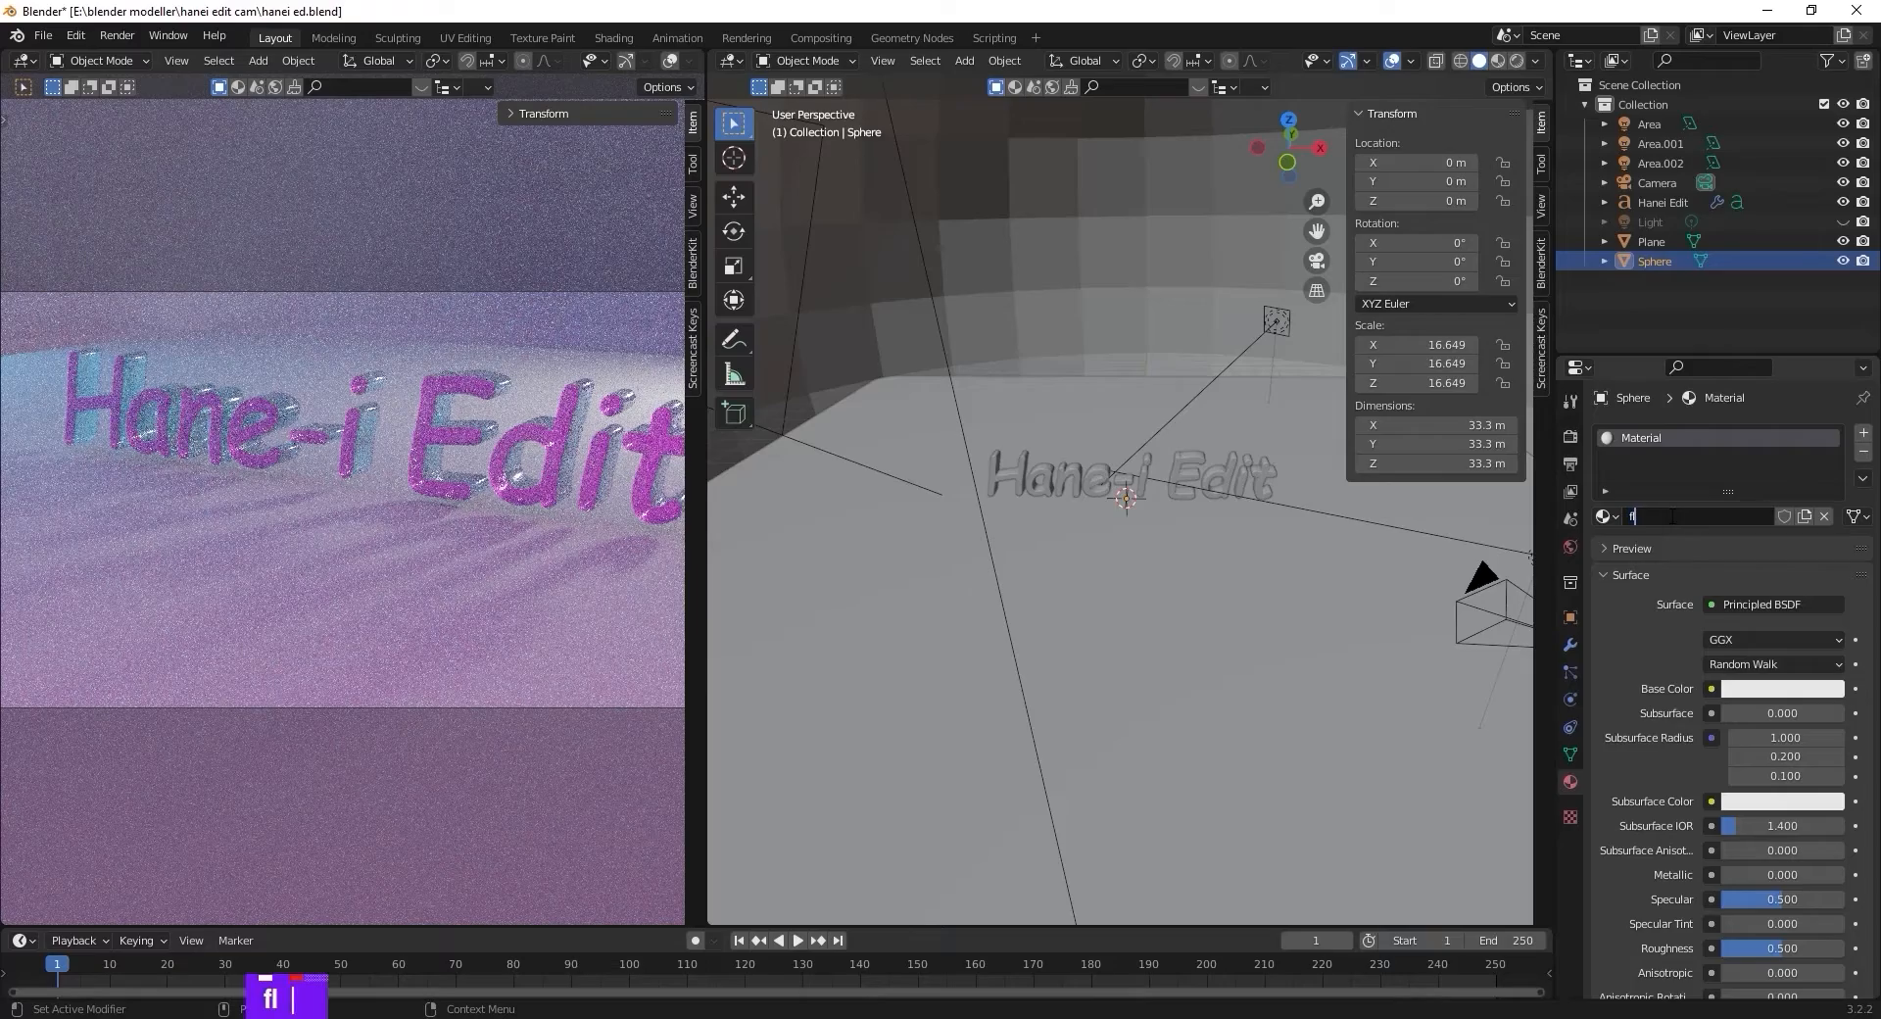
{"action": "type", "text": "floor"}
{"action": "key", "text": "Return"}
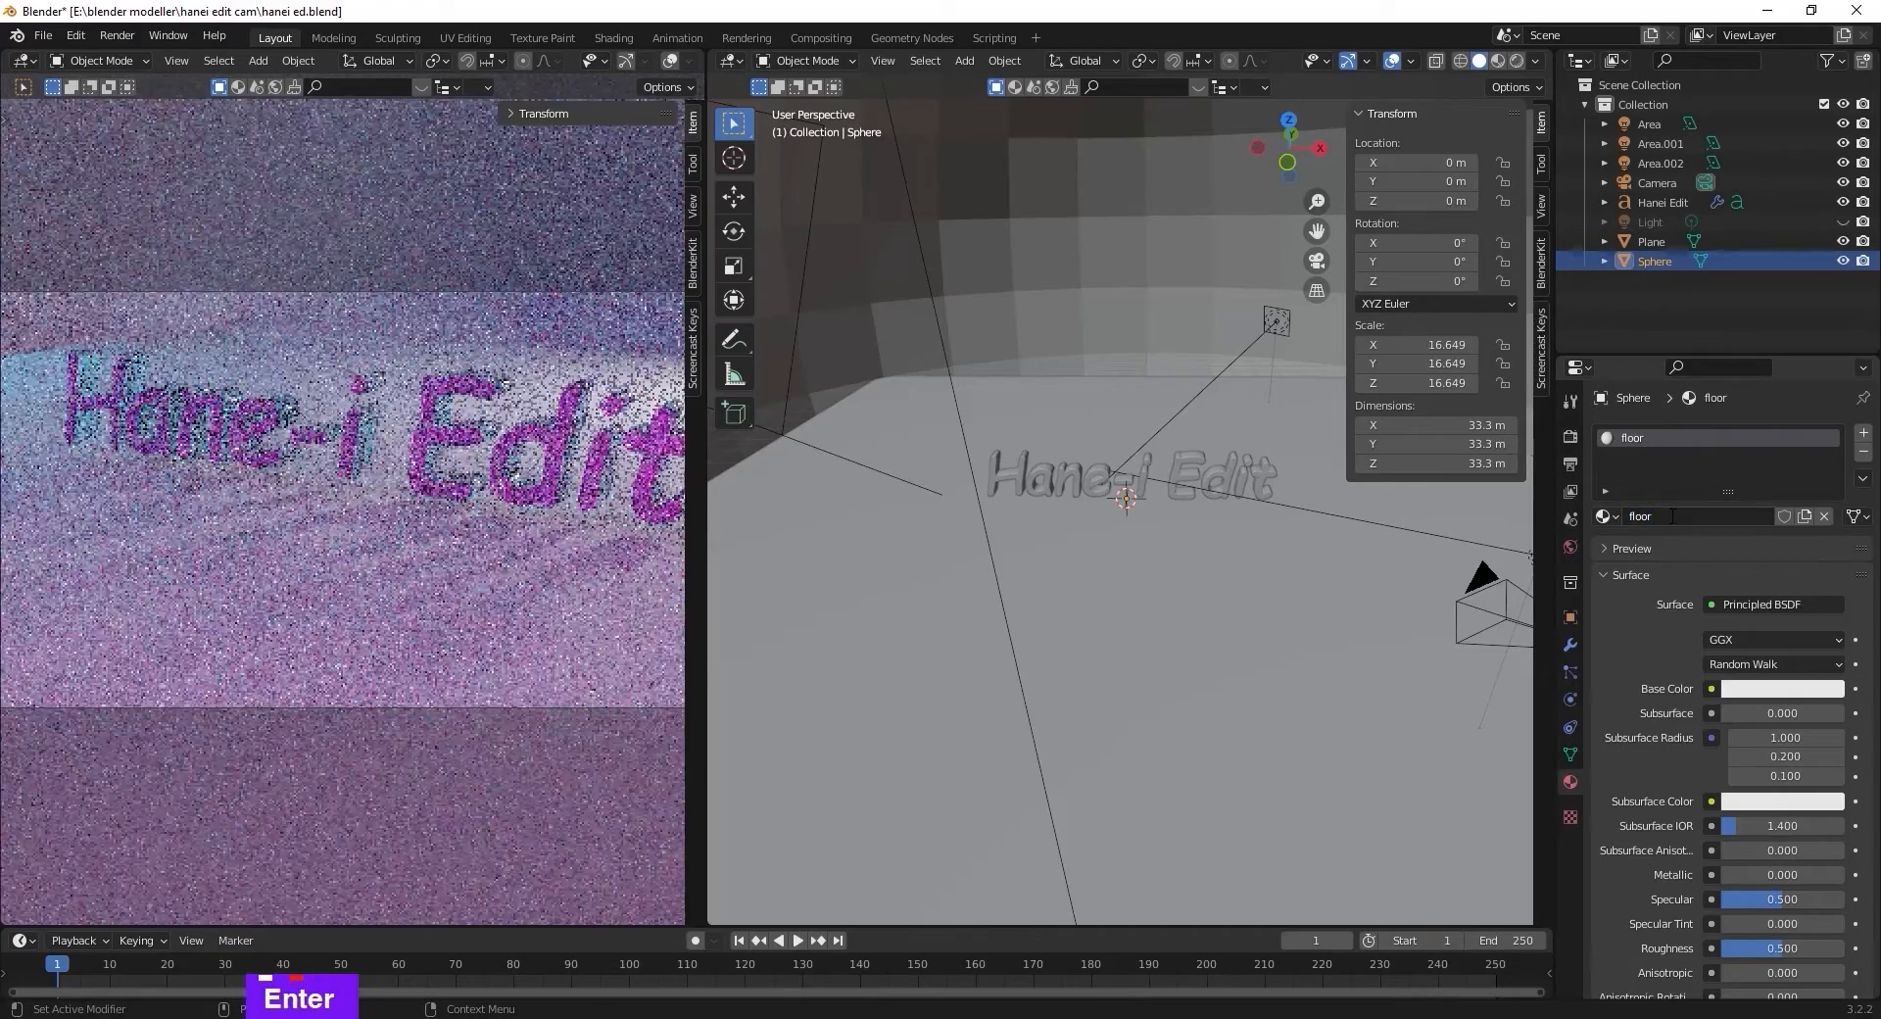
Create a new material for the ground plane and name it floor.
{"action": "left_click", "coordinate": [1248, 656]}
{"action": "left_click", "coordinate": [1864, 432]}
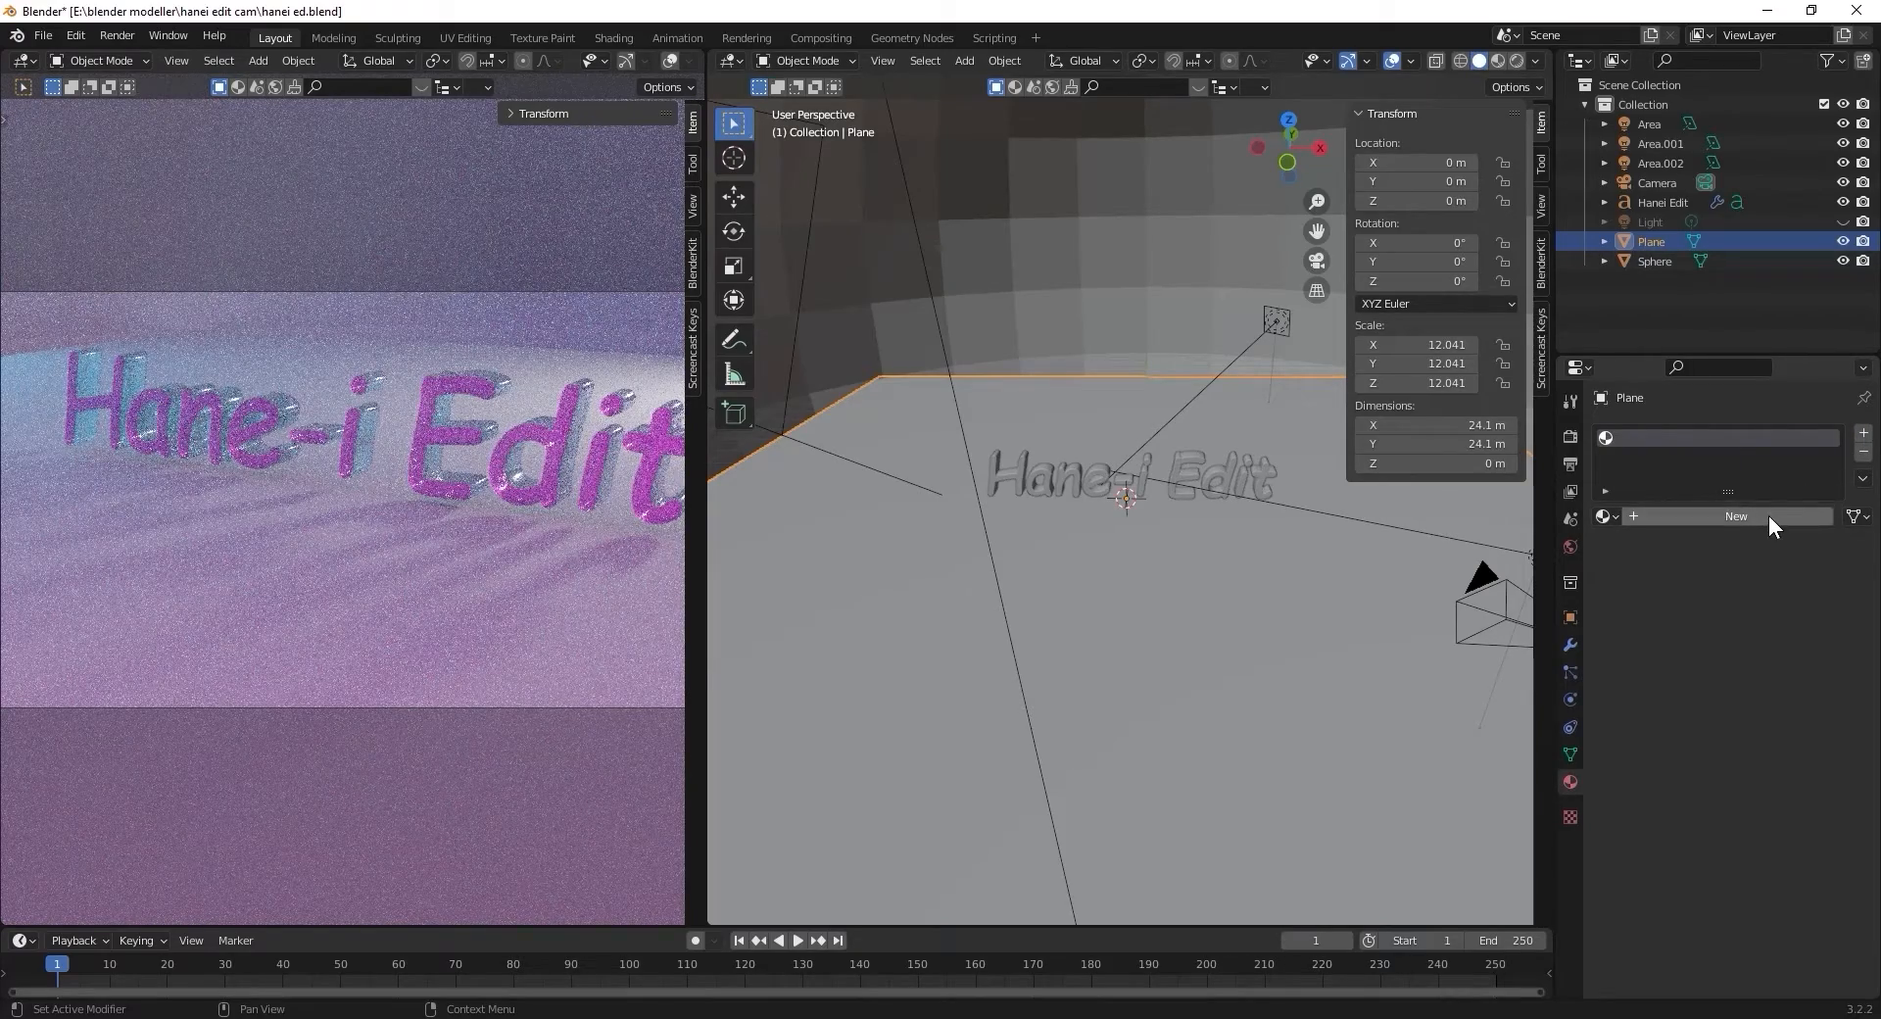
{"action": "left_click", "coordinate": [1767, 516]}
{"action": "left_click", "coordinate": [1742, 515]}
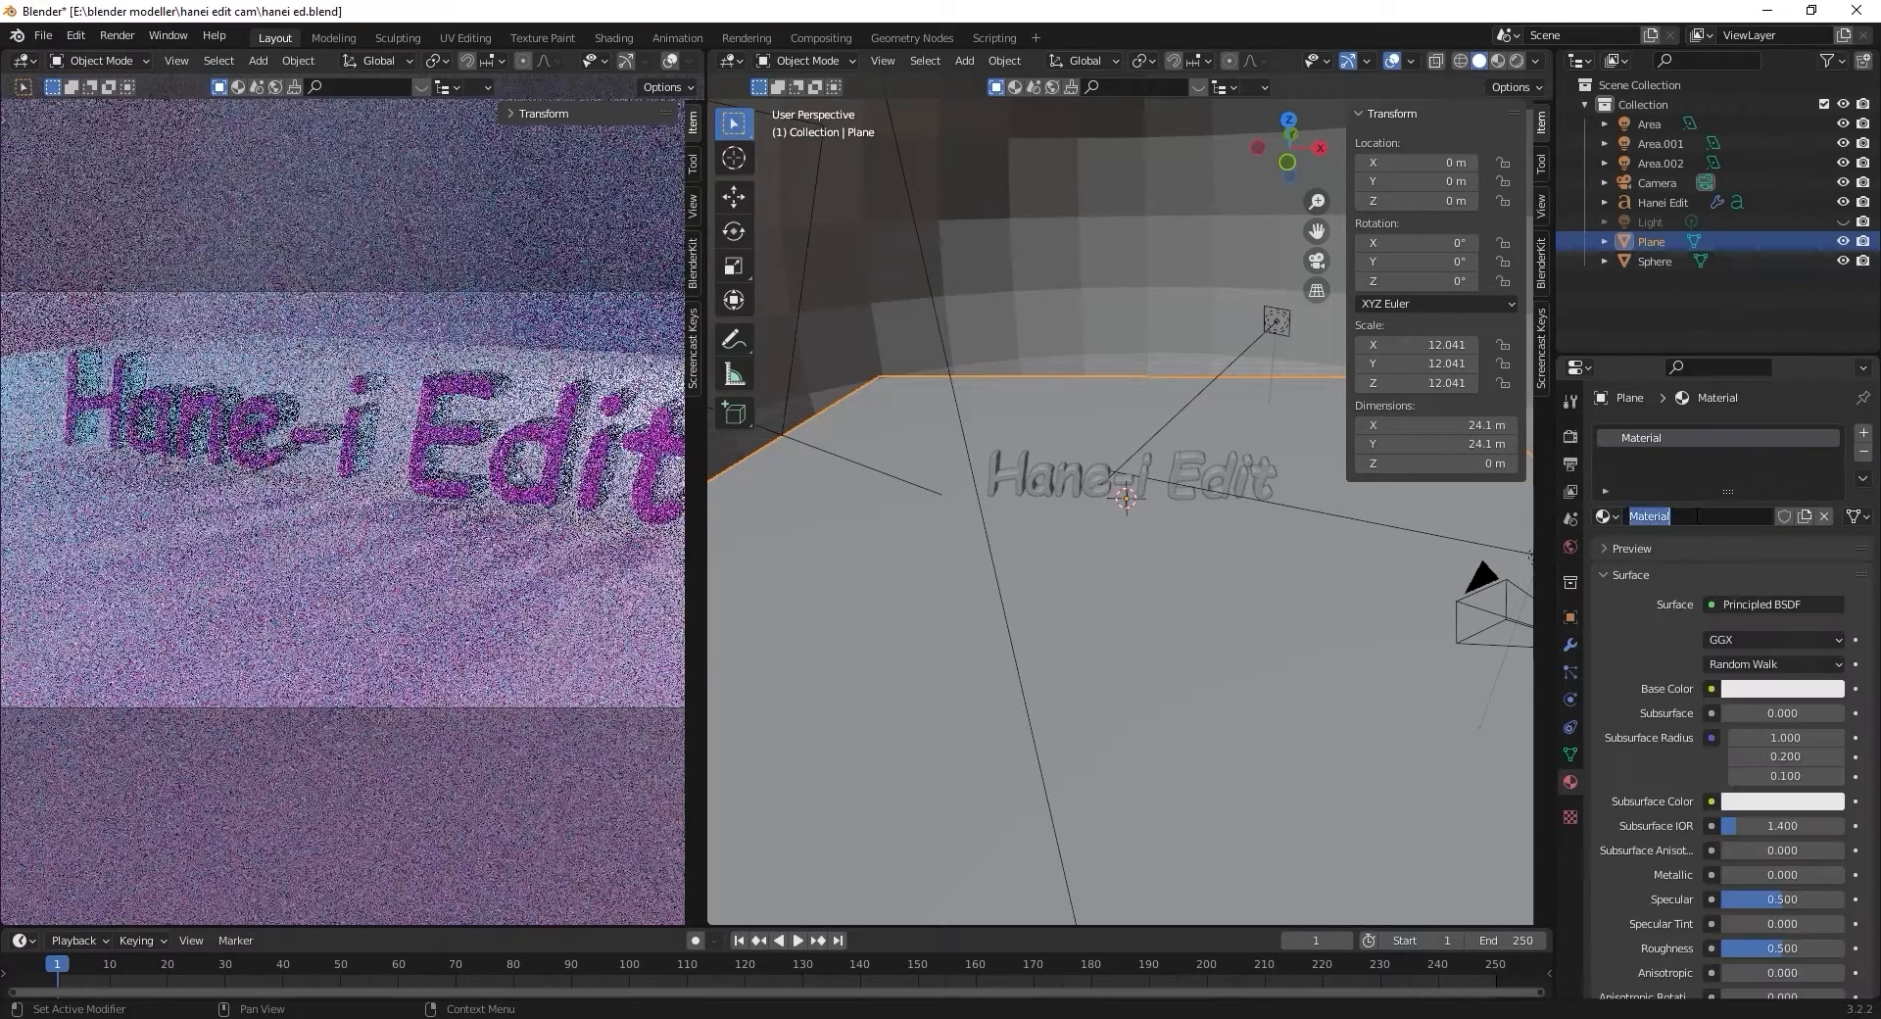
{"action": "key", "text": "BackSpace"}
{"action": "type", "text": "flo"}
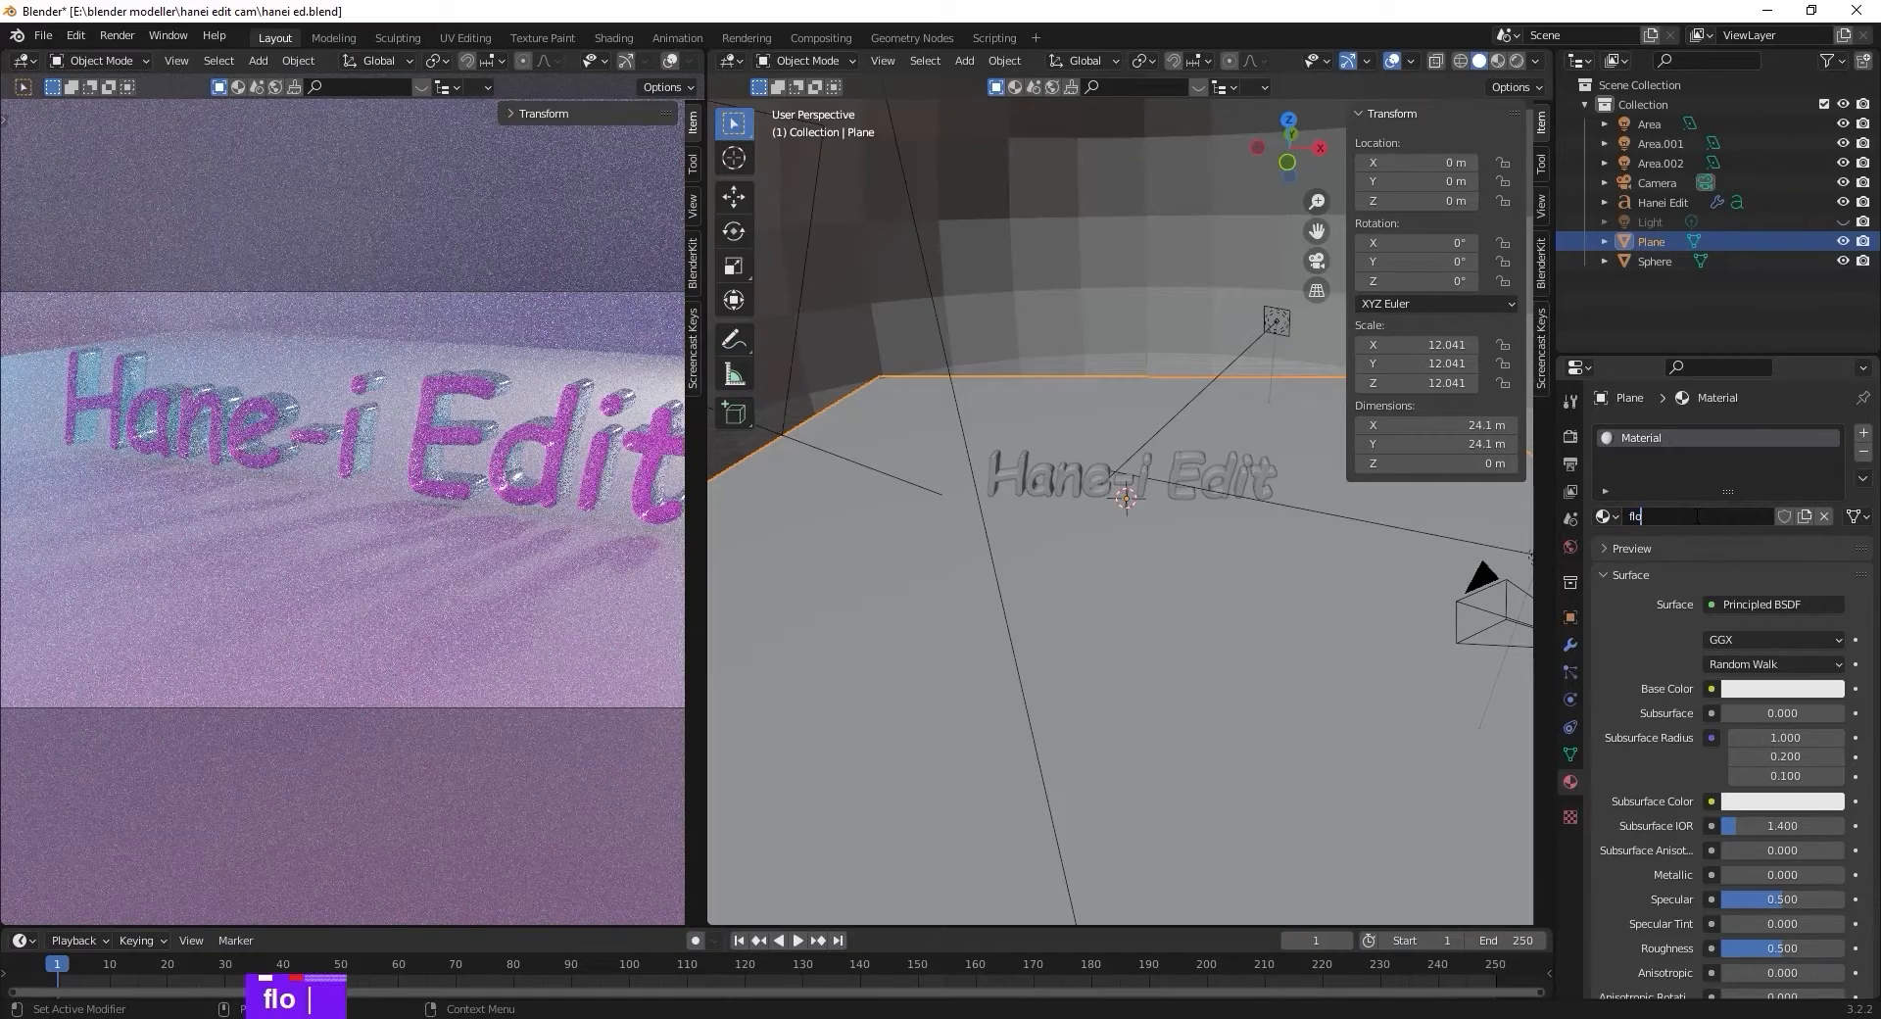
{"action": "type", "text": "or"}
{"action": "key", "text": "Return"}
Change the plane material's Base Color to a pale green.
{"action": "left_click", "coordinate": [1753, 686]}
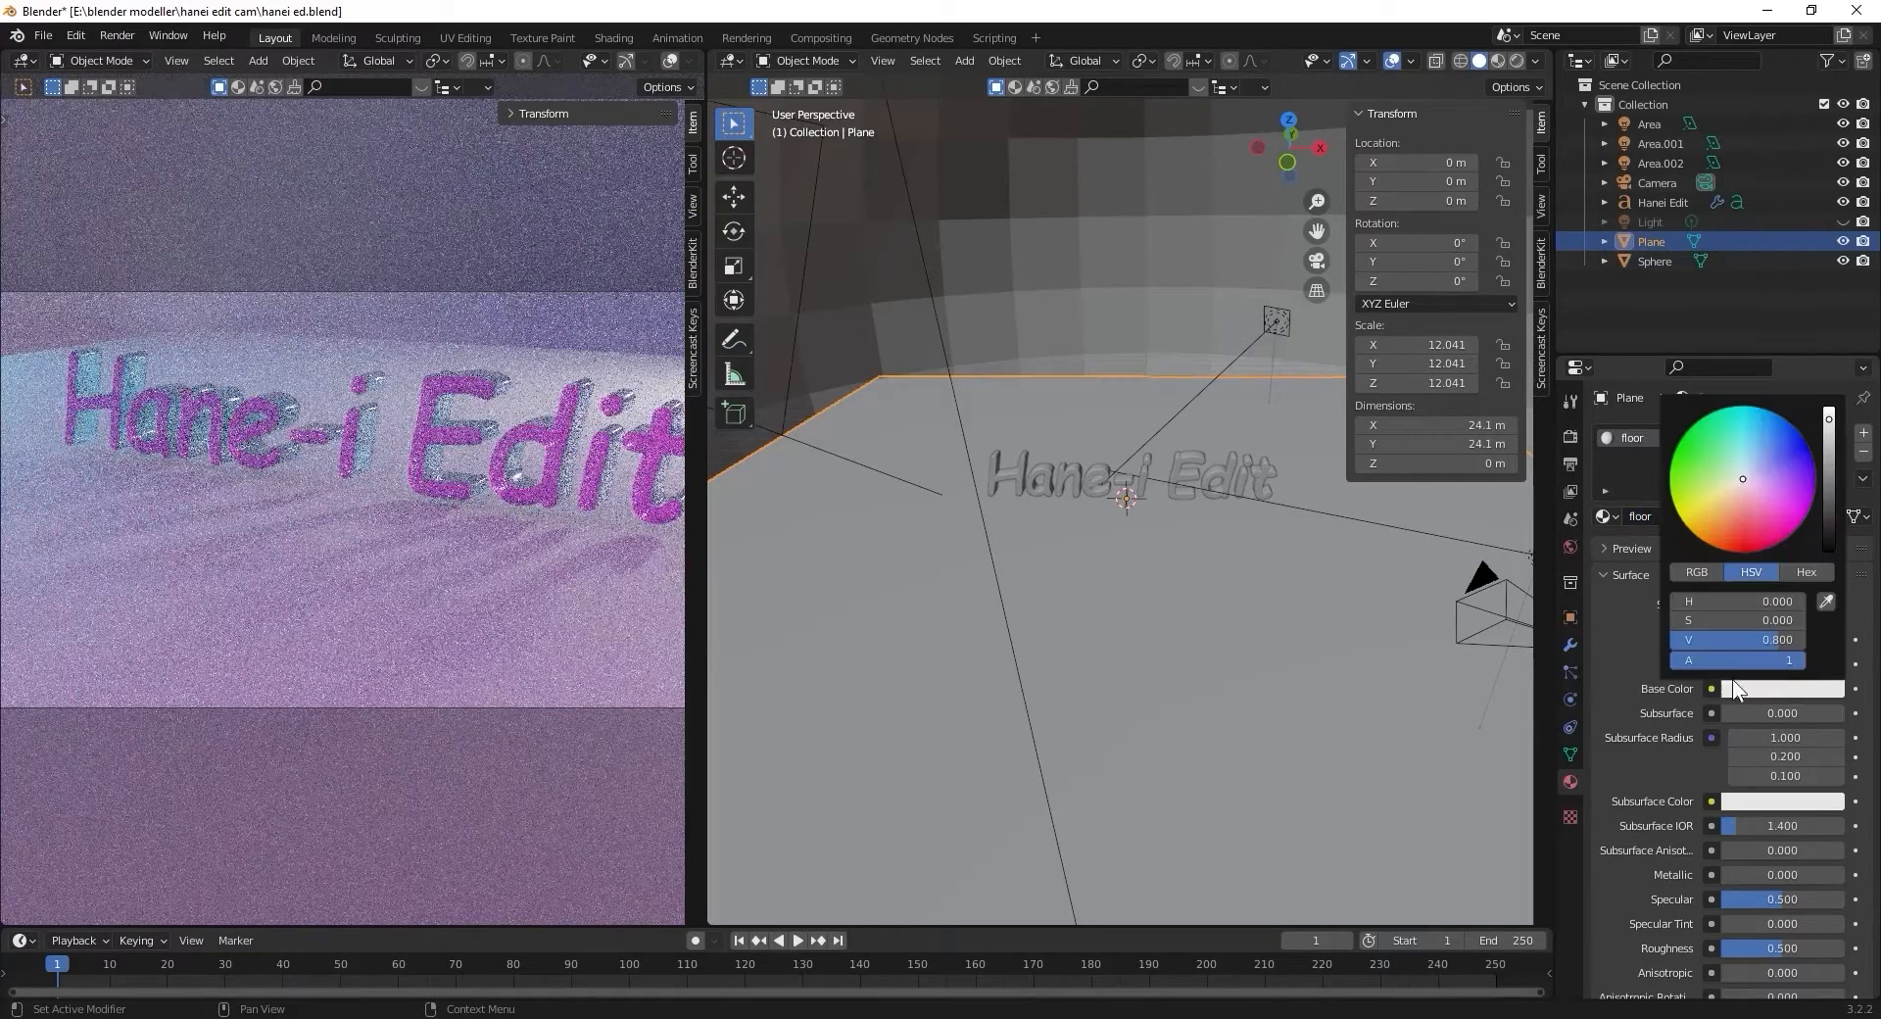
{"action": "left_click", "coordinate": [1702, 447]}
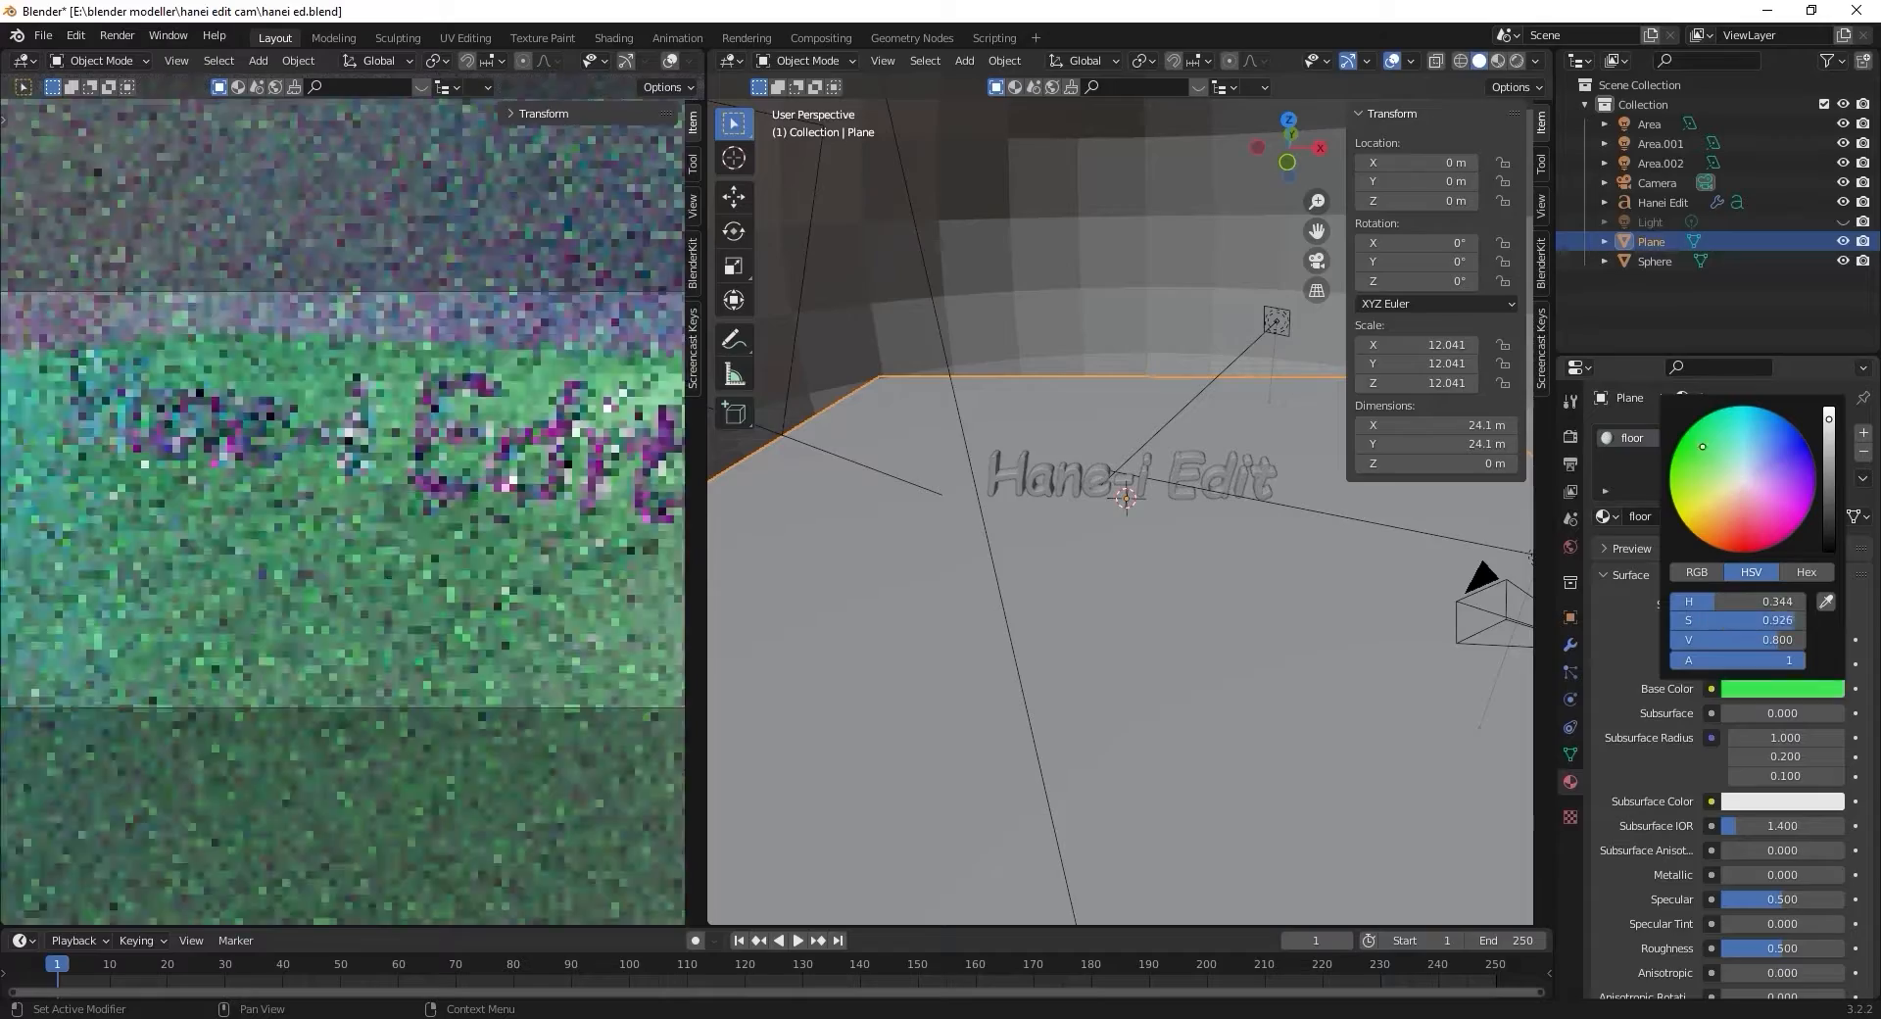
{"action": "left_click", "coordinate": [1731, 474]}
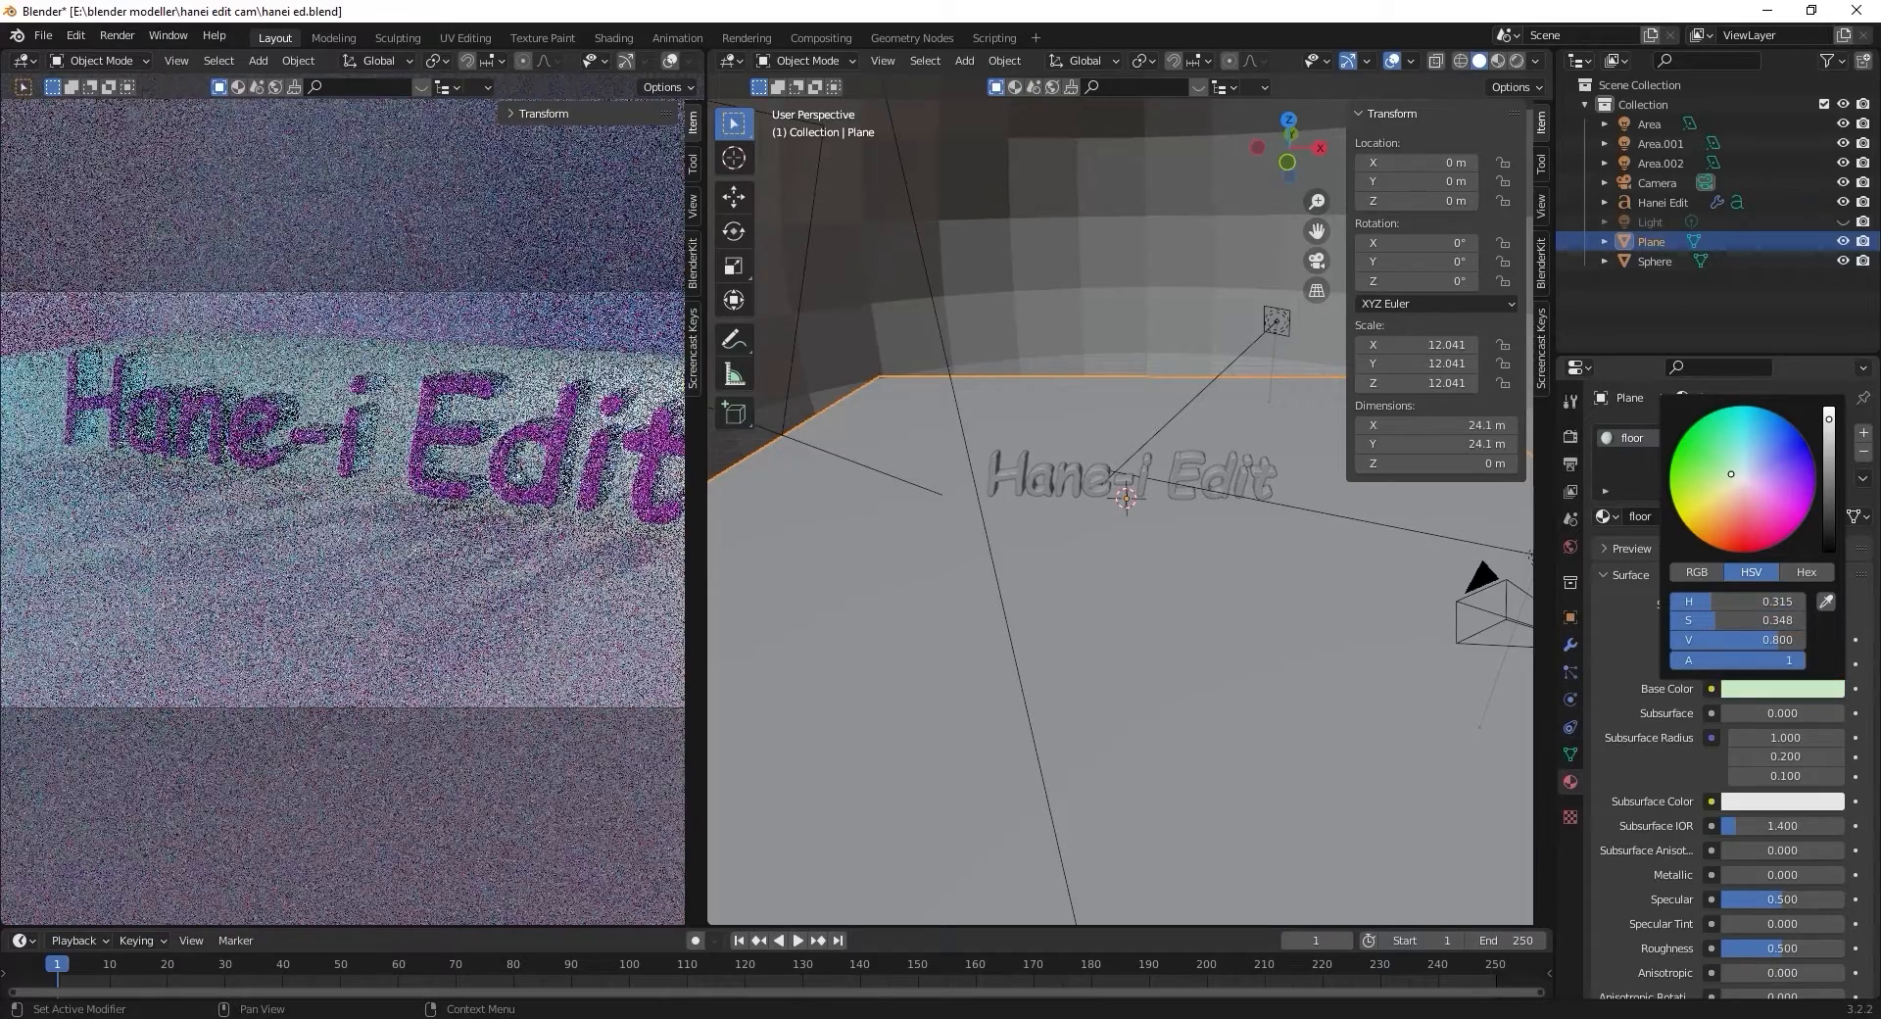
{"action": "left_click", "coordinate": [1729, 471]}
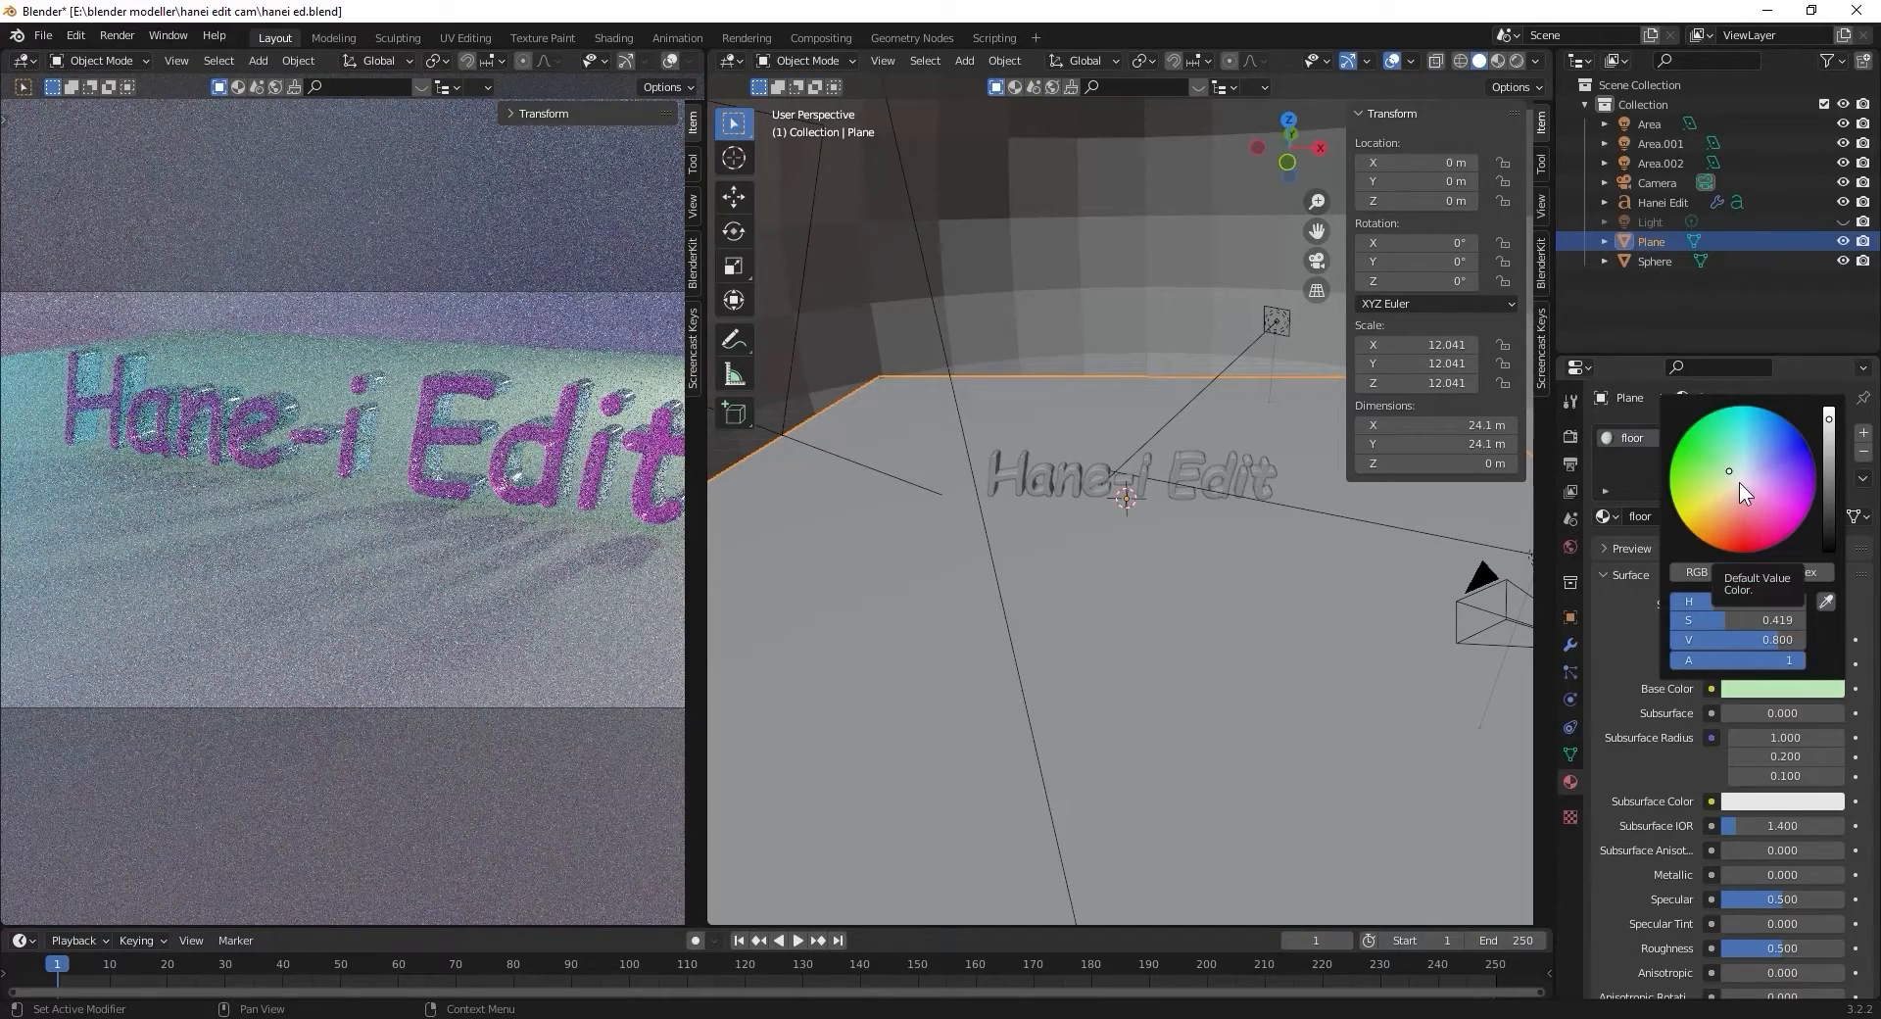
{"action": "left_click", "coordinate": [1732, 474]}
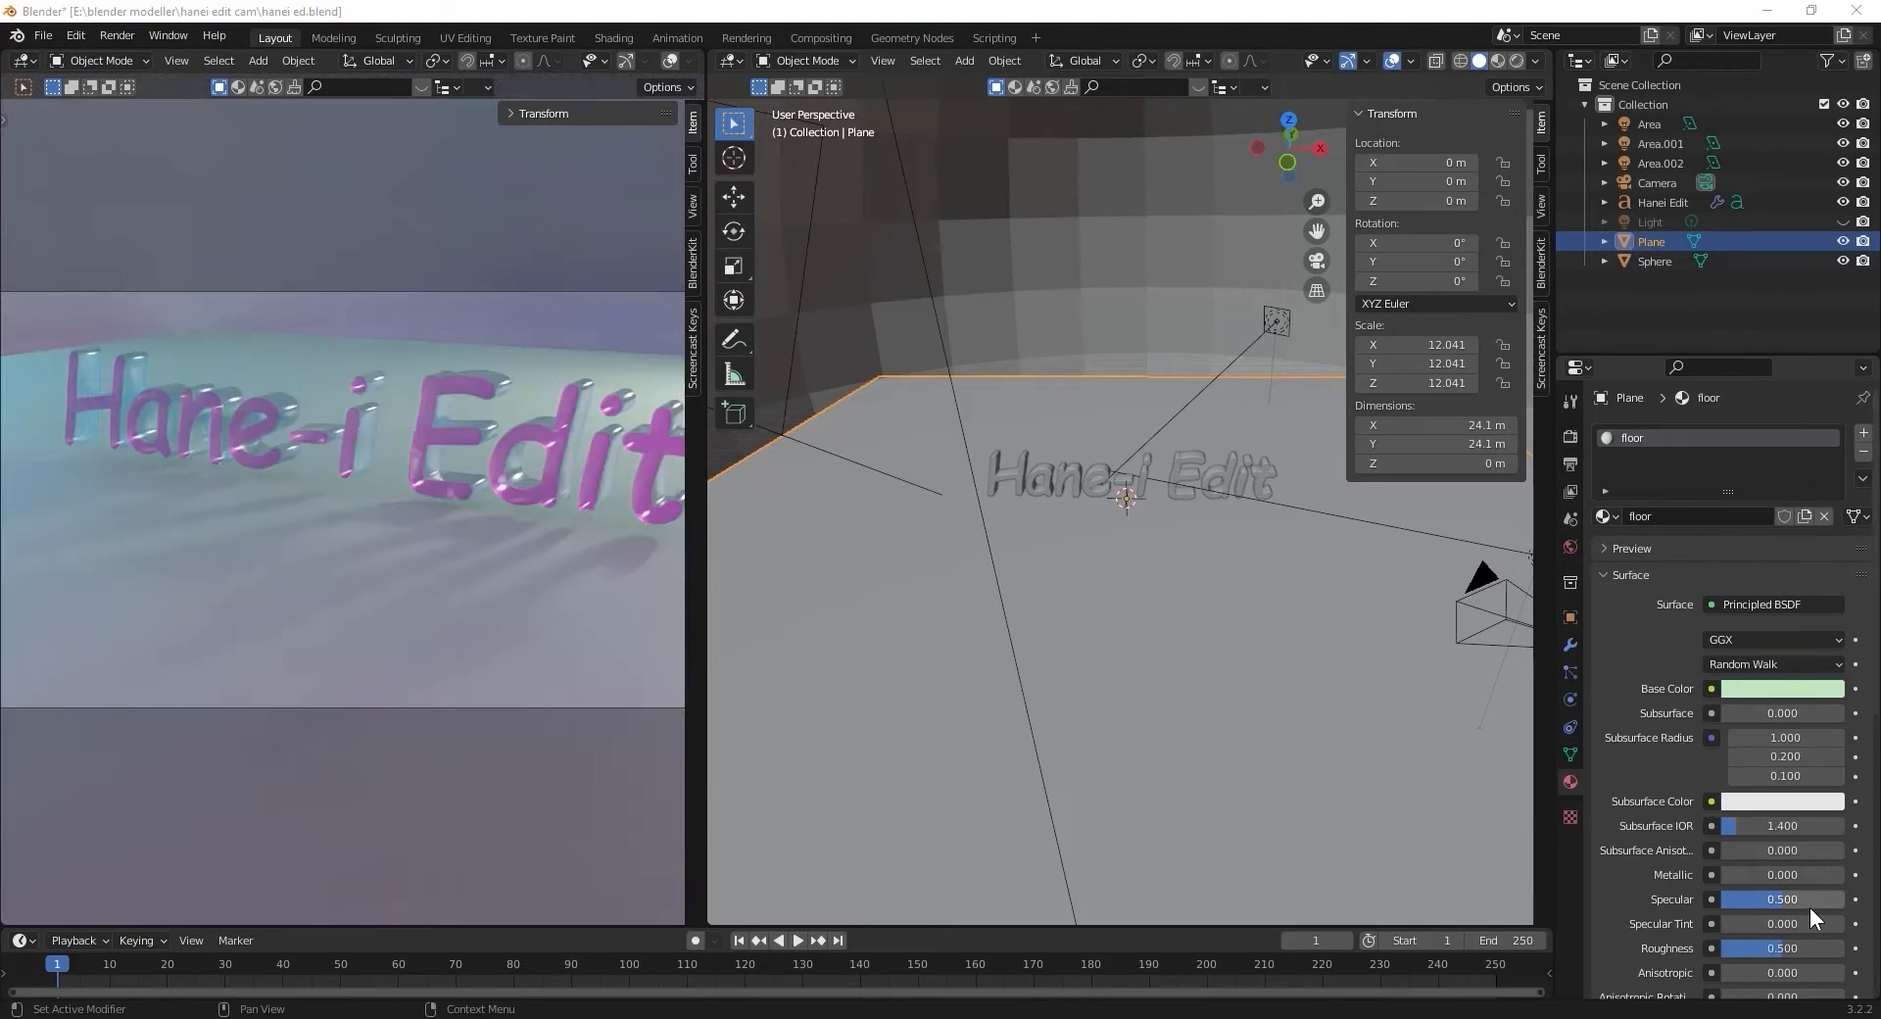
Set the plane material's Specular to 0.1, Roughness to 1 and Sheen to 1.
{"action": "left_click_drag", "start_coordinate": [1773, 899], "coordinate": [1842, 955], "text": "ctrl"}
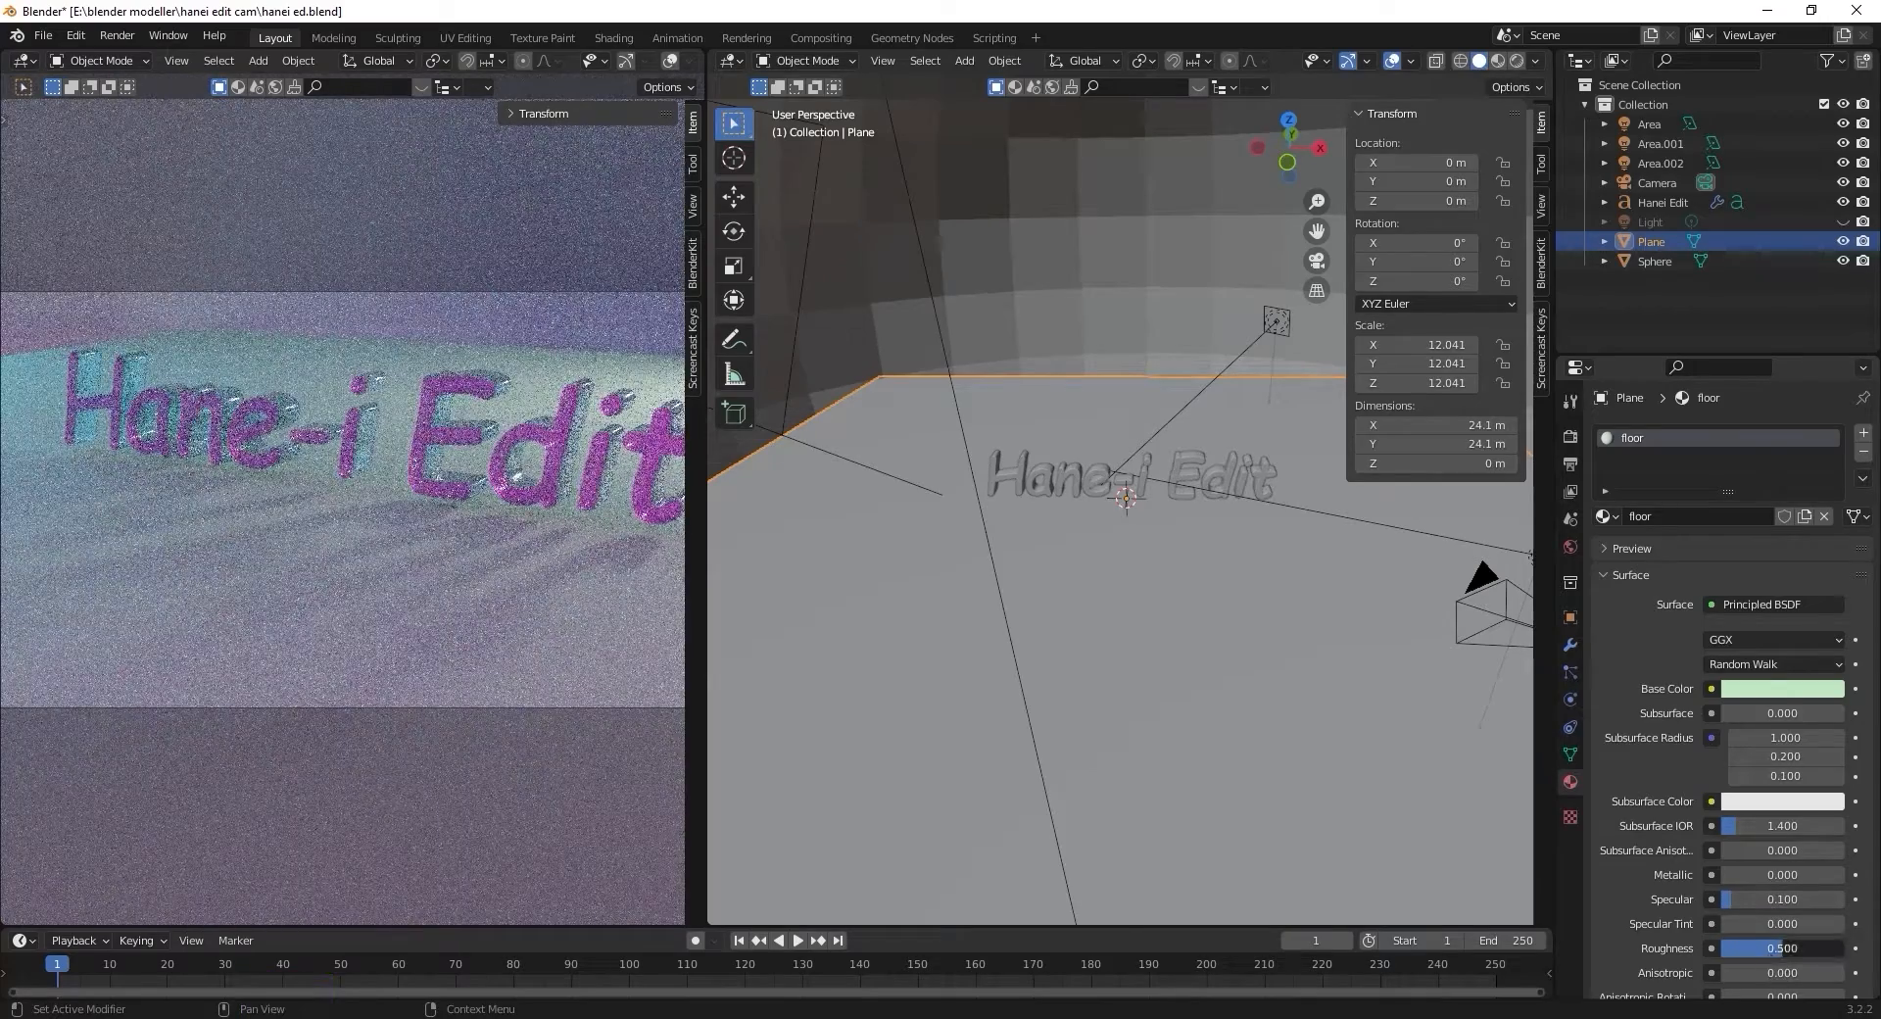
{"action": "scroll", "coordinate": [1753, 897], "scroll_direction": "down", "scroll_amount": 4}
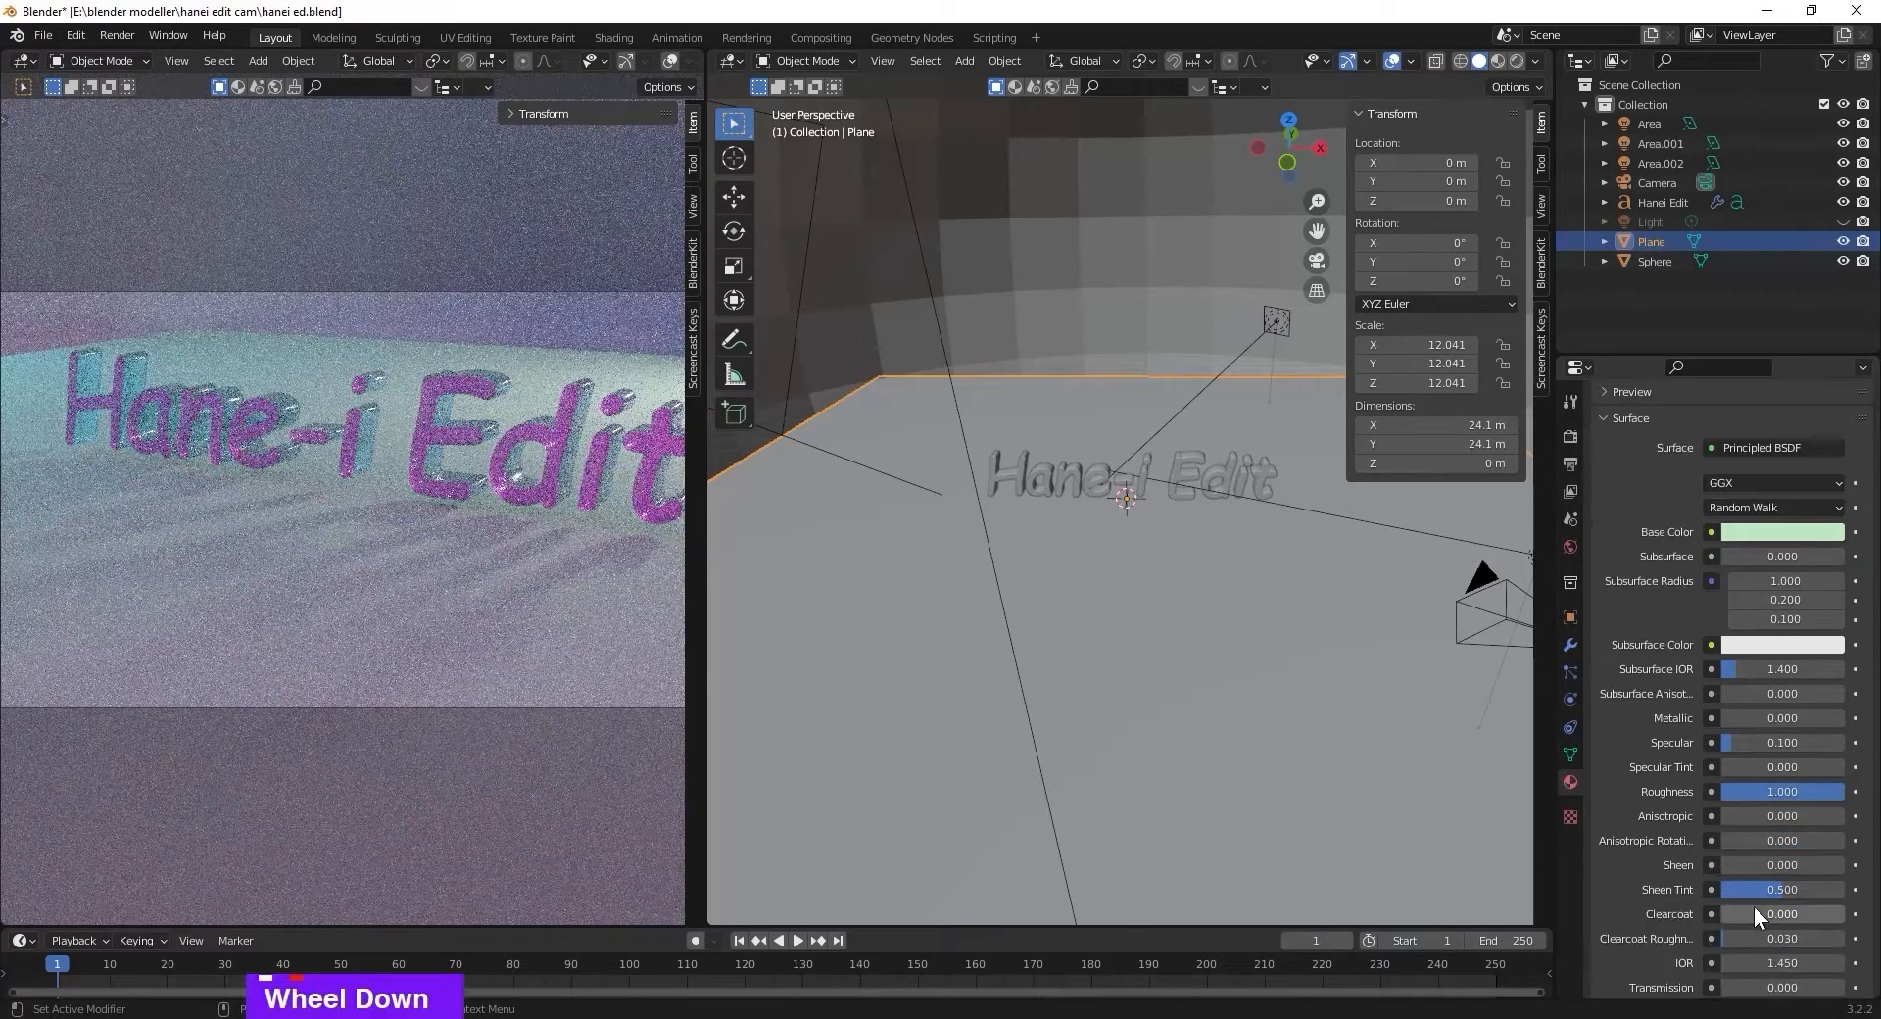
{"action": "scroll", "coordinate": [1754, 907], "scroll_direction": "down", "scroll_amount": 3}
{"action": "left_click_drag", "start_coordinate": [1748, 748], "coordinate": [1841, 747]}
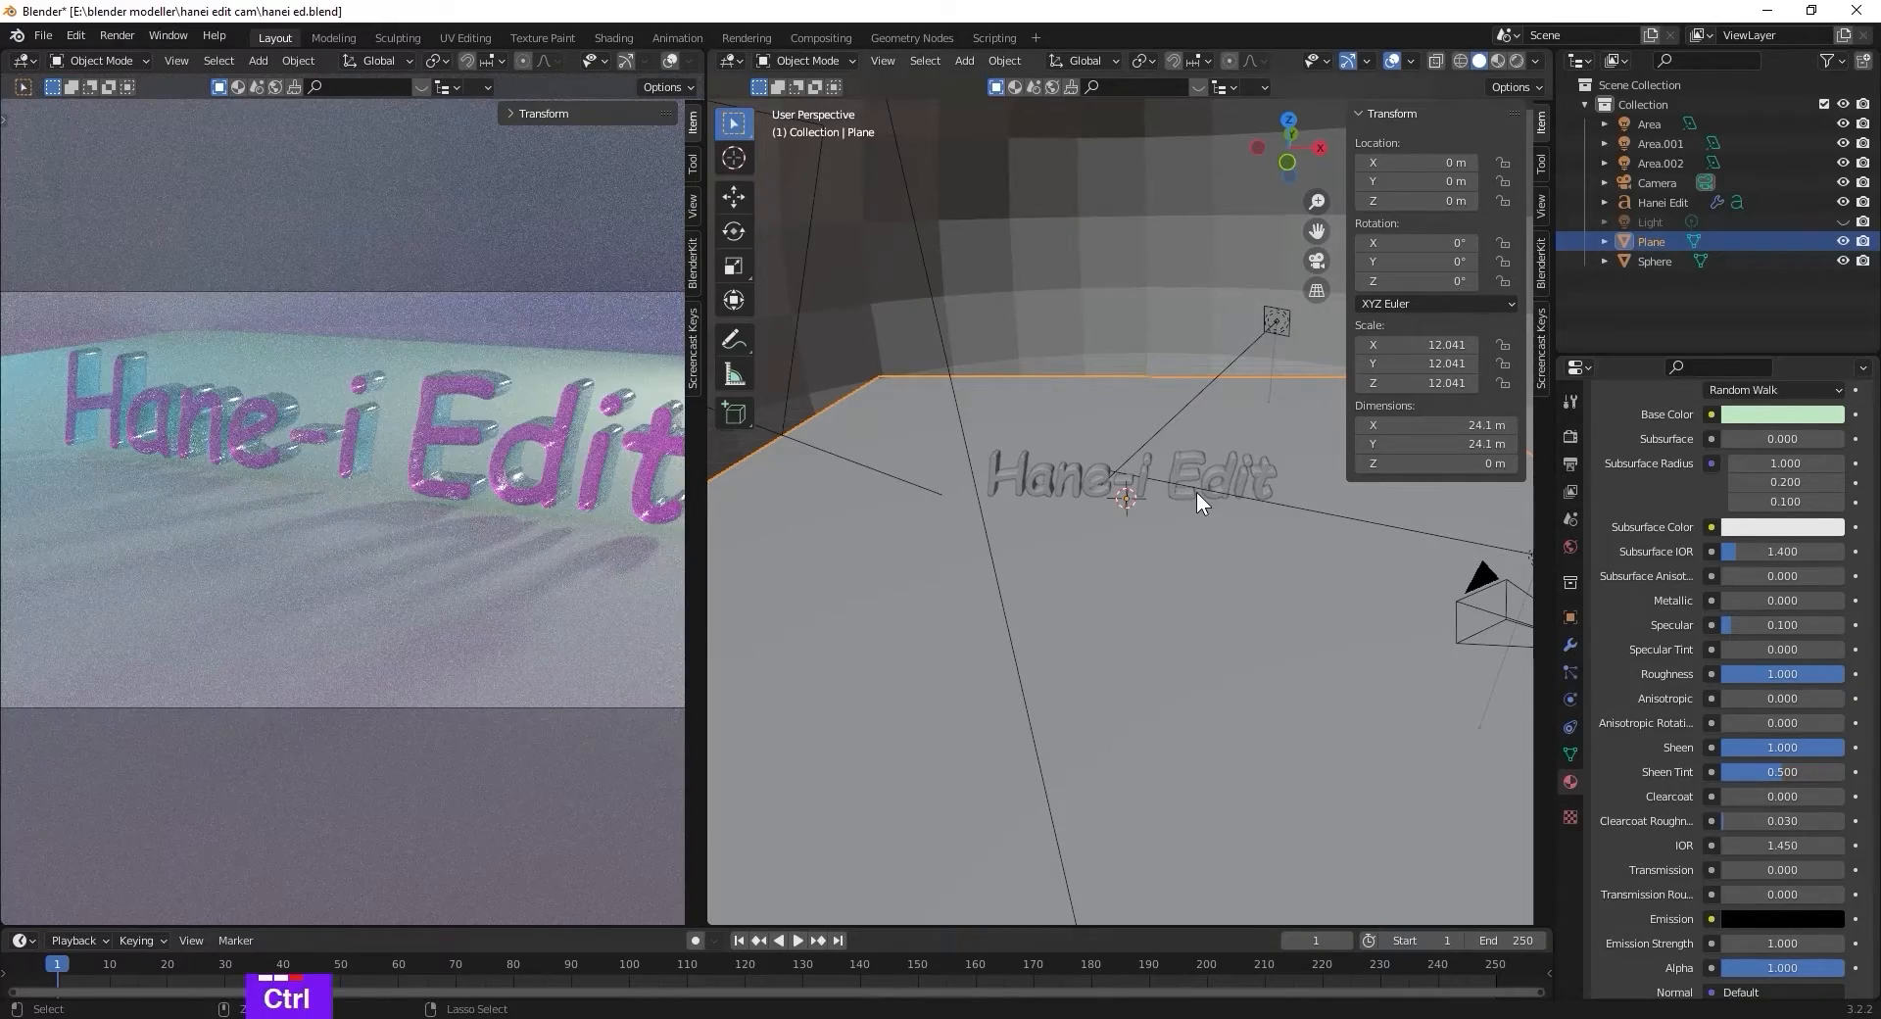
{"action": "key", "text": "ctrl+KP_0"}
{"action": "scroll", "coordinate": [1220, 567], "scroll_direction": "down", "scroll_amount": 1}
{"action": "key", "text": "ctrl+z"}
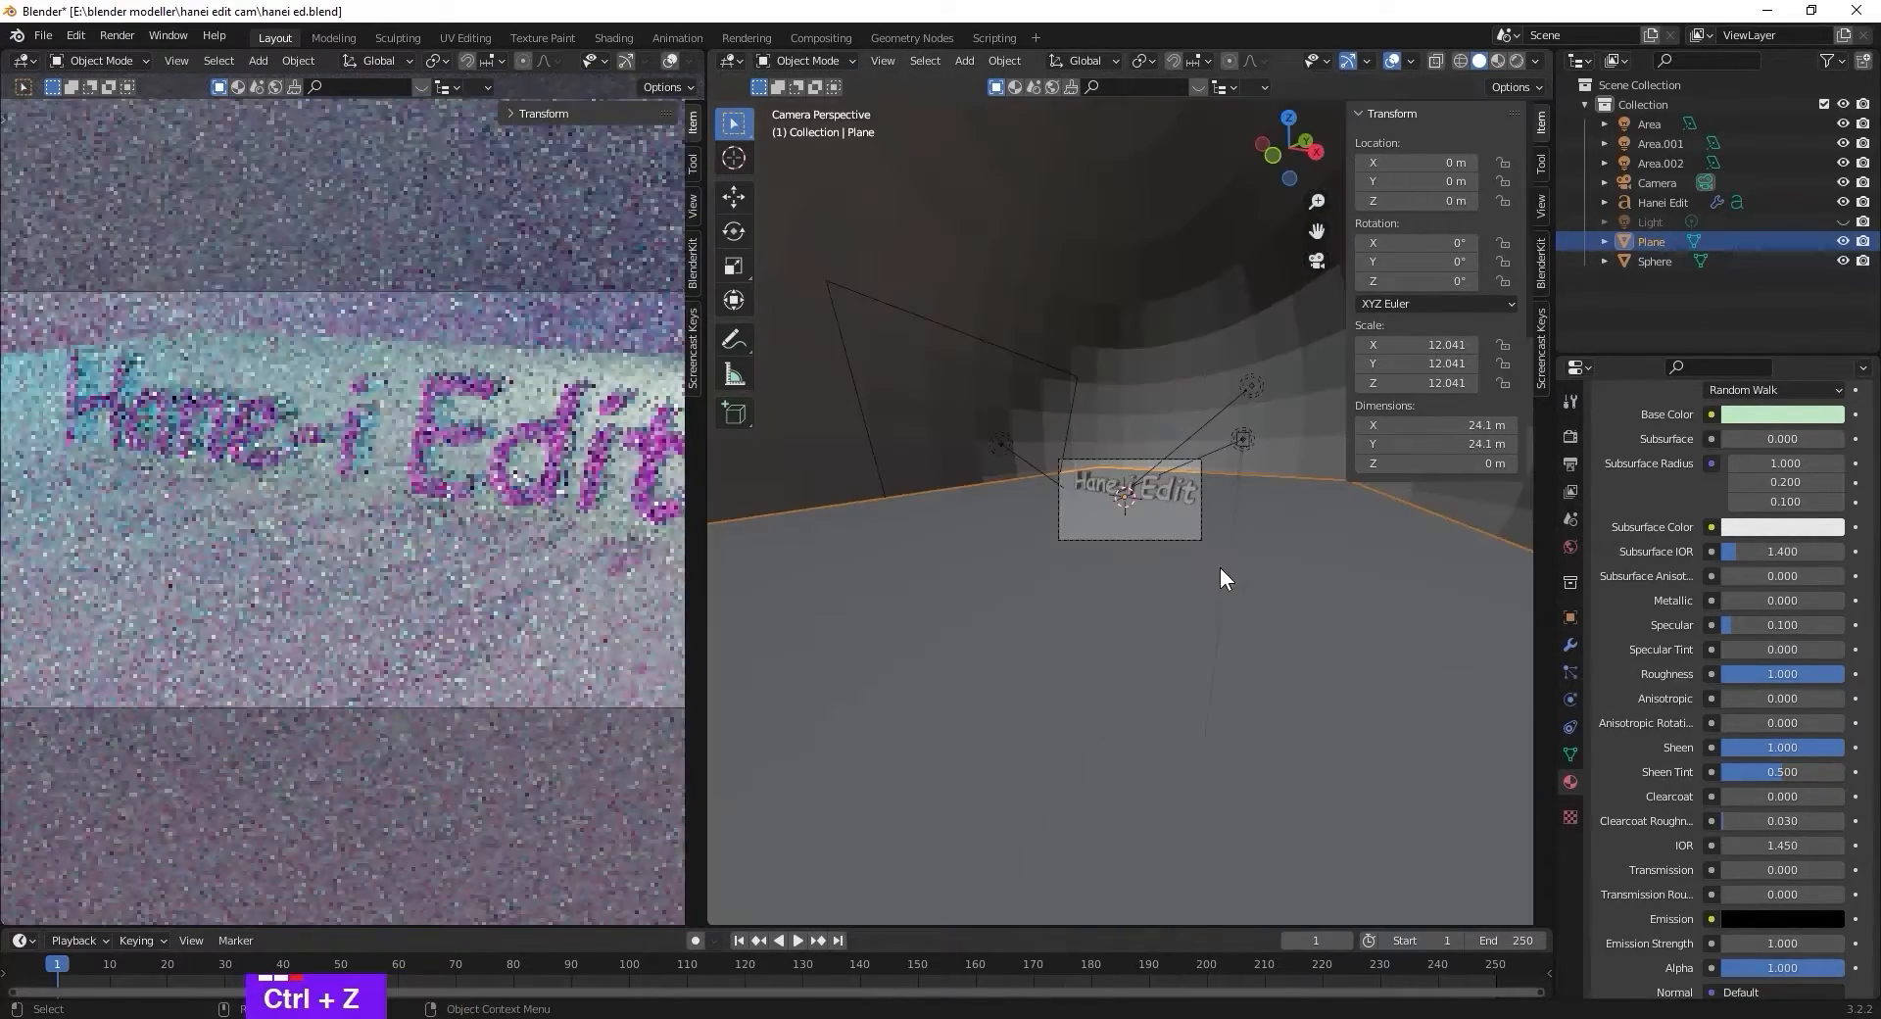
Add a second UV sphere at the world origin and raise it about 0.91 m along the Z axis.
{"action": "key", "text": "KP_0"}
{"action": "key", "text": "KP_0"}
{"action": "scroll", "coordinate": [1202, 556], "scroll_direction": "up", "scroll_amount": 6}
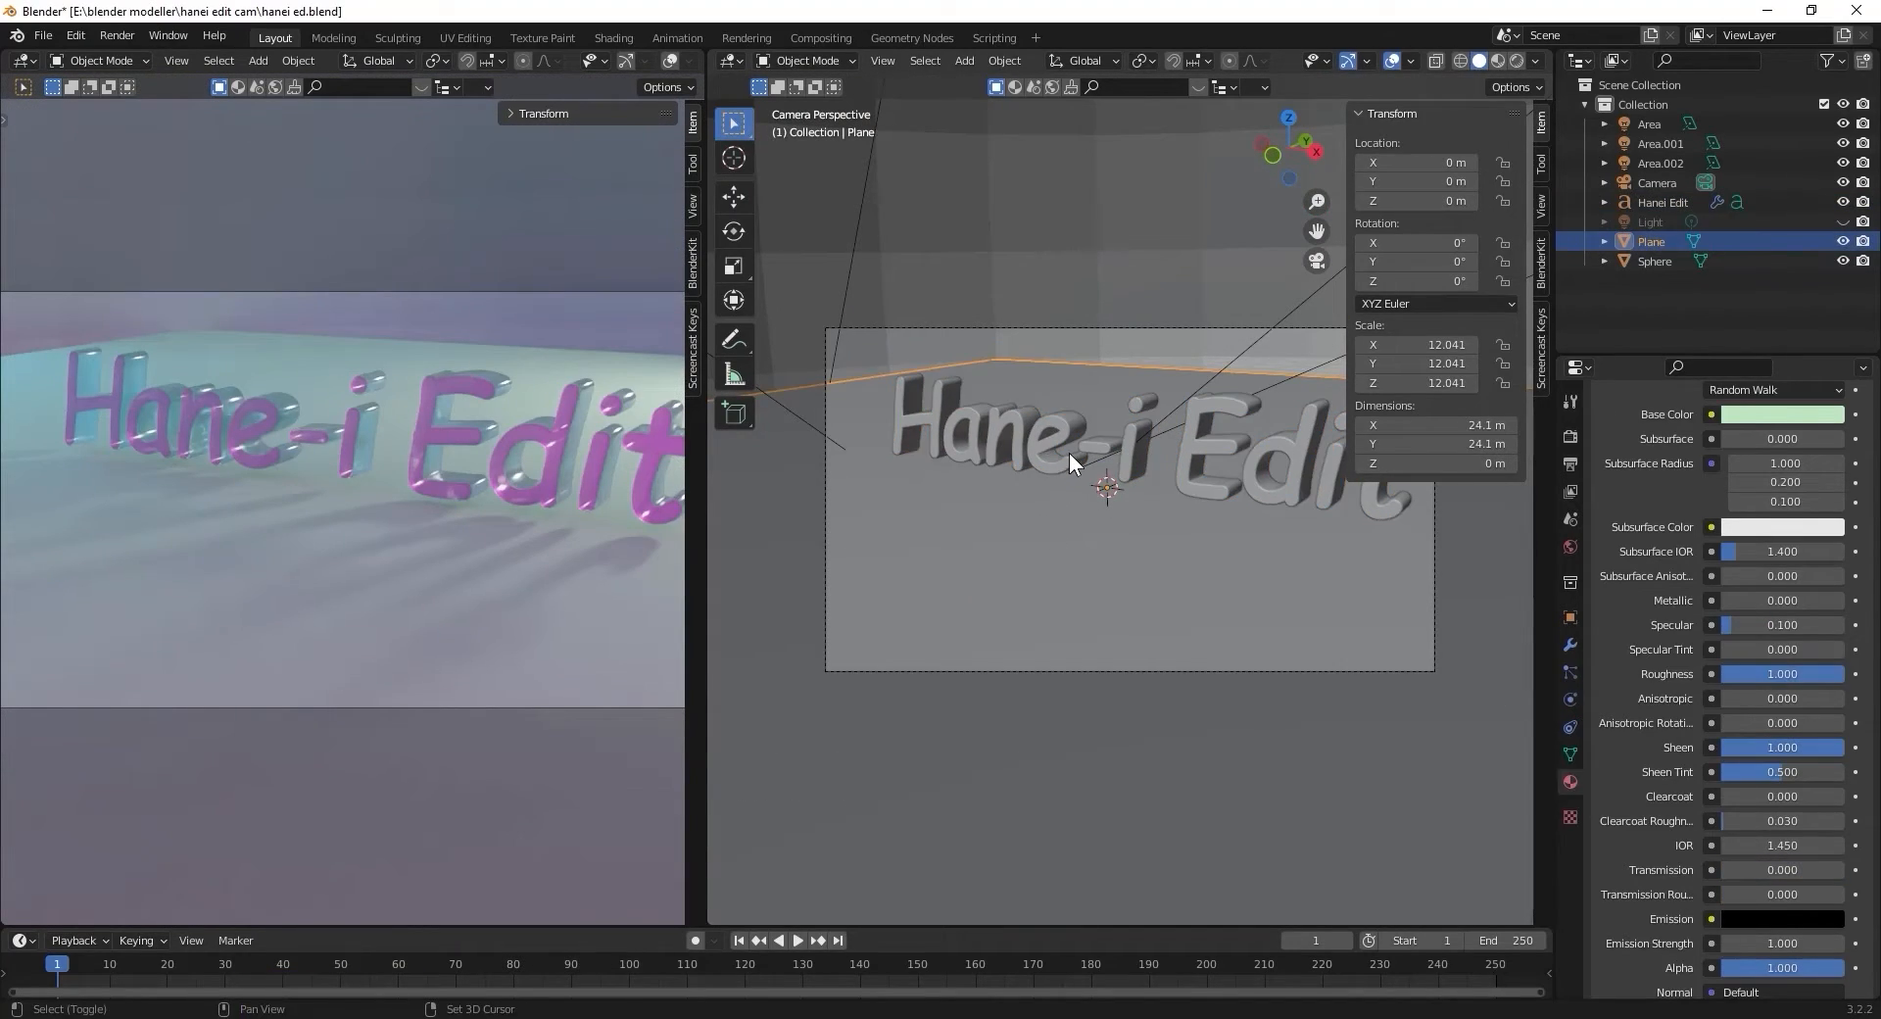
{"action": "key", "text": "shift+a"}
{"action": "mouse_move", "coordinate": [1060, 453]}
{"action": "left_click", "coordinate": [1167, 509]}
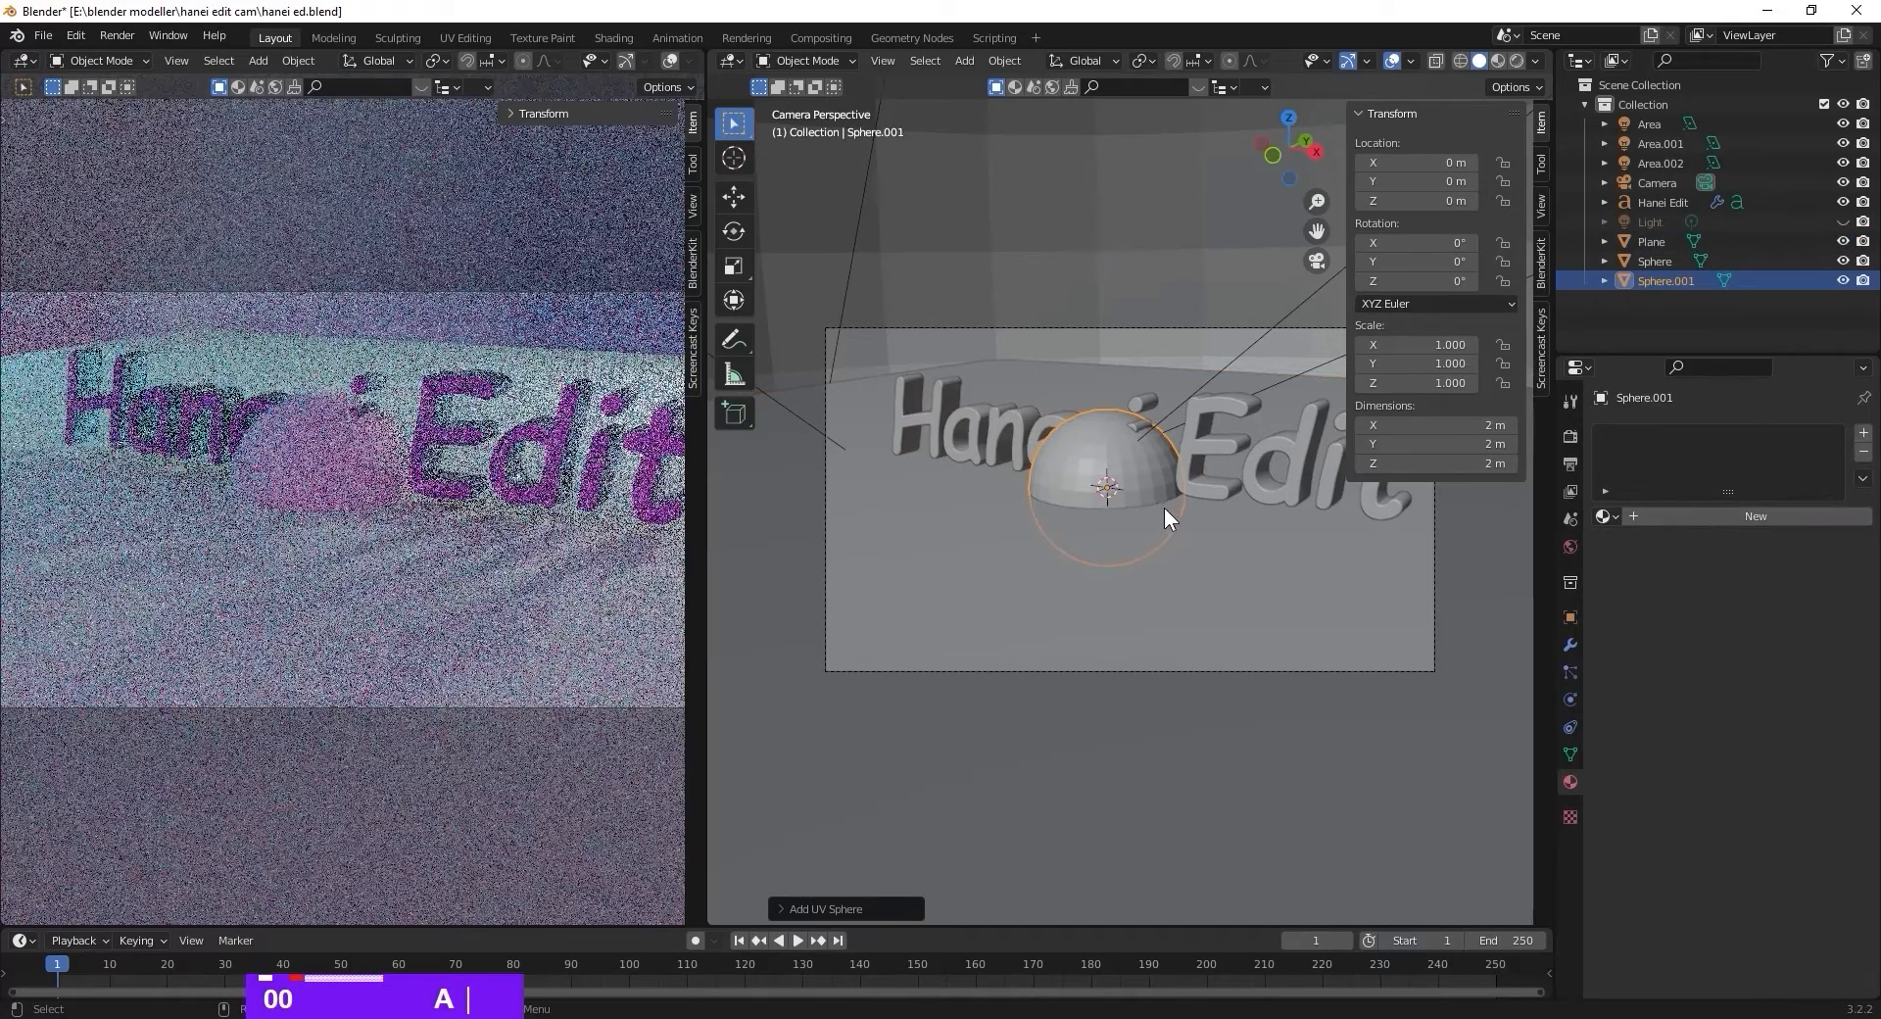
{"action": "key", "text": "g"}
{"action": "key", "text": "z"}
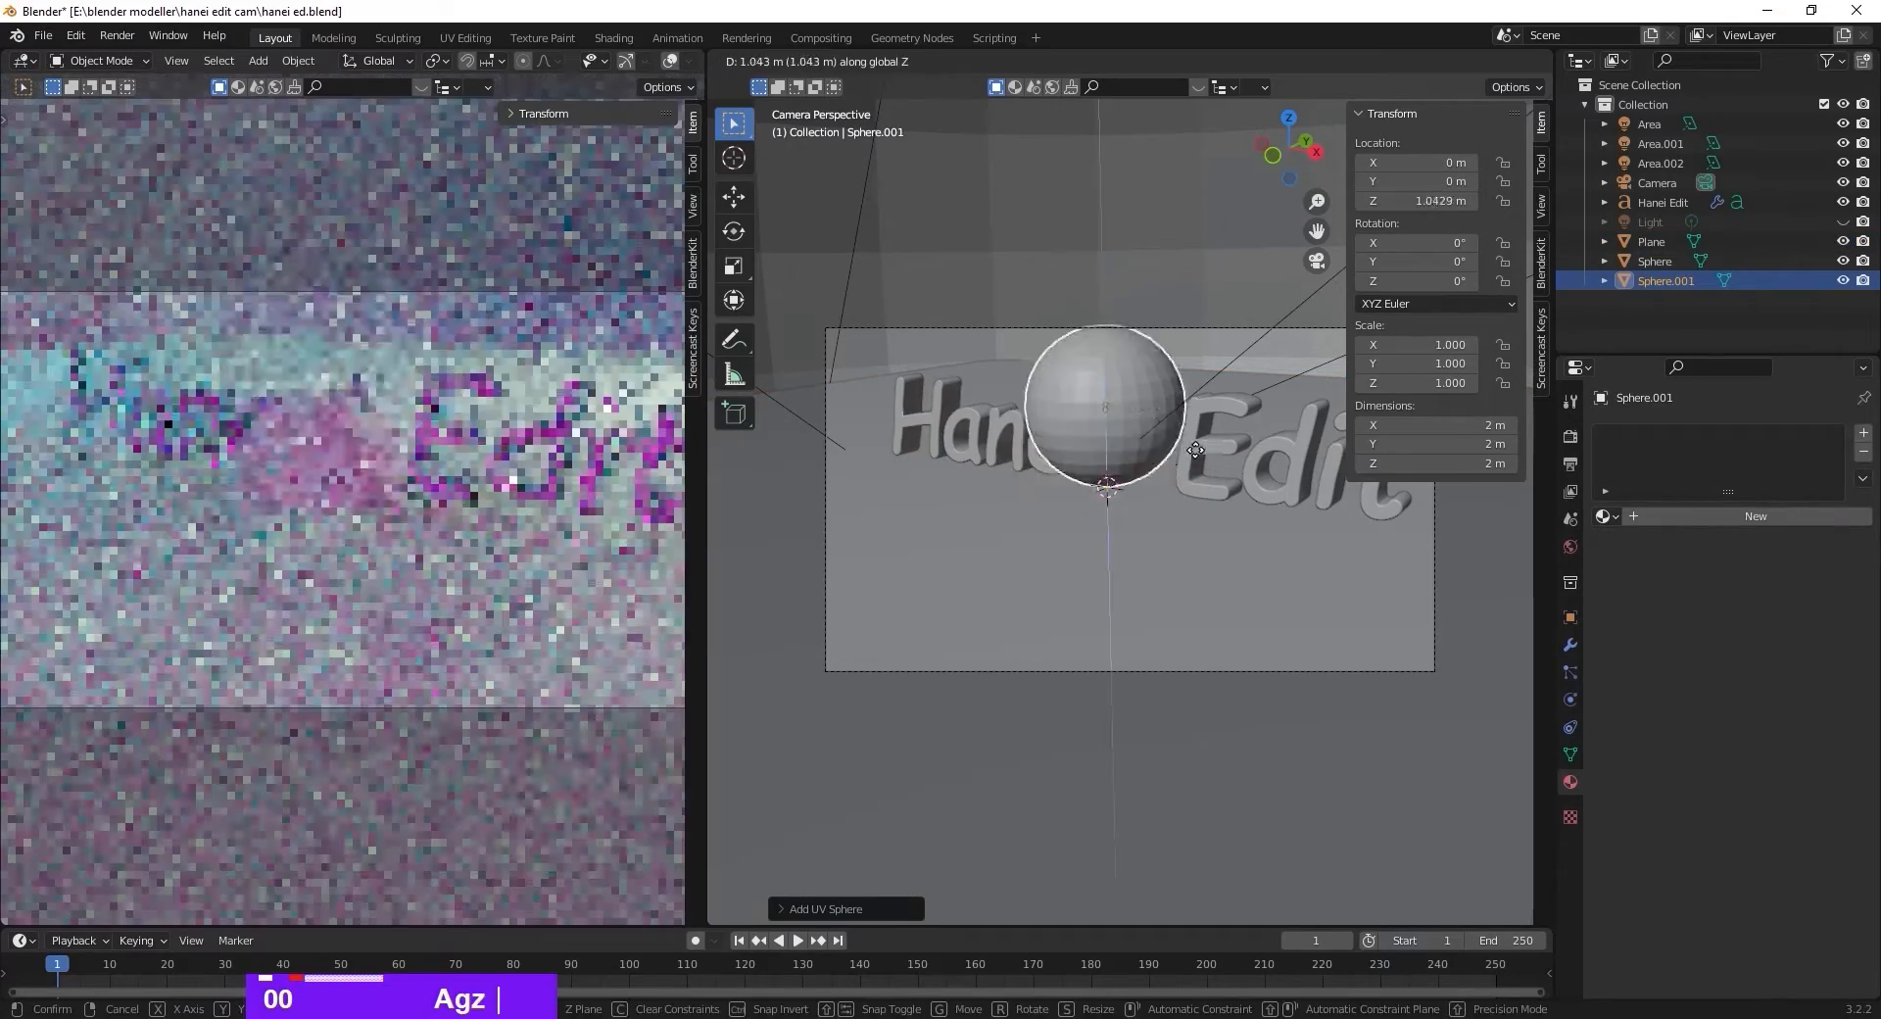
{"action": "left_click", "coordinate": [1183, 495]}
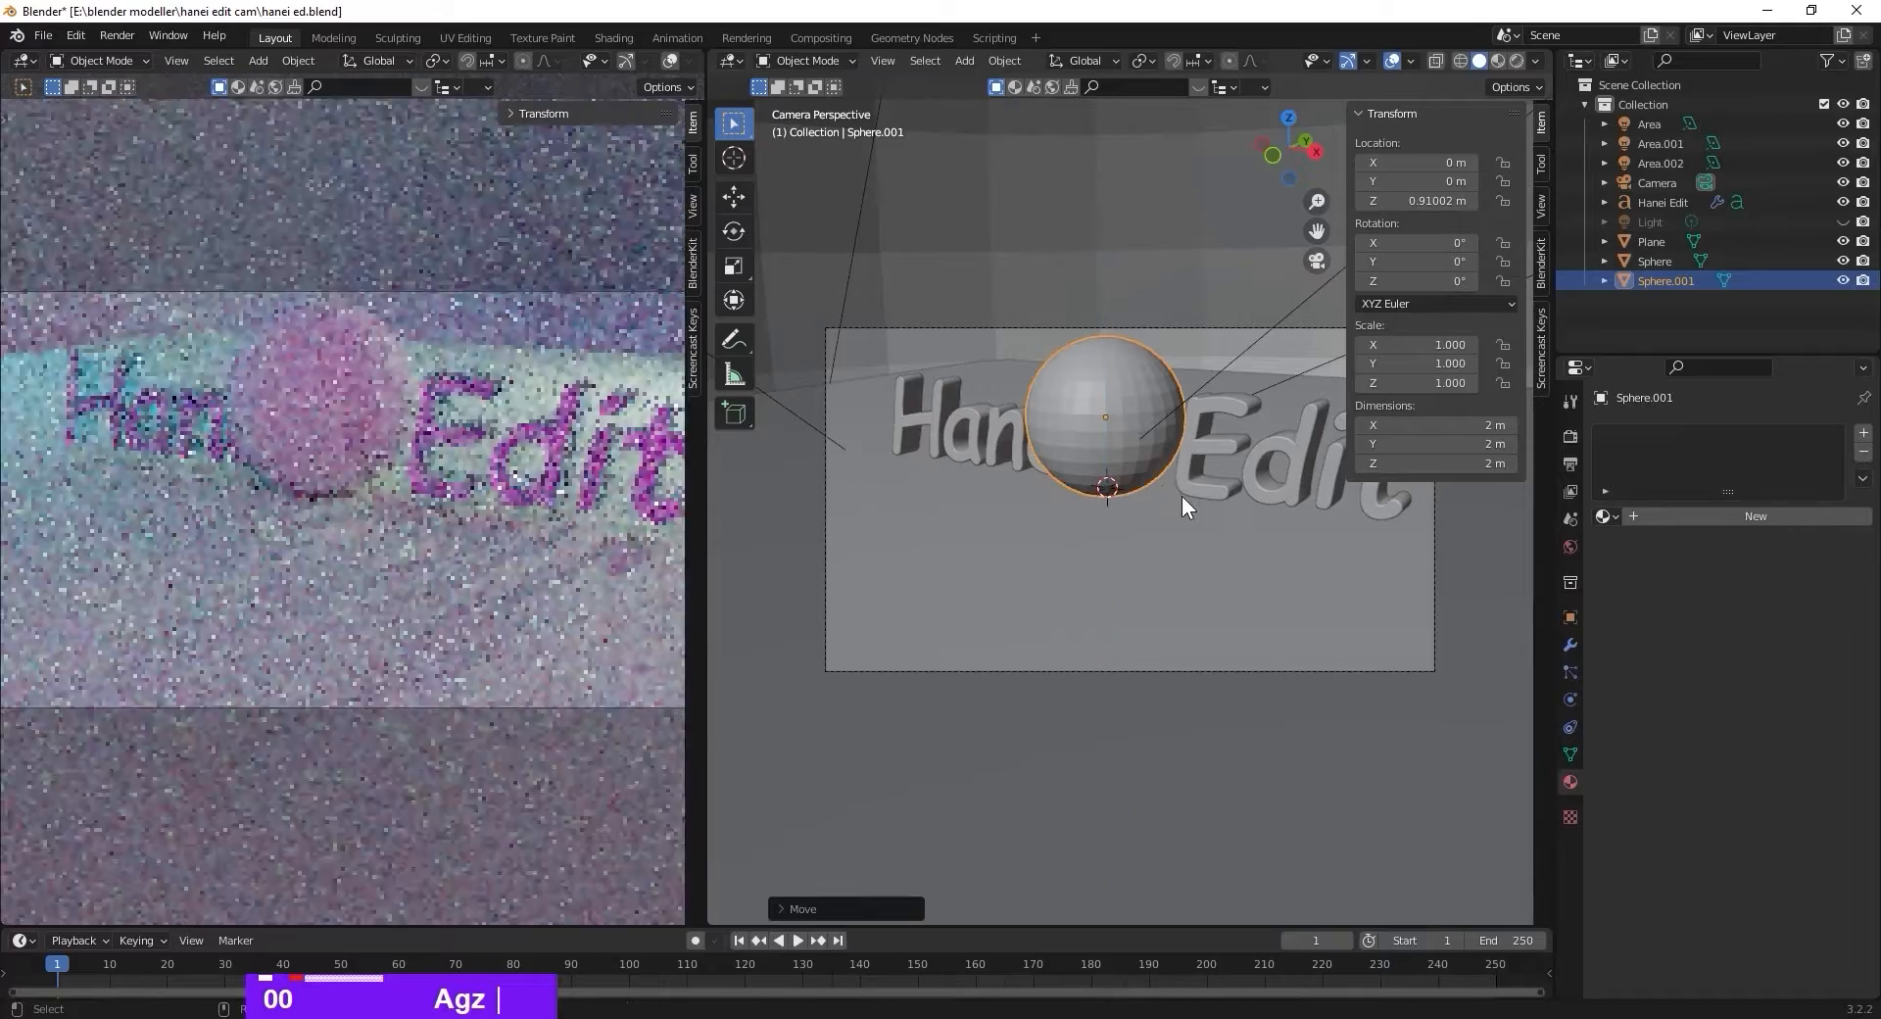
Move the small sphere about 3.06 m along the Y axis so that it sits behind the text.
{"action": "key", "text": "g"}
{"action": "key", "text": "x"}
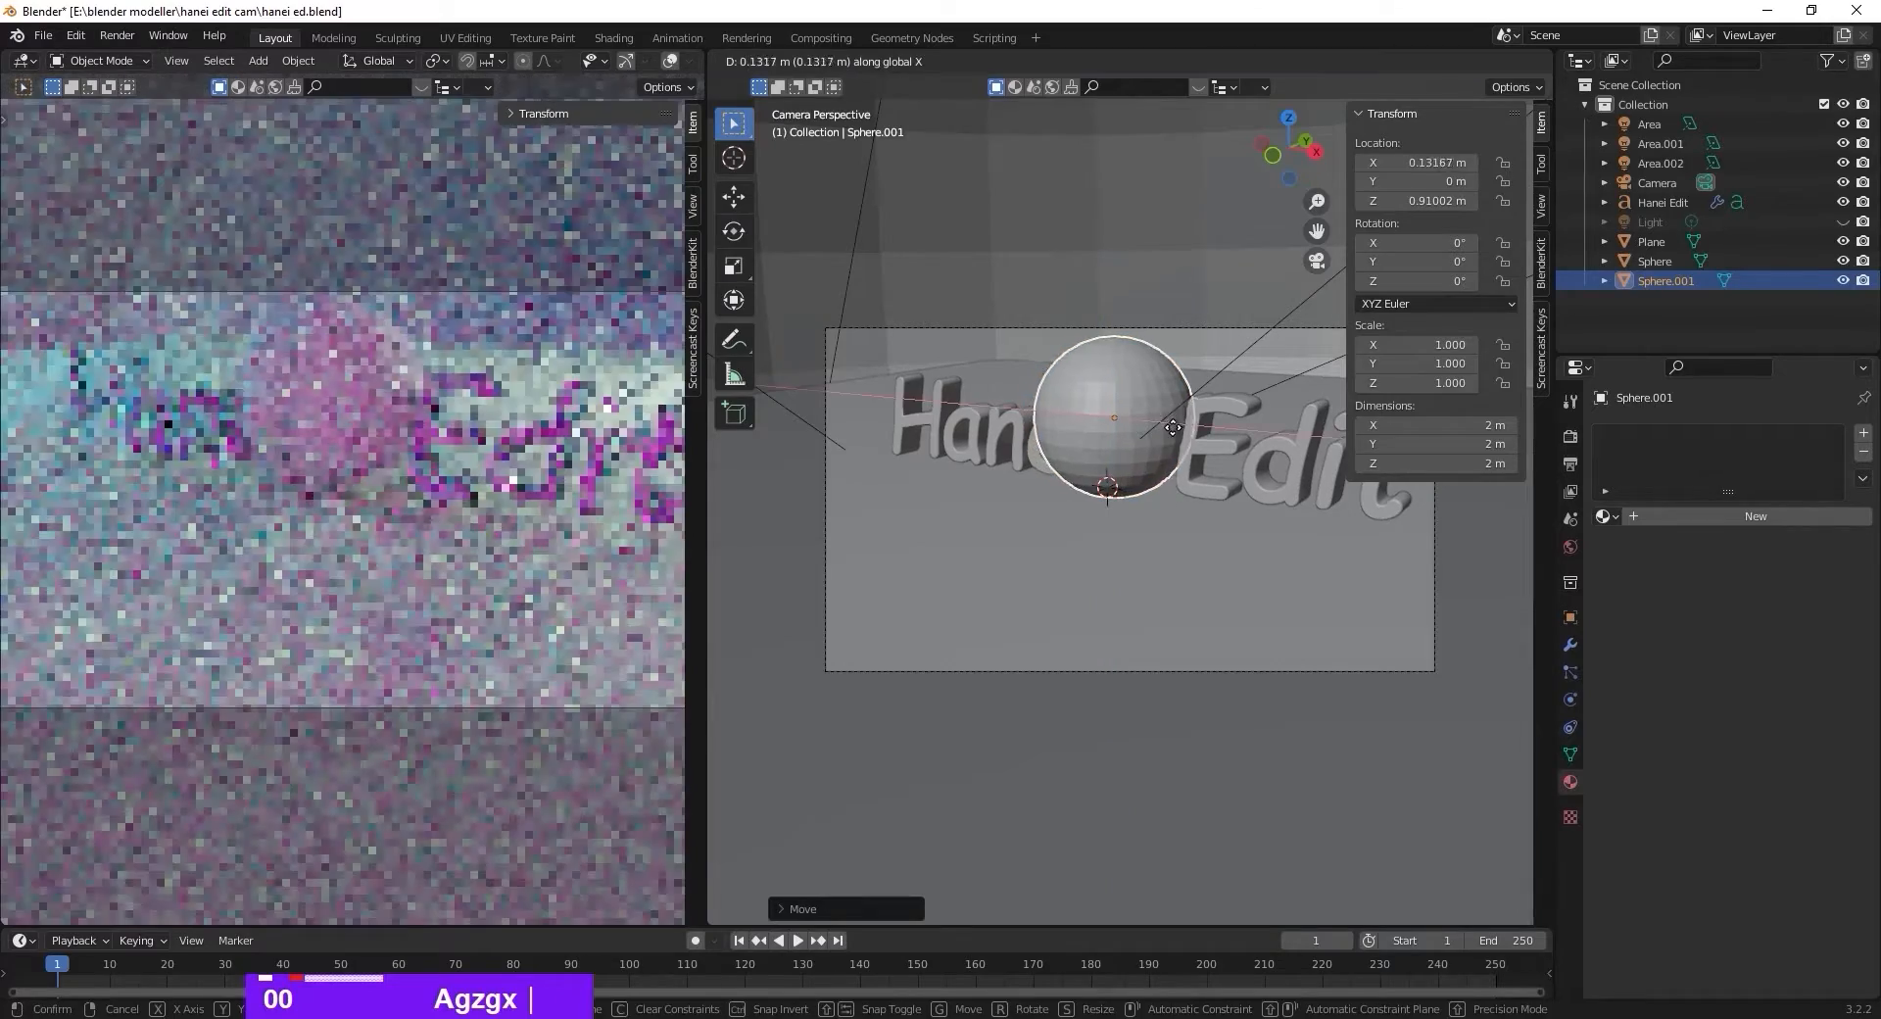
{"action": "key", "text": "y"}
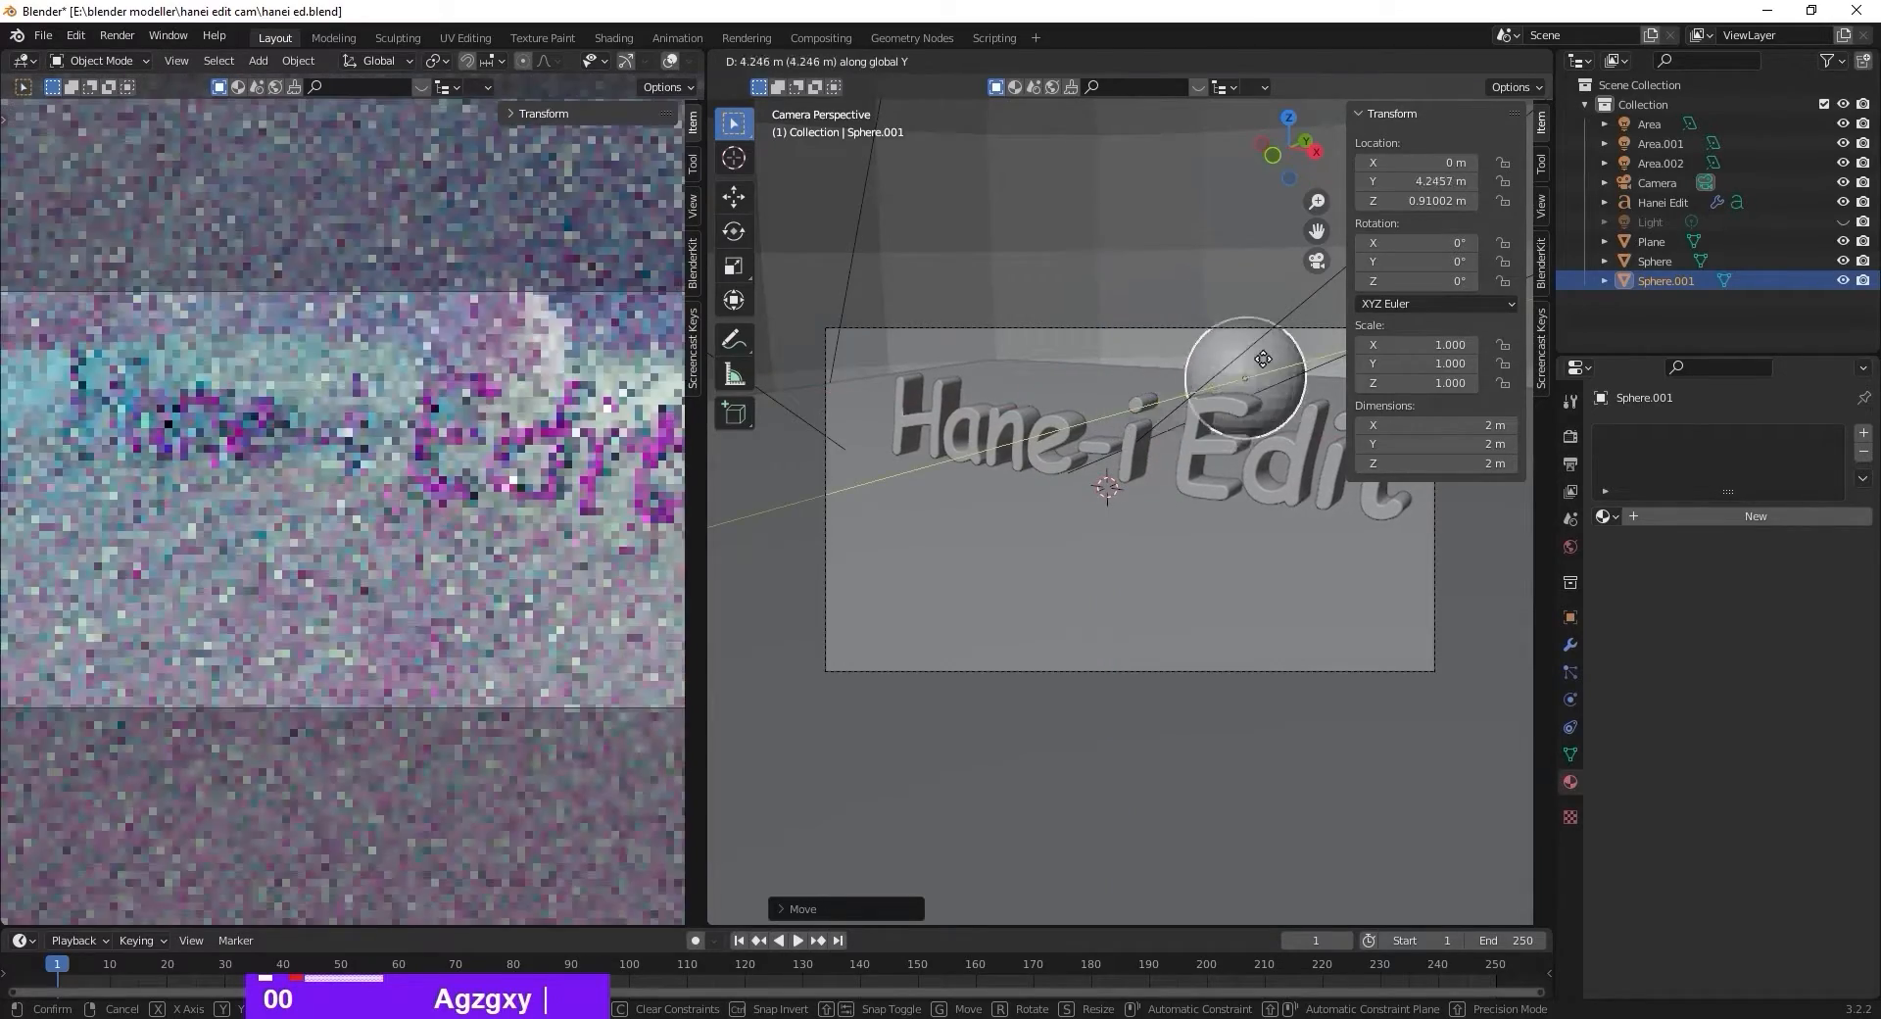
{"action": "left_click", "coordinate": [1273, 403]}
Assign the existing floor material to the small sphere and shade it smooth.
{"action": "left_click", "coordinate": [1608, 514]}
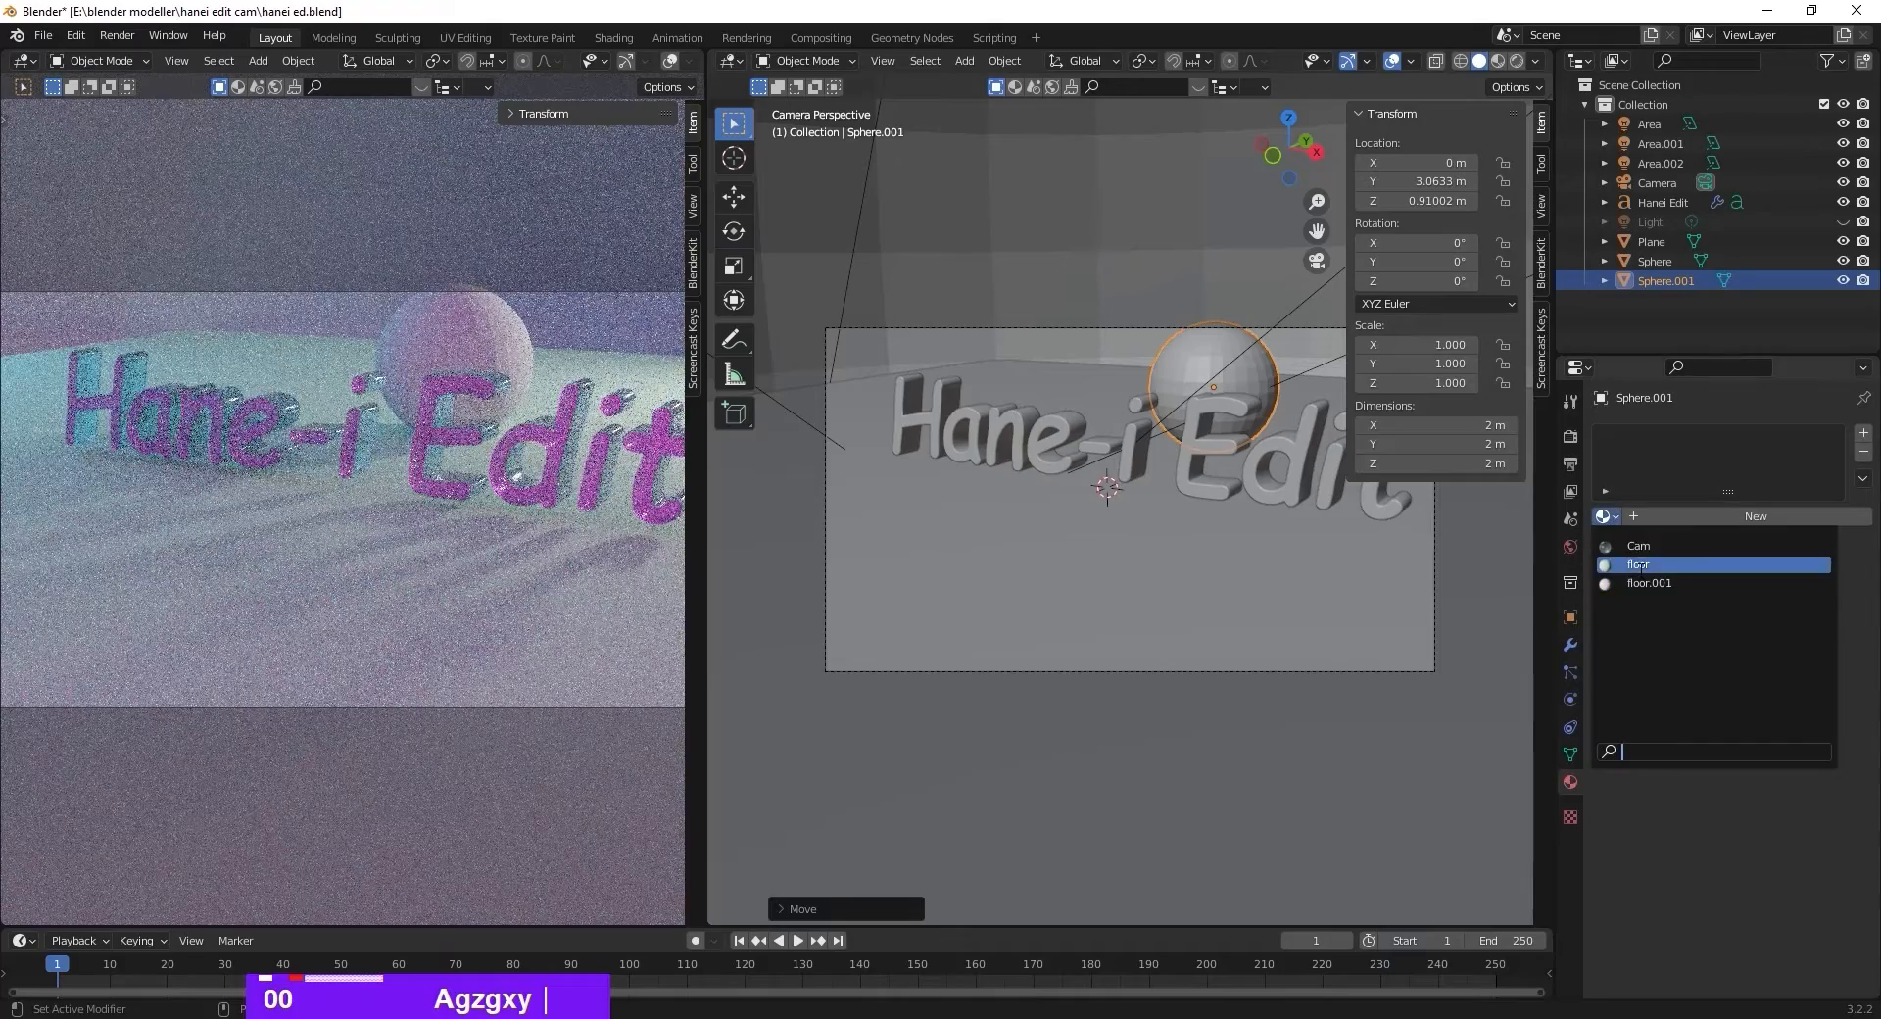
{"action": "left_click", "coordinate": [1636, 565]}
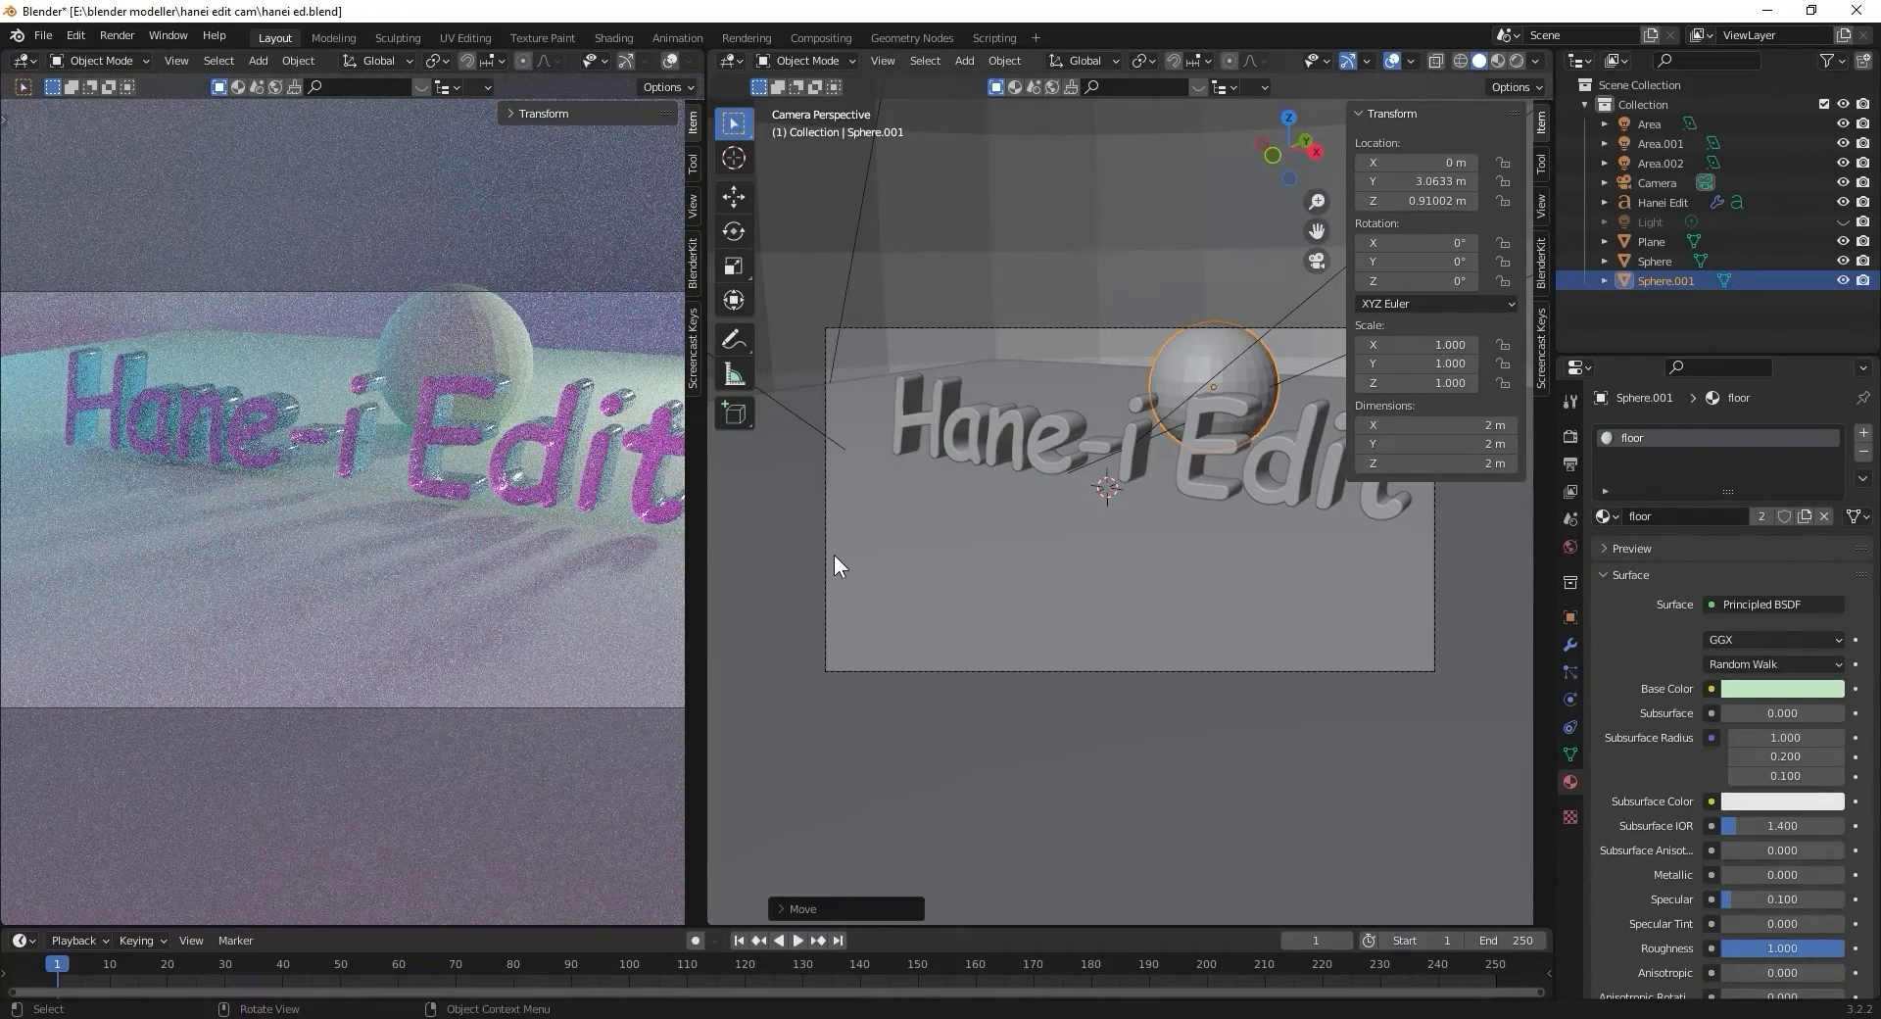
{"action": "right_click", "coordinate": [1214, 363]}
{"action": "left_click", "coordinate": [1200, 361]}
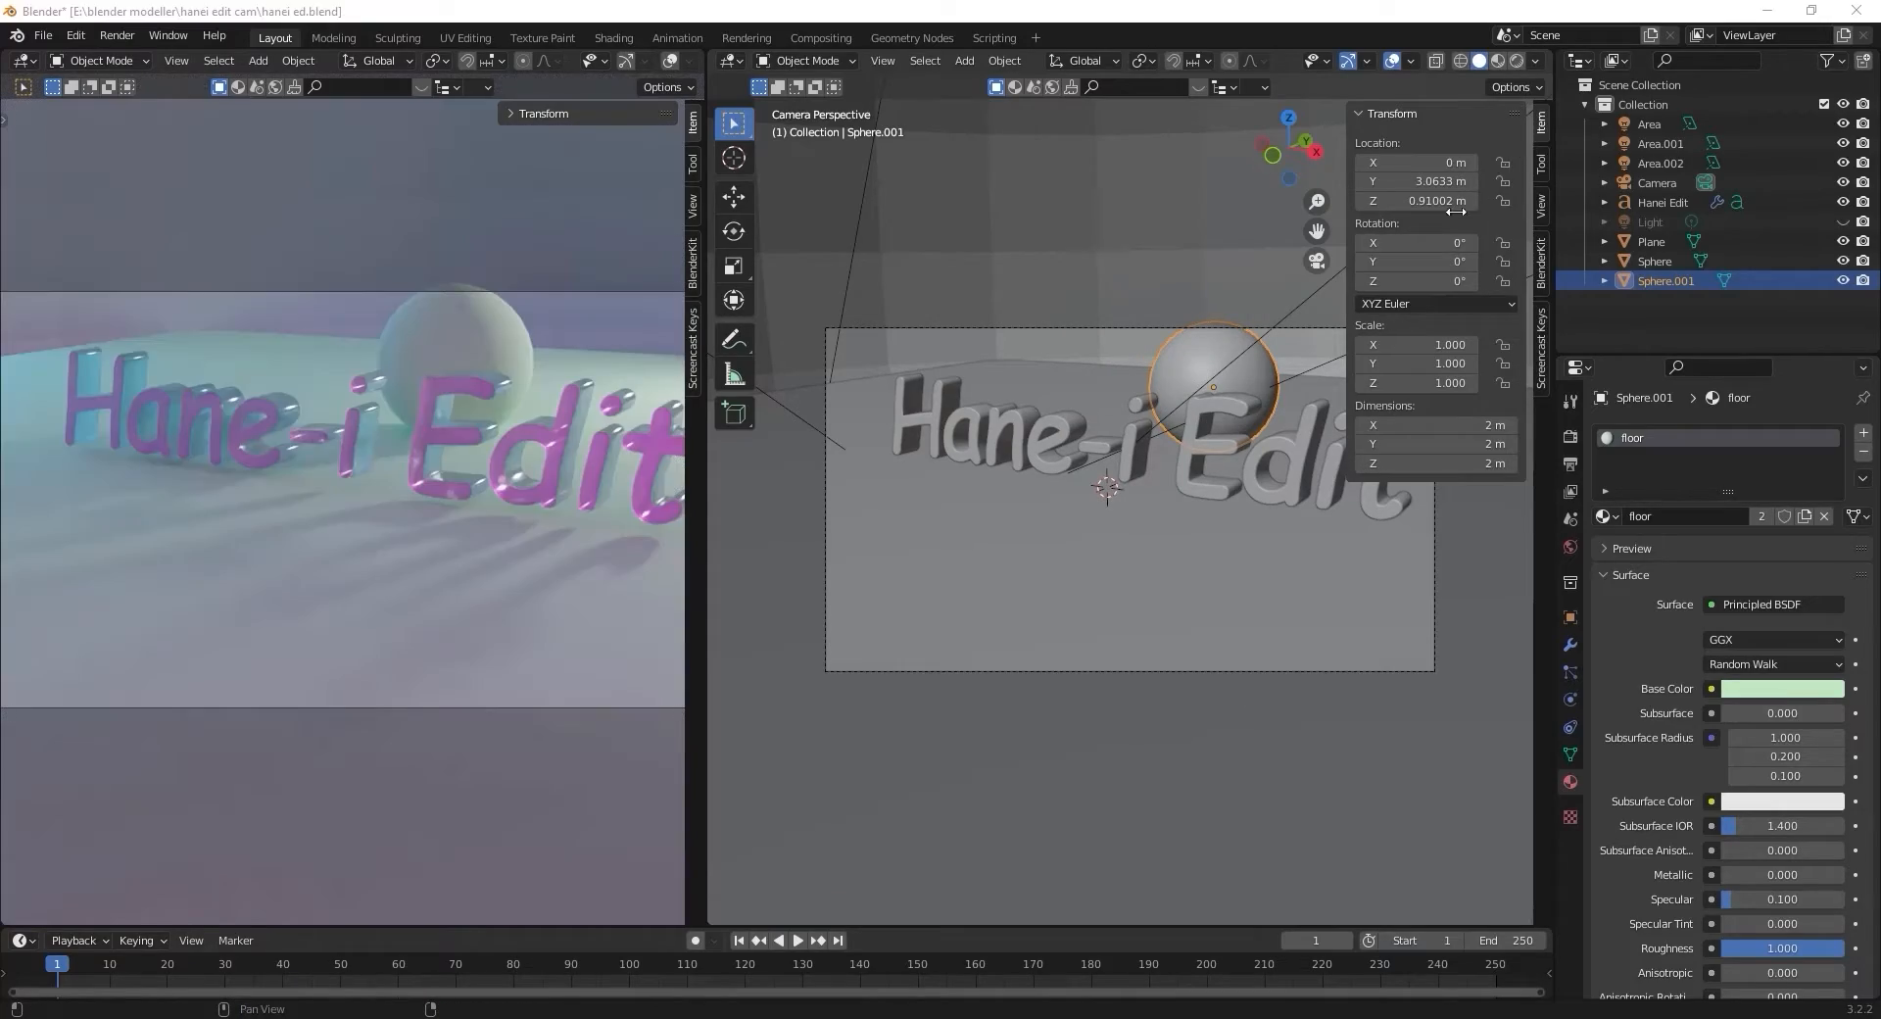
Collapse the transform values and shade the large enclosing sphere smooth.
{"action": "left_click", "coordinate": [1377, 115]}
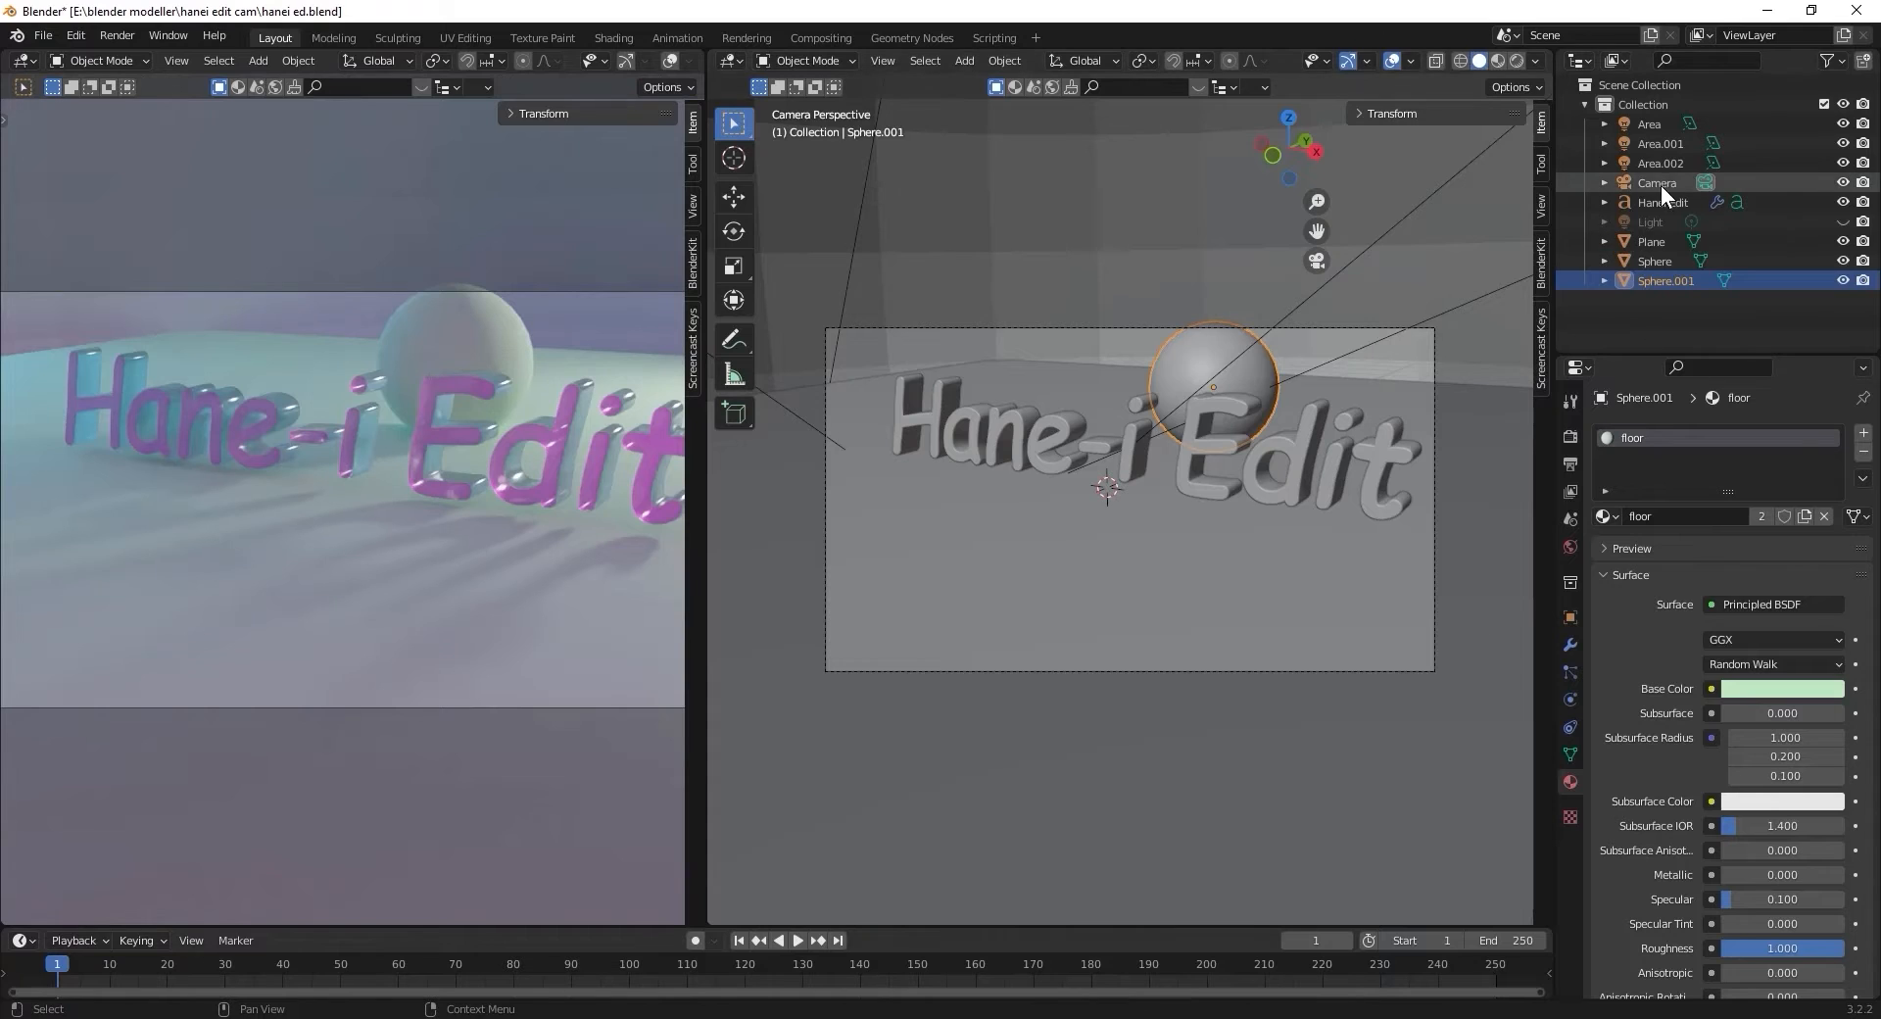
{"action": "left_click", "coordinate": [1665, 260]}
{"action": "scroll", "coordinate": [1327, 419], "scroll_direction": "down", "scroll_amount": 7}
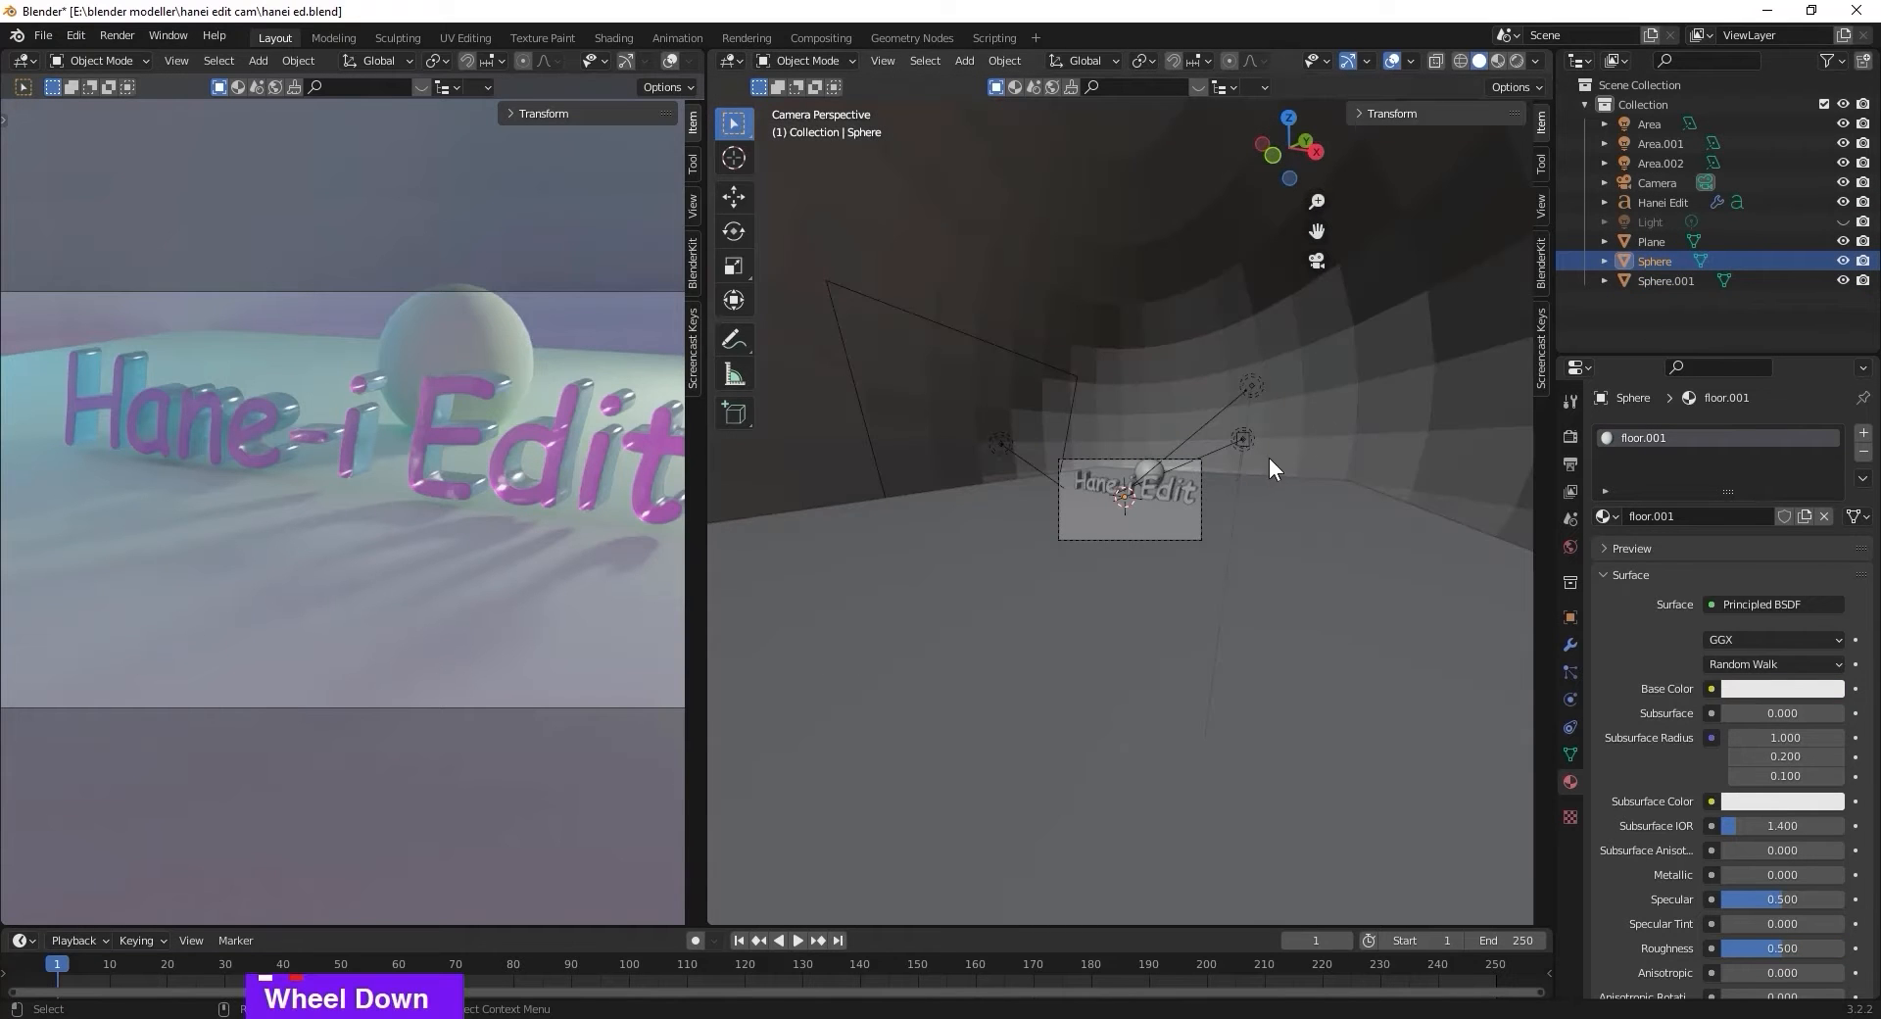
{"action": "scroll", "coordinate": [1238, 498], "scroll_direction": "up", "scroll_amount": 2}
{"action": "key", "text": "KP_Decimal"}
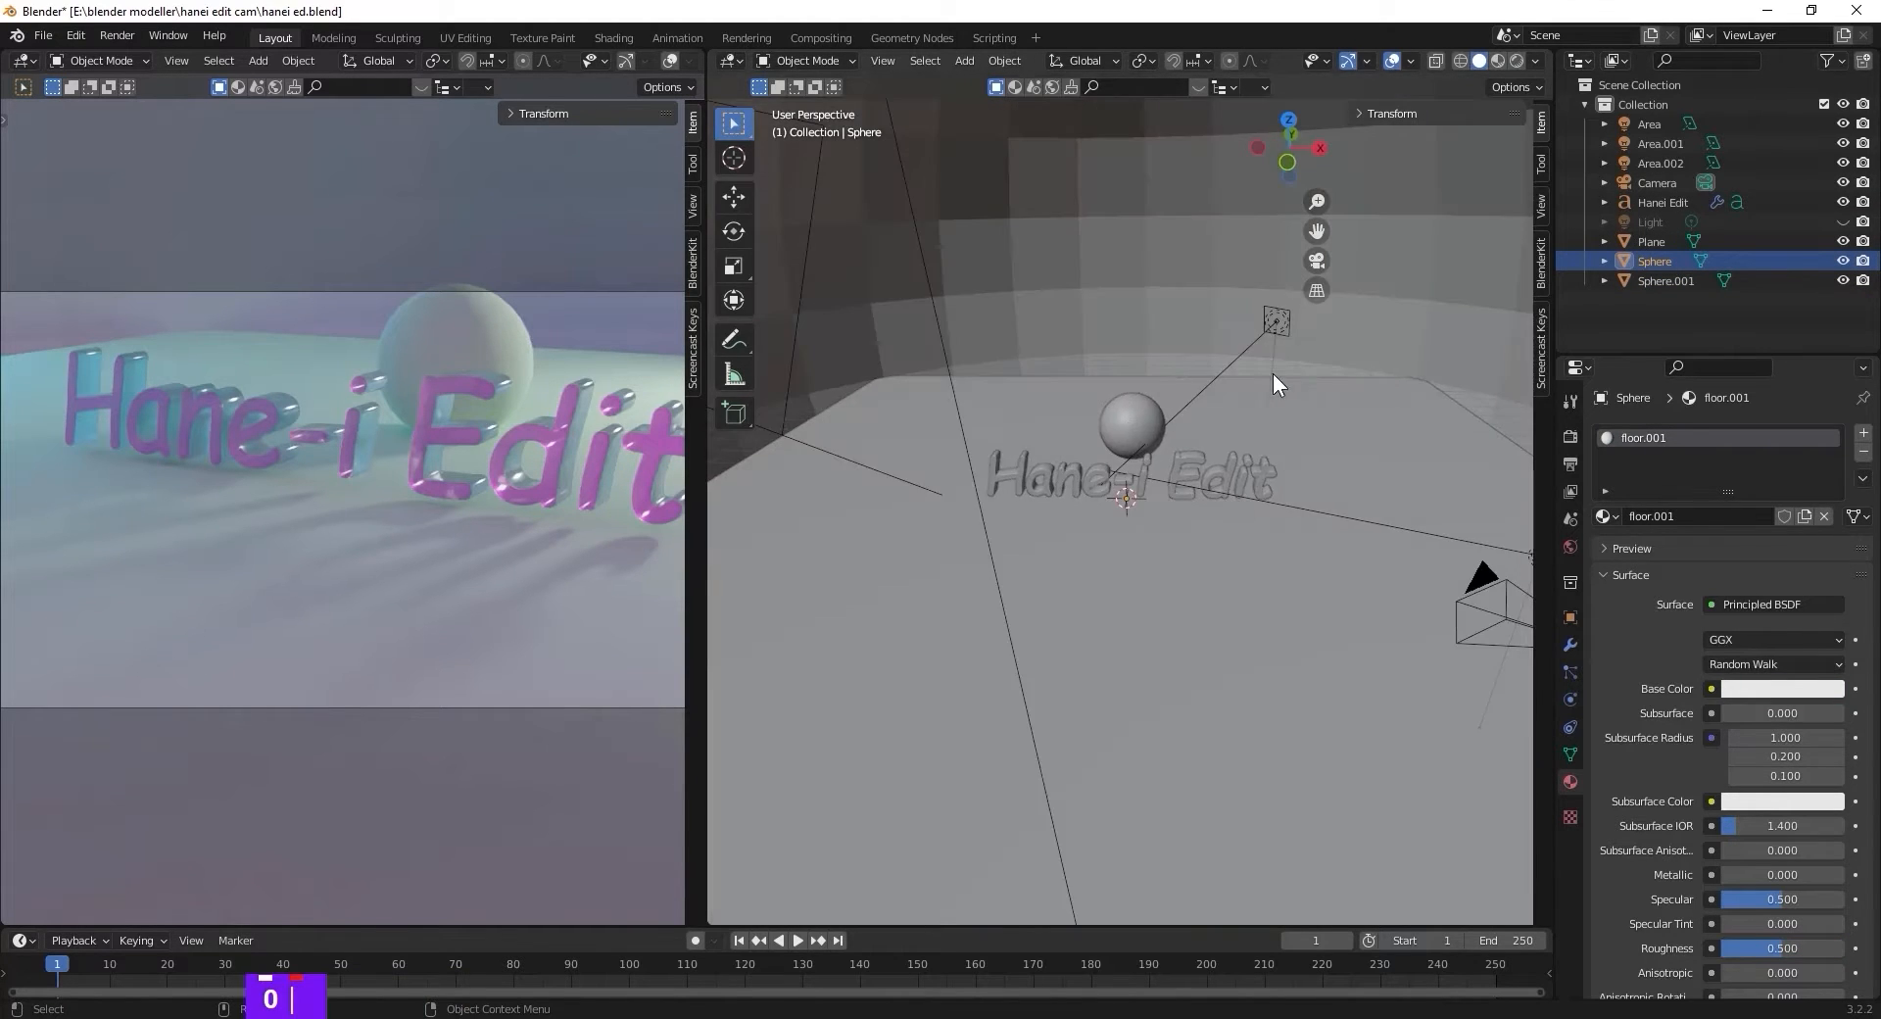
{"action": "scroll", "coordinate": [1136, 497], "scroll_direction": "up", "scroll_amount": 1}
{"action": "right_click", "coordinate": [1213, 435]}
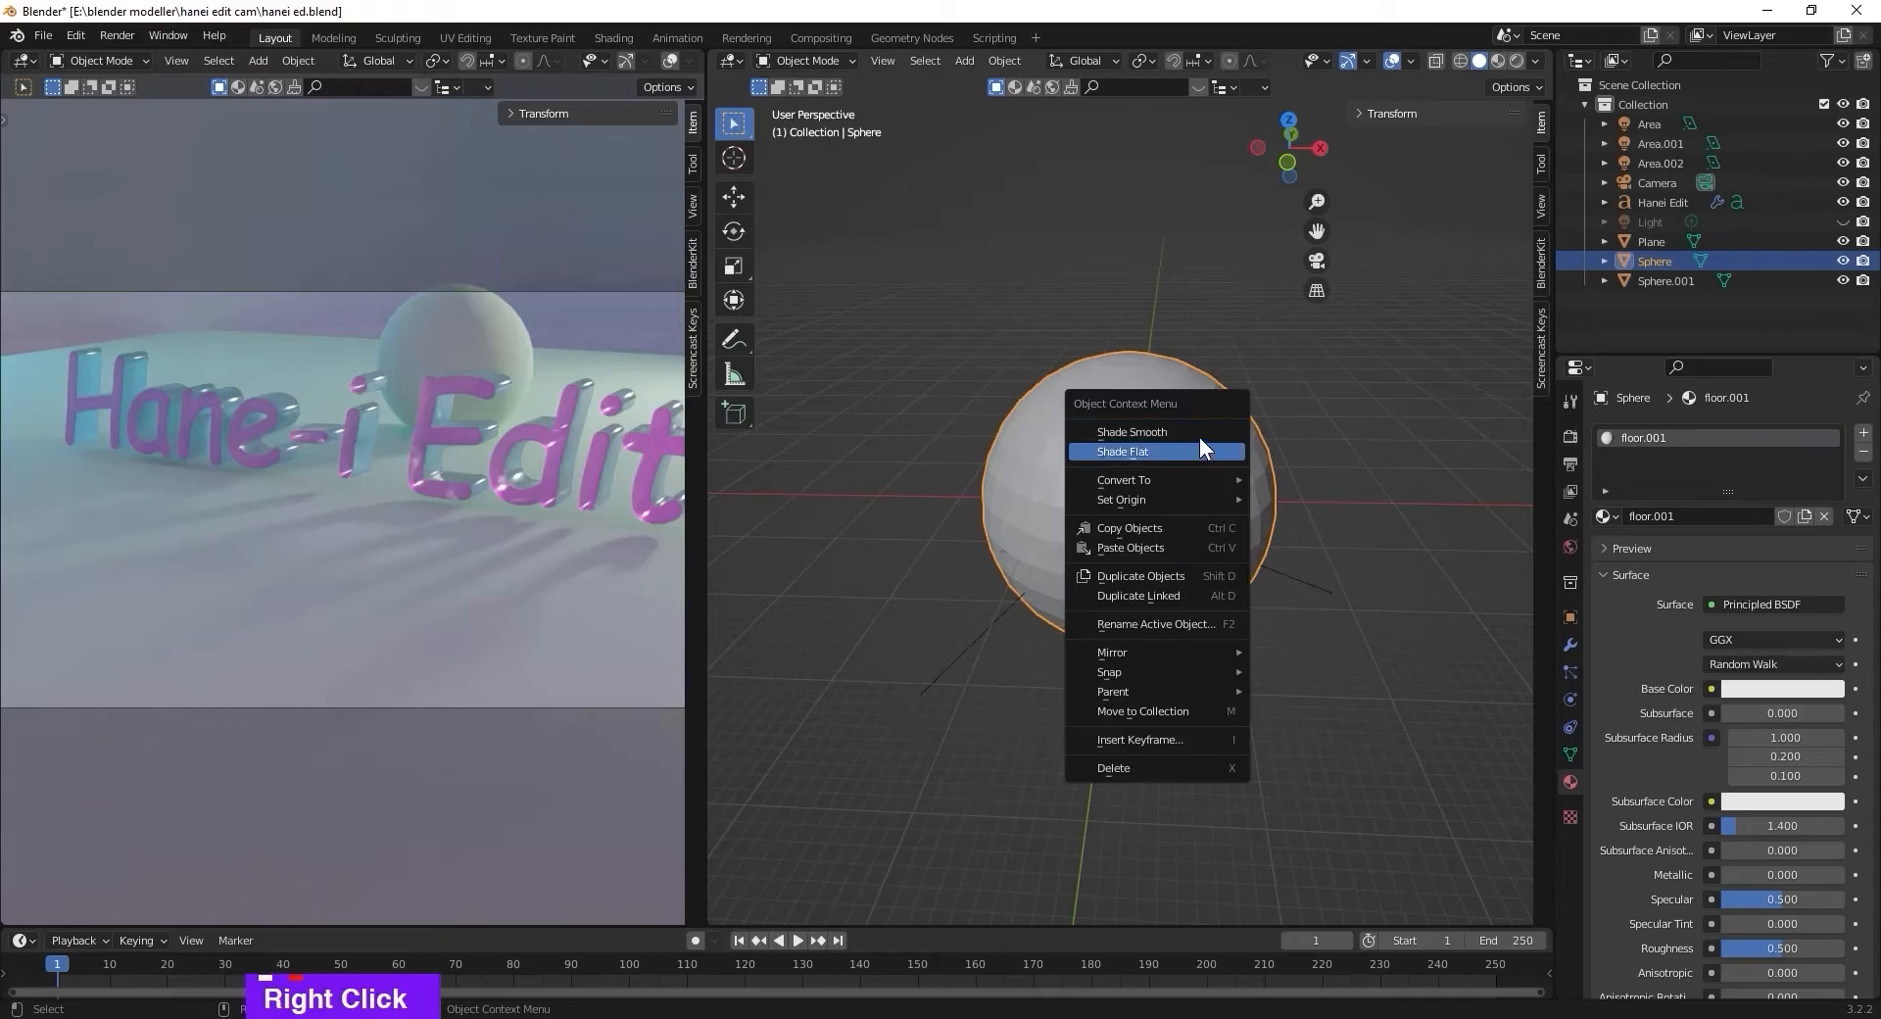
{"action": "left_click", "coordinate": [1197, 435]}
{"action": "scroll", "coordinate": [1349, 529], "scroll_direction": "up", "scroll_amount": 4}
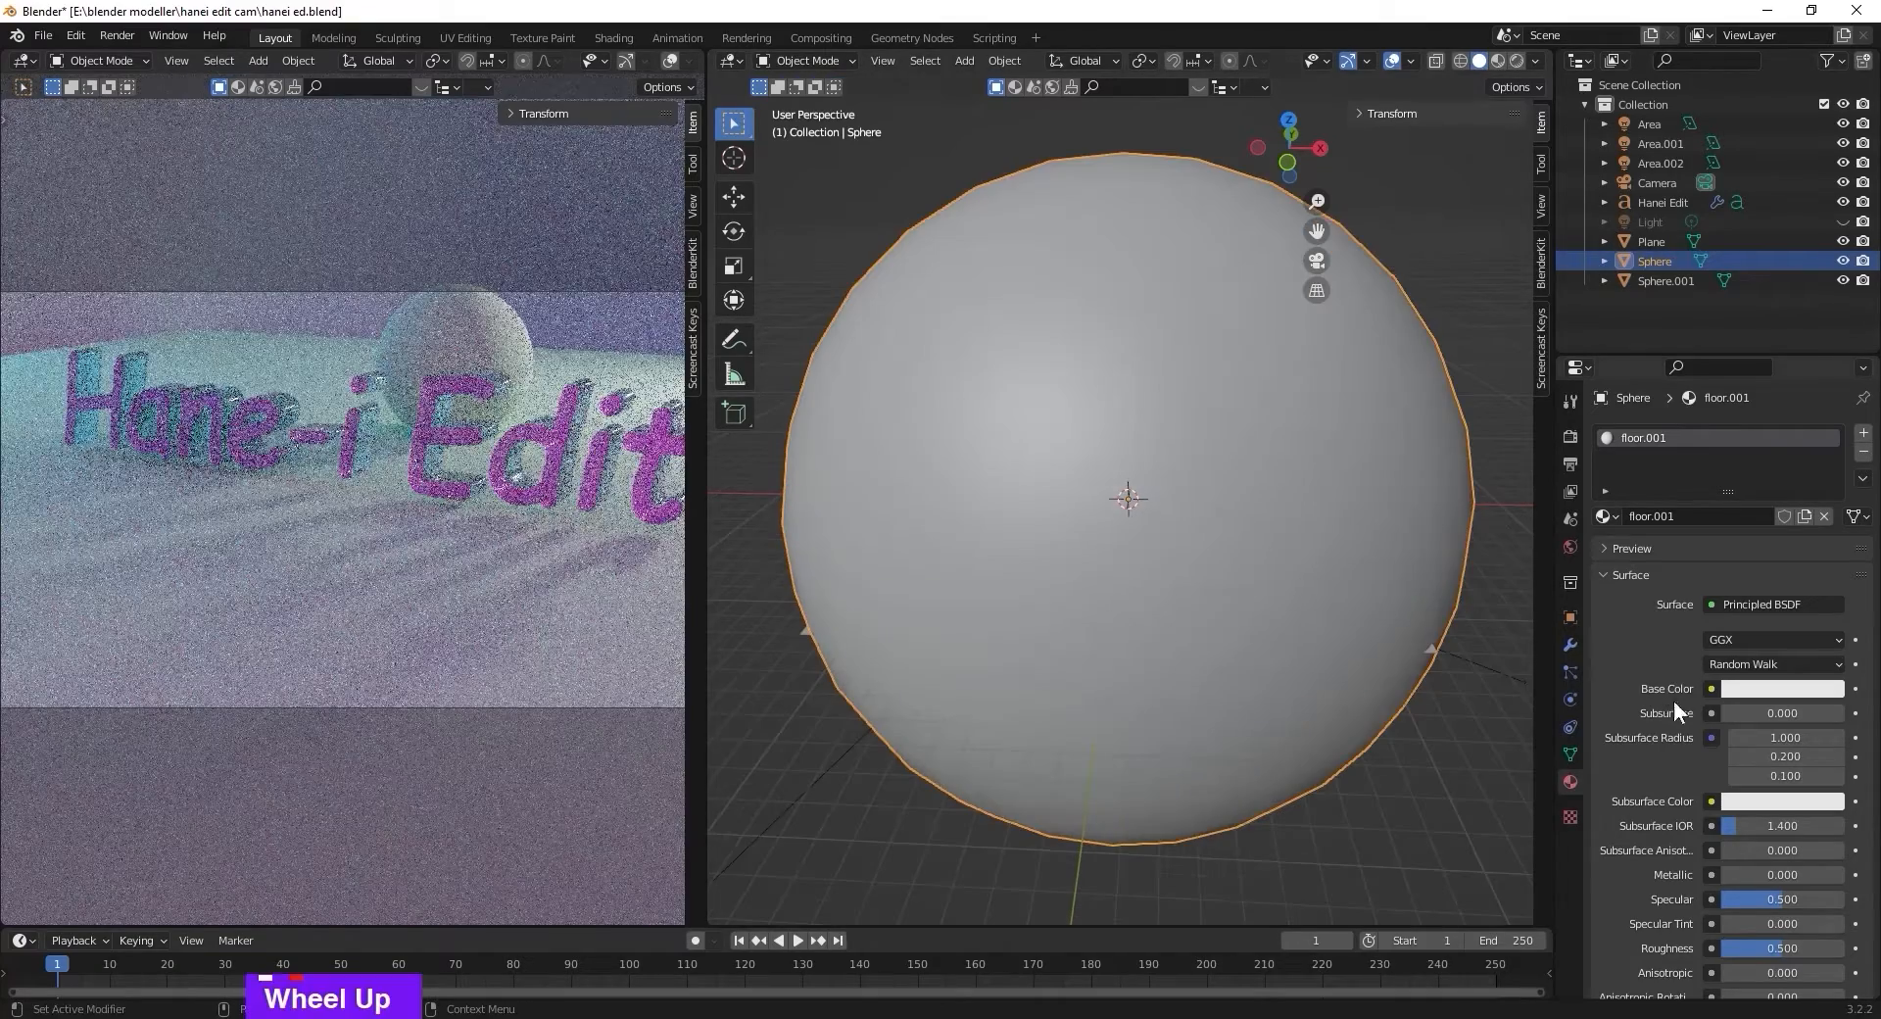
Replace the large enclosing sphere's material with the plane's pale green floor material.
{"action": "left_click", "coordinate": [1604, 516]}
{"action": "left_click", "coordinate": [1638, 565]}
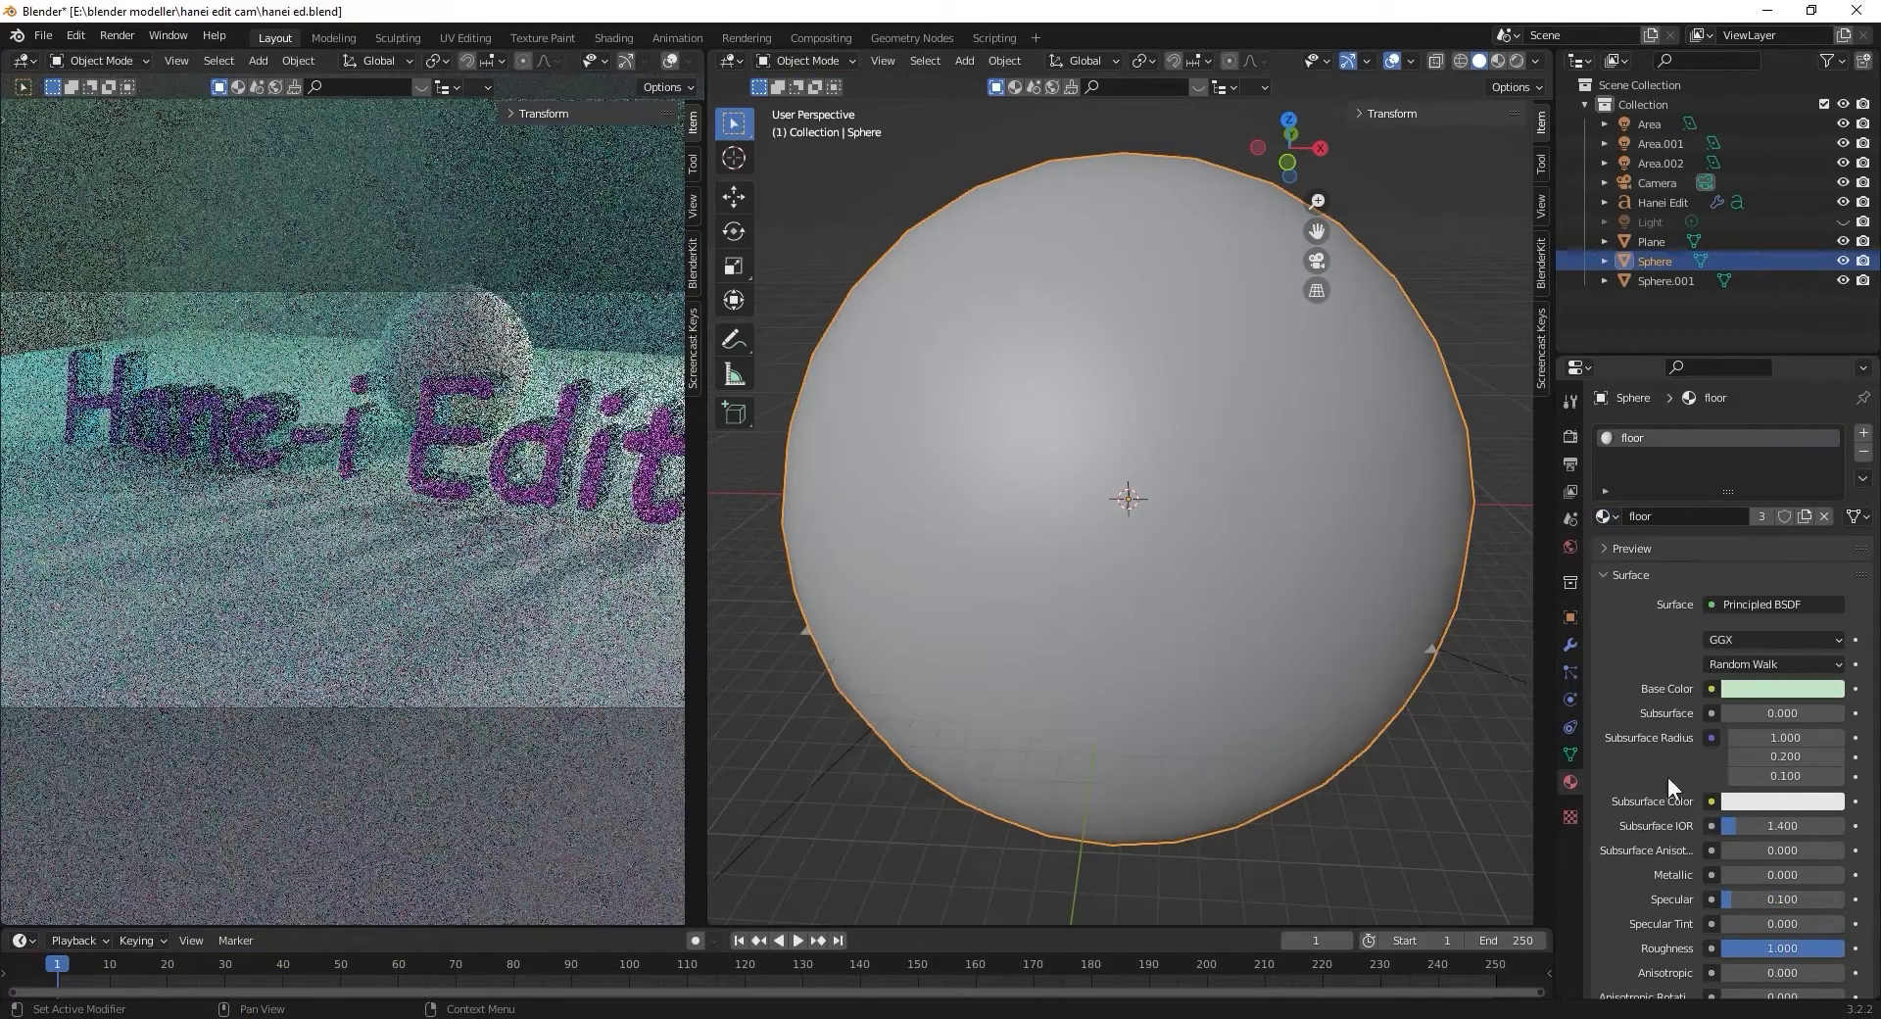
{"action": "scroll", "coordinate": [1179, 521], "scroll_direction": "down", "scroll_amount": 8}
{"action": "scroll", "coordinate": [1136, 494], "scroll_direction": "up", "scroll_amount": 4}
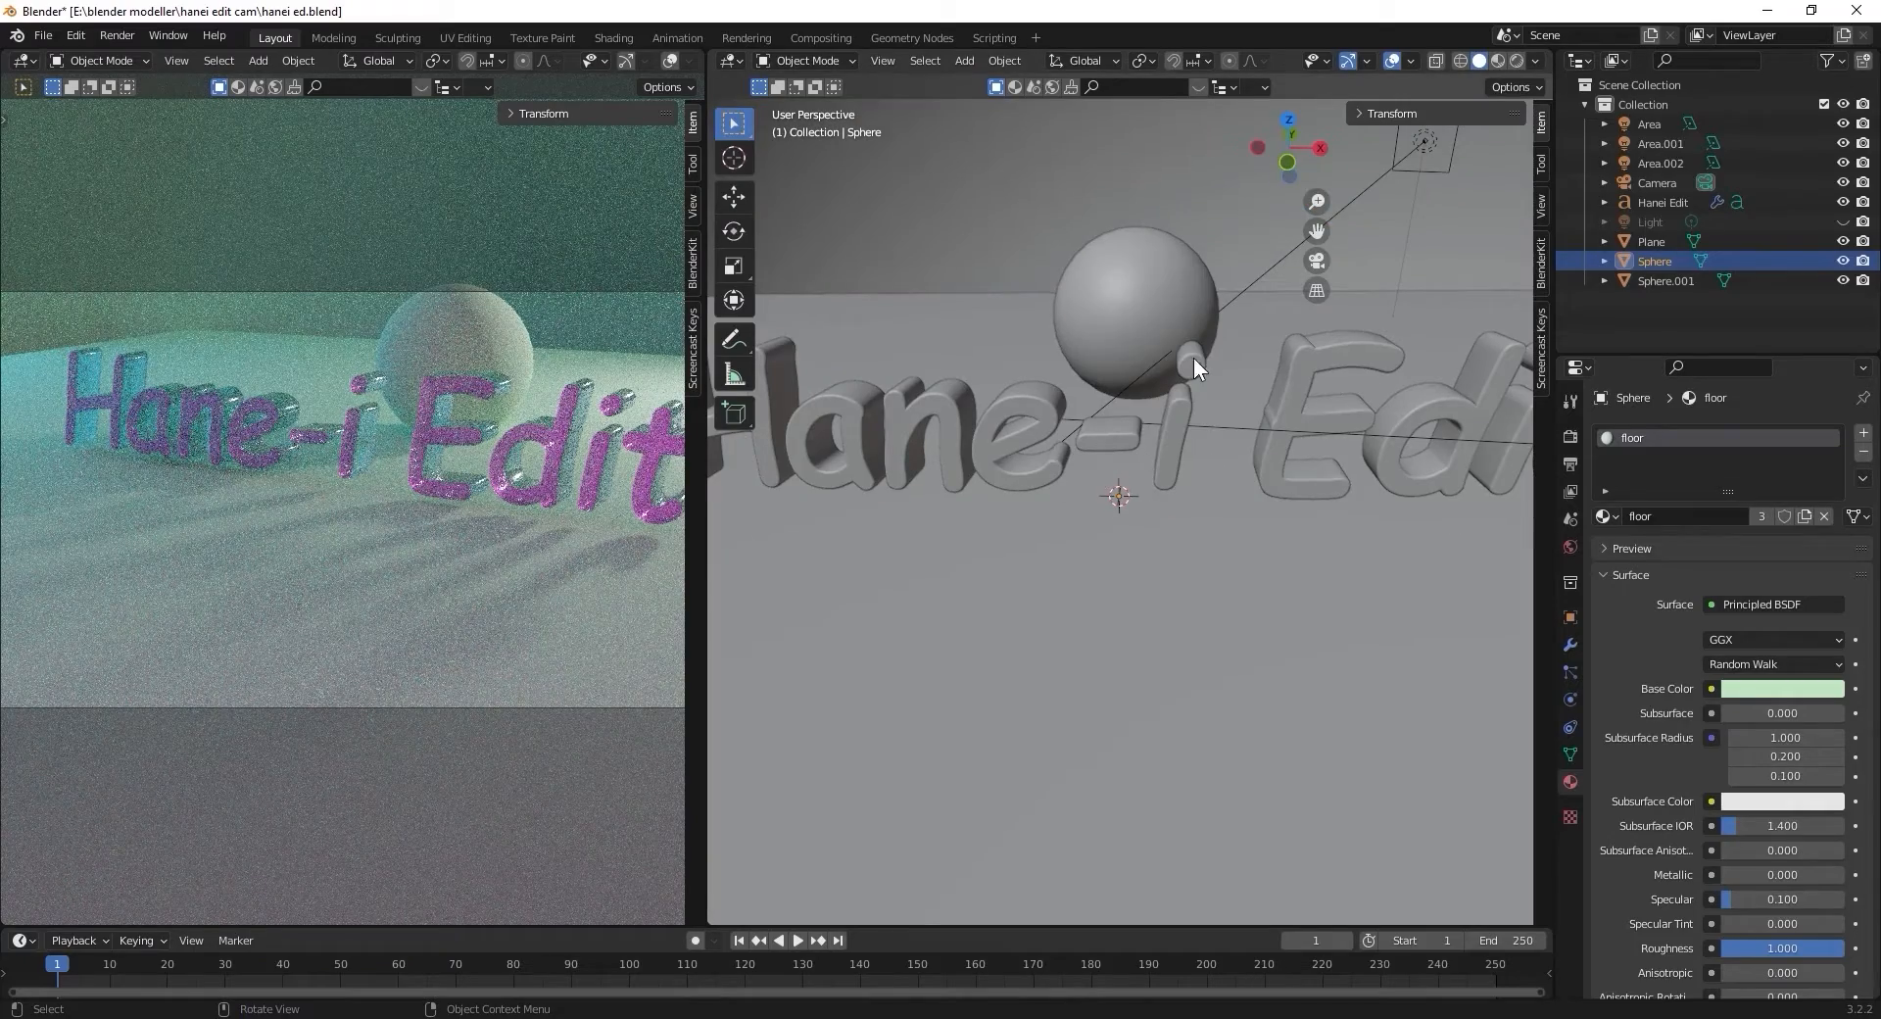
Move the small sphere along the X axis so it sits behind the start of the text.
{"action": "left_click", "coordinate": [1138, 292]}
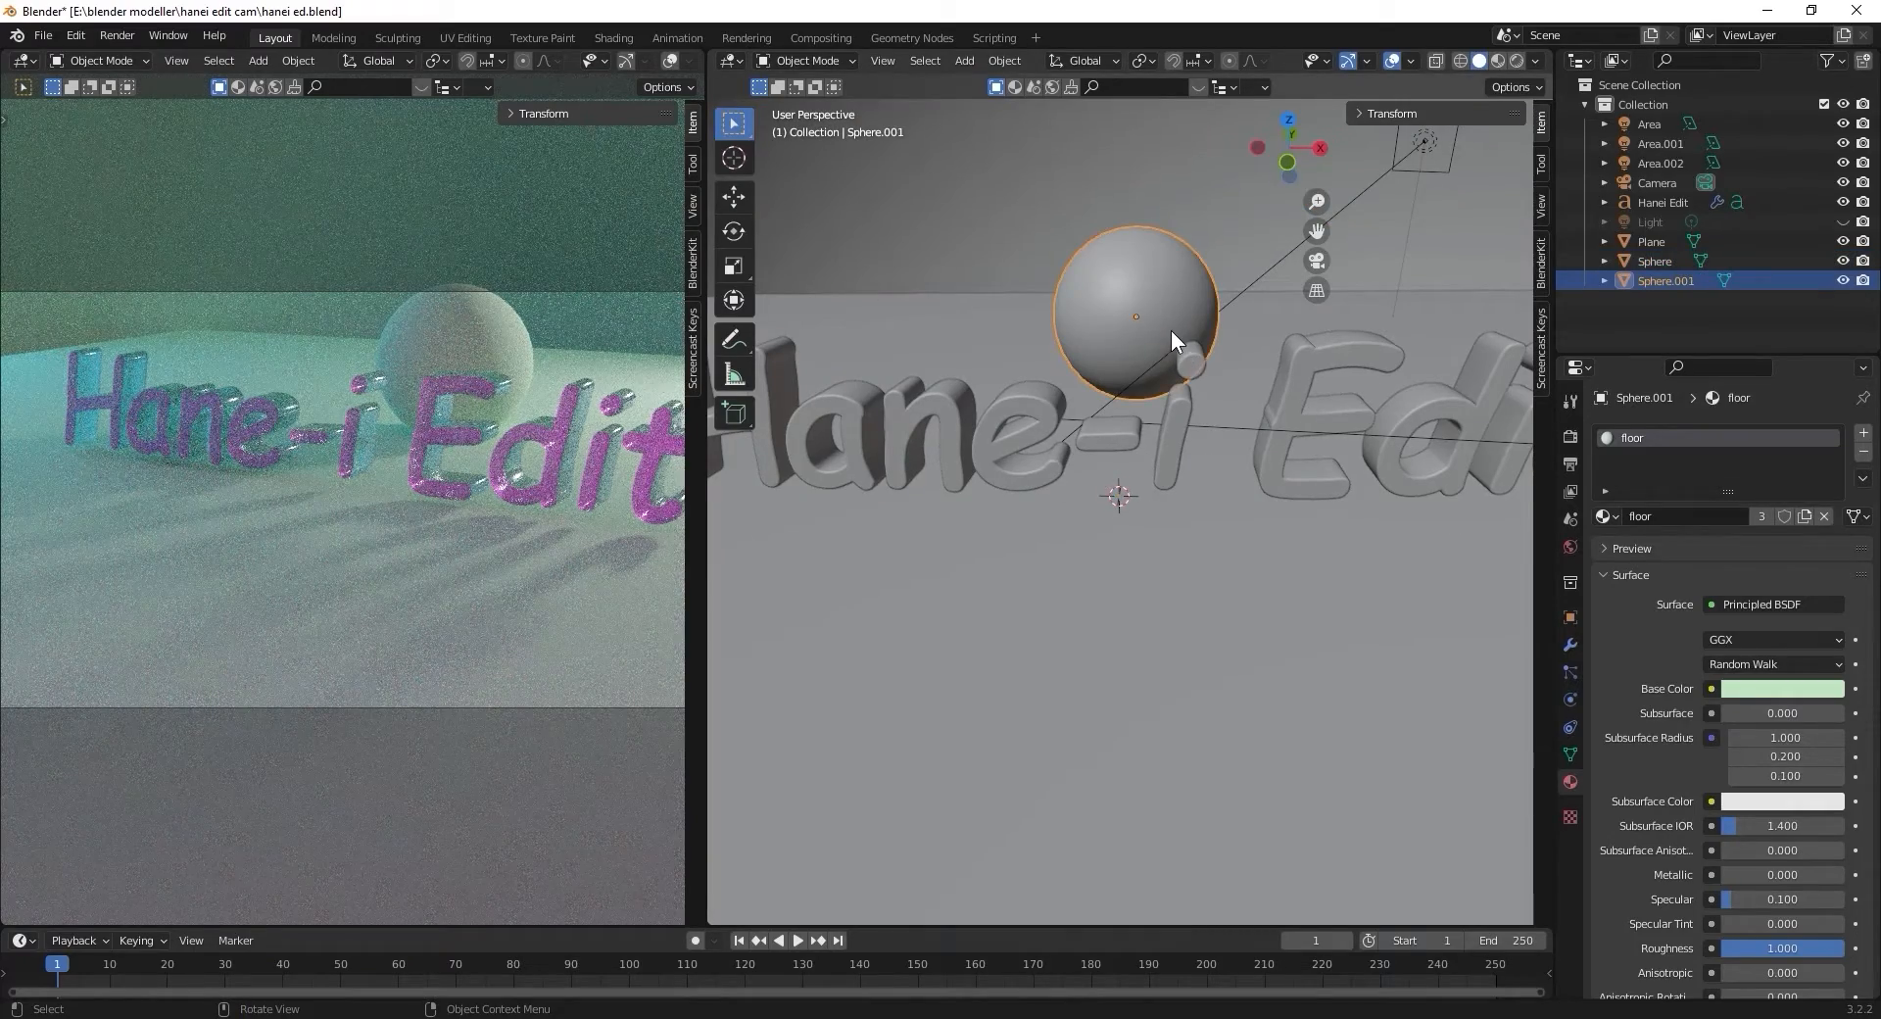
{"action": "key", "text": "g"}
{"action": "key", "text": "x"}
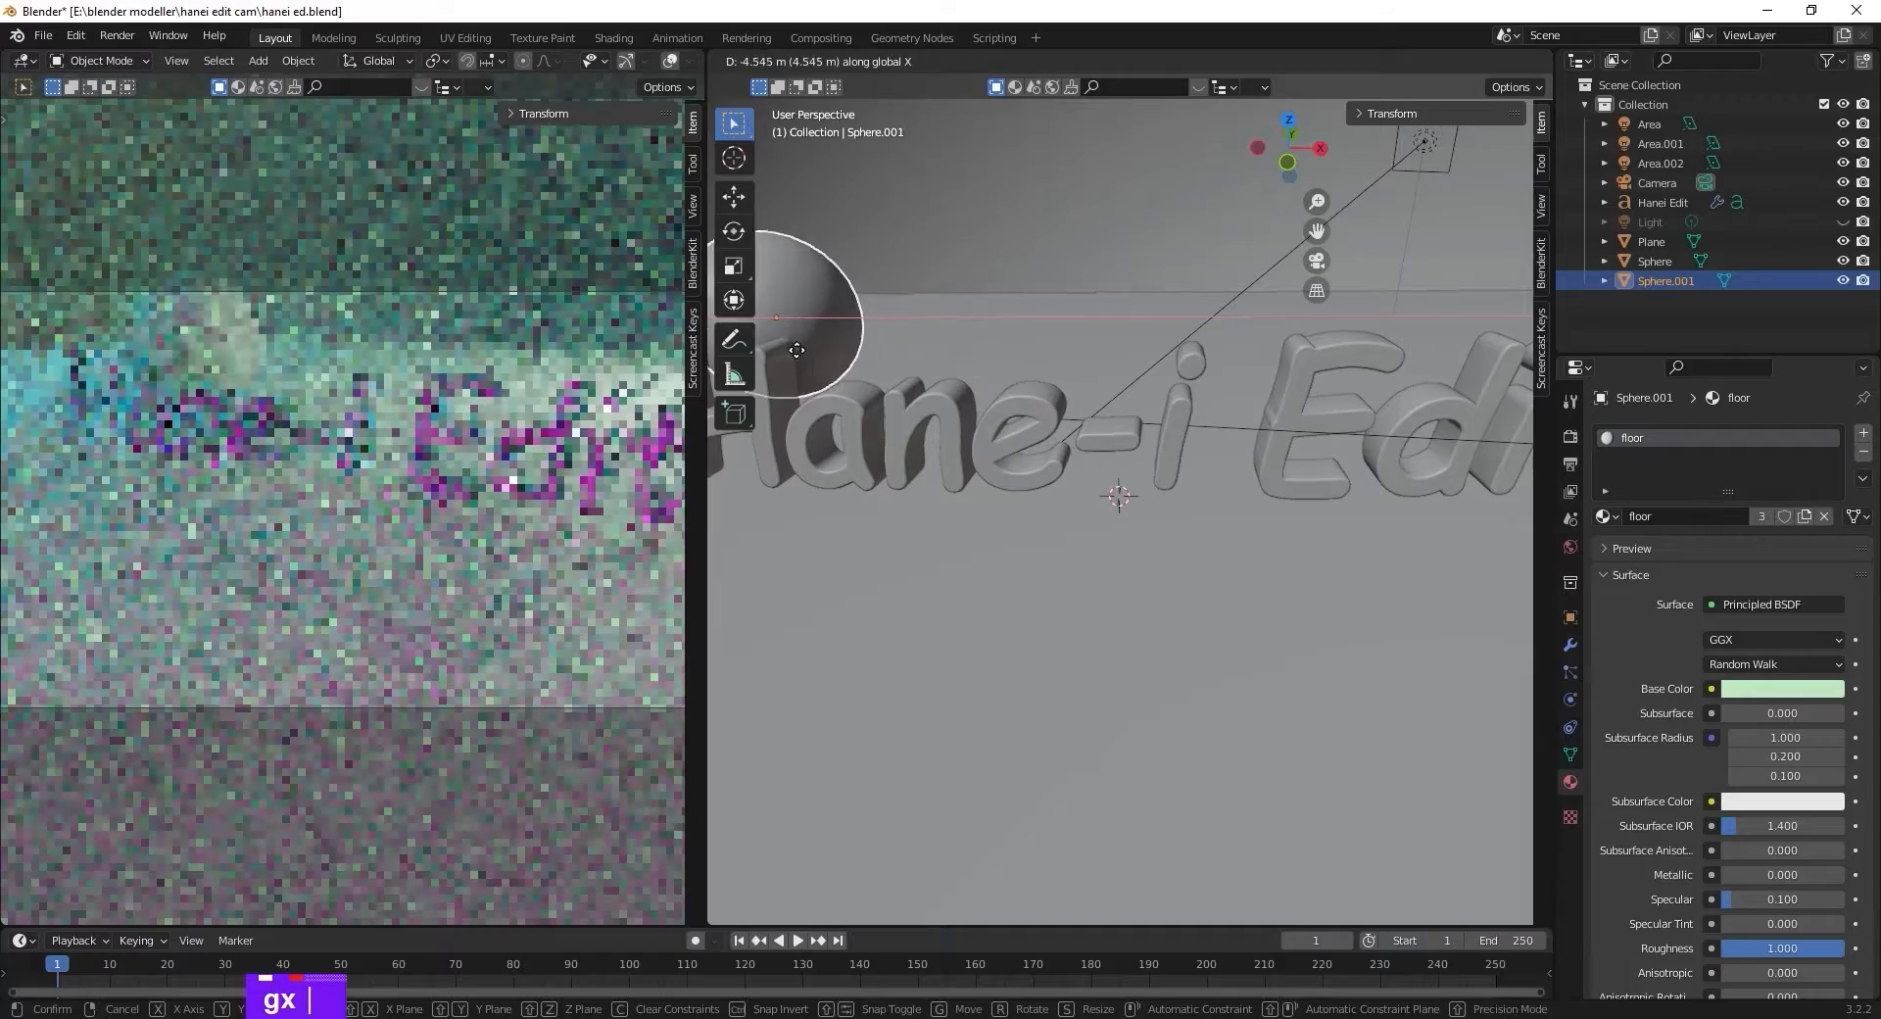
{"action": "left_click", "coordinate": [713, 368]}
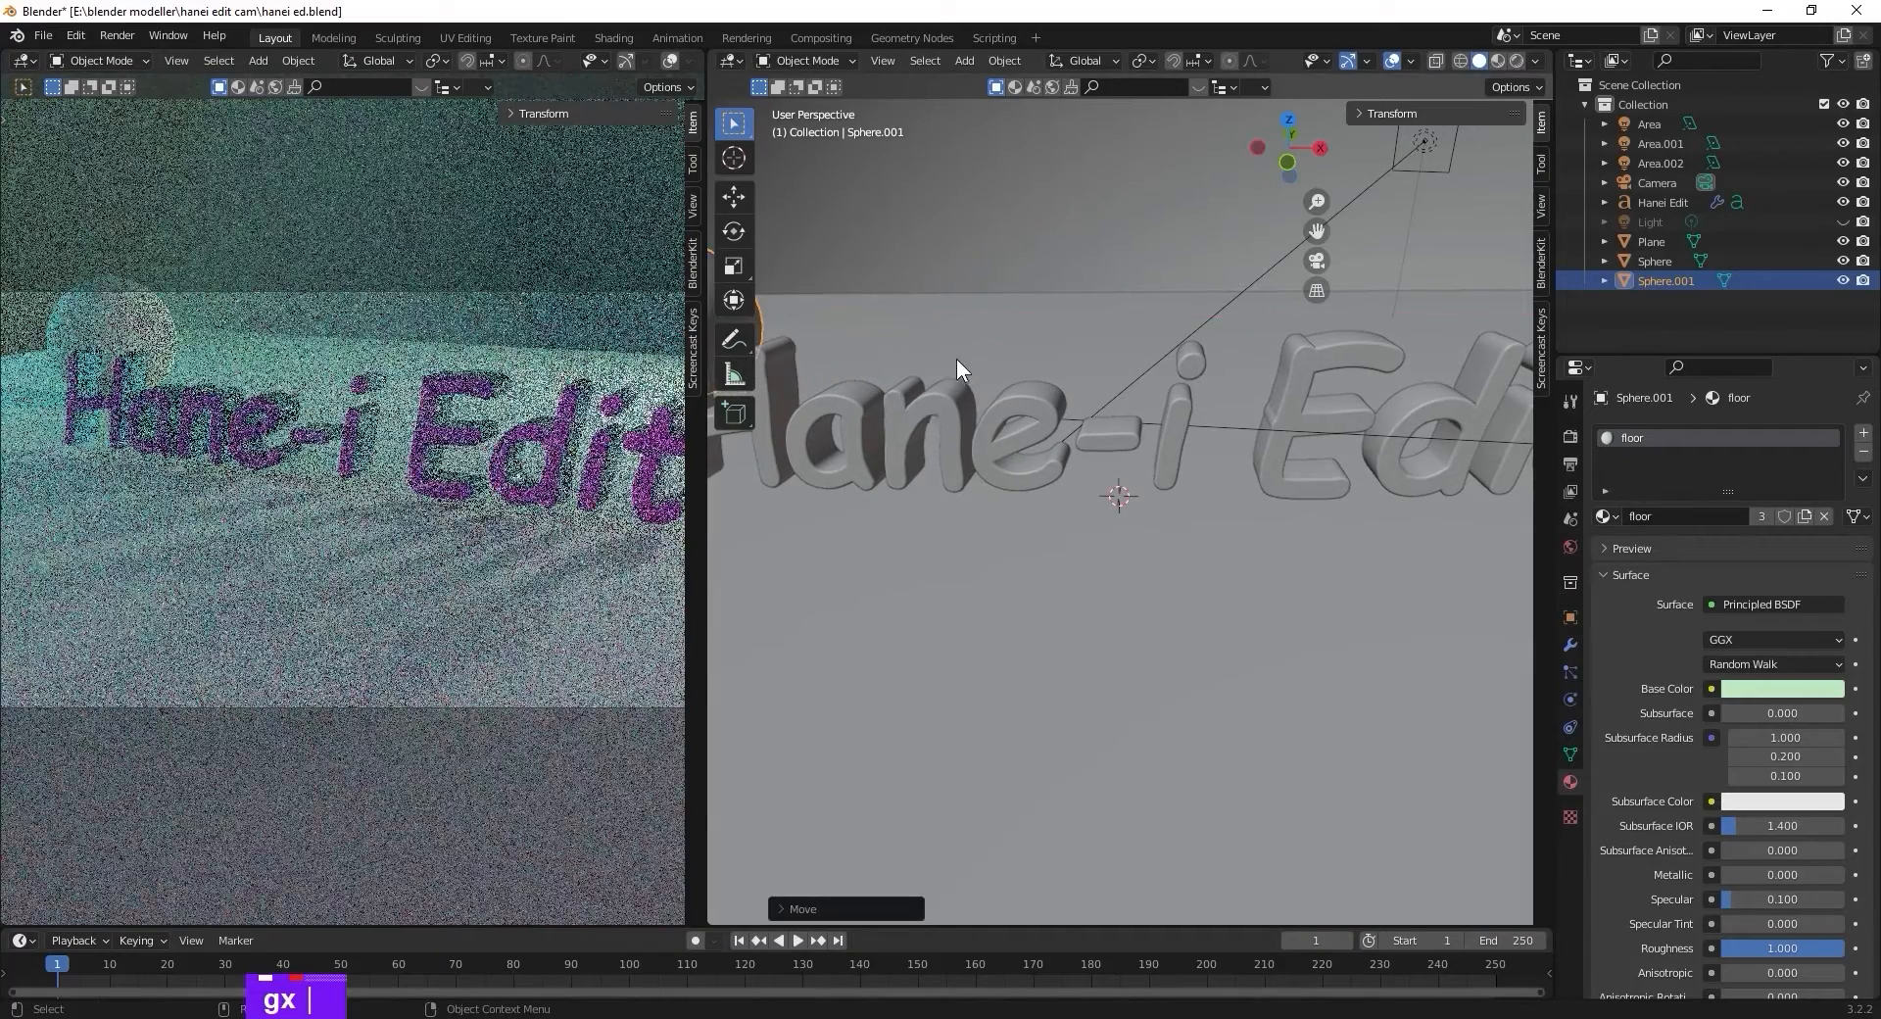
Scale up the small sphere and raise it about 0.6 m along the Z axis.
{"action": "mouse_move", "coordinate": [956, 359]}
{"action": "middle_mouse_down"}
{"action": "mouse_move", "coordinate": [1038, 343]}
{"action": "mouse_move", "coordinate": [990, 356]}
{"action": "middle_mouse_up"}
{"action": "key", "text": "s"}
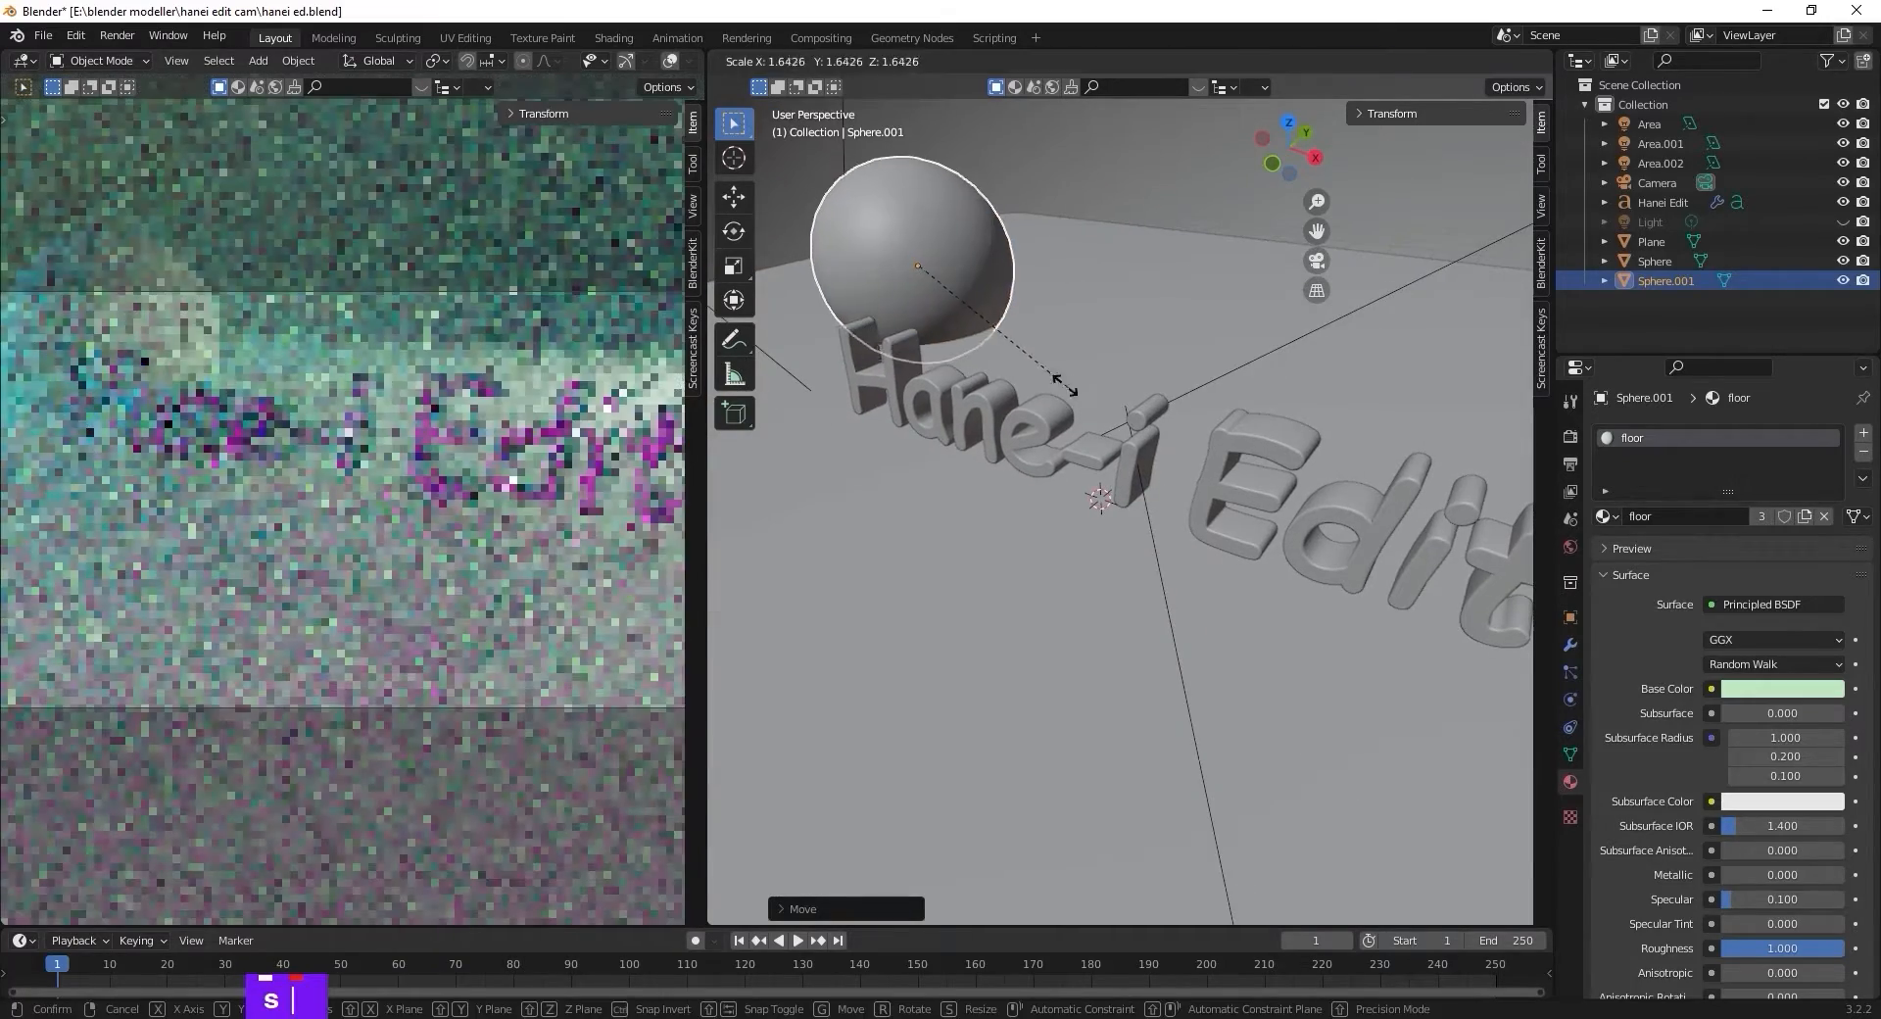
{"action": "key", "text": "g"}
{"action": "key", "text": "z"}
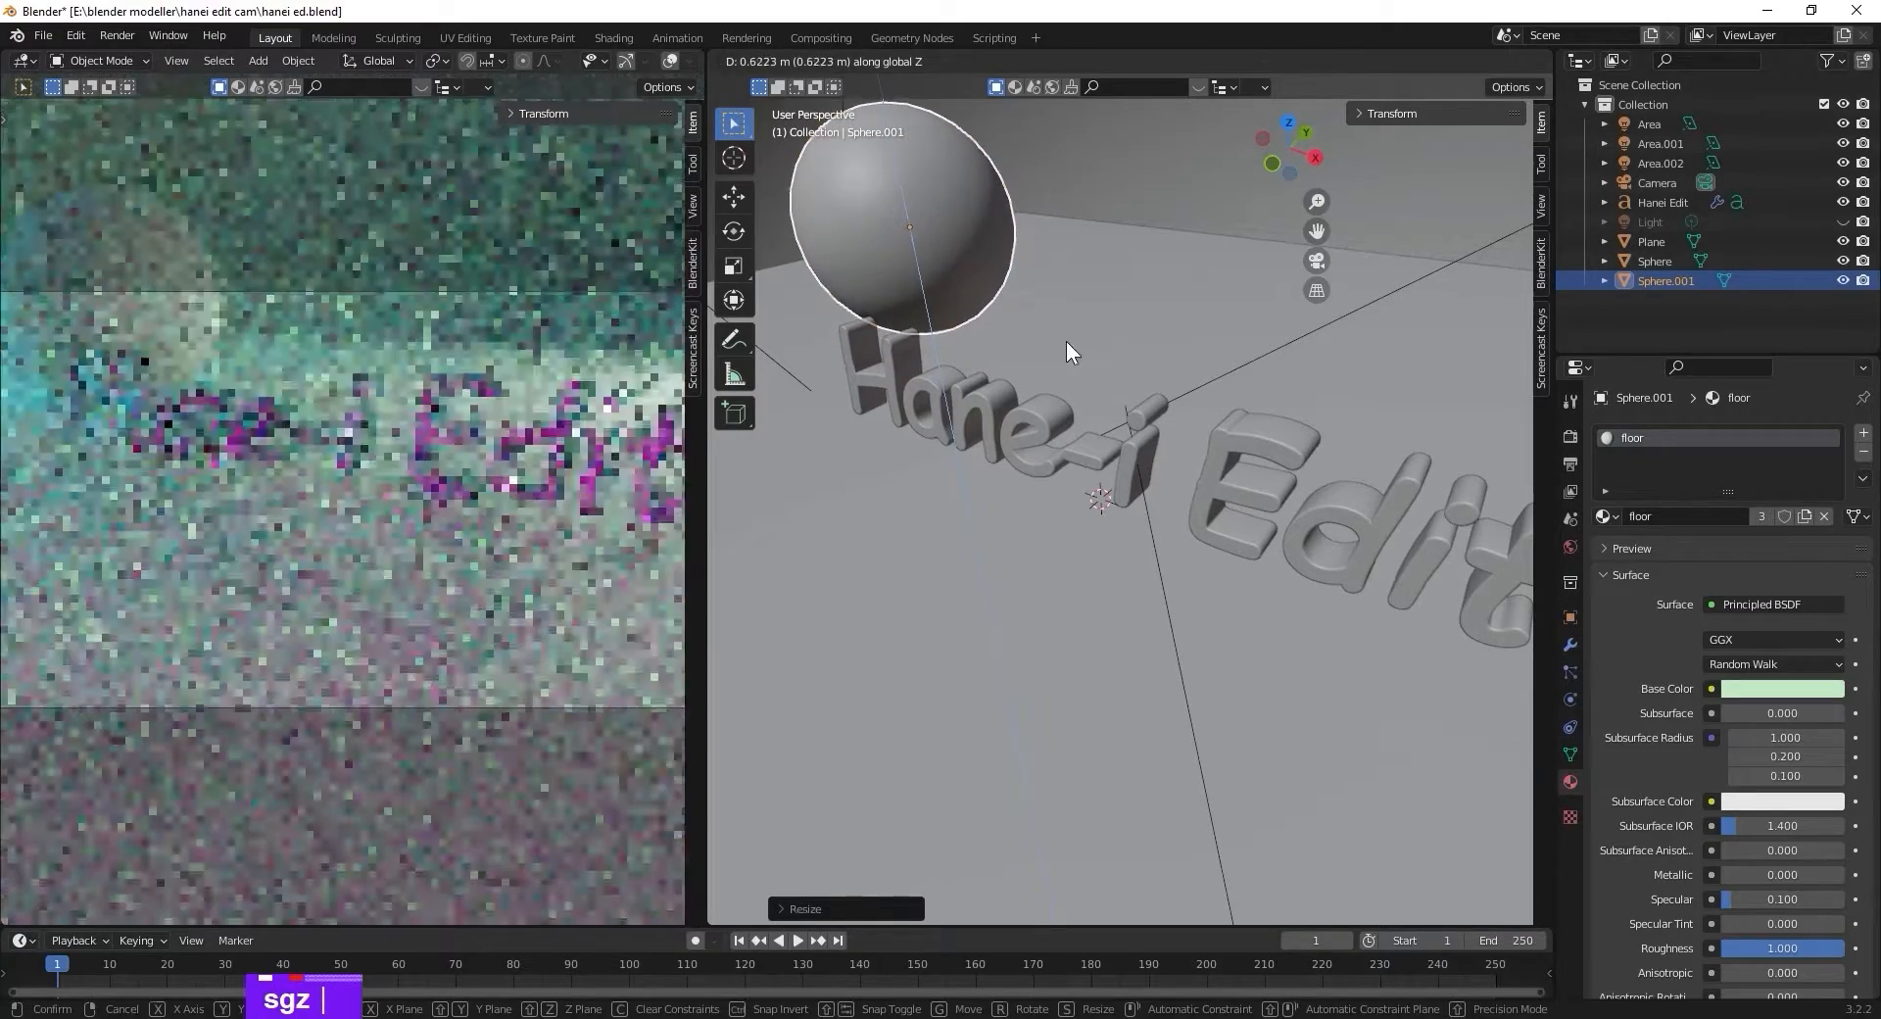
{"action": "left_click", "coordinate": [1066, 342]}
{"action": "scroll", "coordinate": [1103, 345], "scroll_direction": "down", "scroll_amount": 3}
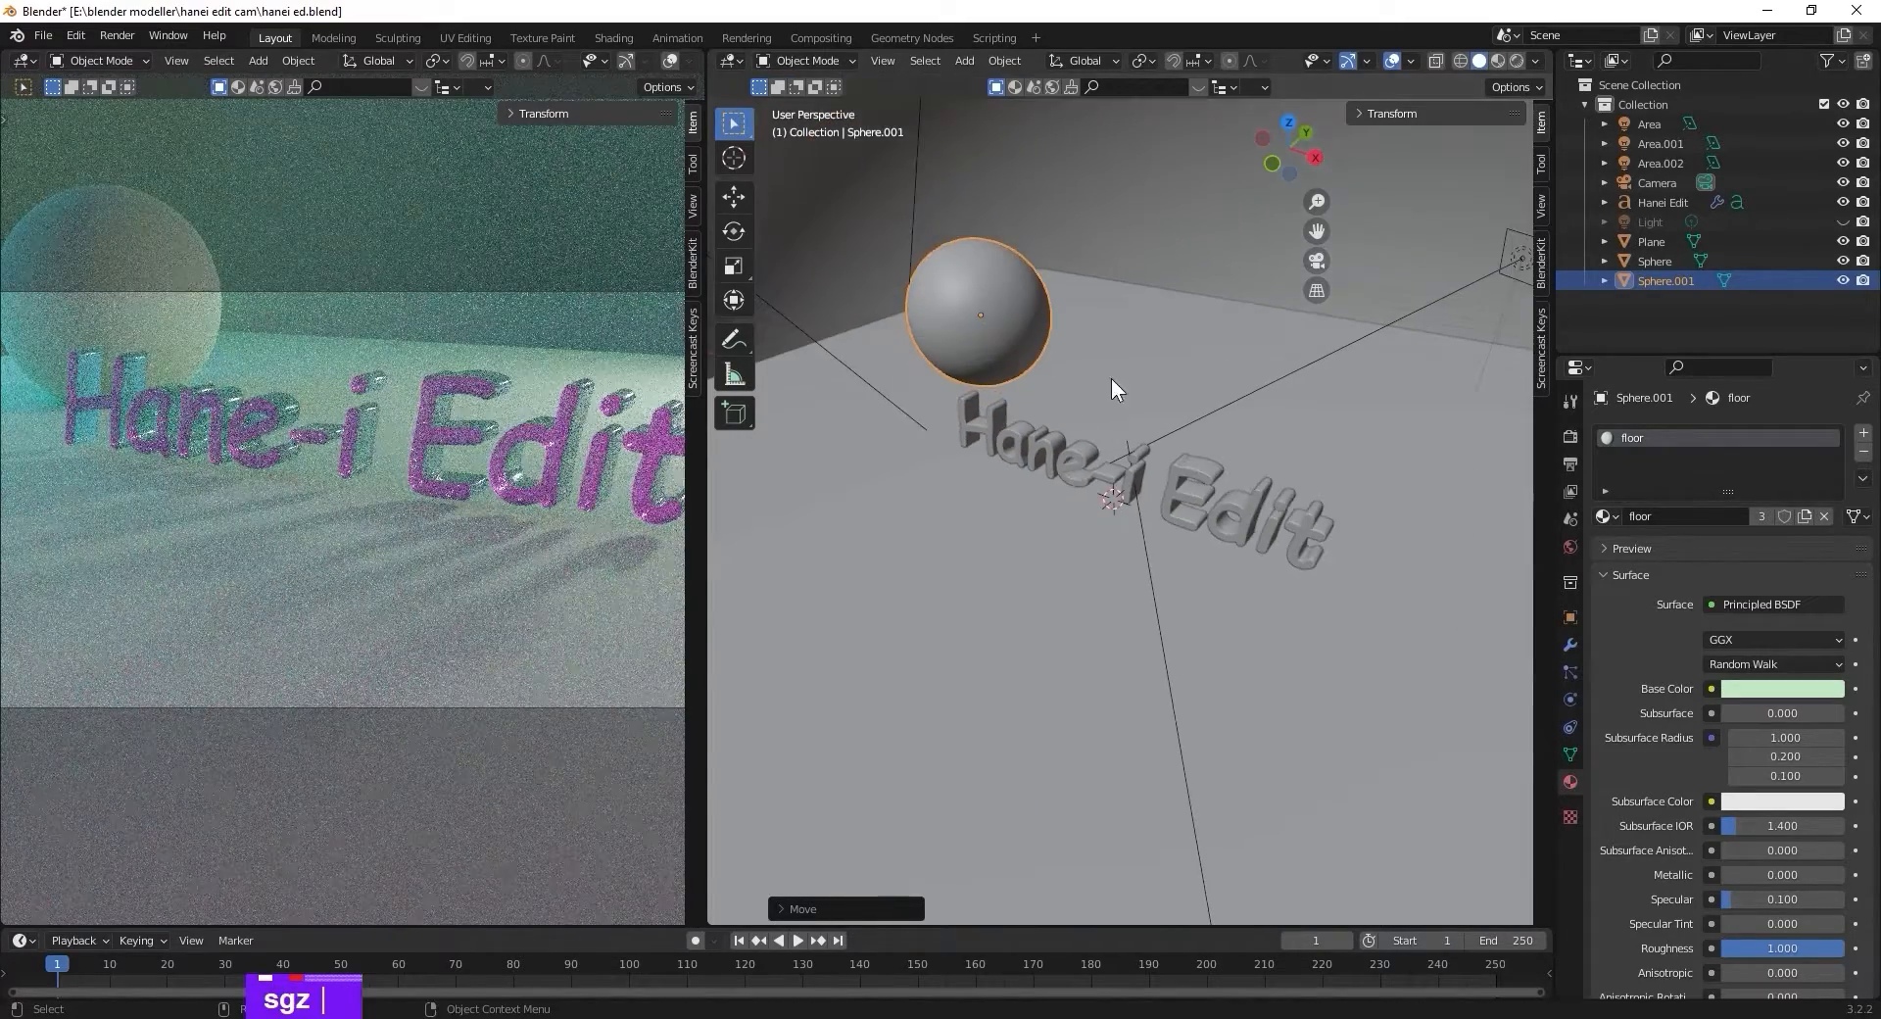
Scale up the floor plane so that it extends out to the enclosing sphere.
{"action": "middle_click_drag", "start_coordinate": [1109, 384], "coordinate": [1166, 415]}
{"action": "scroll", "coordinate": [1119, 399], "scroll_direction": "down", "scroll_amount": 2}
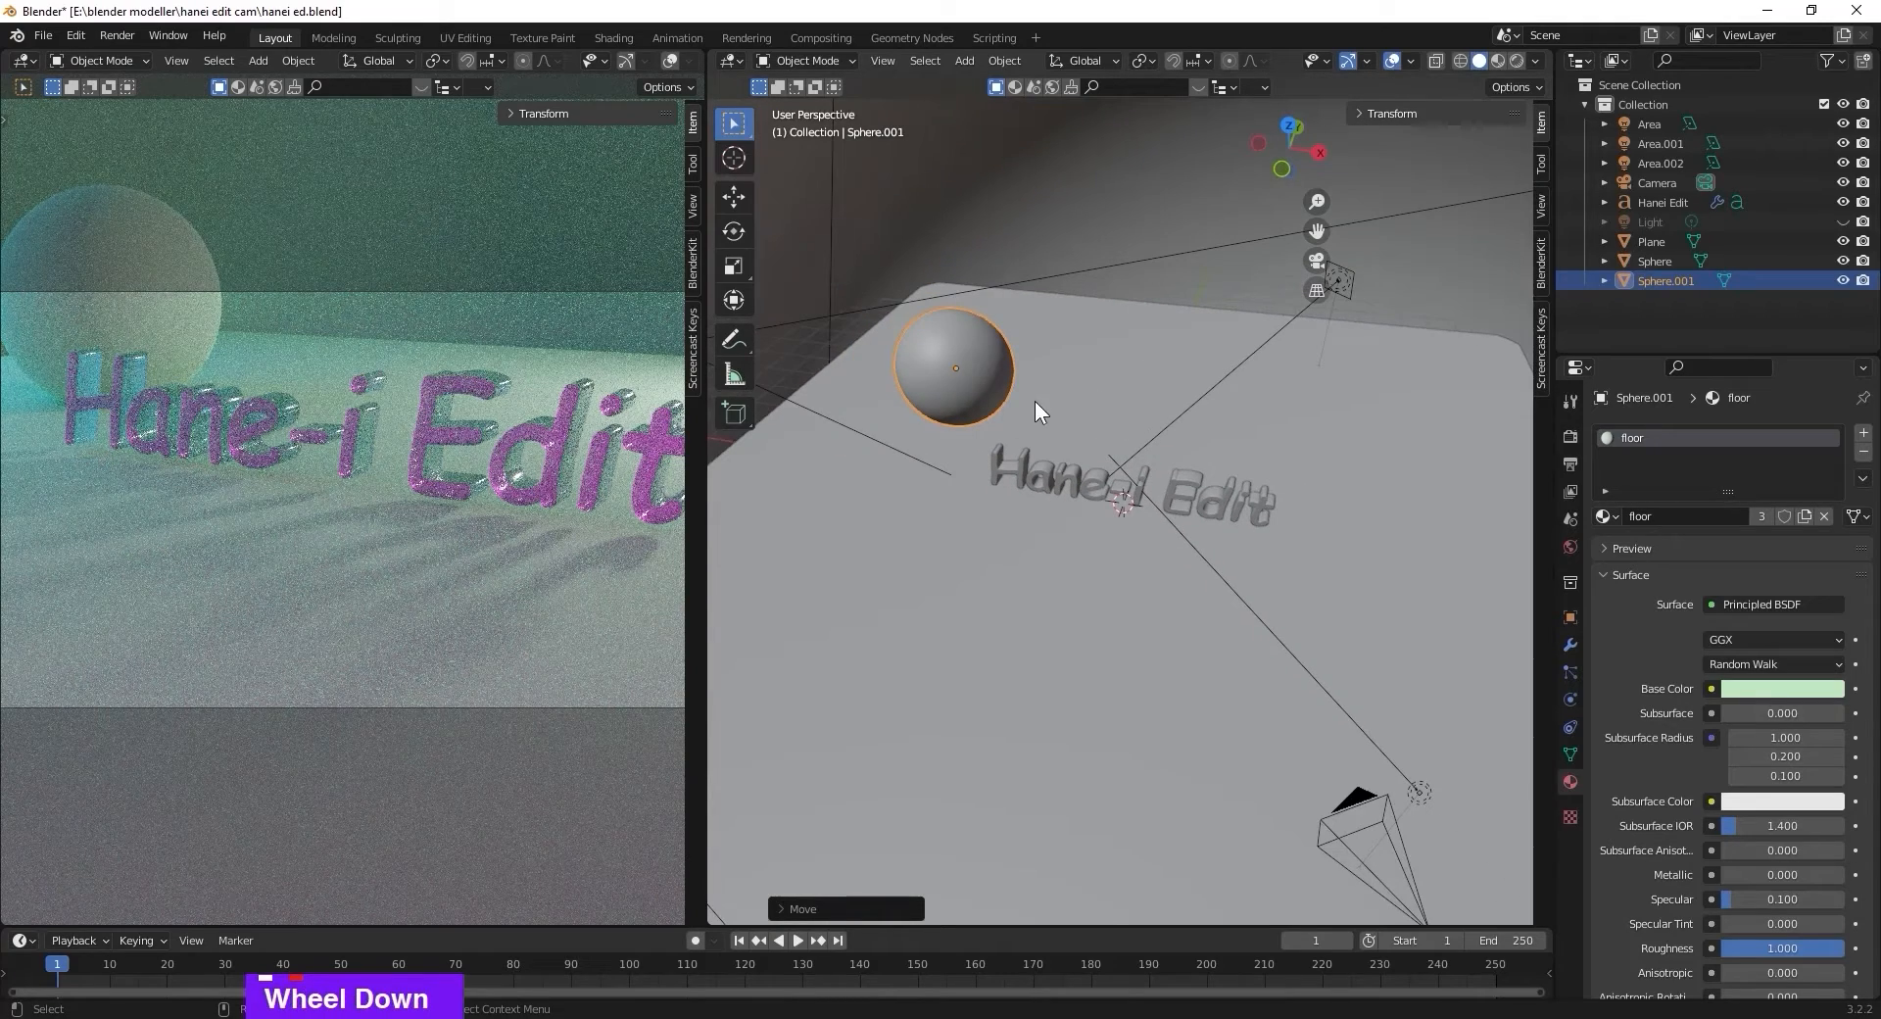
{"action": "scroll", "coordinate": [1094, 412], "scroll_direction": "down", "scroll_amount": 2}
{"action": "scroll", "coordinate": [1080, 424], "scroll_direction": "up", "scroll_amount": 3}
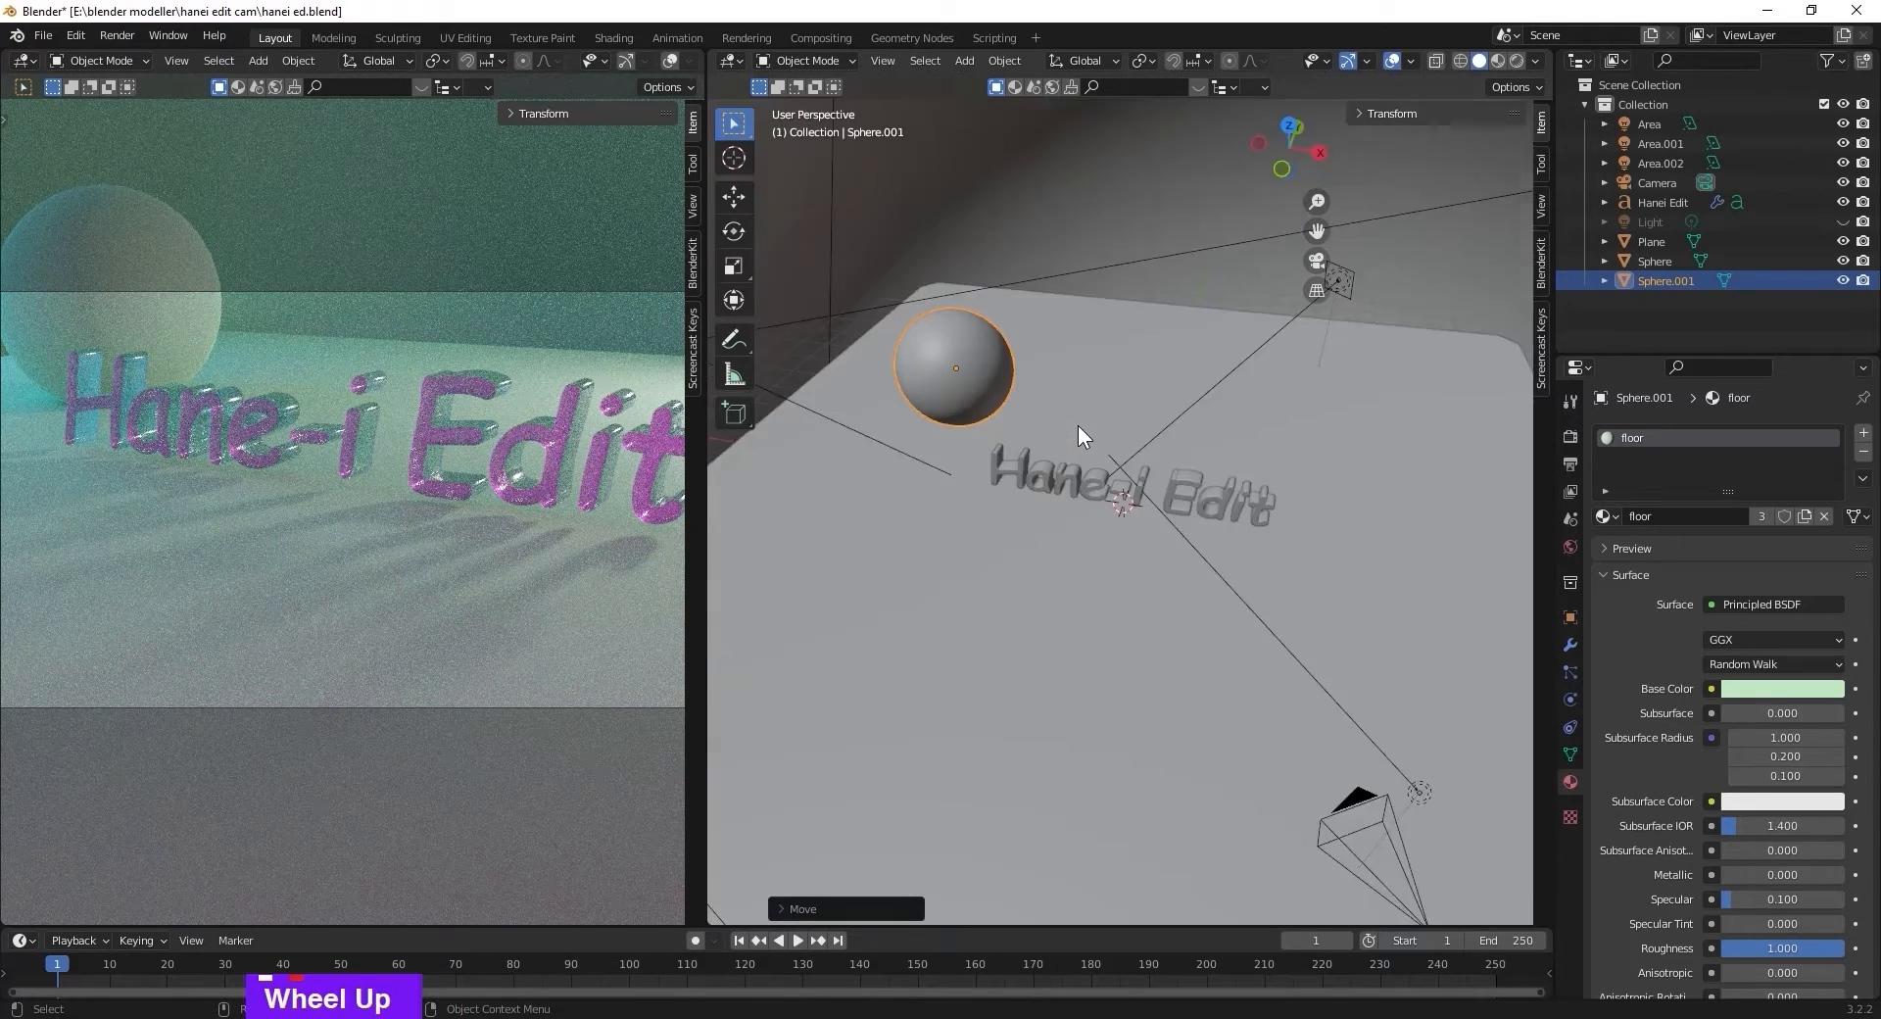
{"action": "scroll", "coordinate": [1078, 425], "scroll_direction": "down", "scroll_amount": 1}
{"action": "left_click", "coordinate": [1144, 378]}
{"action": "key", "text": "s"}
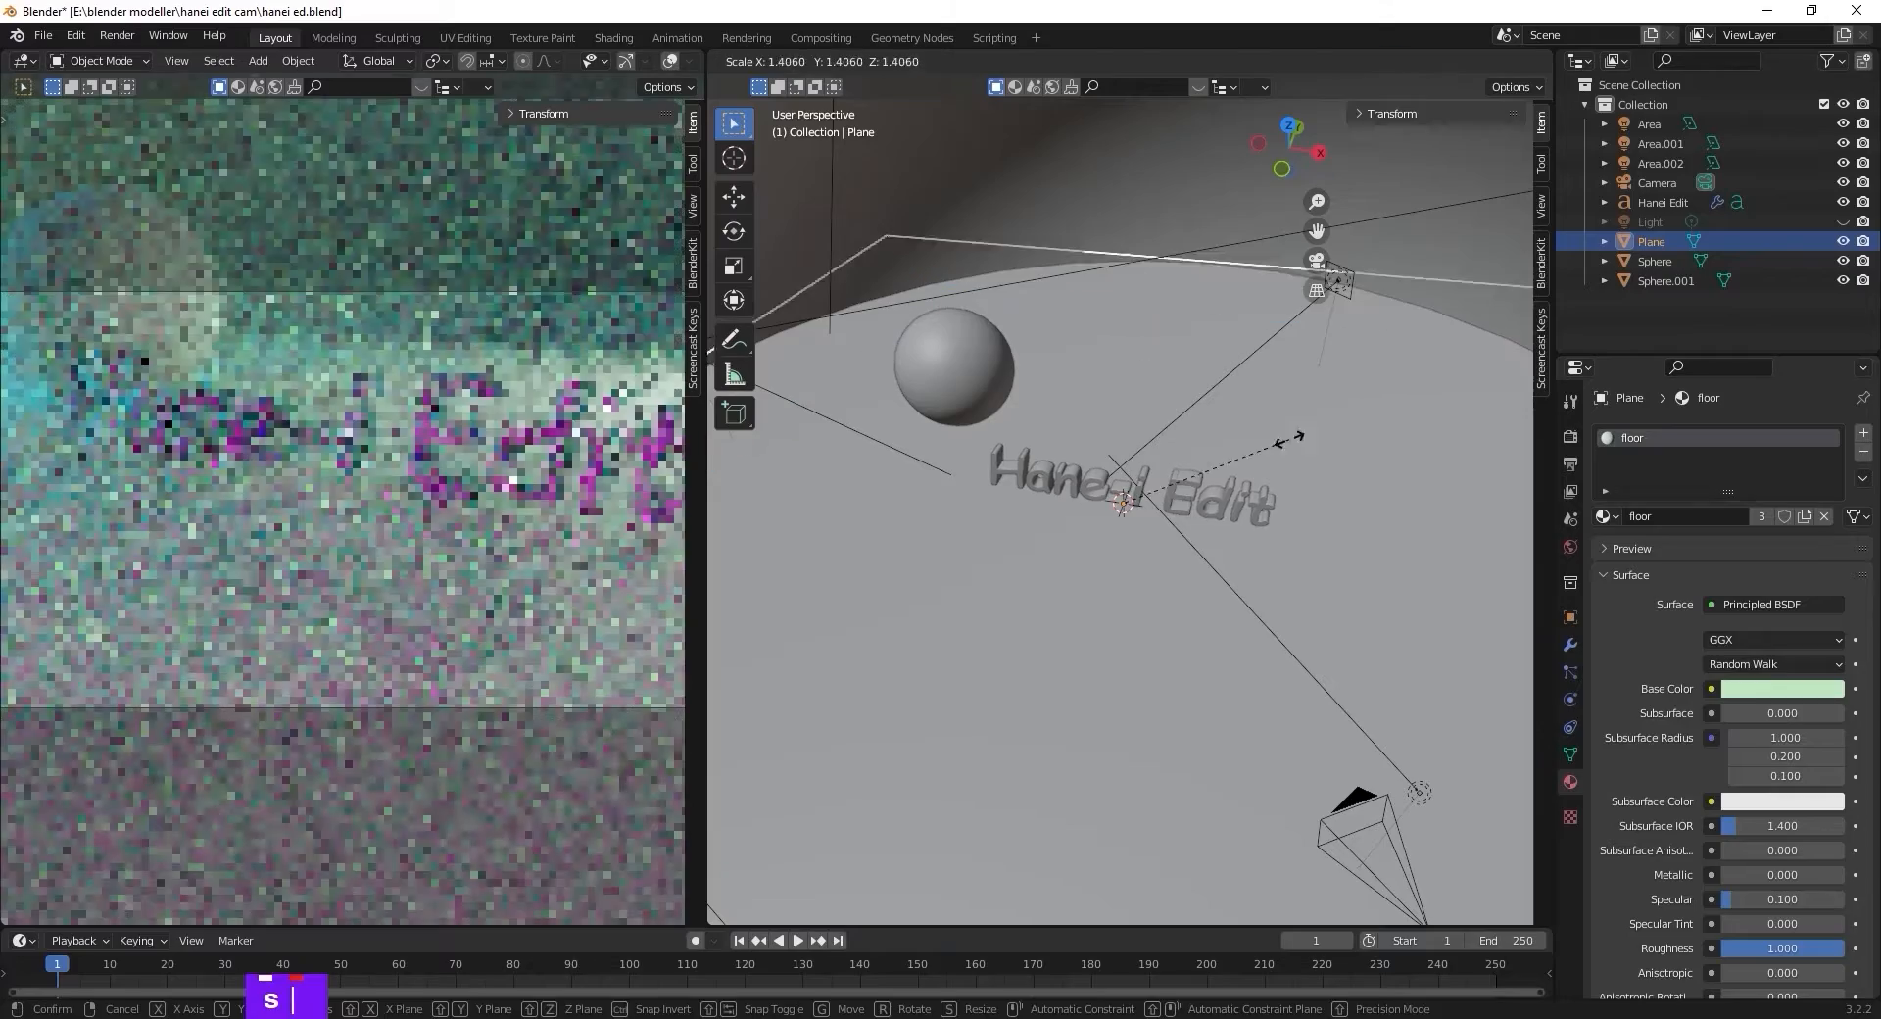
{"action": "left_click", "coordinate": [1373, 497]}
Duplicate the small sphere, place the copy behind the word "Edit" and push it about 4.2 m back along the Y axis.
{"action": "left_click", "coordinate": [979, 362]}
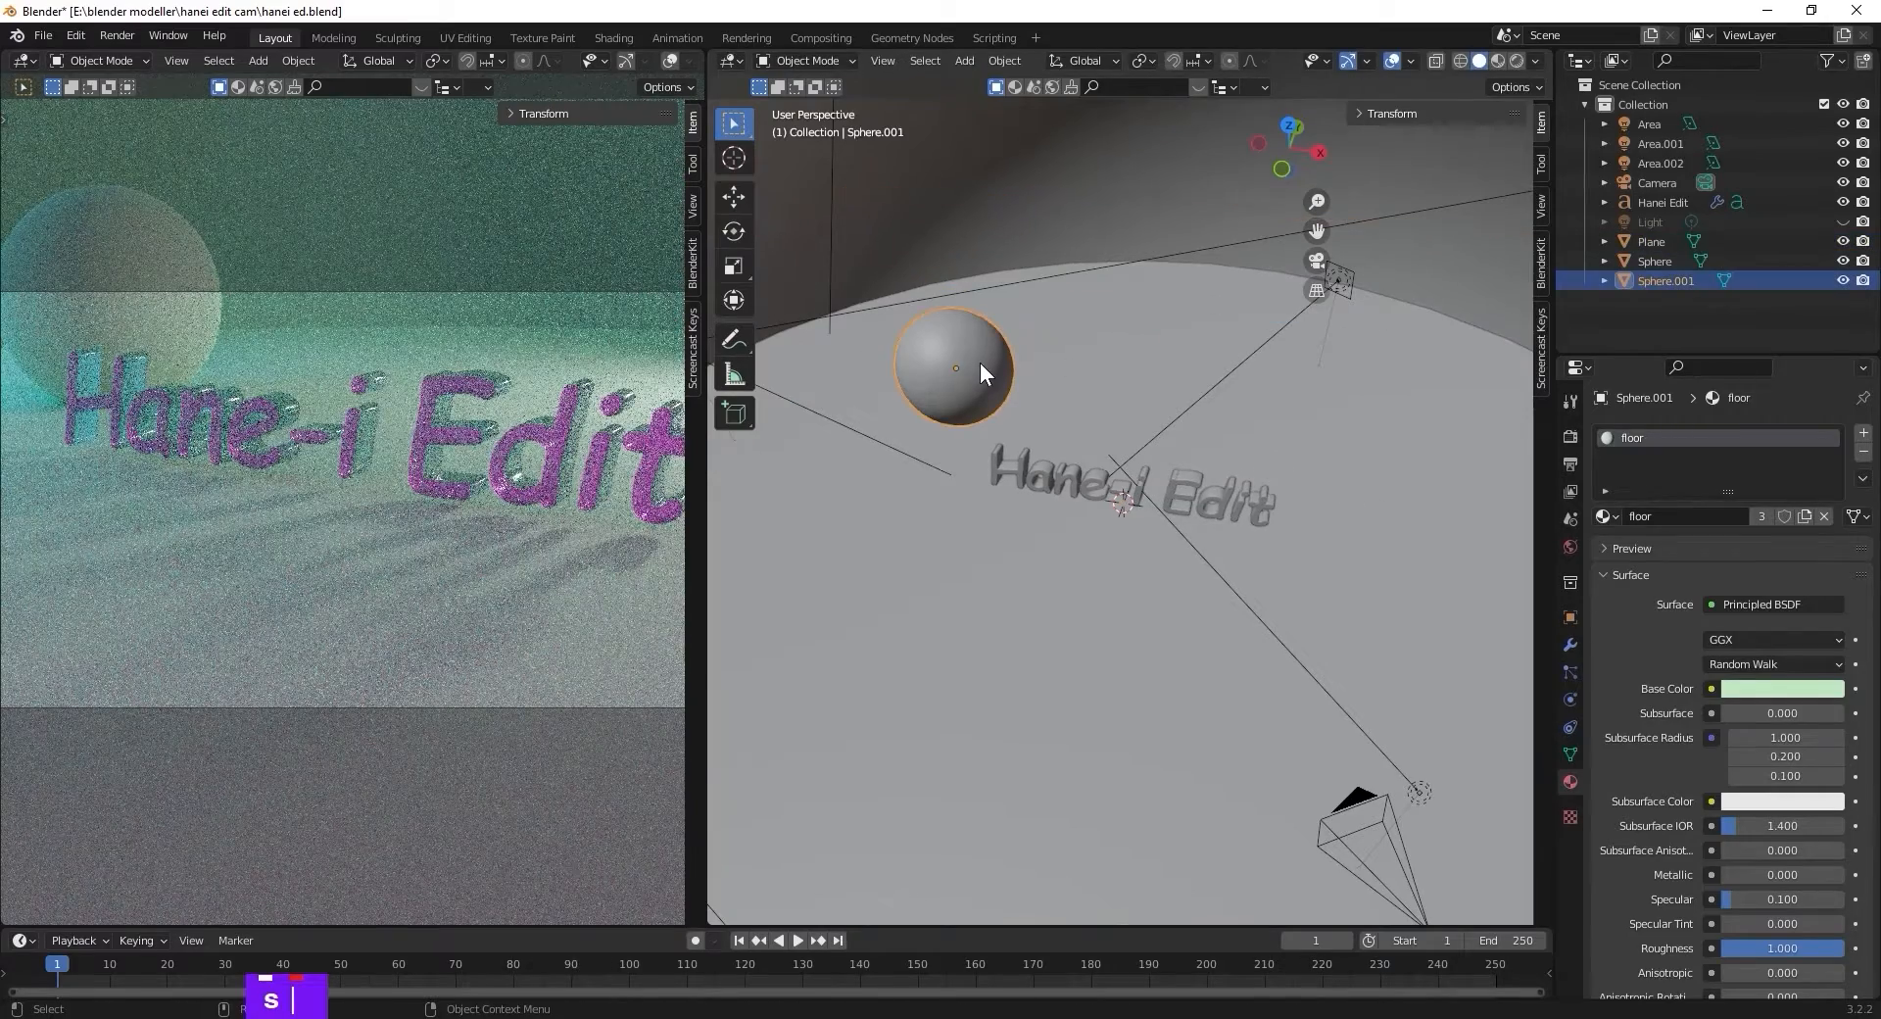
{"action": "key", "text": "shift+d"}
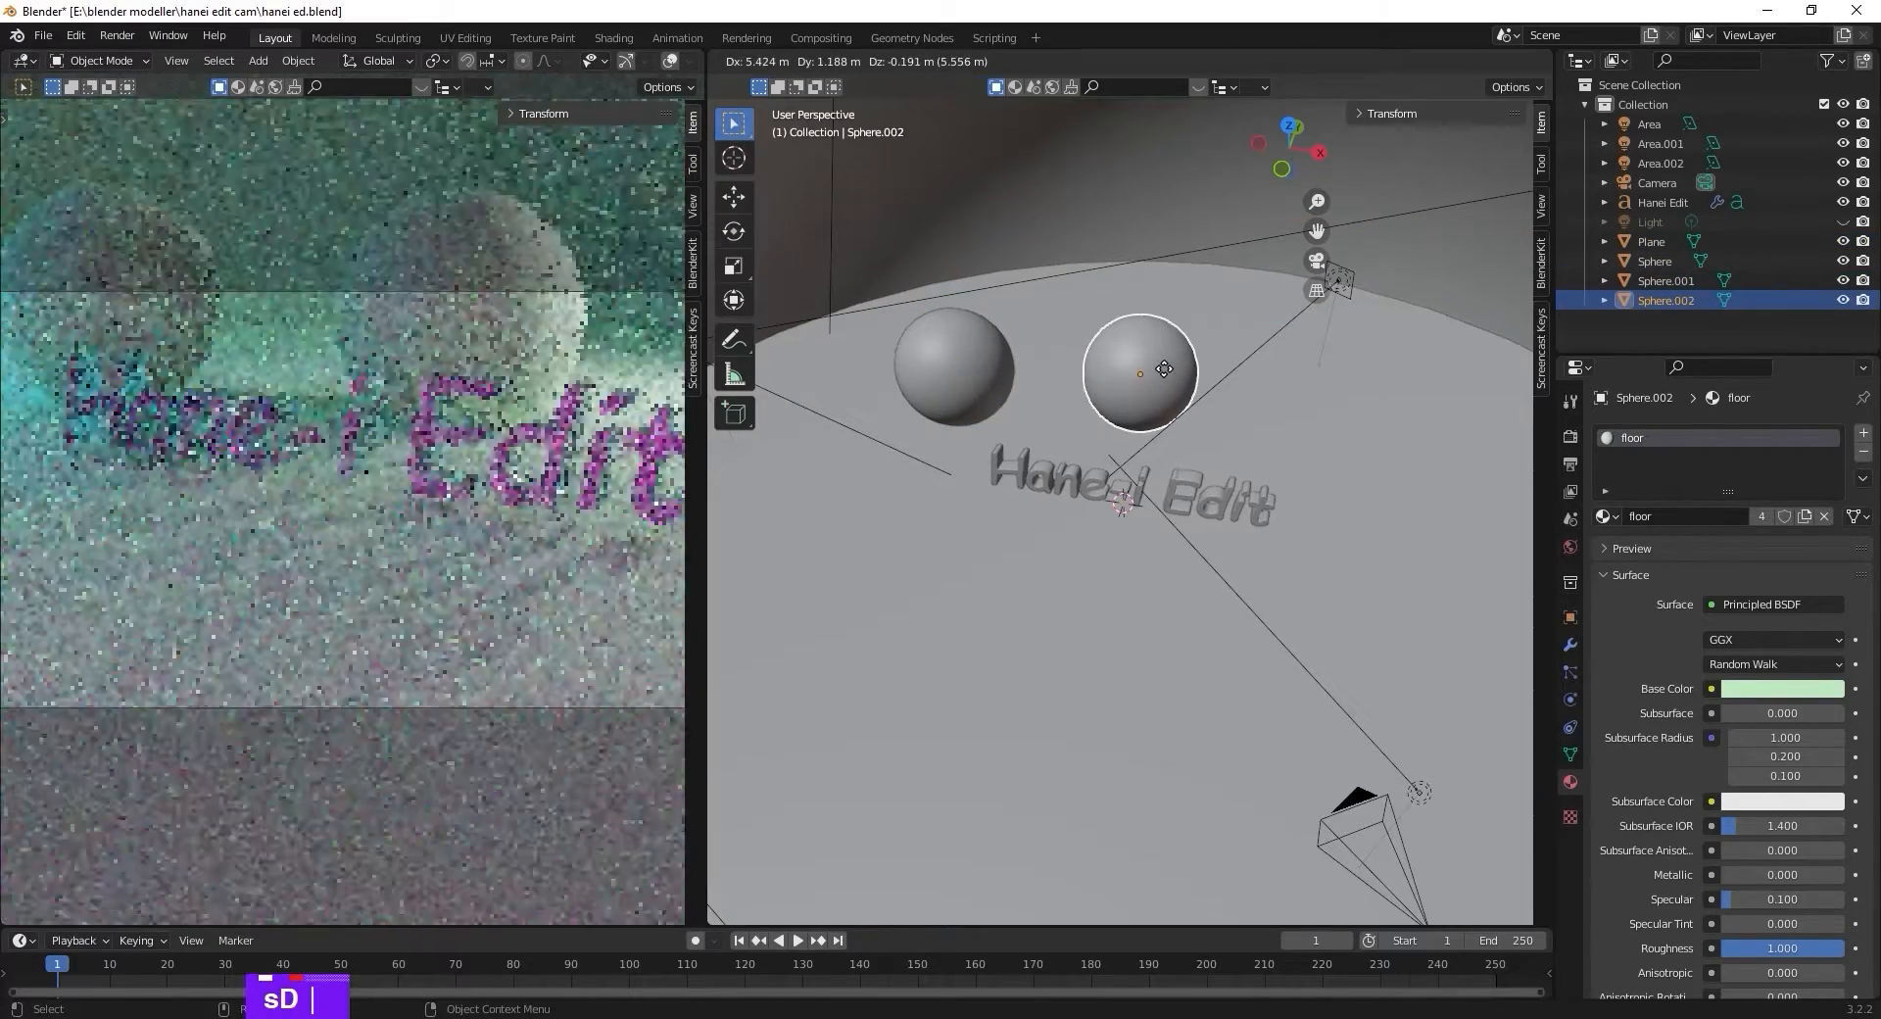
{"action": "key", "text": "x"}
{"action": "left_click", "coordinate": [1220, 390]}
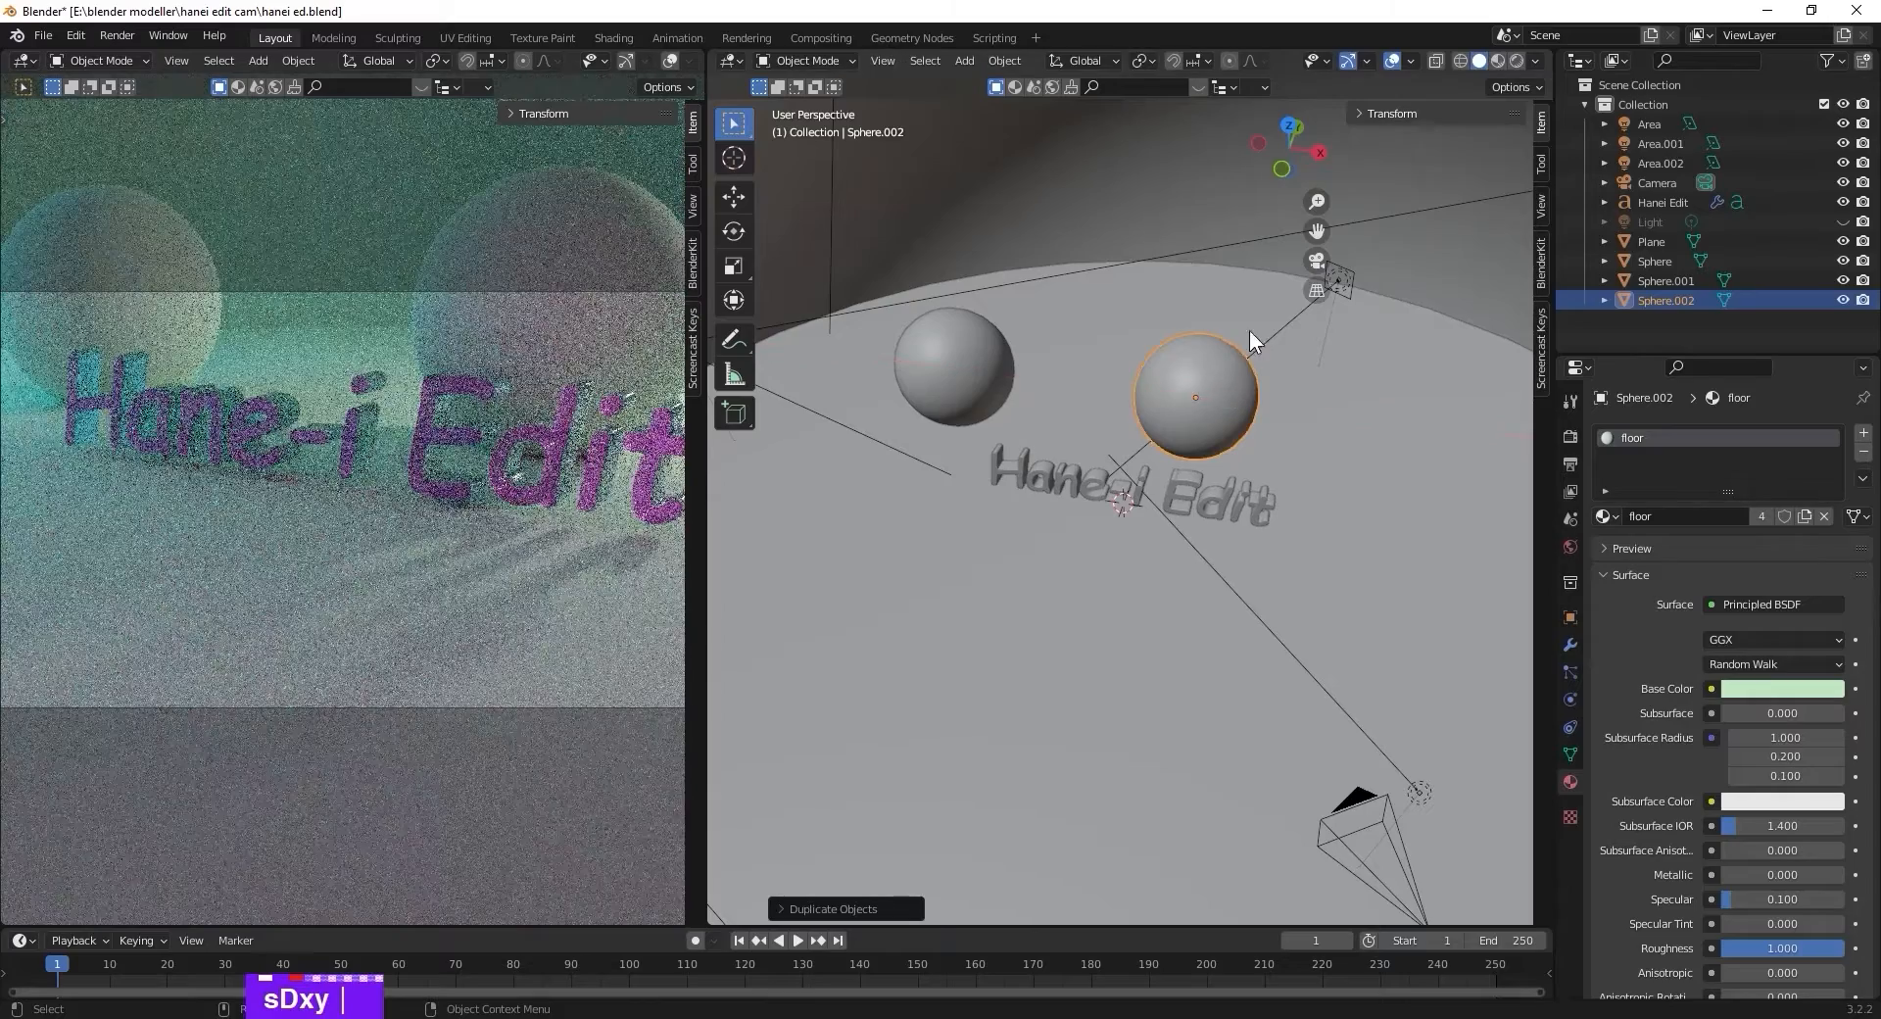
{"action": "key", "text": "g"}
{"action": "key", "text": "y"}
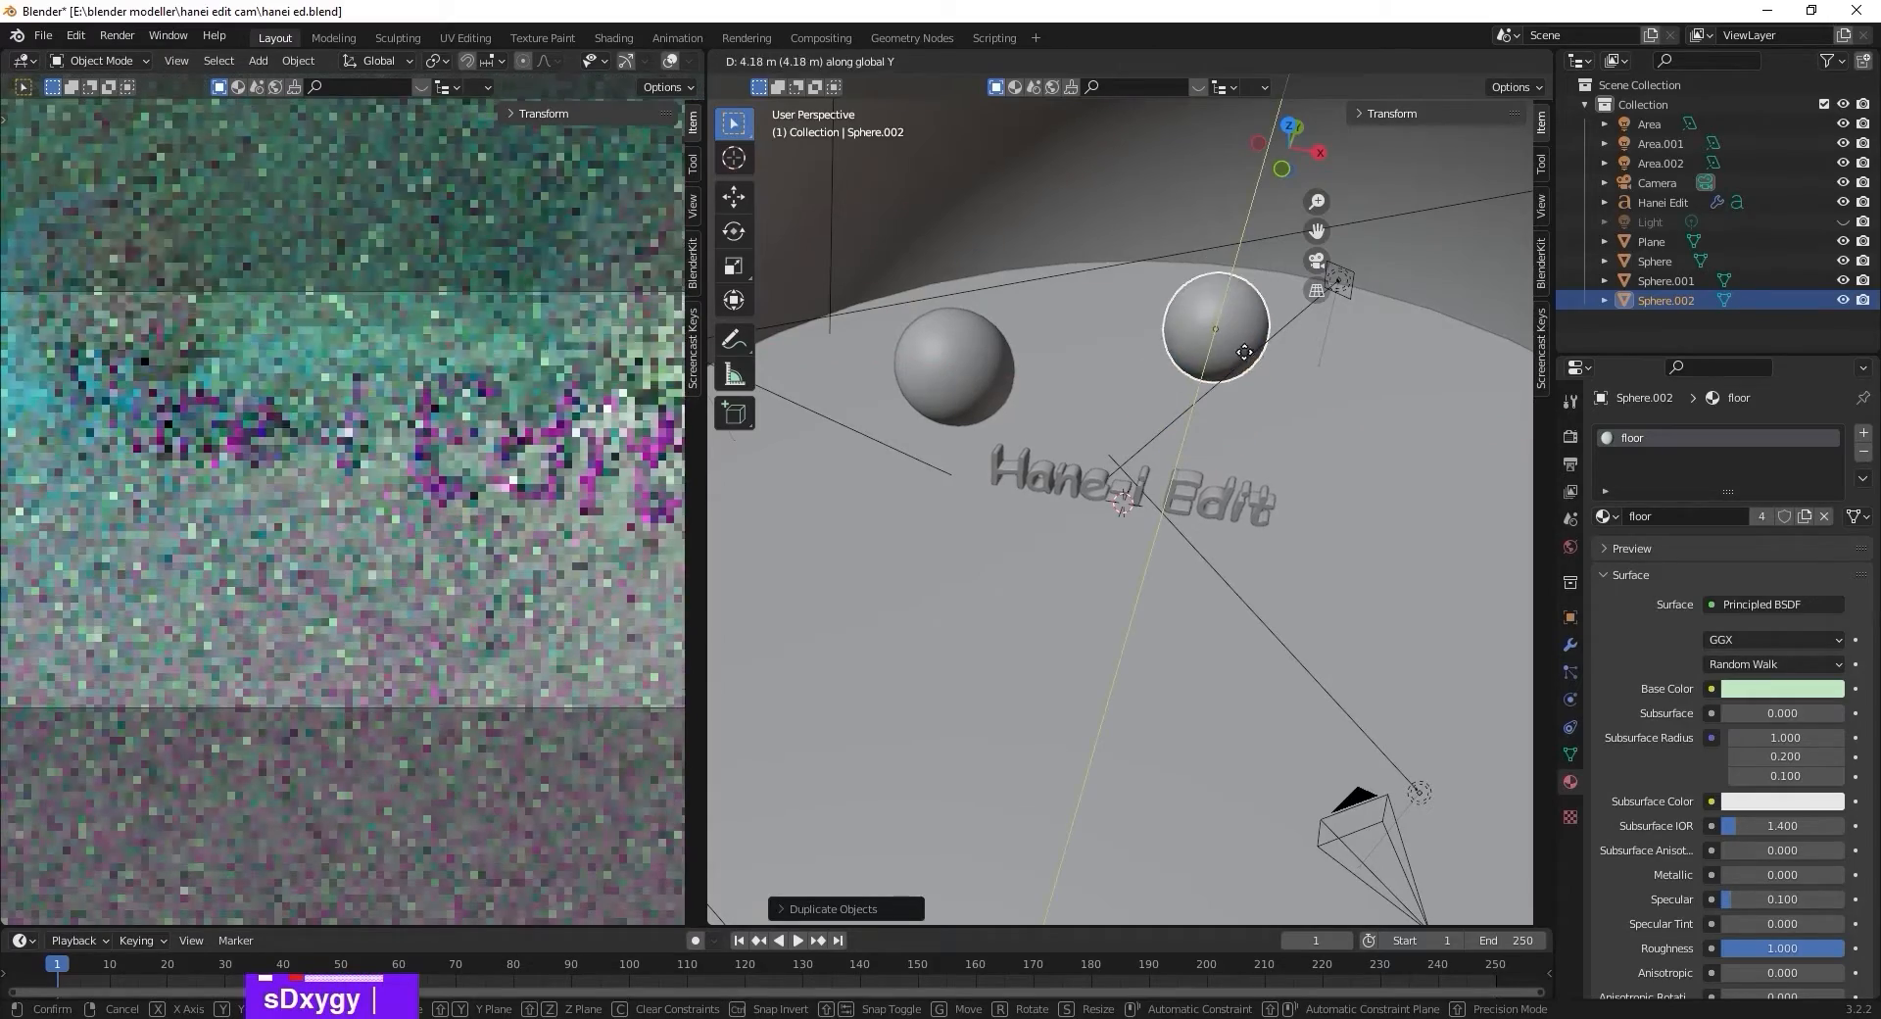
{"action": "left_click", "coordinate": [1242, 356]}
Enlarge the duplicated sphere several times and raise it along the Z axis.
{"action": "key", "text": "s"}
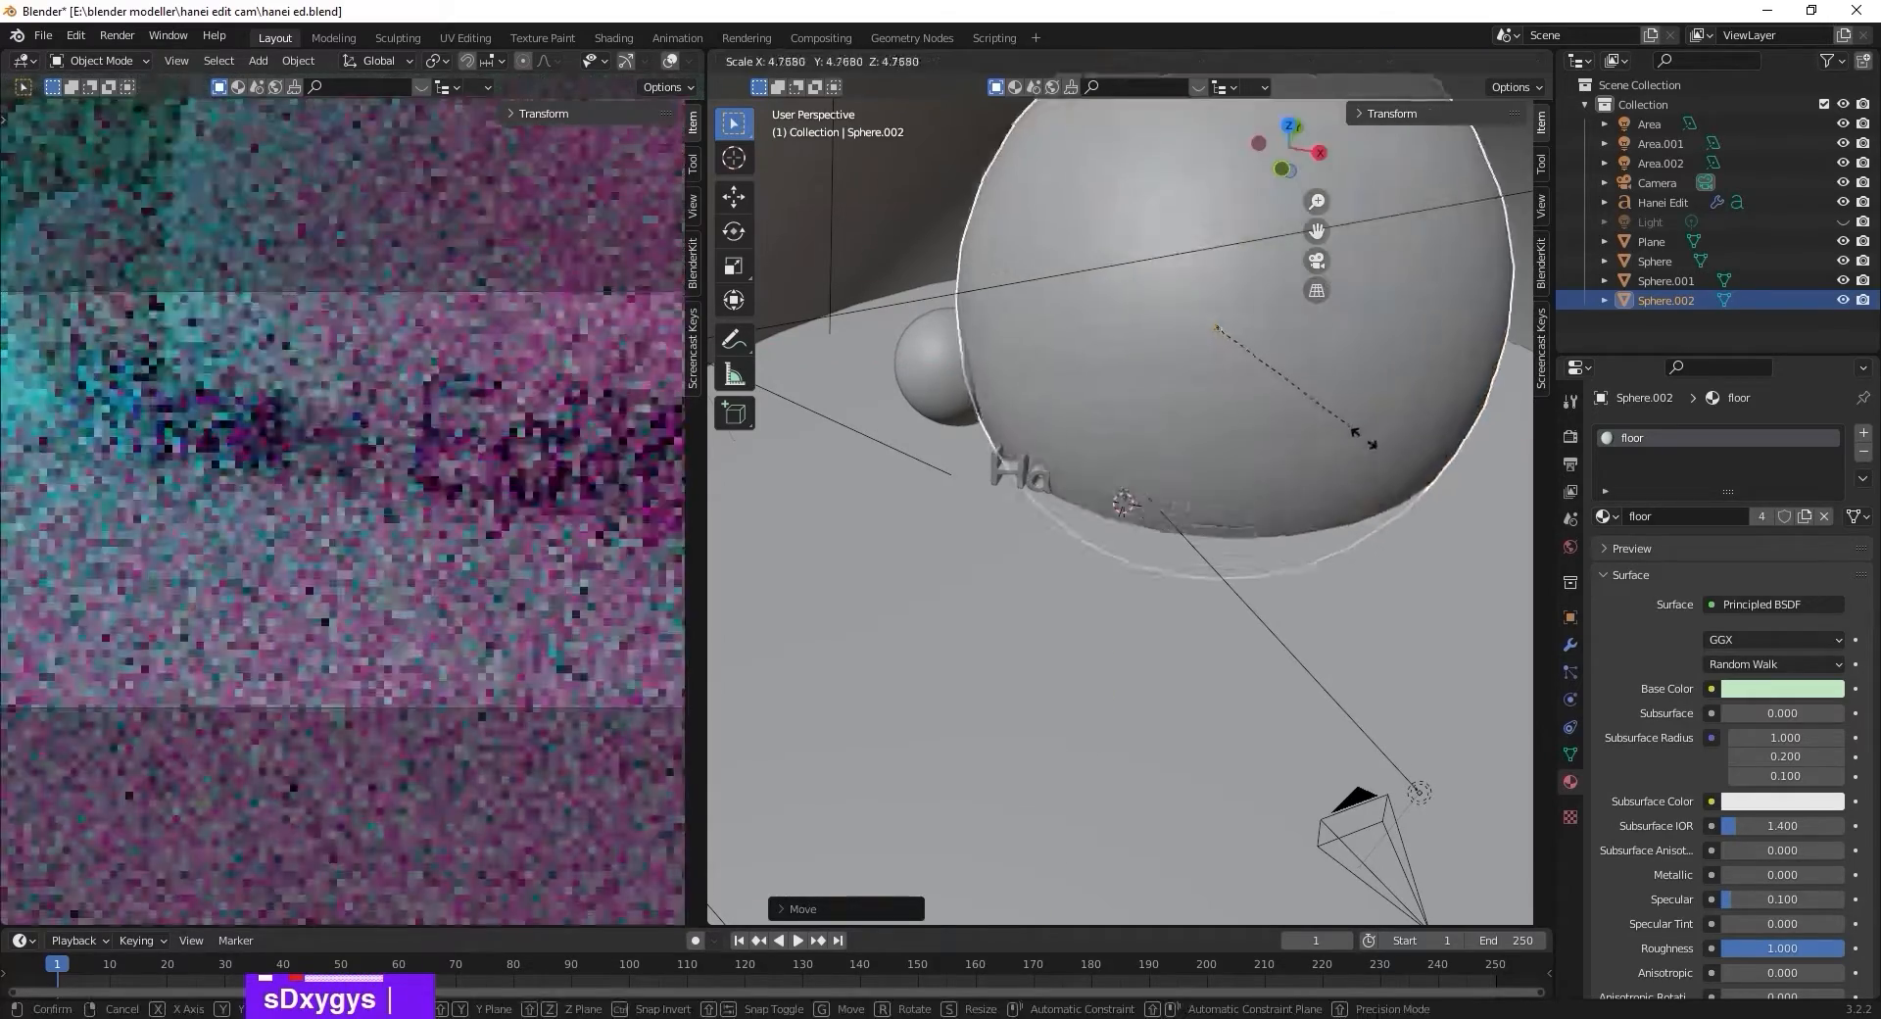
{"action": "left_click", "coordinate": [1313, 419]}
{"action": "key", "text": "g"}
{"action": "key", "text": "z"}
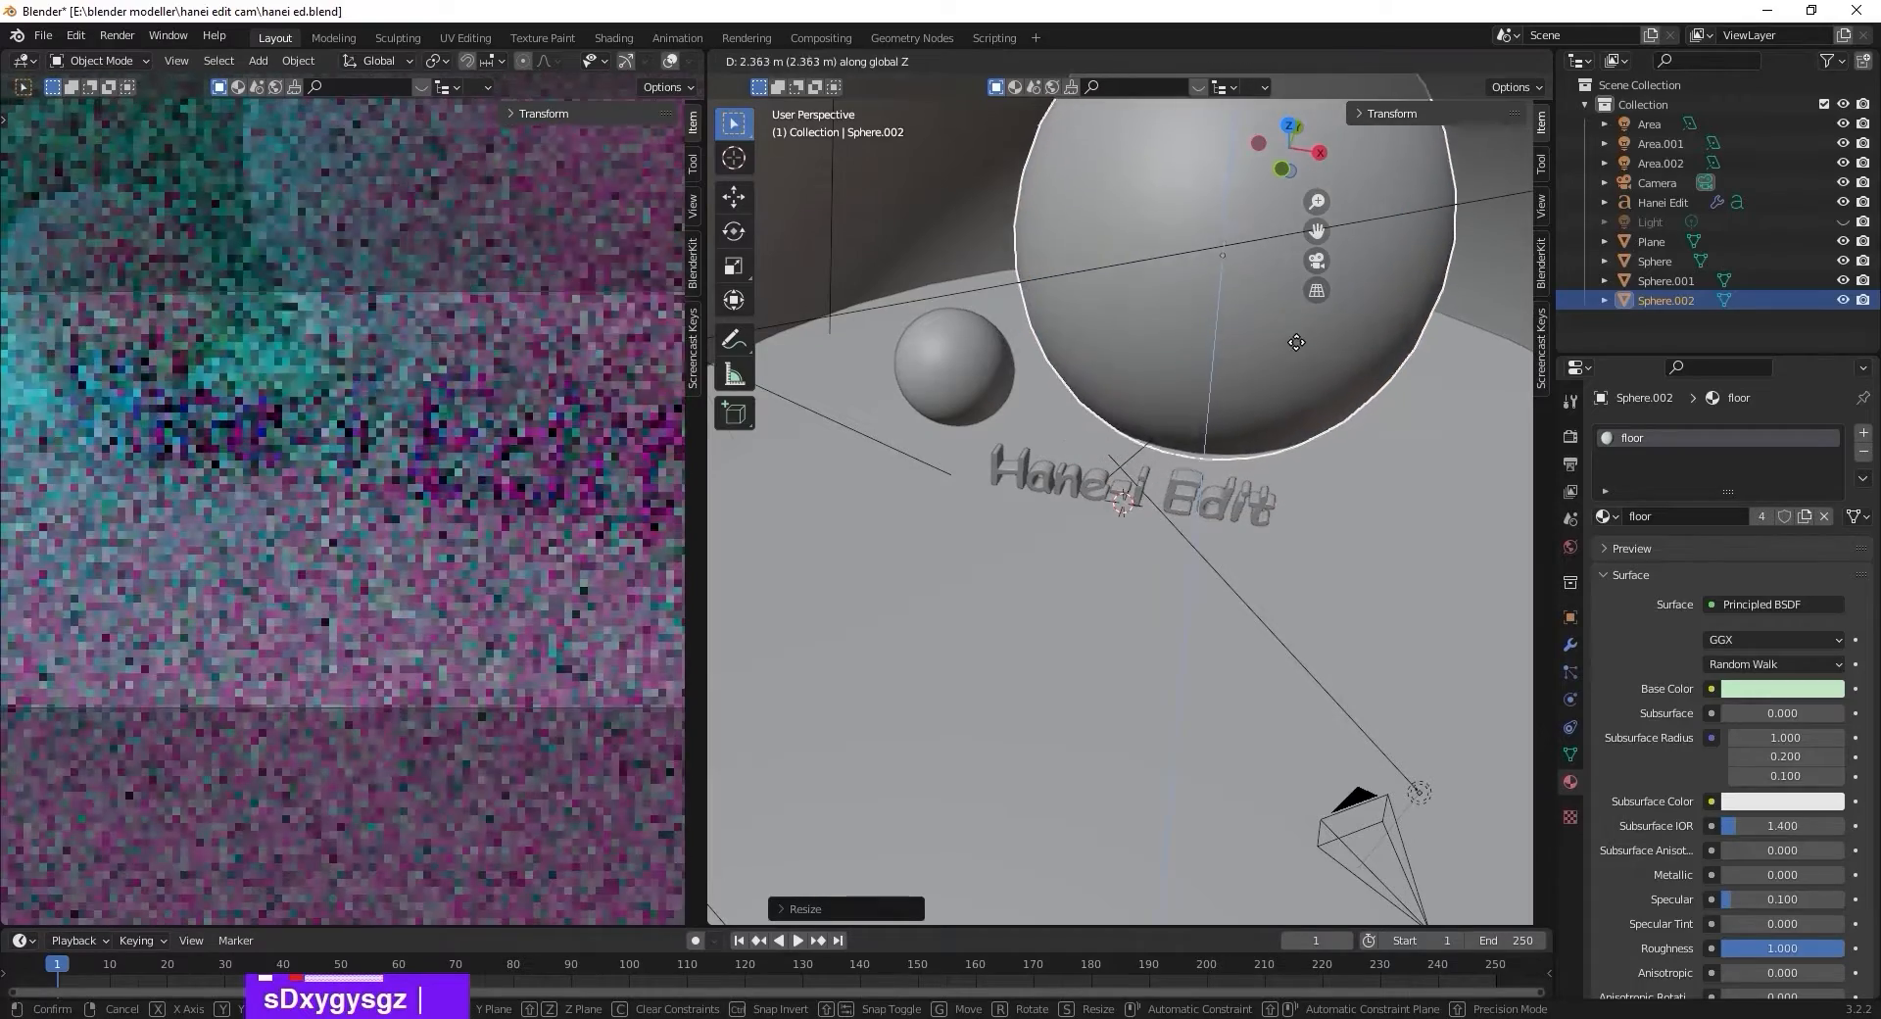
{"action": "left_click", "coordinate": [1298, 333]}
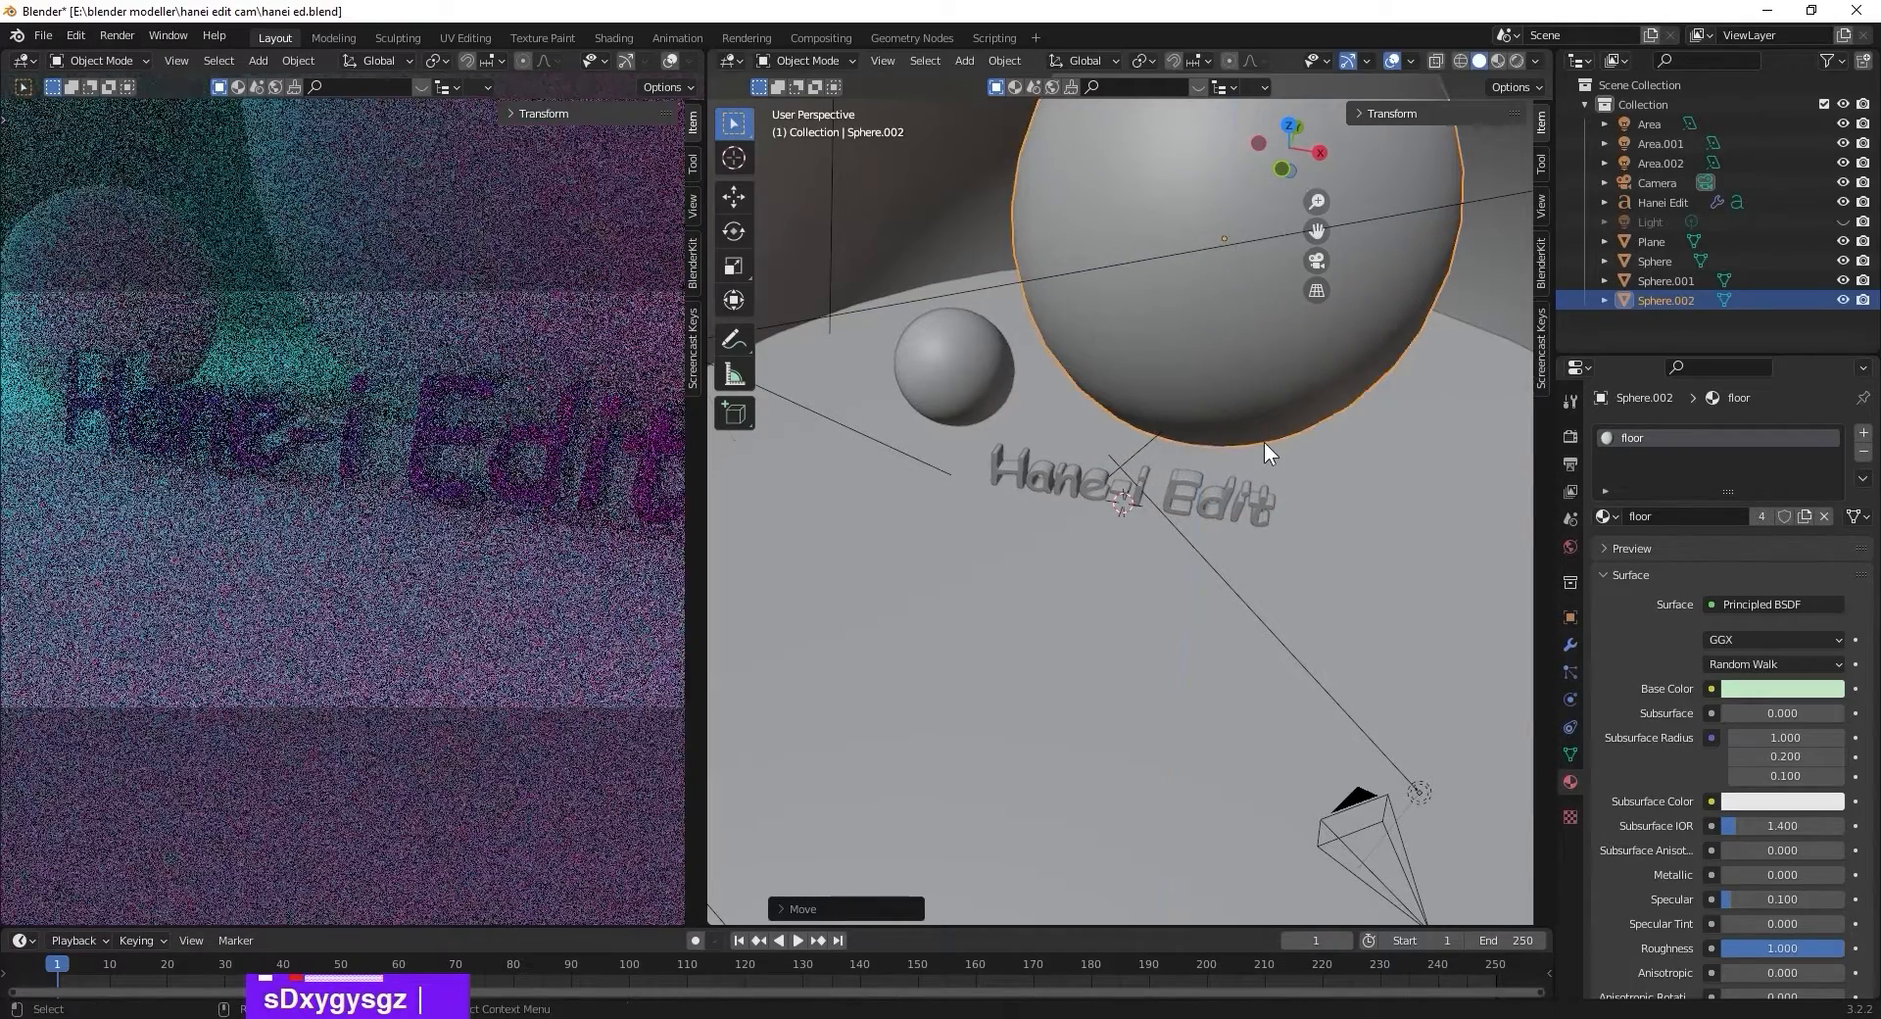
Scale the duplicated sphere down to slightly larger than the first one and lower it about 2.2 m along Z.
{"action": "key", "text": "s"}
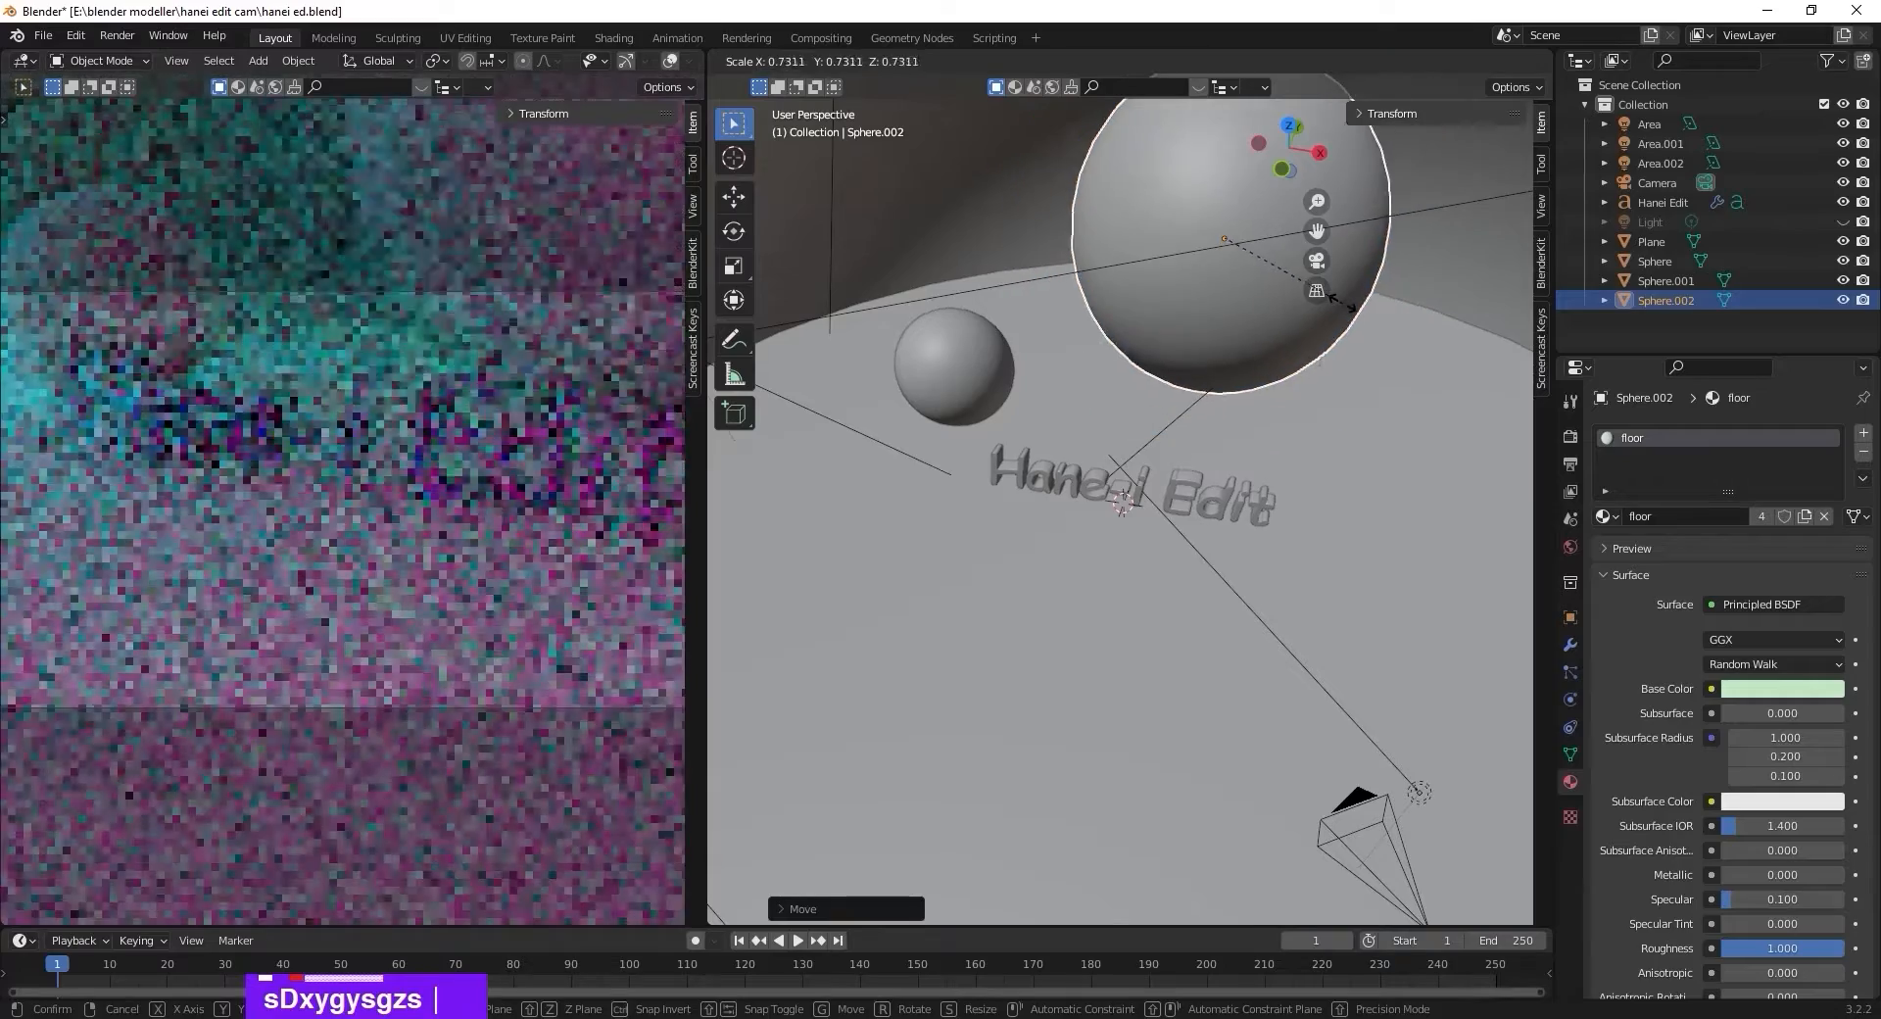
{"action": "left_click", "coordinate": [1365, 329]}
{"action": "key", "text": "s"}
{"action": "left_click", "coordinate": [1327, 323]}
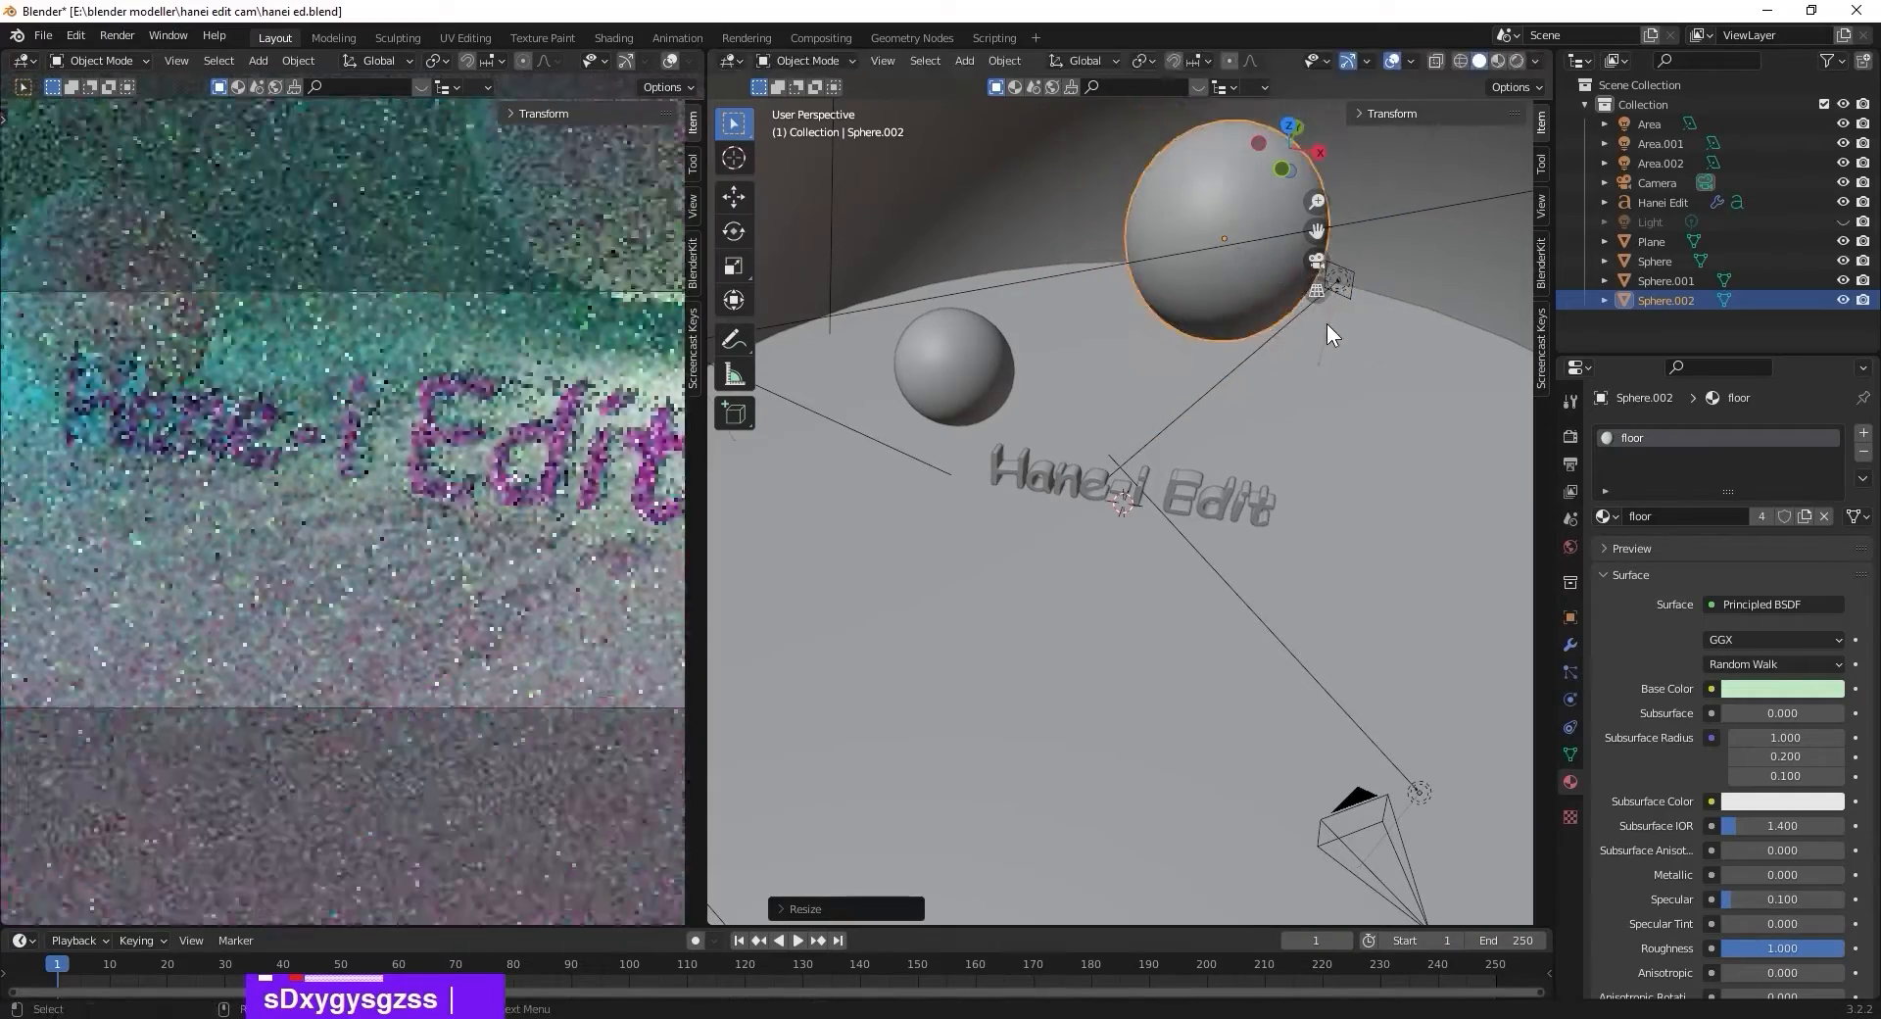
{"action": "key", "text": "g"}
{"action": "key", "text": "z"}
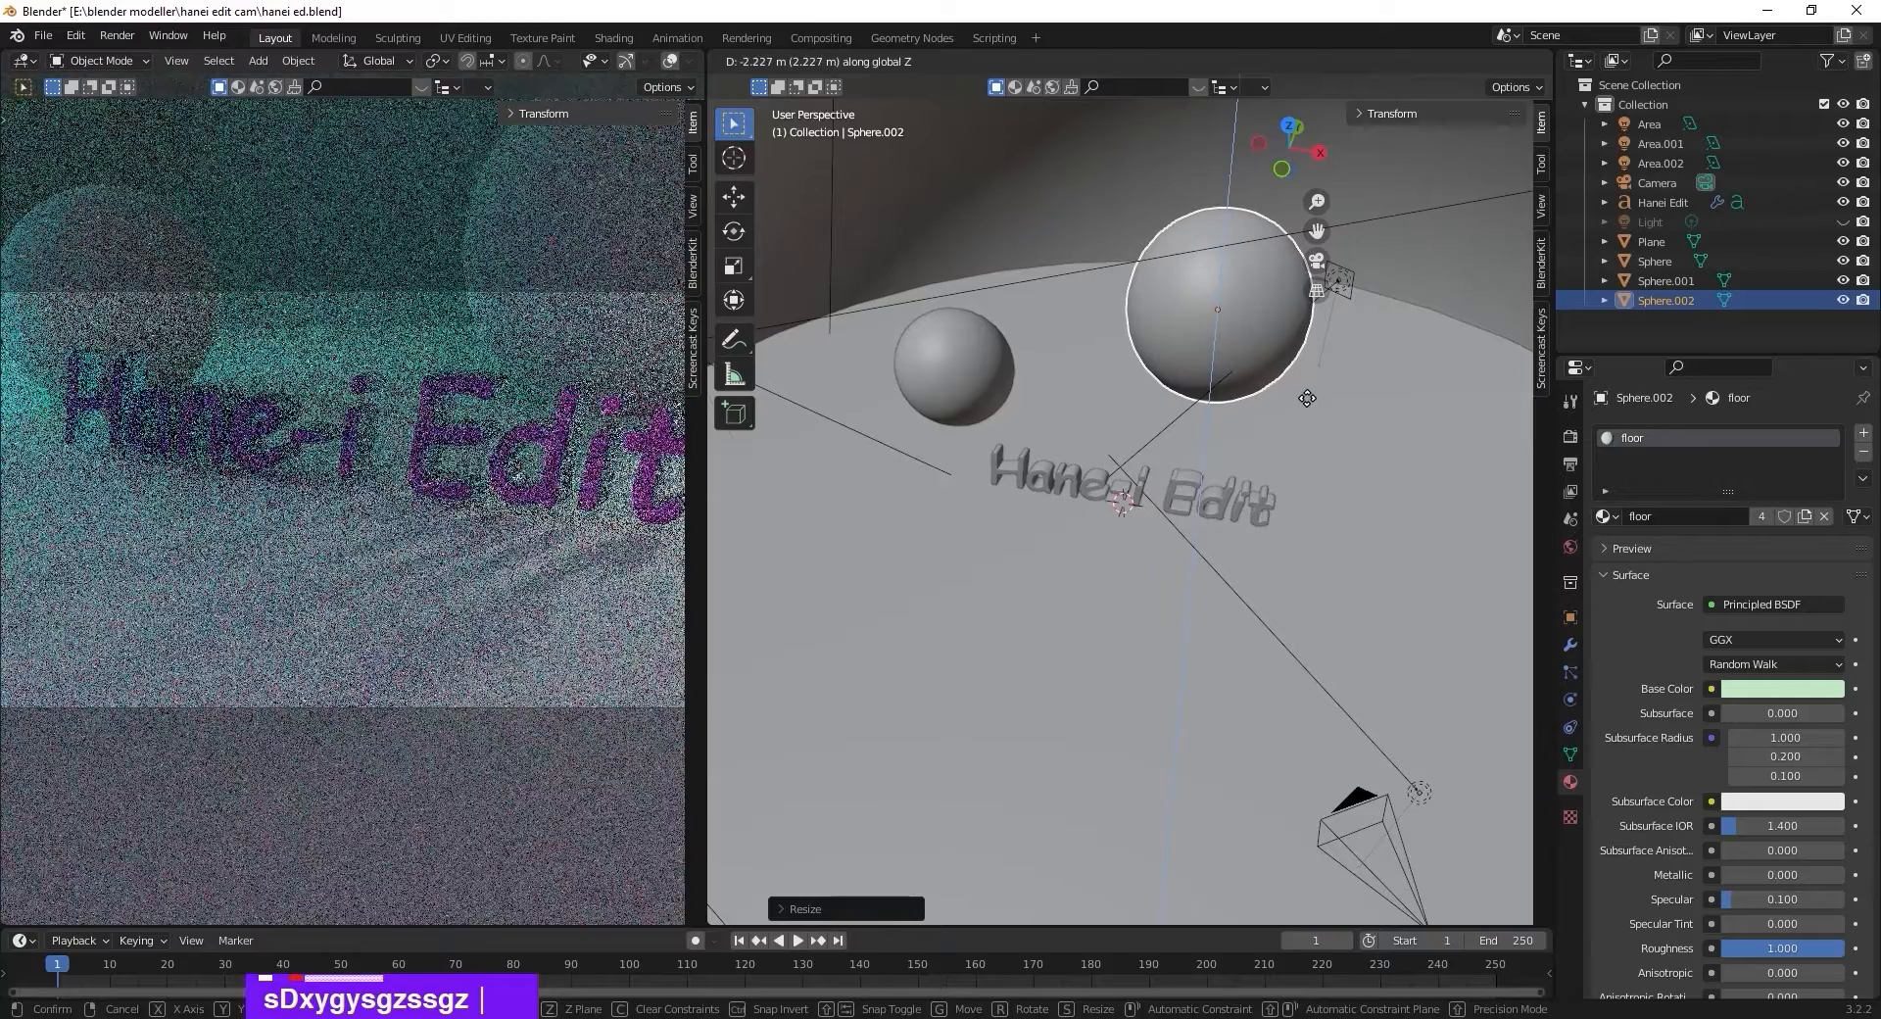
{"action": "left_click", "coordinate": [1308, 396]}
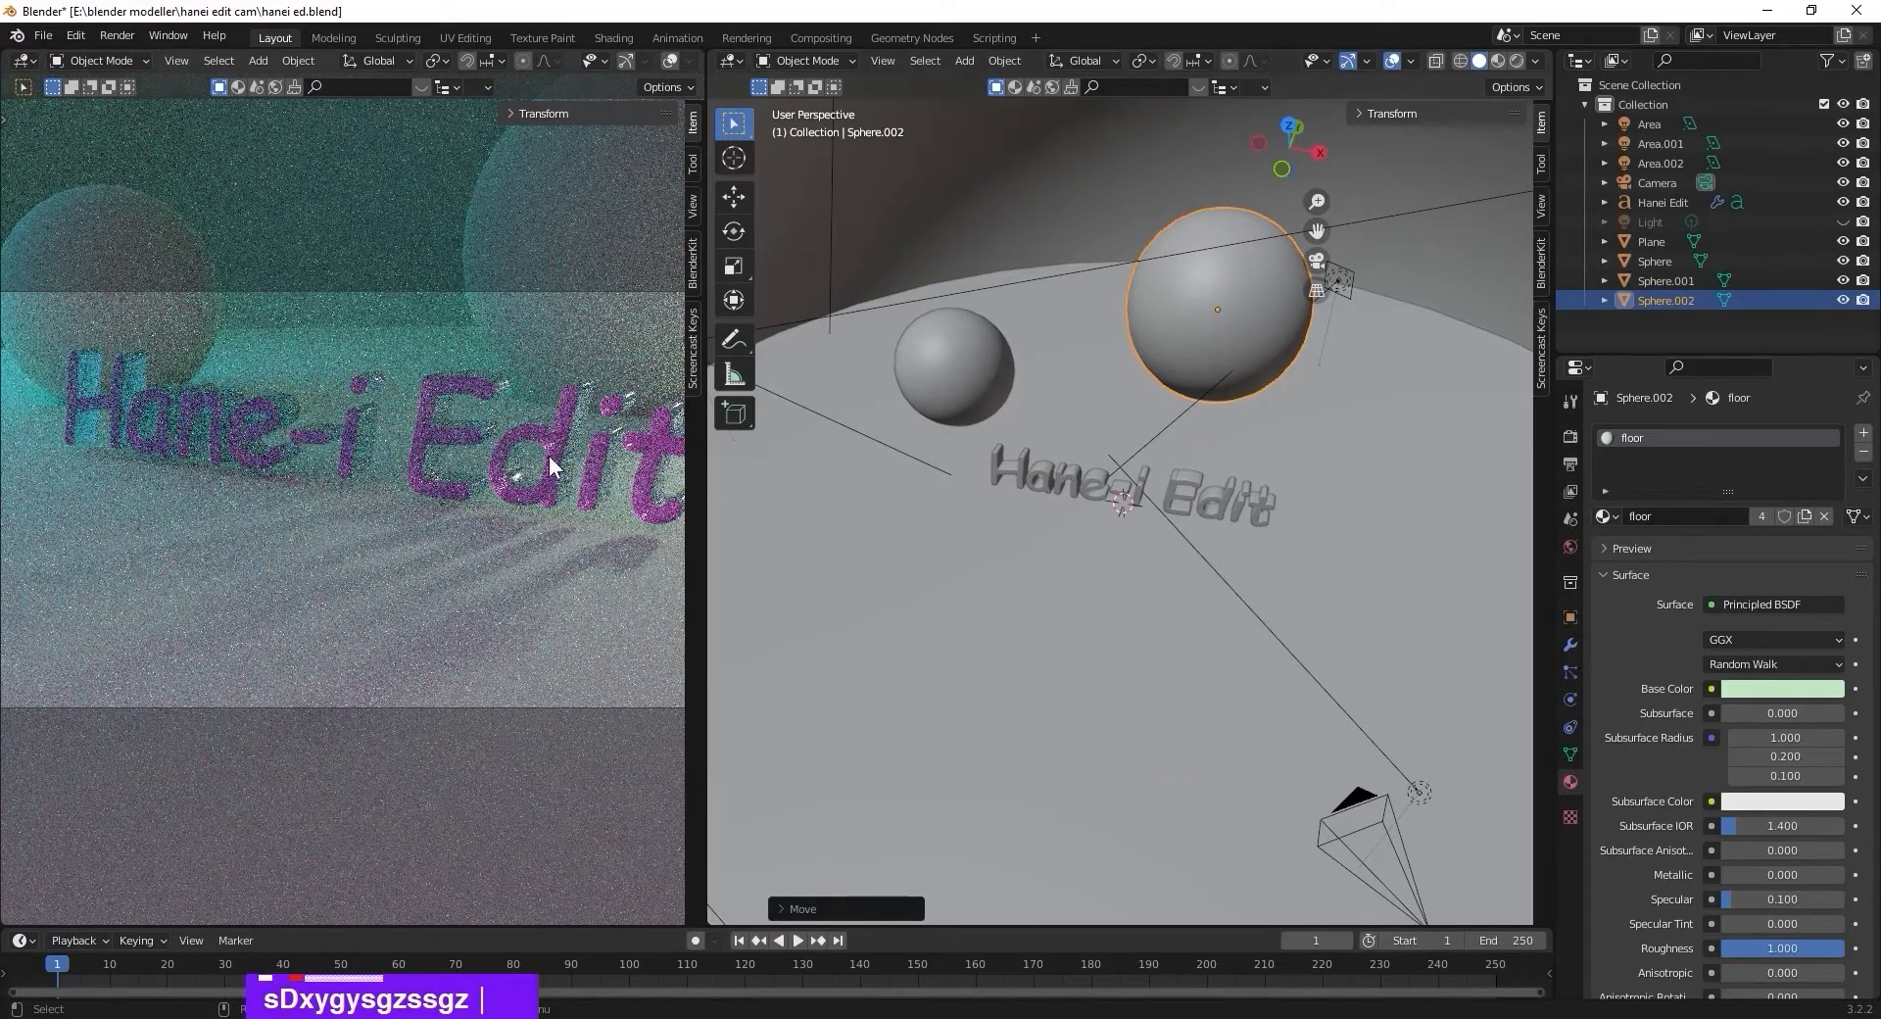
Adjust the height of the duplicated sphere slightly along the Z axis relative to the floor.
{"action": "scroll", "coordinate": [484, 438], "scroll_direction": "down", "scroll_amount": 1}
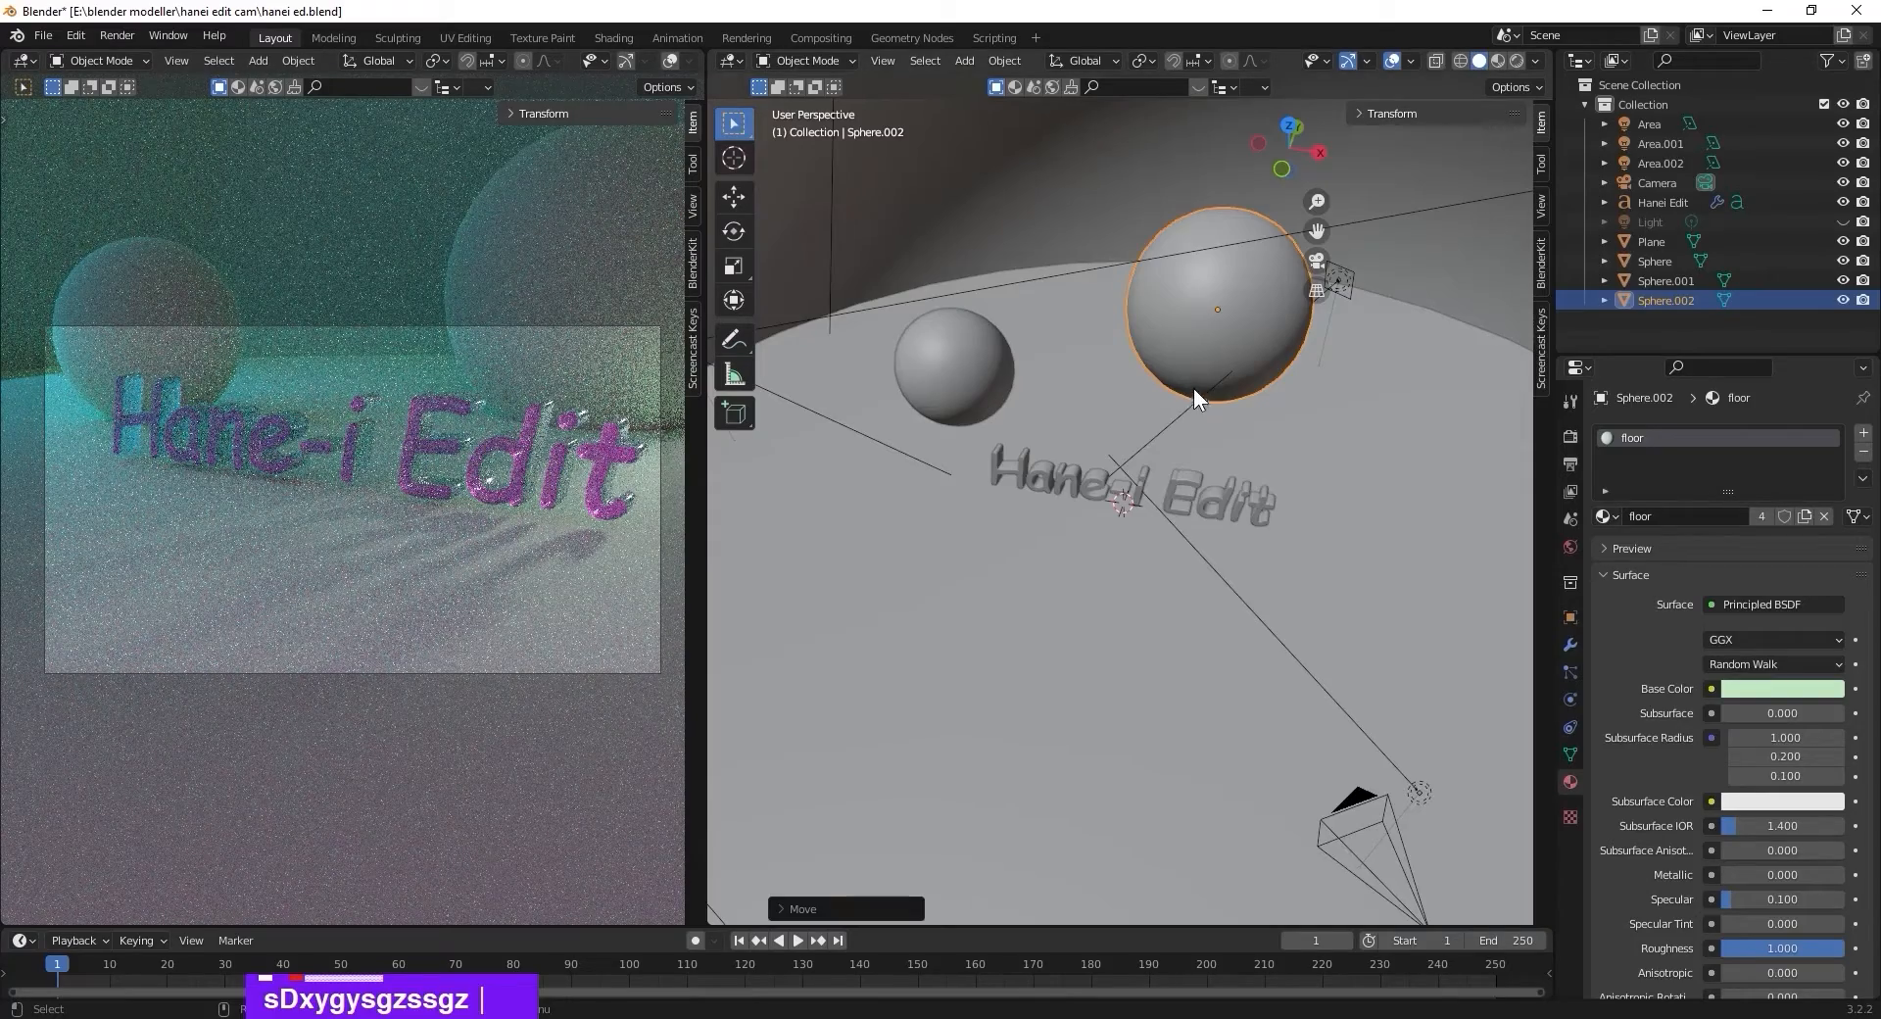
{"action": "middle_click_drag", "start_coordinate": [1193, 388], "coordinate": [1195, 325]}
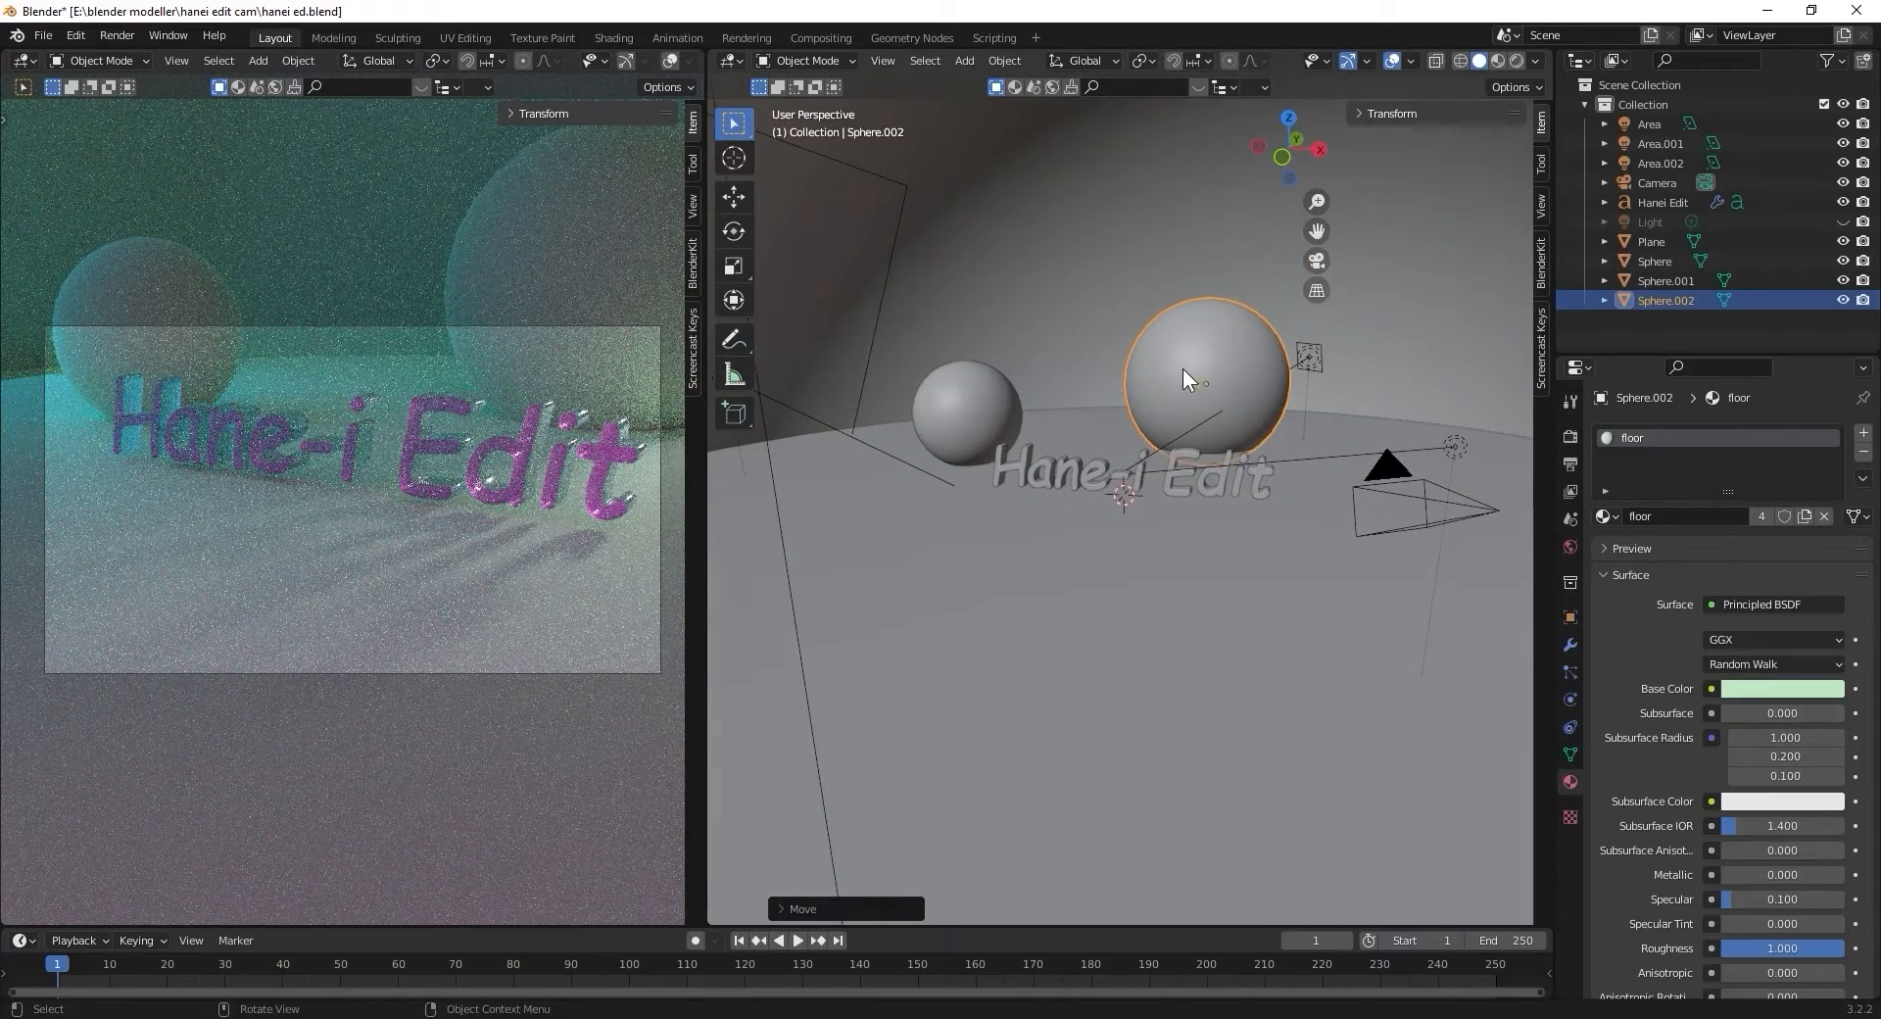
{"action": "key", "text": "g"}
{"action": "key", "text": "z"}
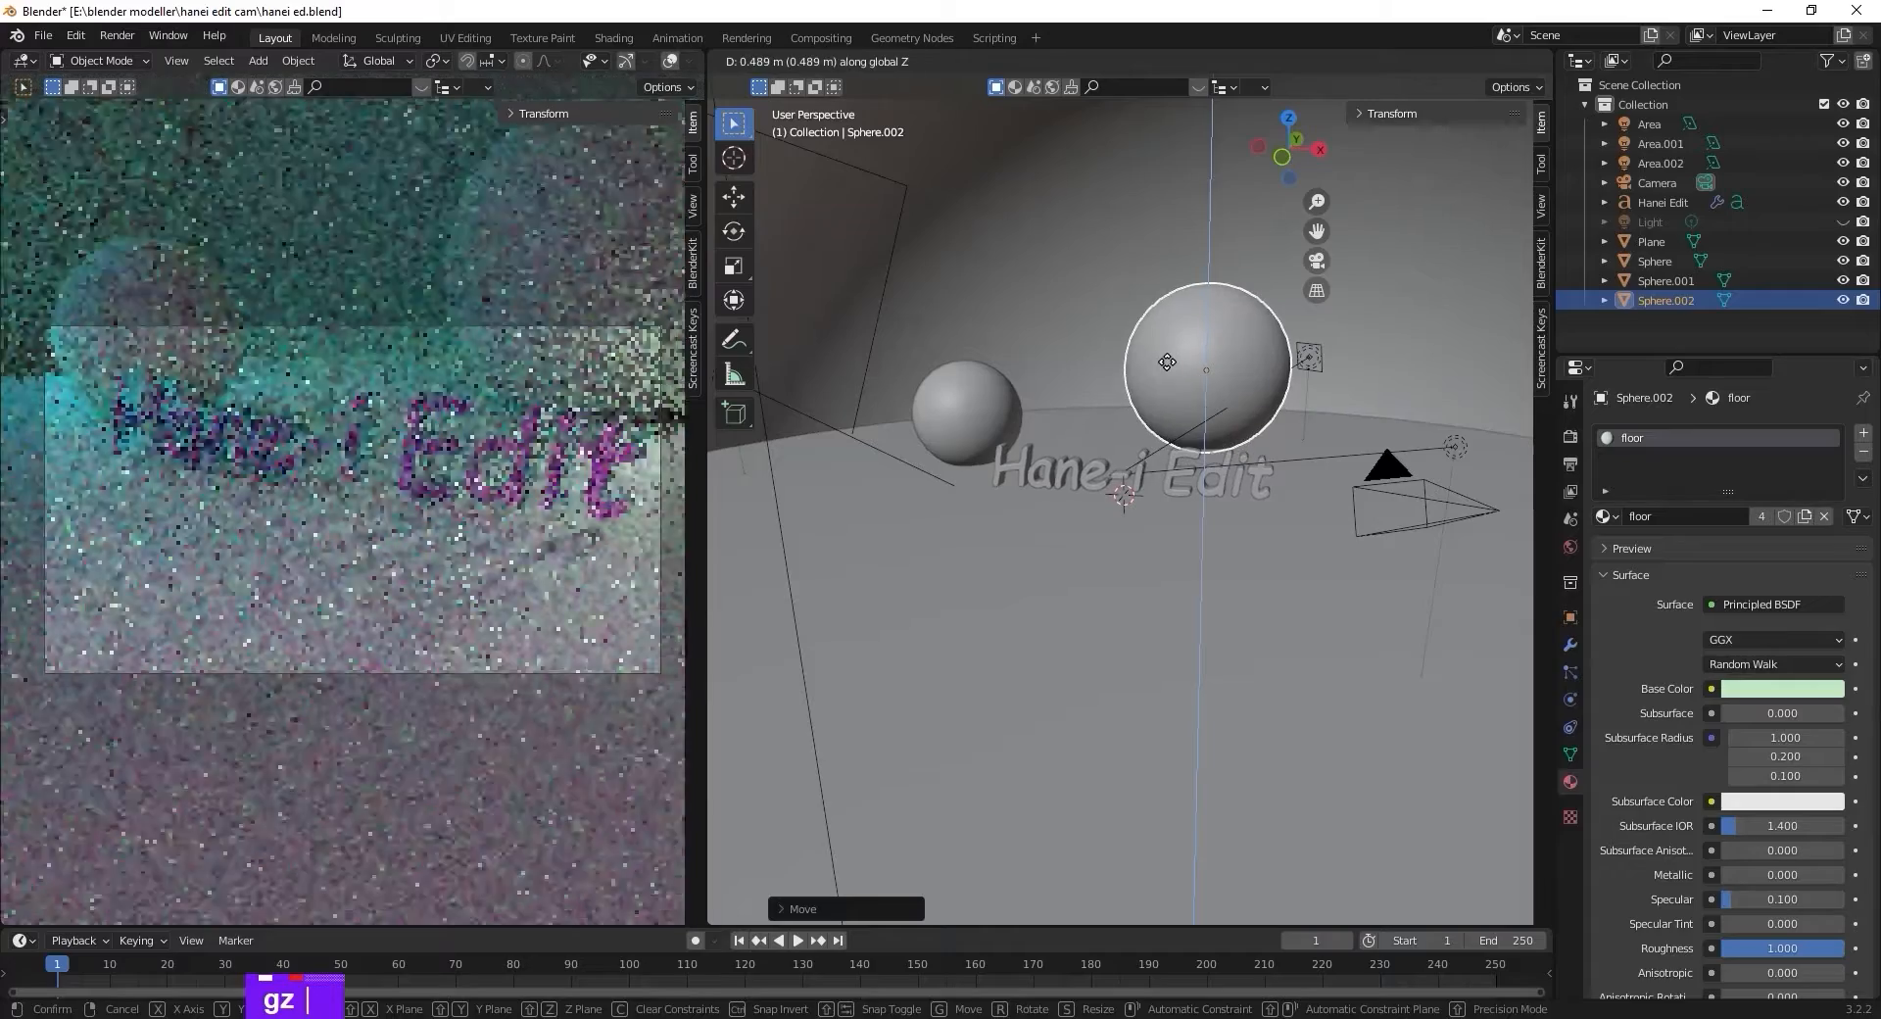
{"action": "left_click", "coordinate": [950, 438]}
Raise the smaller sphere behind the start of the text slightly along Z so it rests on the floor.
{"action": "middle_click_drag", "start_coordinate": [962, 452], "coordinate": [970, 453]}
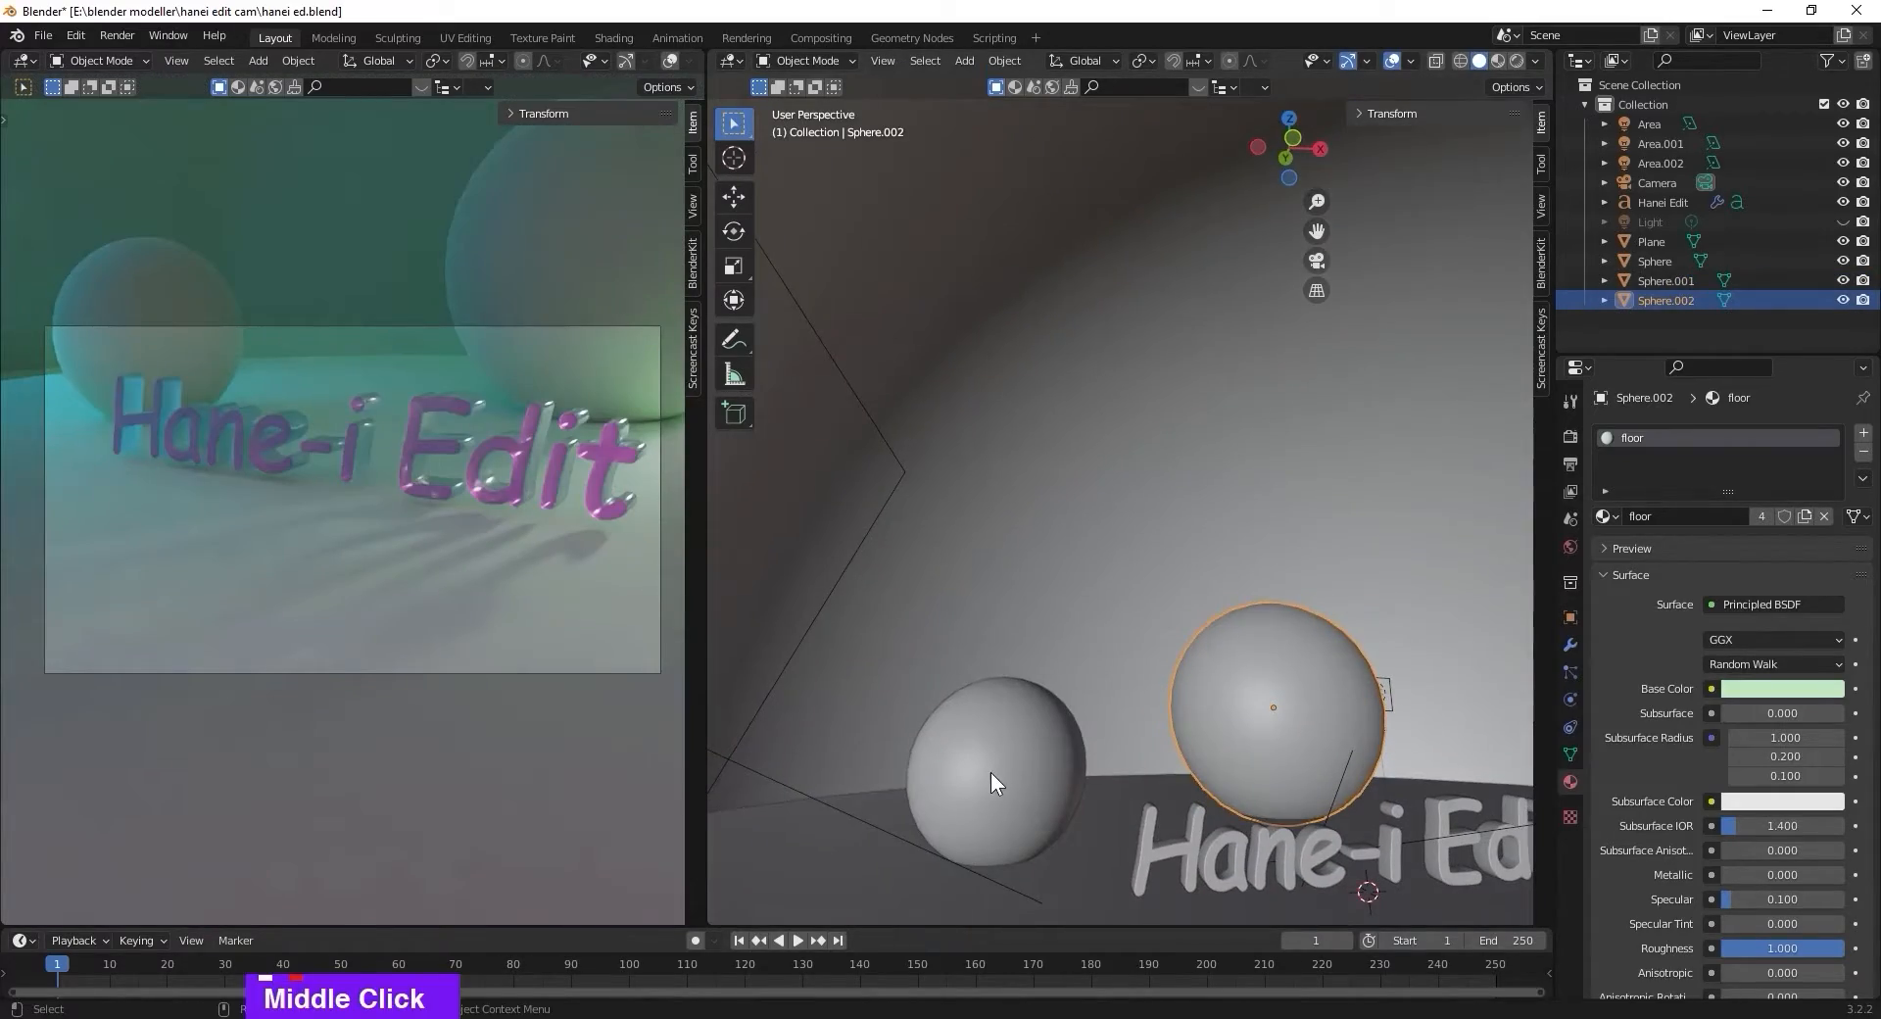
{"action": "left_click", "coordinate": [992, 774]}
{"action": "middle_click_drag", "start_coordinate": [991, 774], "coordinate": [1074, 747]}
{"action": "key", "text": "g"}
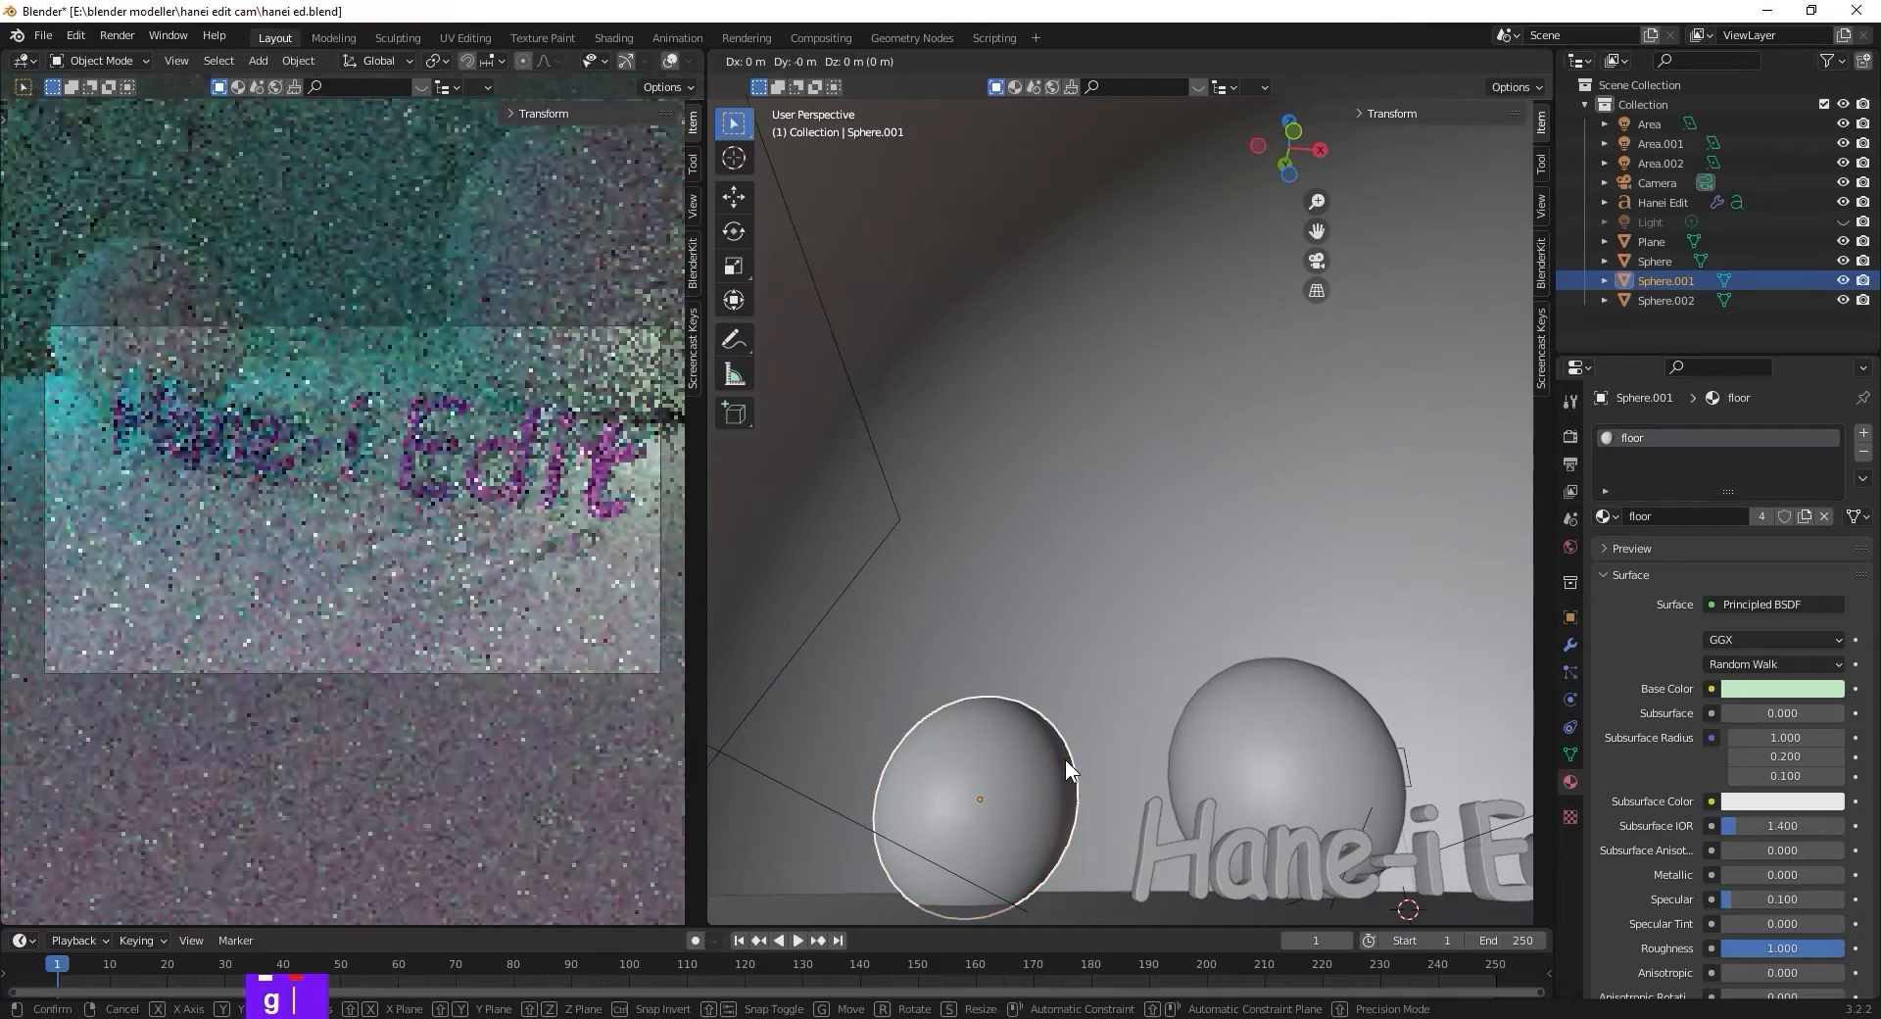
{"action": "key", "text": "z"}
{"action": "left_click", "coordinate": [1061, 747]}
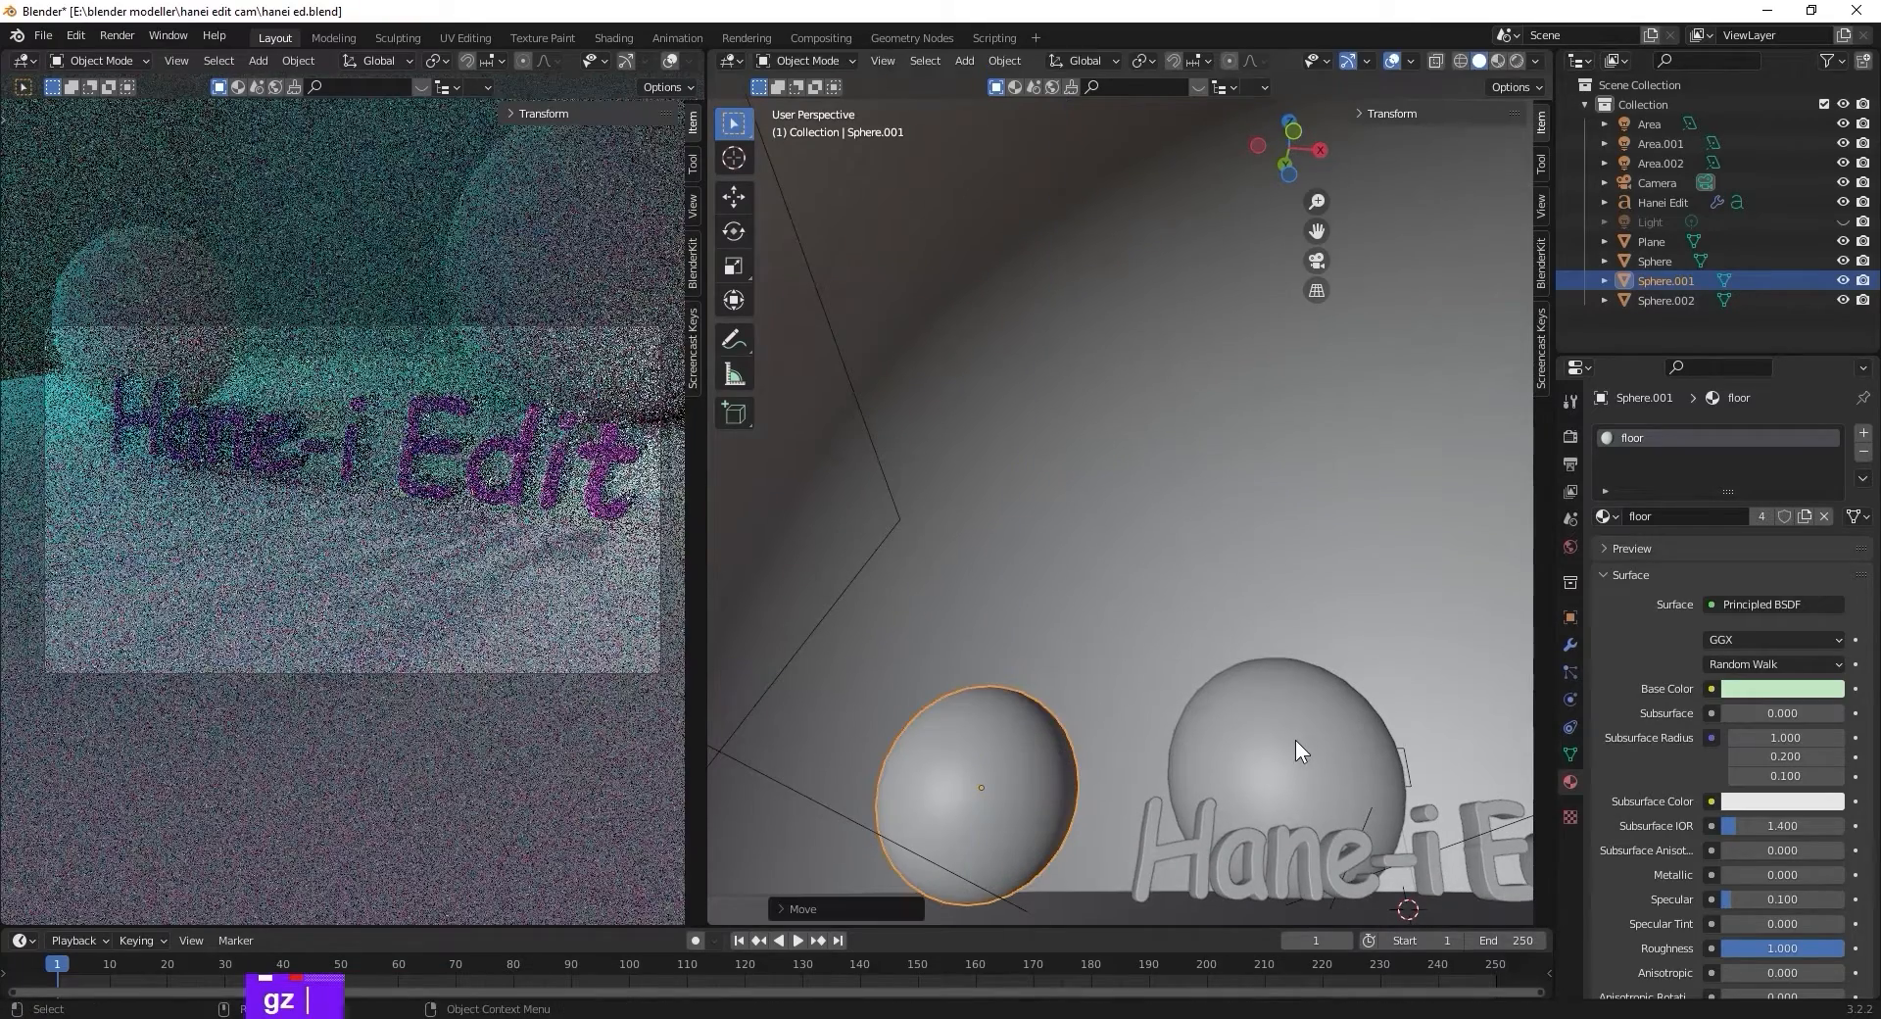
Raise the larger sphere behind the text slightly along Z so it rests on the floor.
{"action": "left_click", "coordinate": [1294, 744]}
{"action": "key", "text": "g"}
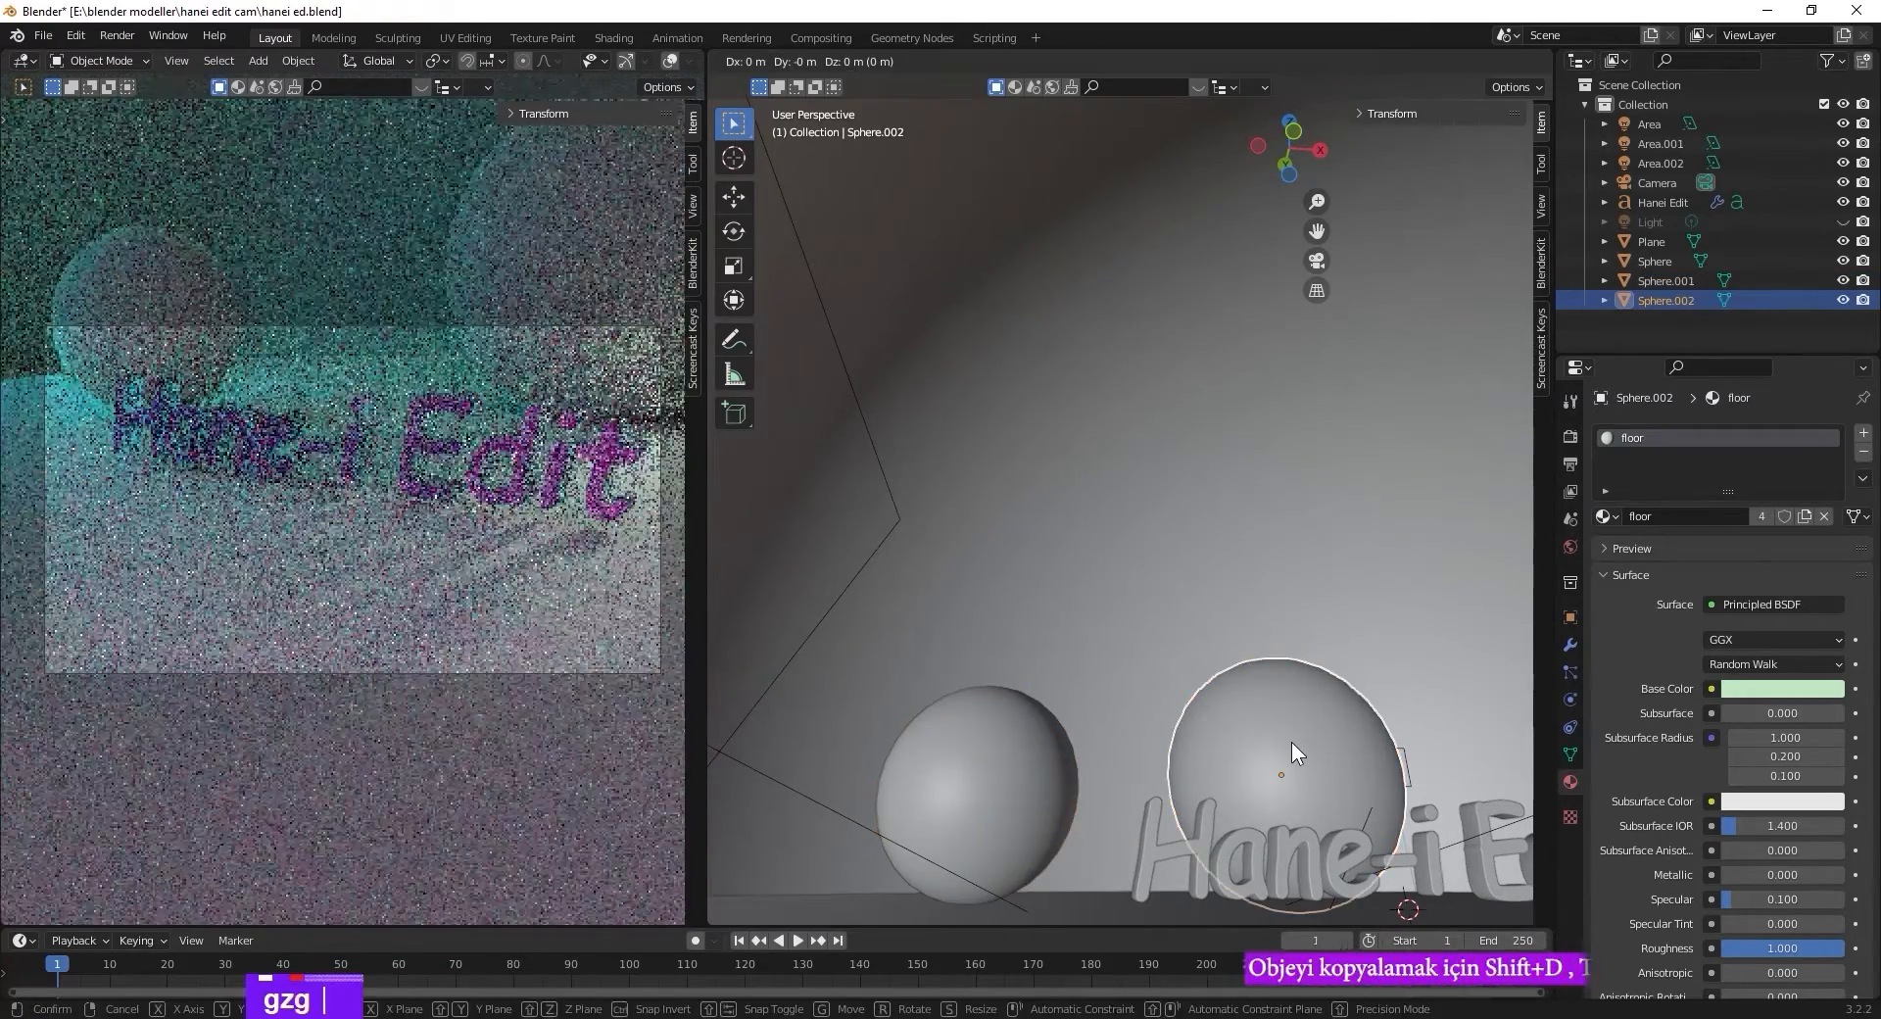
{"action": "key", "text": "z"}
{"action": "left_click", "coordinate": [896, 645]}
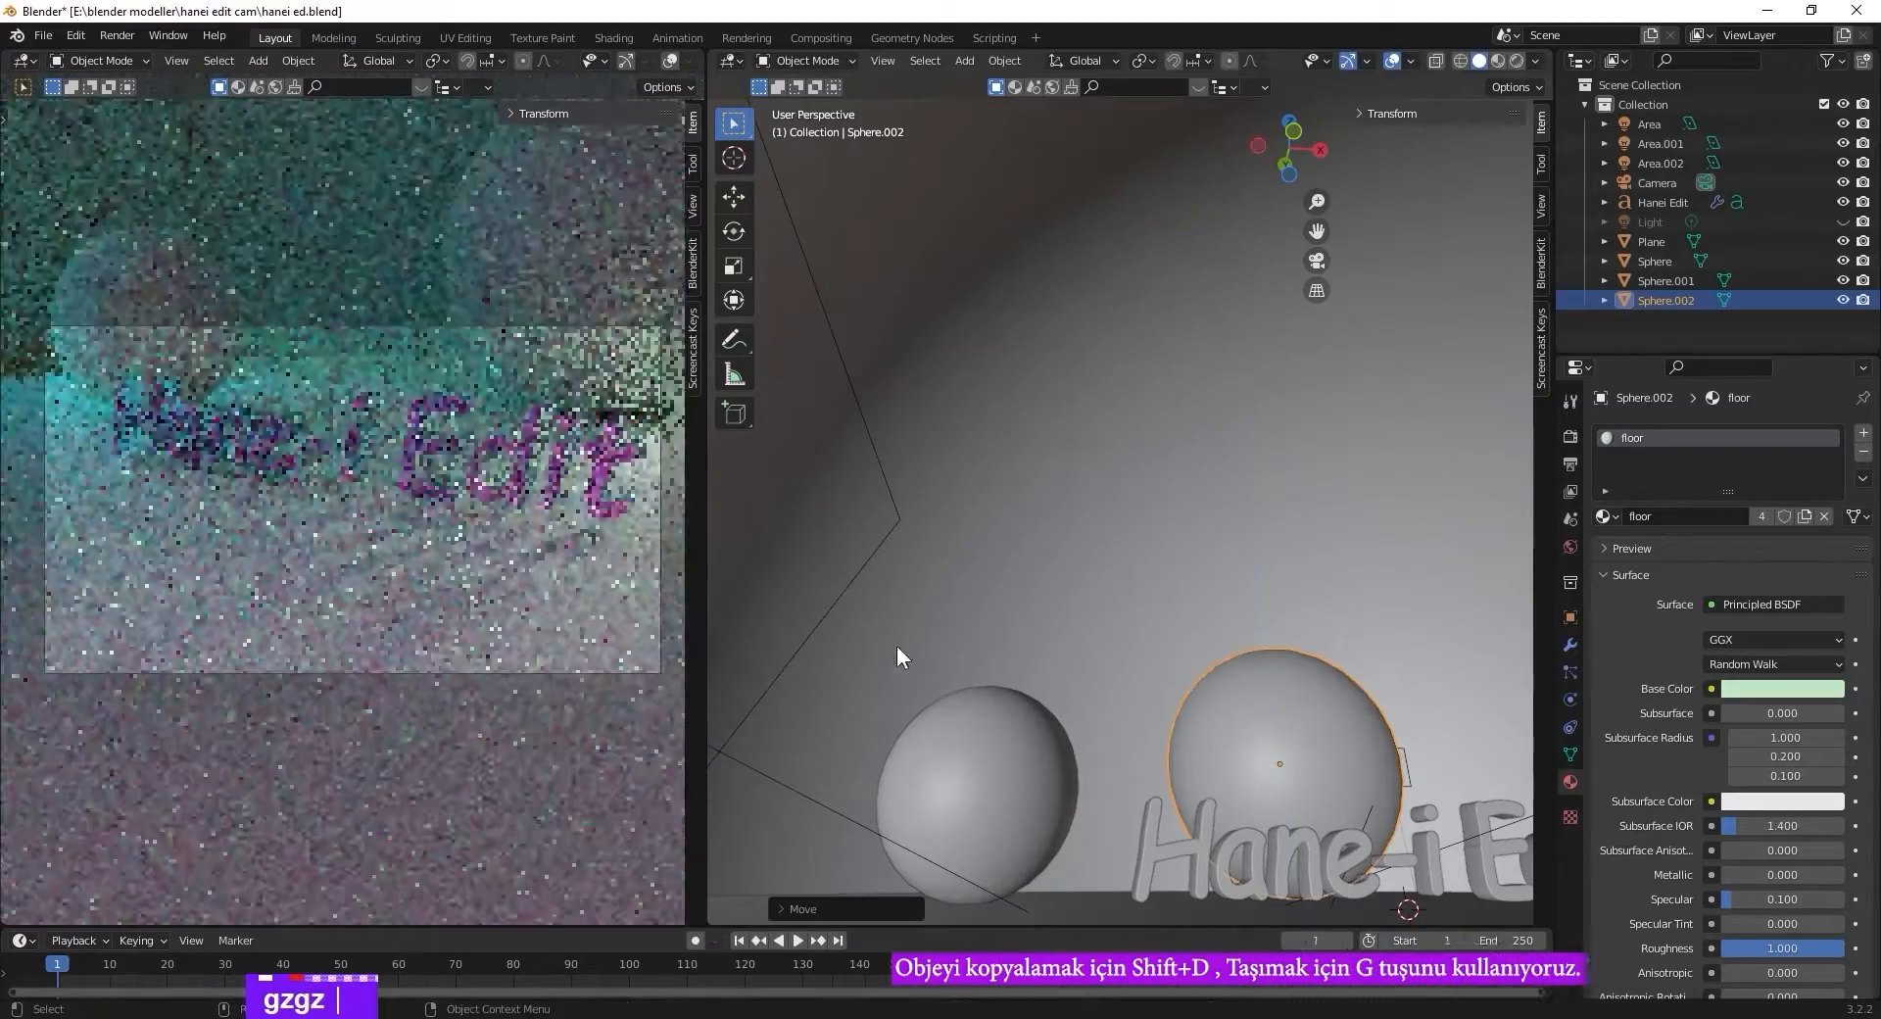
Reposition the larger decorative sphere along the Y axis behind the text.
{"action": "middle_click_drag", "start_coordinate": [566, 437], "coordinate": [602, 433]}
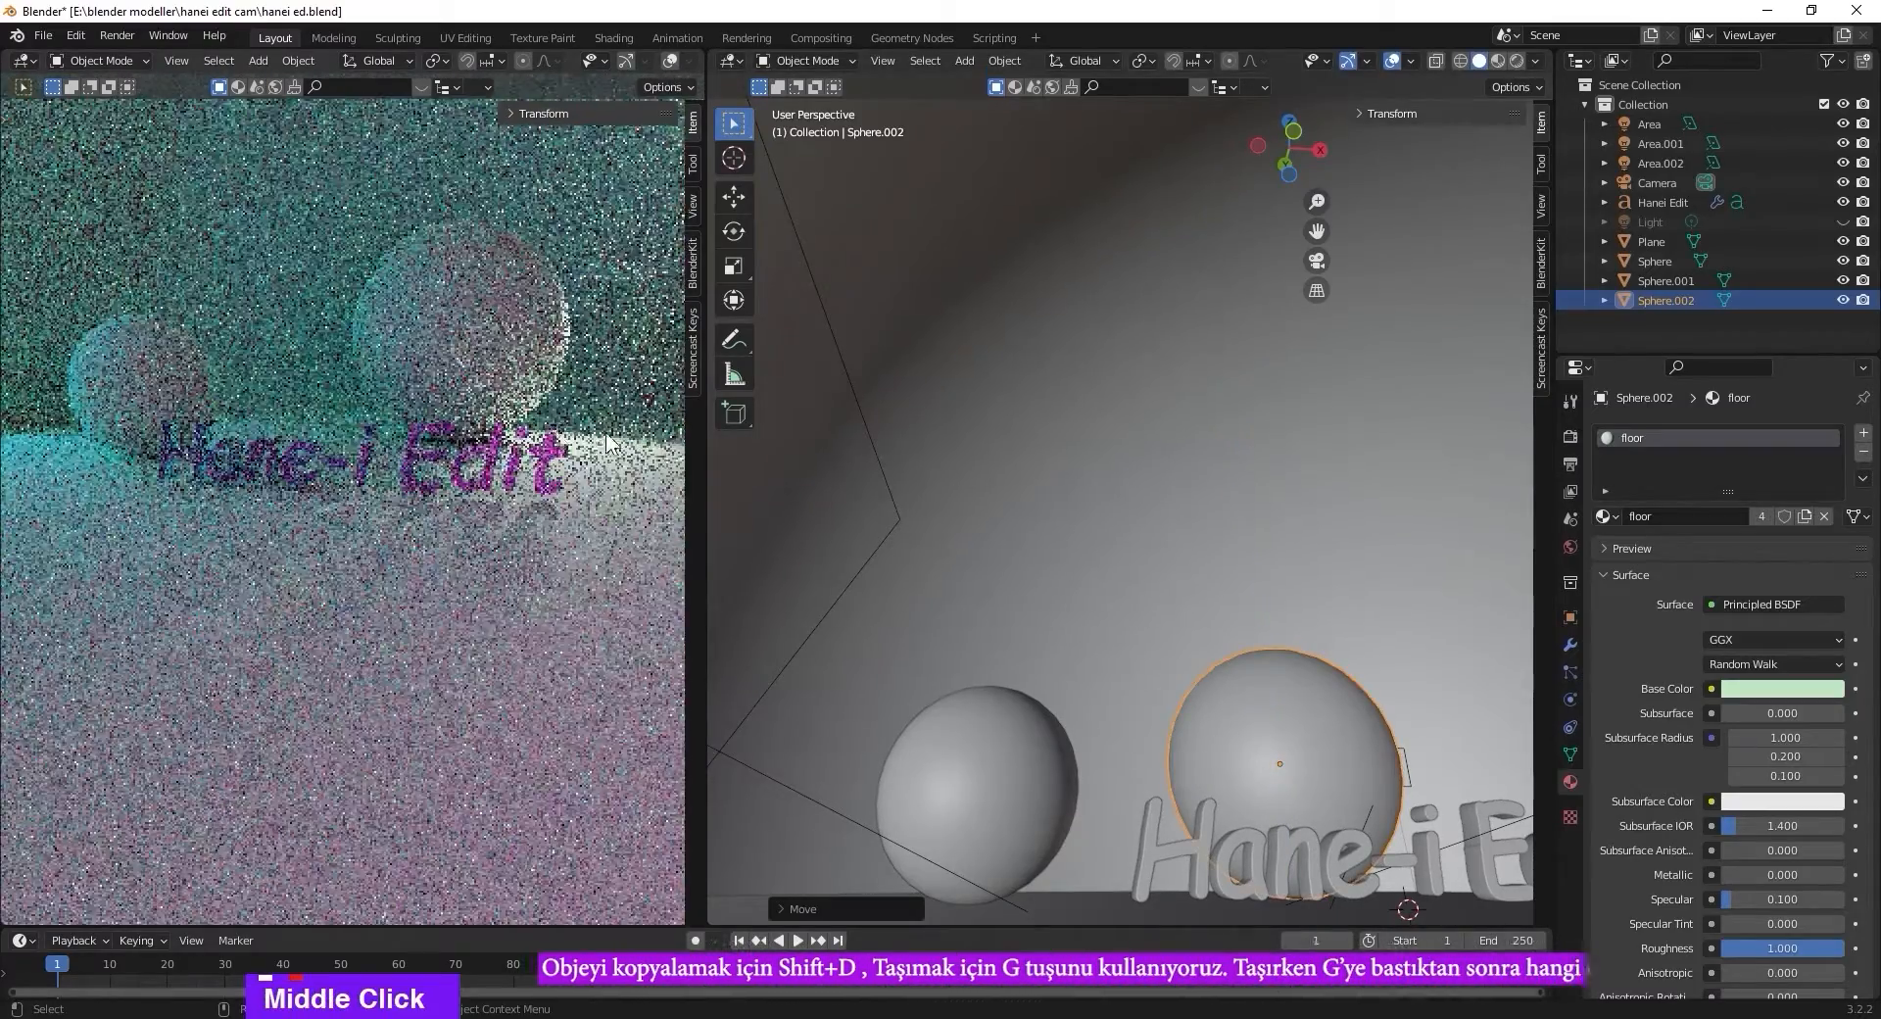
{"action": "scroll", "coordinate": [443, 445], "scroll_direction": "up", "scroll_amount": 5}
{"action": "middle_click_drag", "start_coordinate": [445, 455], "coordinate": [478, 397]}
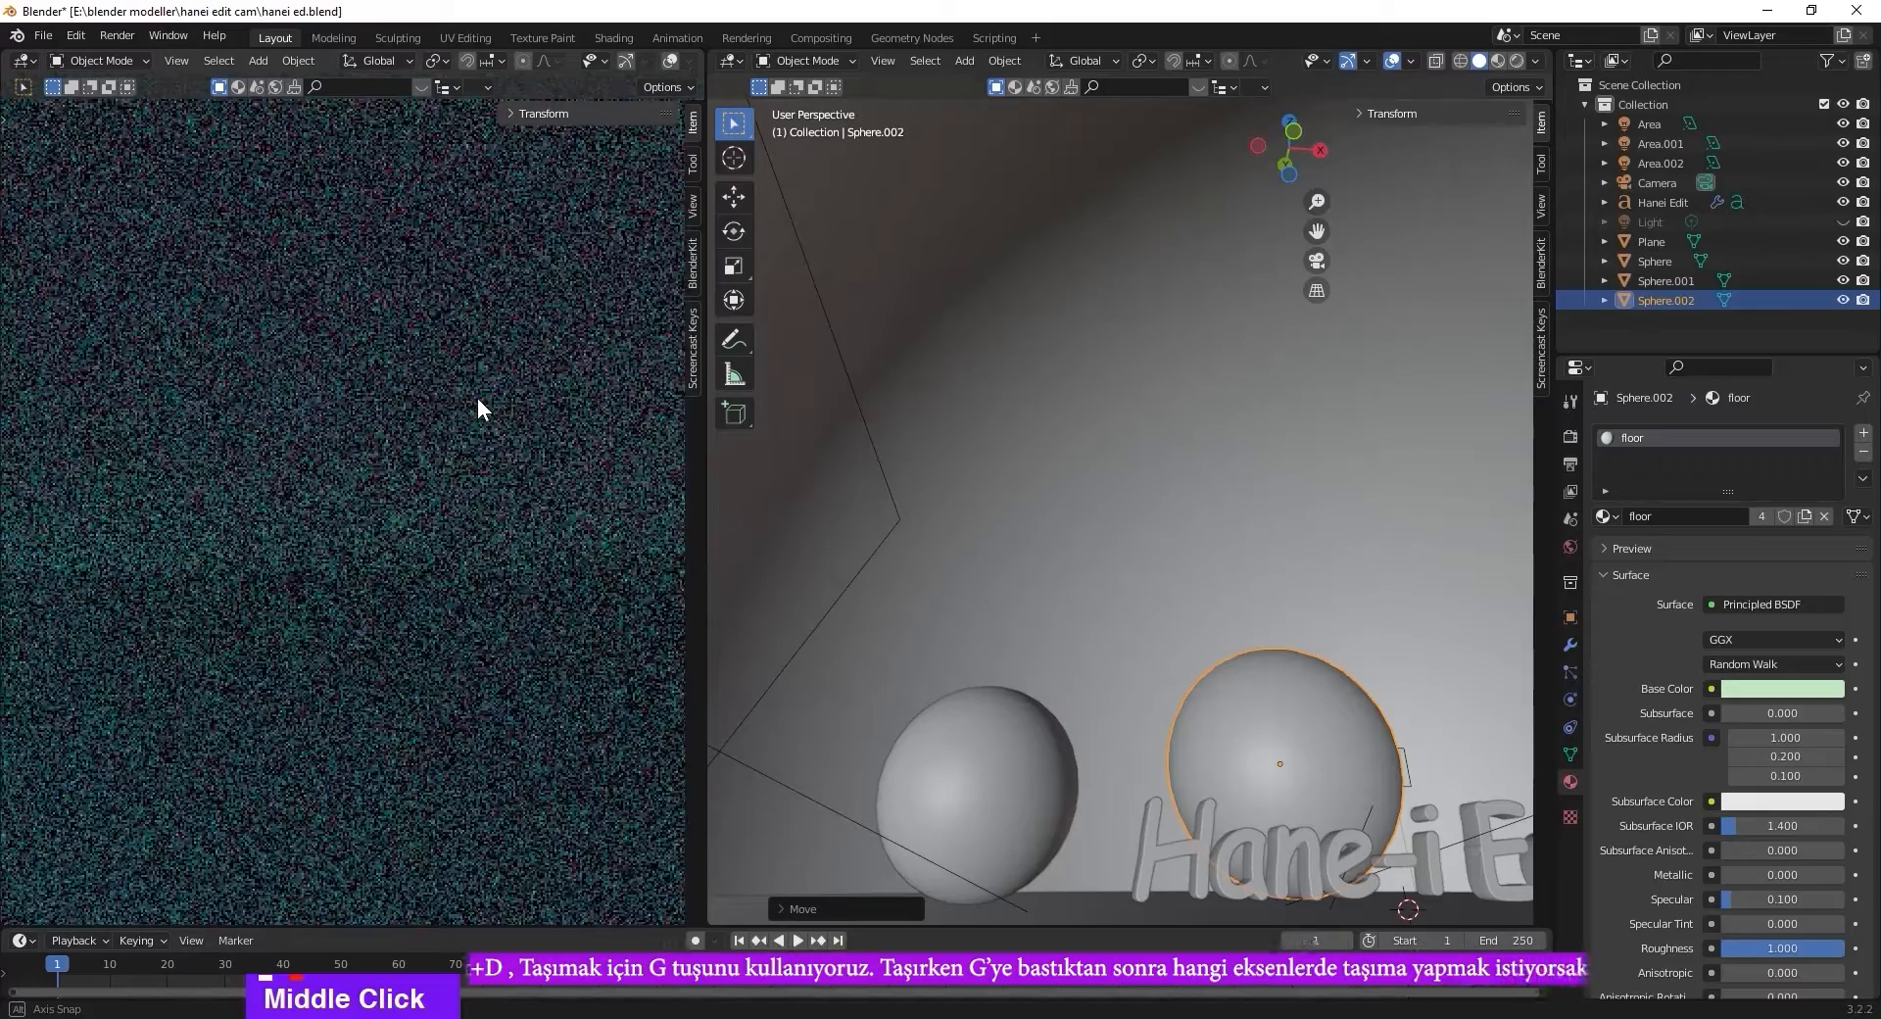
{"action": "scroll", "coordinate": [474, 431], "scroll_direction": "down", "scroll_amount": 3}
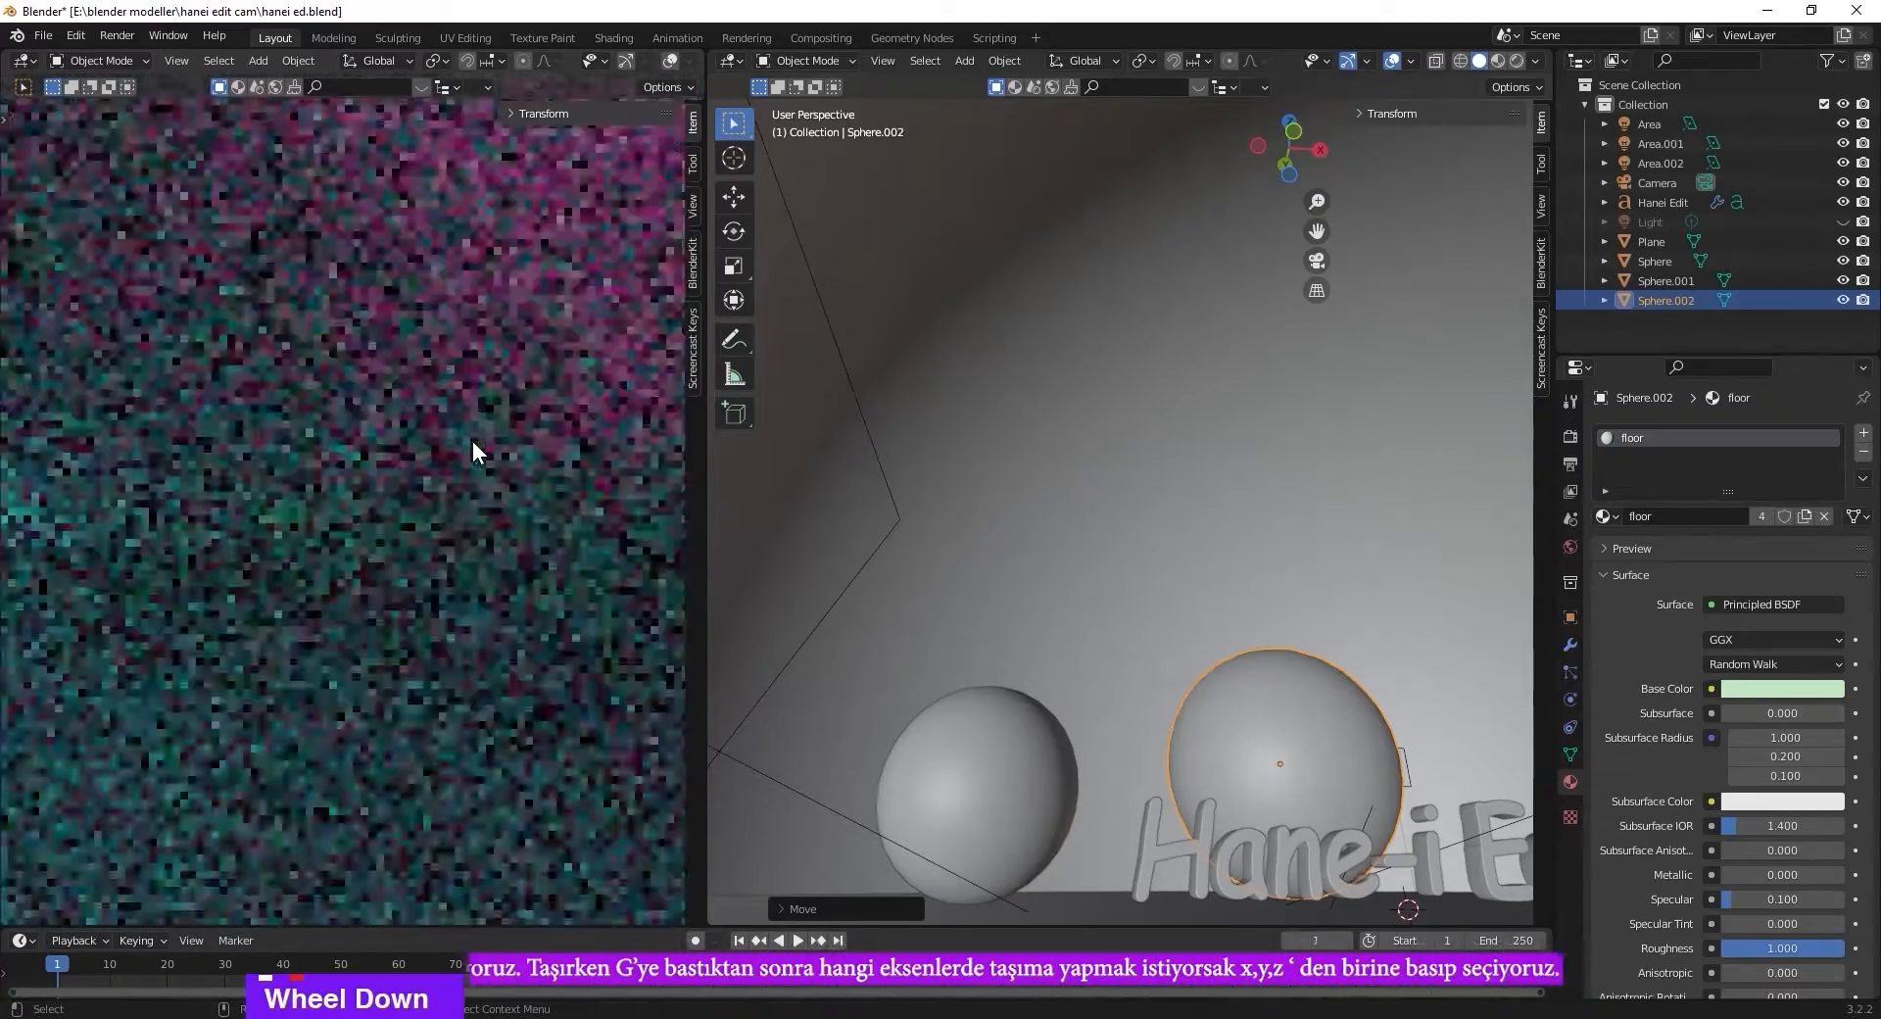
{"action": "scroll", "coordinate": [475, 445], "scroll_direction": "up", "scroll_amount": 2}
{"action": "middle_click_drag", "start_coordinate": [487, 450], "coordinate": [479, 532]}
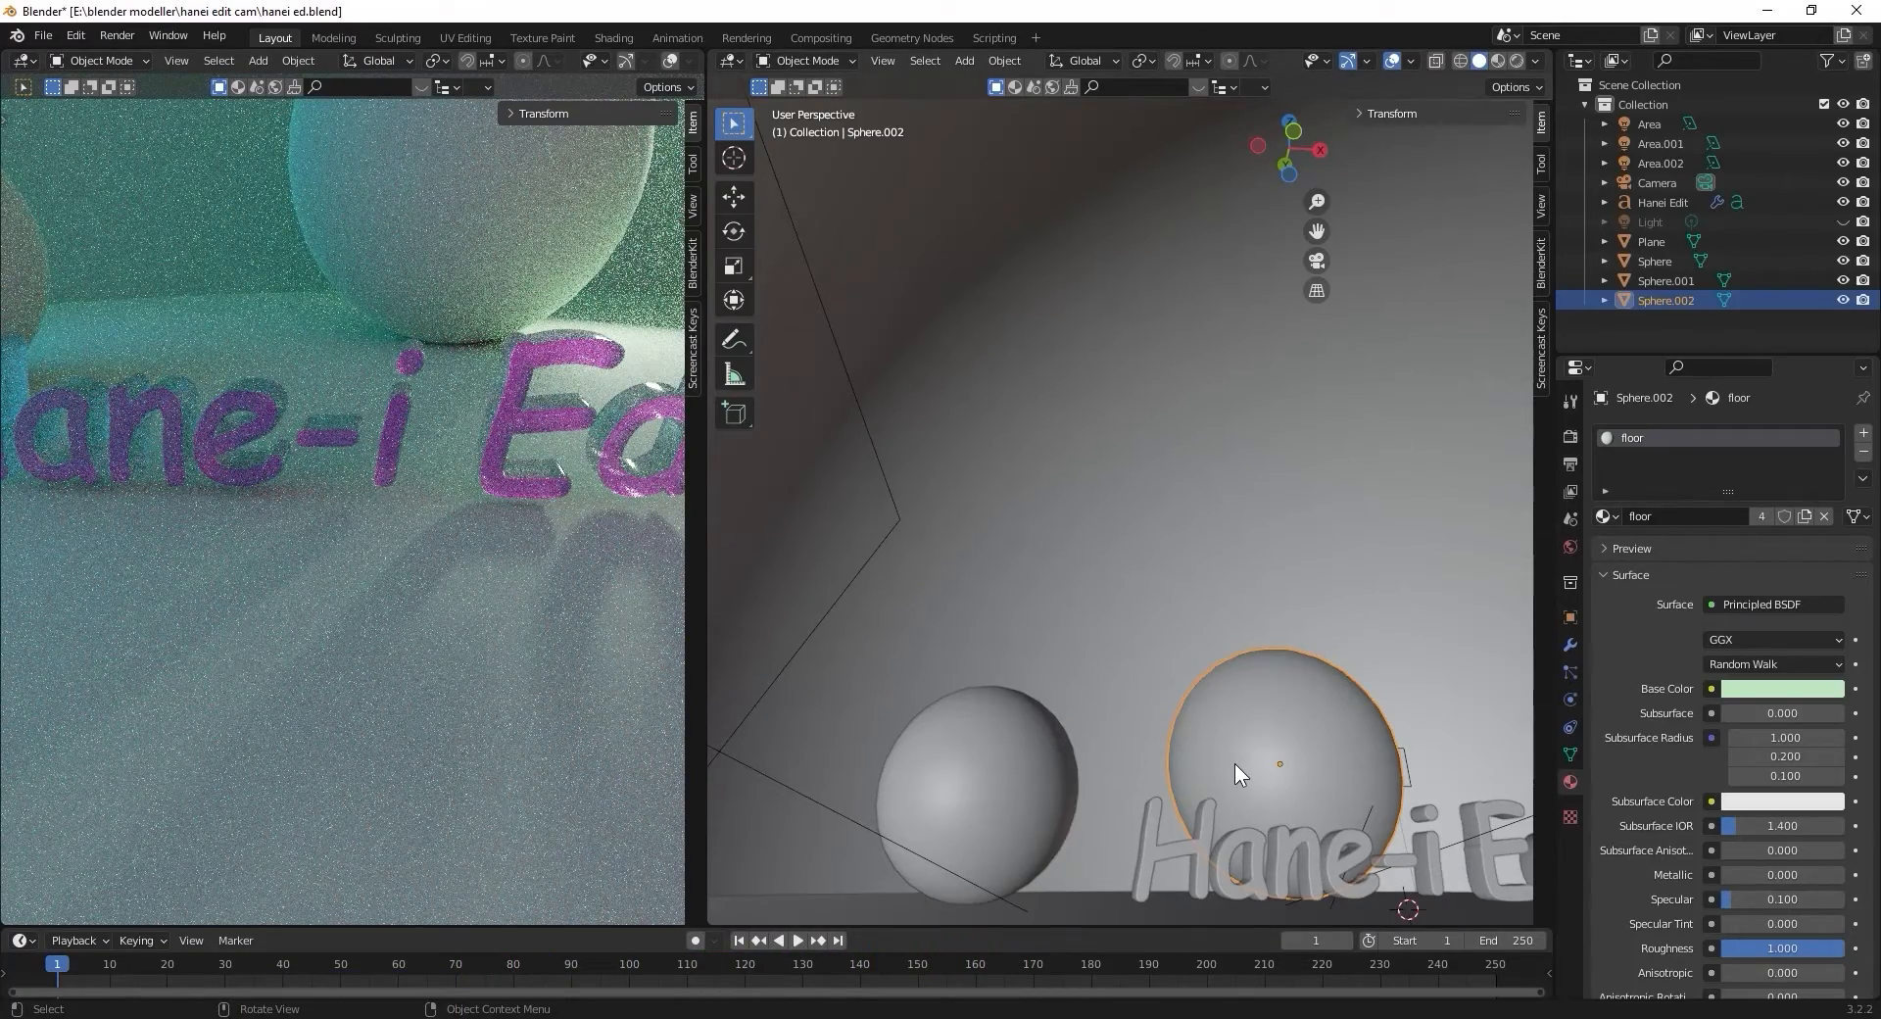
{"action": "key", "text": "g"}
{"action": "key", "text": "x"}
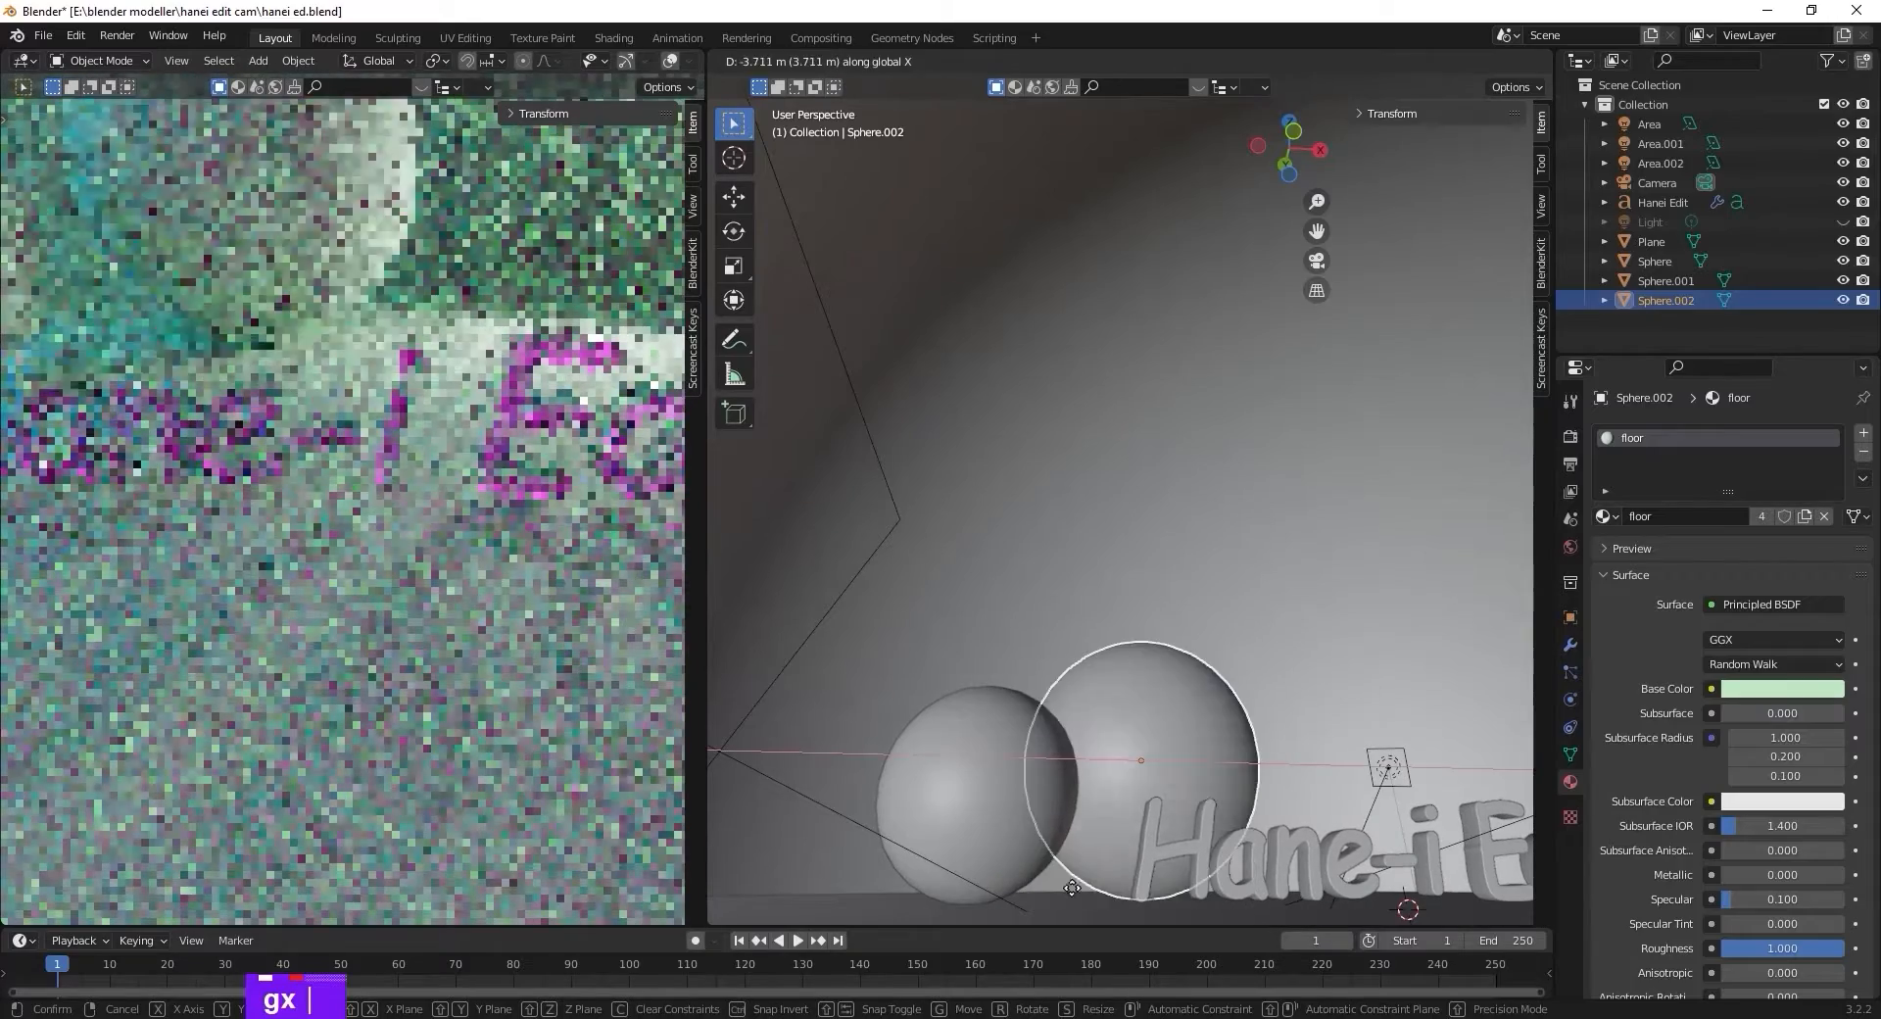
{"action": "key", "text": "y"}
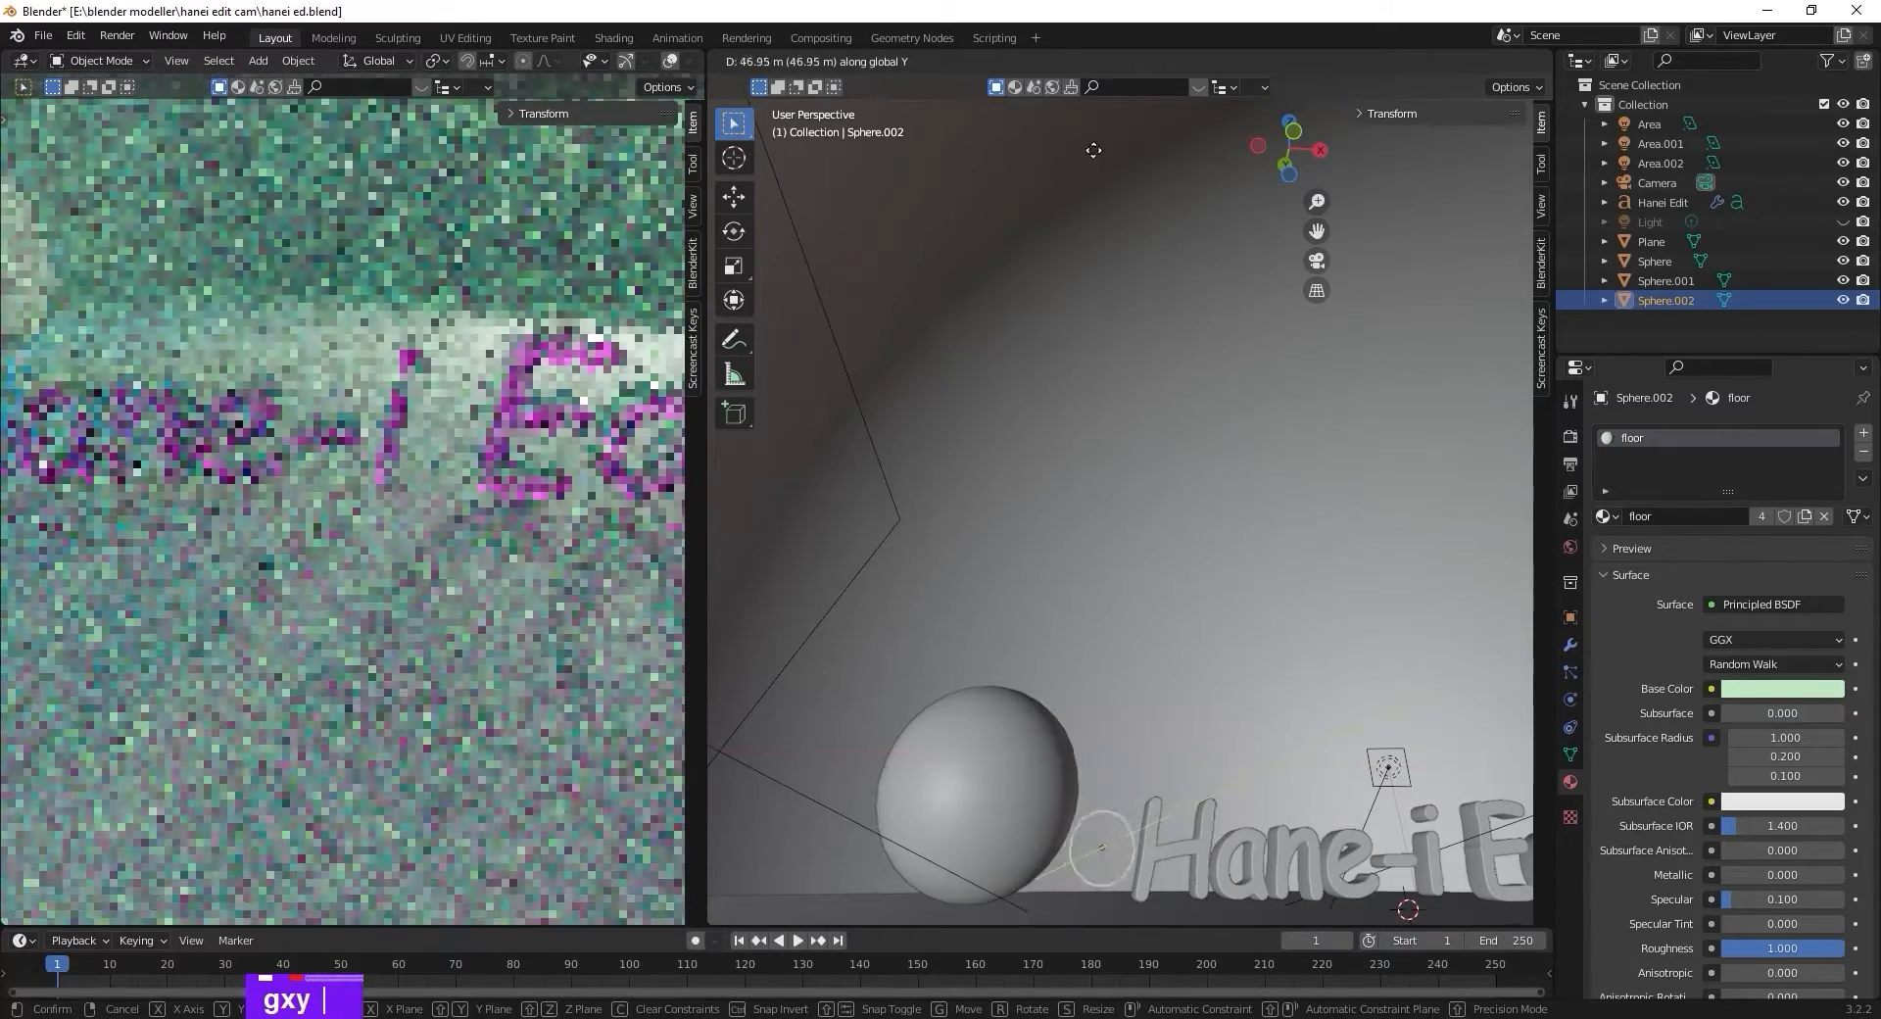
{"action": "left_click", "coordinate": [1122, 326]}
{"action": "scroll", "coordinate": [1131, 473], "scroll_direction": "down", "scroll_amount": 3}
{"action": "scroll", "coordinate": [1225, 509], "scroll_direction": "up", "scroll_amount": 3}
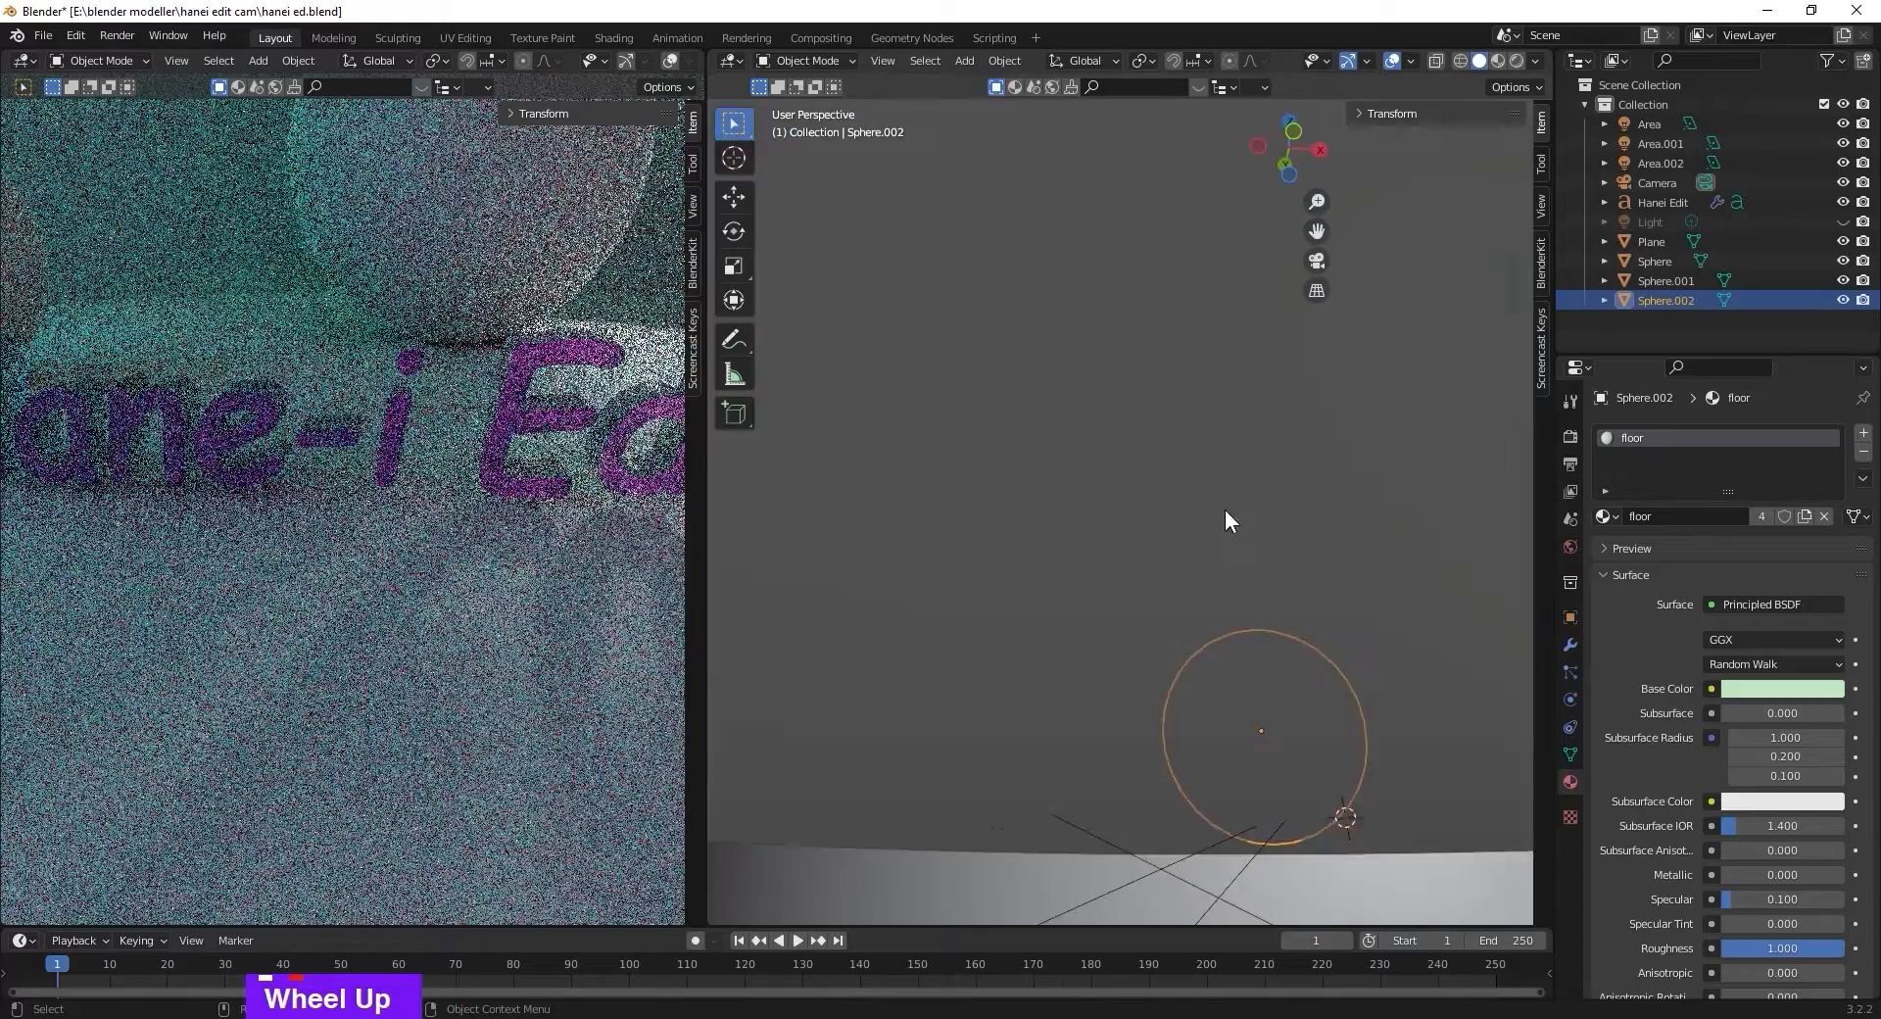
Move the larger decorative sphere along Y to the front of the text and scale it down below the other sphere's size.
{"action": "middle_click_drag", "start_coordinate": [1224, 509], "coordinate": [1115, 631]}
{"action": "scroll", "coordinate": [1118, 635], "scroll_direction": "down", "scroll_amount": 3}
{"action": "scroll", "coordinate": [1178, 641], "scroll_direction": "up", "scroll_amount": 2}
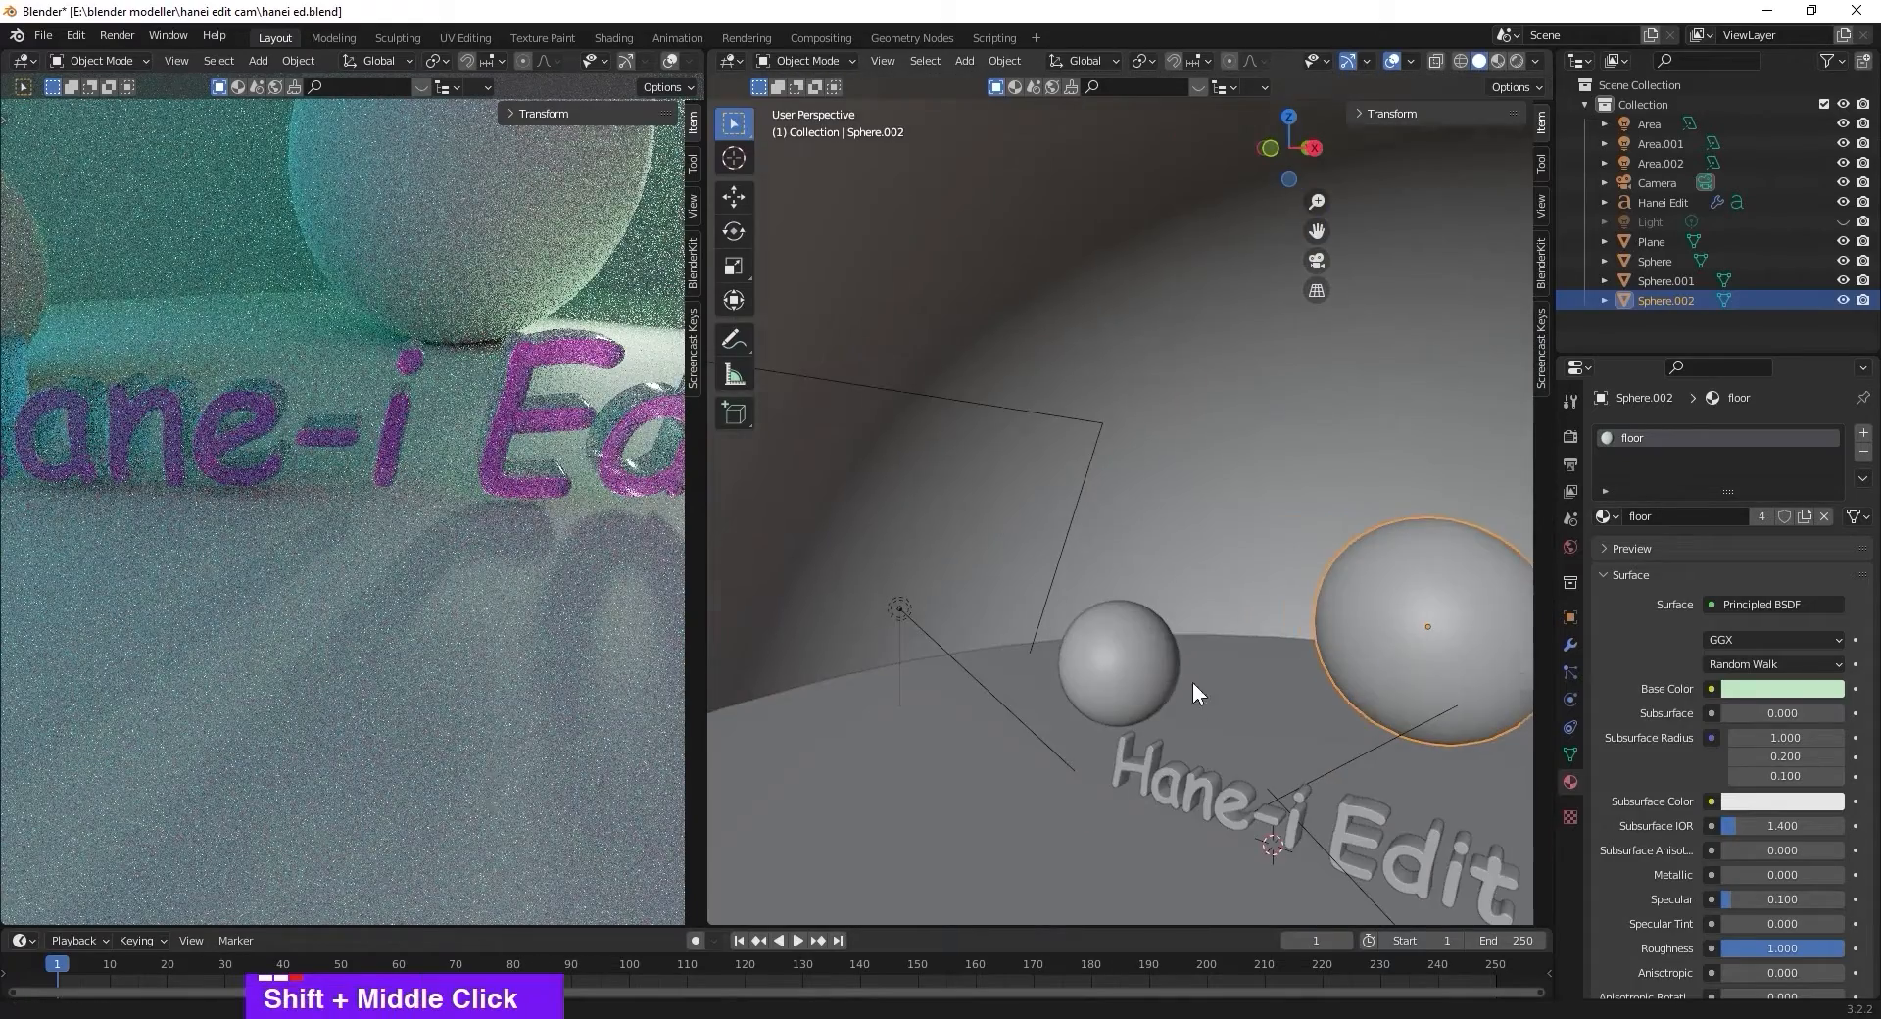
{"action": "middle_click_drag", "start_coordinate": [1192, 682], "coordinate": [1088, 652], "text": "shift"}
{"action": "key", "text": "g"}
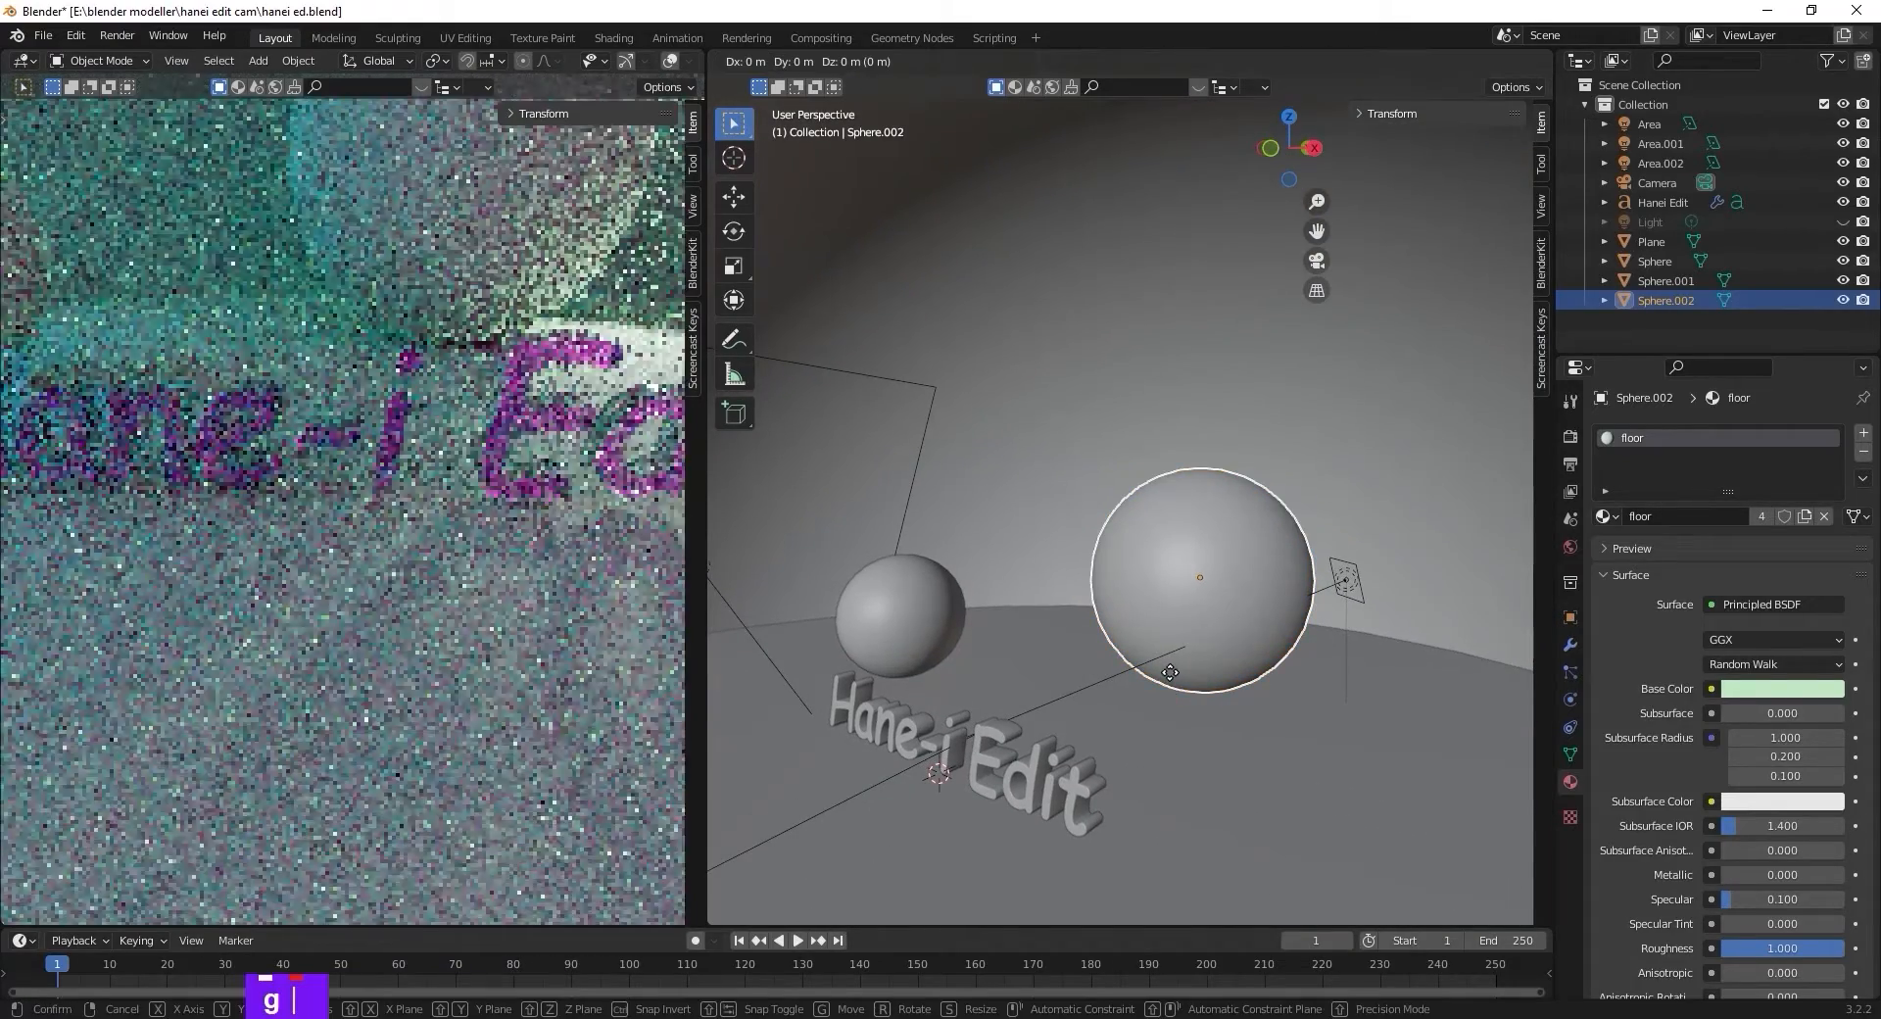
{"action": "key", "text": "y"}
{"action": "left_click", "coordinate": [1214, 759]}
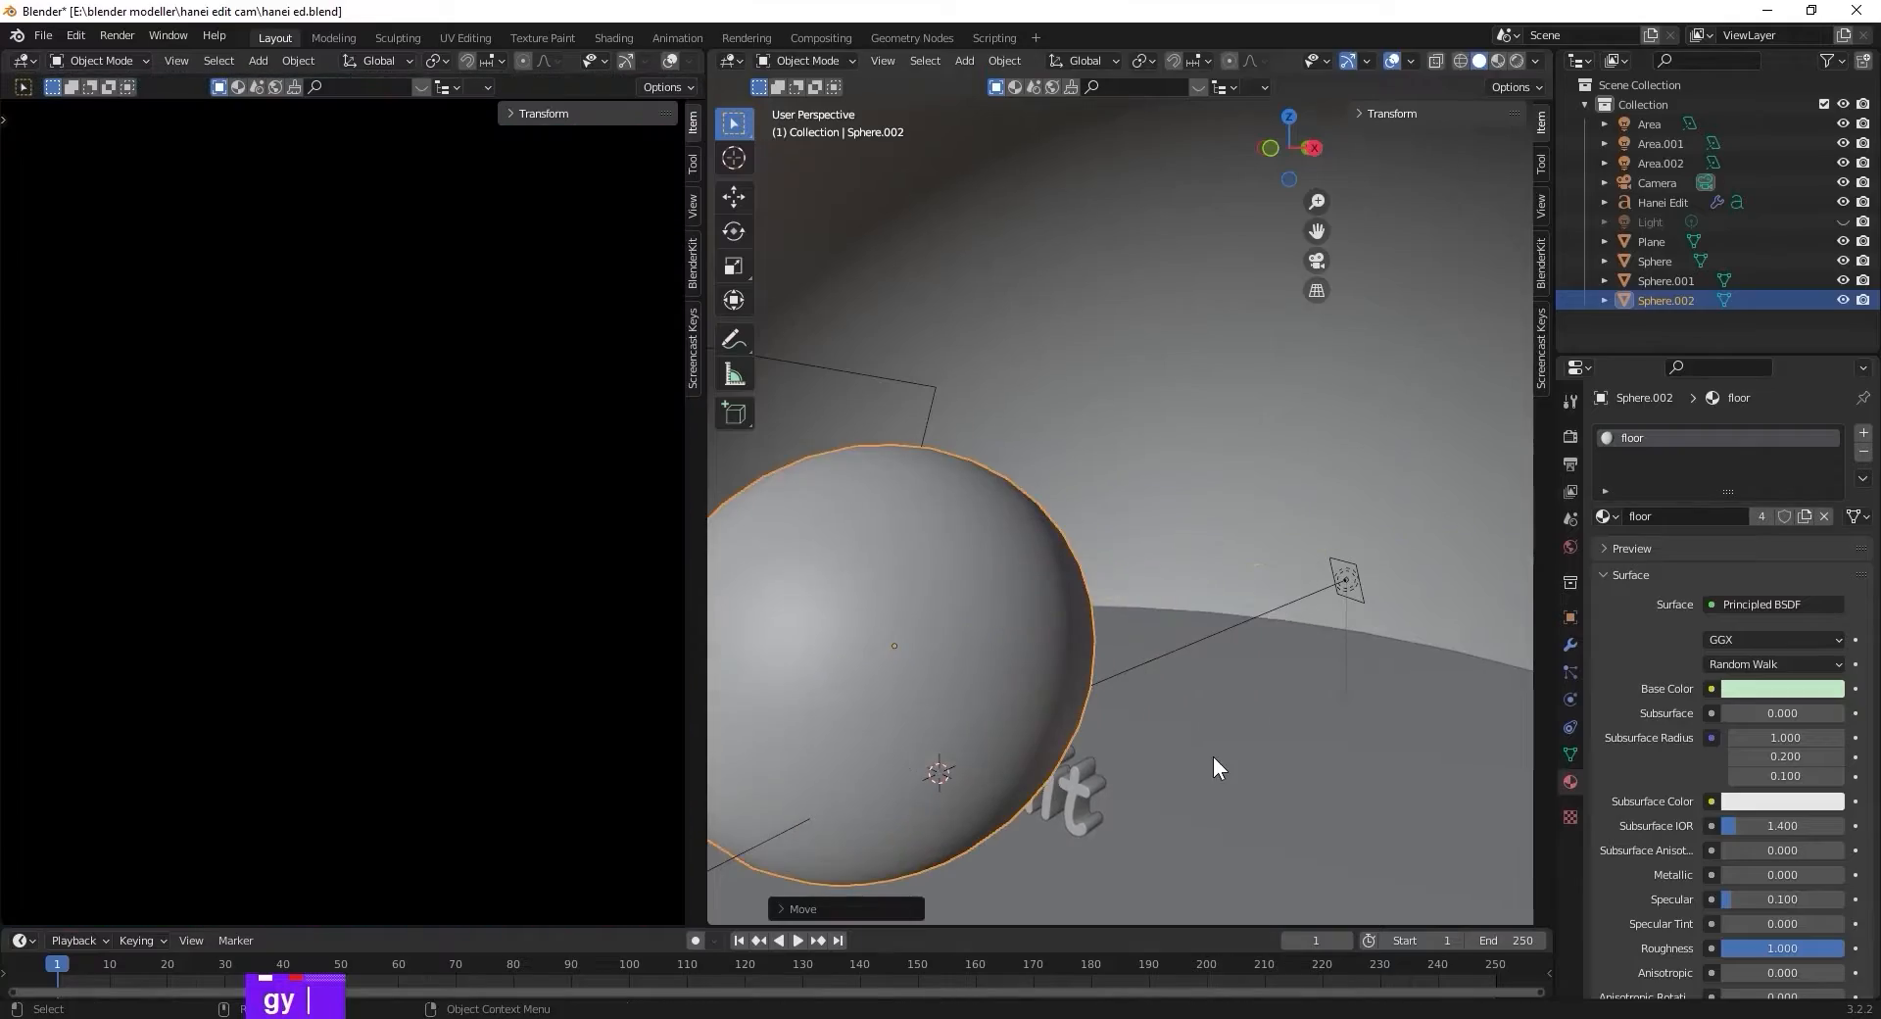
{"action": "key", "text": "s"}
{"action": "left_click", "coordinate": [972, 672]}
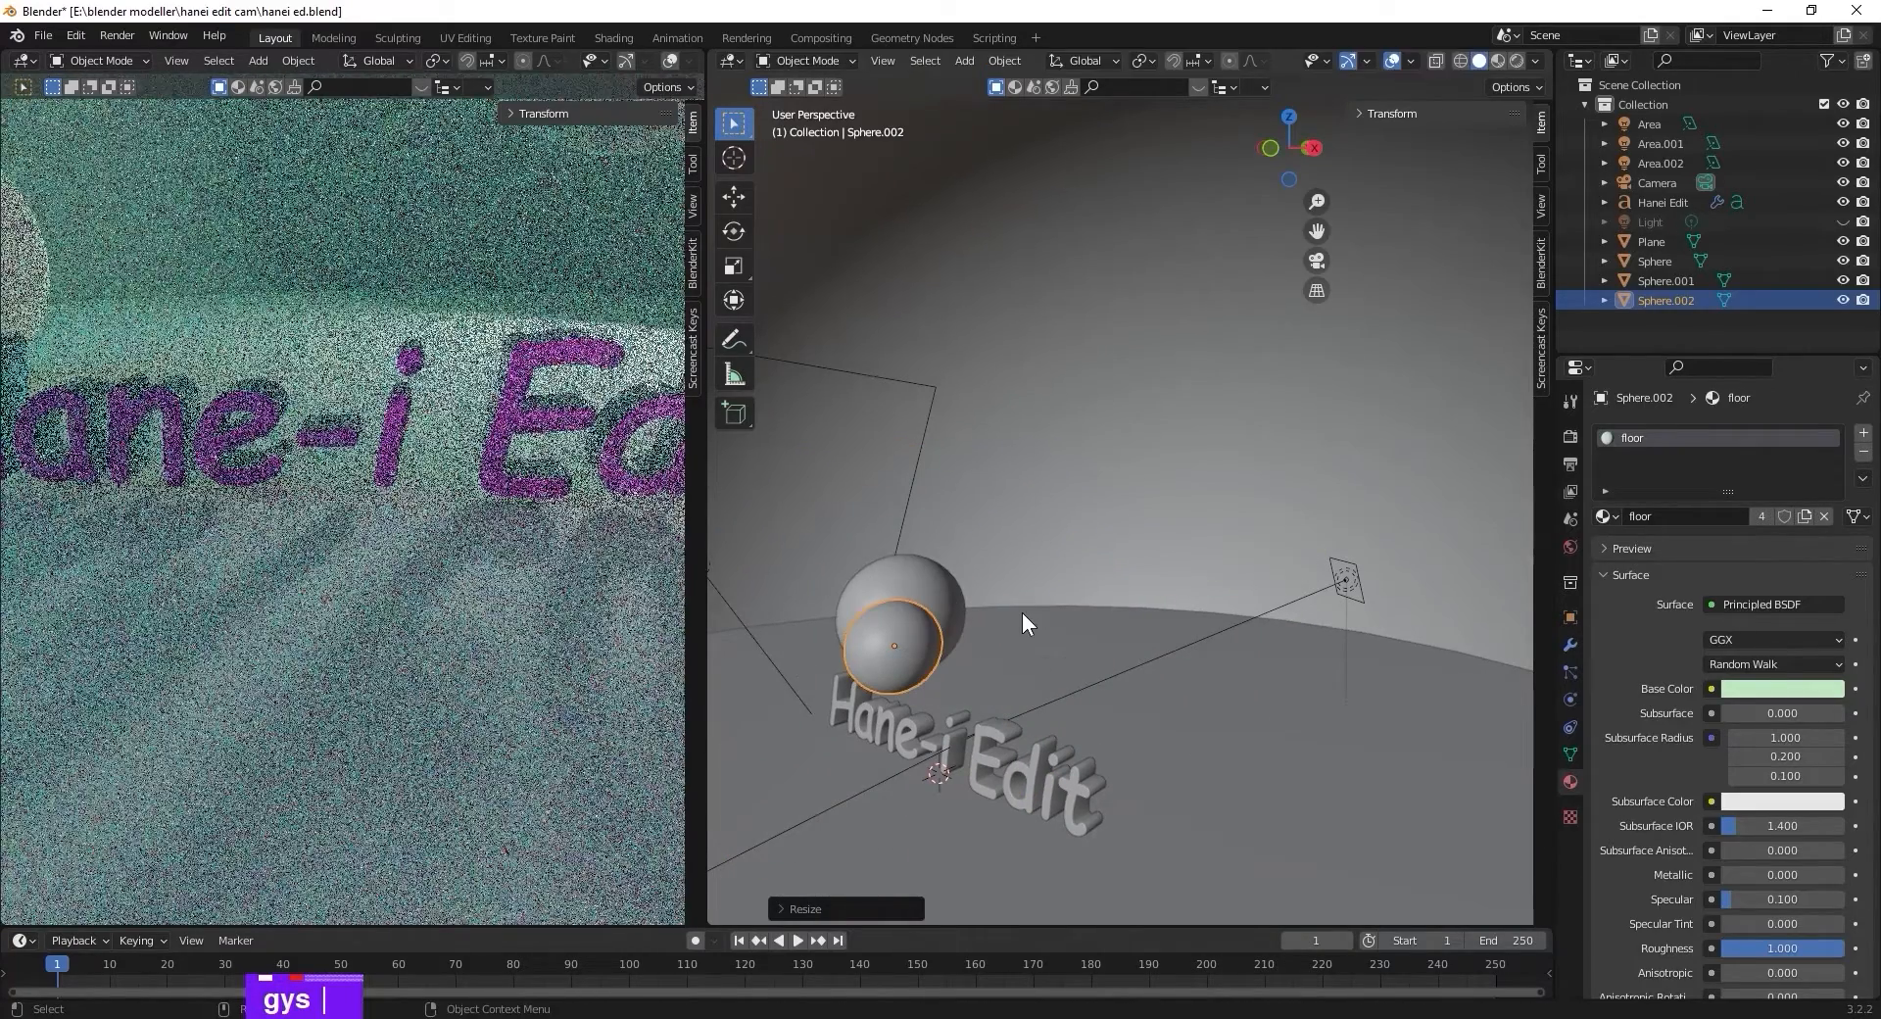
Reposition the scaled-down sphere along Y, Z and X in front of the text.
{"action": "key", "text": "g"}
{"action": "key", "text": "y"}
{"action": "left_click", "coordinate": [914, 684]}
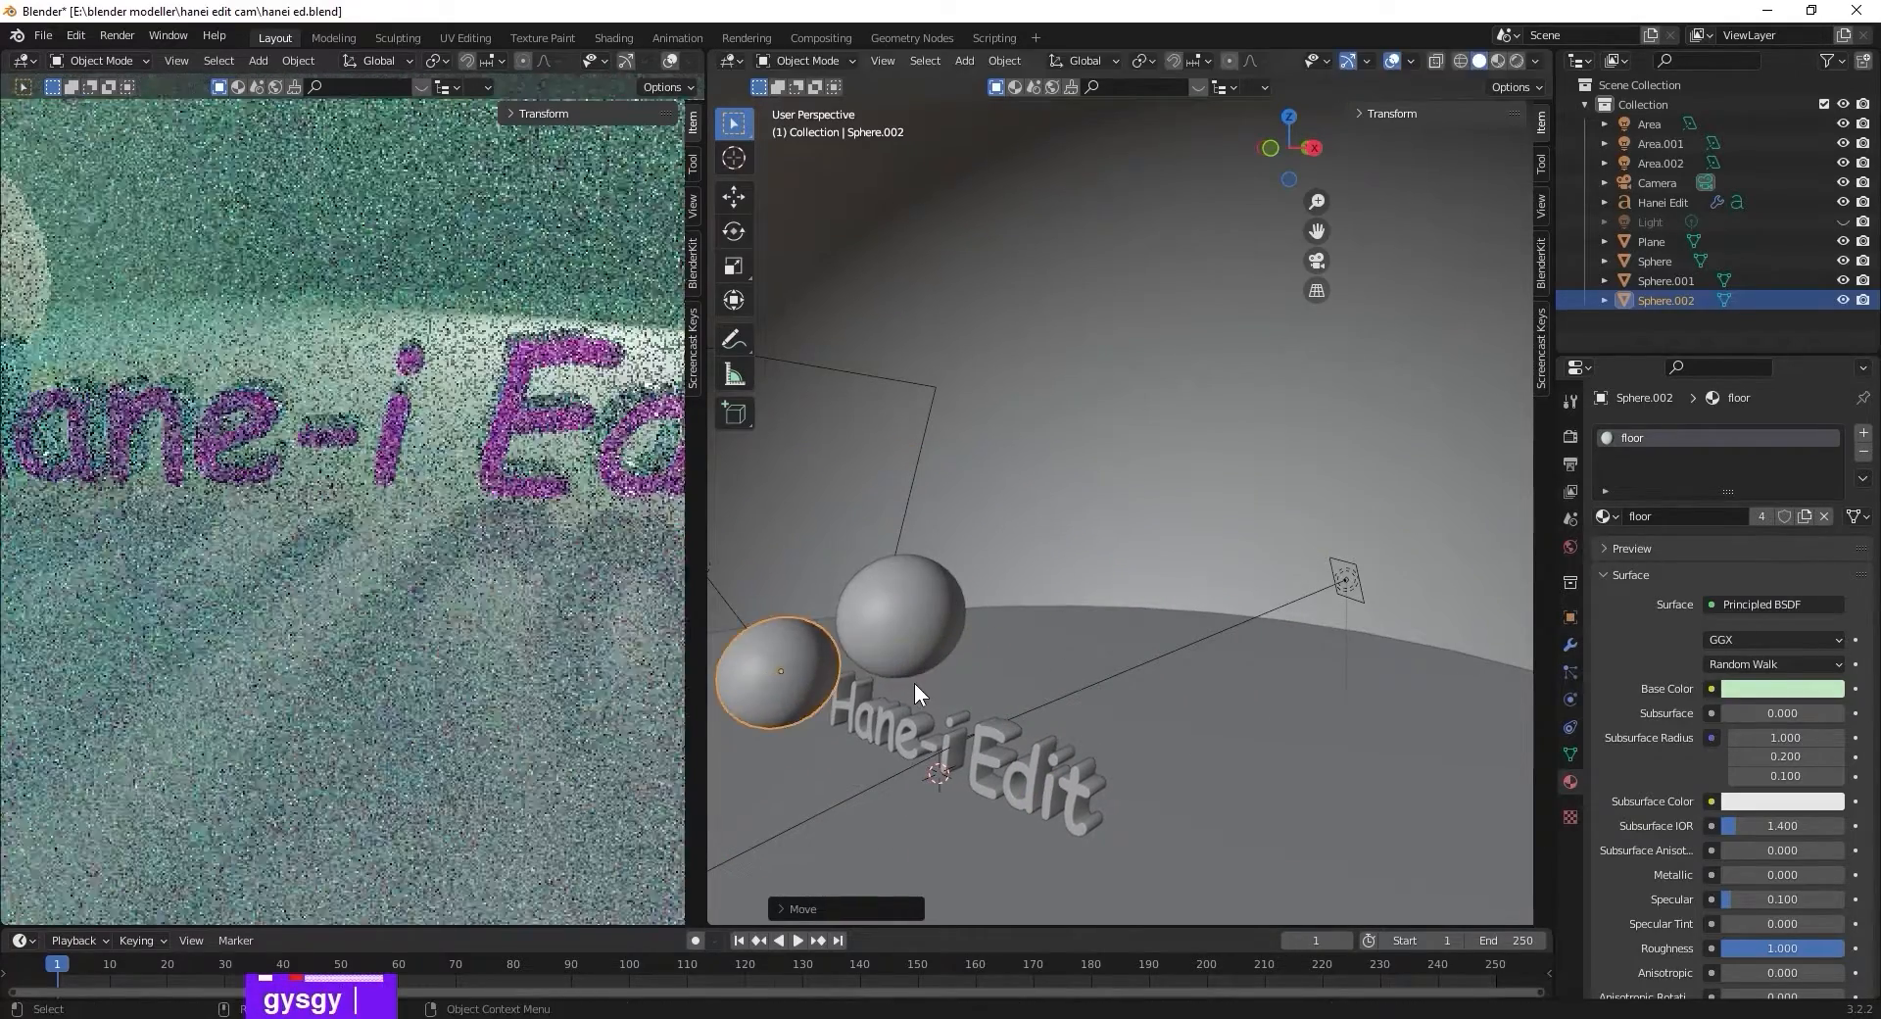
{"action": "key", "text": "g"}
{"action": "key", "text": "x"}
{"action": "key", "text": "z"}
{"action": "left_click", "coordinate": [913, 766]}
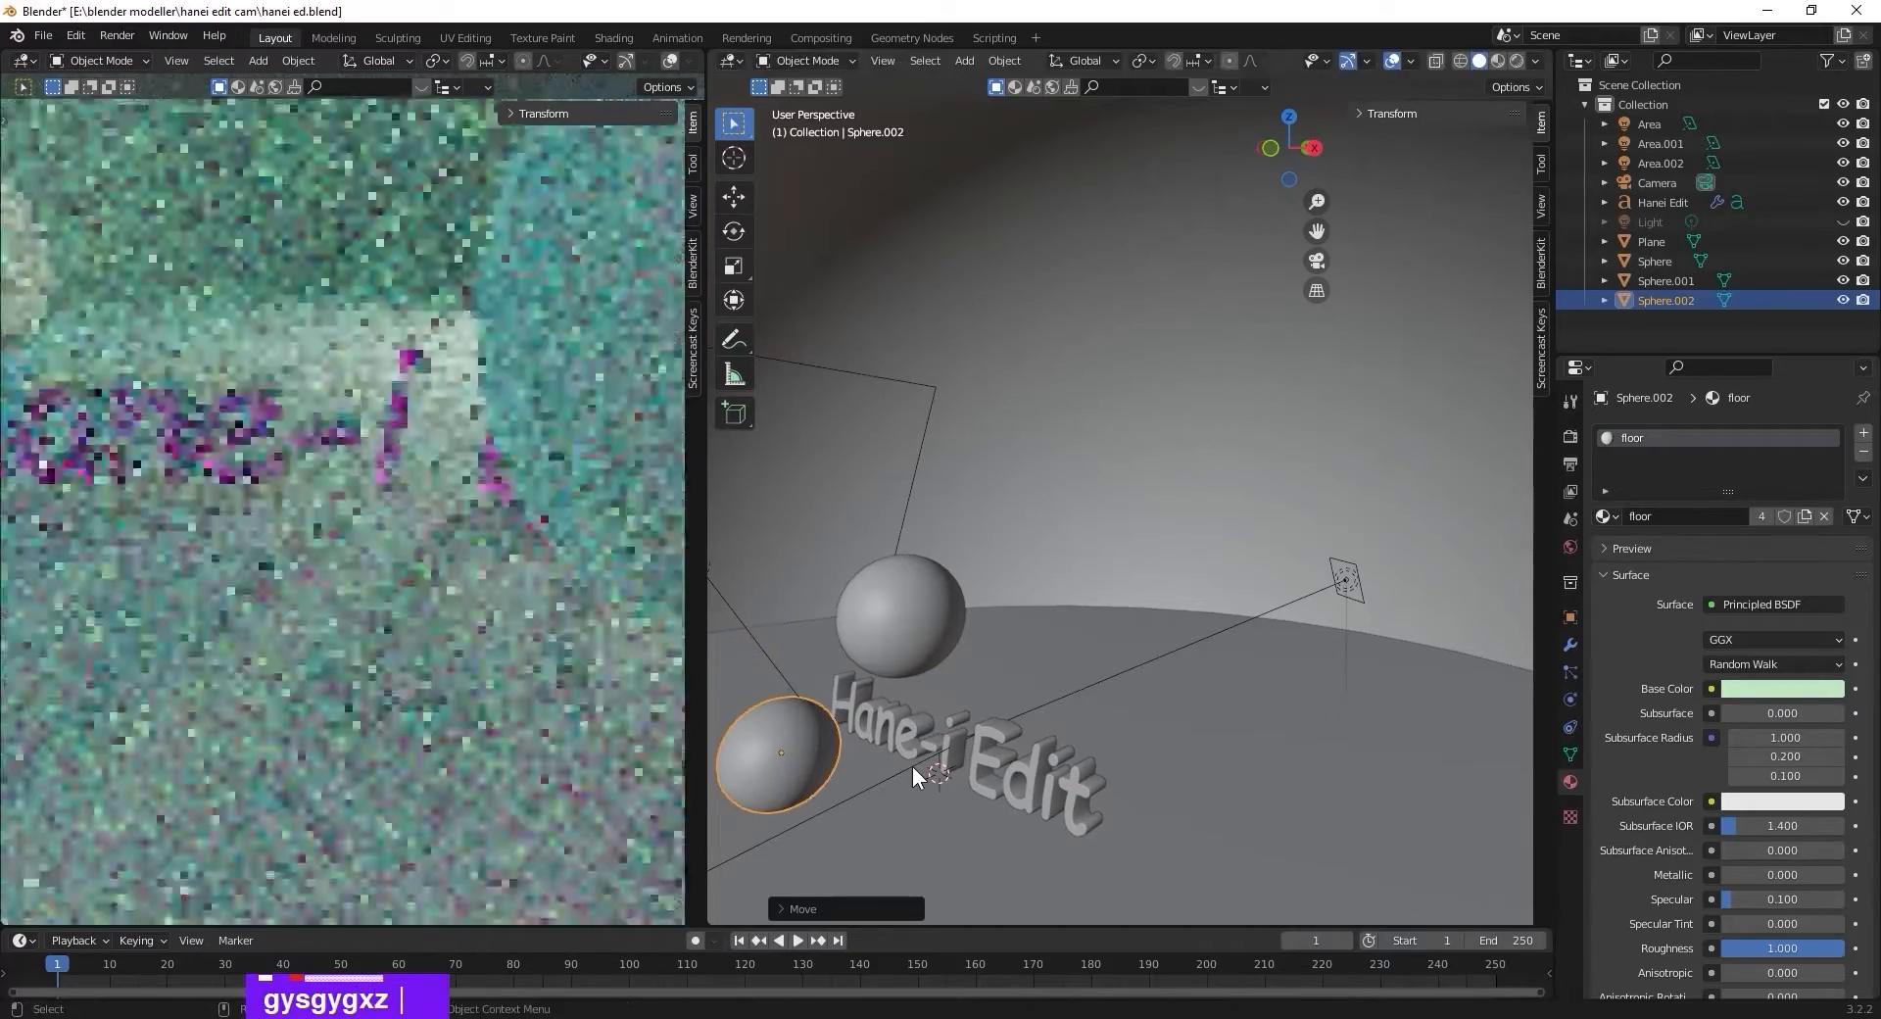
{"action": "key", "text": "g"}
{"action": "key", "text": "x"}
{"action": "left_click", "coordinate": [886, 747]}
Lower the front sphere along Z toward the floor and shift it along X past the start of the text.
{"action": "middle_click_drag", "start_coordinate": [903, 749], "coordinate": [1113, 589]}
{"action": "key", "text": "g"}
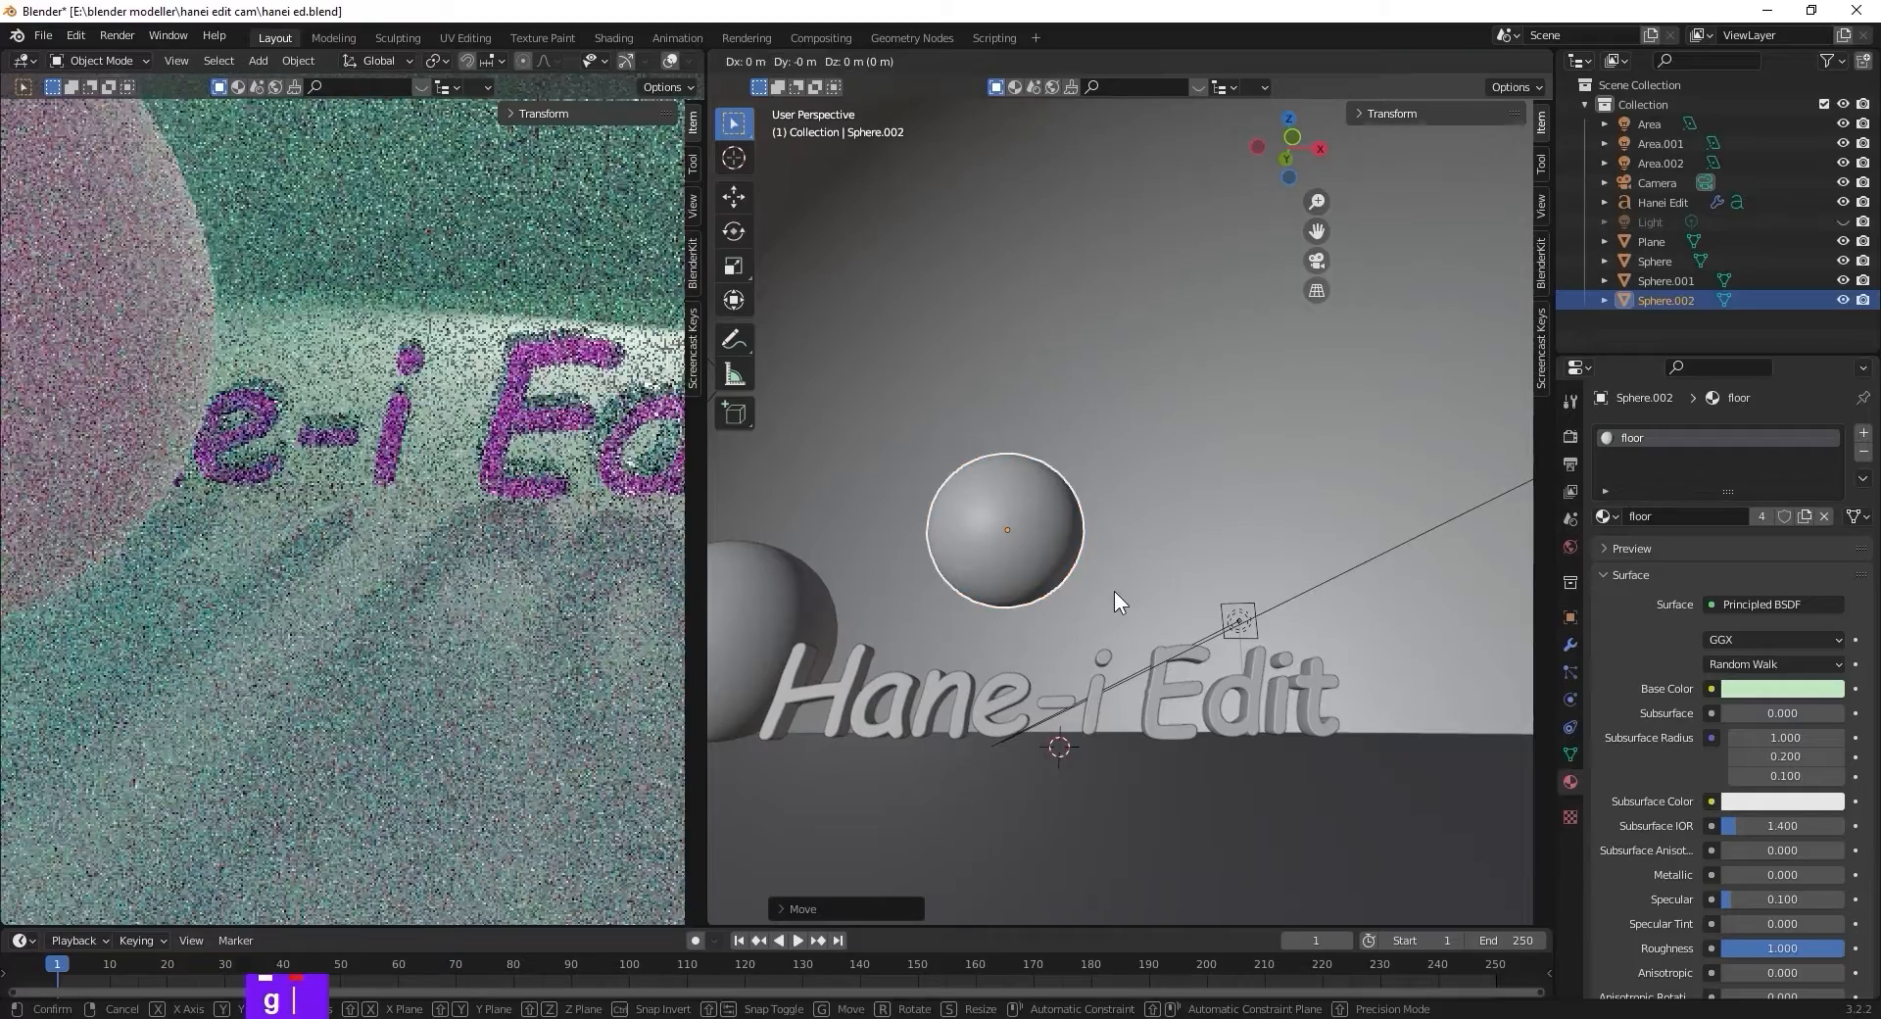
{"action": "key", "text": "z"}
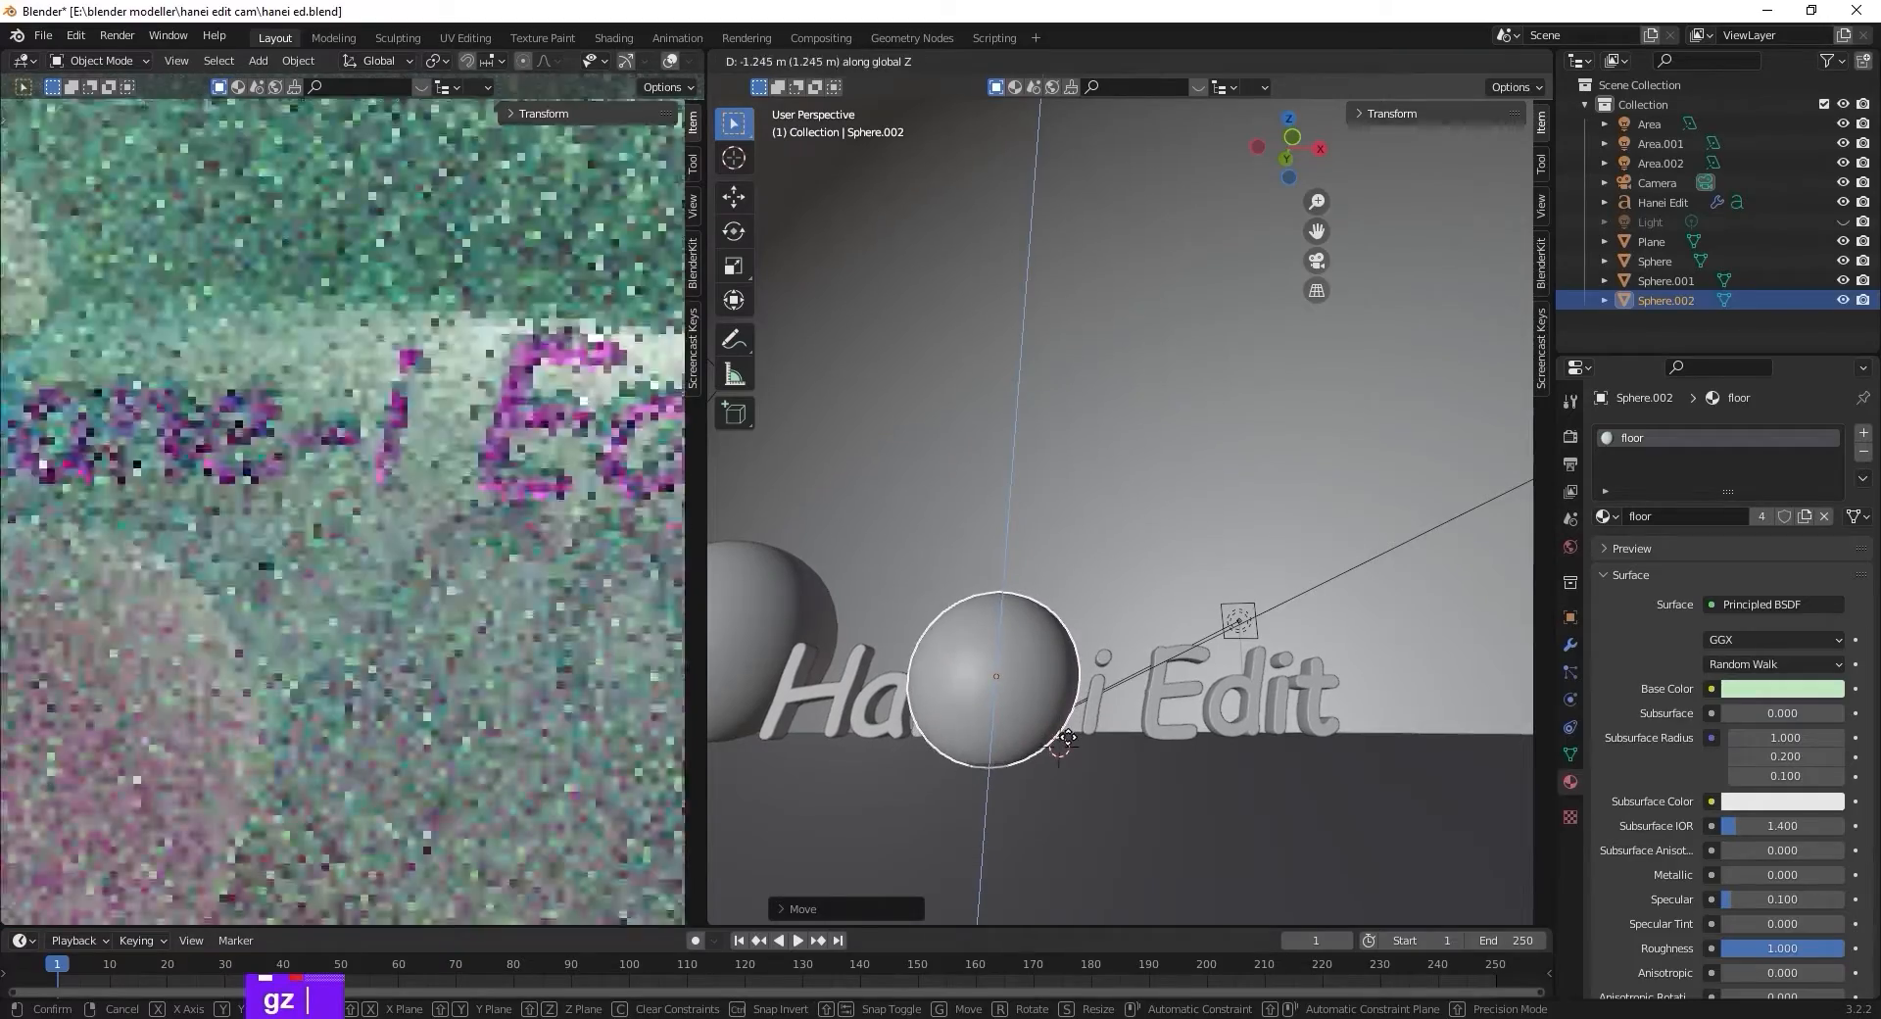
{"action": "key", "text": "g"}
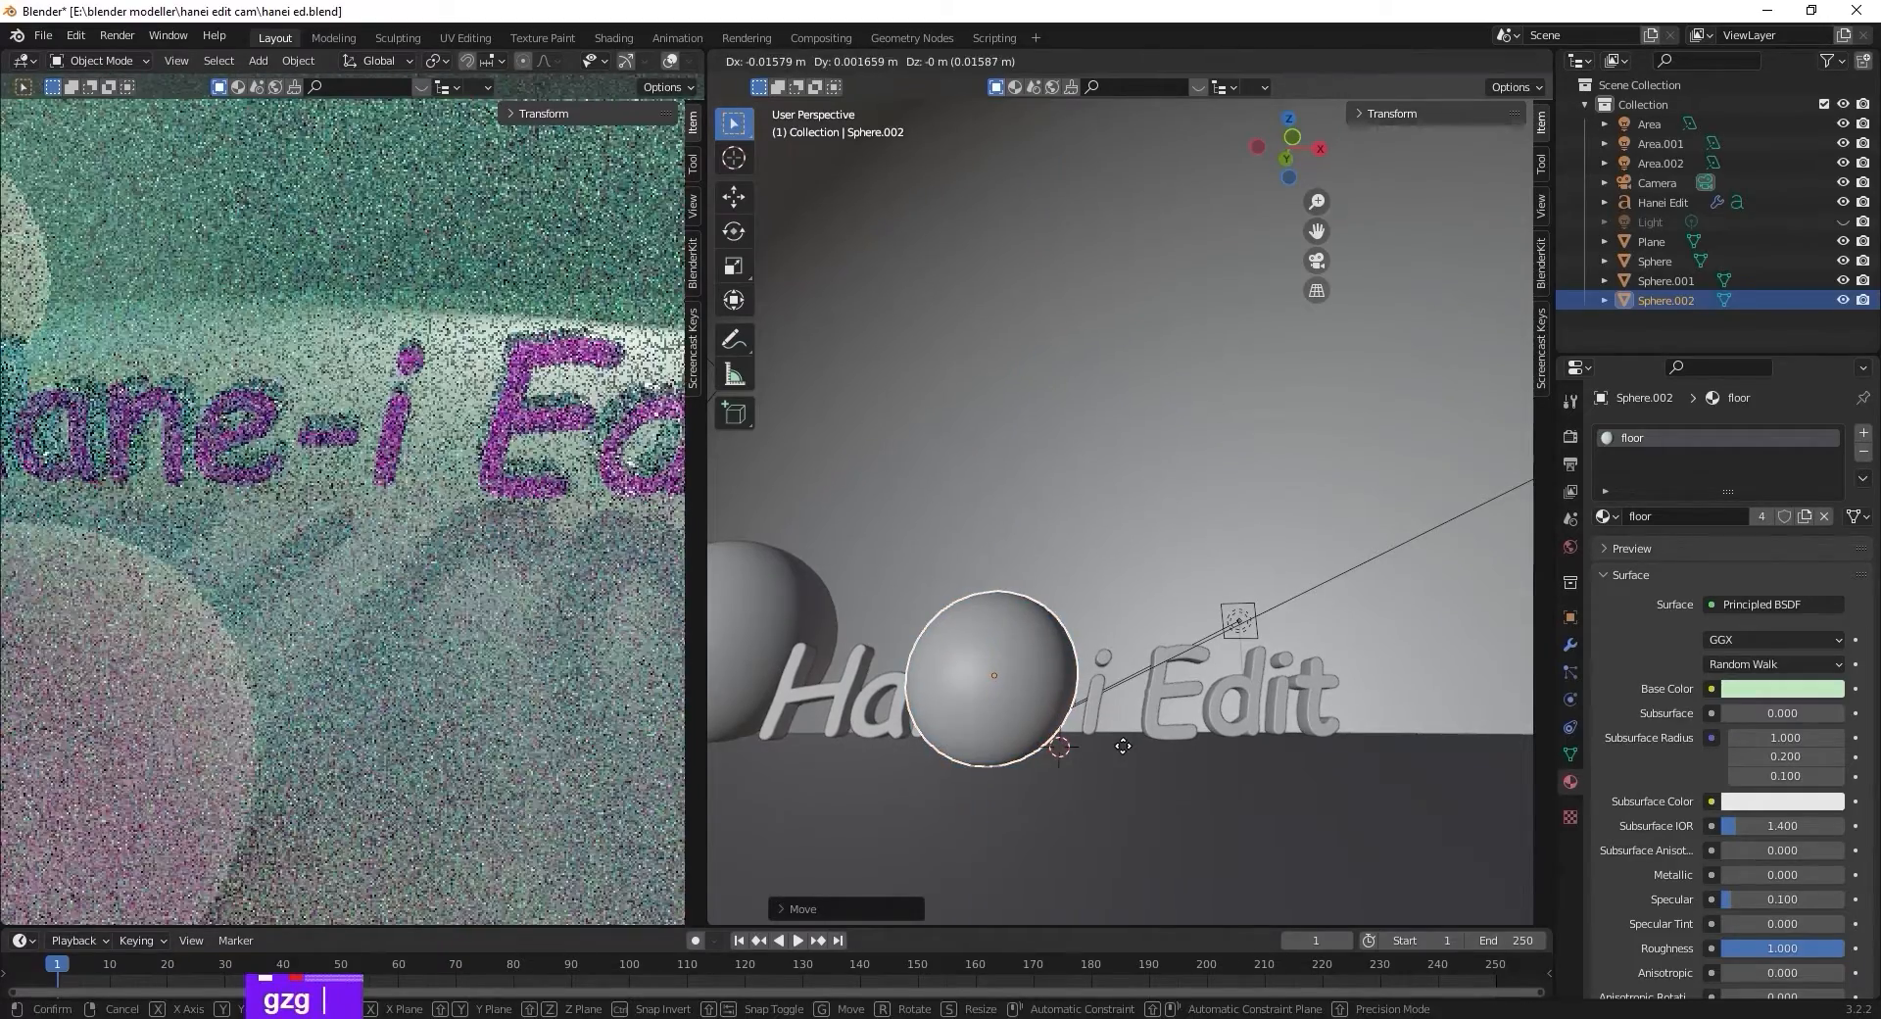
{"action": "key", "text": "y"}
{"action": "key", "text": "x"}
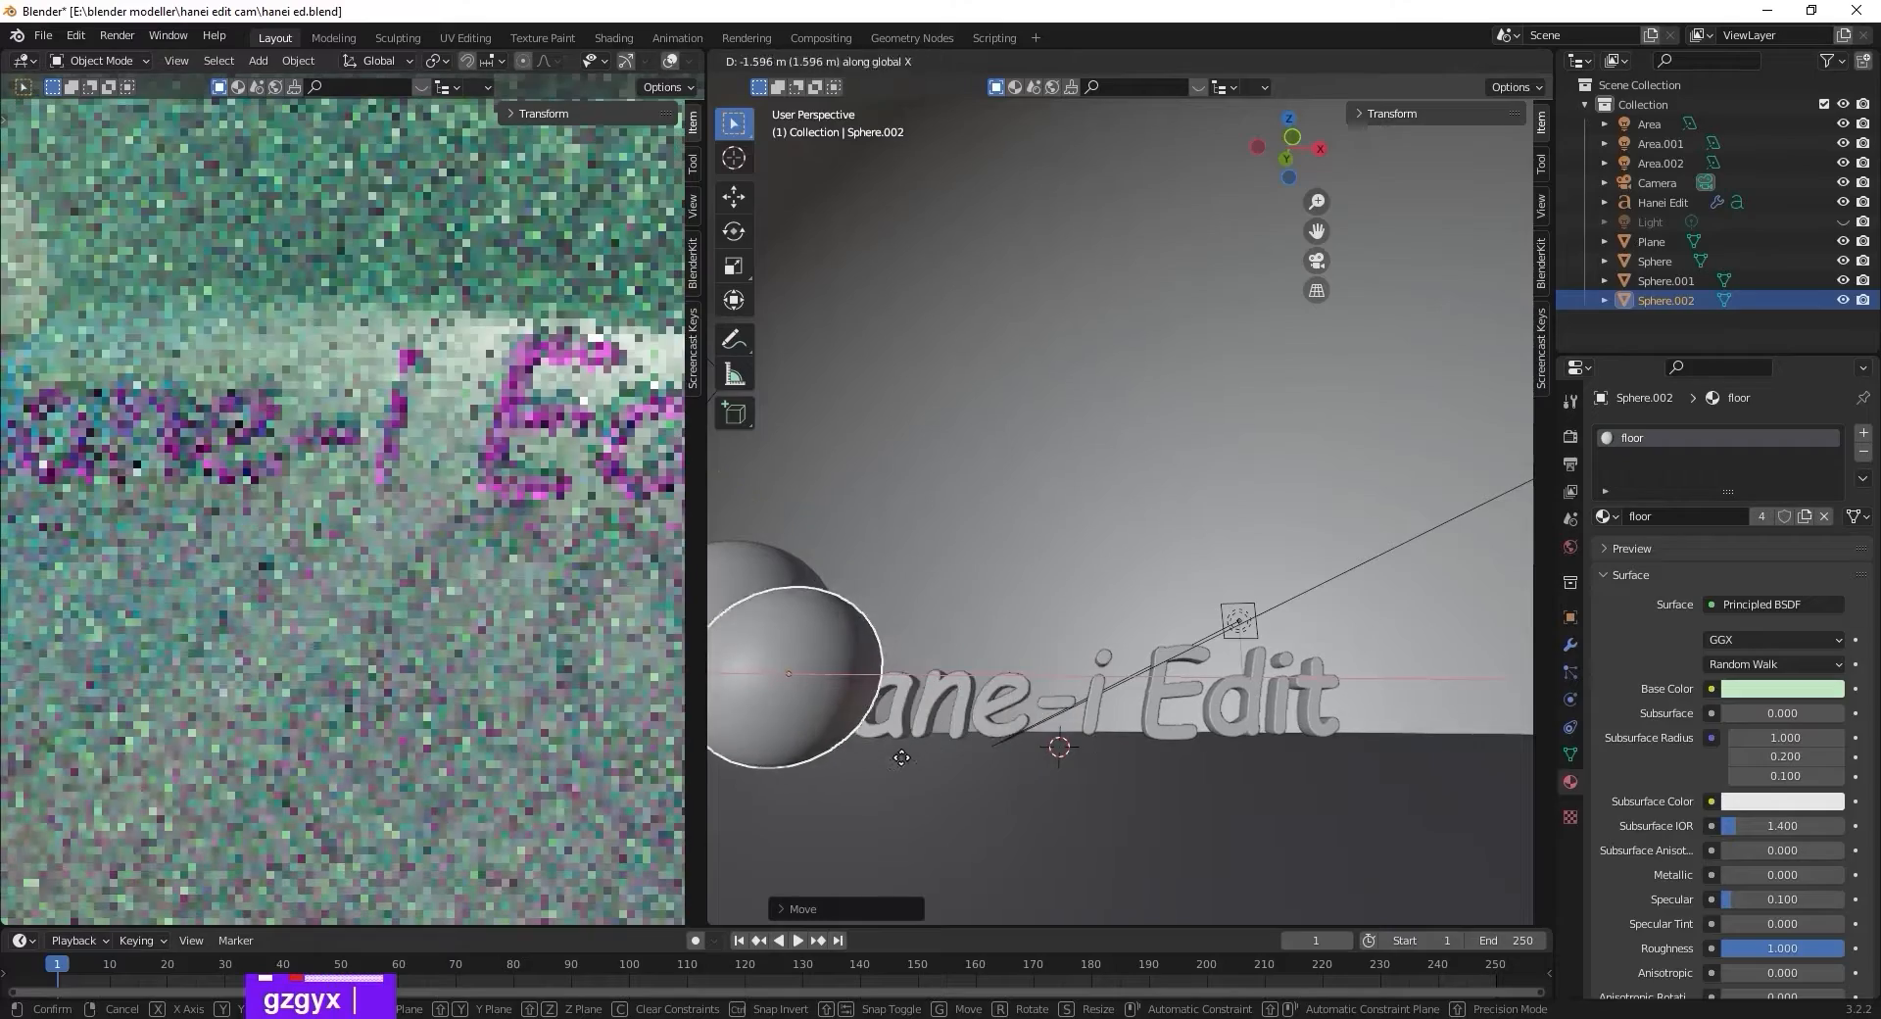
{"action": "left_click", "coordinate": [768, 766]}
Display the modelling viewport as wireframe in top orthographic view, framing the text and the front sphere.
{"action": "scroll", "coordinate": [1019, 672], "scroll_direction": "down", "scroll_amount": 6}
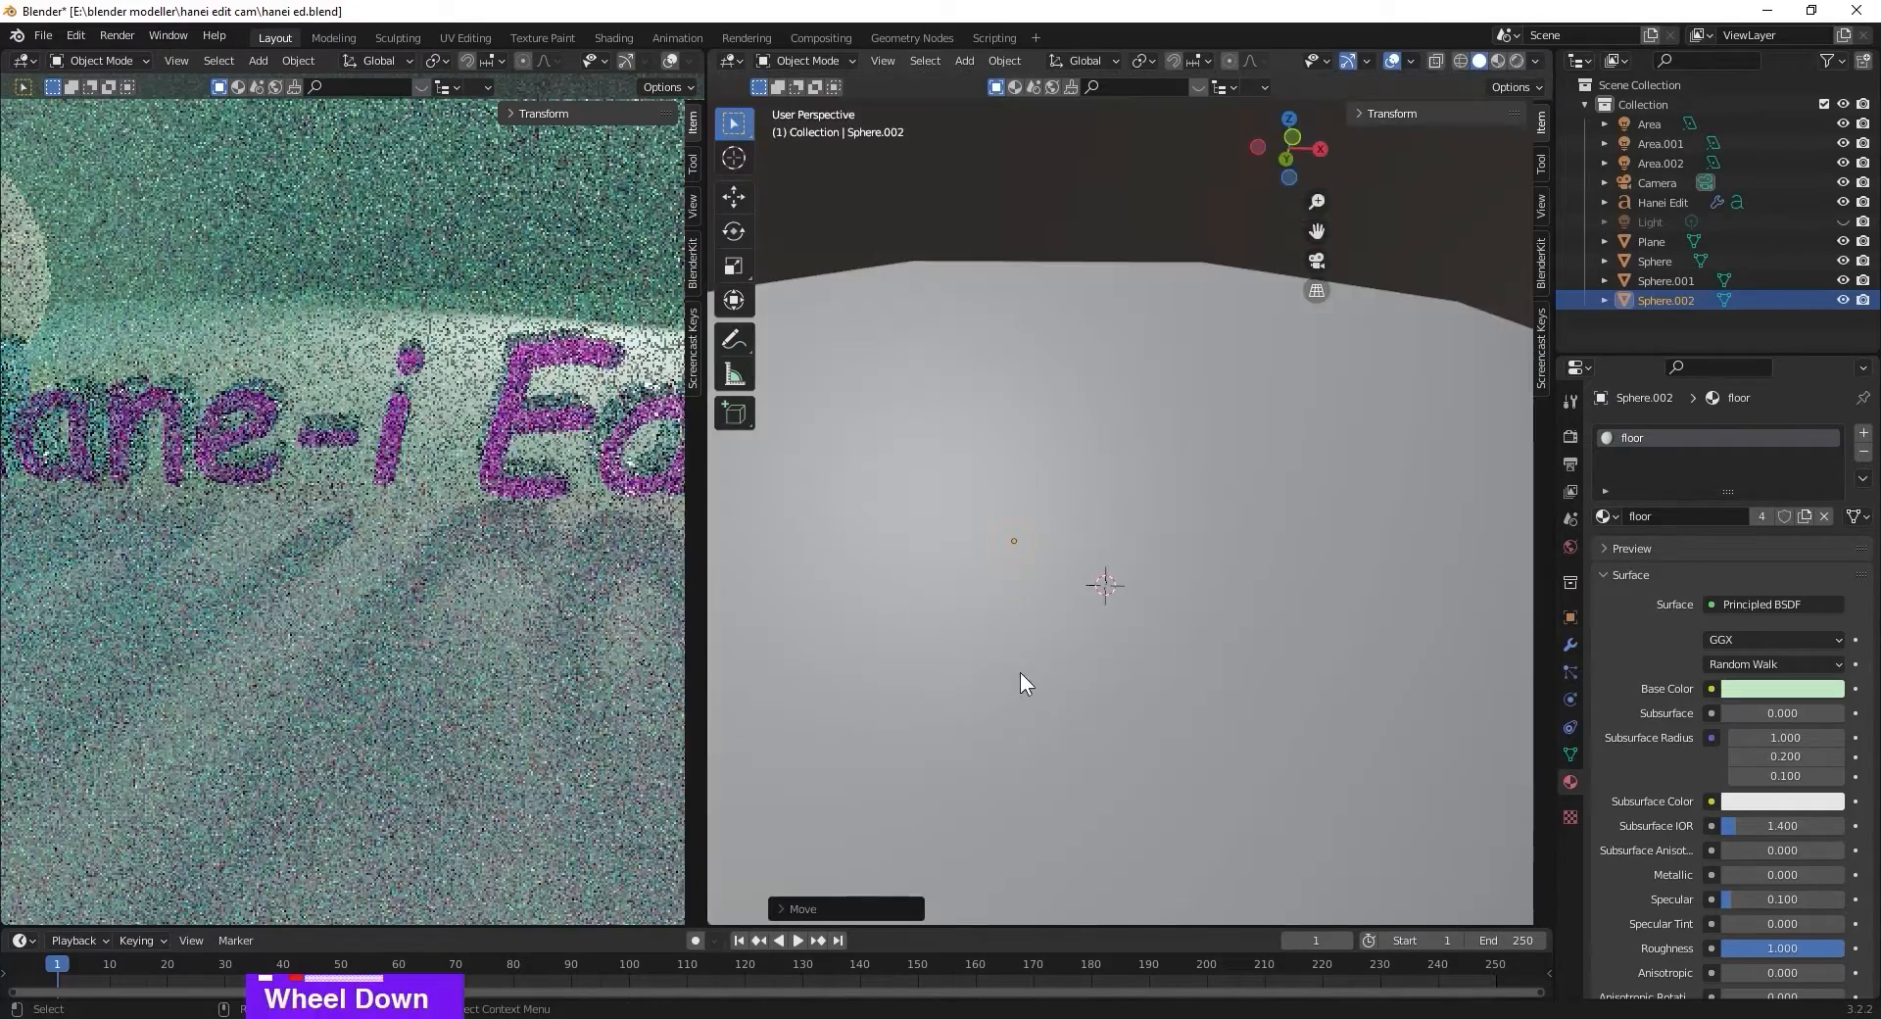
{"action": "scroll", "coordinate": [1020, 672], "scroll_direction": "up", "scroll_amount": 5}
{"action": "middle_click_drag", "start_coordinate": [1020, 672], "coordinate": [970, 676]}
{"action": "scroll", "coordinate": [944, 719], "scroll_direction": "down", "scroll_amount": 3}
{"action": "scroll", "coordinate": [945, 719], "scroll_direction": "up", "scroll_amount": 1}
{"action": "scroll", "coordinate": [913, 721], "scroll_direction": "up", "scroll_amount": 5}
{"action": "left_click", "coordinate": [1460, 60]}
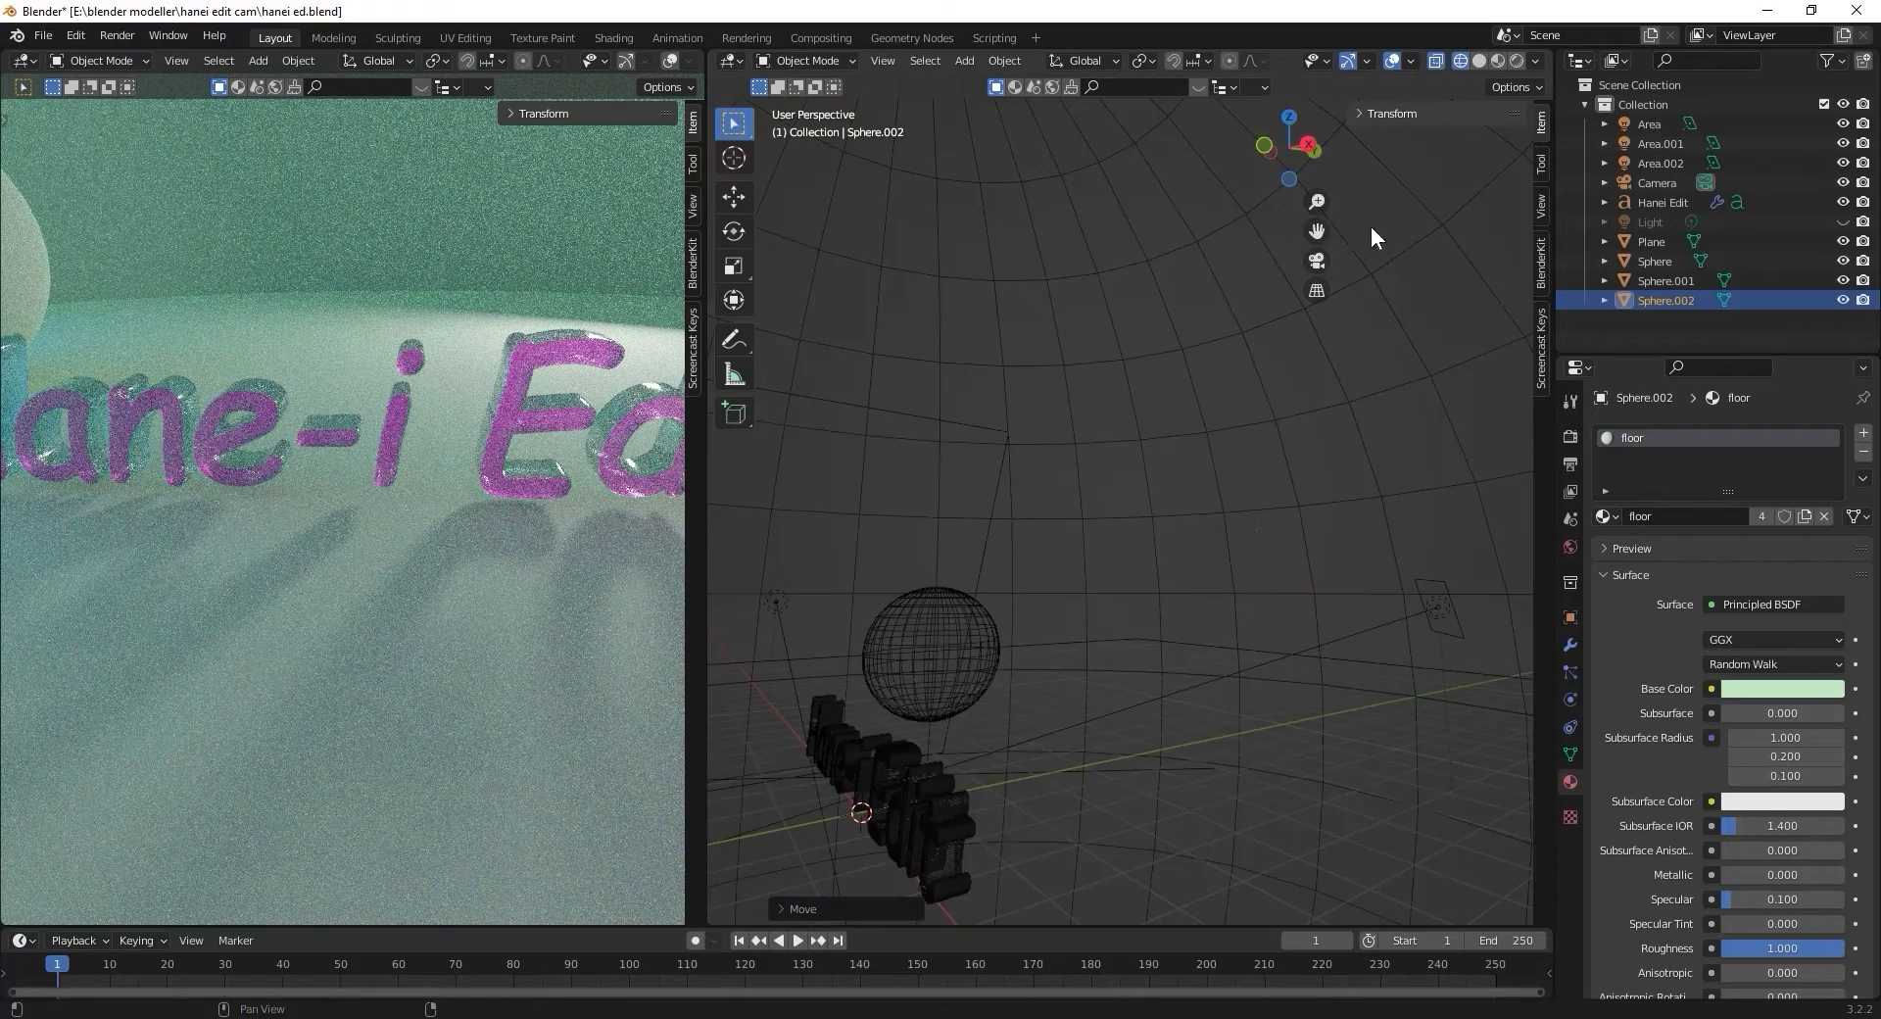
{"action": "key", "text": "KP_1"}
{"action": "key", "text": "KP_7"}
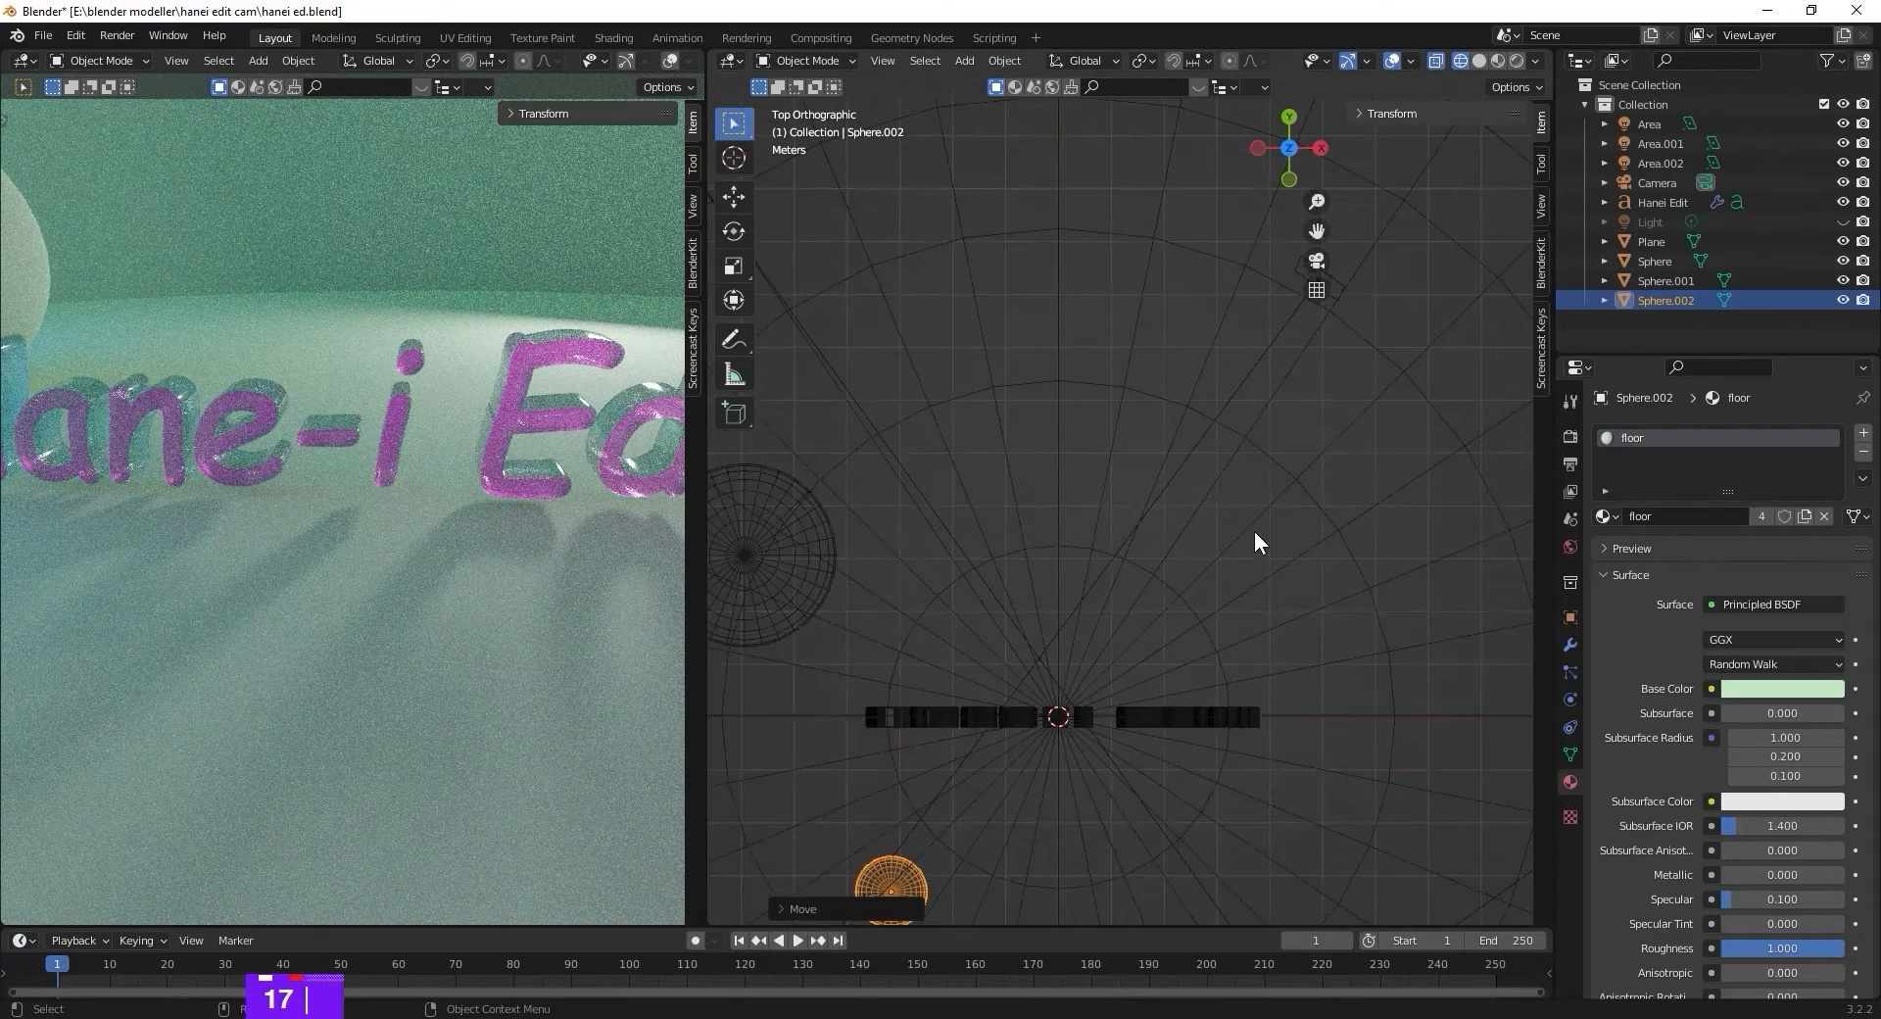
{"action": "scroll", "coordinate": [990, 754], "scroll_direction": "down", "scroll_amount": 1}
{"action": "middle_click_drag", "start_coordinate": [1014, 782], "coordinate": [1141, 618], "text": "shift"}
{"action": "scroll", "coordinate": [907, 664], "scroll_direction": "up", "scroll_amount": 2}
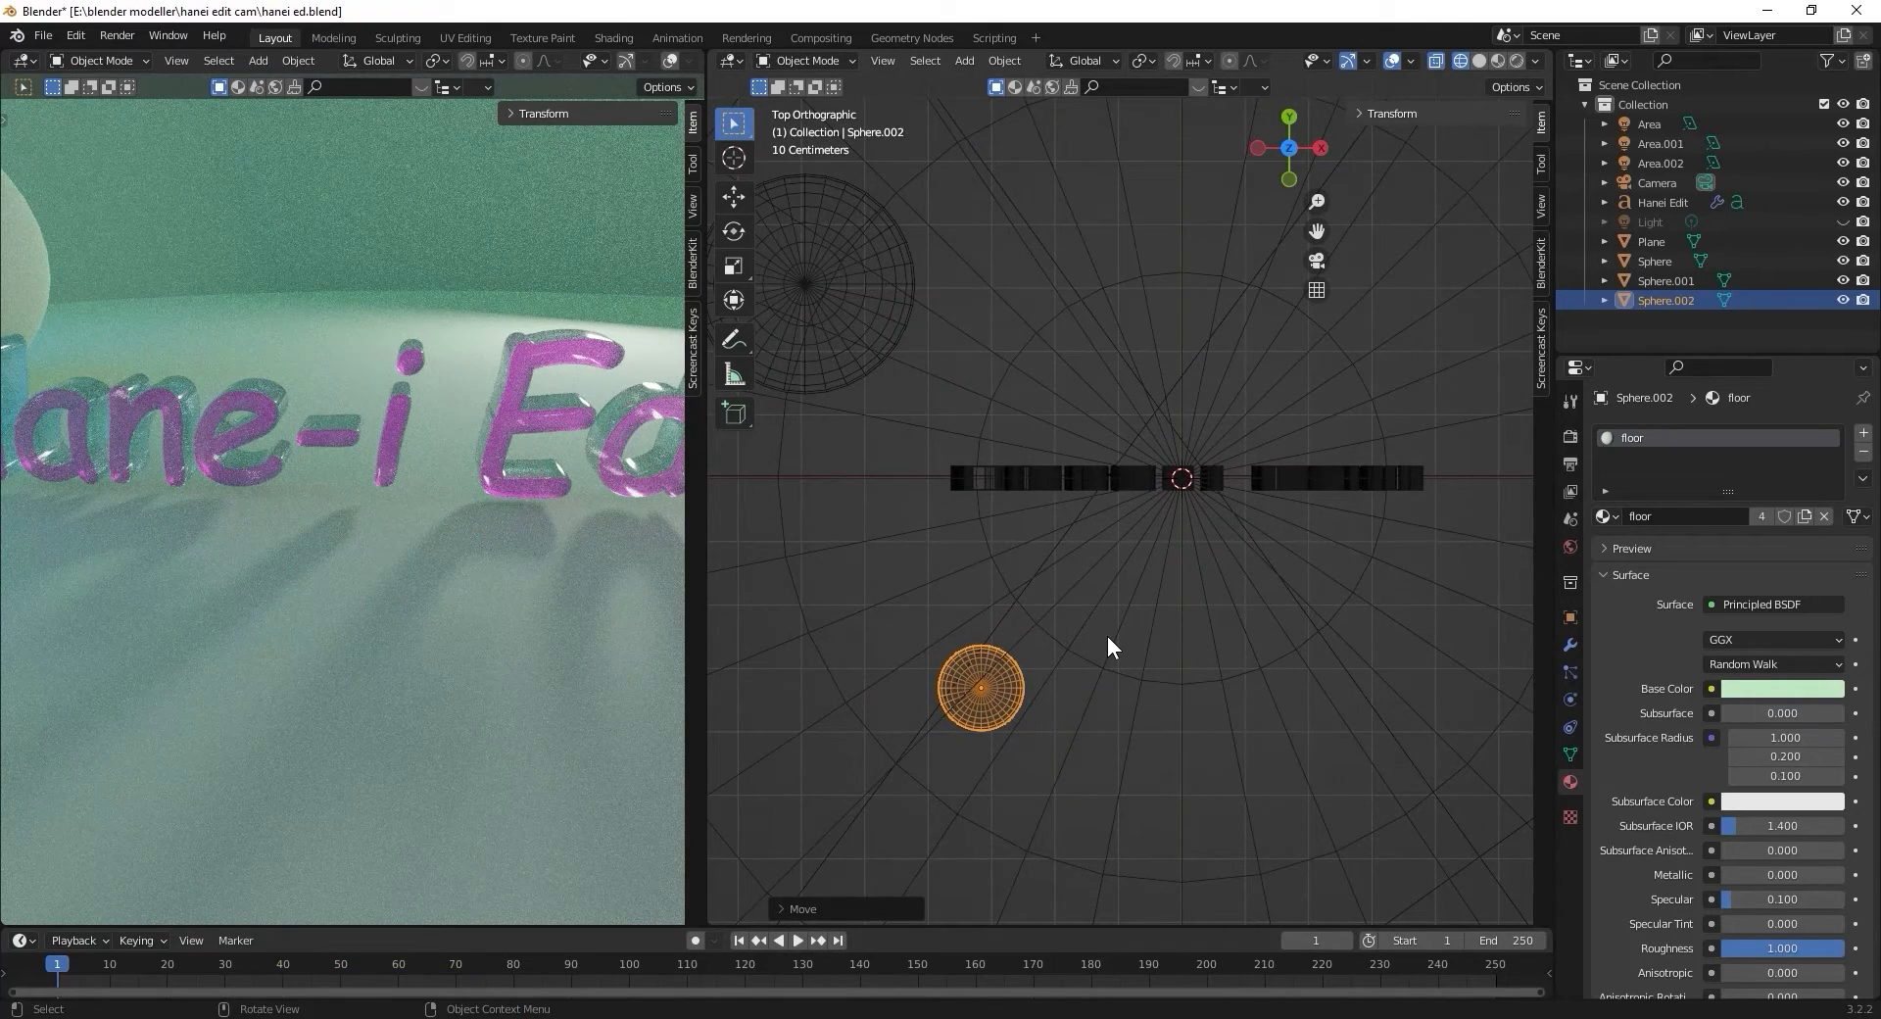
Move the front sphere outward along X beyond the start of the text and closer to the text along Y.
{"action": "key", "text": "g"}
{"action": "key", "text": "x"}
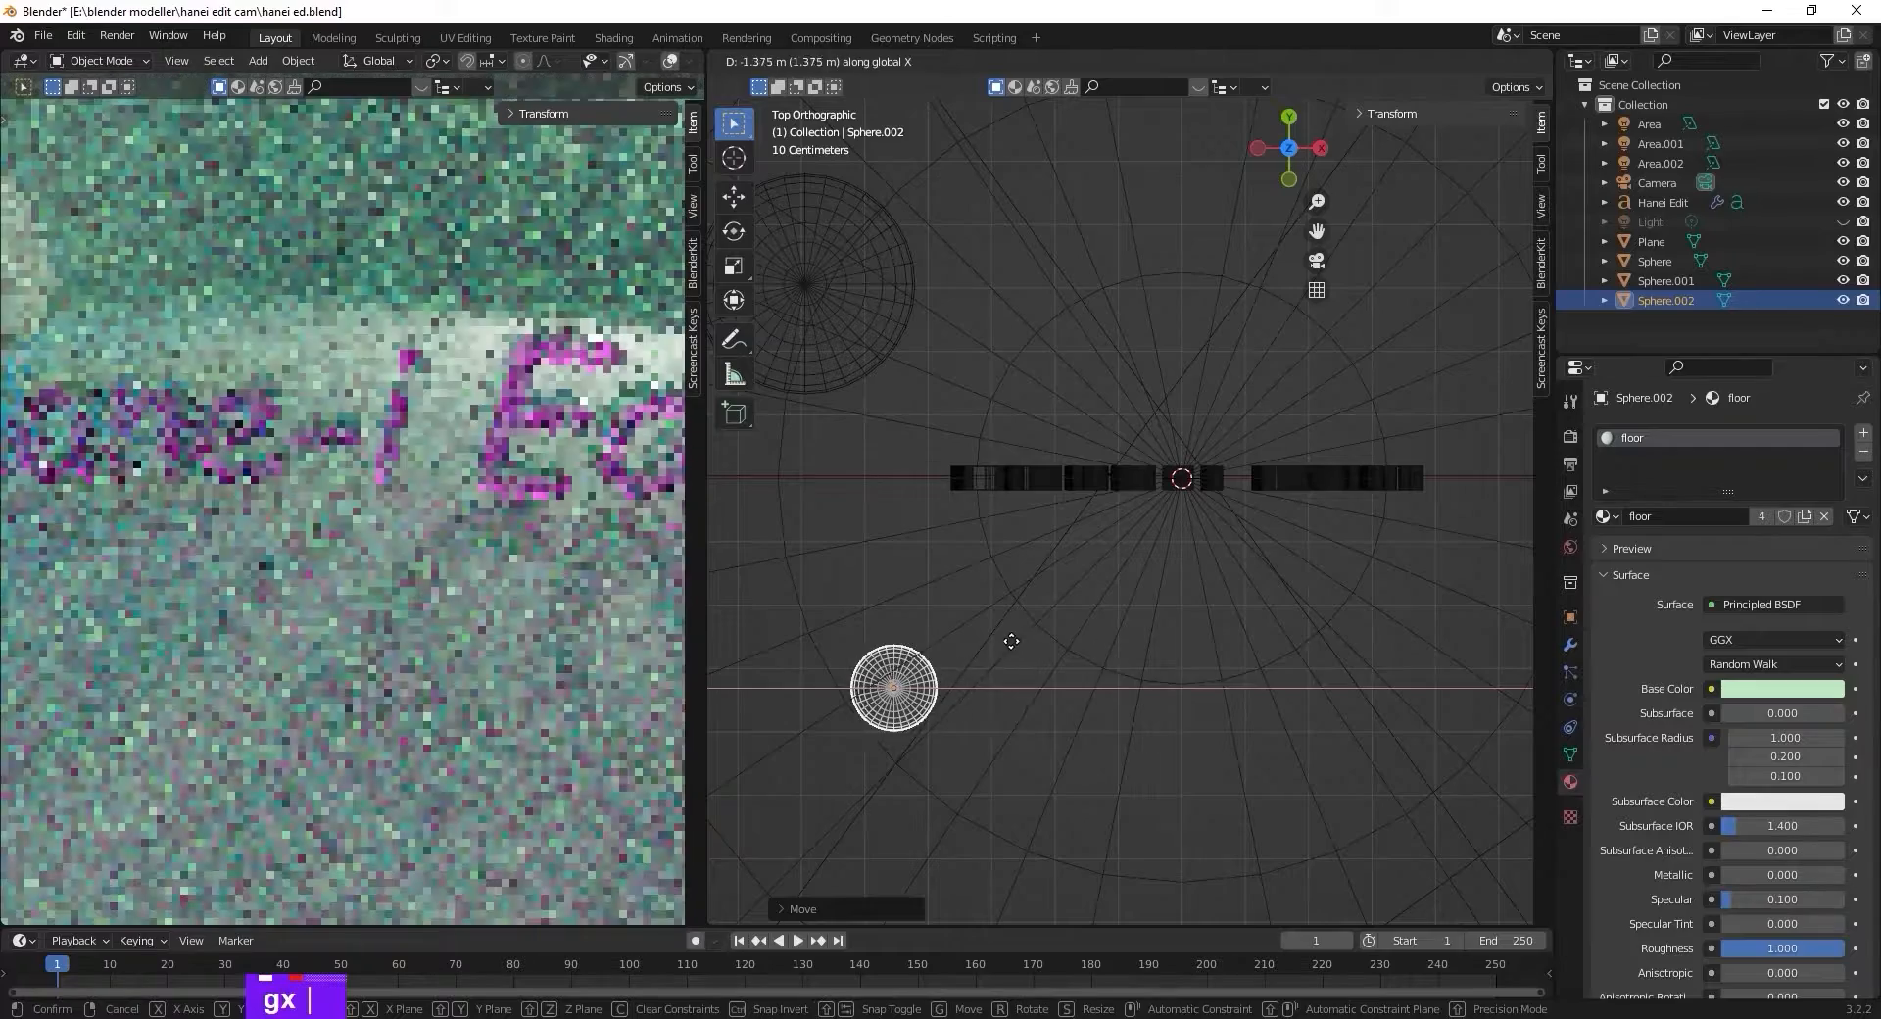
{"action": "left_click", "coordinate": [1012, 641]}
{"action": "key", "text": "g"}
{"action": "key", "text": "y"}
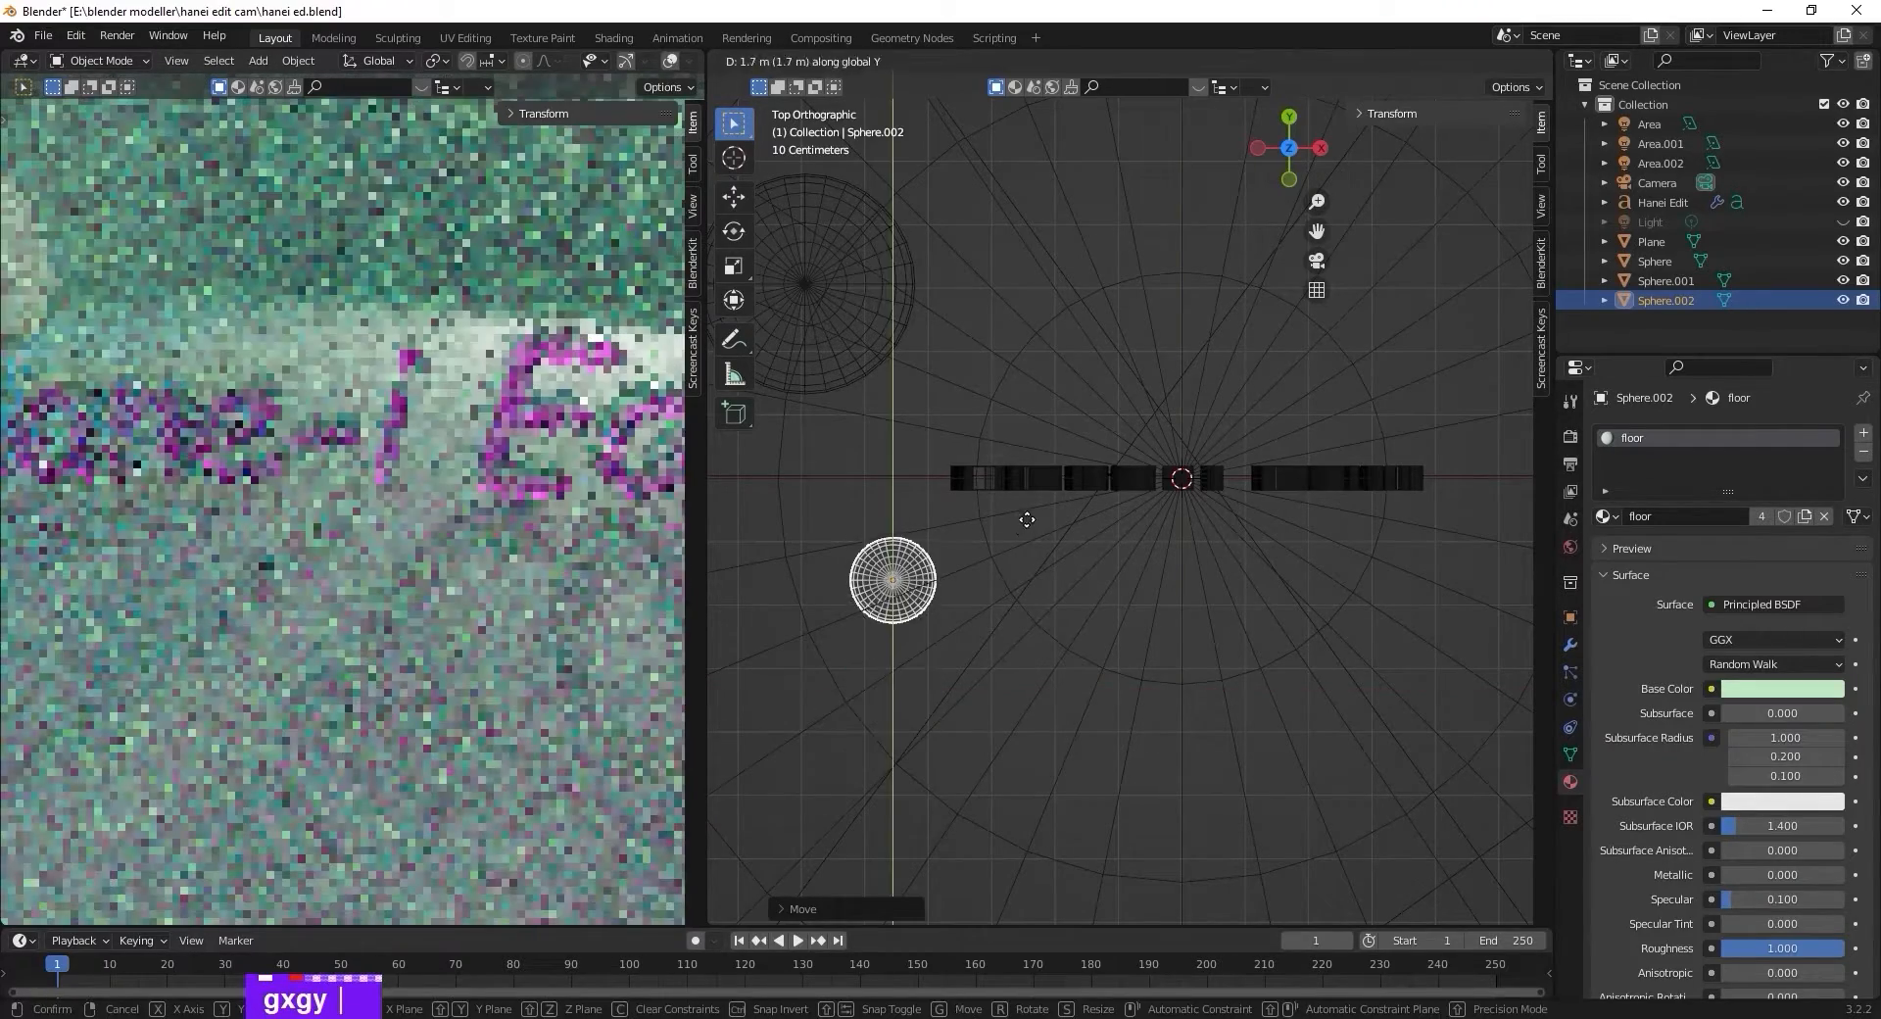
{"action": "left_click", "coordinate": [1003, 539]}
{"action": "key", "text": "g"}
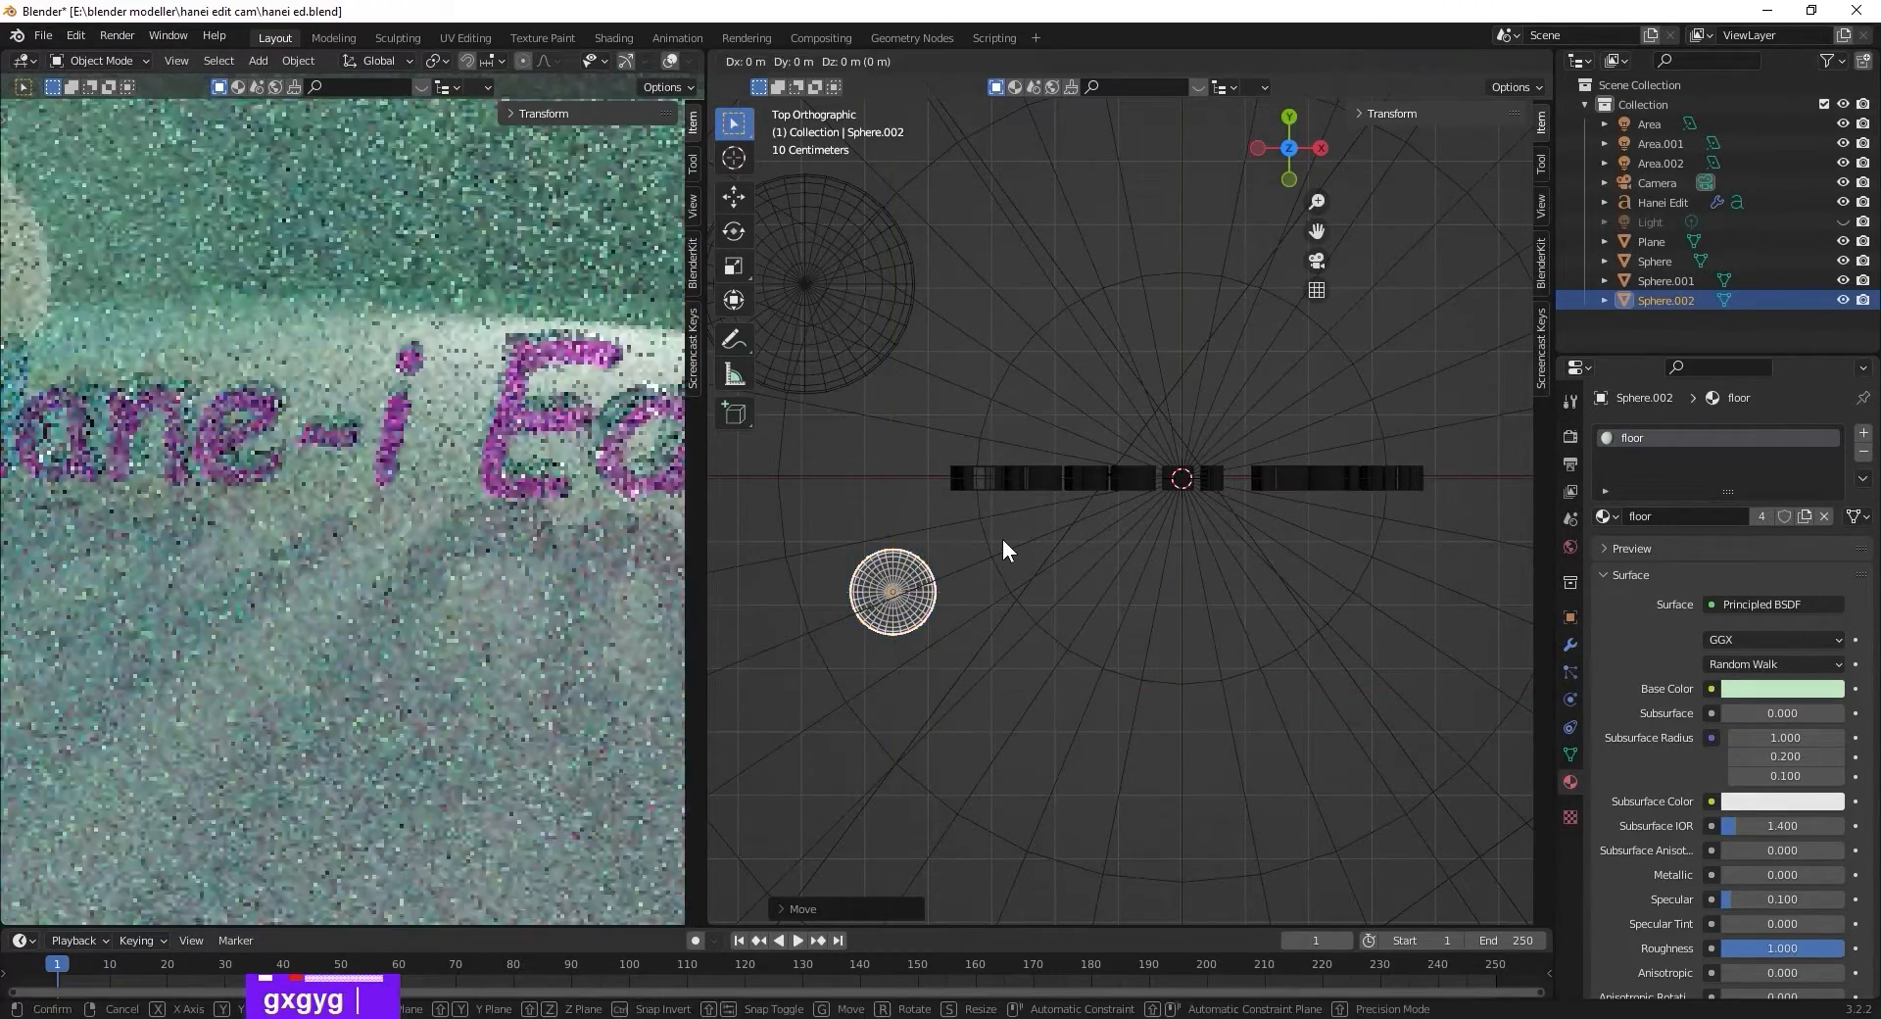
{"action": "key", "text": "x"}
{"action": "left_click", "coordinate": [956, 547]}
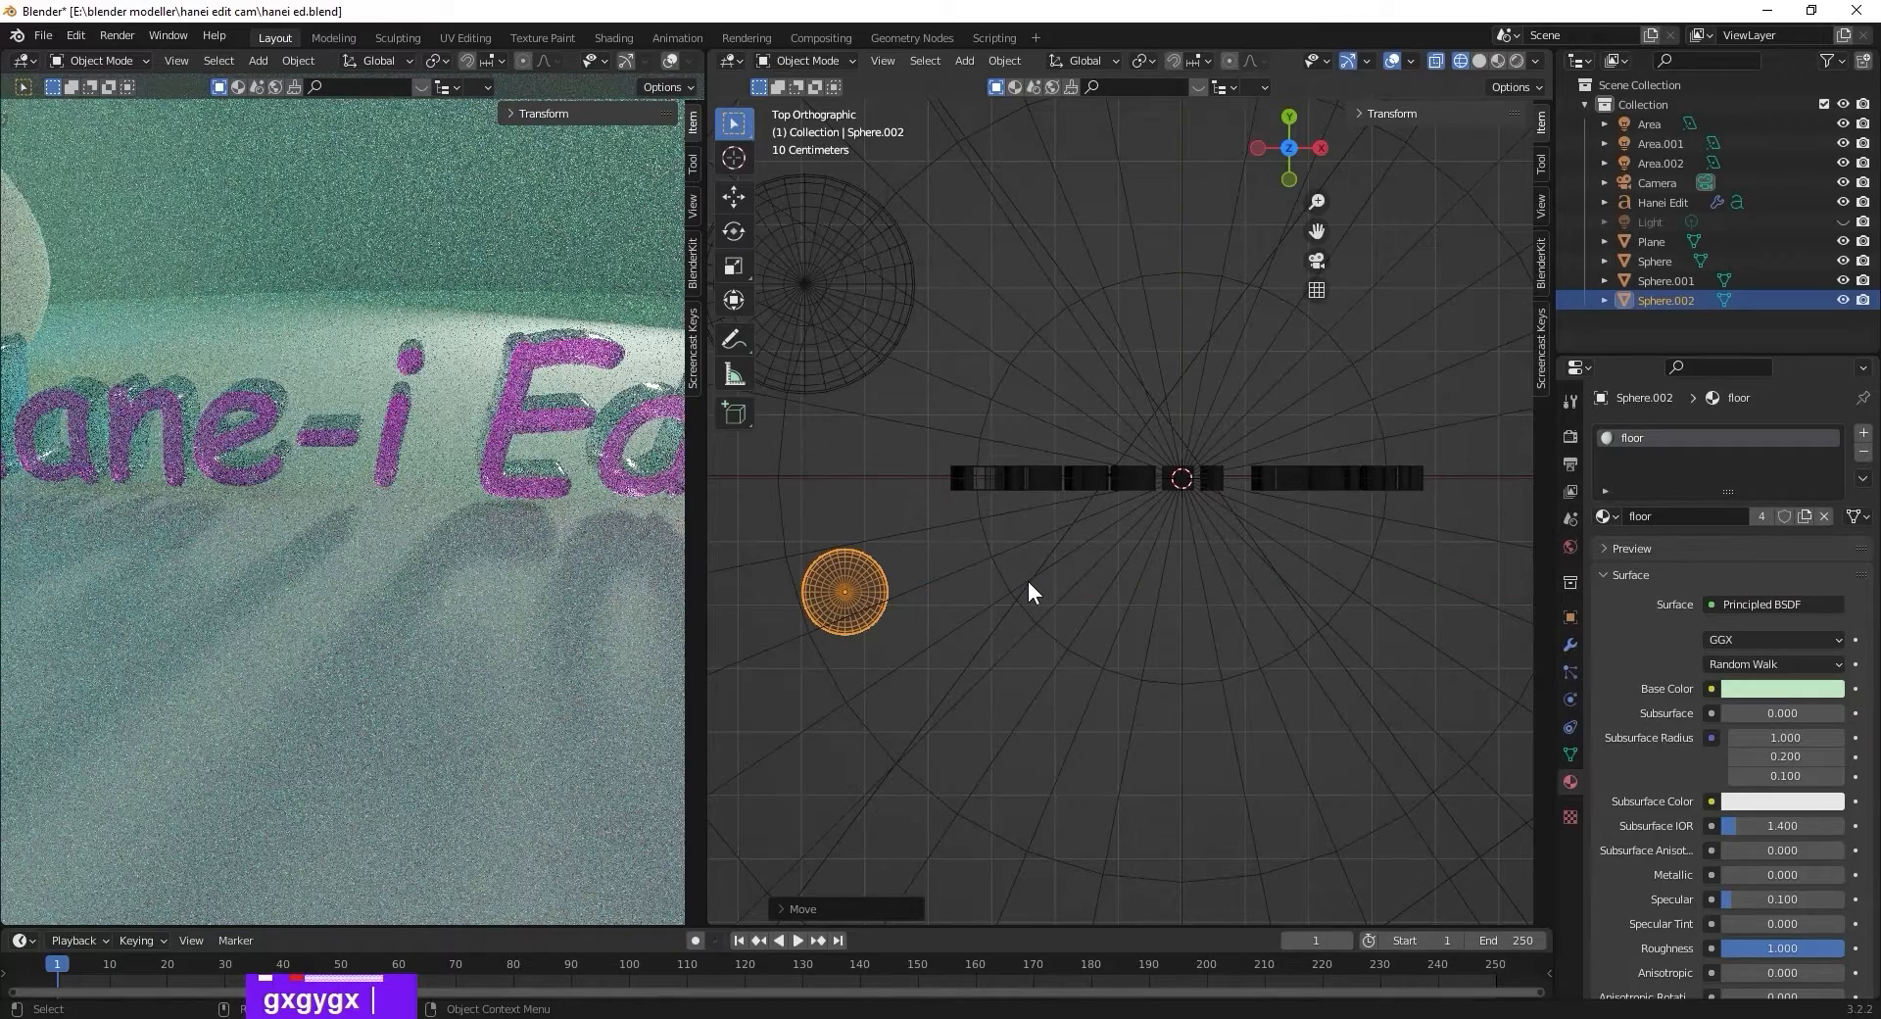
Duplicate the front sphere and place the copy along X beyond the end of the text.
{"action": "key", "text": "shift+d"}
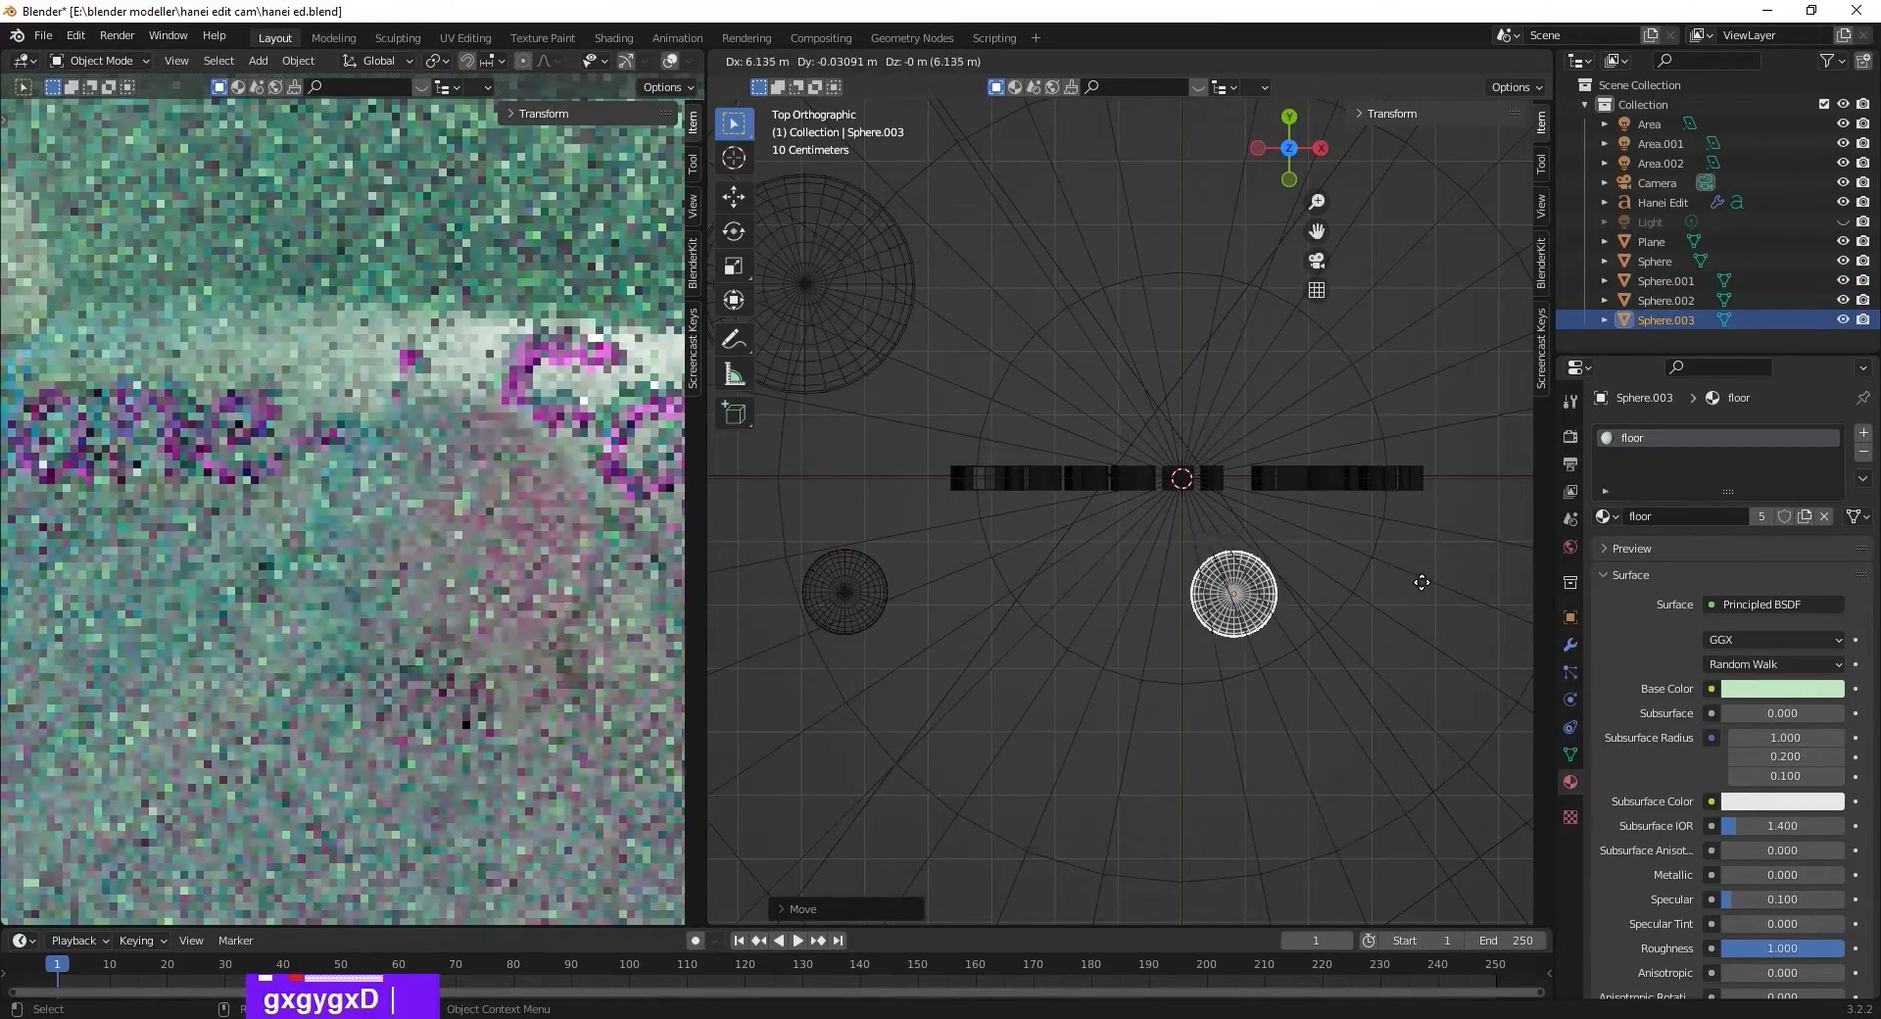
{"action": "key", "text": "g"}
{"action": "key", "text": "x"}
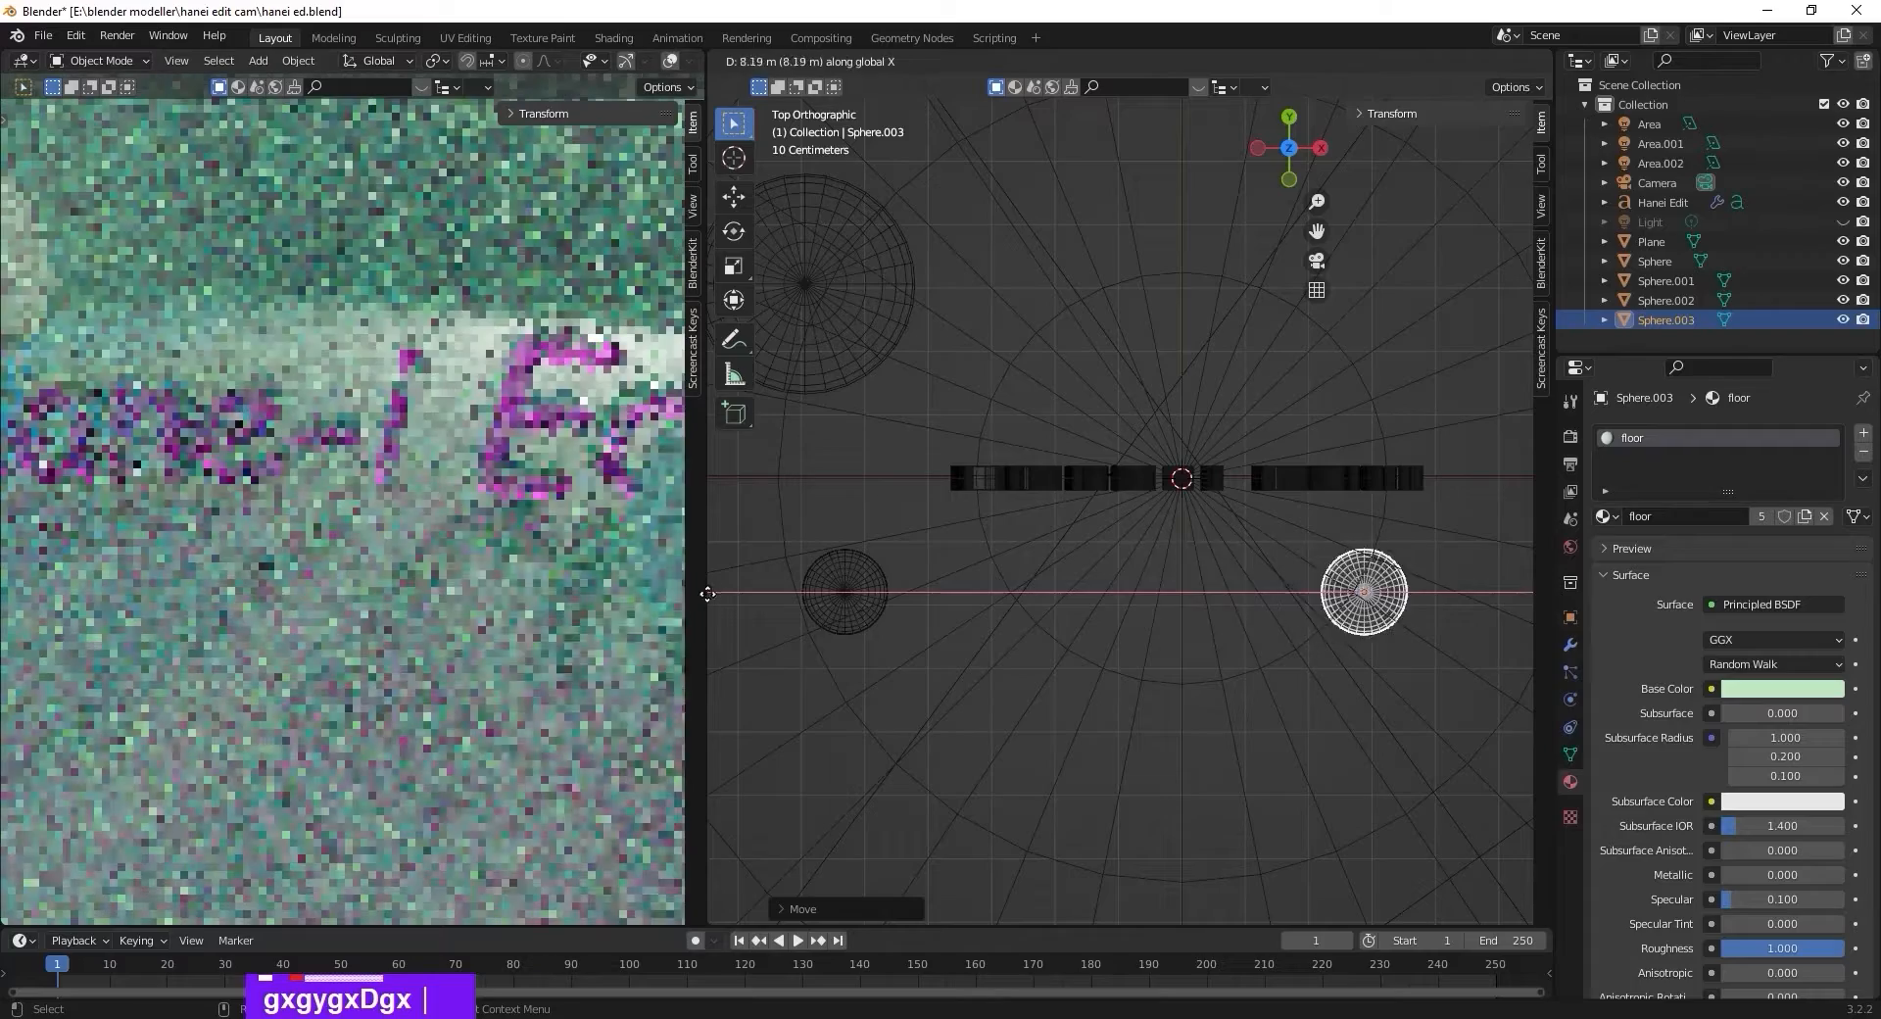
{"action": "left_click", "coordinate": [797, 647]}
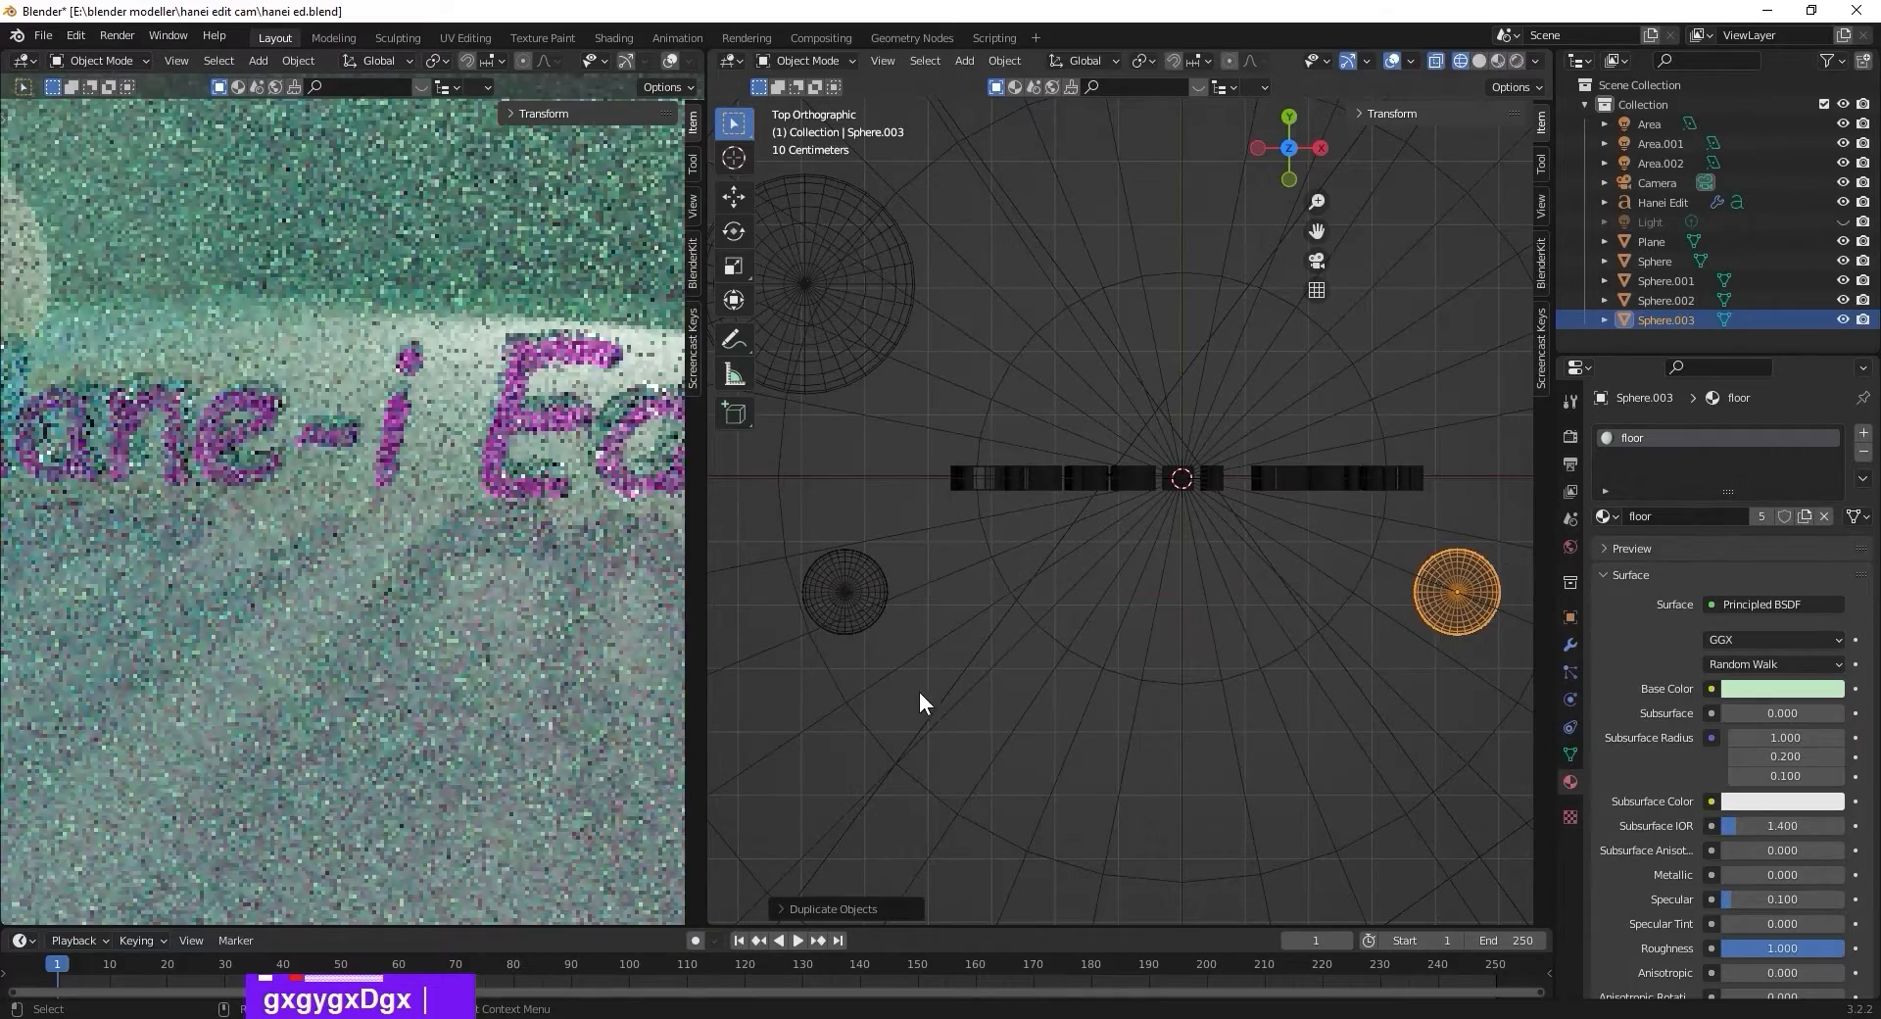
Scale up the duplicated sphere and move it further outward along X past the end of the text.
{"action": "key", "text": "s"}
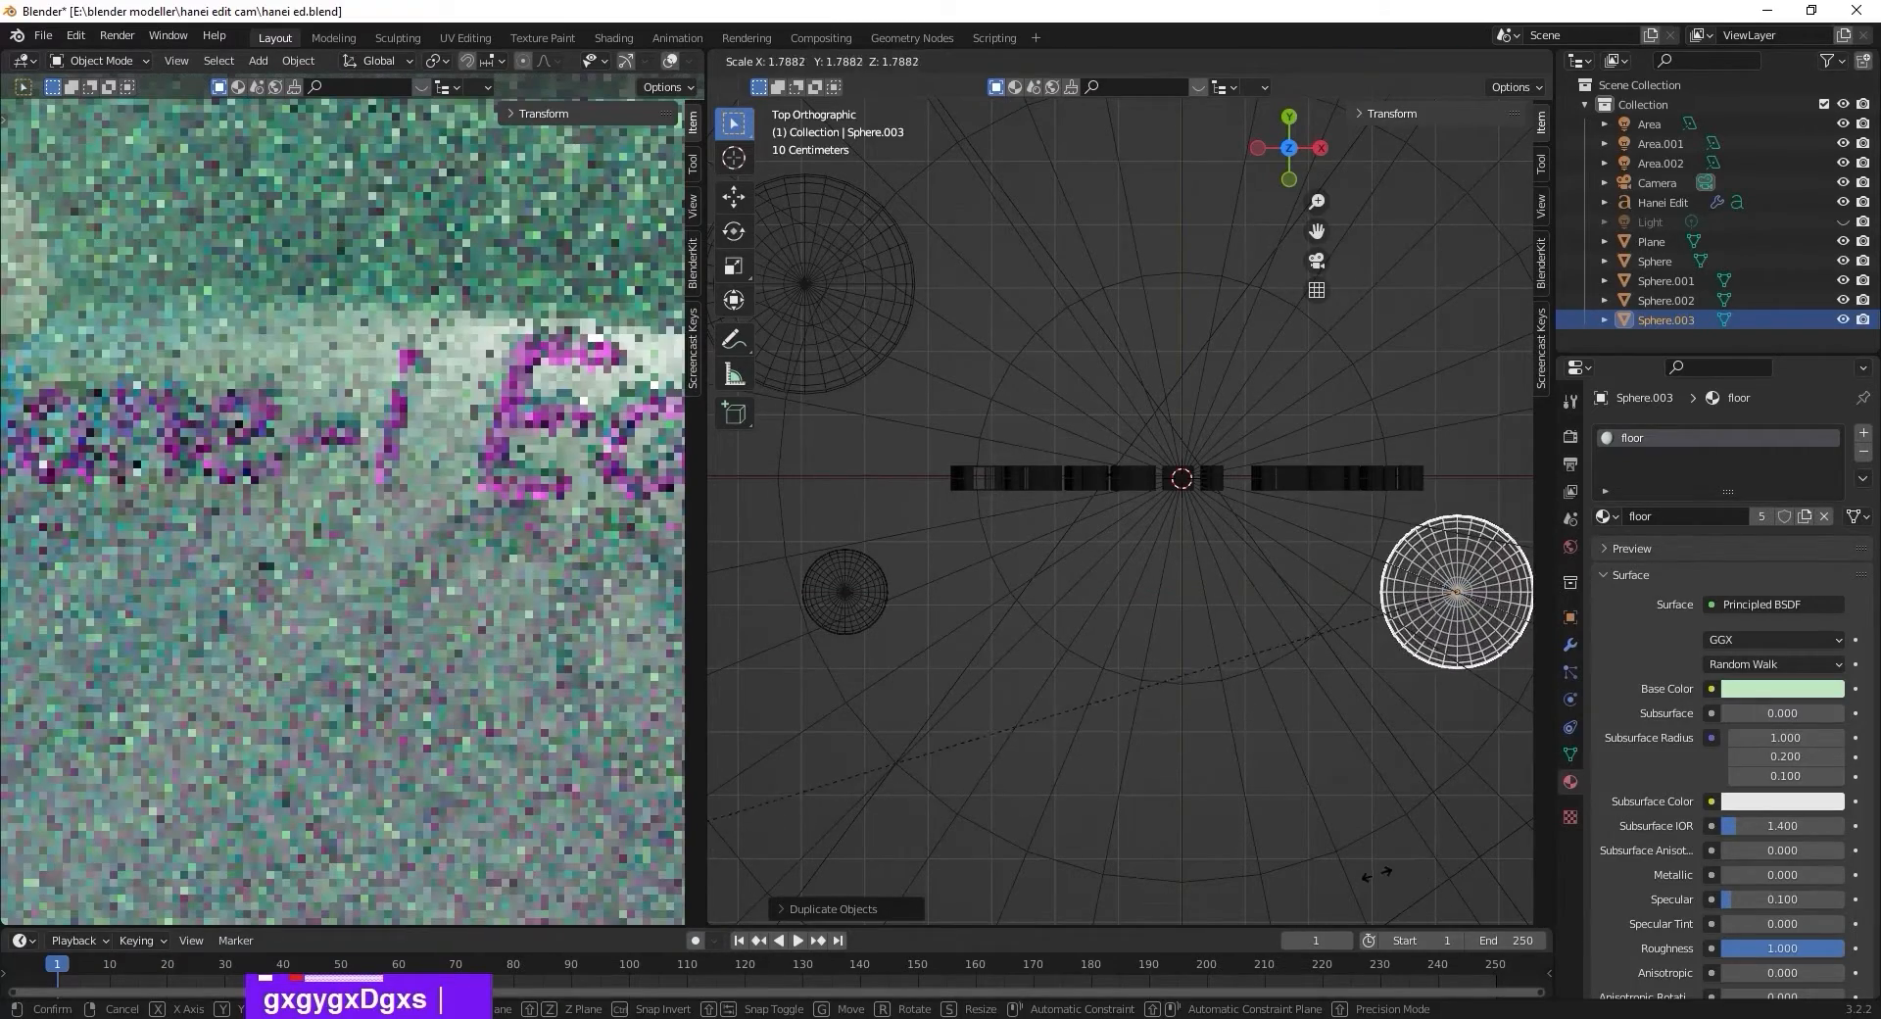
{"action": "left_click", "coordinate": [1478, 706]}
{"action": "key", "text": "g"}
{"action": "key", "text": "x"}
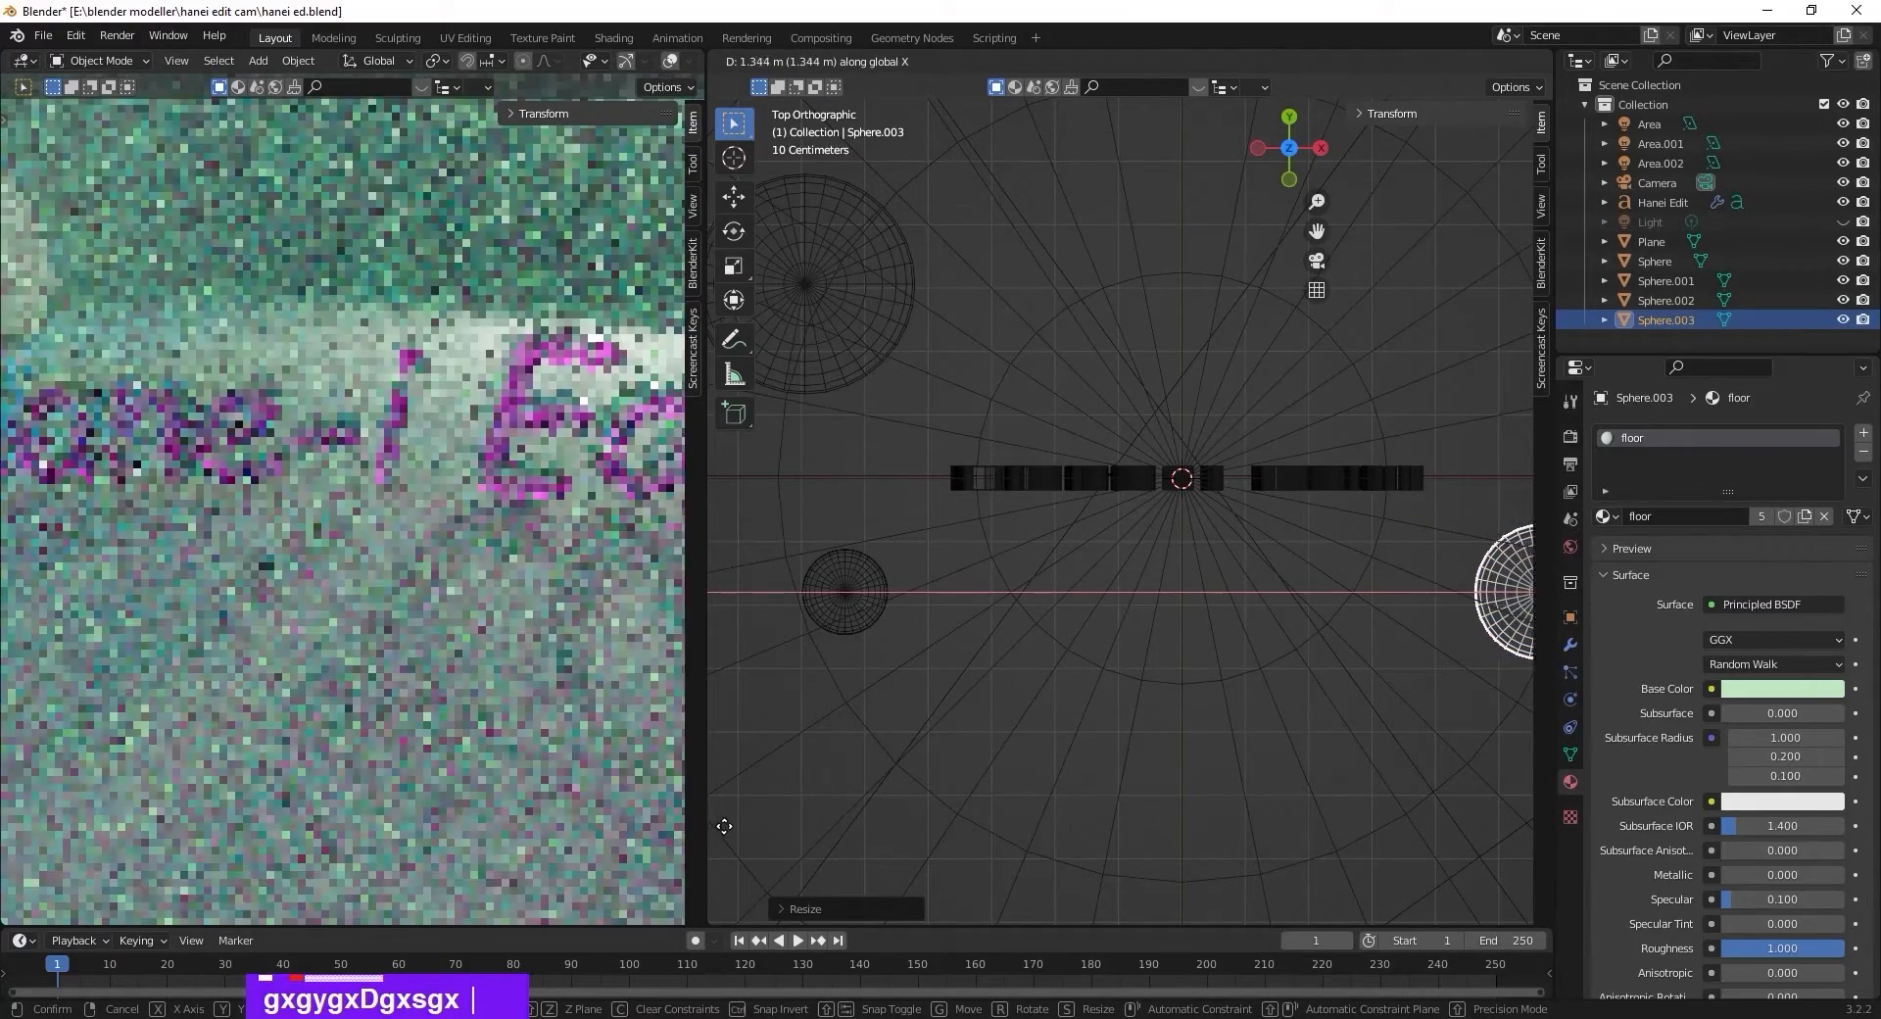
{"action": "left_click", "coordinate": [755, 832]}
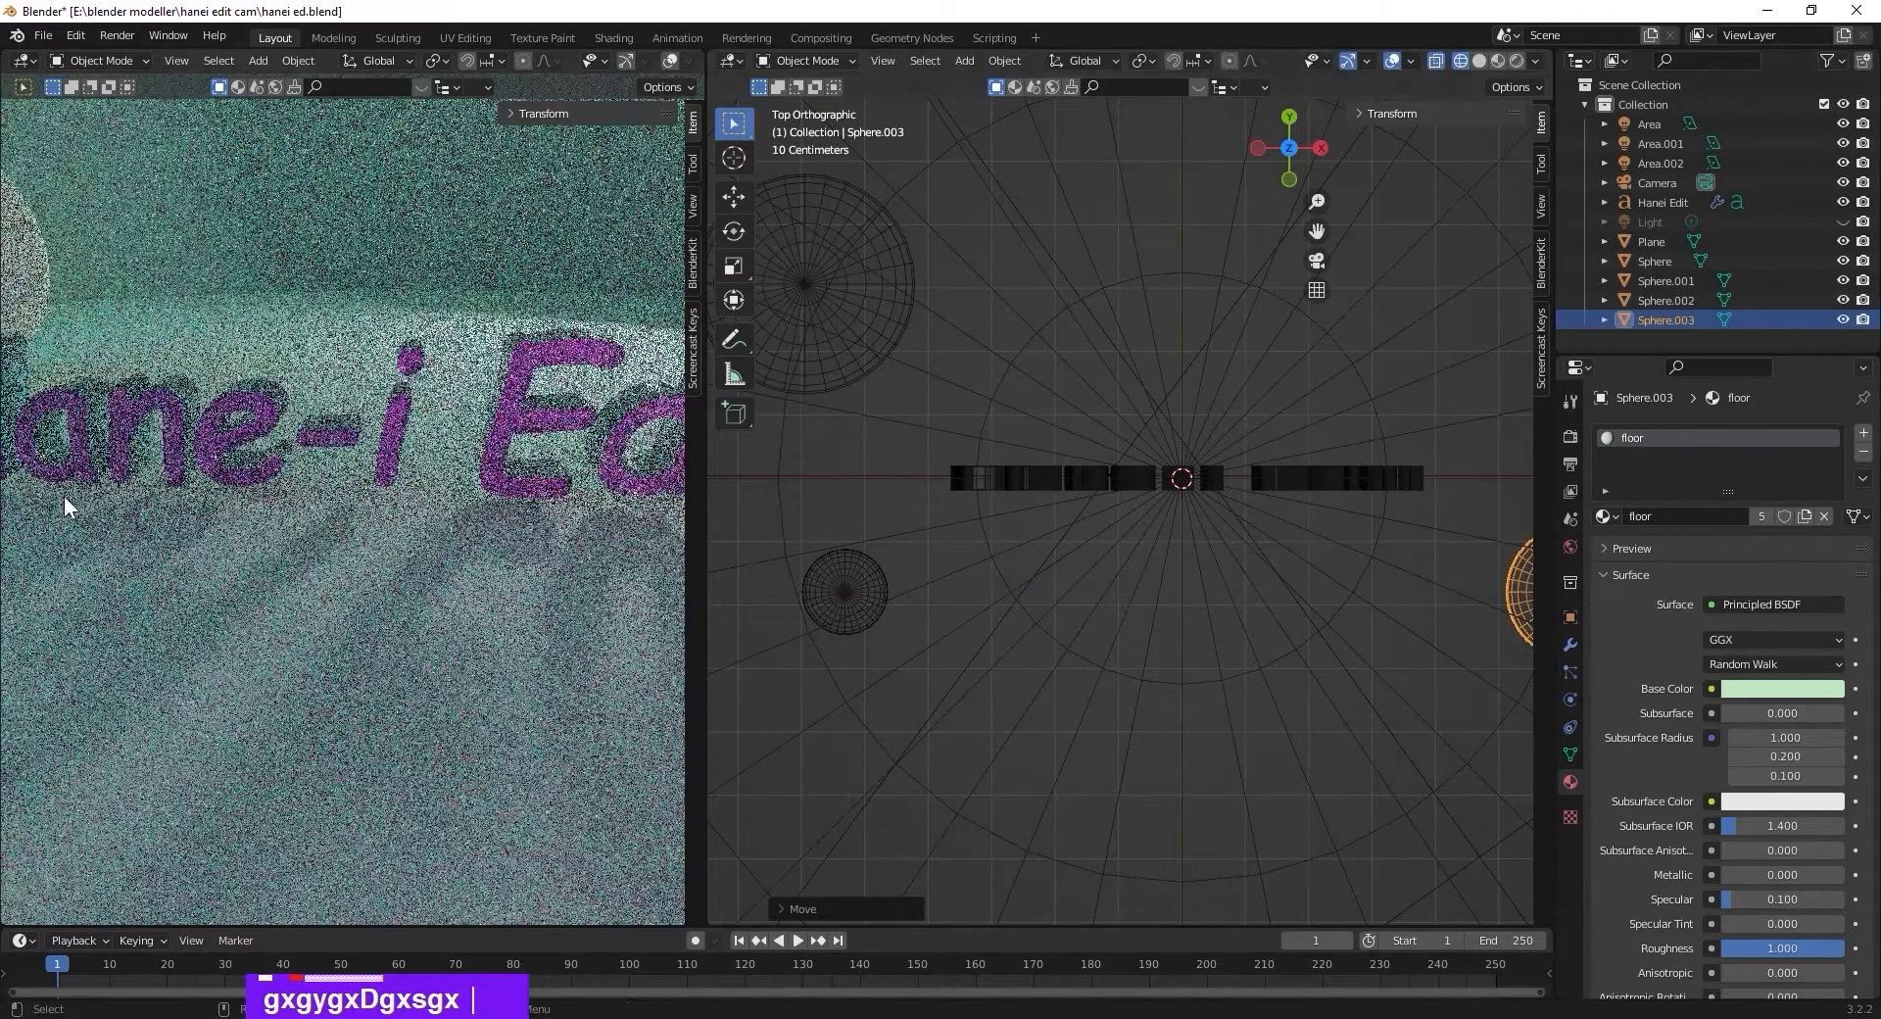
Set the rendered viewport to the camera view and move the duplicated sphere about 1 m back along X toward the text.
{"action": "scroll", "coordinate": [427, 531], "scroll_direction": "down", "scroll_amount": 4}
{"action": "scroll", "coordinate": [419, 532], "scroll_direction": "up", "scroll_amount": 1}
{"action": "scroll", "coordinate": [419, 532], "scroll_direction": "down", "scroll_amount": 1}
{"action": "scroll", "coordinate": [419, 531], "scroll_direction": "up", "scroll_amount": 1}
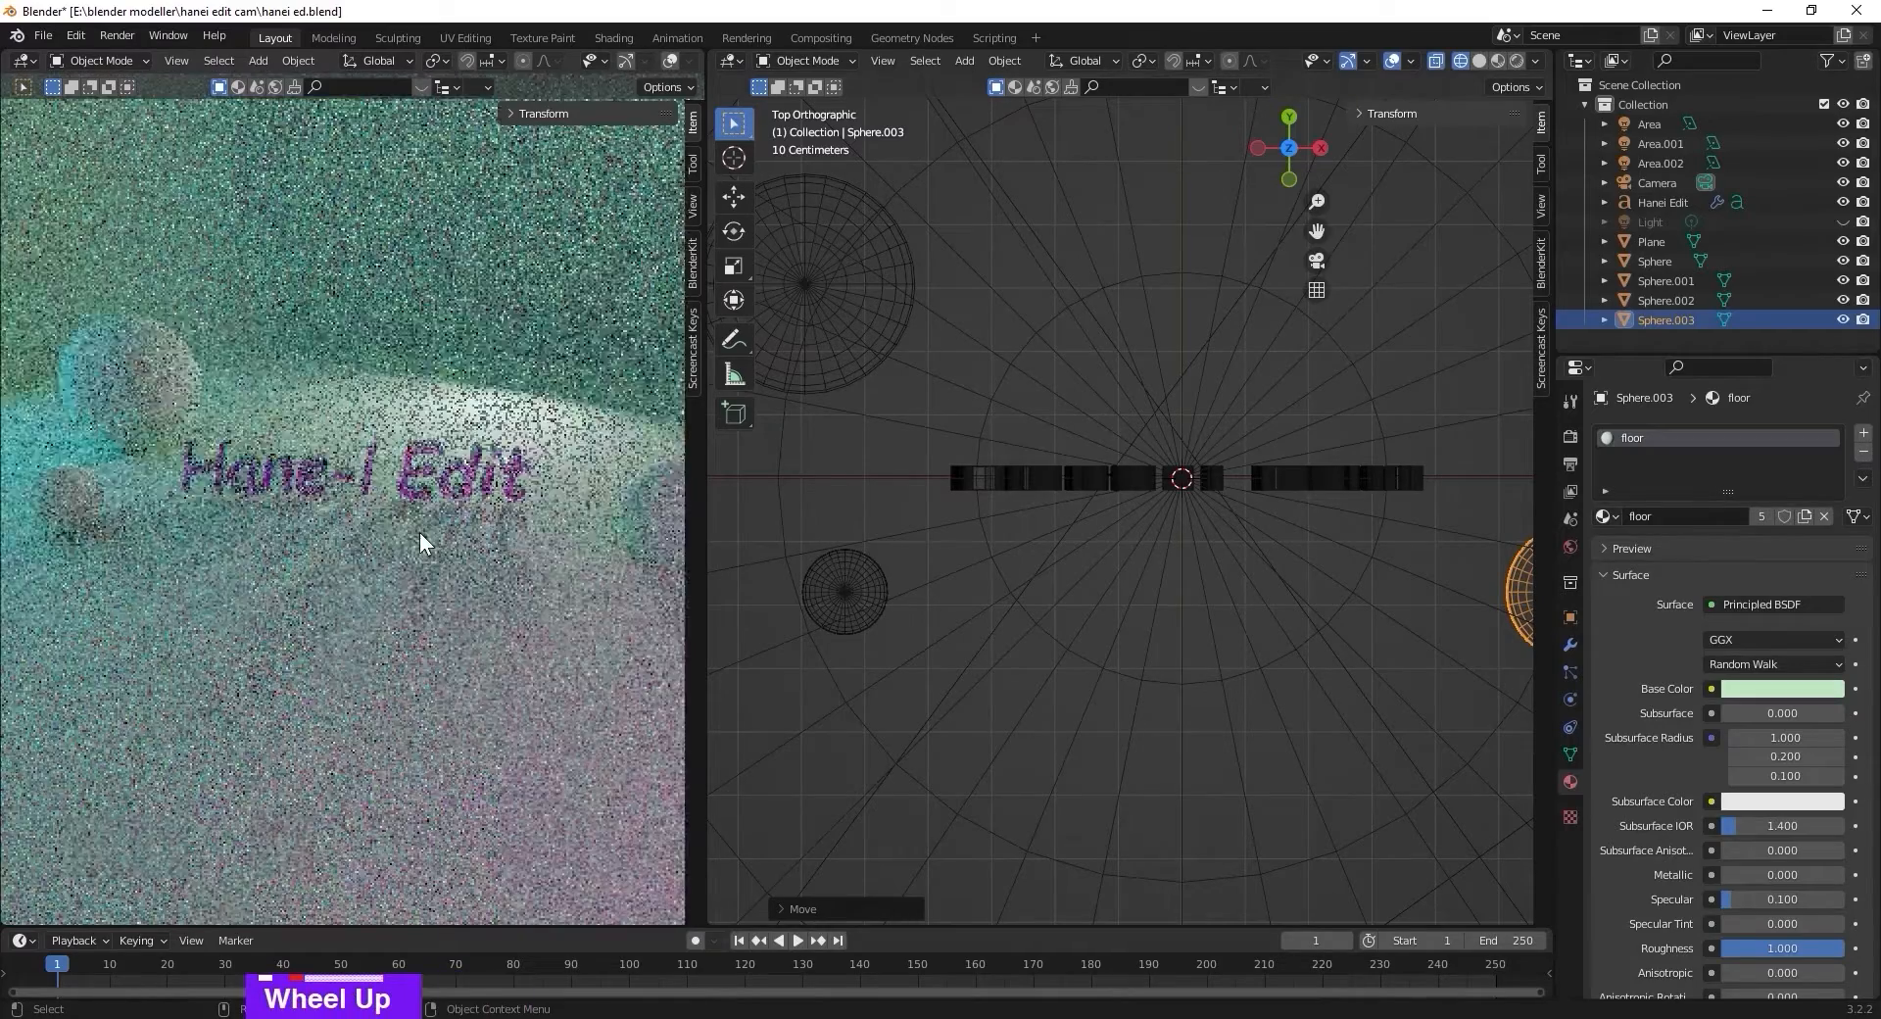
{"action": "key", "text": "KP_0"}
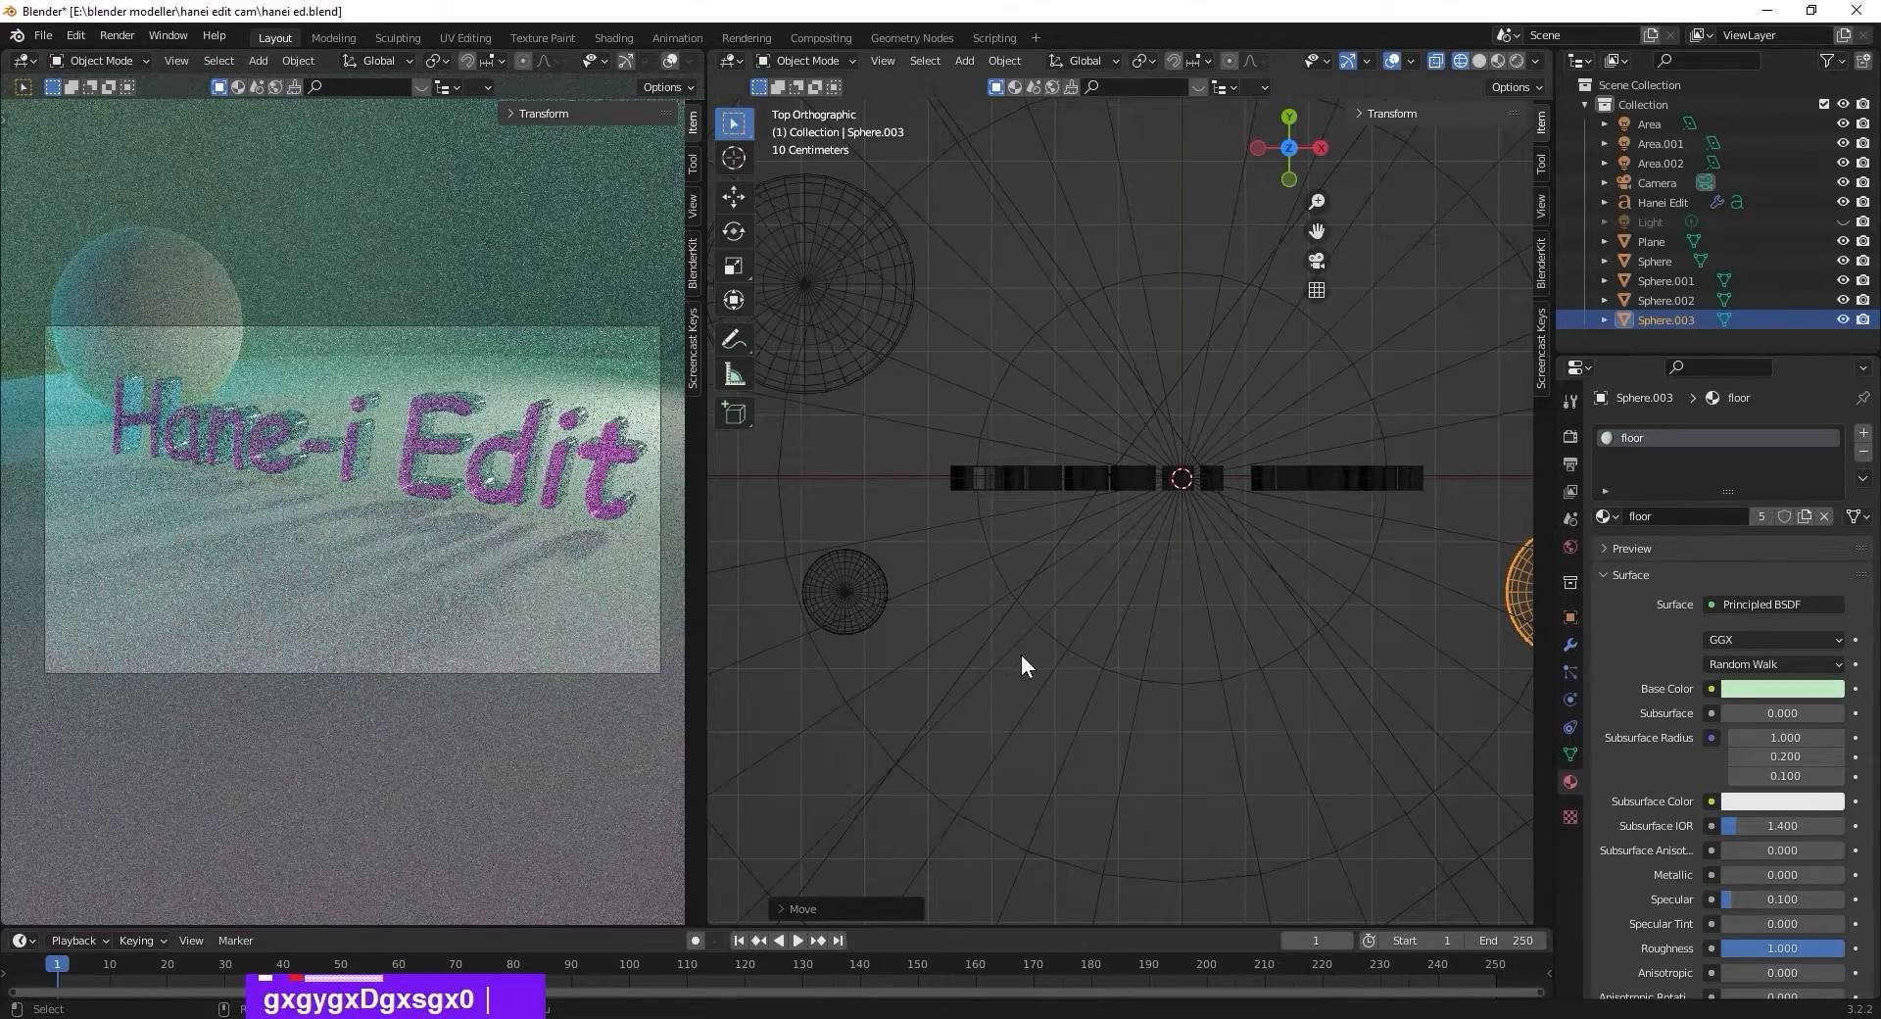
{"action": "key", "text": "g"}
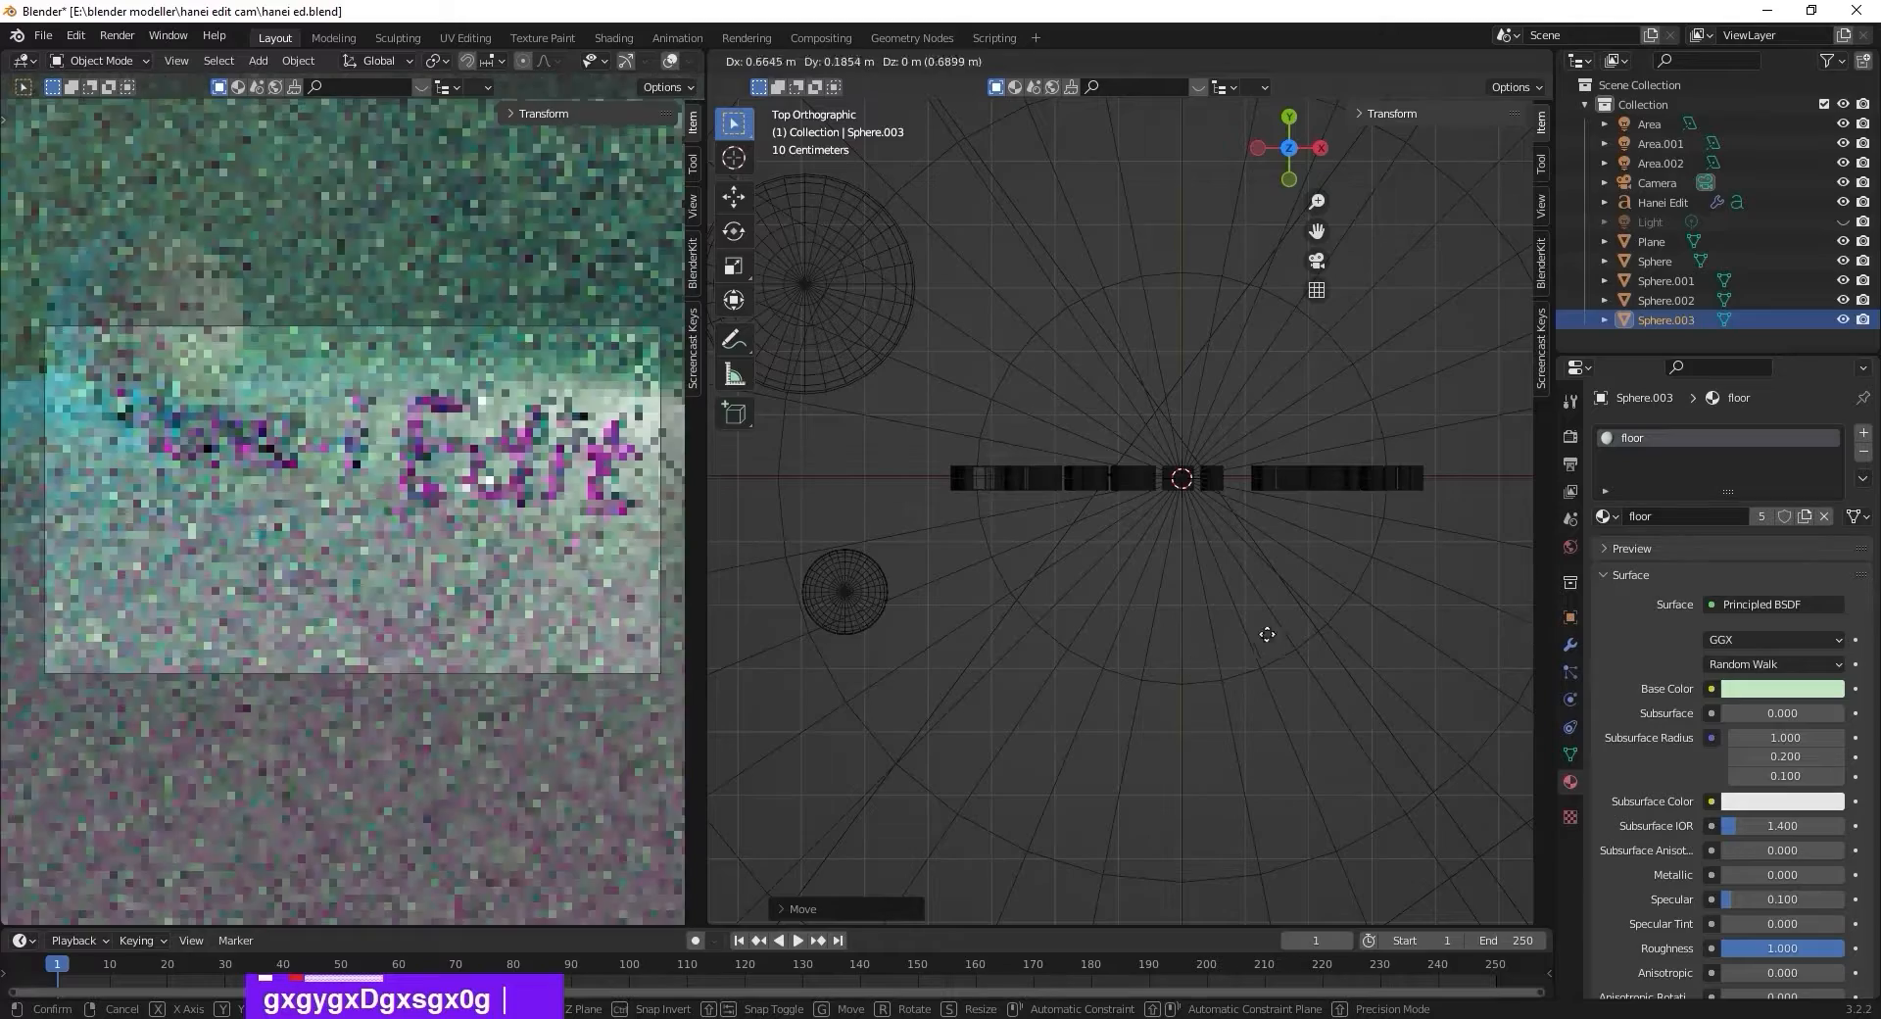
{"action": "key", "text": "x"}
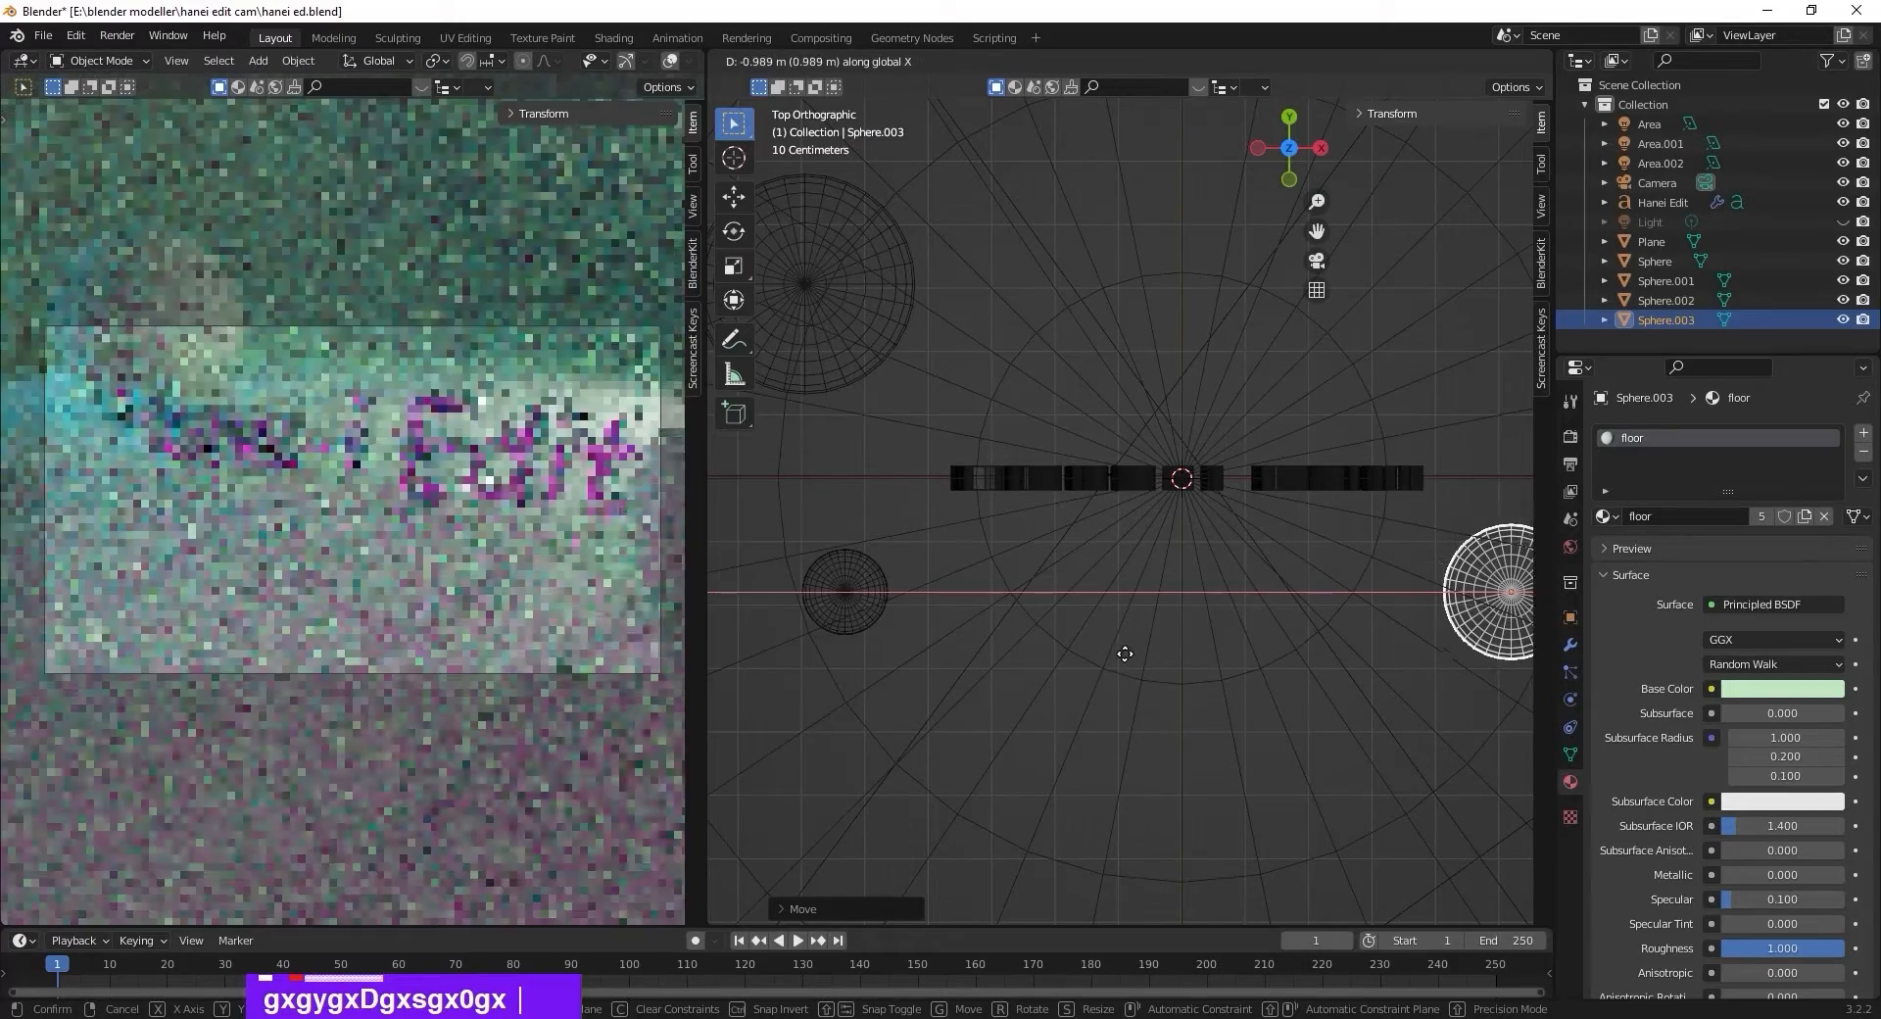
{"action": "left_click", "coordinate": [1127, 654]}
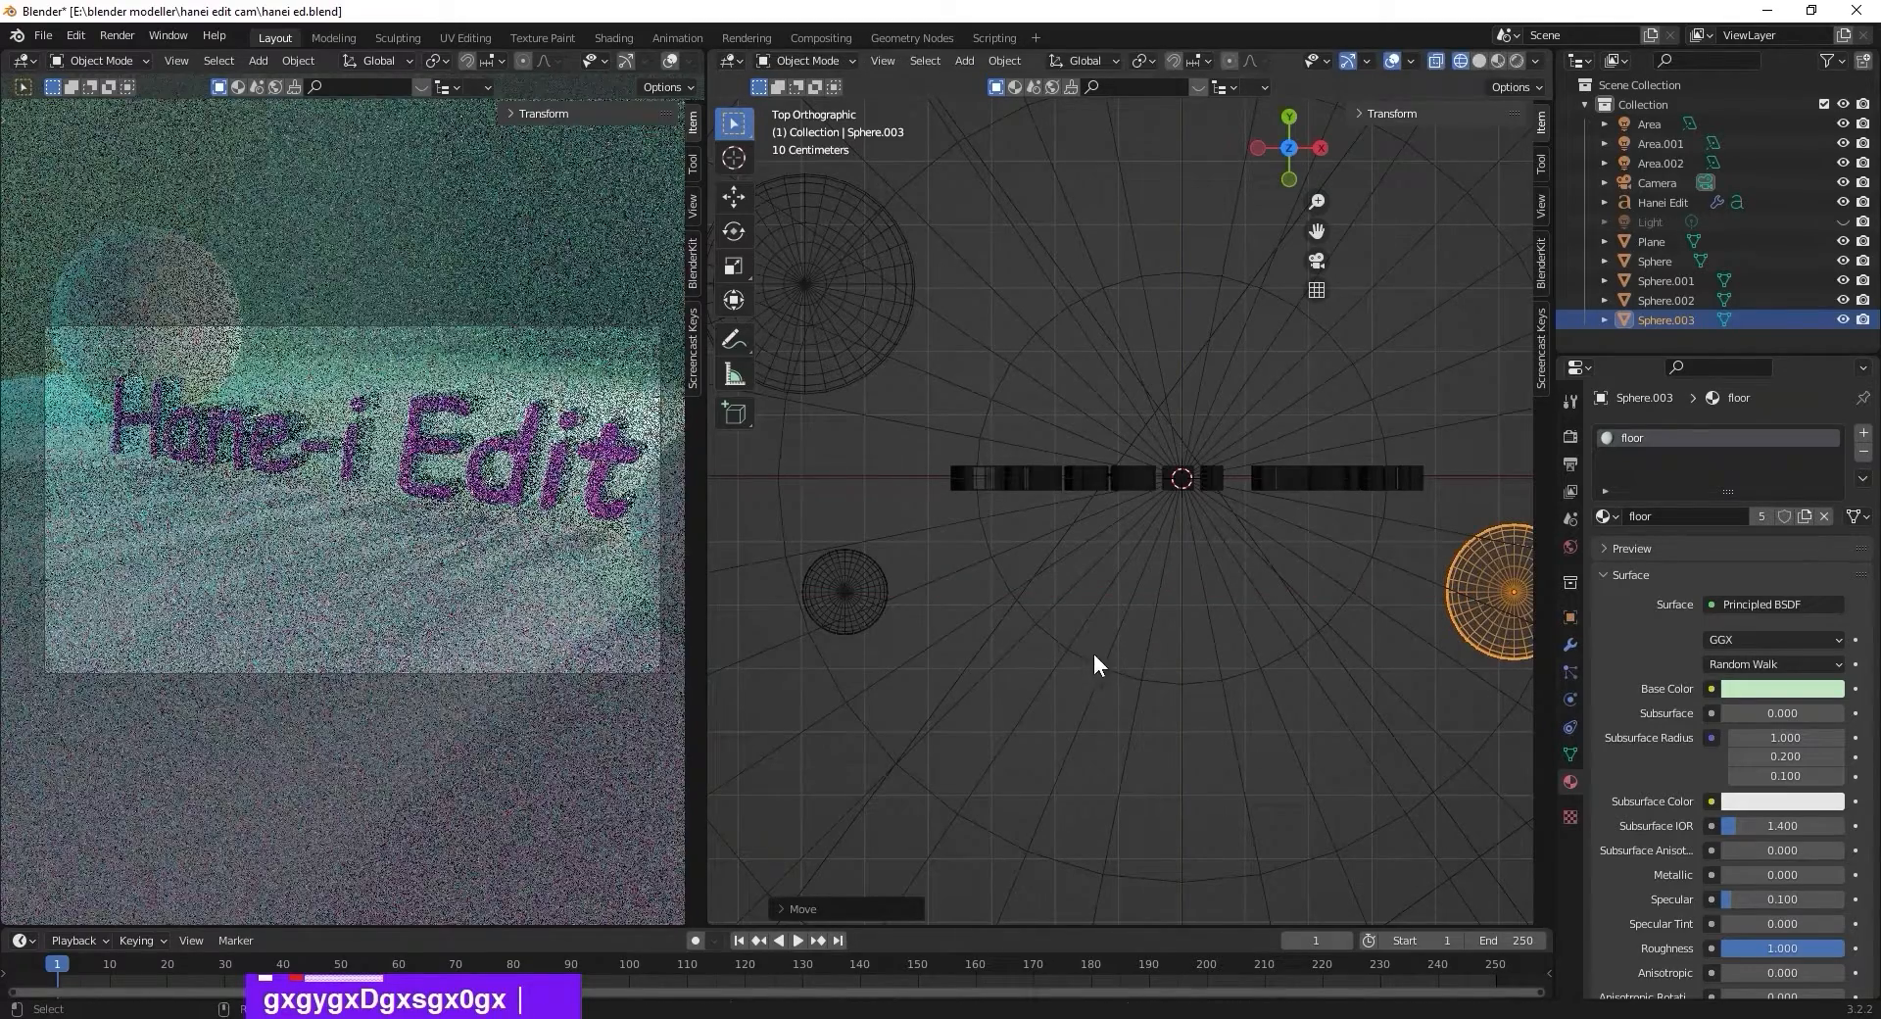
Move the small sphere in front of the text's start inward along X so it enters the camera frame.
{"action": "left_click", "coordinate": [834, 582]}
{"action": "key", "text": "g"}
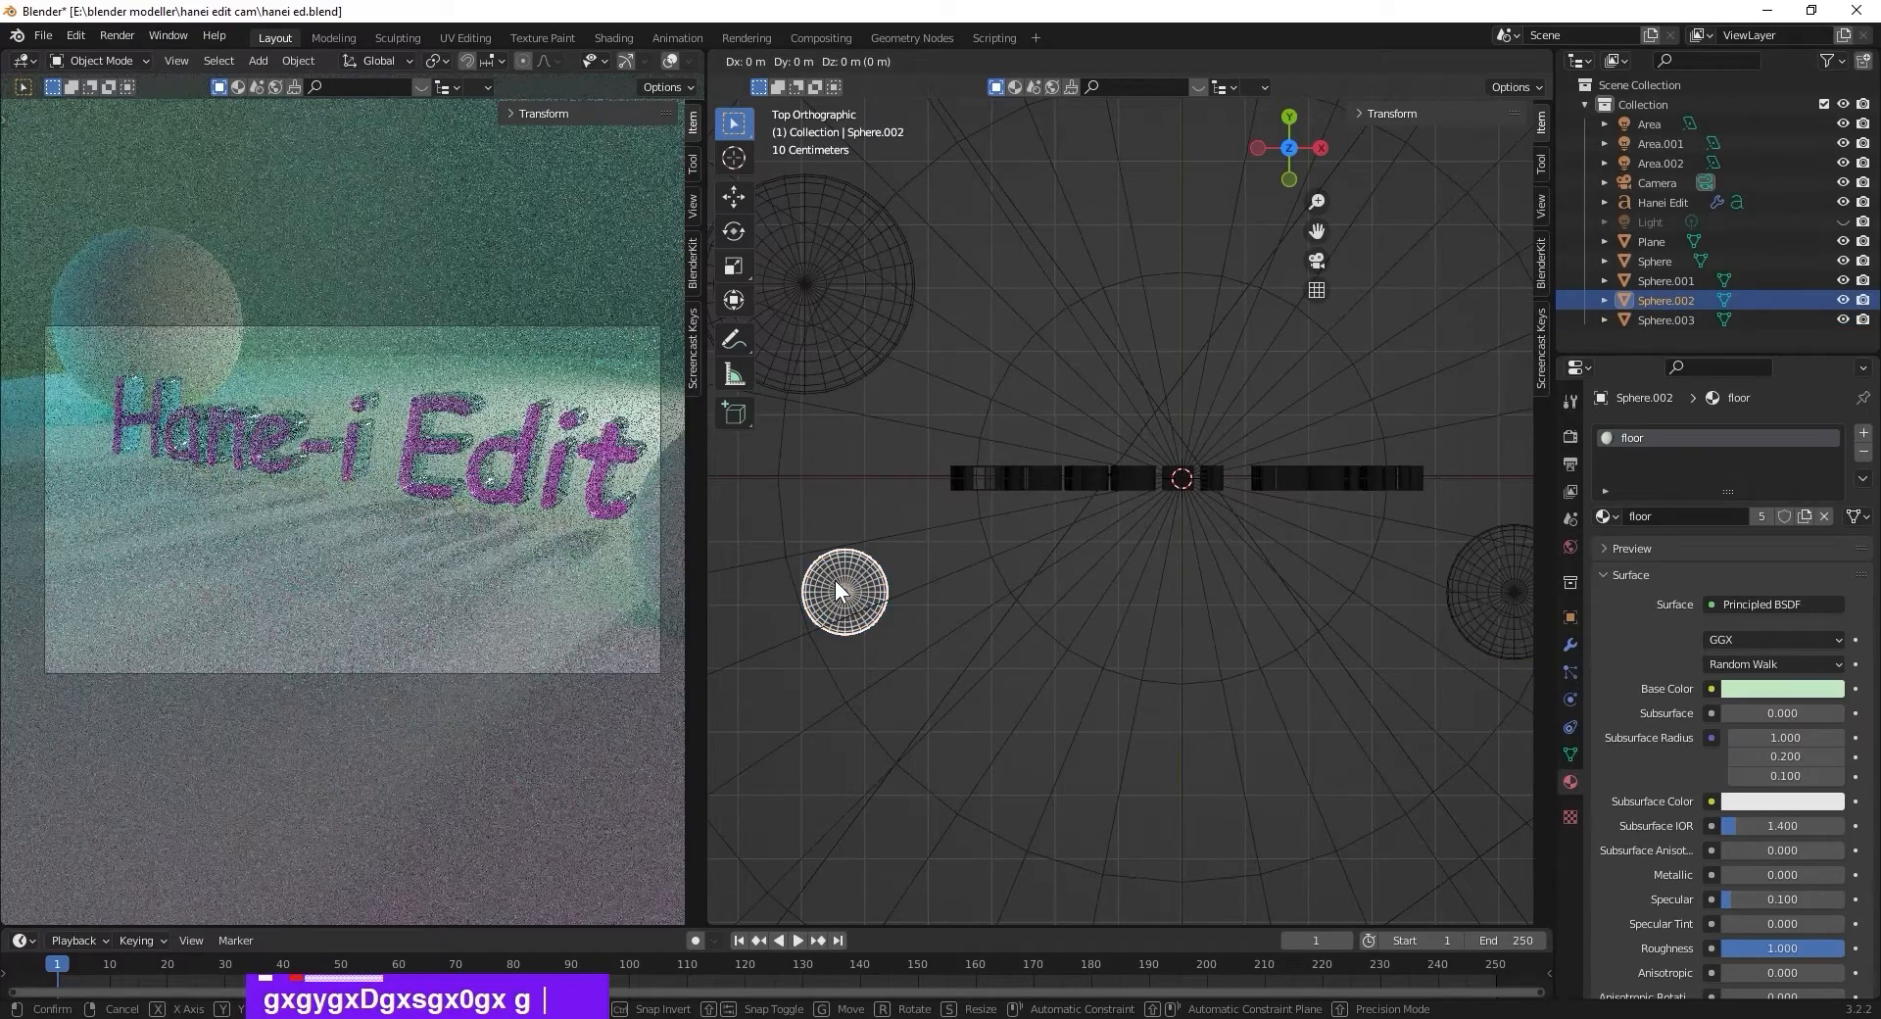
{"action": "key", "text": "x"}
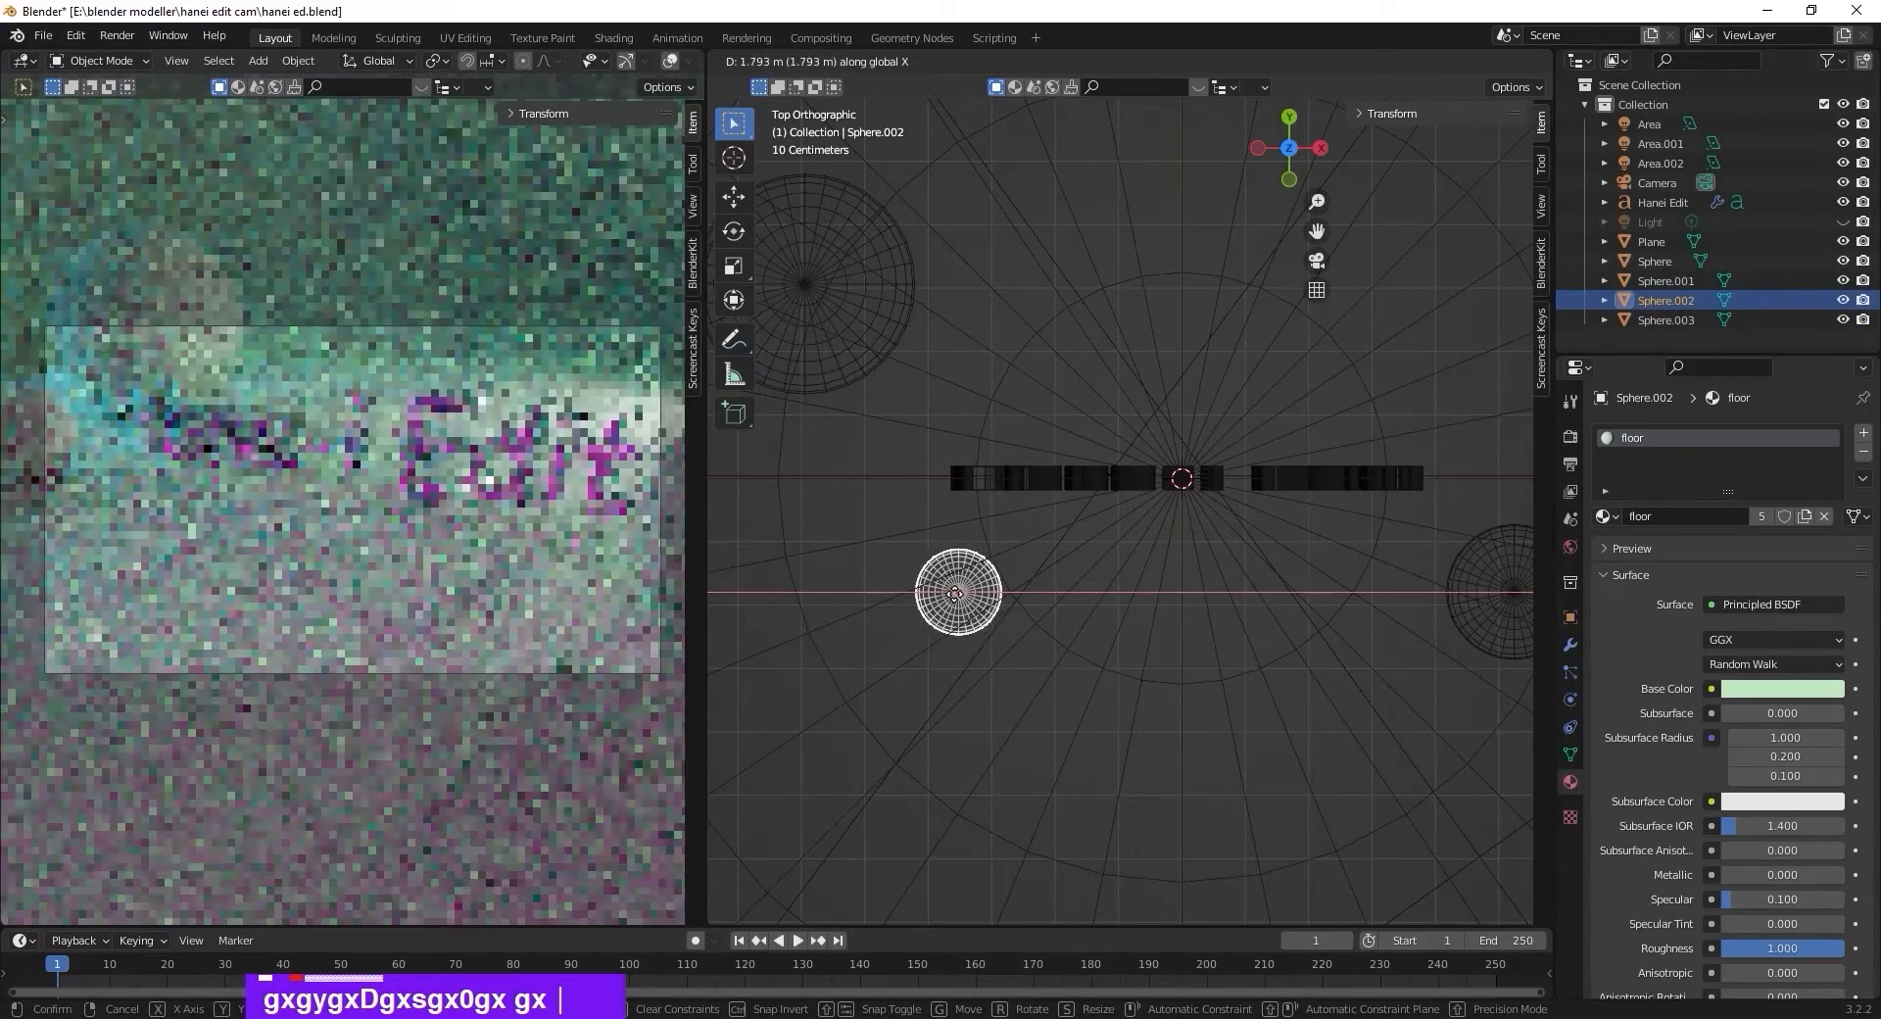
{"action": "left_click", "coordinate": [964, 594]}
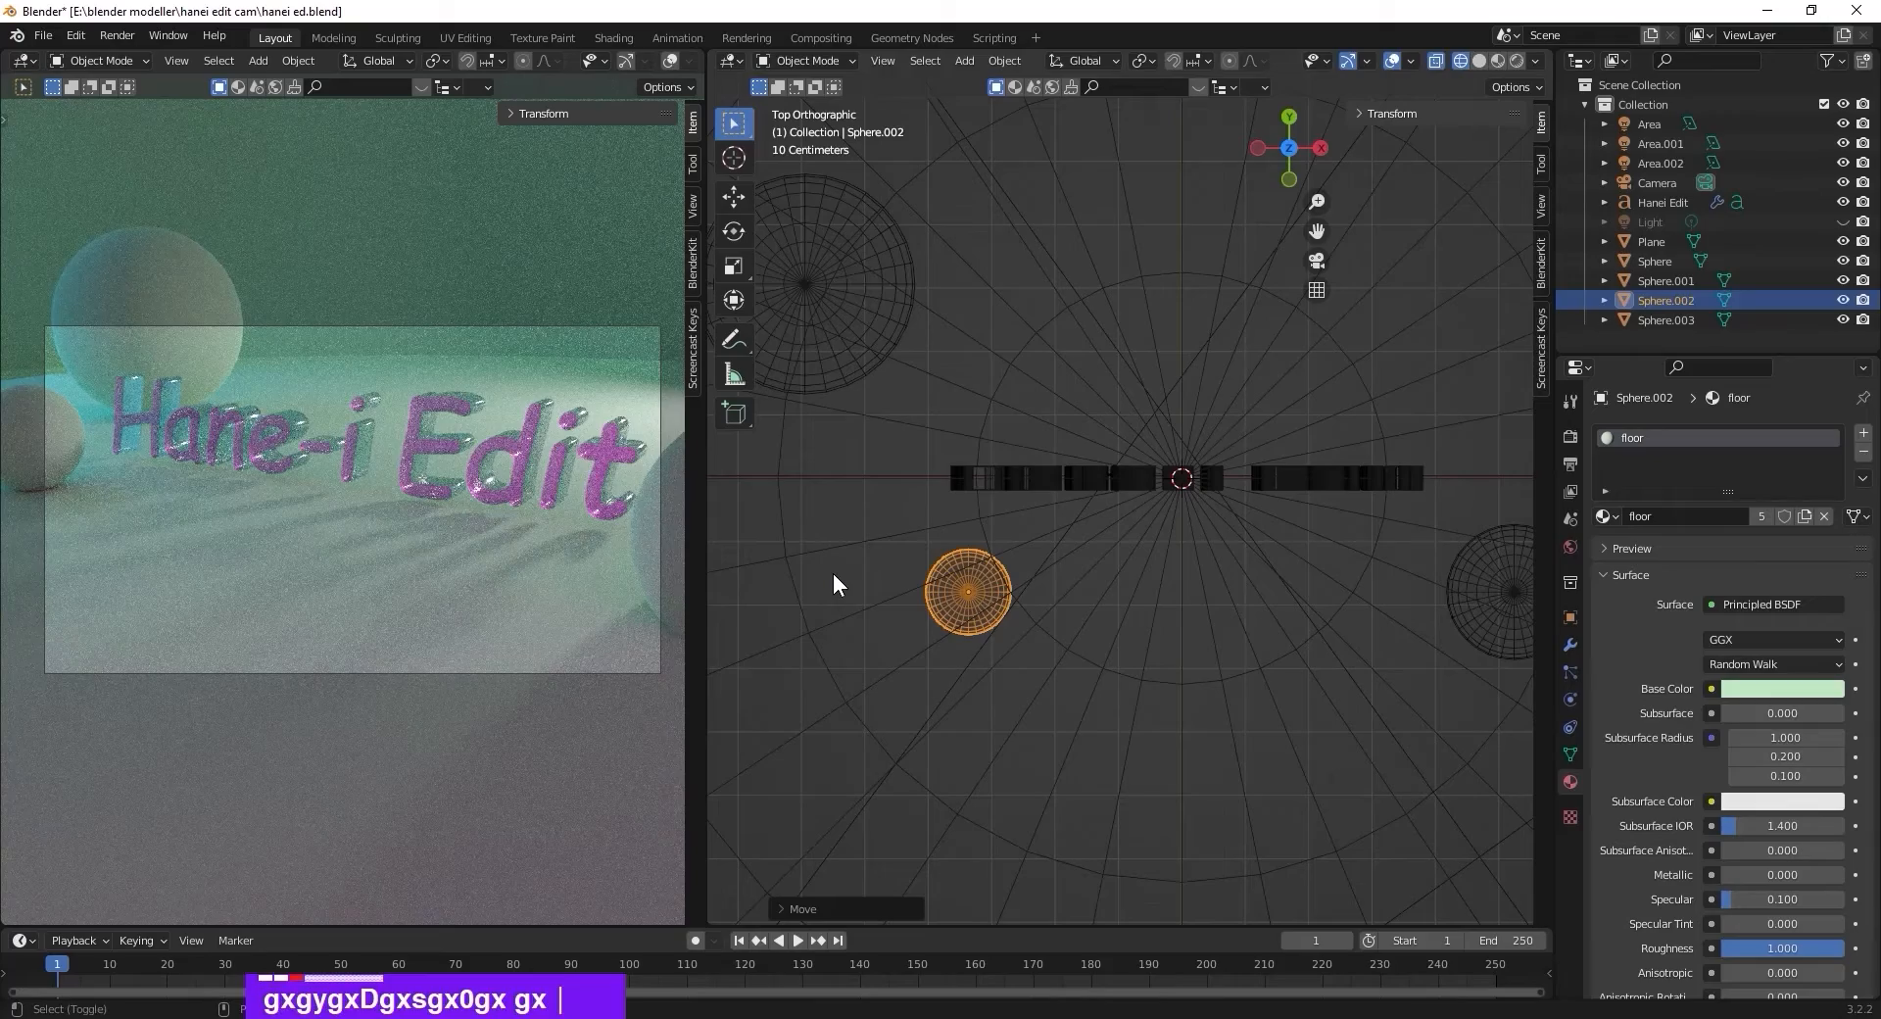
Duplicate the small front sphere, place the copy behind the text near its middle, and scale it up.
{"action": "key", "text": "shift+d"}
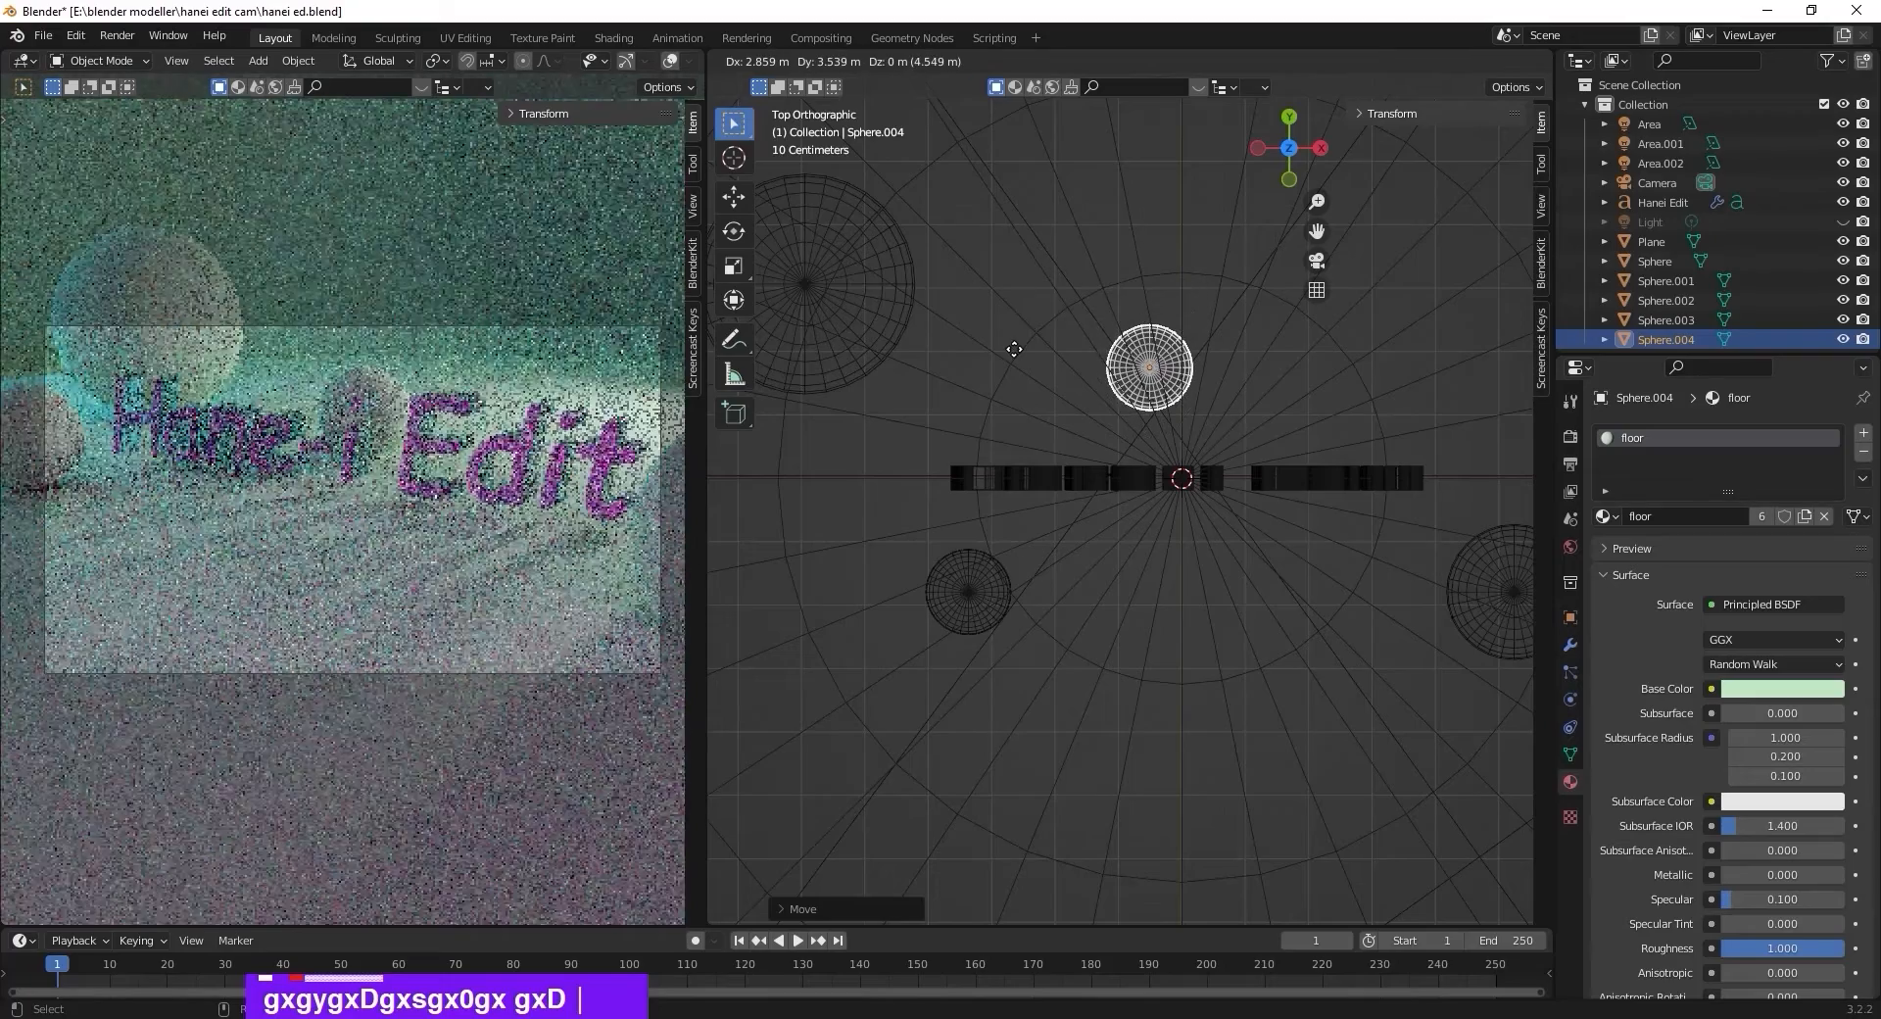
{"action": "left_click", "coordinate": [1014, 323]}
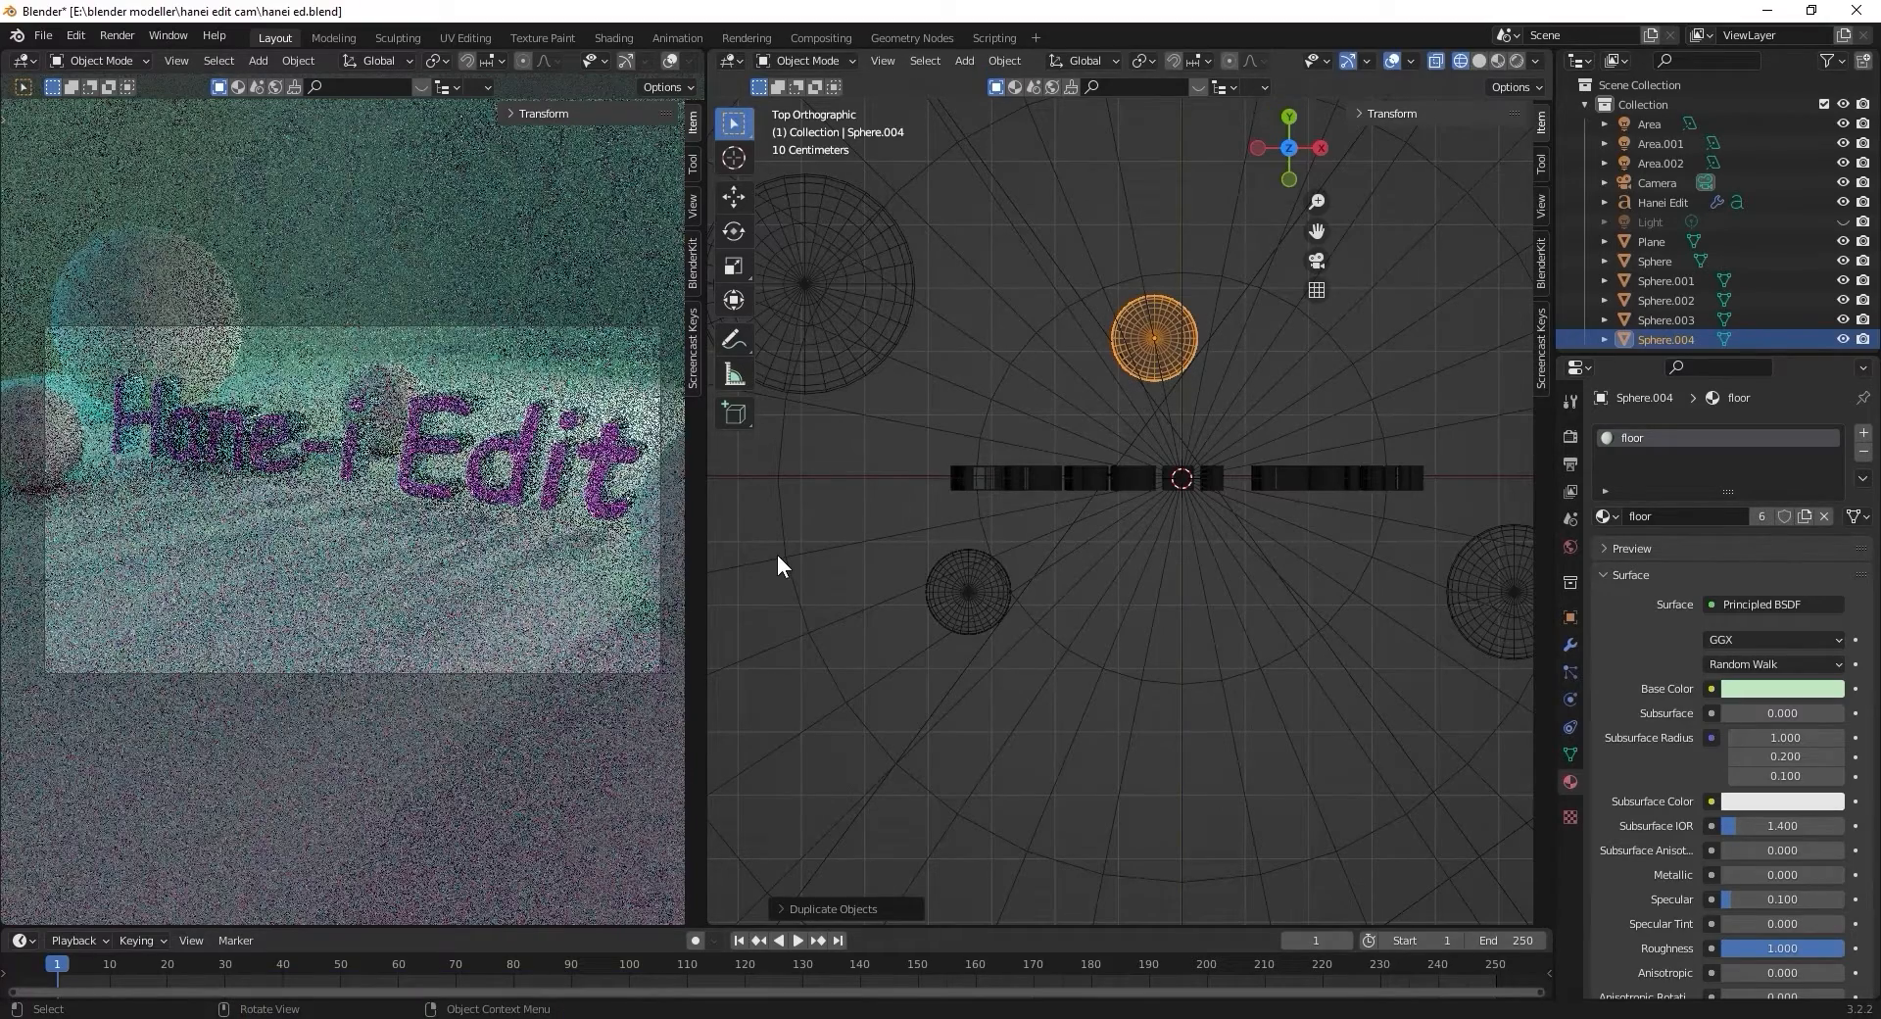
{"action": "key", "text": "s"}
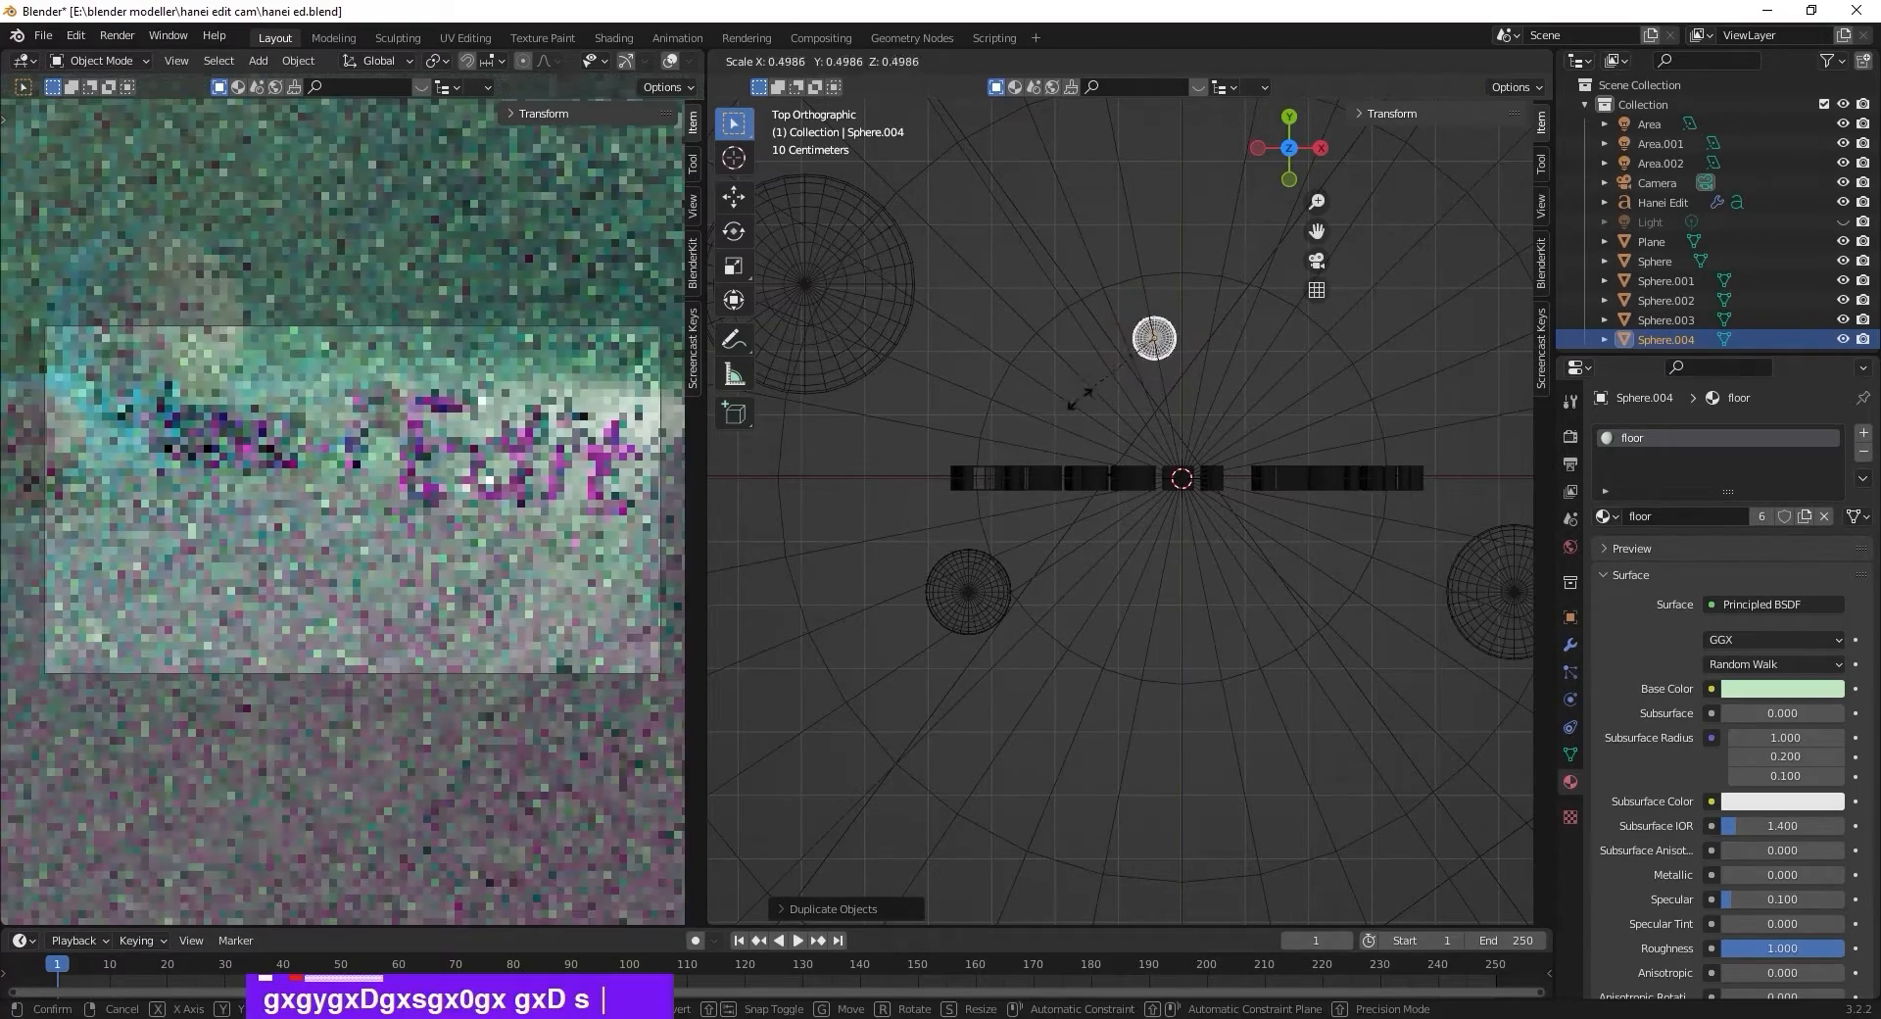
{"action": "left_click", "coordinate": [889, 584]}
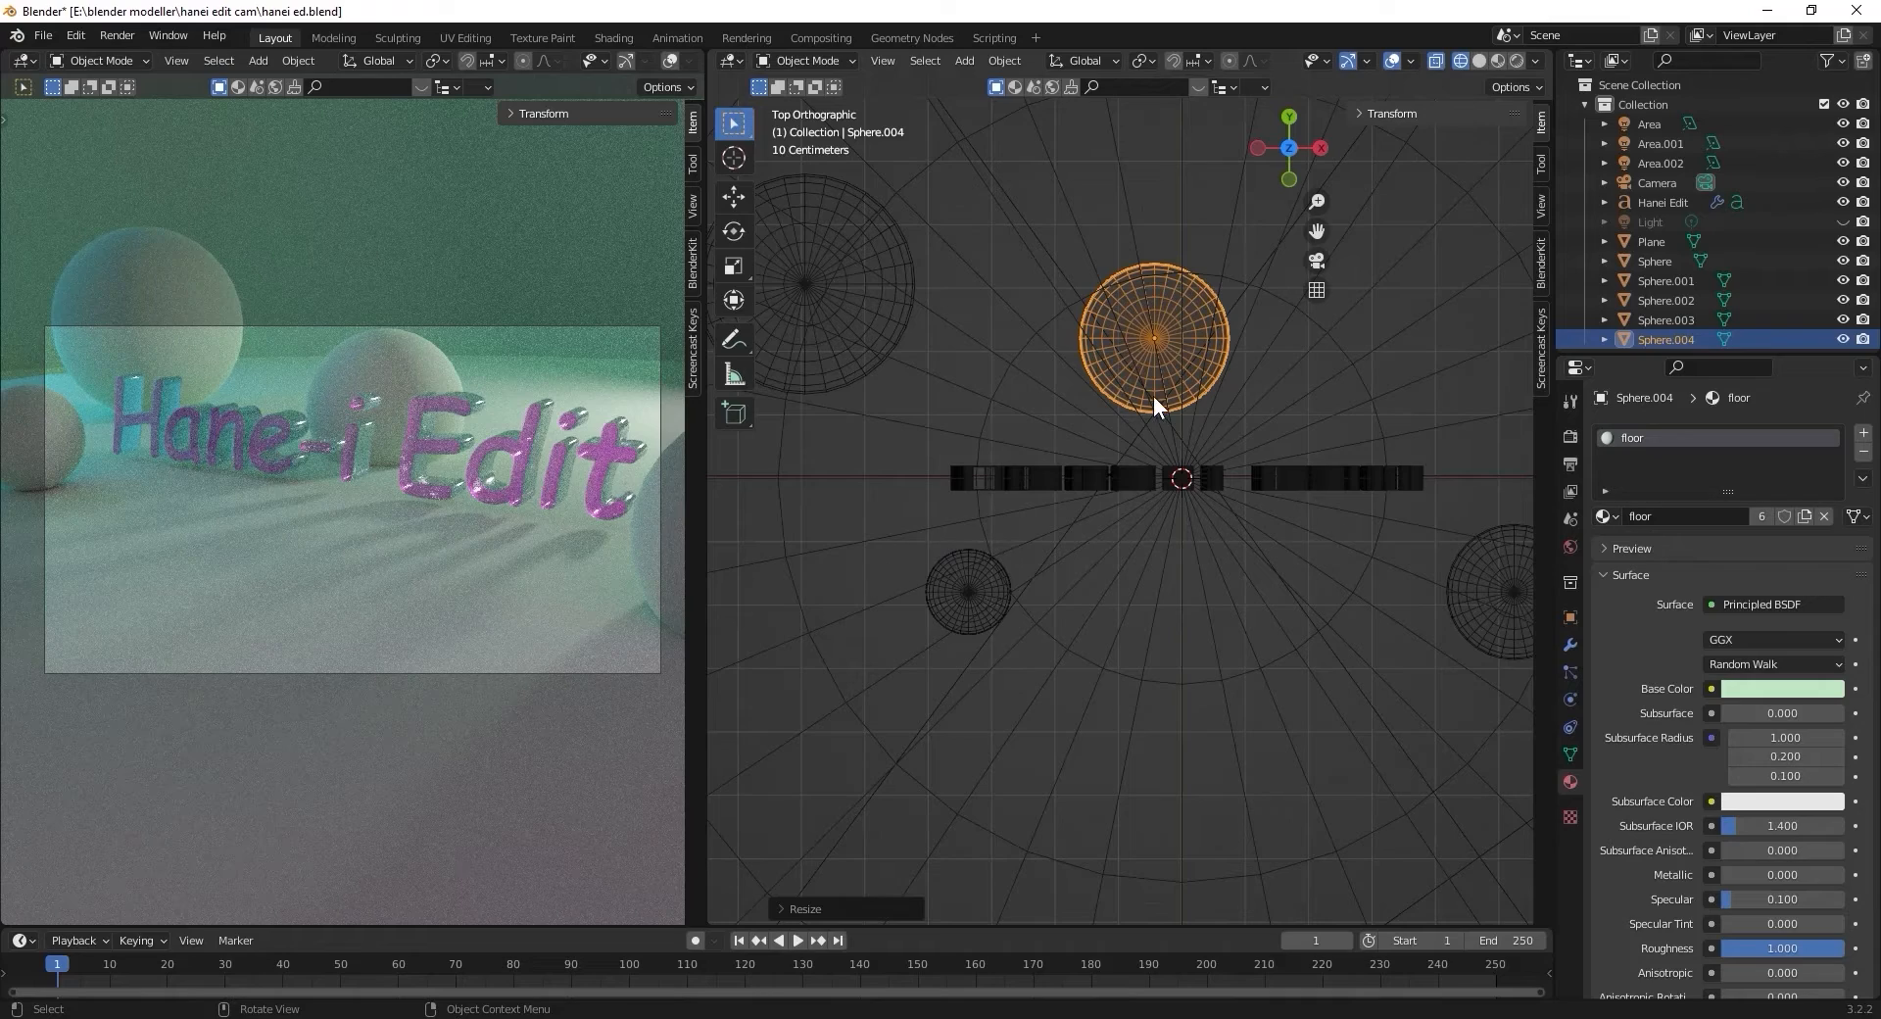
Duplicate the sphere behind the text and place the copy farther back, about 2 m along X and 3.7 m along Y.
{"action": "scroll", "coordinate": [1311, 398], "scroll_direction": "down", "scroll_amount": 4}
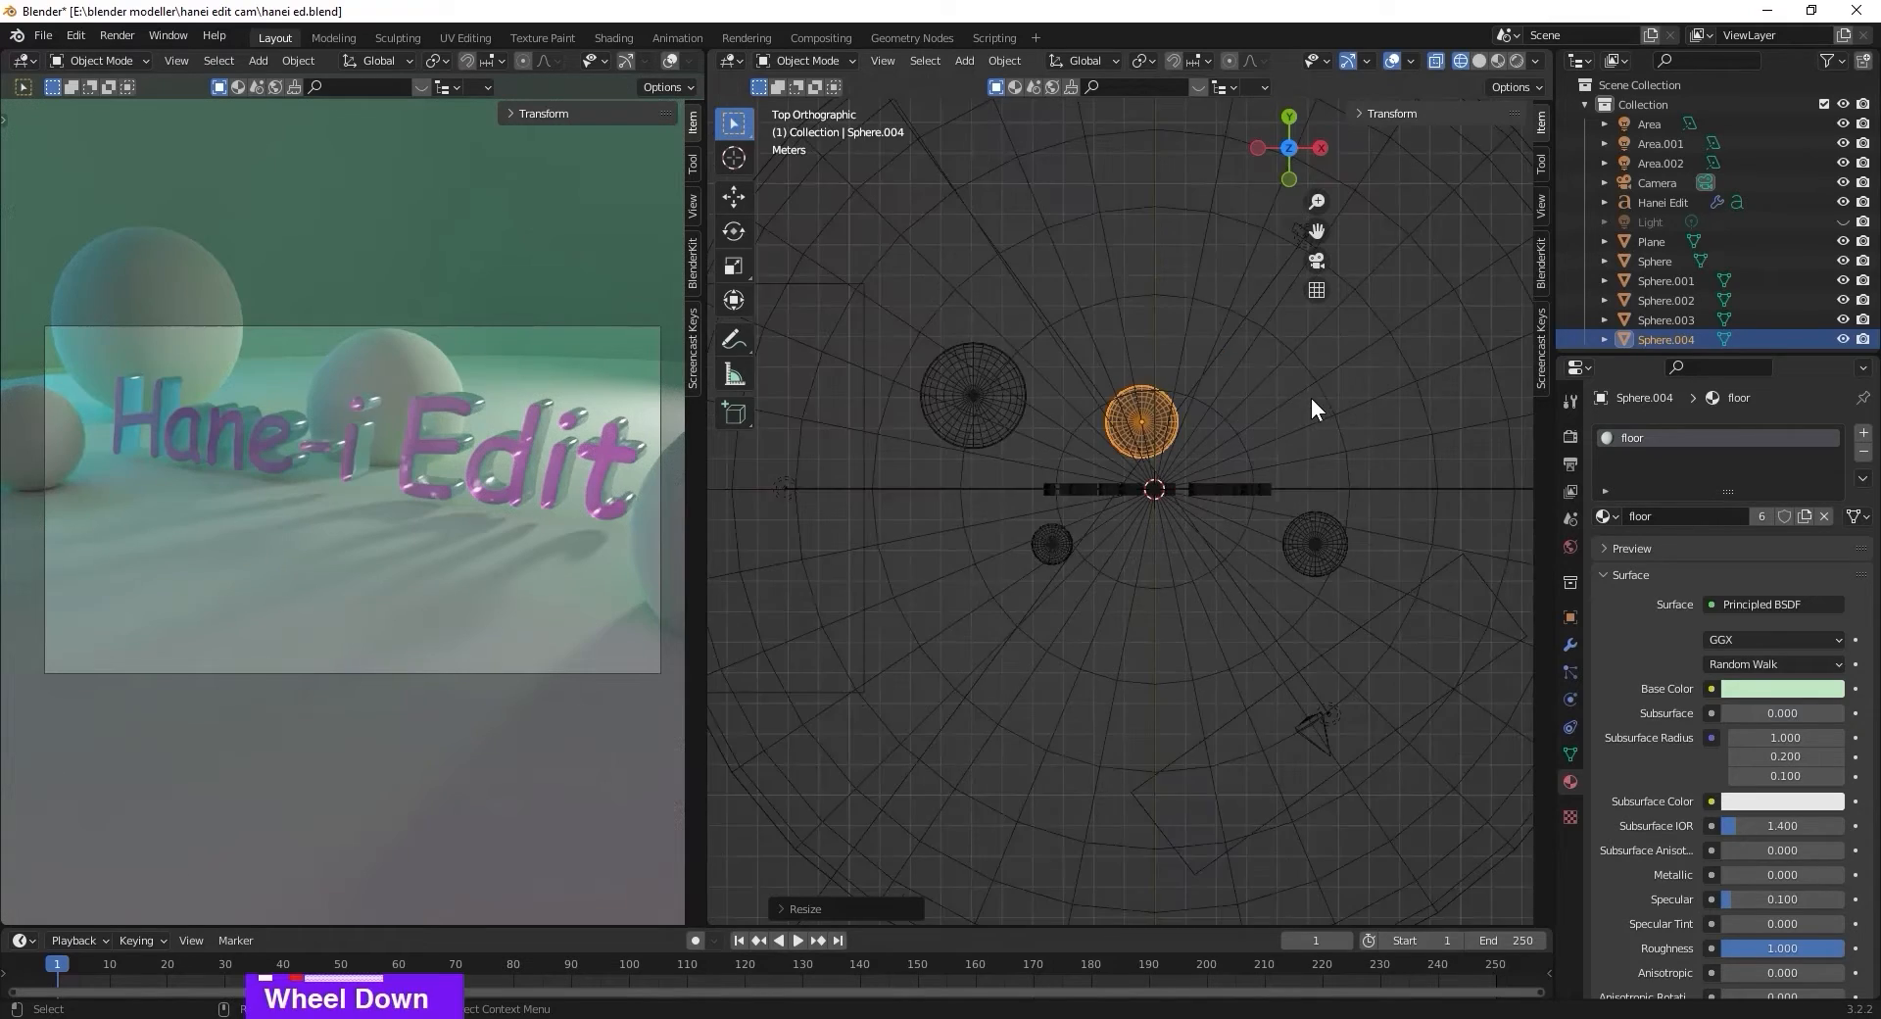
{"action": "scroll", "coordinate": [1281, 404], "scroll_direction": "up", "scroll_amount": 1}
{"action": "key", "text": "shift+d"}
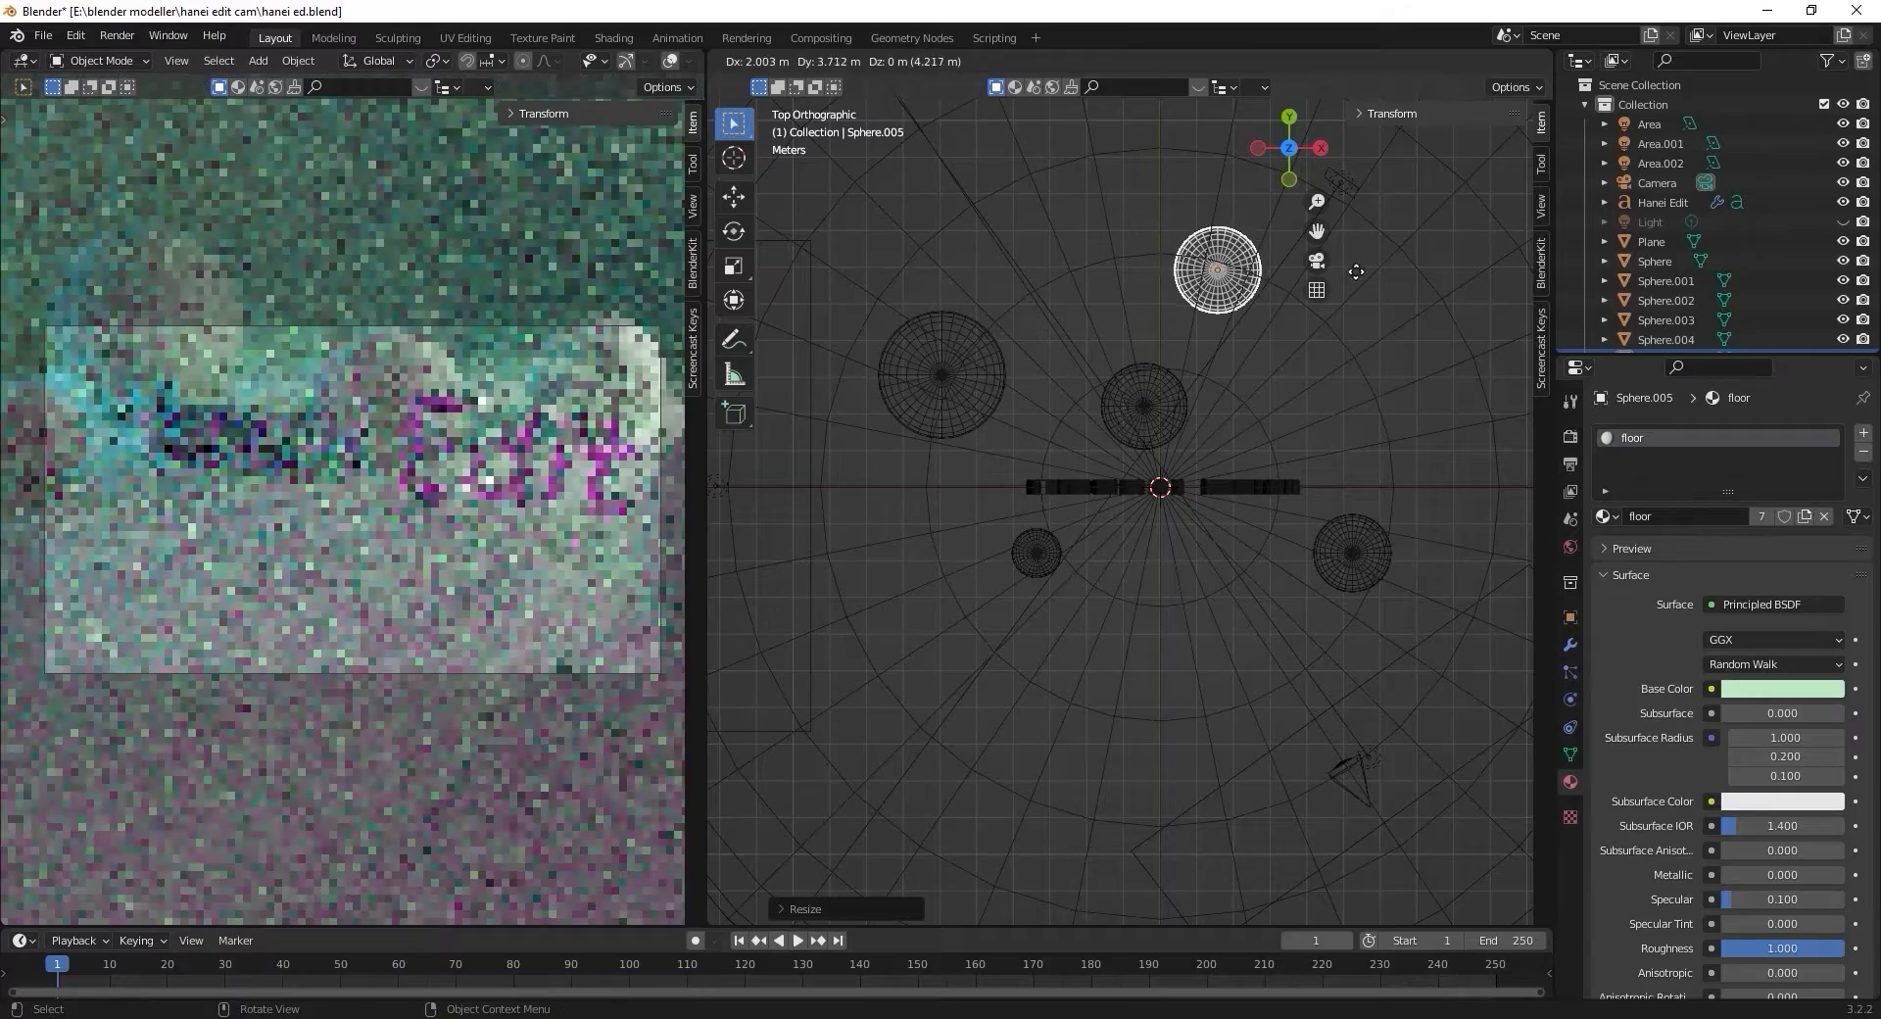
{"action": "left_click", "coordinate": [1361, 281]}
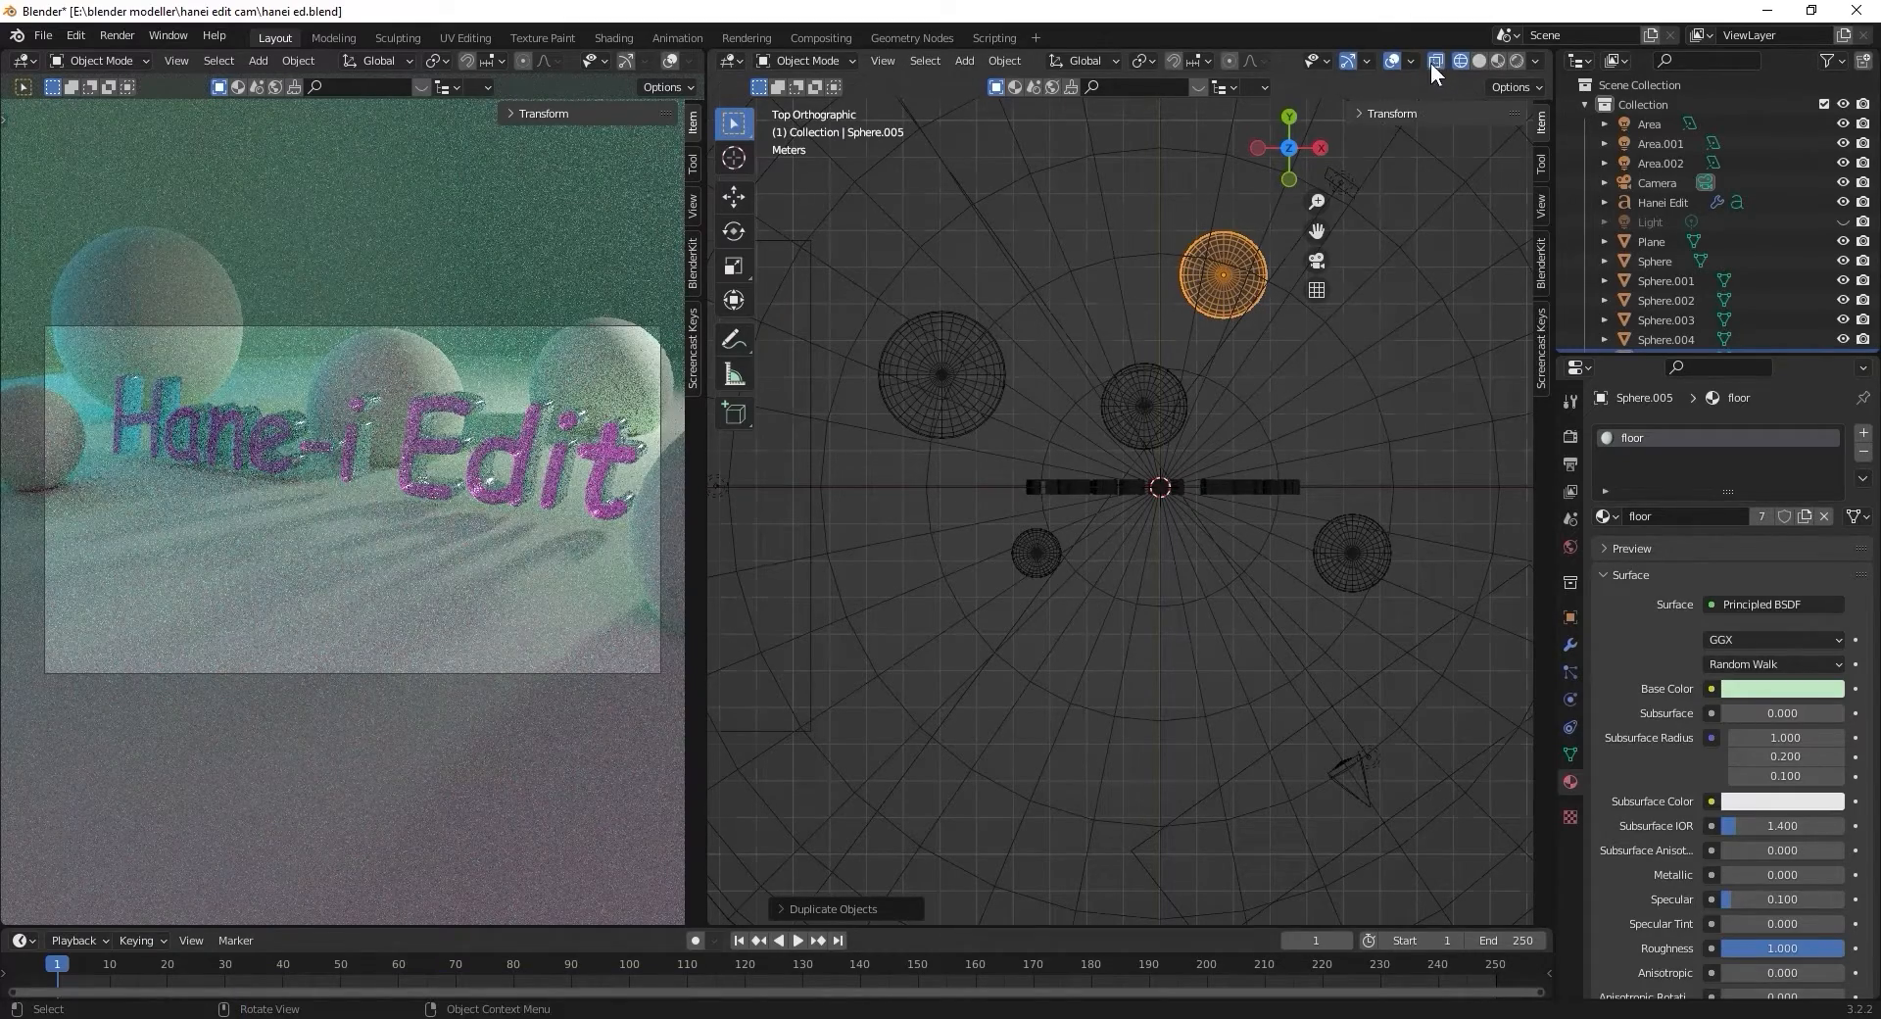
Switch the working viewport to solid shading, scale down the farthest sphere, and adjust its height along Z.
{"action": "left_click", "coordinate": [1435, 61]}
{"action": "left_click", "coordinate": [1477, 60]}
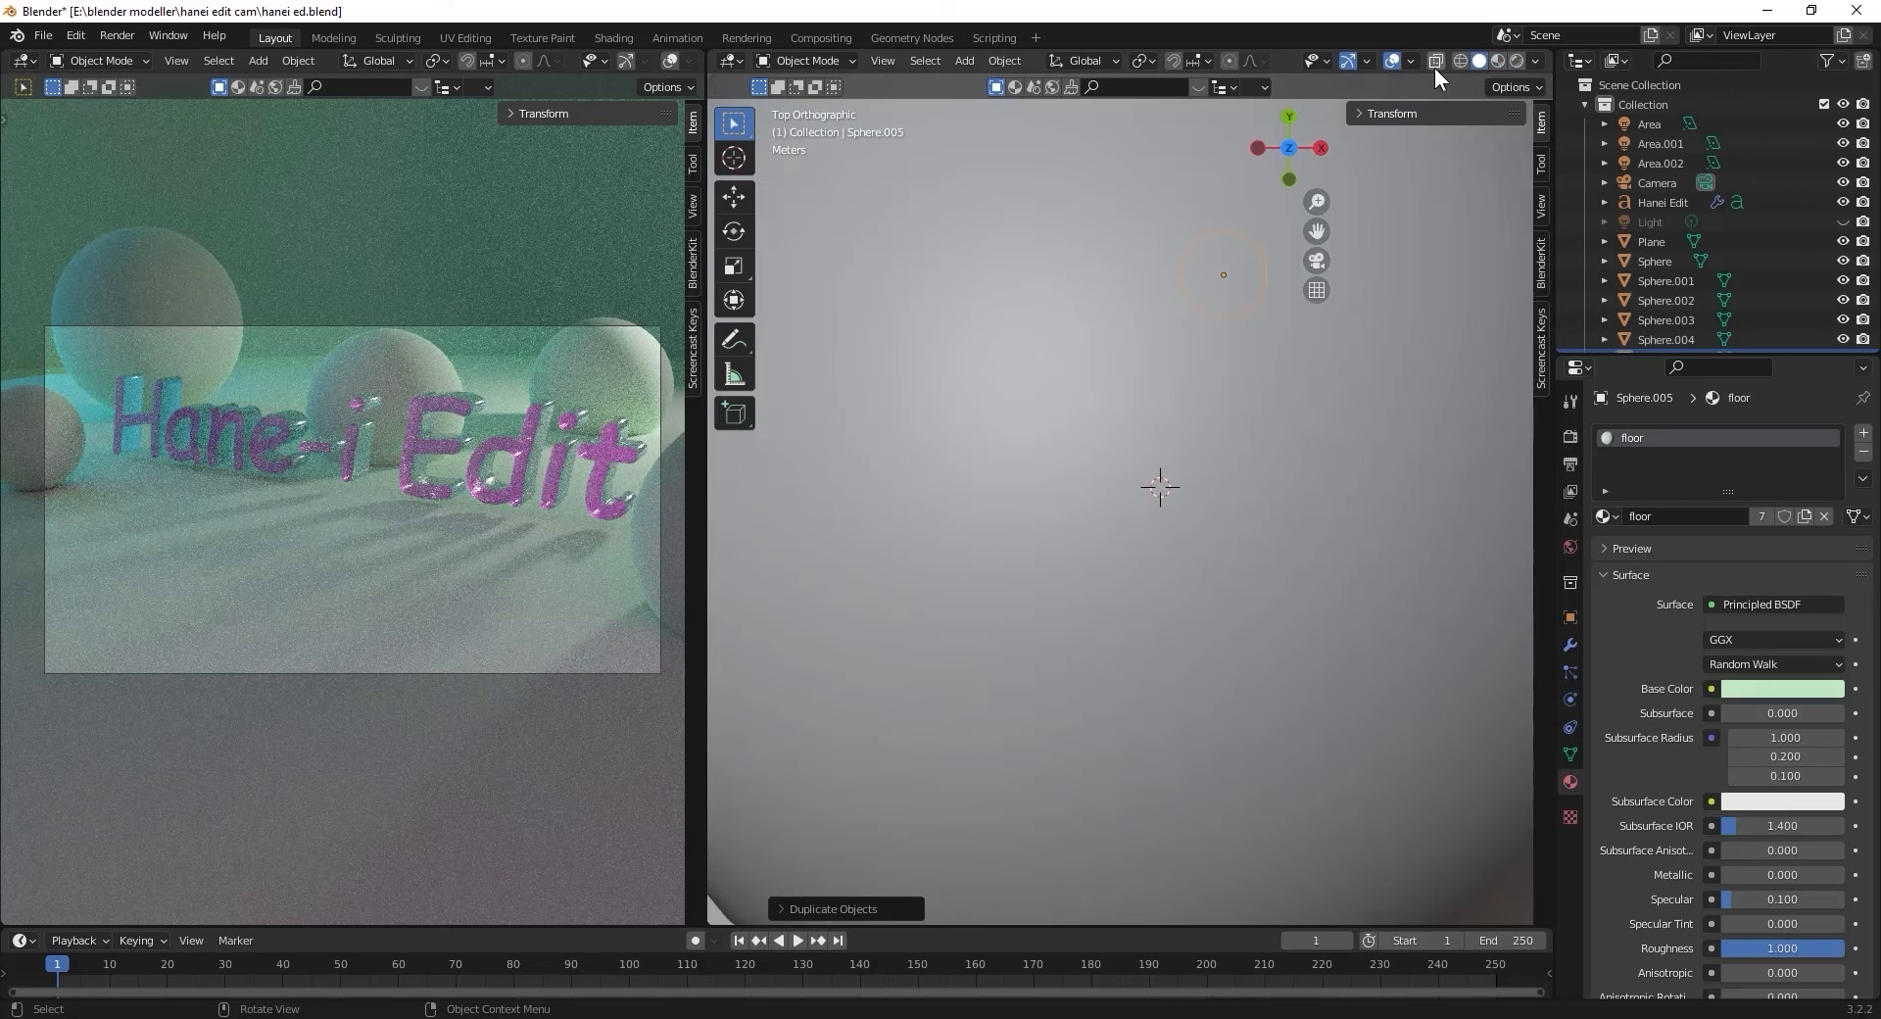
{"action": "scroll", "coordinate": [1144, 431], "scroll_direction": "up", "scroll_amount": 3}
{"action": "middle_click_drag", "start_coordinate": [1143, 431], "coordinate": [1226, 409]}
{"action": "key", "text": "s"}
{"action": "left_click", "coordinate": [1244, 392]}
{"action": "key", "text": "g"}
{"action": "key", "text": "z"}
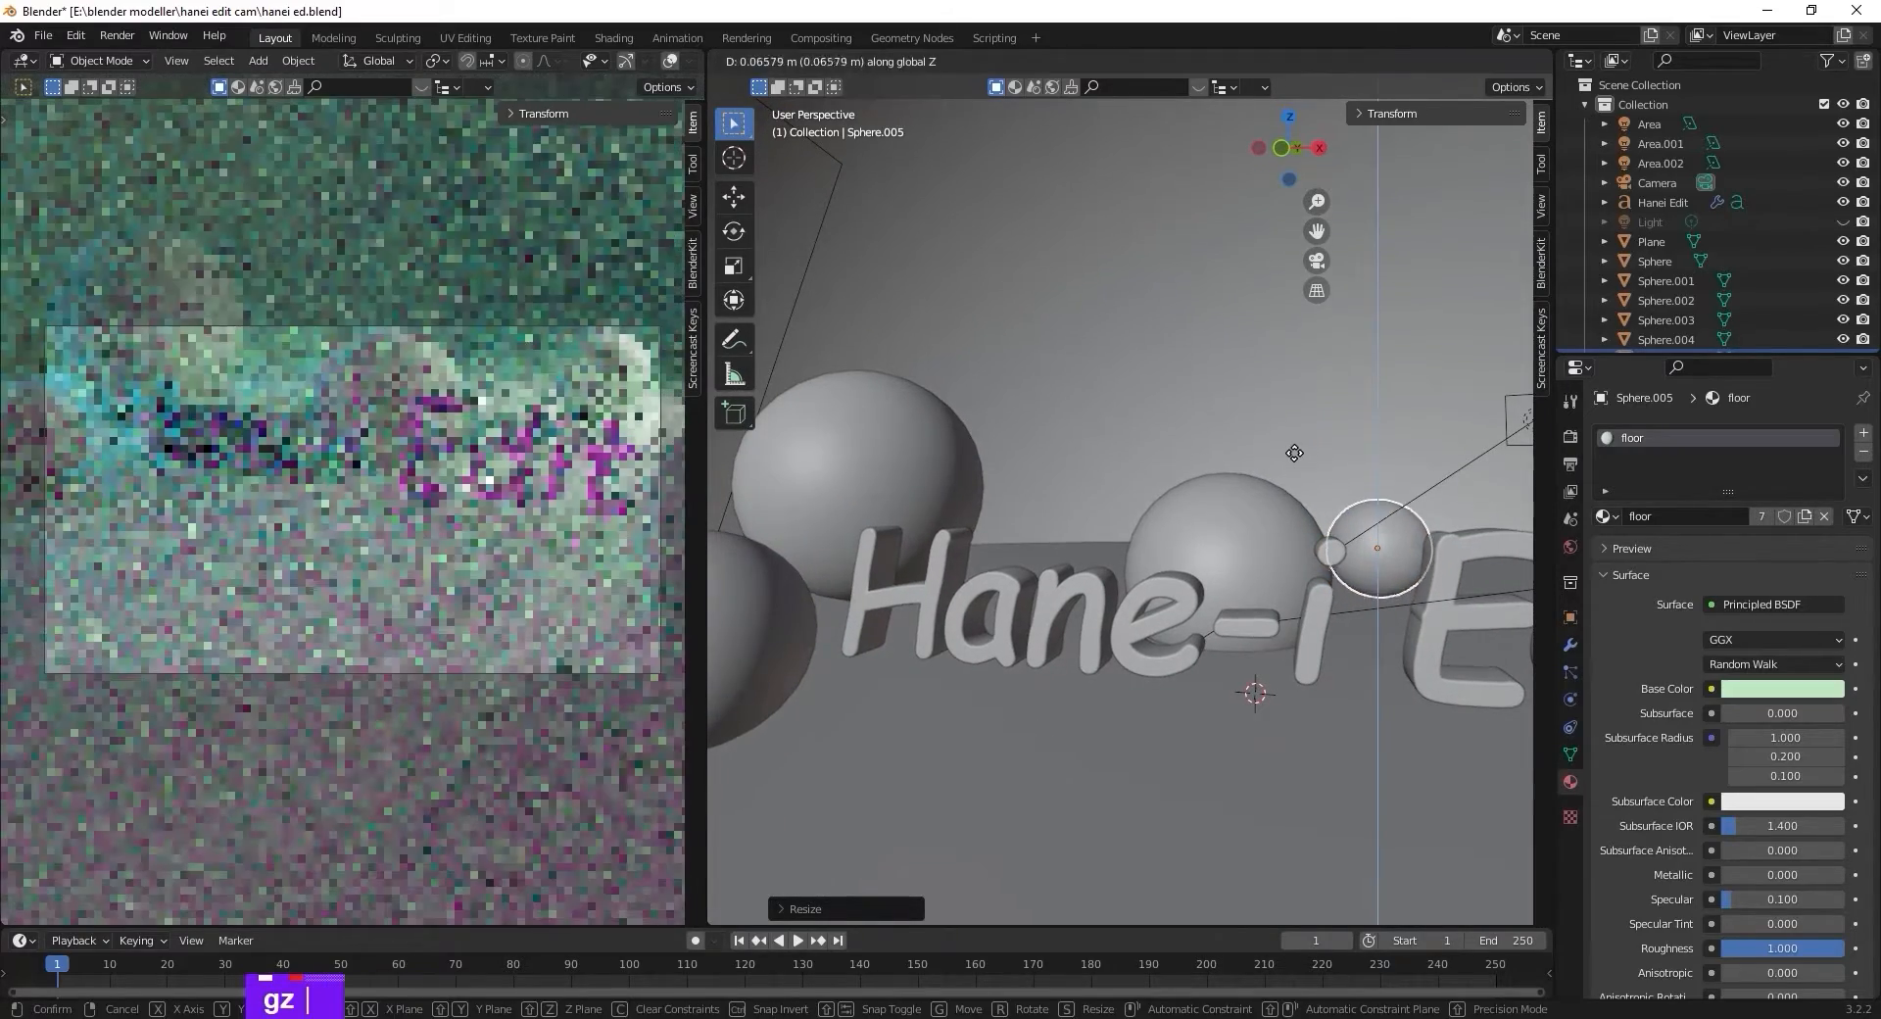
{"action": "left_click", "coordinate": [1244, 504]}
Raise the larger sphere behind the middle of the text about 0.41 m along Z.
{"action": "left_click", "coordinate": [1226, 540]}
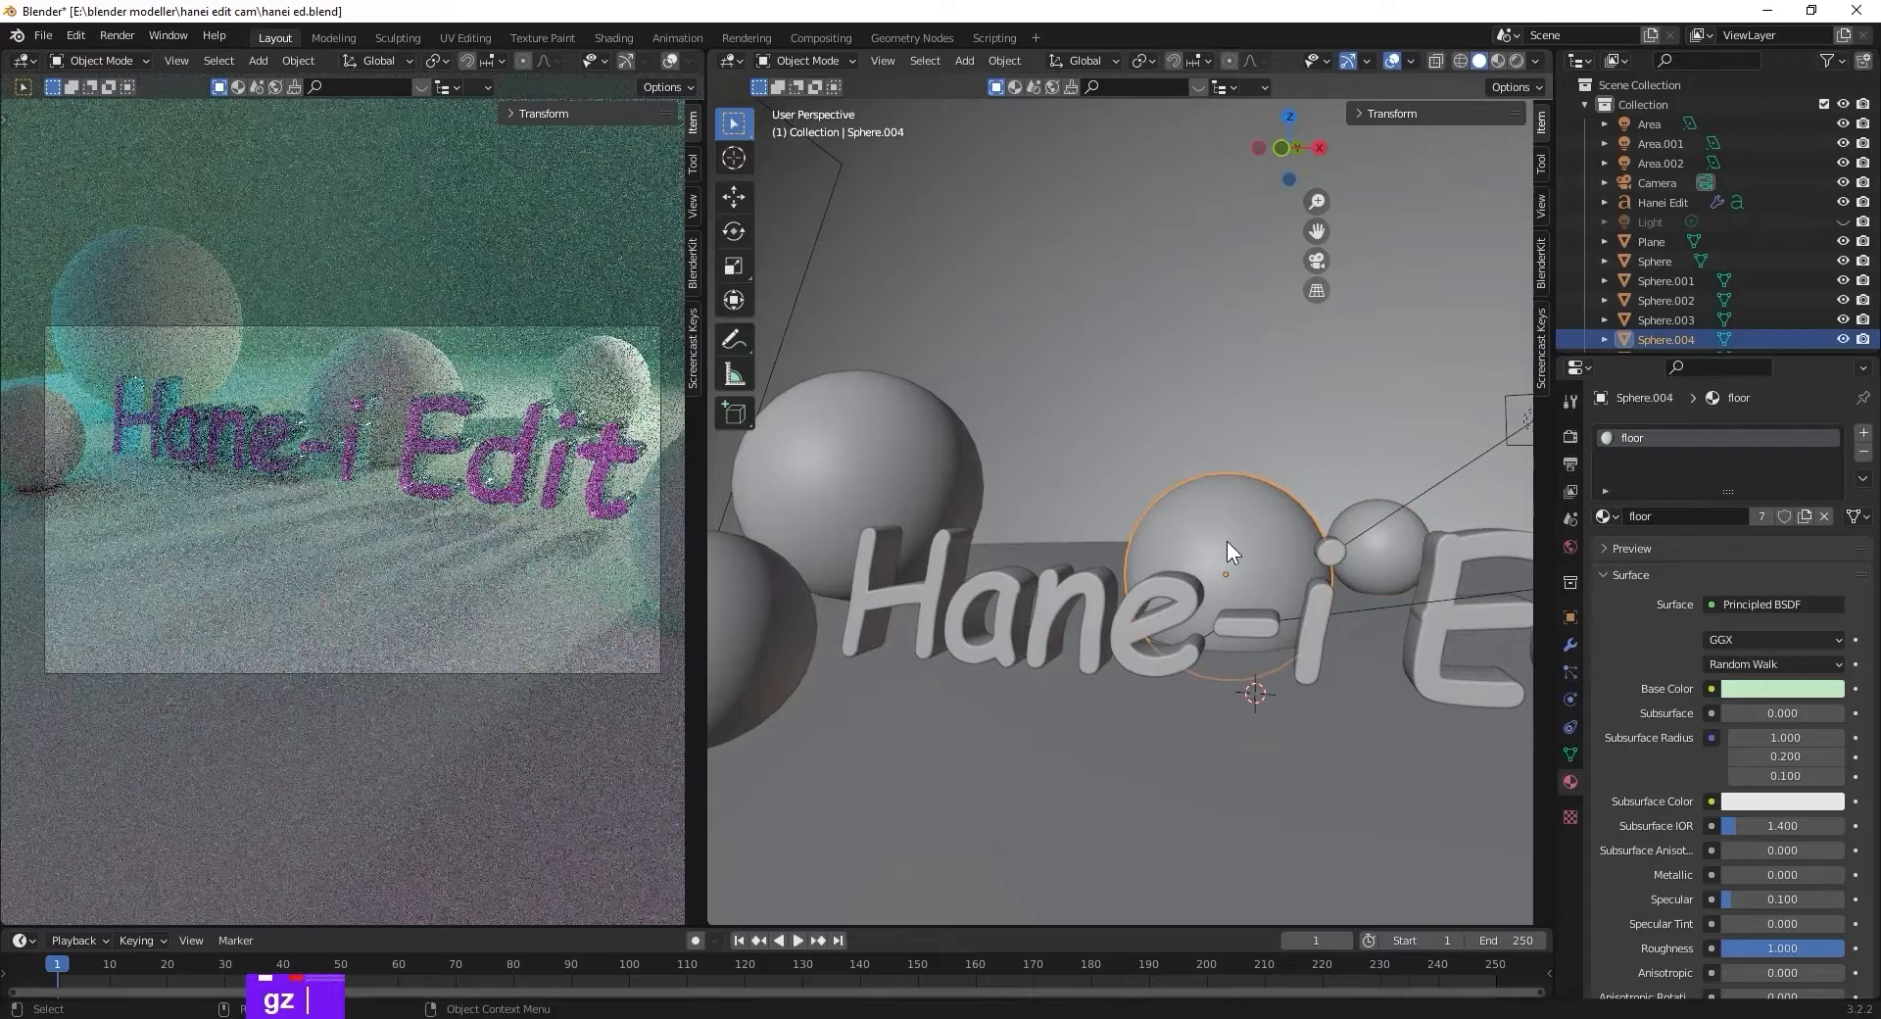
{"action": "key", "text": "g"}
{"action": "key", "text": "z"}
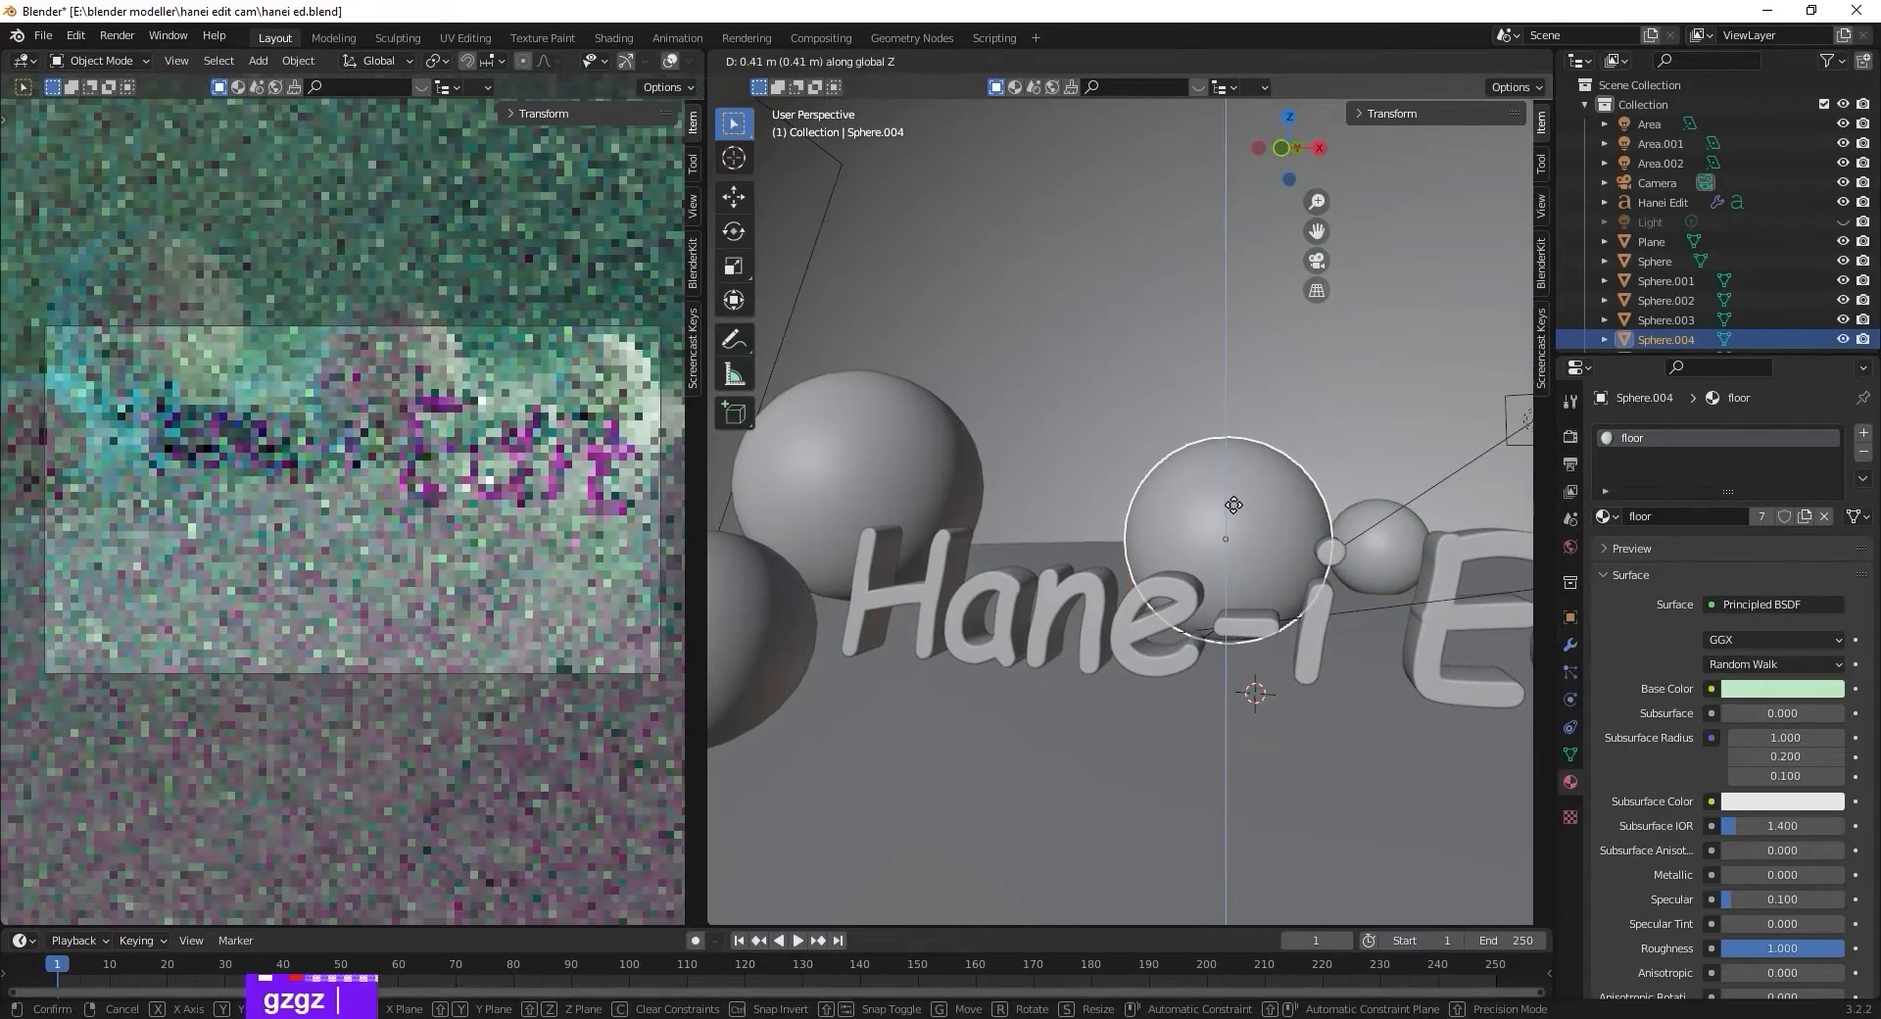
{"action": "left_click", "coordinate": [1233, 505]}
Lower the 3D text about 0.1 m along Z so its base meets the floor, checking from below.
{"action": "left_click", "coordinate": [409, 433]}
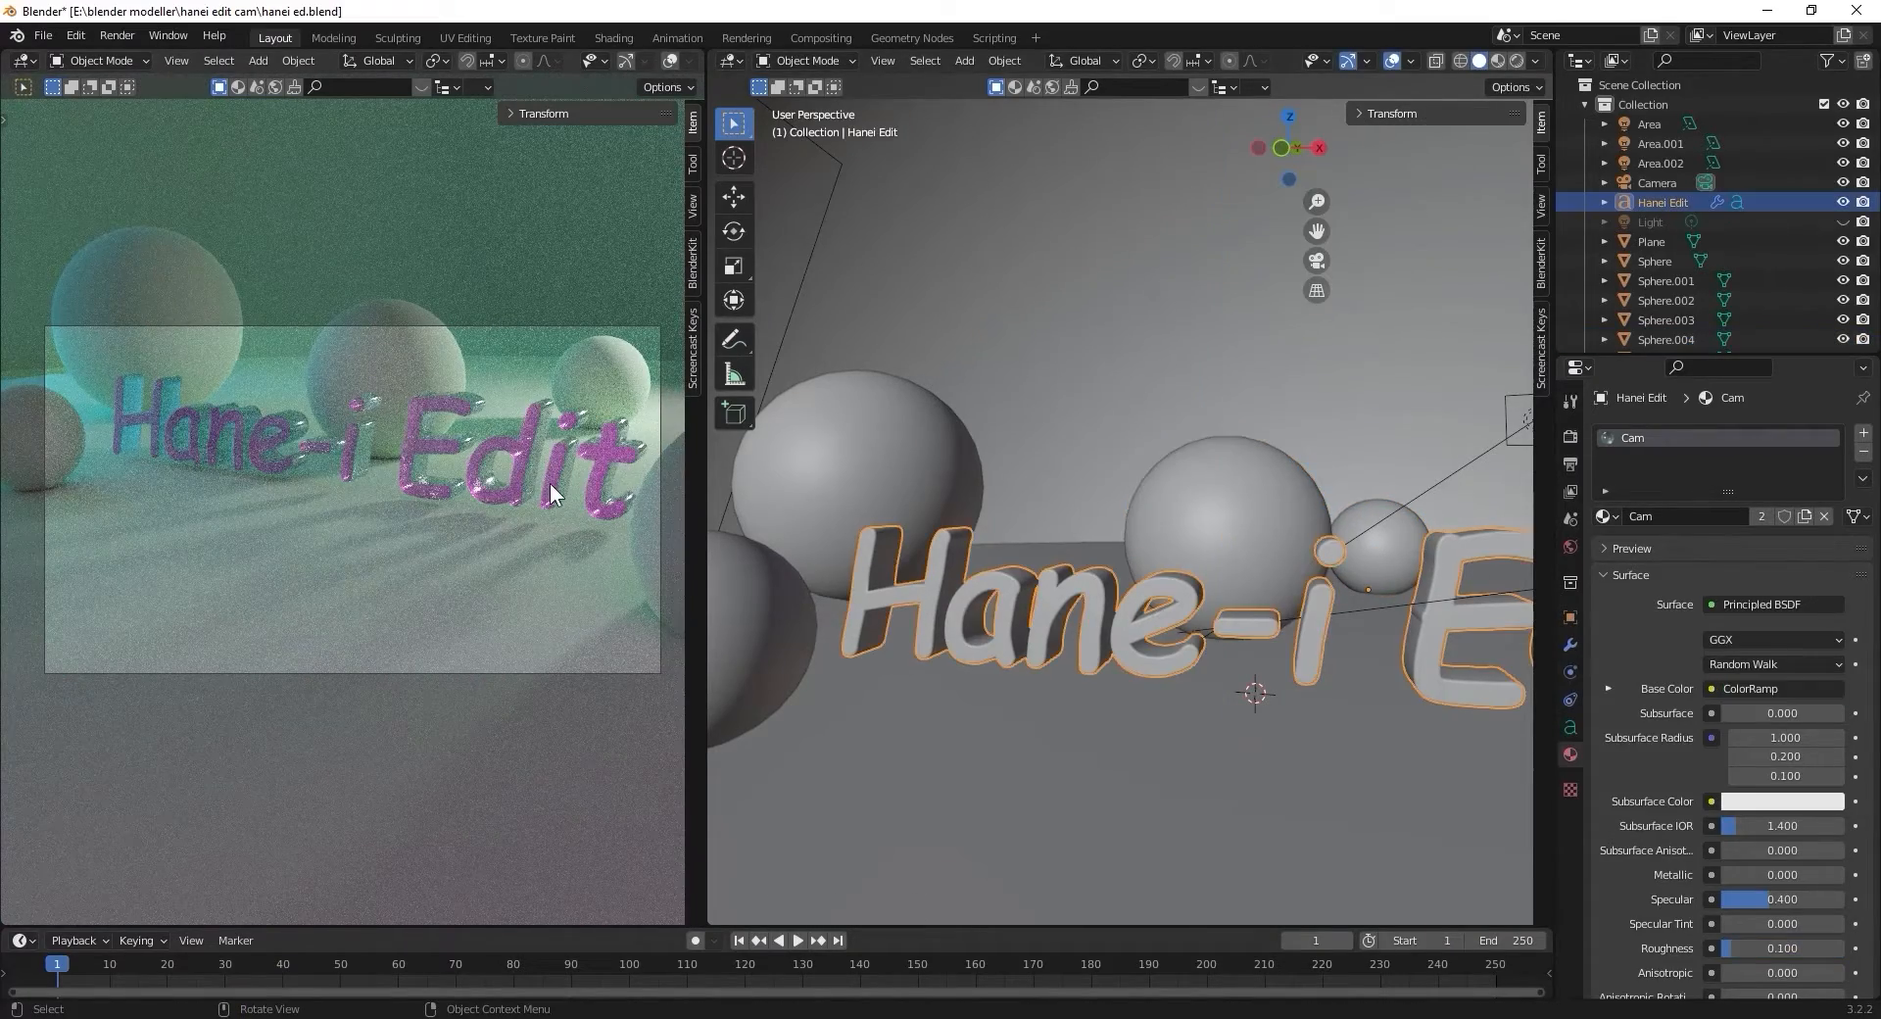
{"action": "middle_click_drag", "start_coordinate": [1244, 549], "coordinate": [1317, 549]}
{"action": "scroll", "coordinate": [1274, 813], "scroll_direction": "down", "scroll_amount": 2}
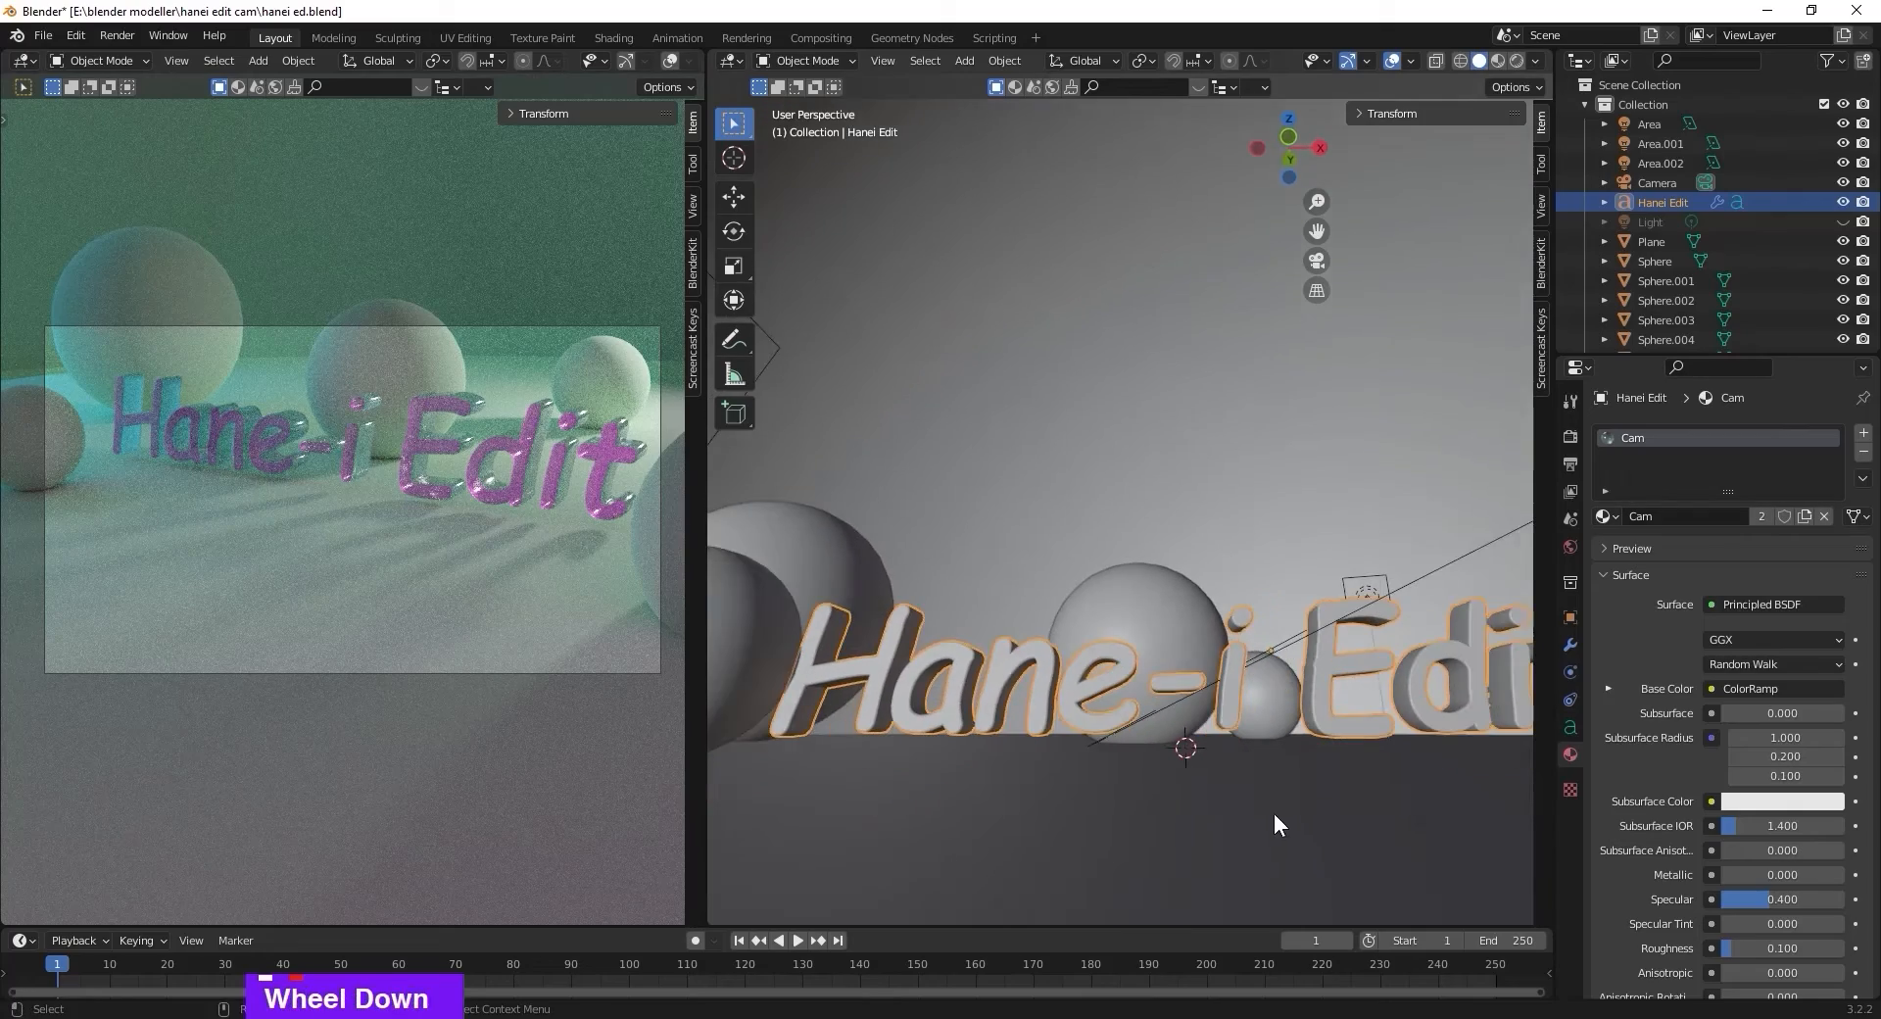
{"action": "middle_click_drag", "start_coordinate": [1269, 784], "coordinate": [1258, 780]}
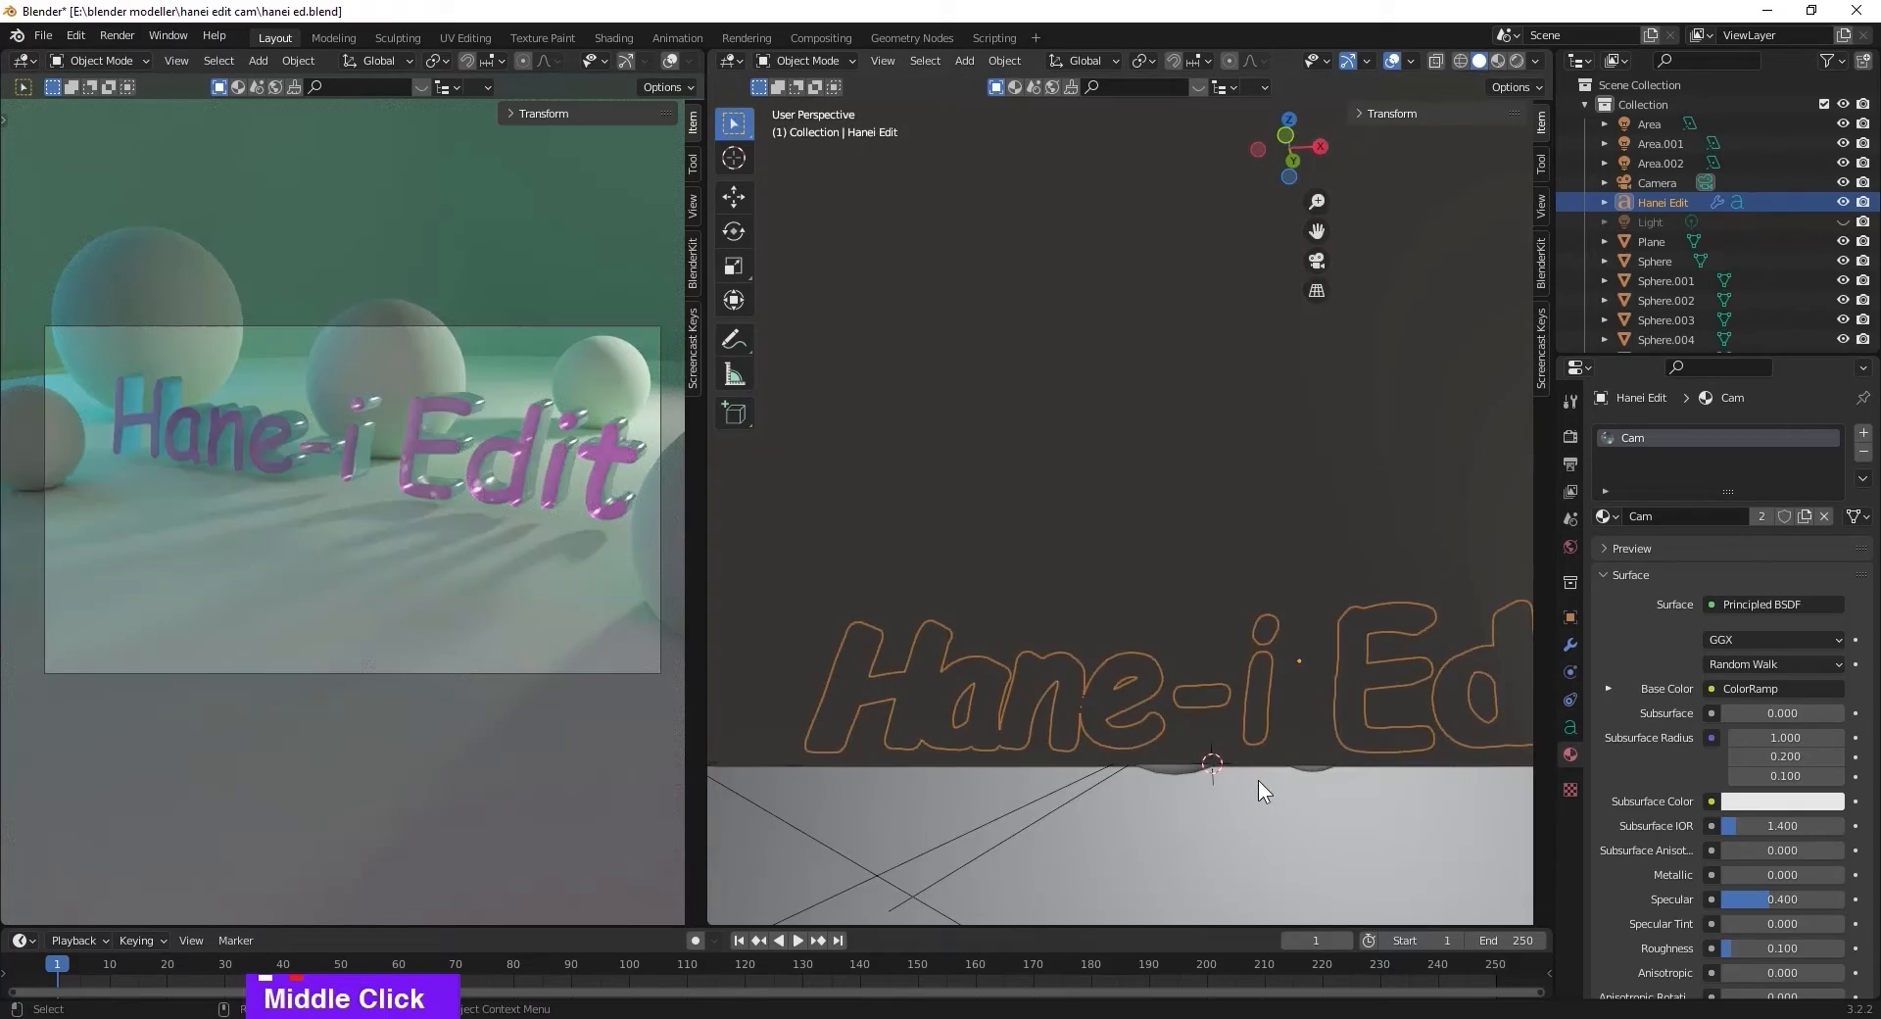
{"action": "key", "text": "g"}
{"action": "key", "text": "z"}
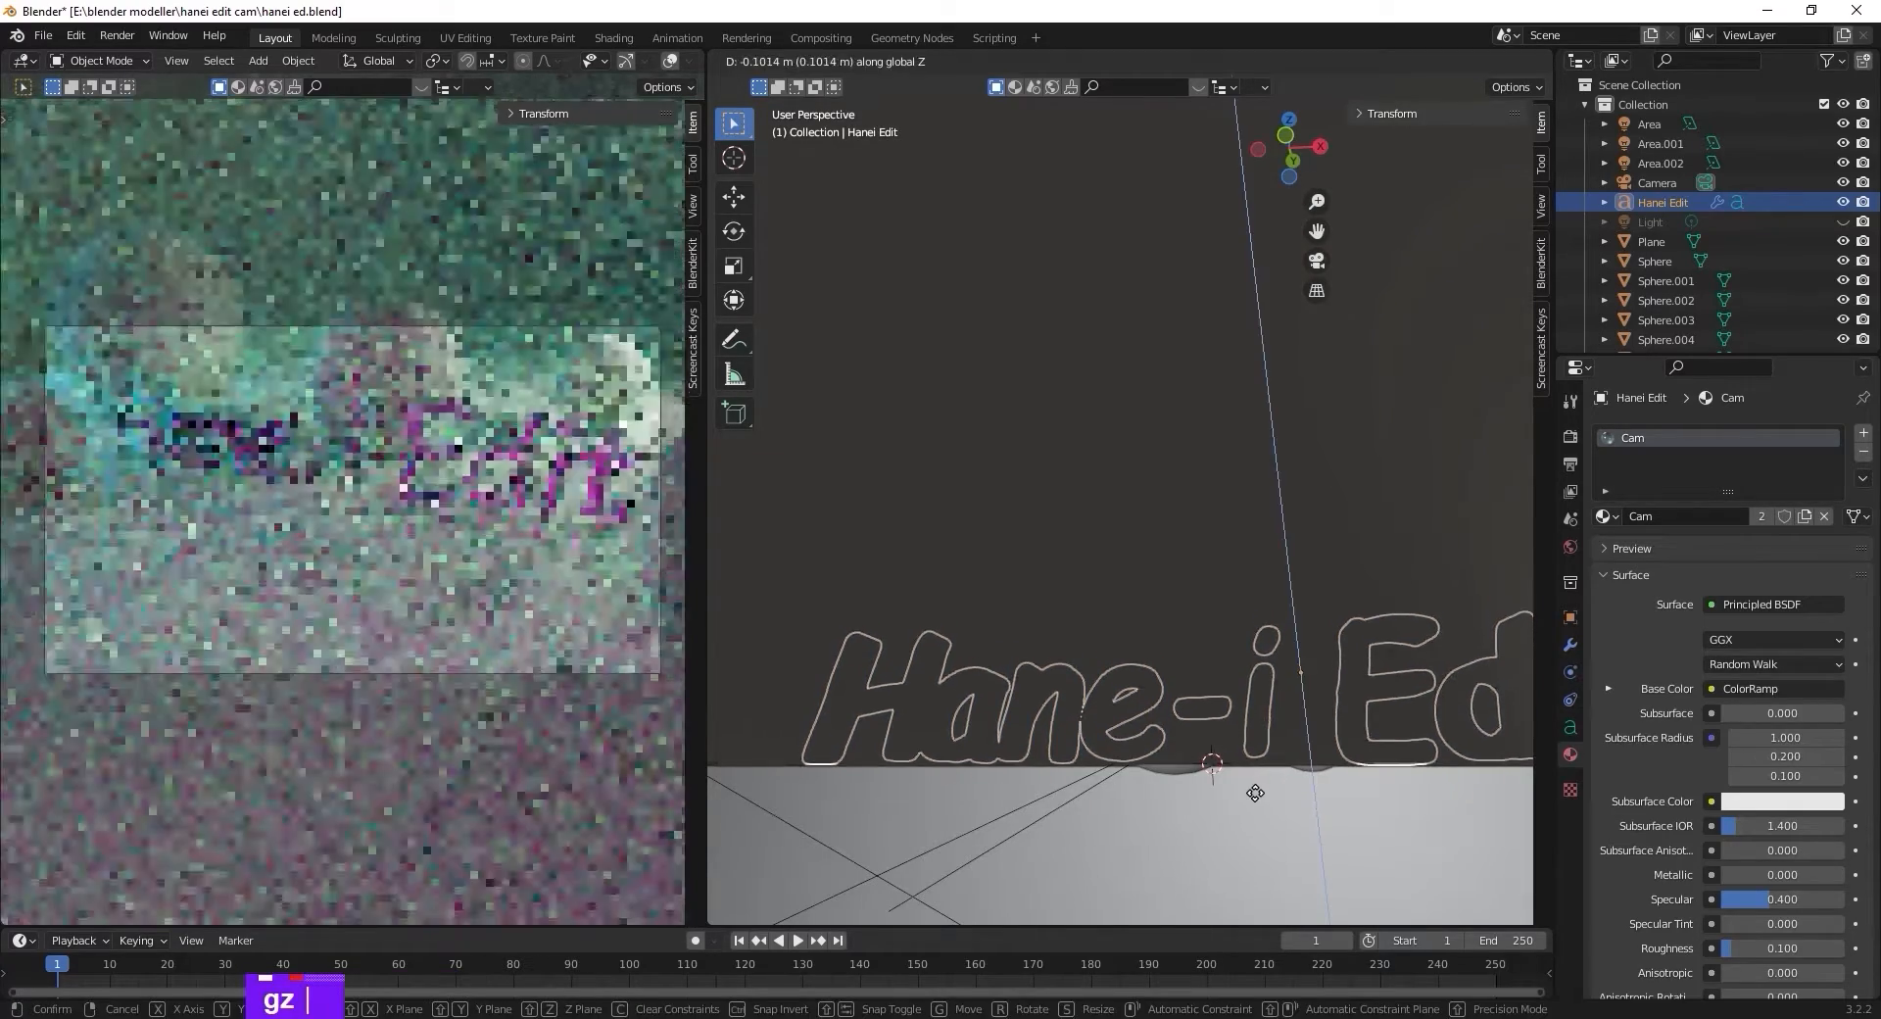
{"action": "left_click", "coordinate": [1252, 796]}
Raise the larger sphere behind the text slightly along Z so it stops sinking through the floor.
{"action": "middle_click_drag", "start_coordinate": [1249, 809], "coordinate": [1255, 764]}
{"action": "left_click", "coordinate": [1265, 657]}
{"action": "key", "text": "g"}
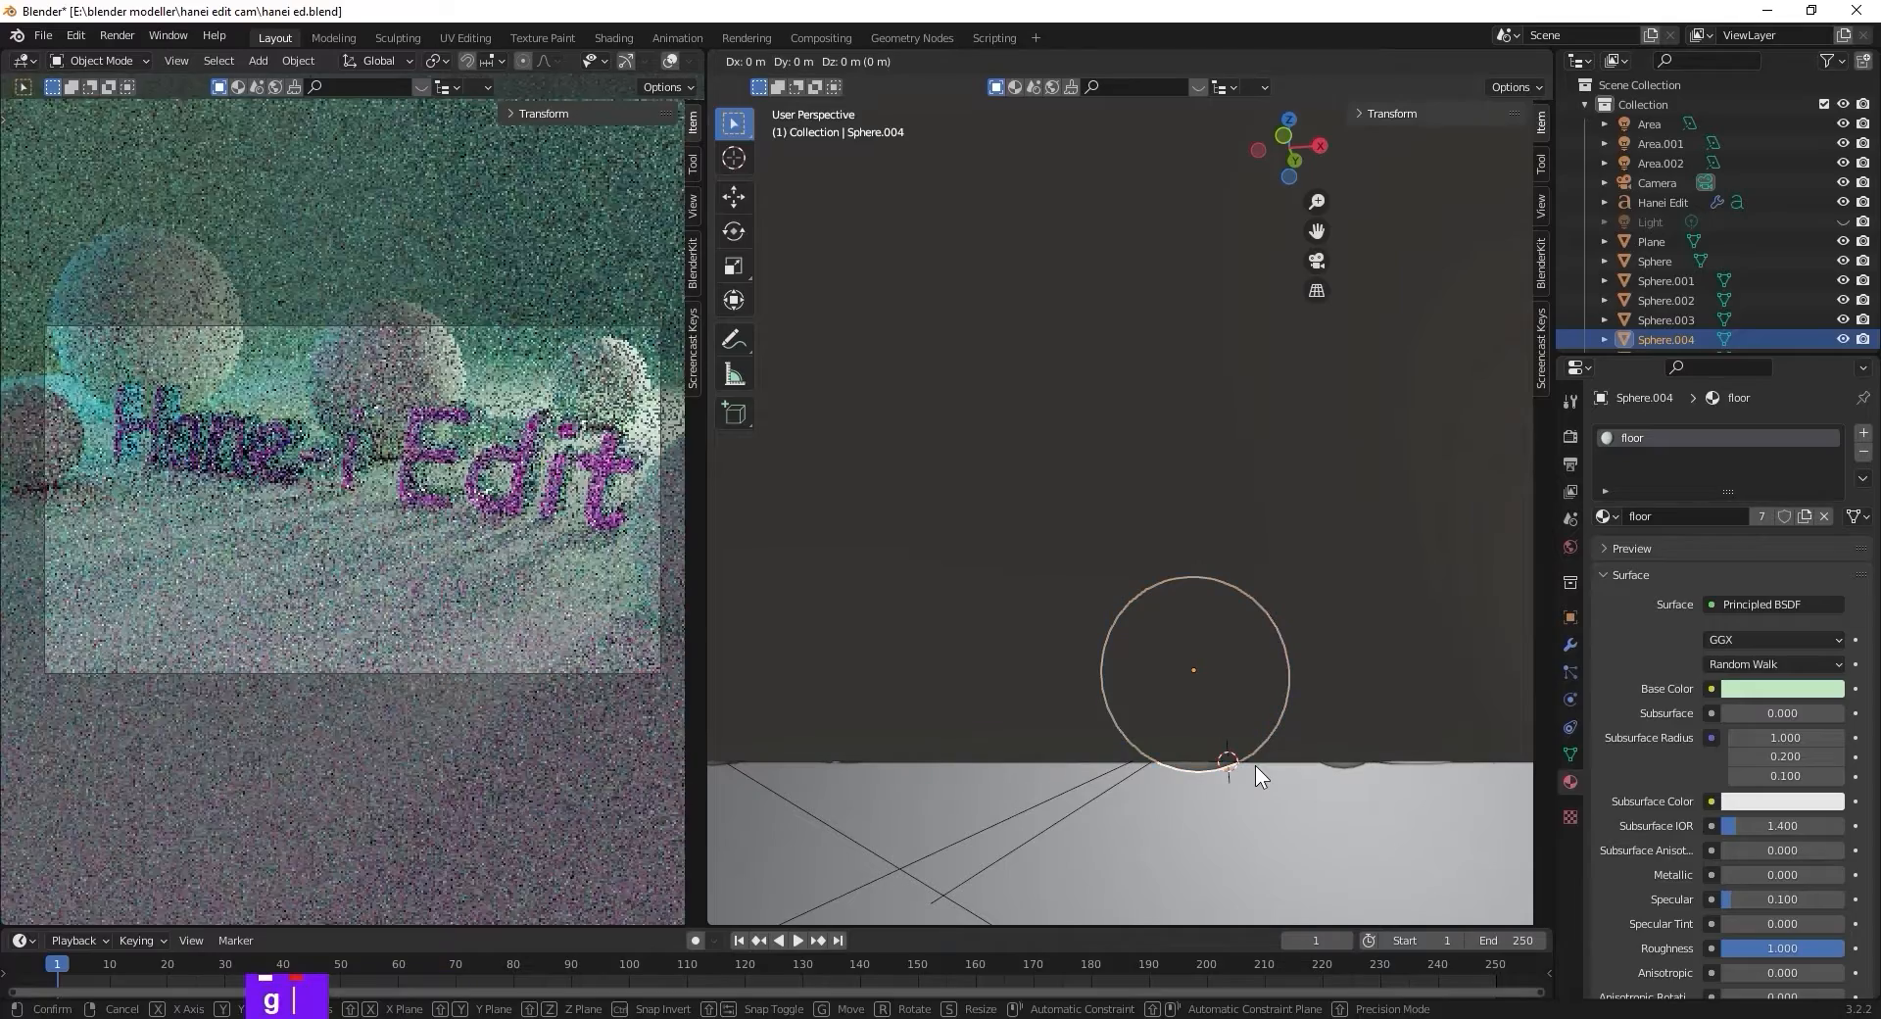
{"action": "key", "text": "z"}
{"action": "left_click", "coordinate": [1260, 758]}
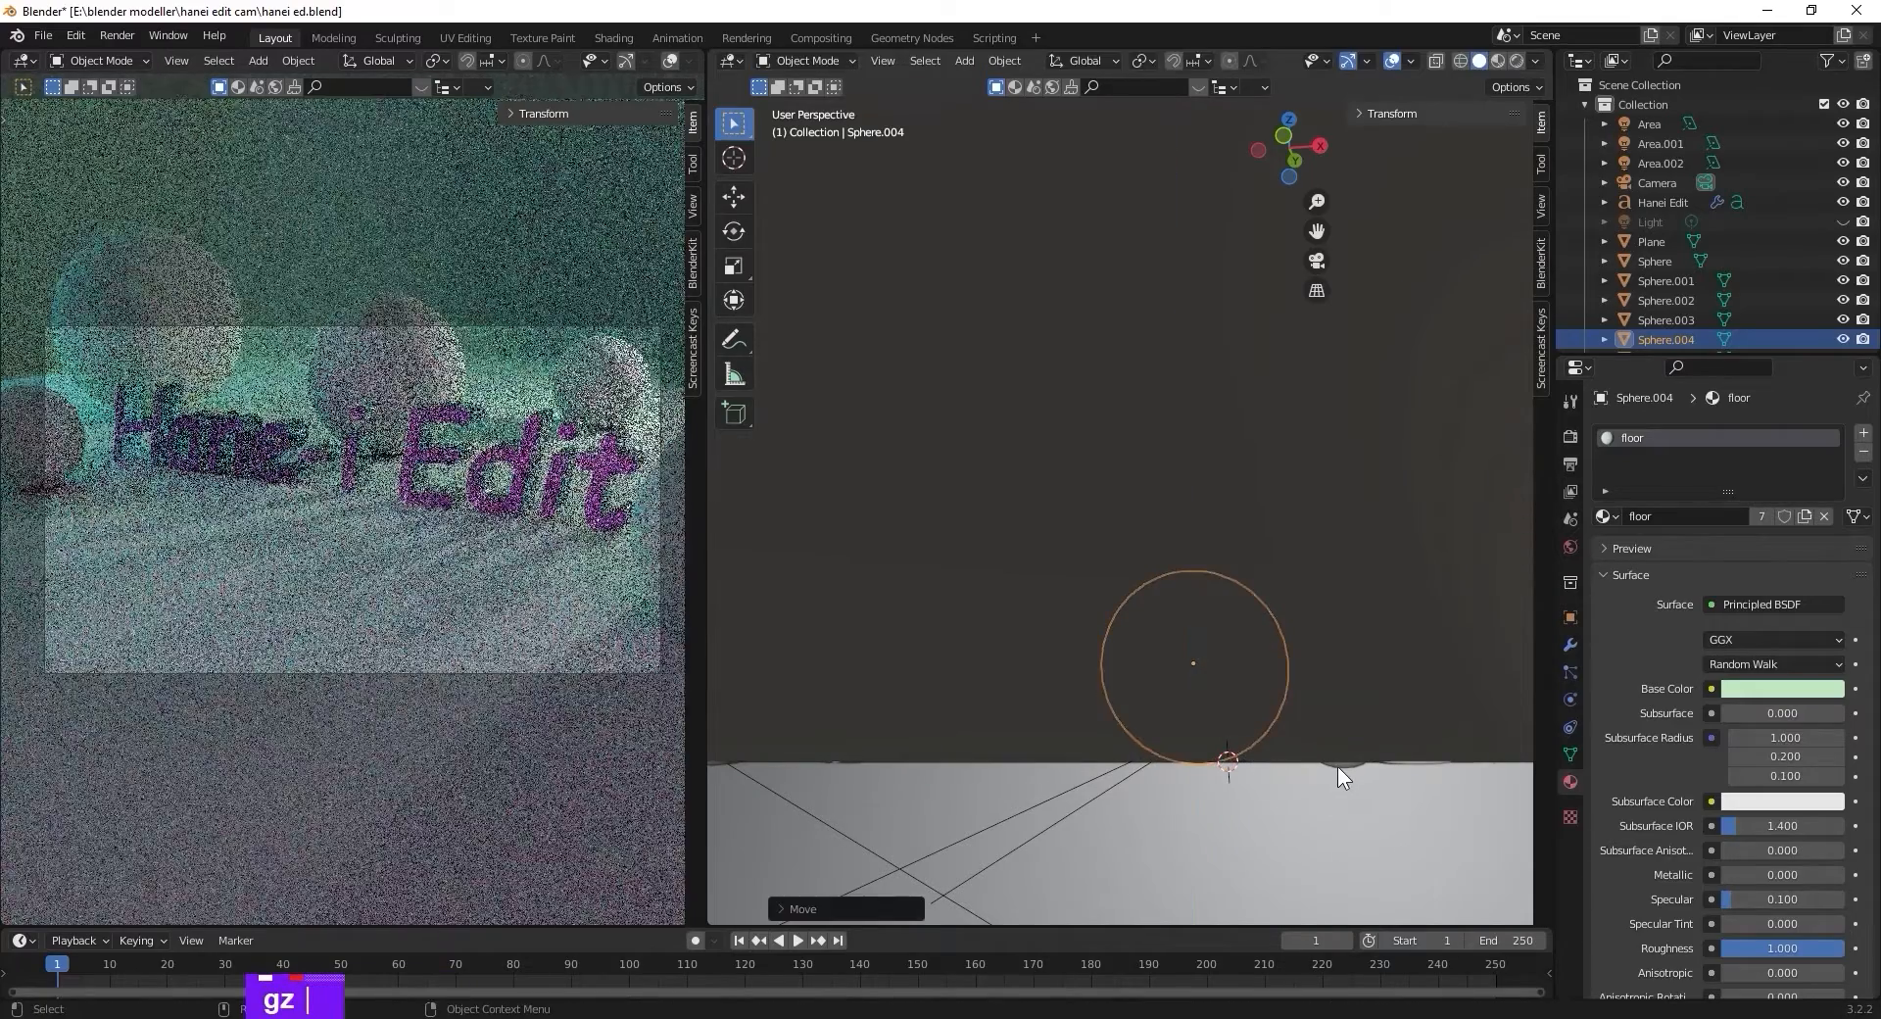
Raise the smaller, farther sphere behind the text about 0.08 m along Z to floor level.
{"action": "key", "text": "shift+d"}
{"action": "key", "text": "g"}
{"action": "key", "text": "z"}
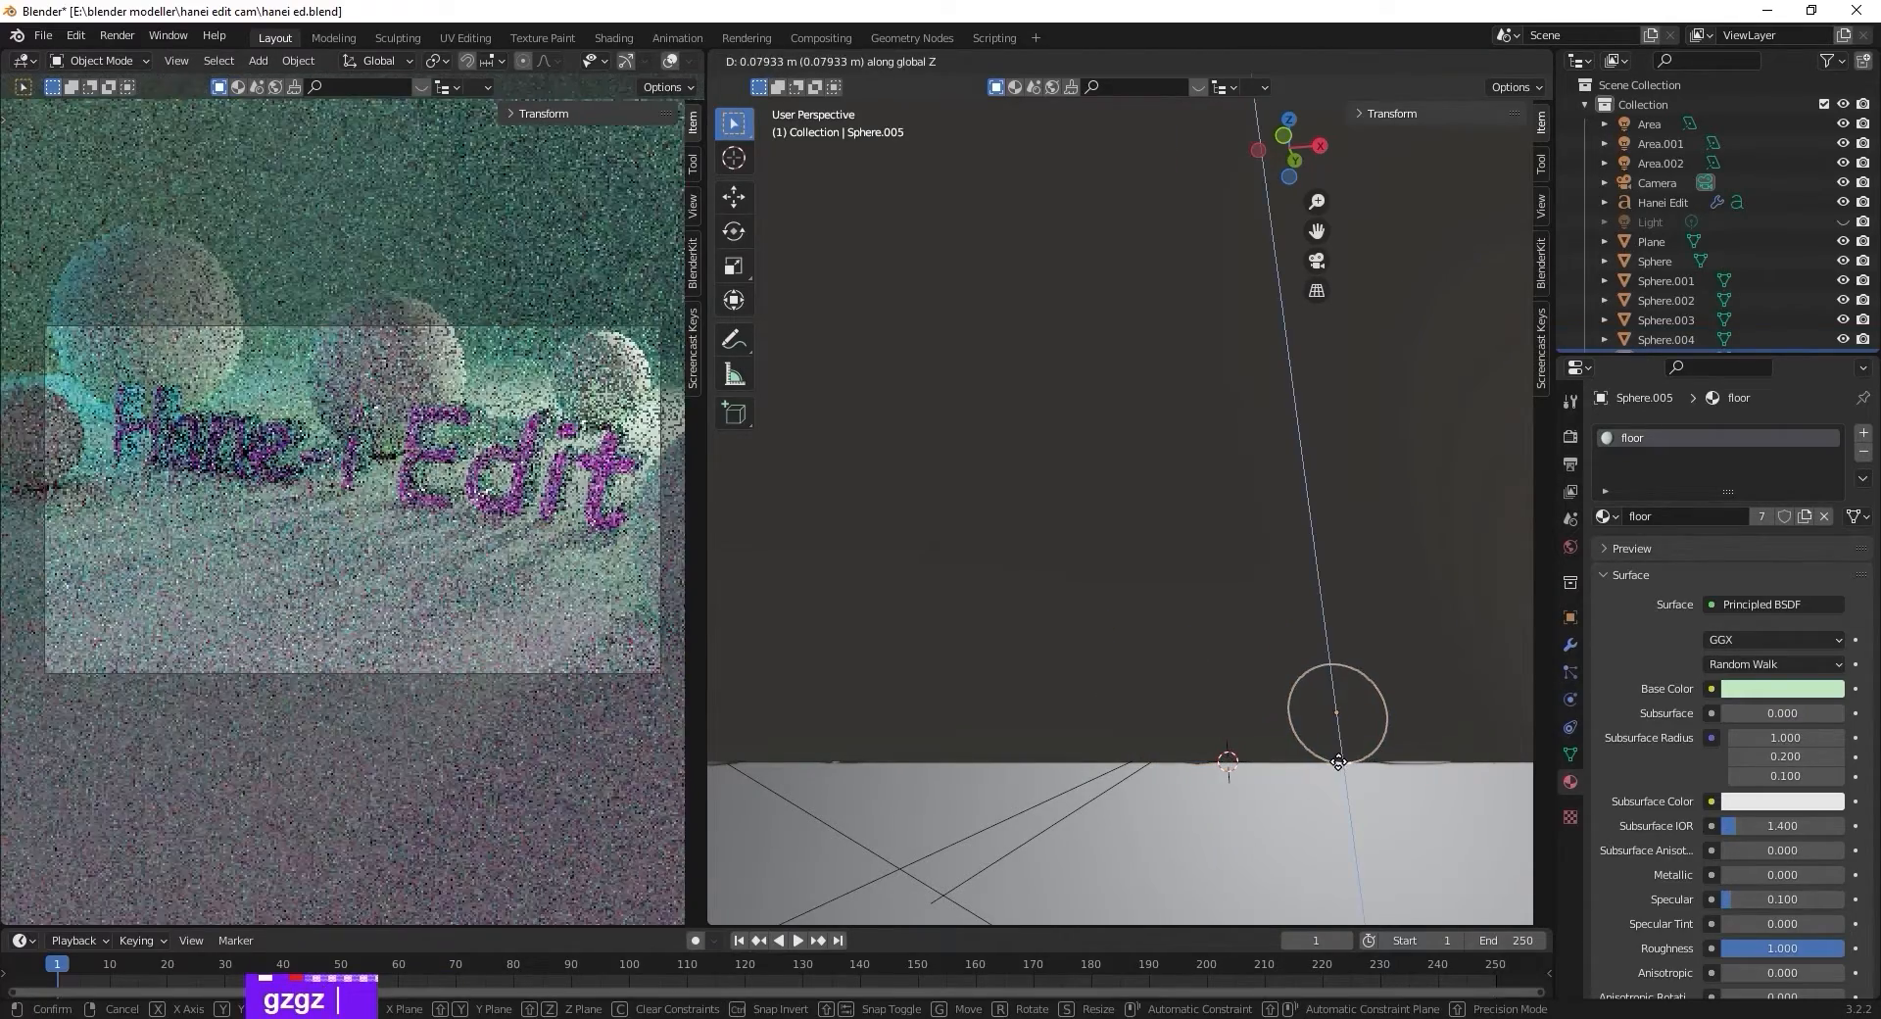
{"action": "left_click", "coordinate": [1338, 761]}
Raise the small sphere in front of the text's start slightly along Z so it clears the floor.
{"action": "middle_click_drag", "start_coordinate": [1072, 817], "coordinate": [977, 823]}
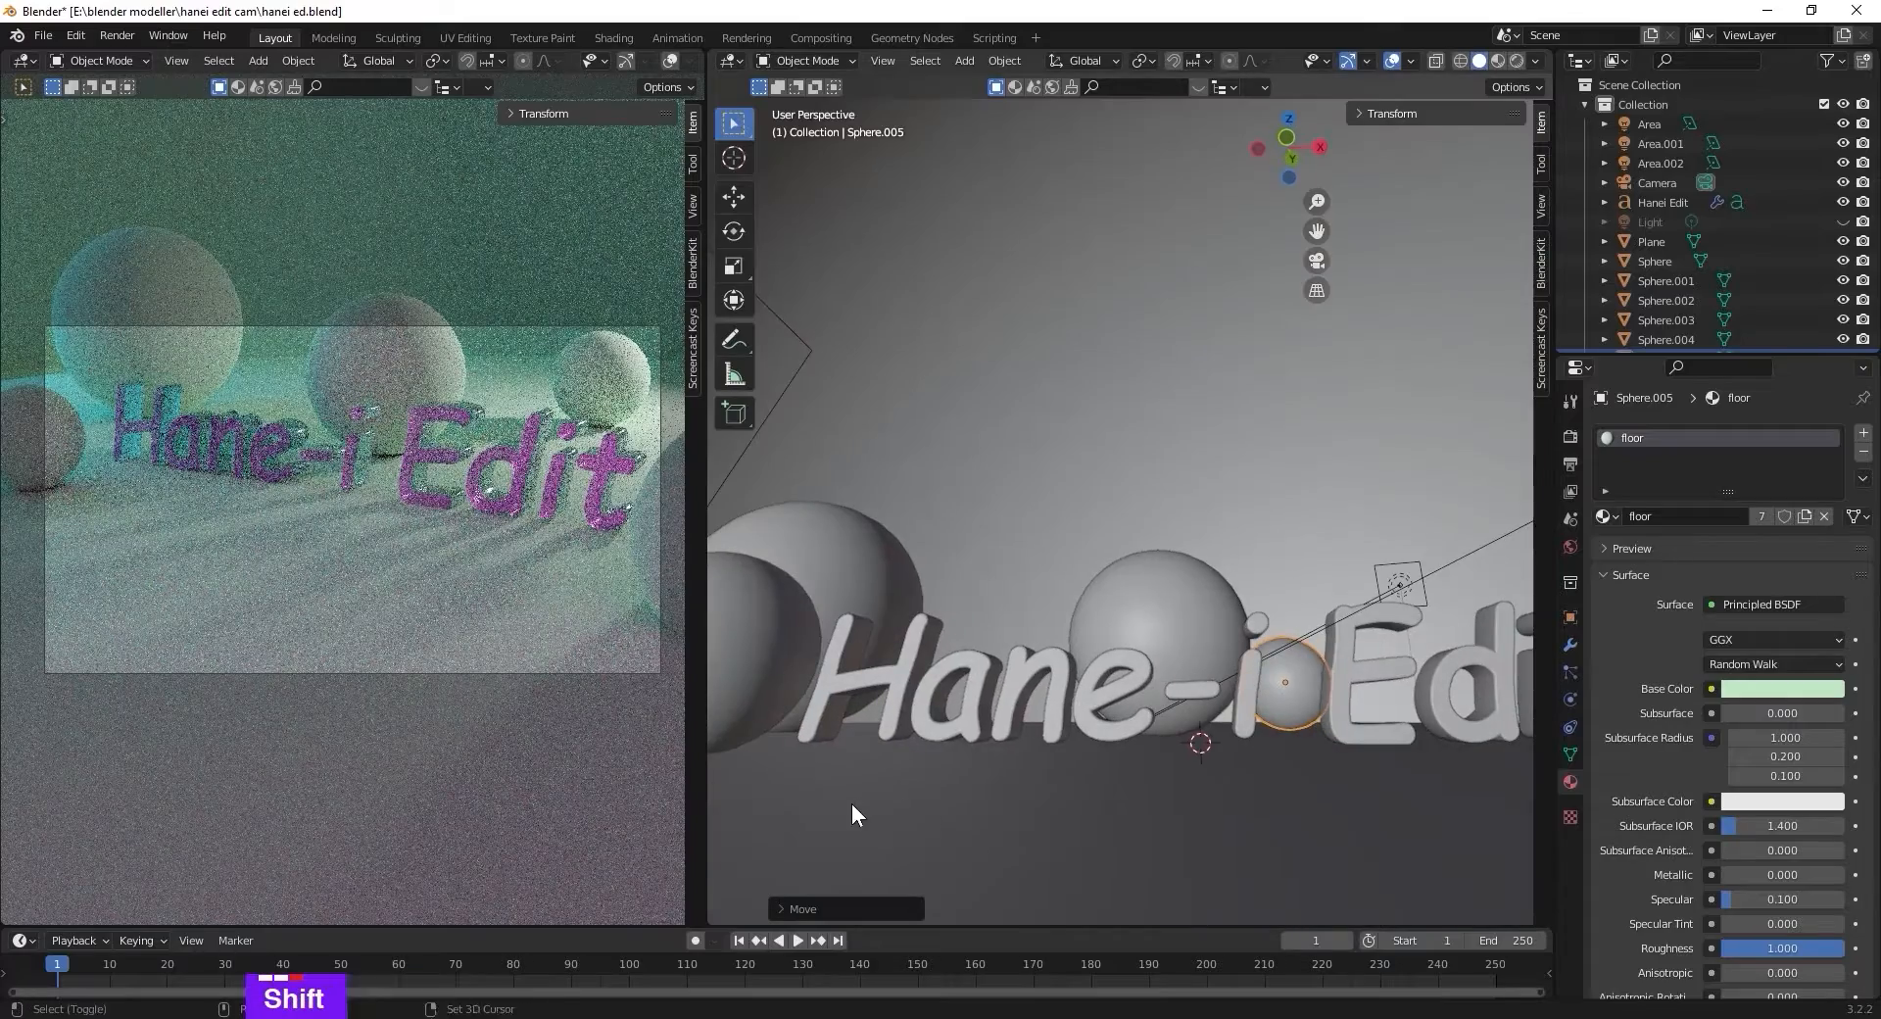
{"action": "middle_click_drag", "start_coordinate": [853, 805], "coordinate": [1153, 747], "text": "shift"}
{"action": "left_click", "coordinate": [972, 701]}
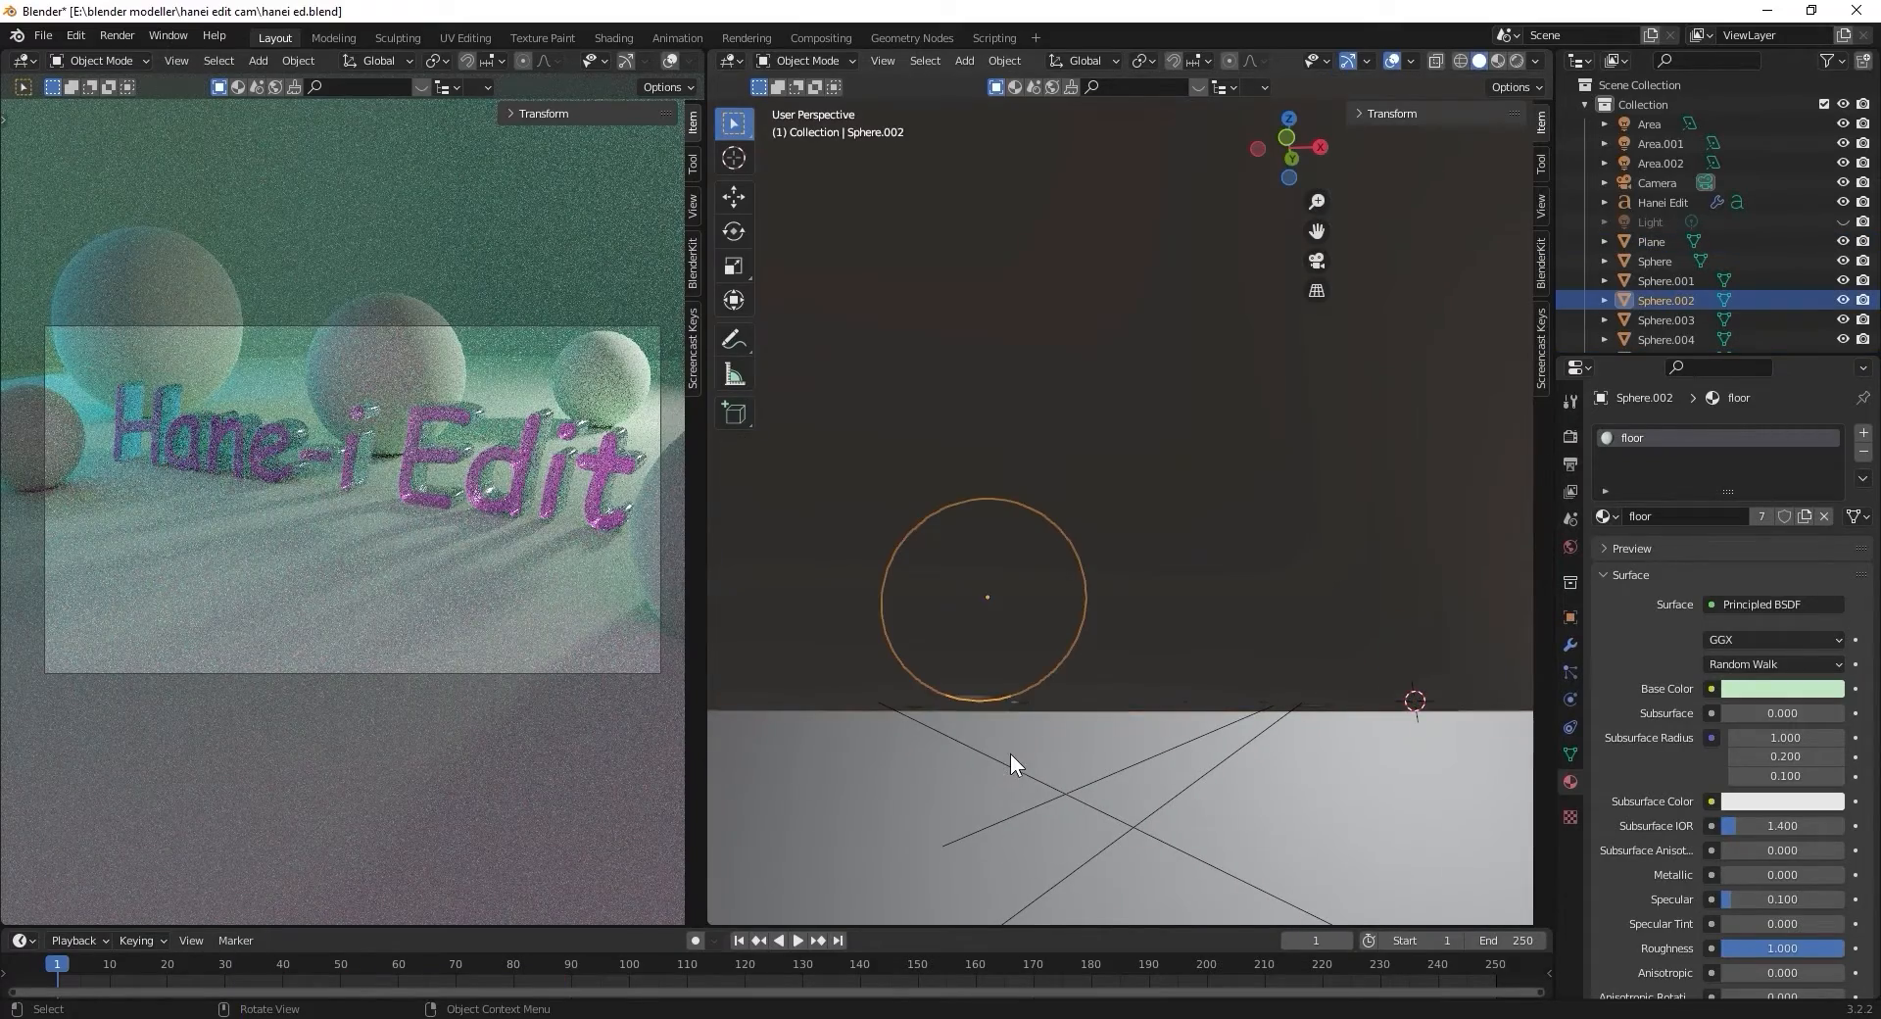
{"action": "key", "text": "g"}
{"action": "key", "text": "z"}
{"action": "left_click", "coordinate": [1010, 748]}
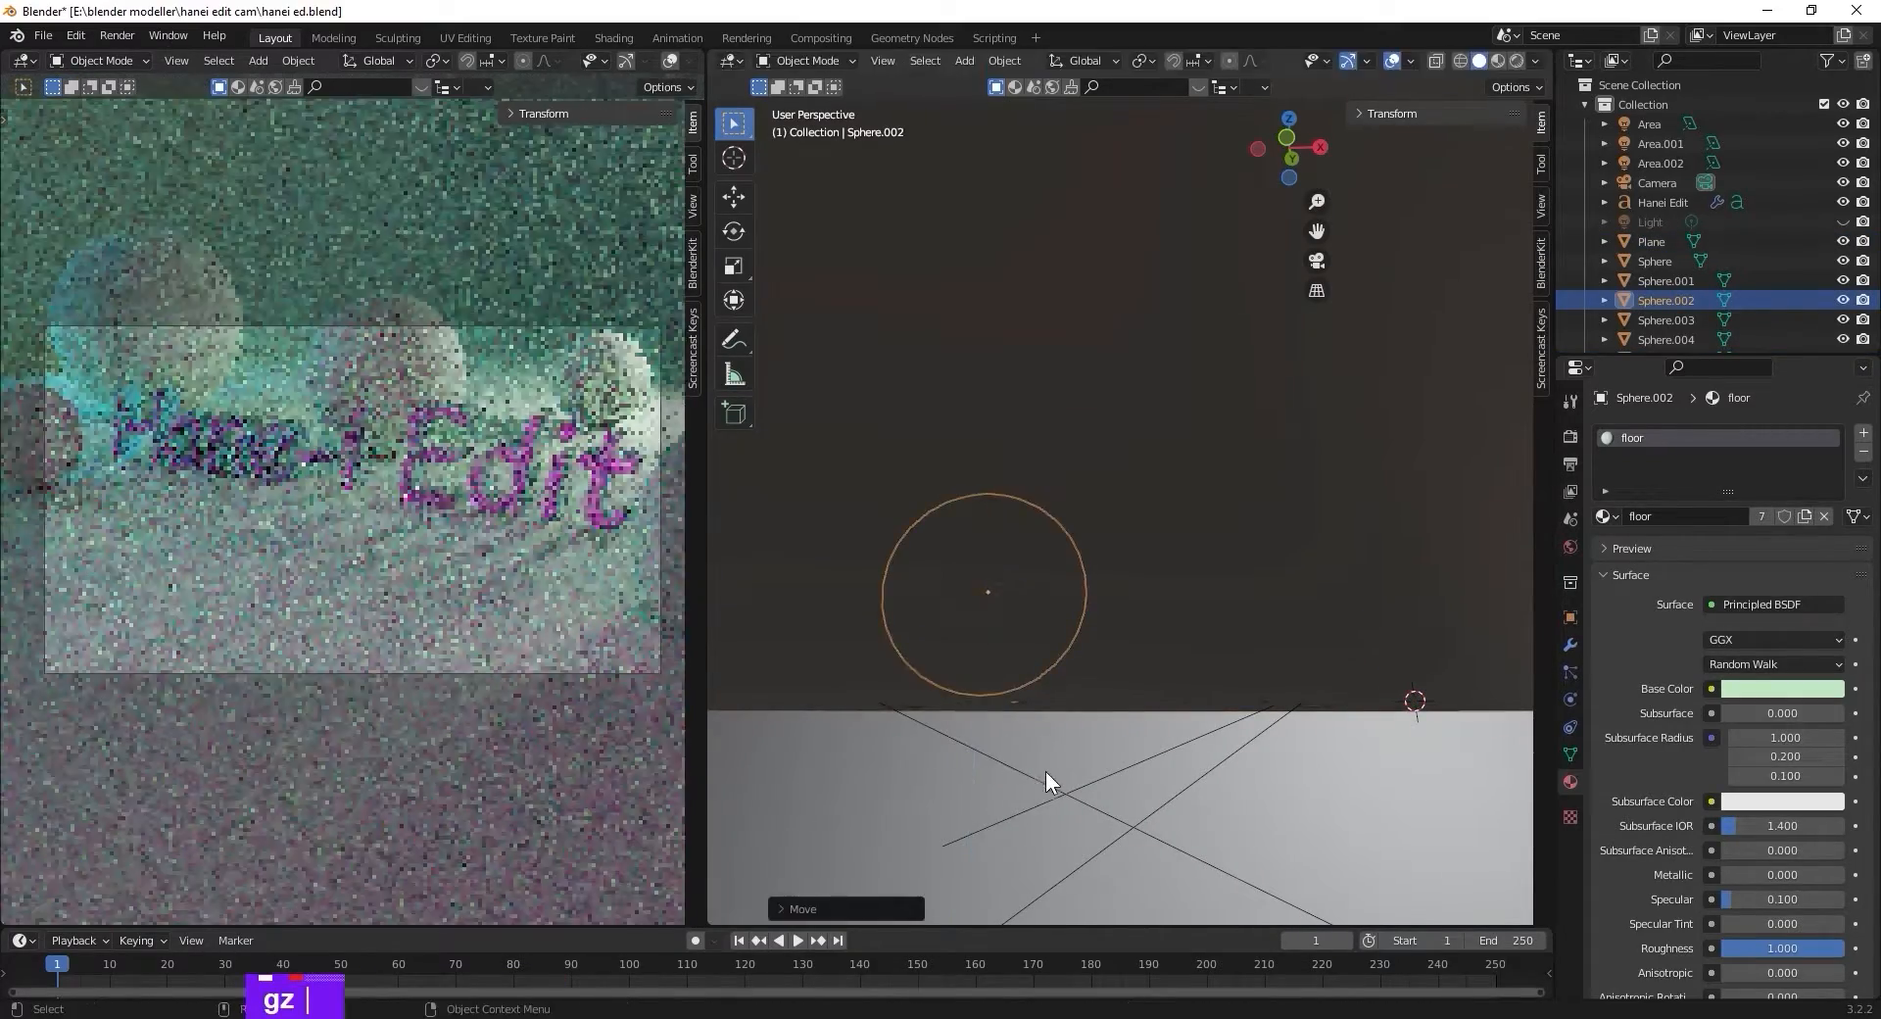
Inspect the floor contact from below and nudge the larger sphere behind the text up slightly along Z.
{"action": "middle_click", "coordinate": [1042, 768]}
{"action": "middle_click_drag", "start_coordinate": [1035, 762], "coordinate": [1123, 773]}
{"action": "scroll", "coordinate": [1029, 760], "scroll_direction": "up", "scroll_amount": 4}
{"action": "scroll", "coordinate": [1056, 795], "scroll_direction": "down", "scroll_amount": 2}
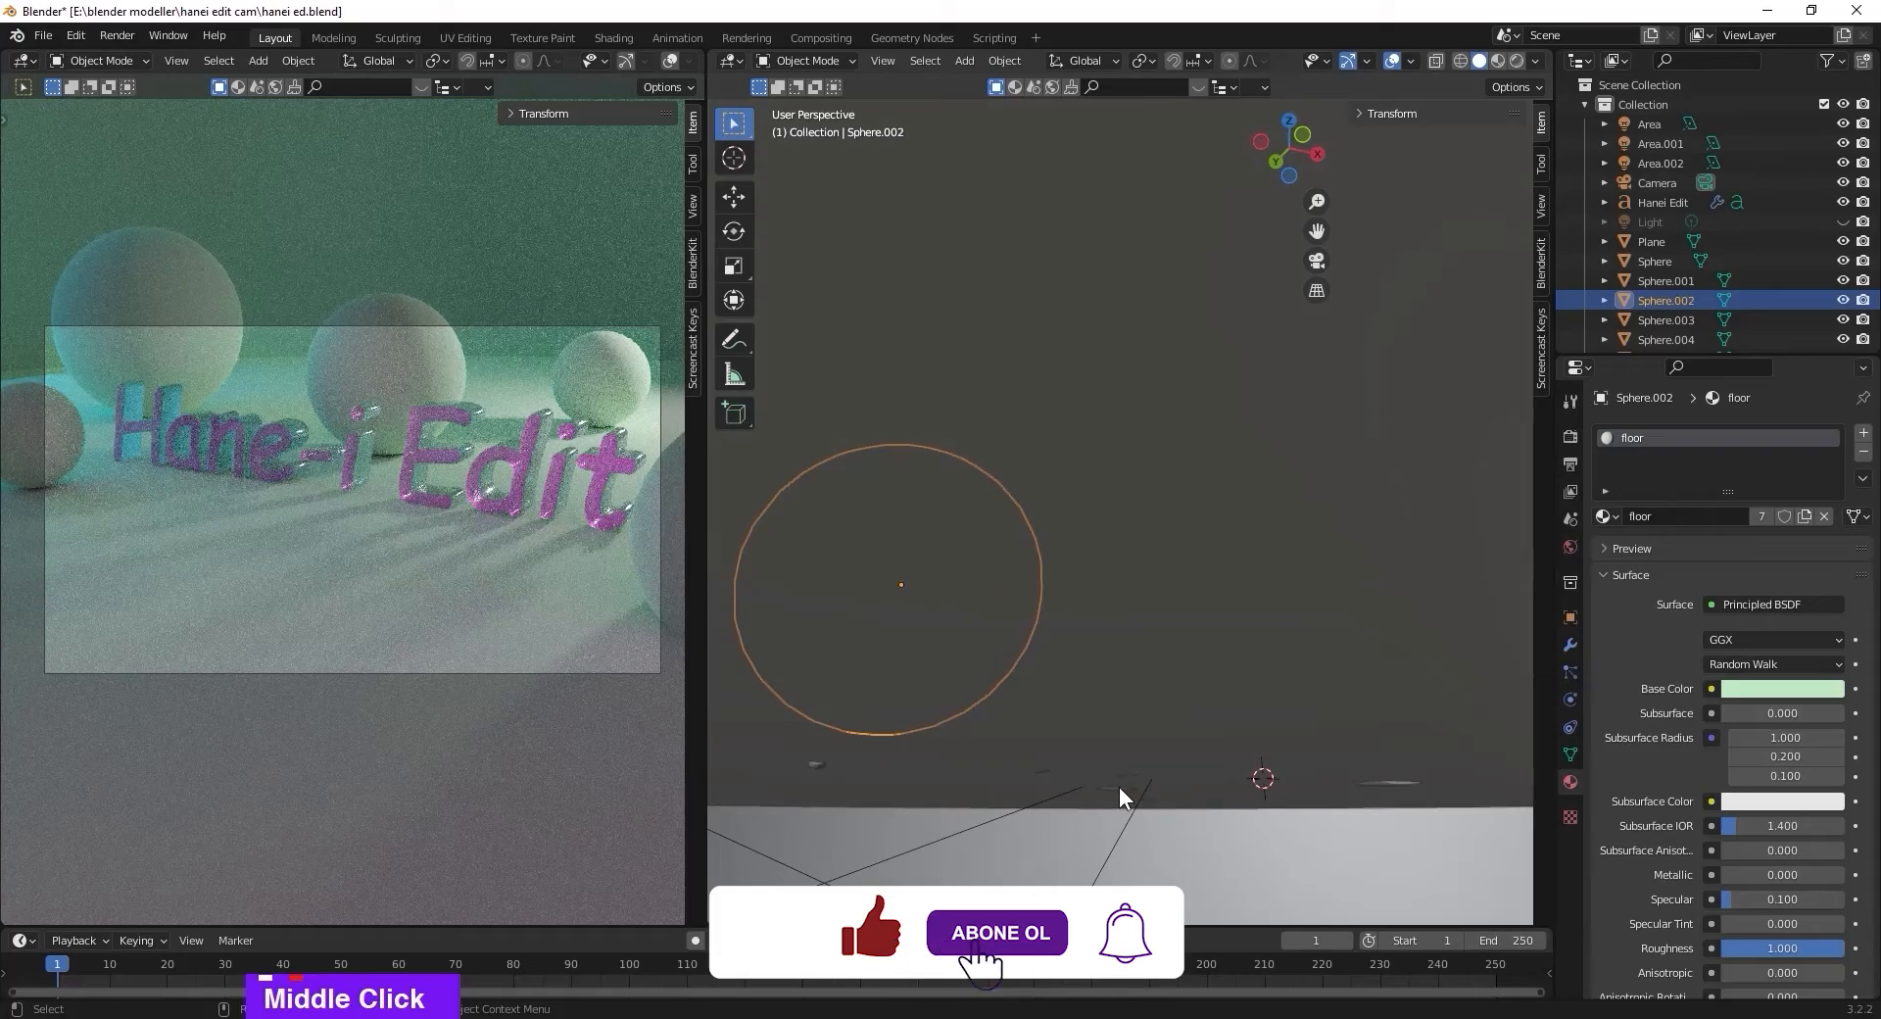
{"action": "left_click", "coordinate": [1119, 786]}
{"action": "left_click", "coordinate": [1115, 791]}
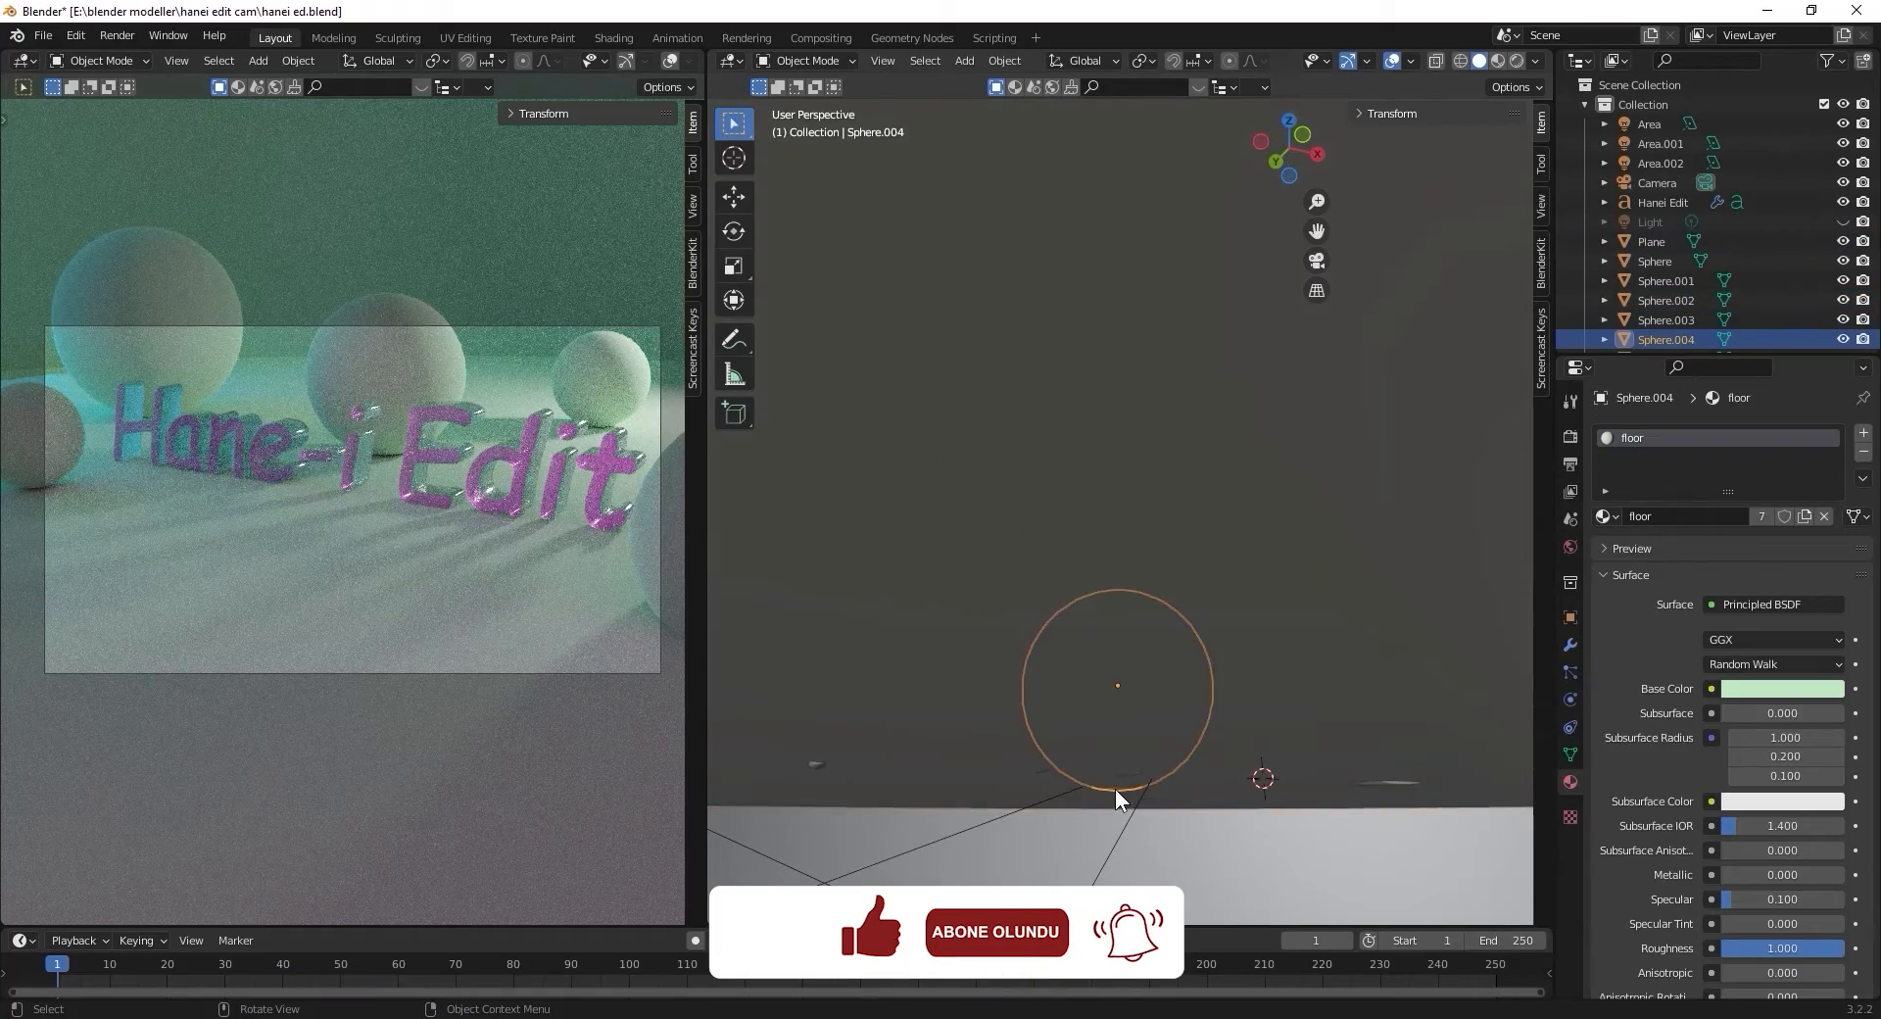
{"action": "key", "text": "g"}
{"action": "key", "text": "z"}
{"action": "key", "text": "Escape"}
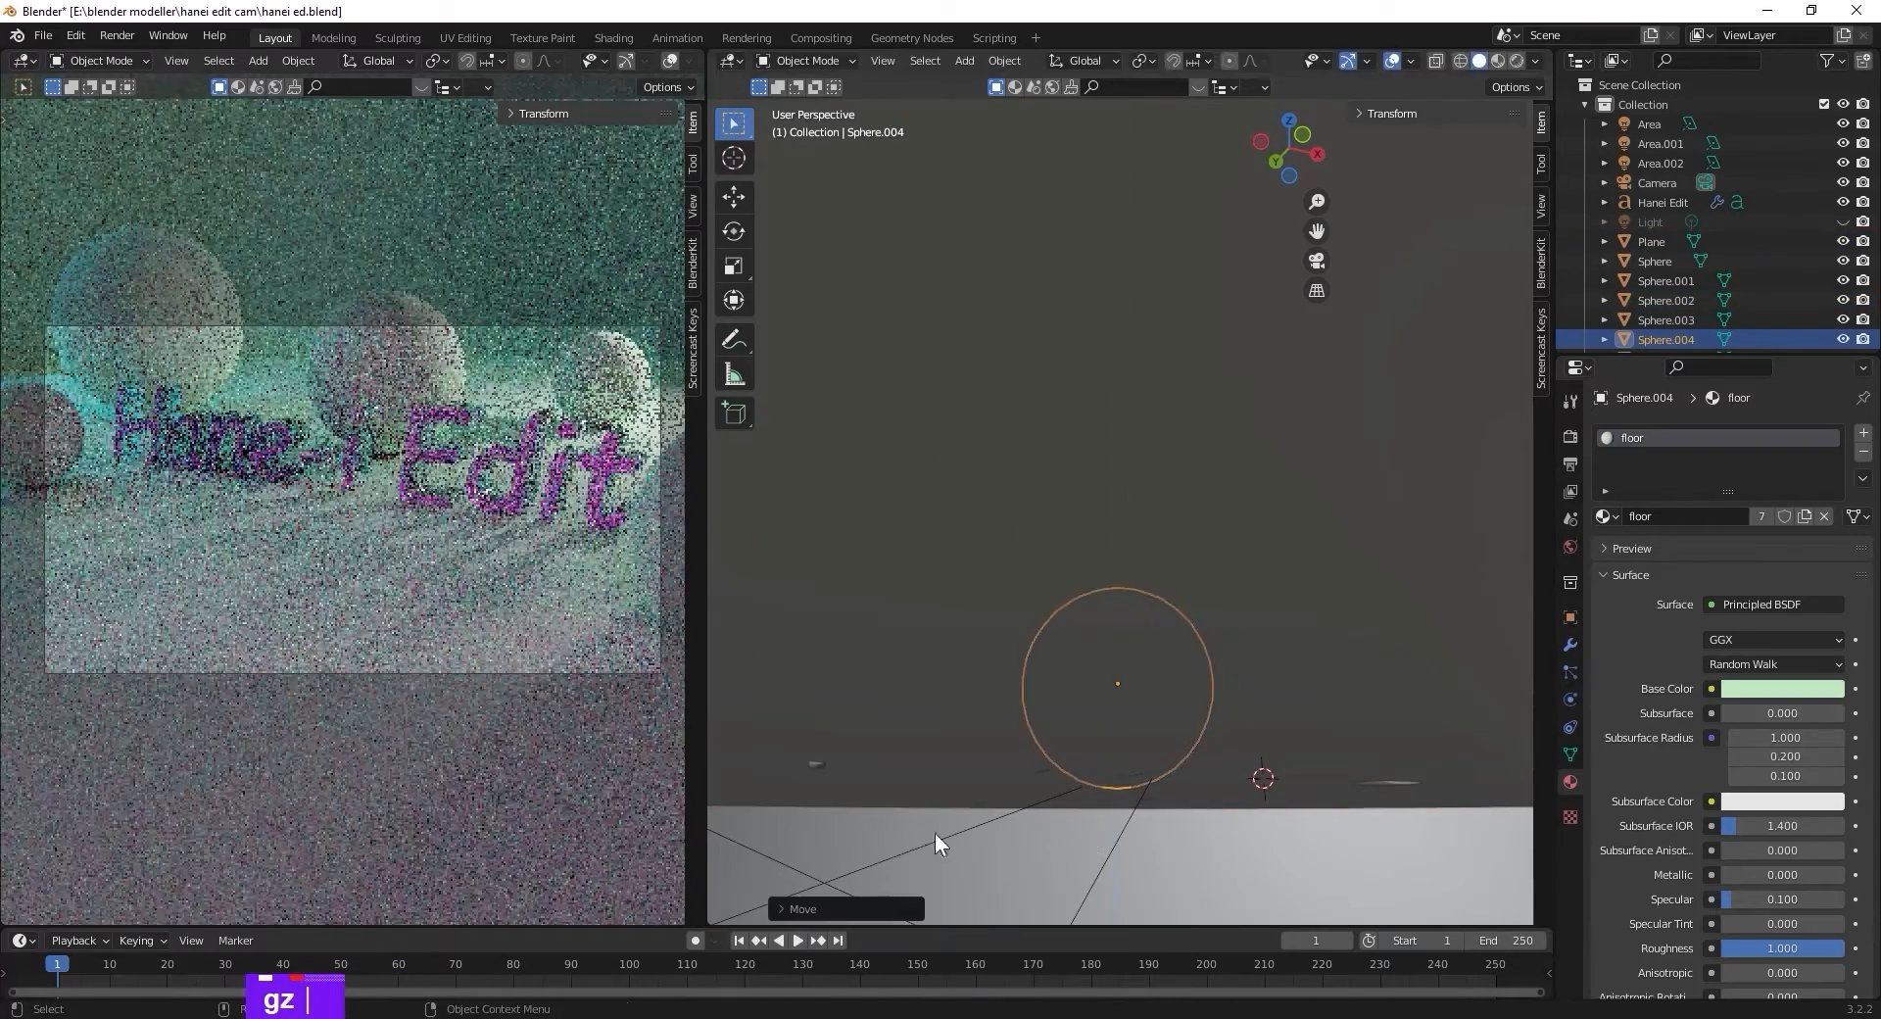
Raise the 3D text about 0.02 m along Z so its letters clear the floor.
{"action": "left_click", "coordinate": [815, 766]}
{"action": "key", "text": "g"}
{"action": "key", "text": "z"}
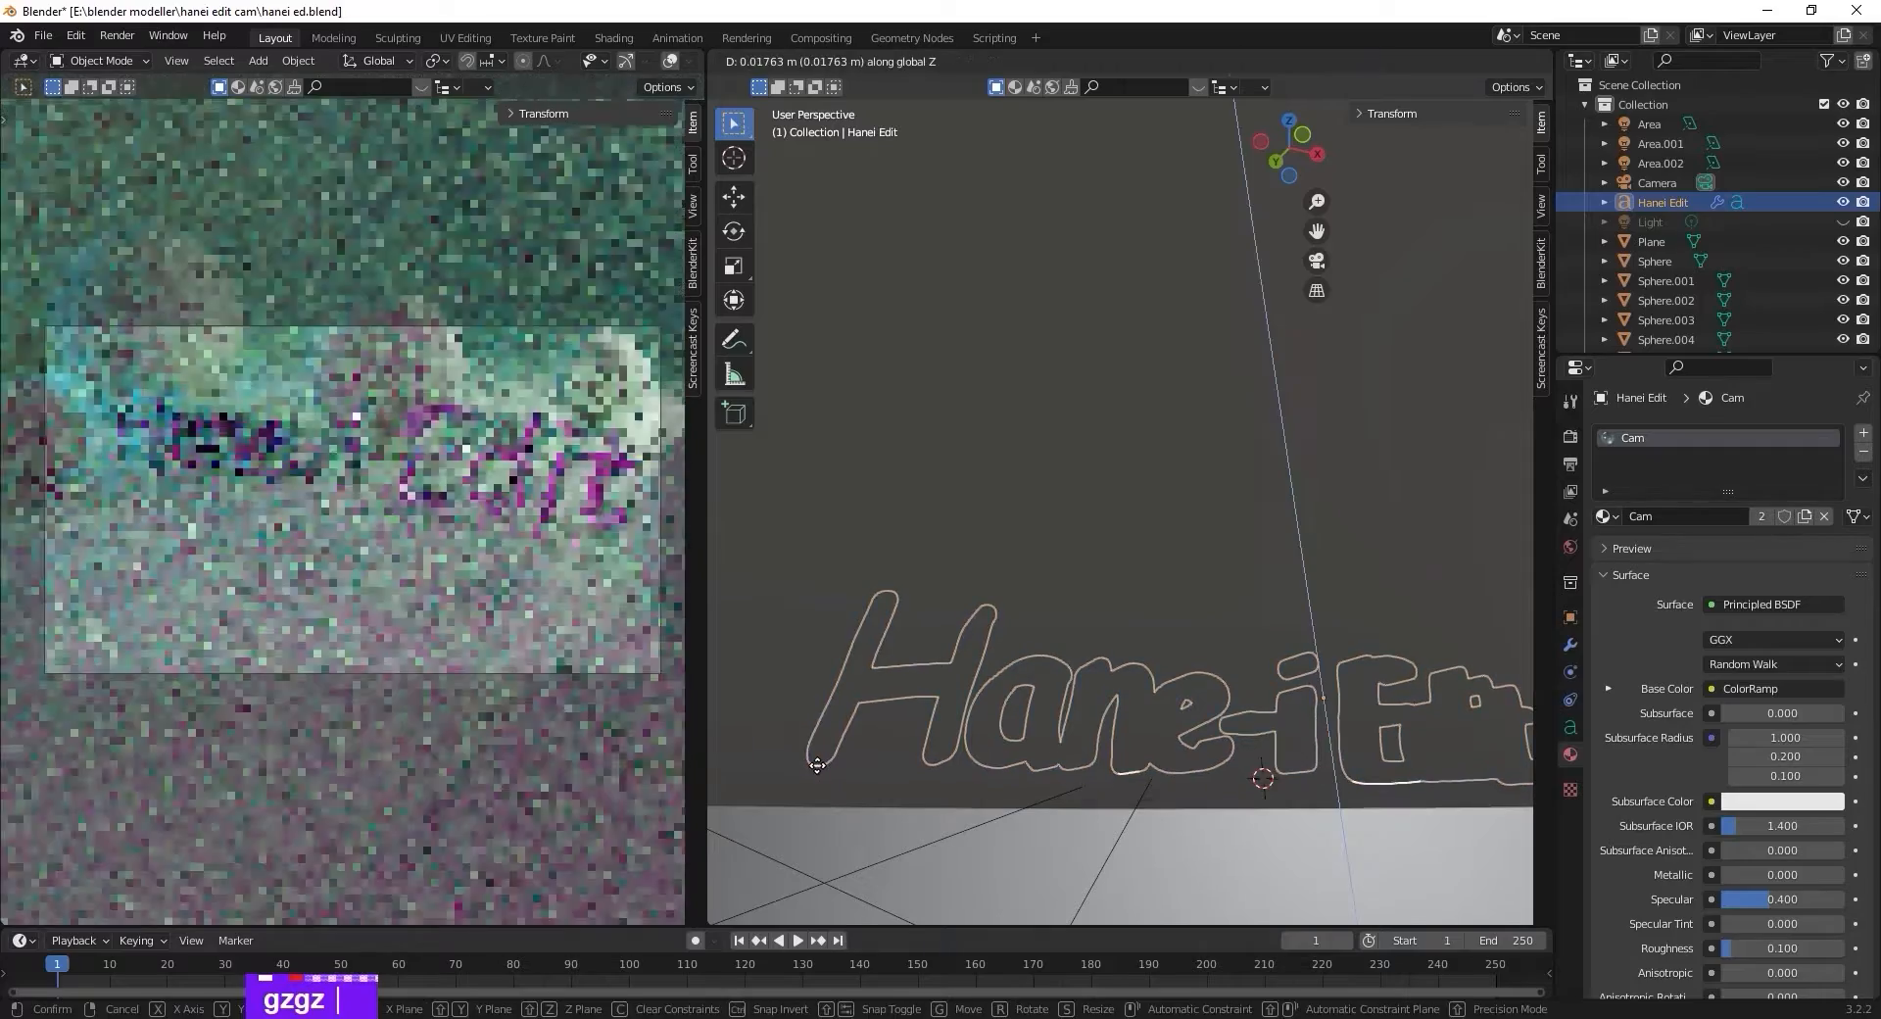
{"action": "left_click", "coordinate": [878, 842]}
Raise the sphere beyond the end of the text about 0.25 m along Z out of the floor.
{"action": "middle_click_drag", "start_coordinate": [1114, 839], "coordinate": [1107, 893]}
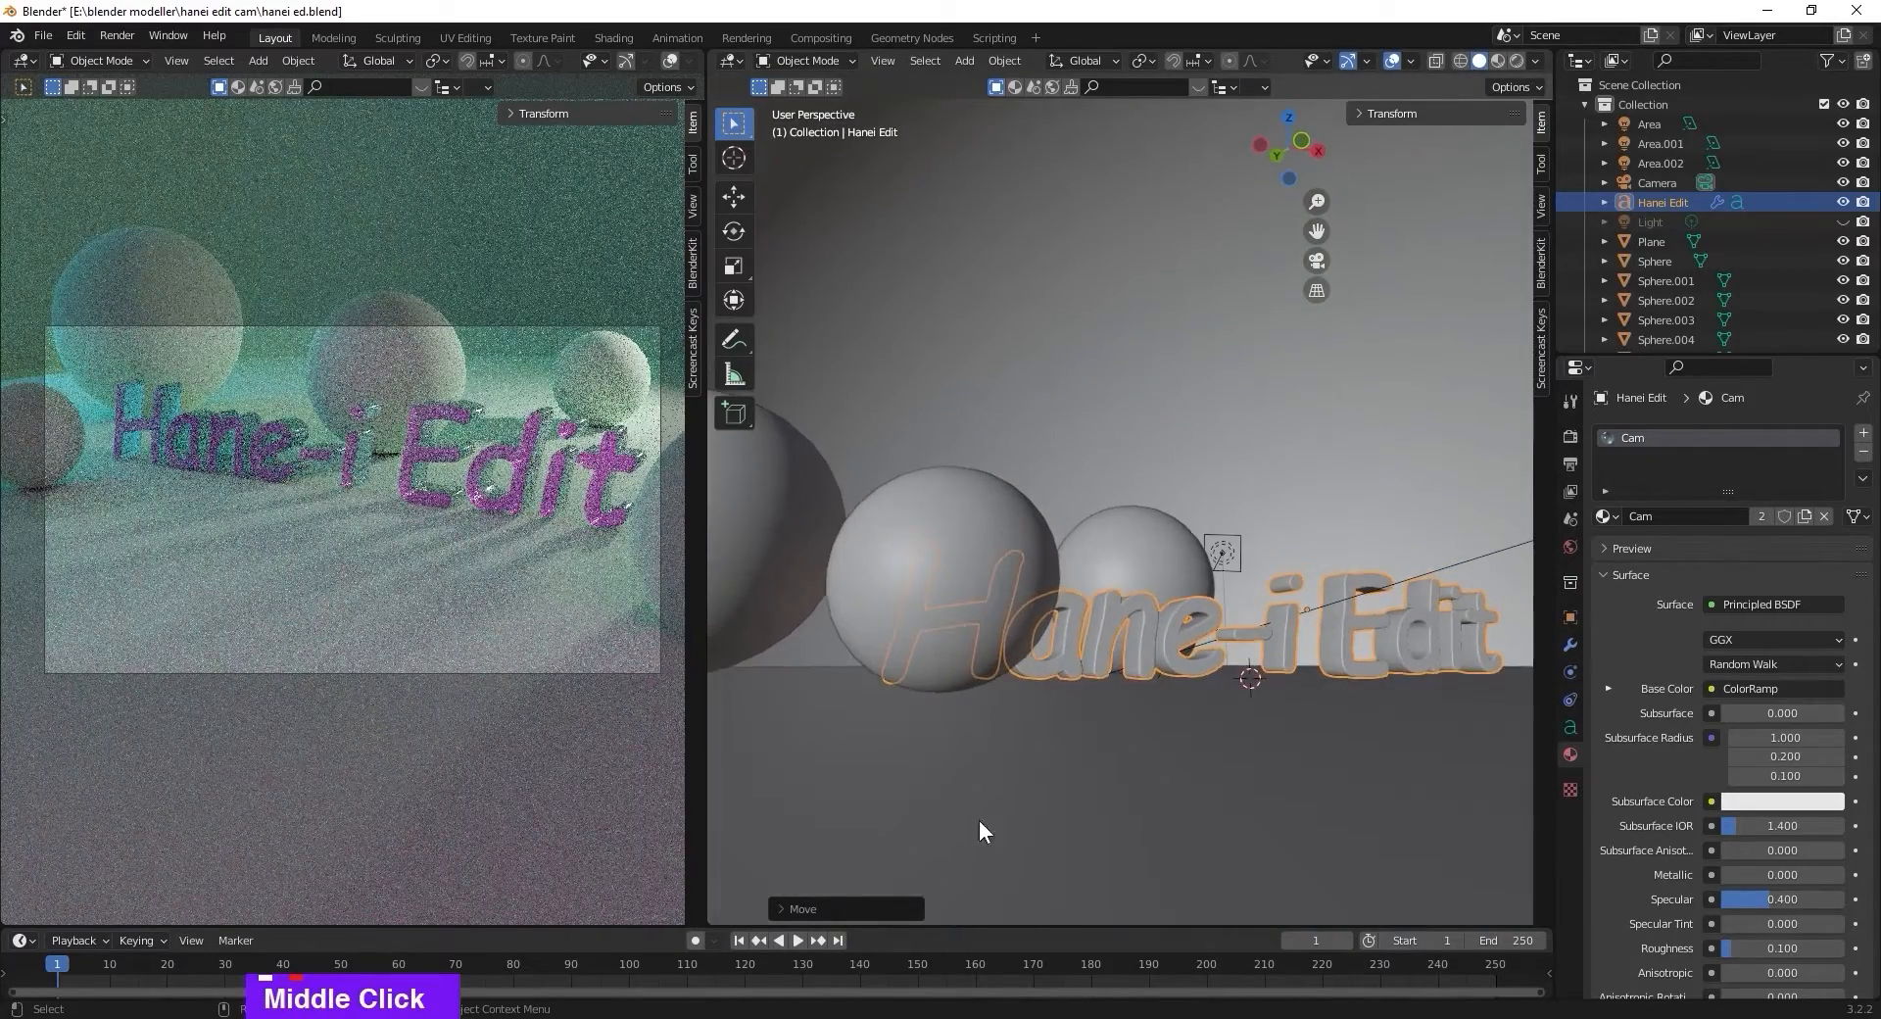
{"action": "scroll", "coordinate": [946, 781], "scroll_direction": "down", "scroll_amount": 6}
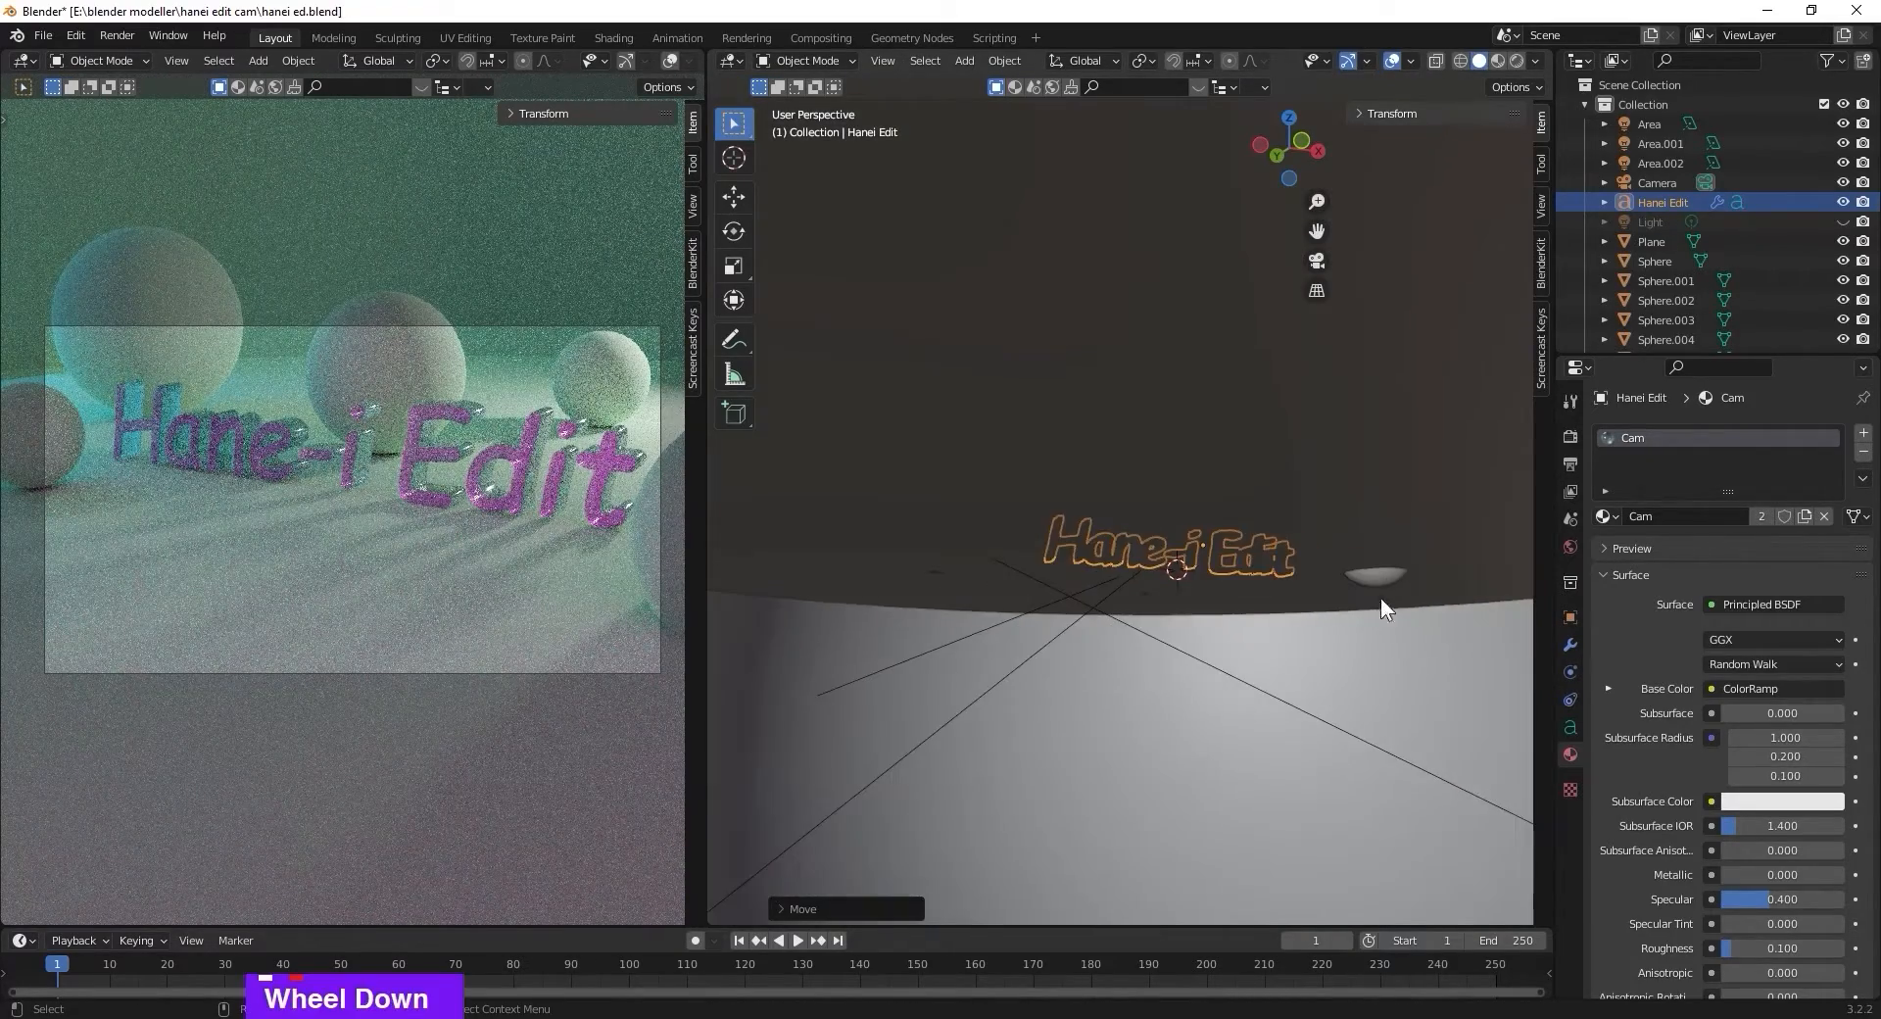
{"action": "left_click", "coordinate": [1381, 595]}
{"action": "key", "text": "g"}
{"action": "key", "text": "z"}
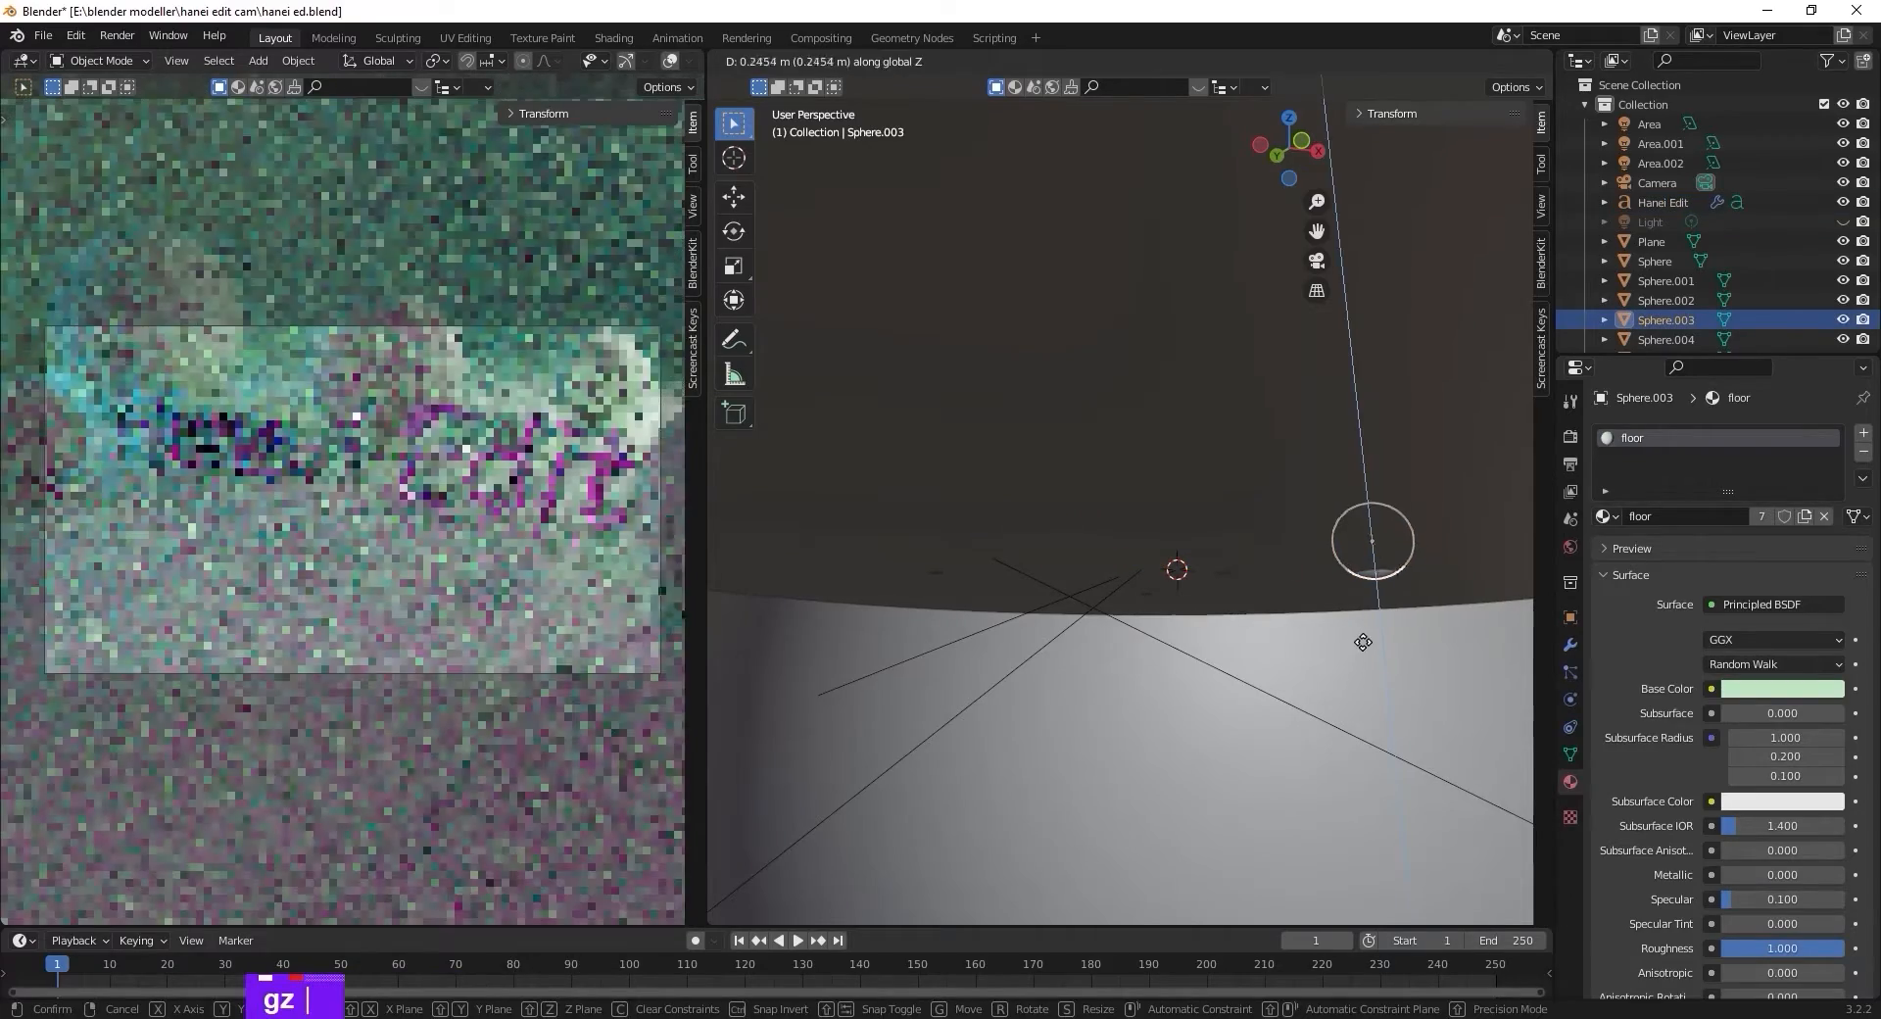
{"action": "left_click", "coordinate": [1364, 636]}
{"action": "middle_click_drag", "start_coordinate": [1360, 643], "coordinate": [1342, 703]}
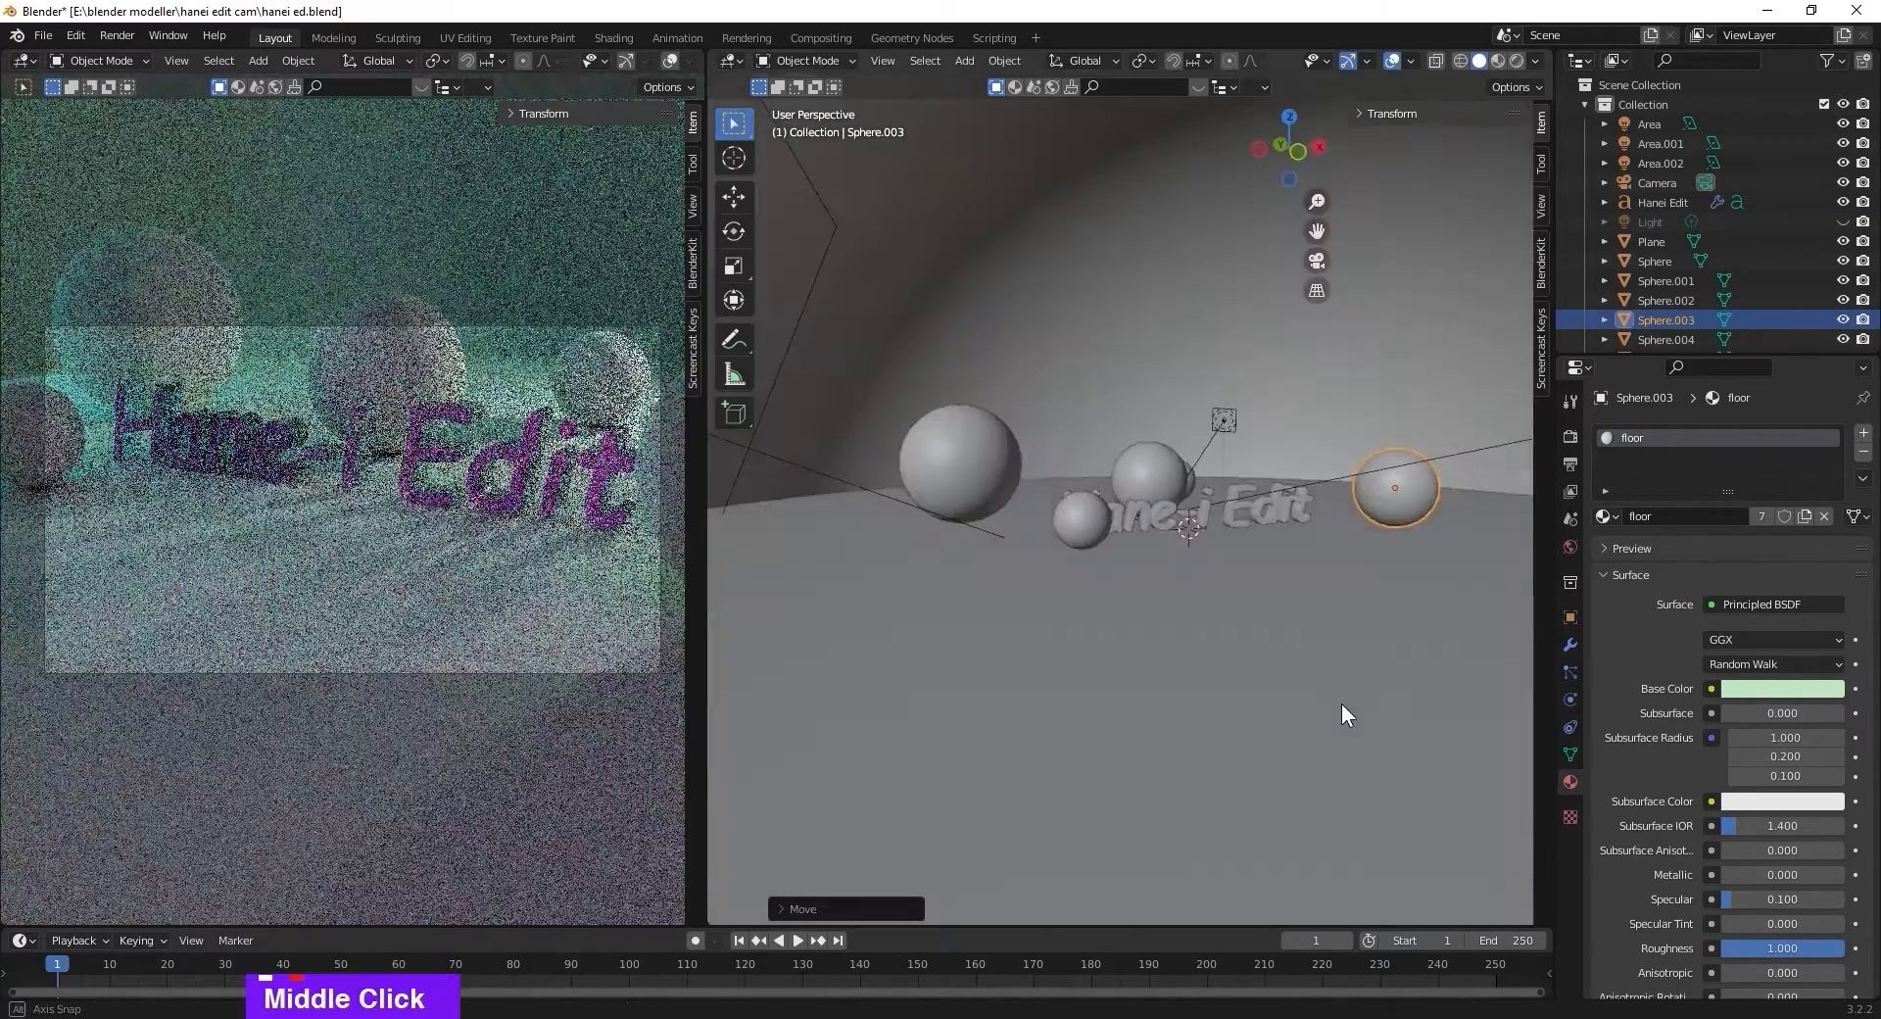
{"action": "scroll", "coordinate": [1340, 703], "scroll_direction": "down", "scroll_amount": 2}
{"action": "scroll", "coordinate": [1279, 712], "scroll_direction": "up", "scroll_amount": 4}
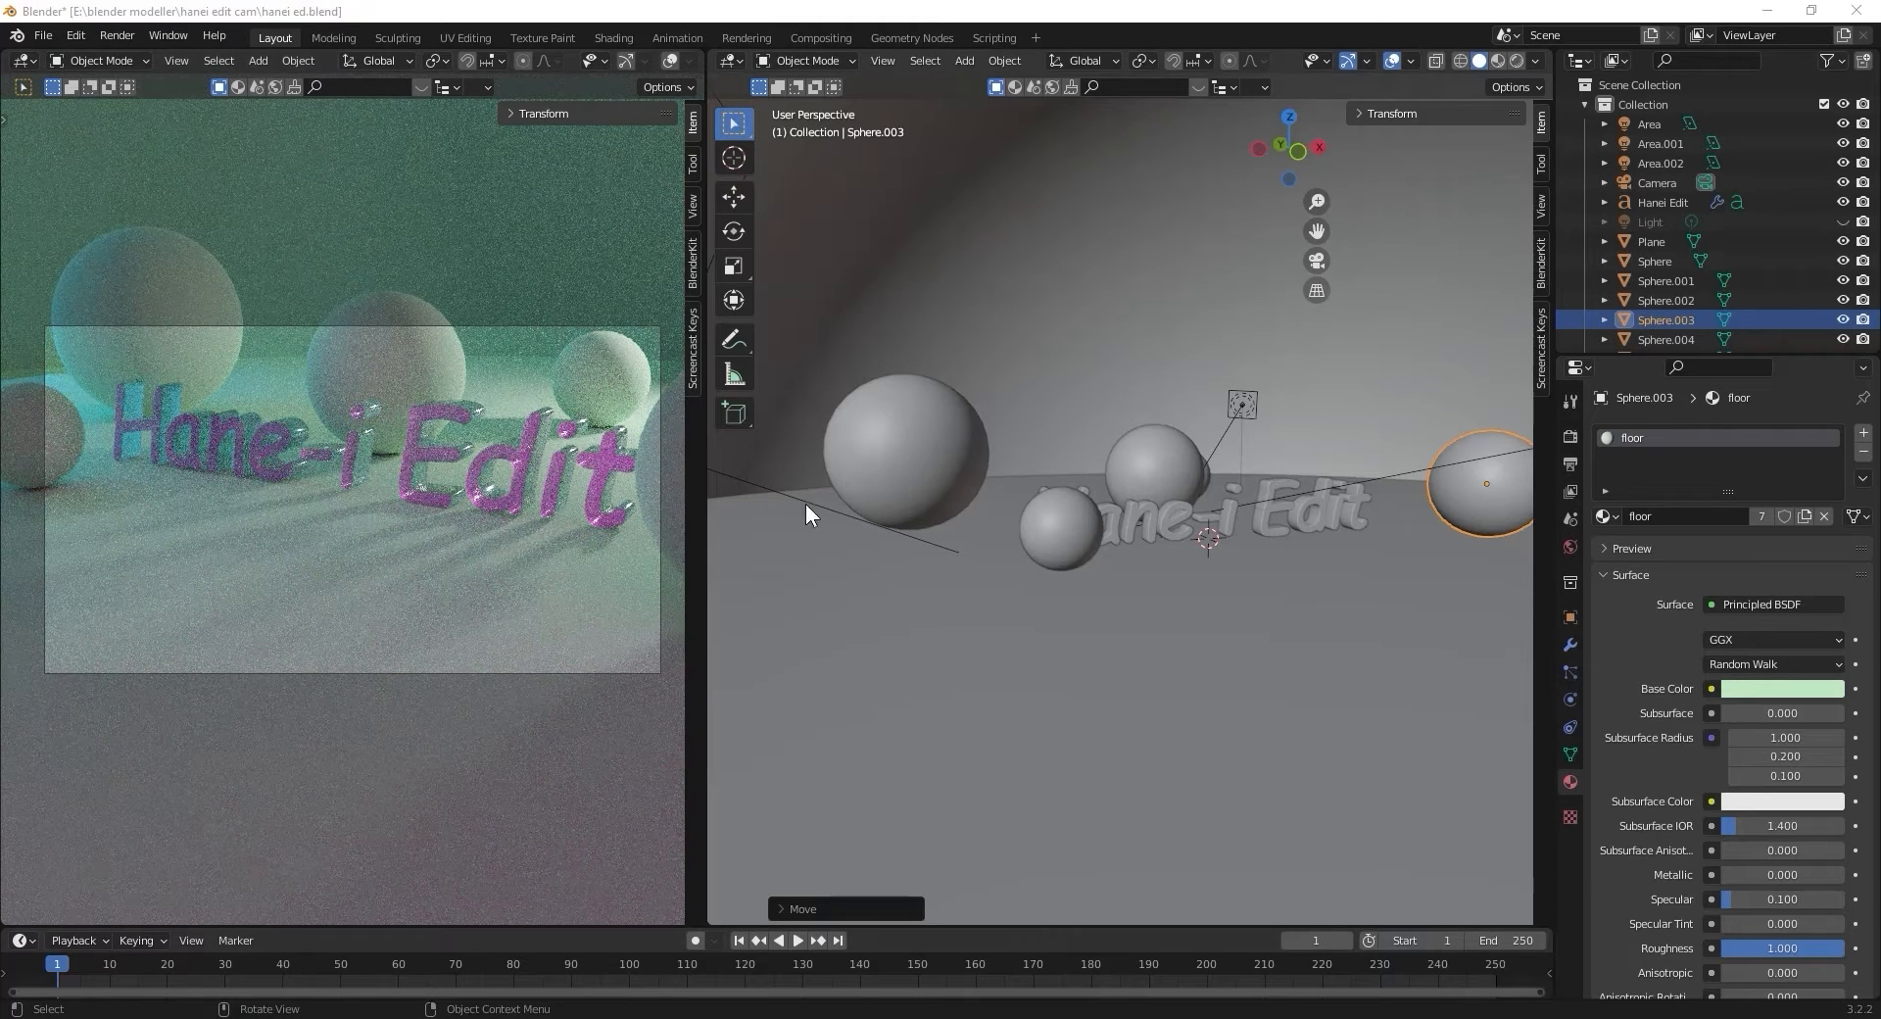
Check the camera-to-view lock setting of the rendered viewport, and collapse the view and 3D cursor settings.
{"action": "left_click", "coordinate": [692, 166]}
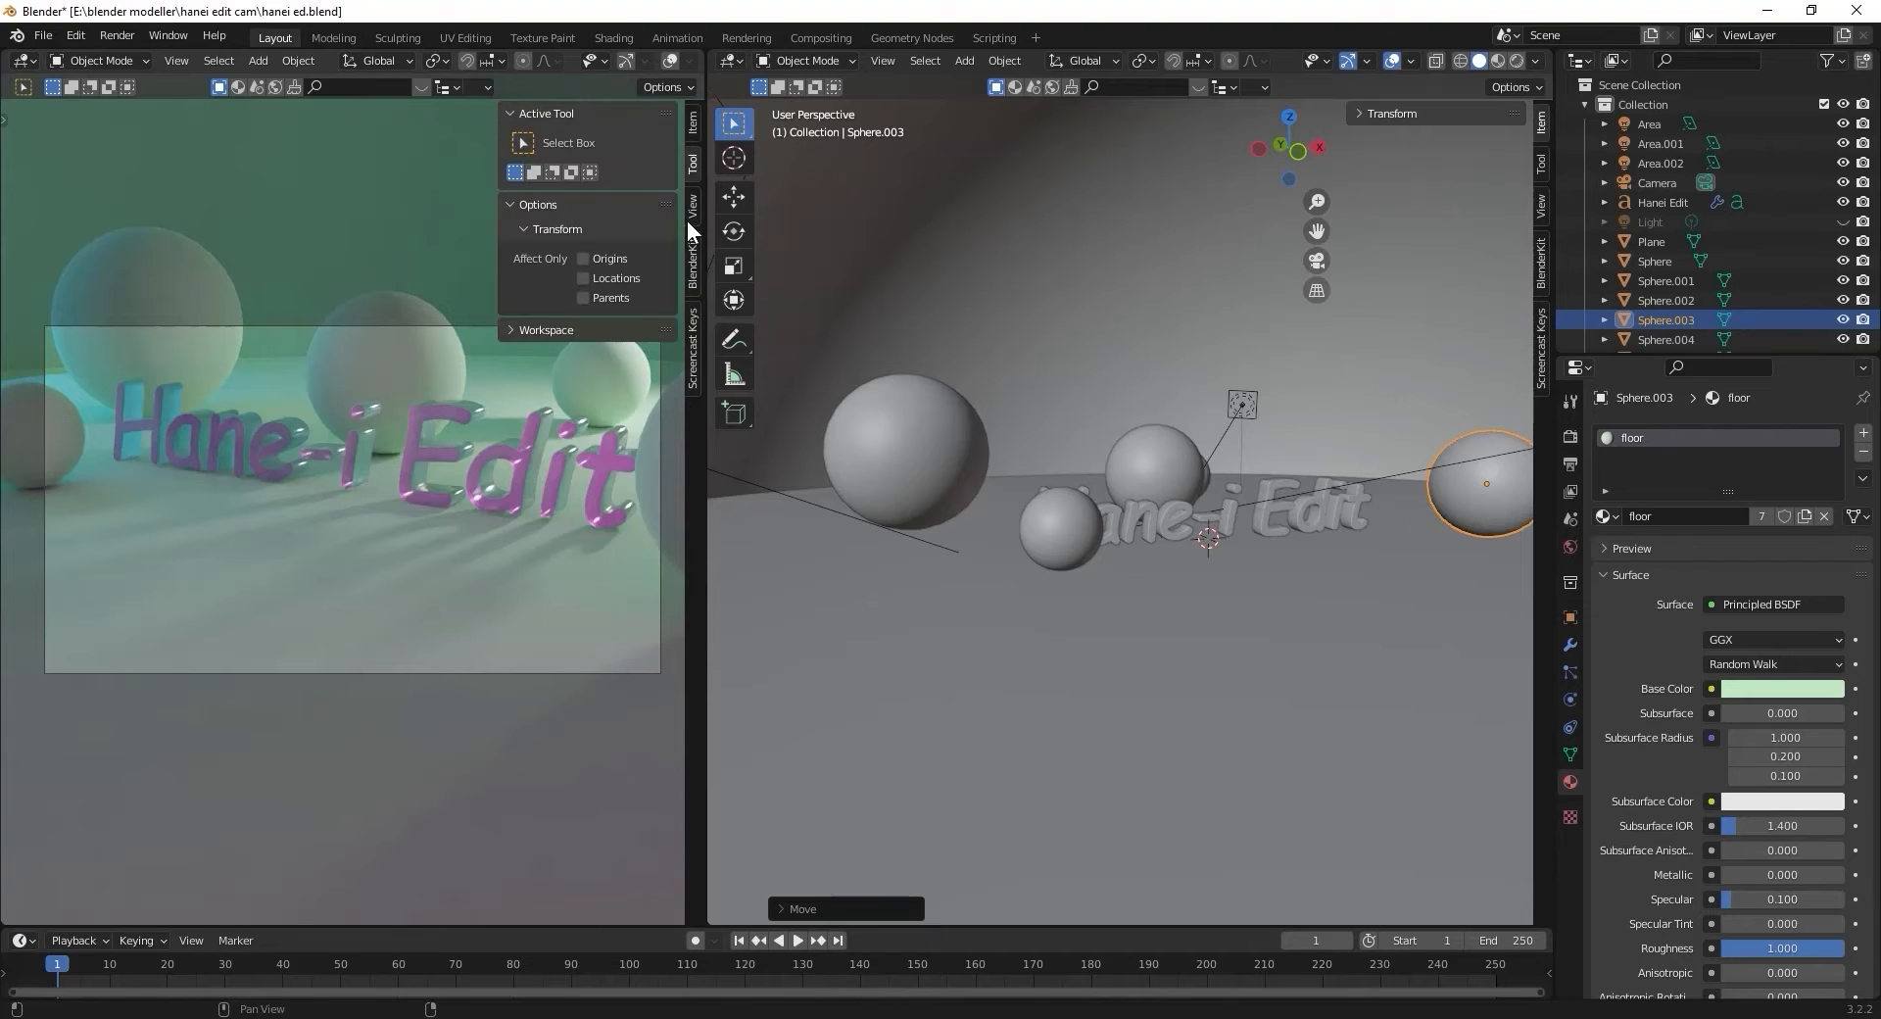
{"action": "left_click", "coordinate": [694, 123]}
{"action": "left_click", "coordinate": [692, 206]}
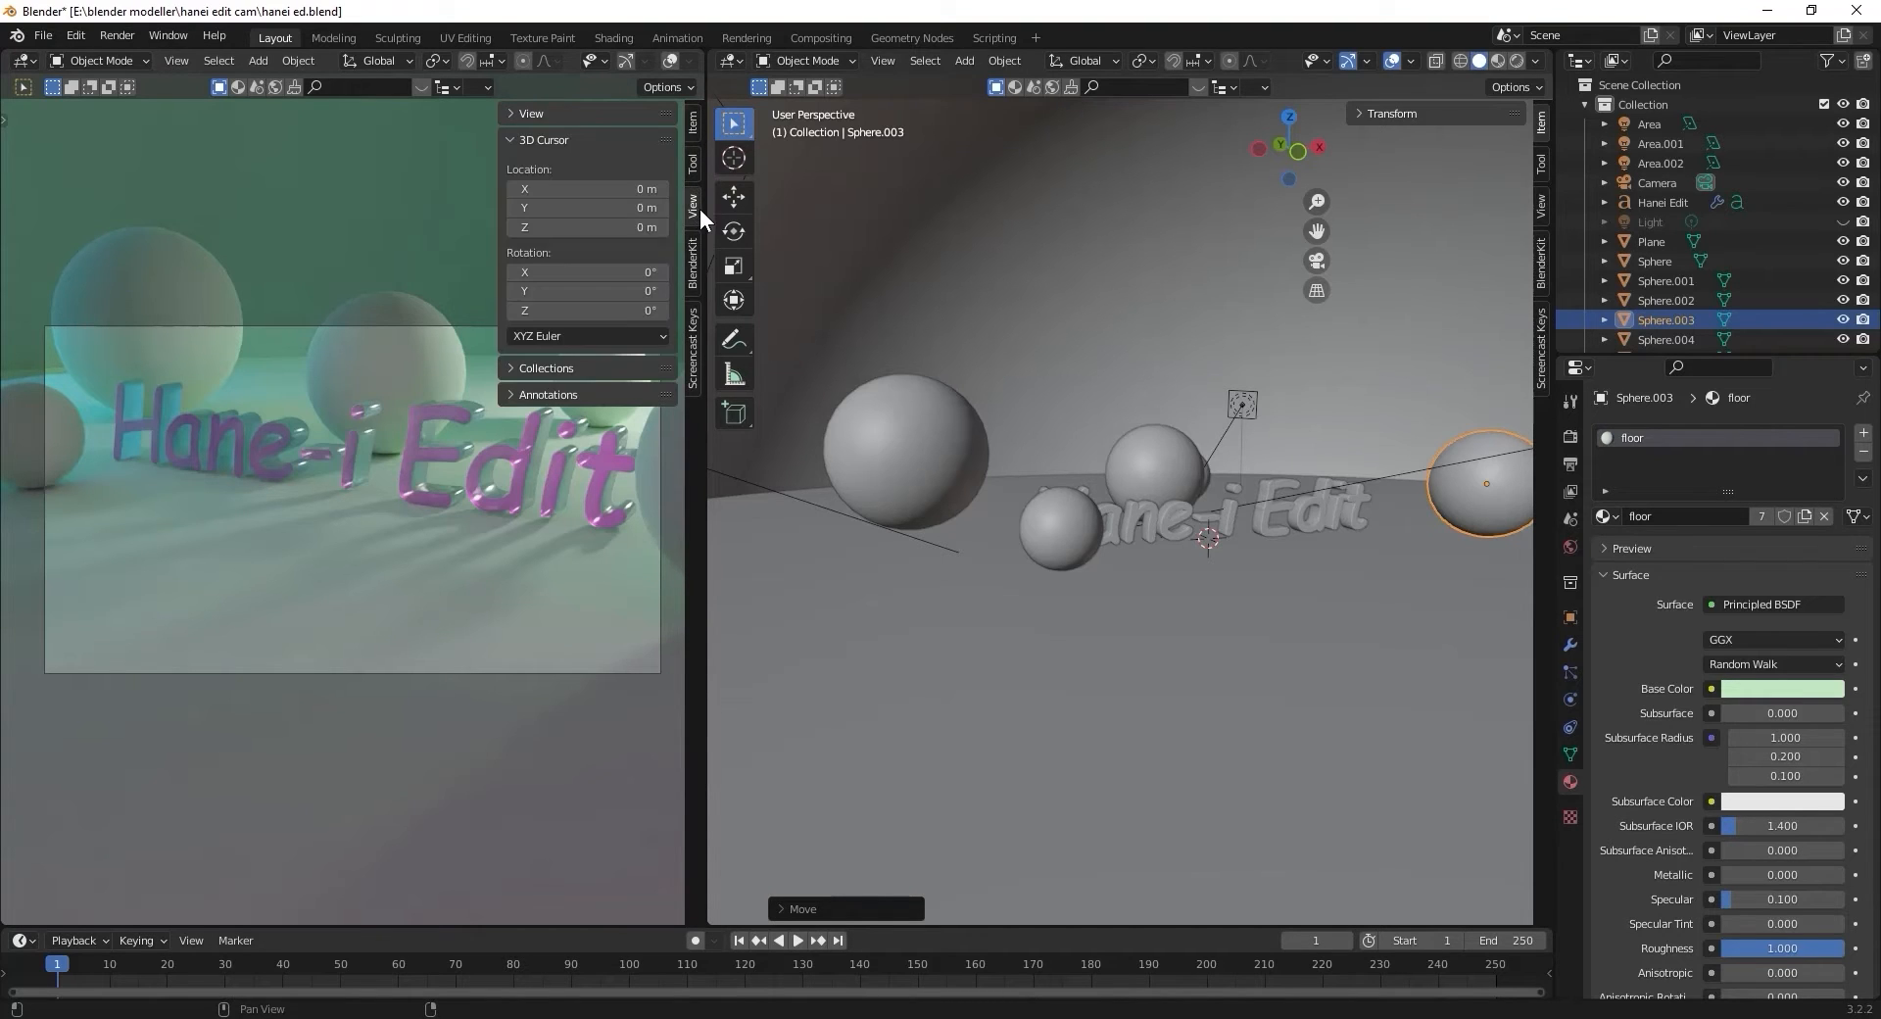
{"action": "scroll", "coordinate": [523, 369], "scroll_direction": "down", "scroll_amount": 1}
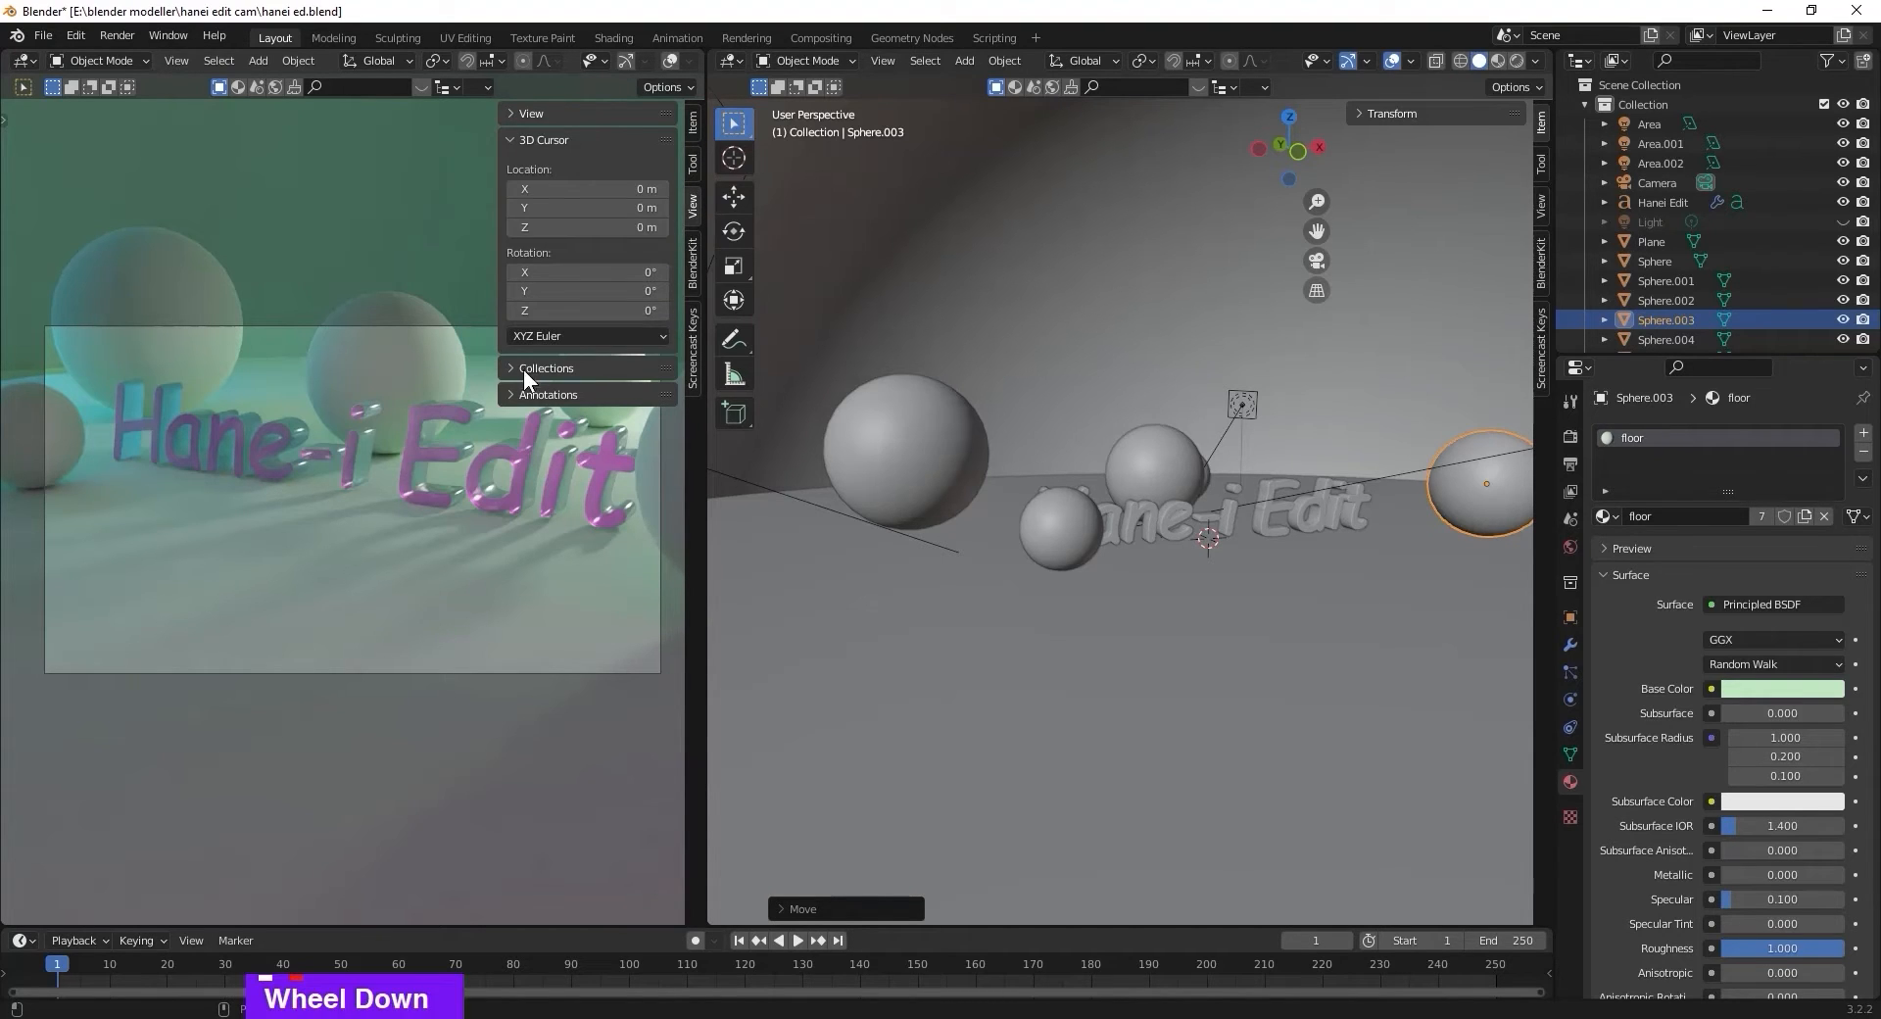
{"action": "left_click", "coordinate": [527, 114]}
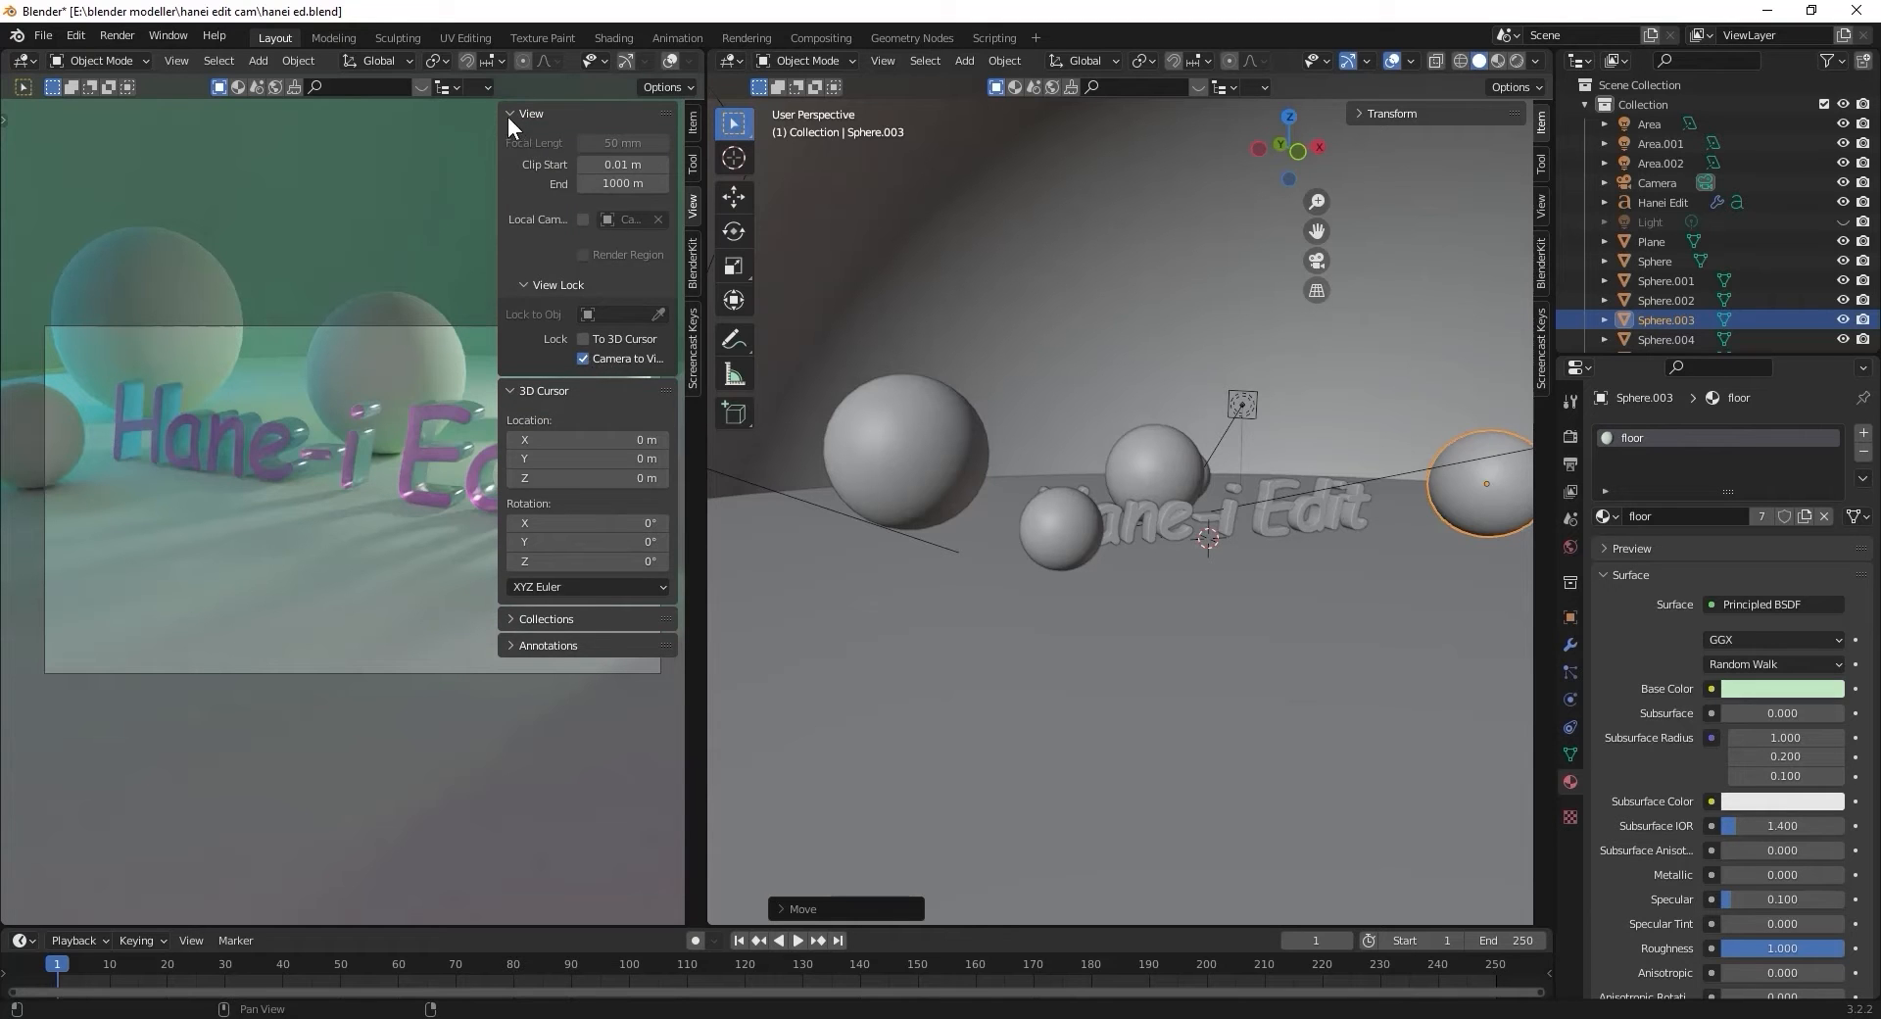
{"action": "left_click", "coordinate": [511, 113]}
{"action": "left_click", "coordinate": [517, 139]}
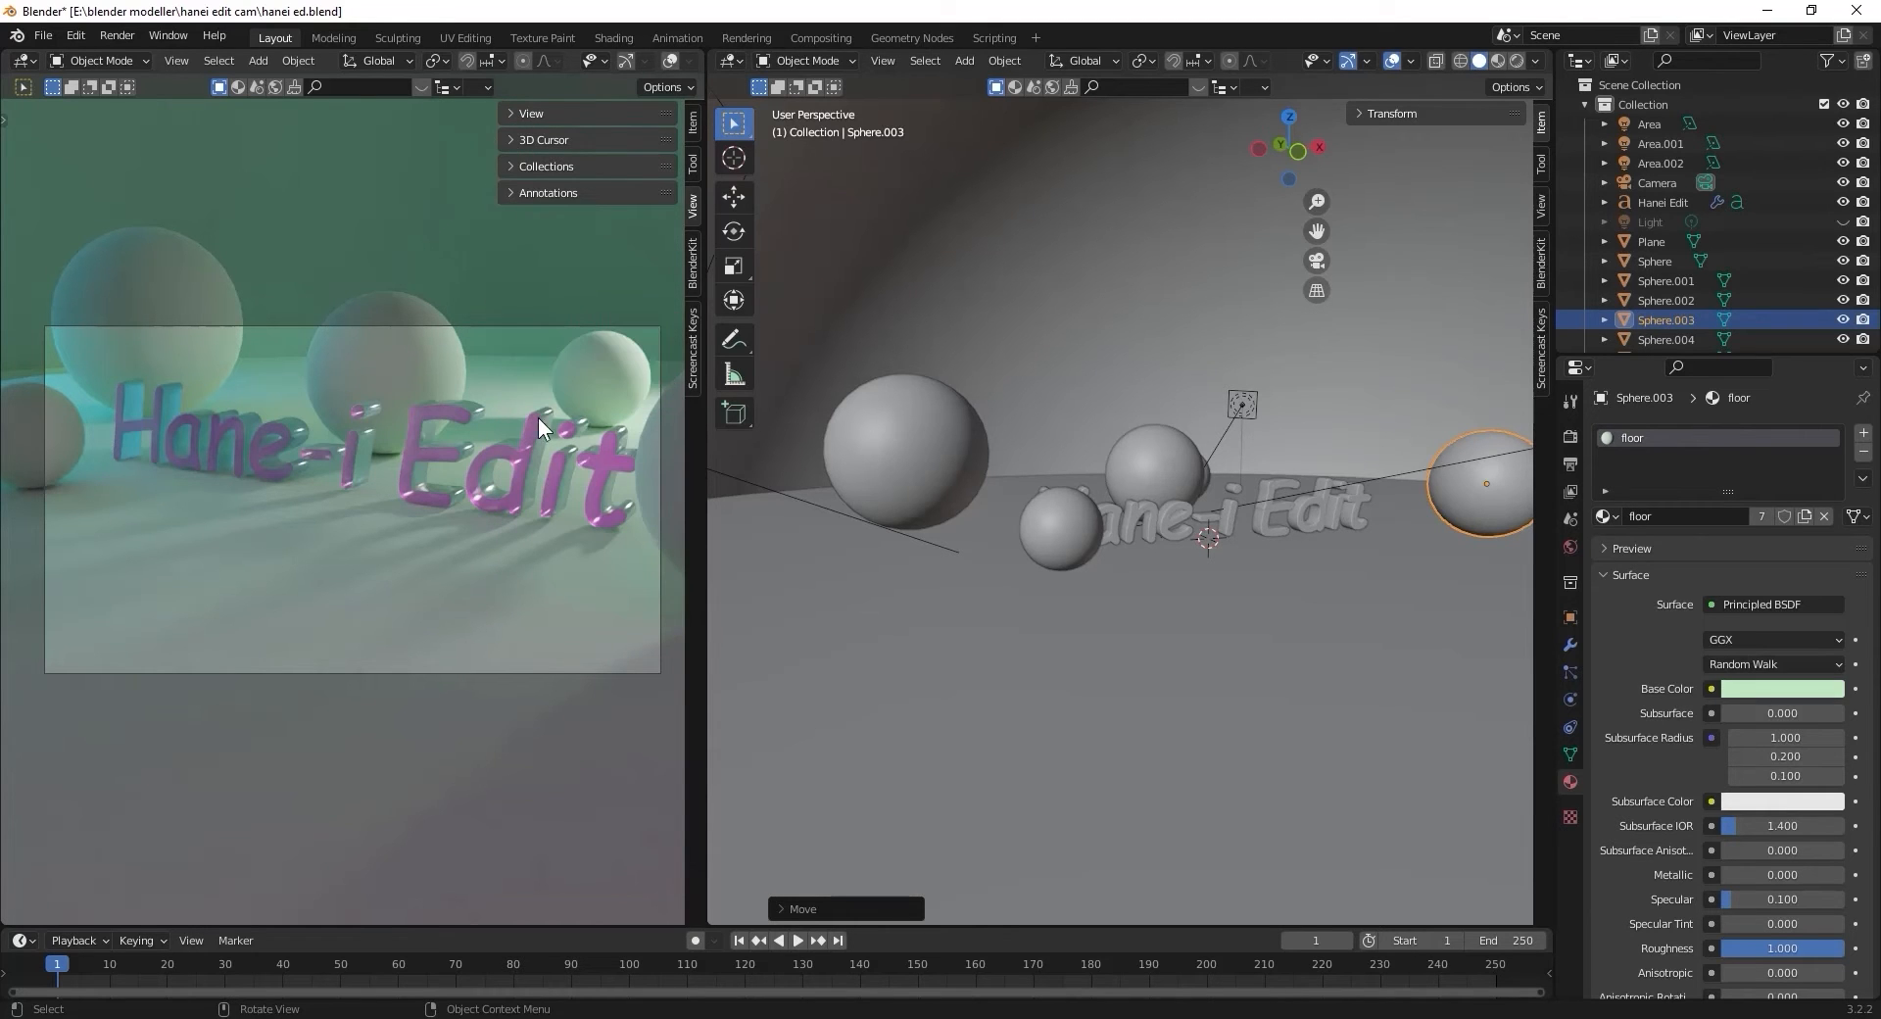
Reframe the camera with a higher, closer angle on the text and the spheres behind it.
{"action": "middle_click_drag", "start_coordinate": [562, 414], "coordinate": [480, 473]}
{"action": "scroll", "coordinate": [484, 473], "scroll_direction": "up", "scroll_amount": 2}
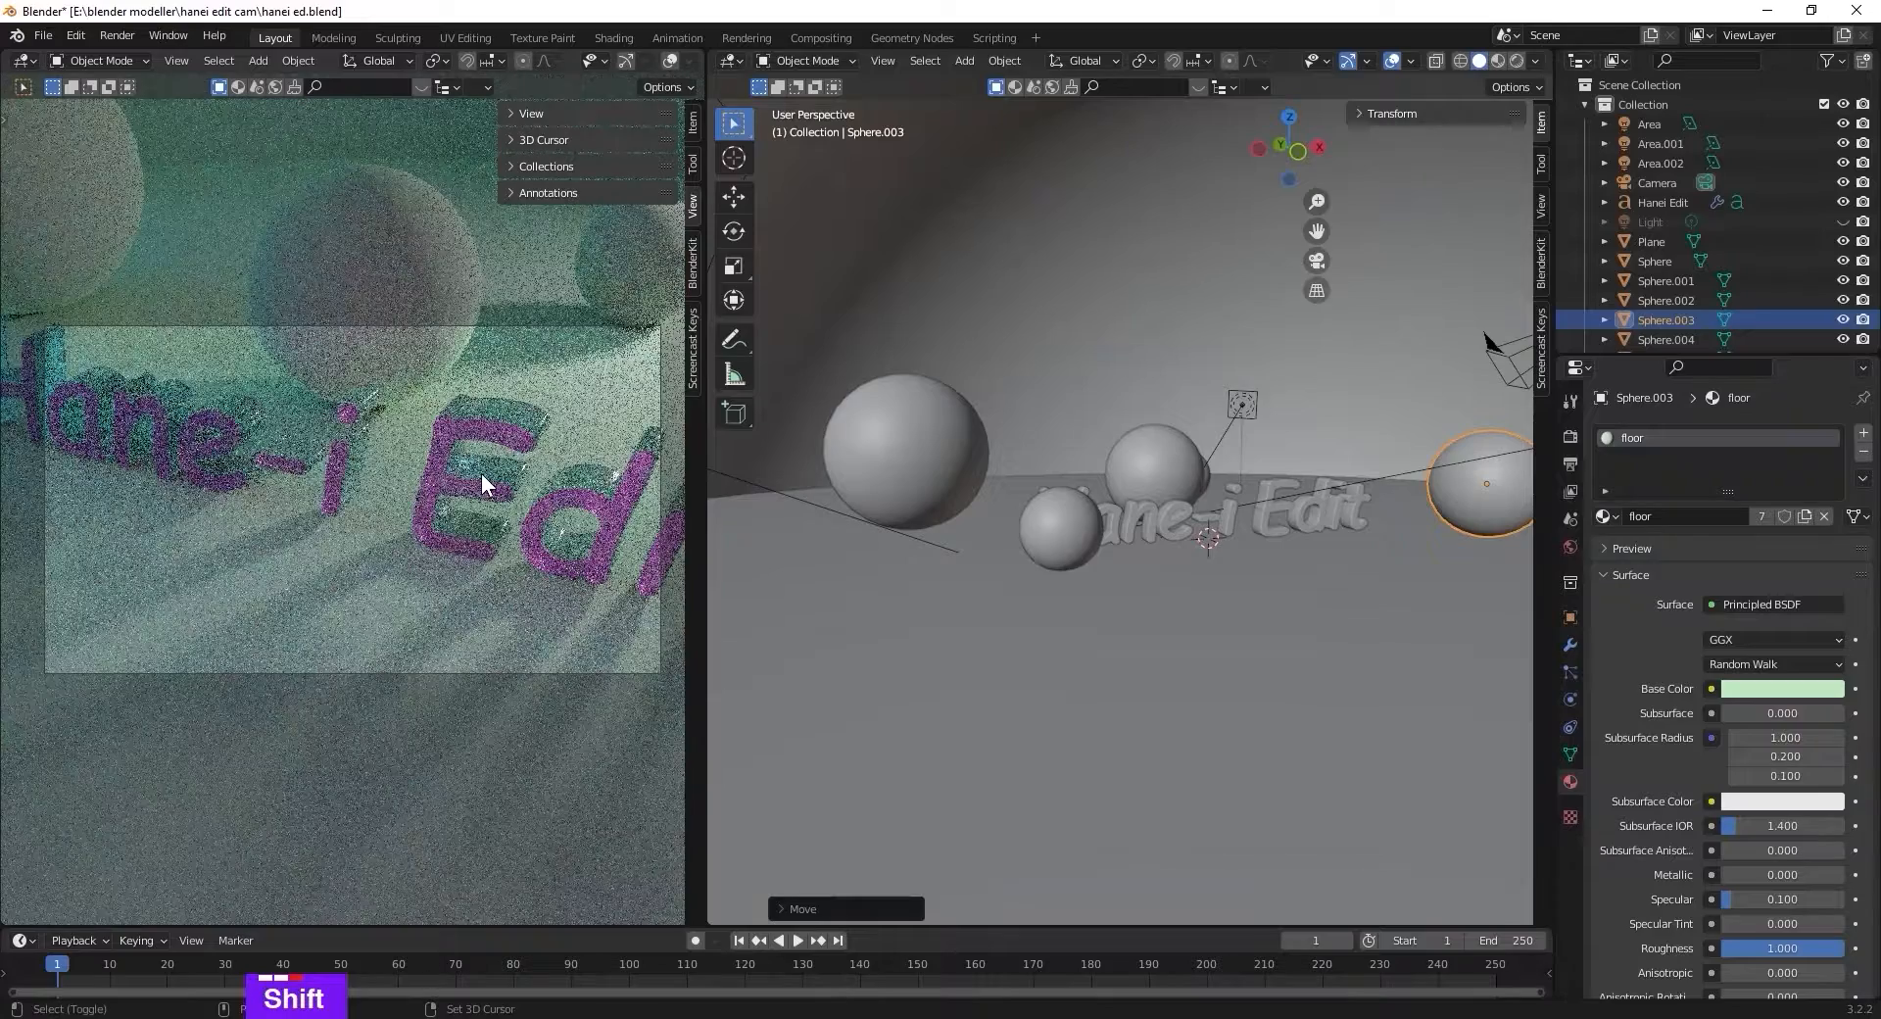
{"action": "scroll", "coordinate": [480, 473], "scroll_direction": "down", "scroll_amount": 1, "text": "shift"}
{"action": "scroll", "coordinate": [478, 474], "scroll_direction": "down", "scroll_amount": 1}
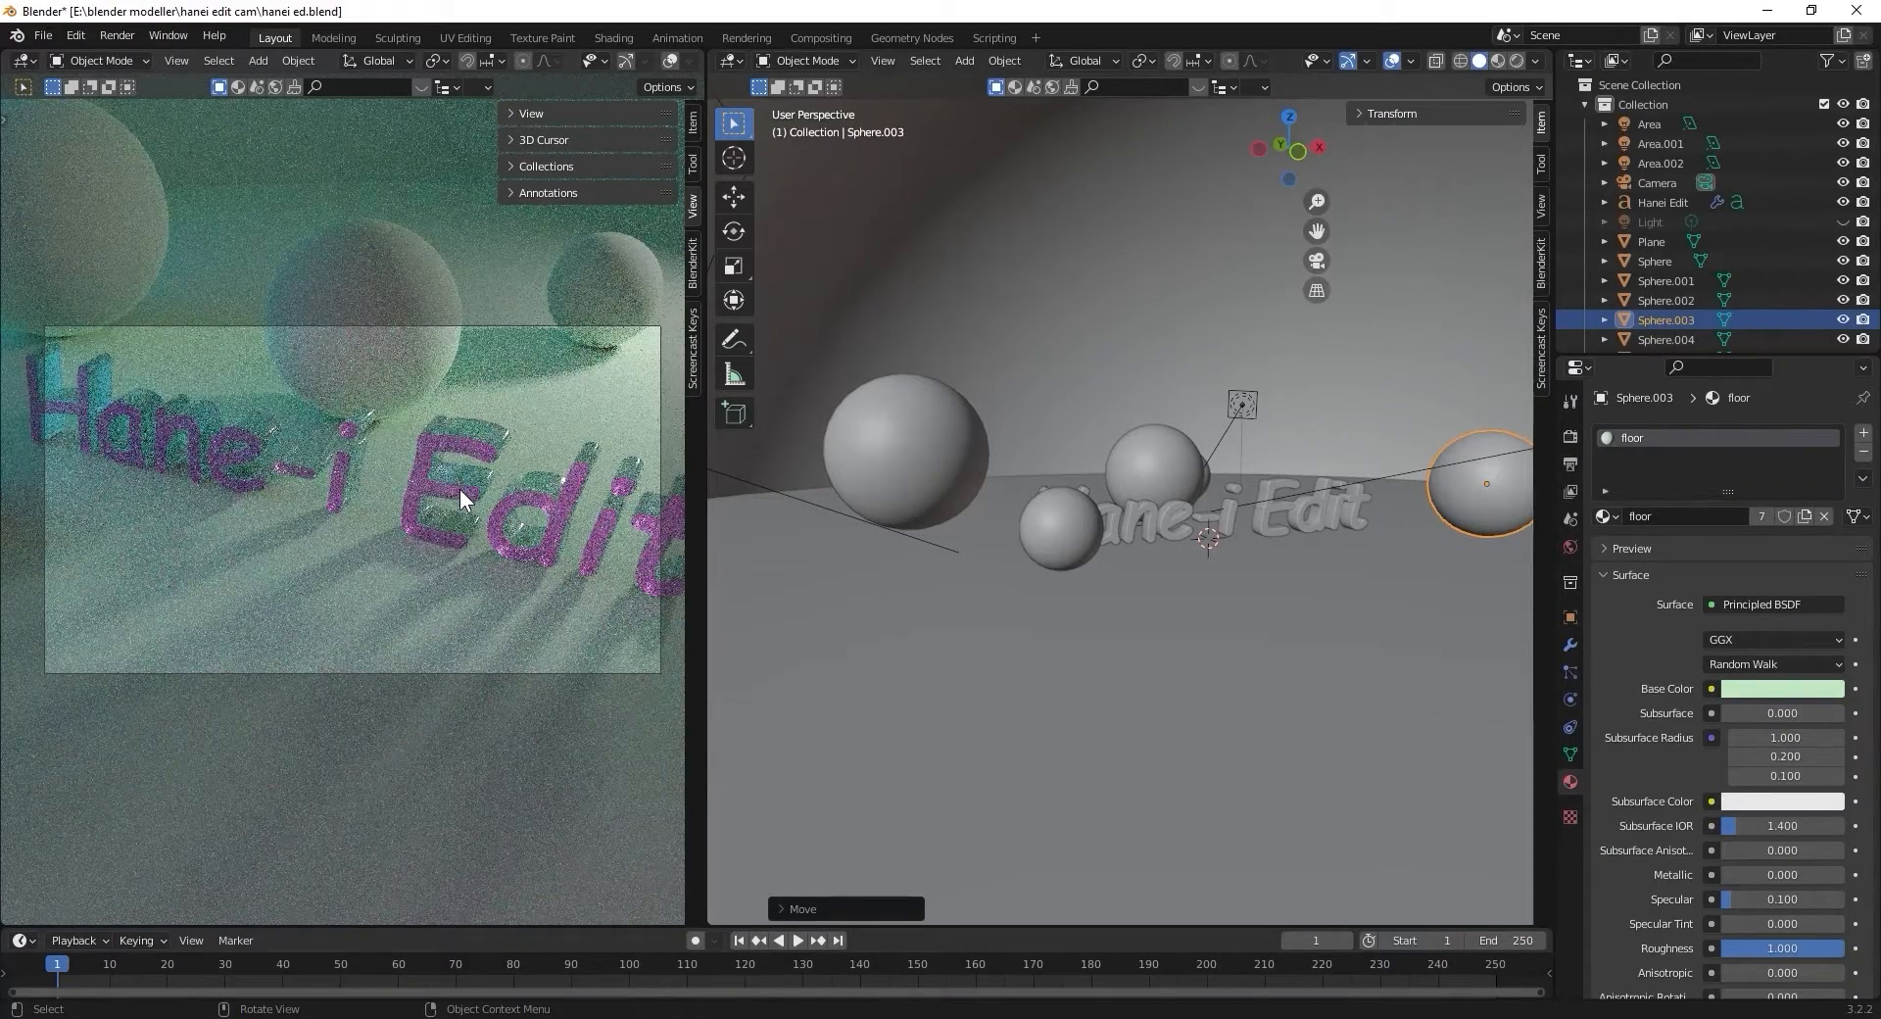
{"action": "middle_click_drag", "start_coordinate": [493, 488], "coordinate": [480, 487], "text": "shift"}
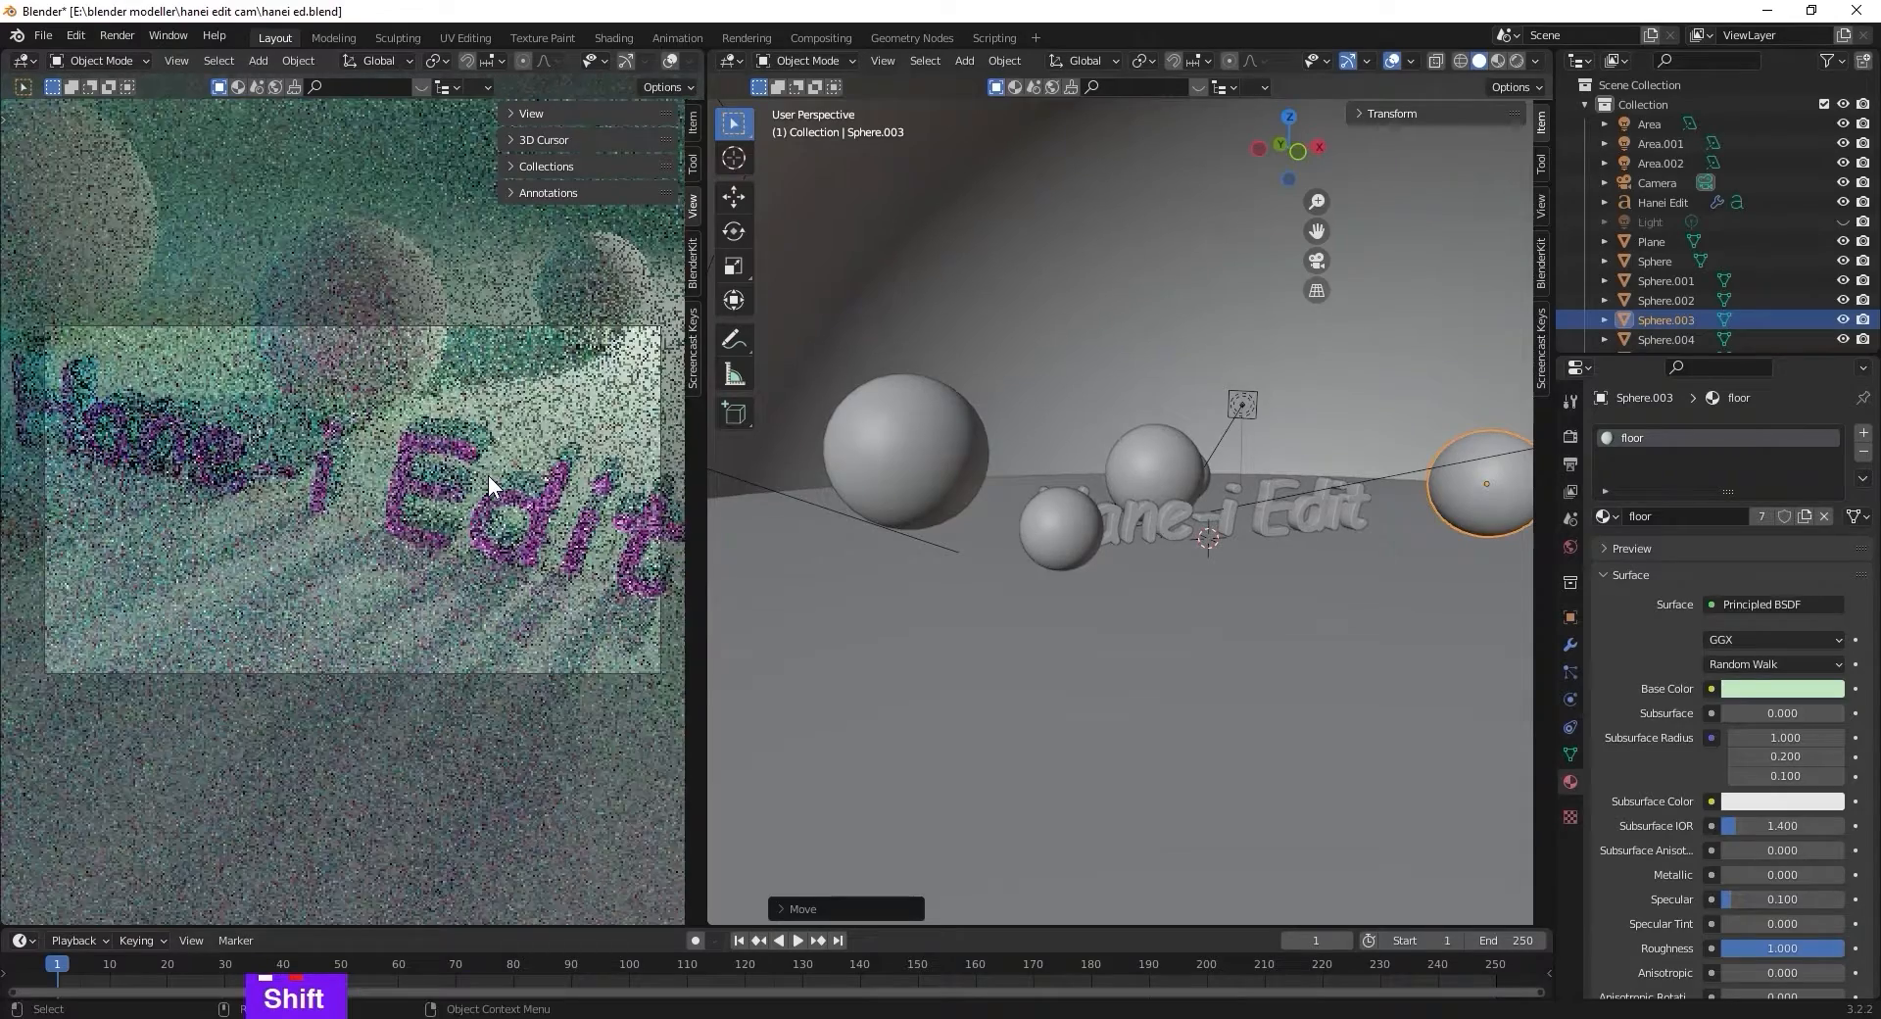